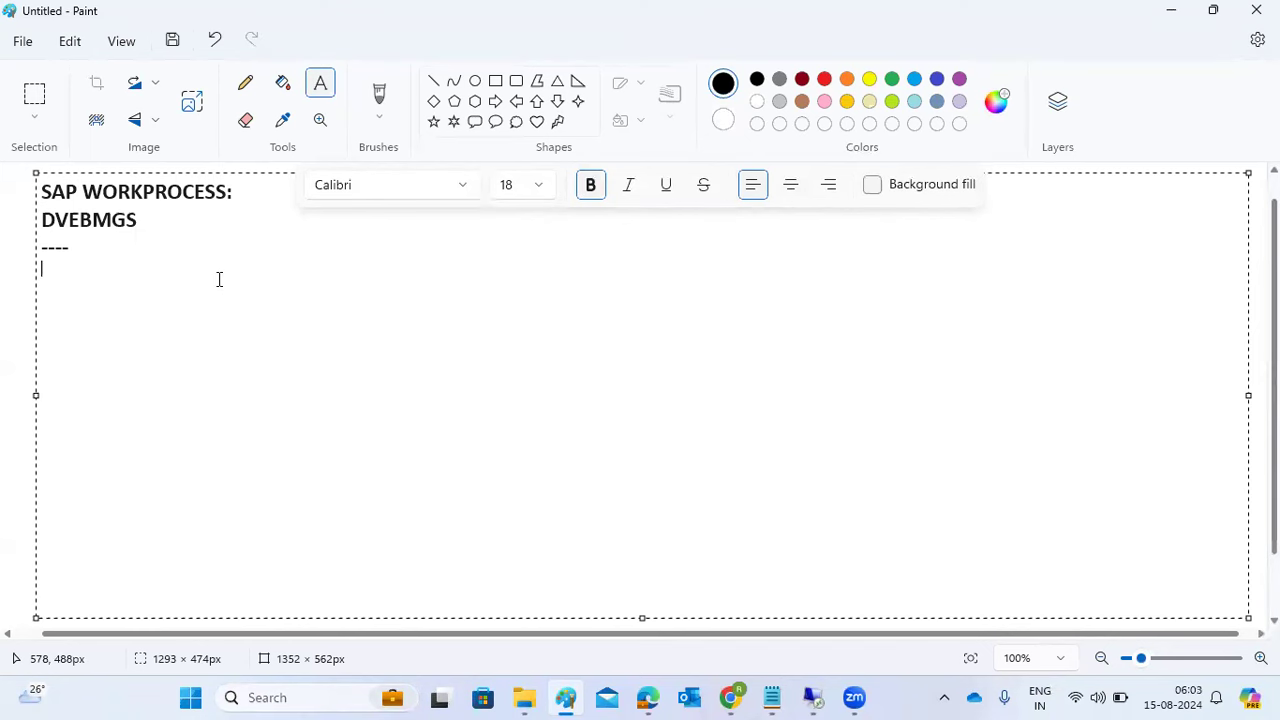
- Type the note 'Message server : SMMS - will perform the load balancing to app servers'
text(Message server :)
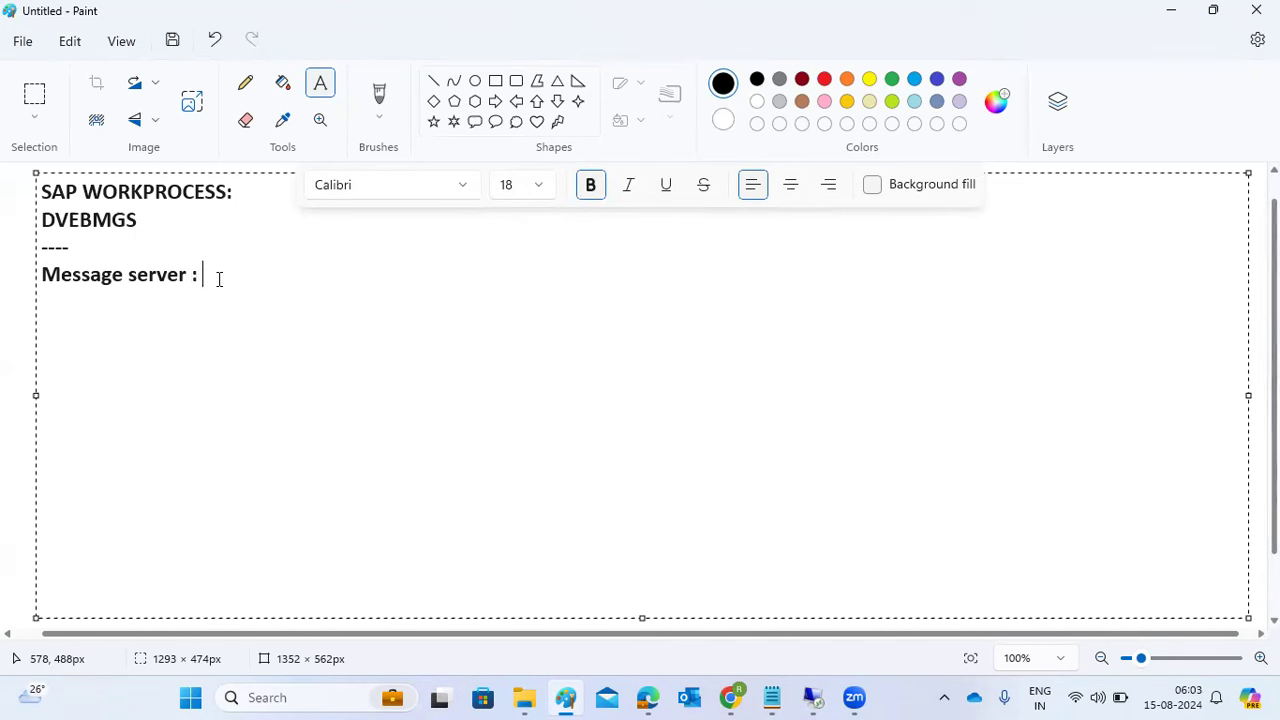
text( SMMS)
click(366, 289)
text(- will per)
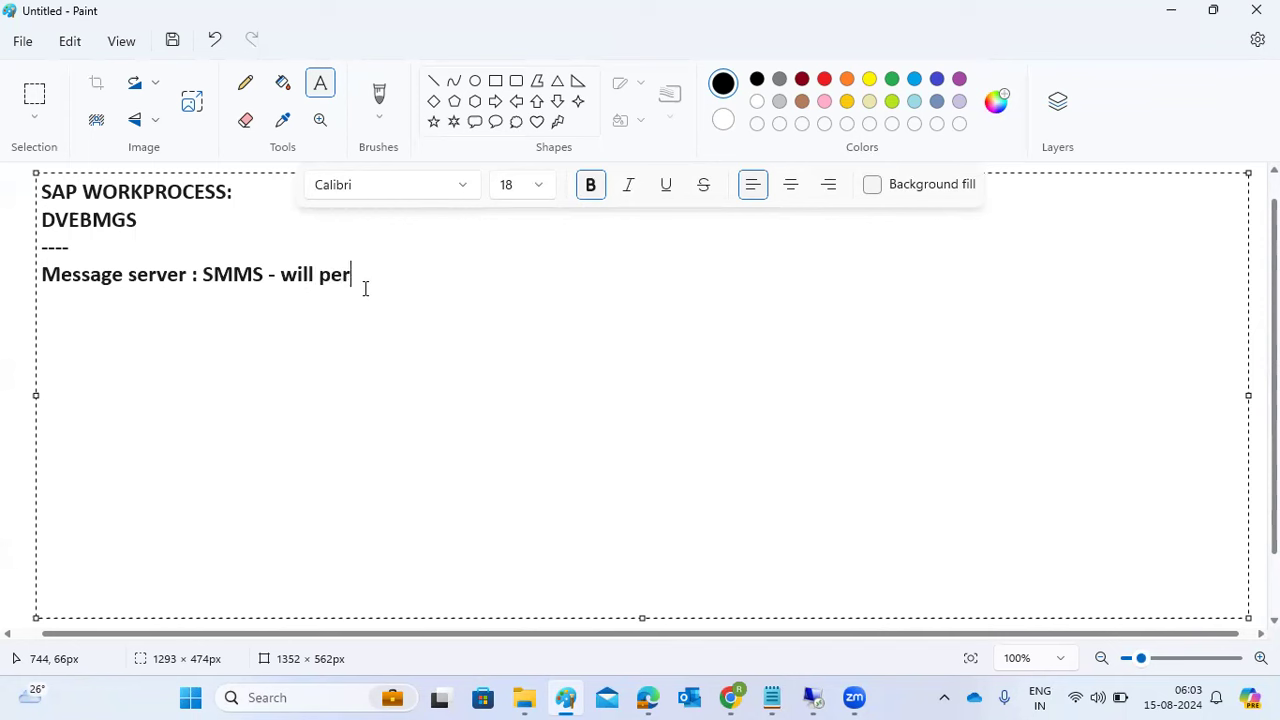
text(form the loa)
text(d )
text(ba)
text(lancing )
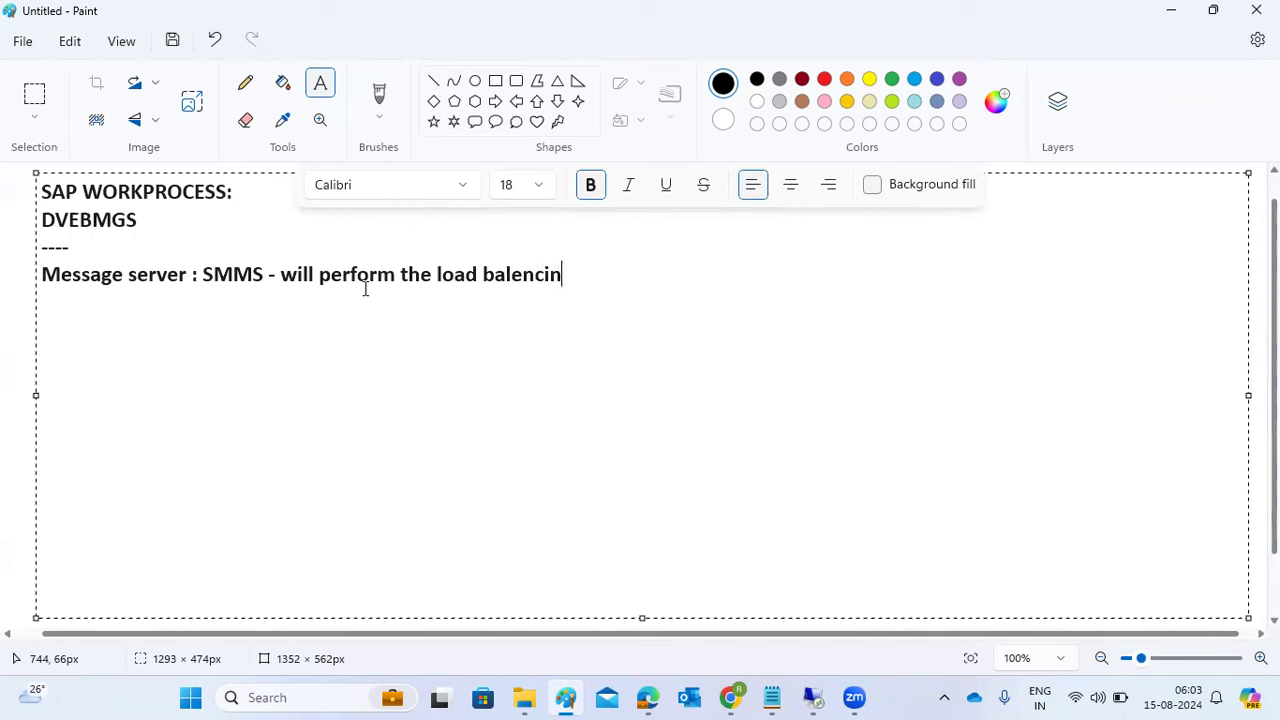
text(to app )
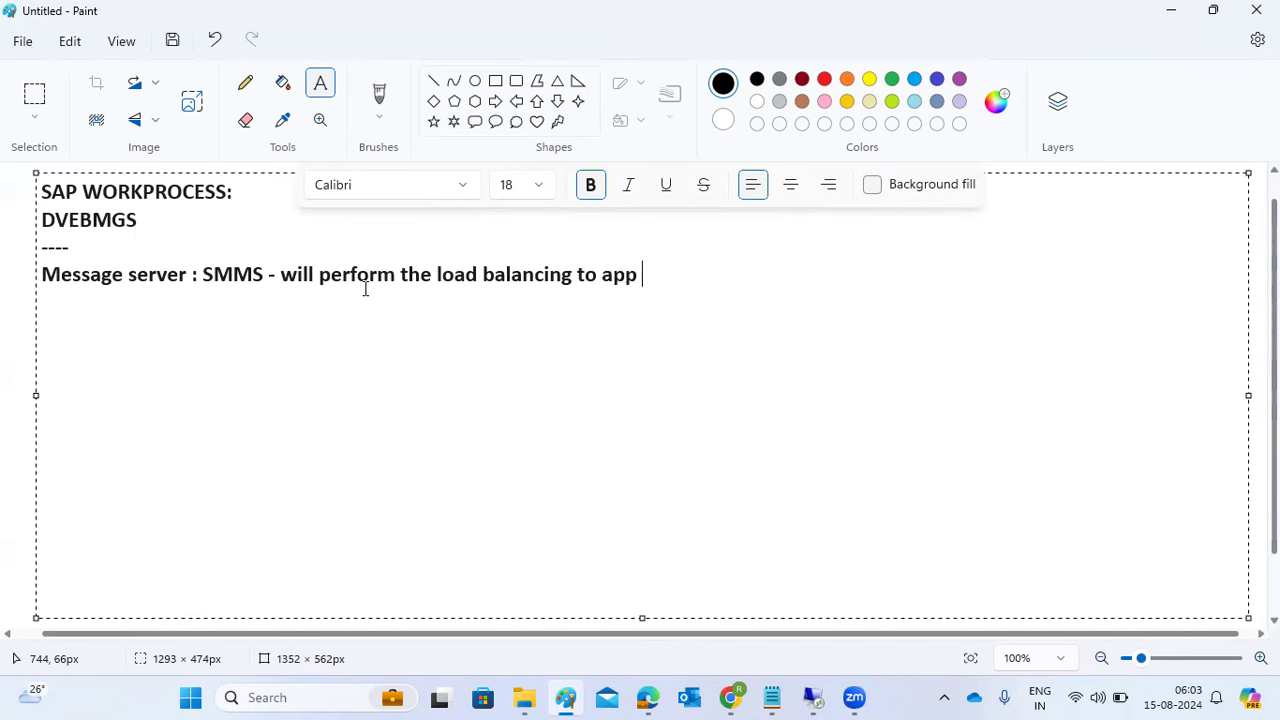
text(servers)
click(496, 81)
- Draw four rectangles: one box at the upper right and three boxes in a row below
drag(1031, 217, 1096, 255)
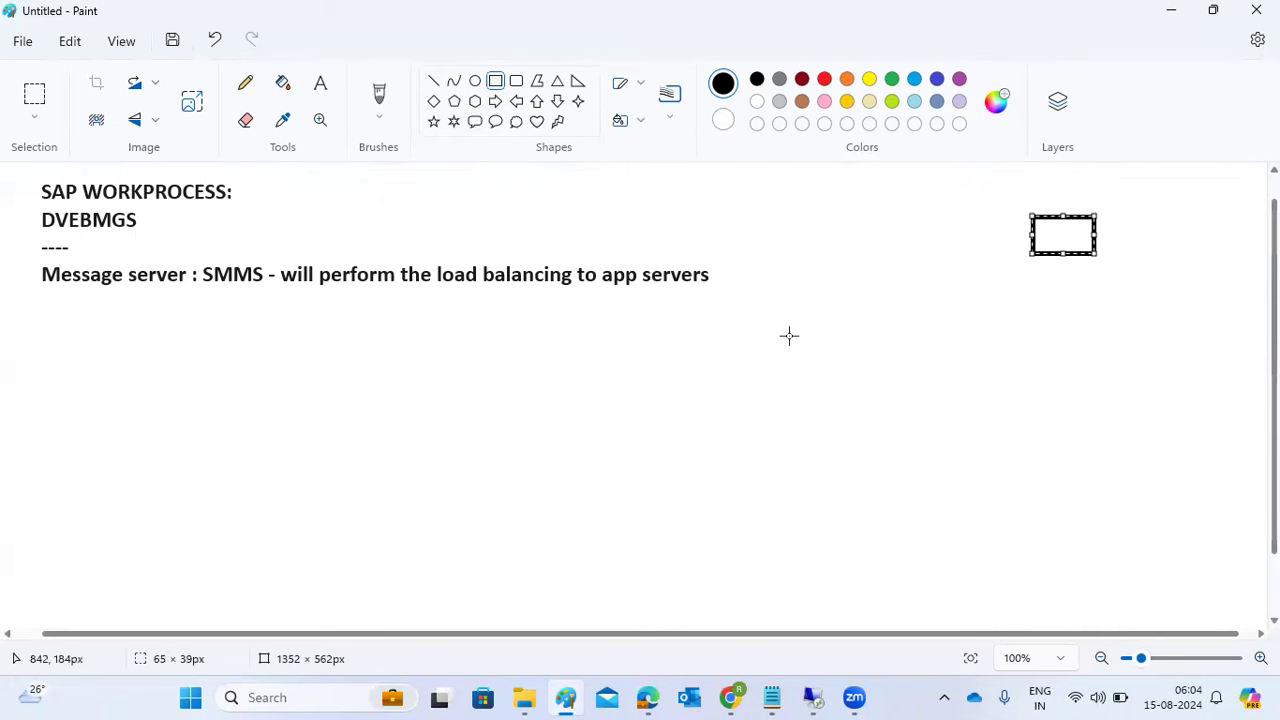
drag(757, 322, 844, 363)
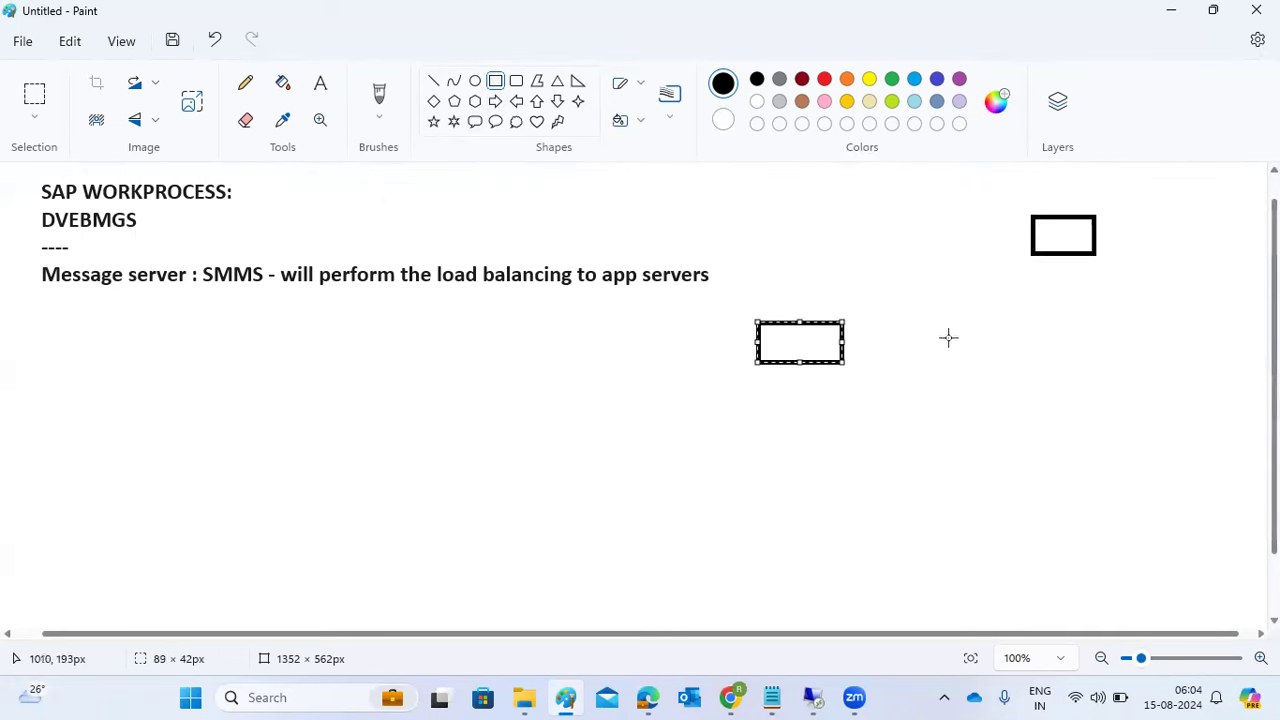
mouse_move(943, 315)
mouse_down()
mouse_move(966, 354)
mouse_move(1040, 362)
mouse_up()
drag(1141, 311, 1213, 356)
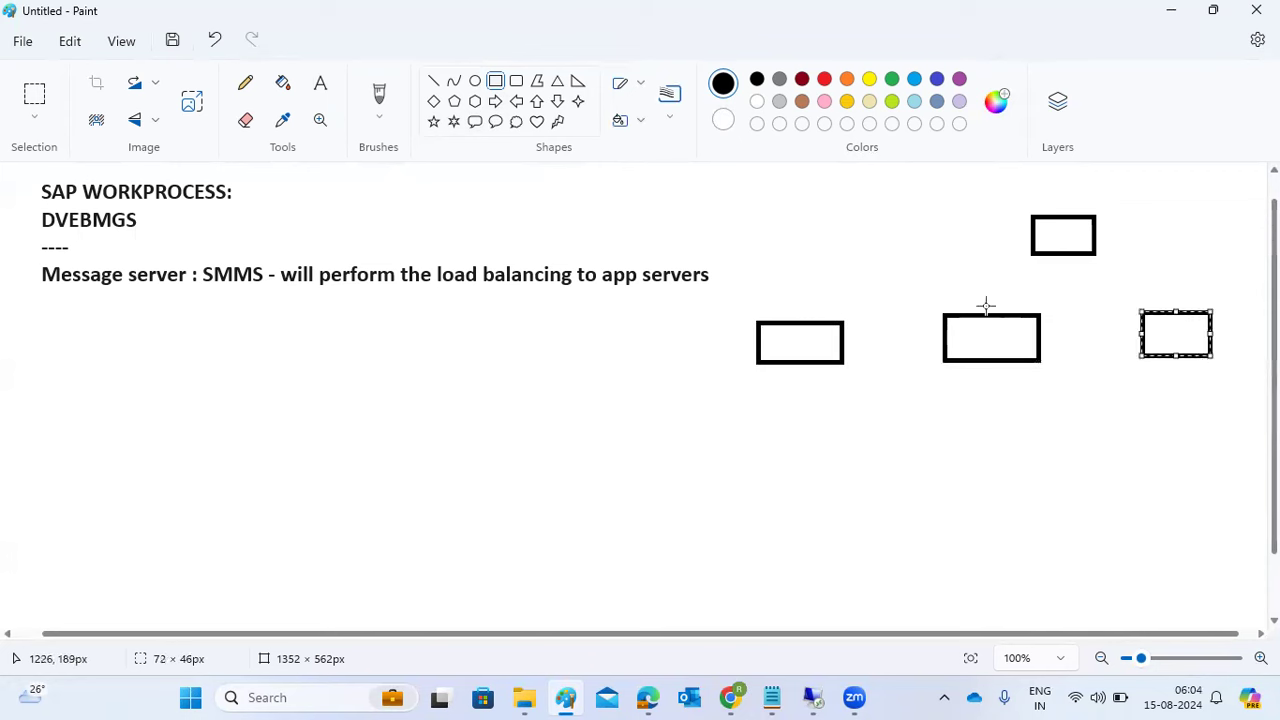
- Draw straight lines connecting the top box to each of the three lower boxes
click(433, 80)
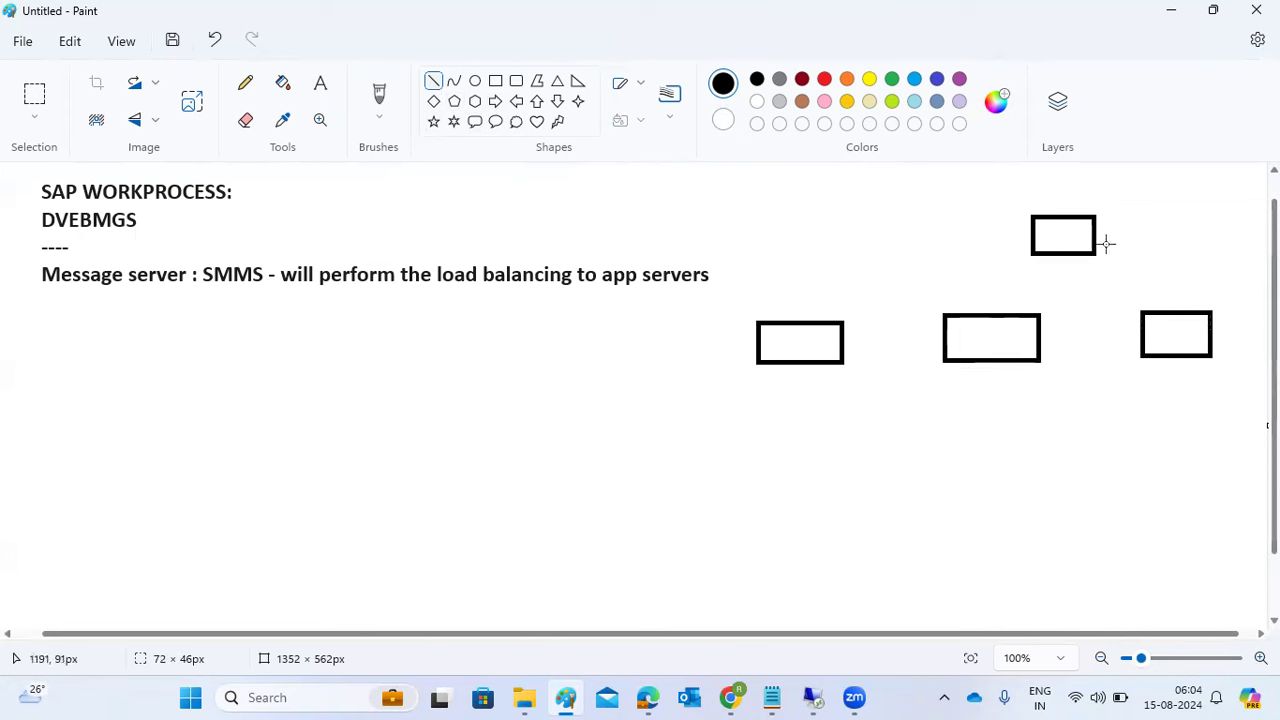
drag(1063, 243, 780, 330)
mouse_move(1063, 243)
mouse_down()
mouse_move(1046, 263)
mouse_move(1057, 236)
mouse_up()
mouse_move(1020, 290)
mouse_down()
mouse_move(1002, 338)
mouse_move(1057, 238)
mouse_up()
drag(1183, 336, 1058, 240)
click(321, 82)
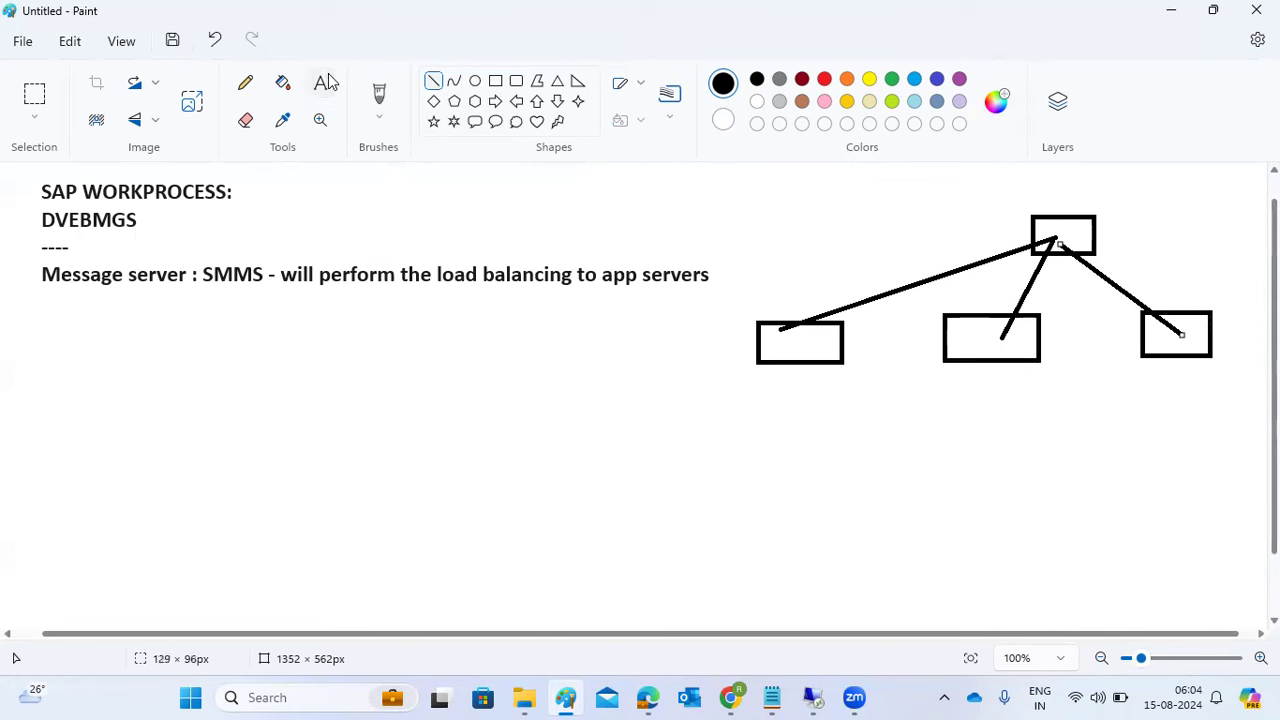
- Label the top box 'MS' and put 'APP servers' left of the lower boxes
click(1128, 226)
text(MS)
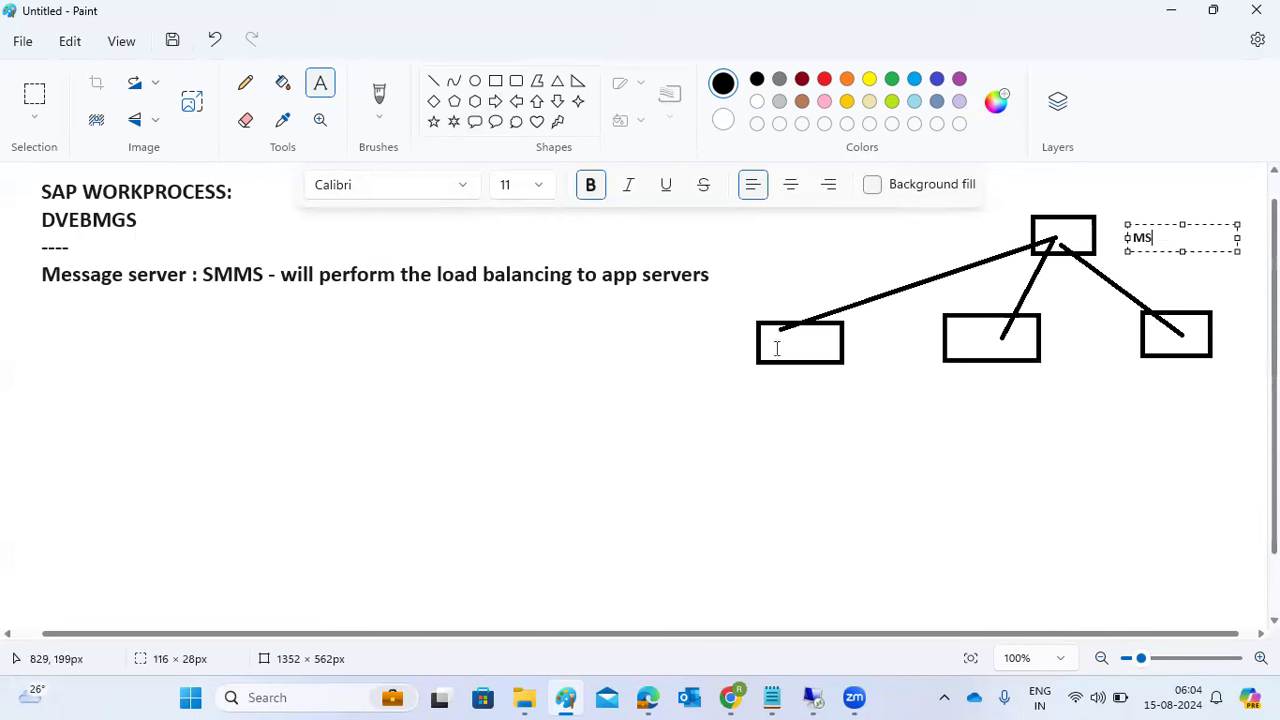
click(773, 385)
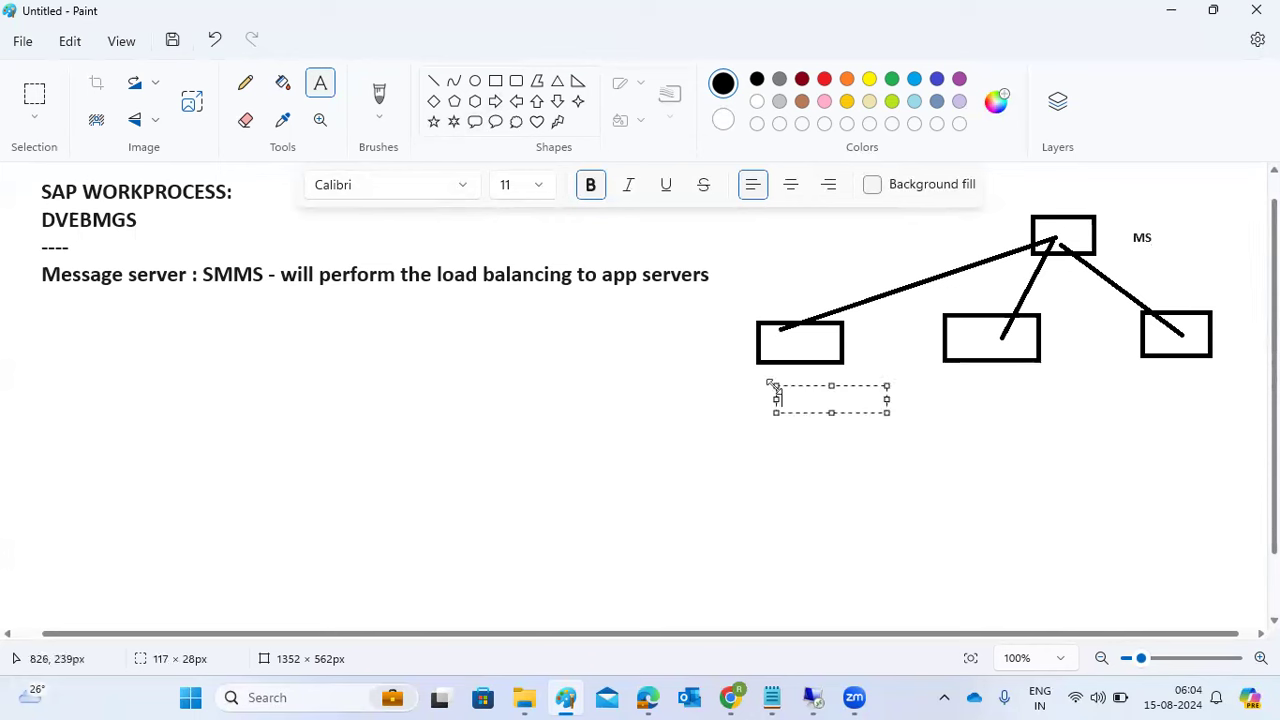
click(622, 345)
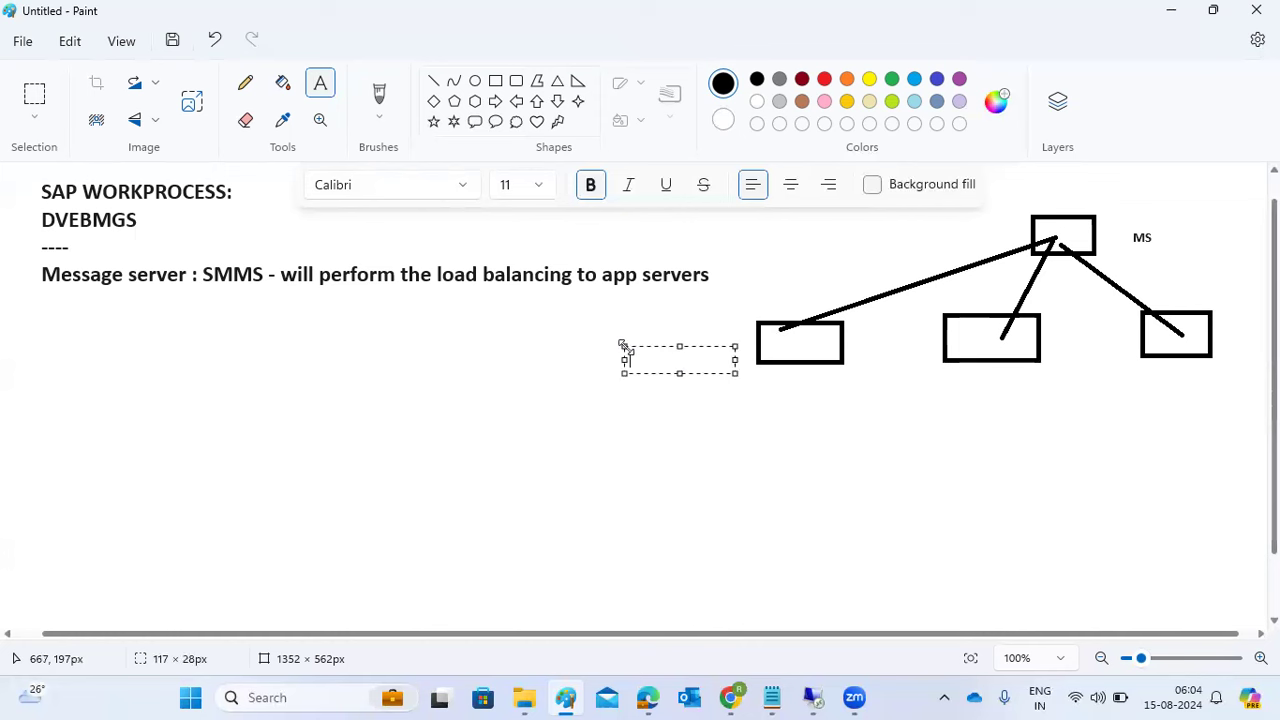
text(APP servers)
click(433, 80)
- In red, draw incoming lines into the MS box and trace each connector to the app servers
click(824, 79)
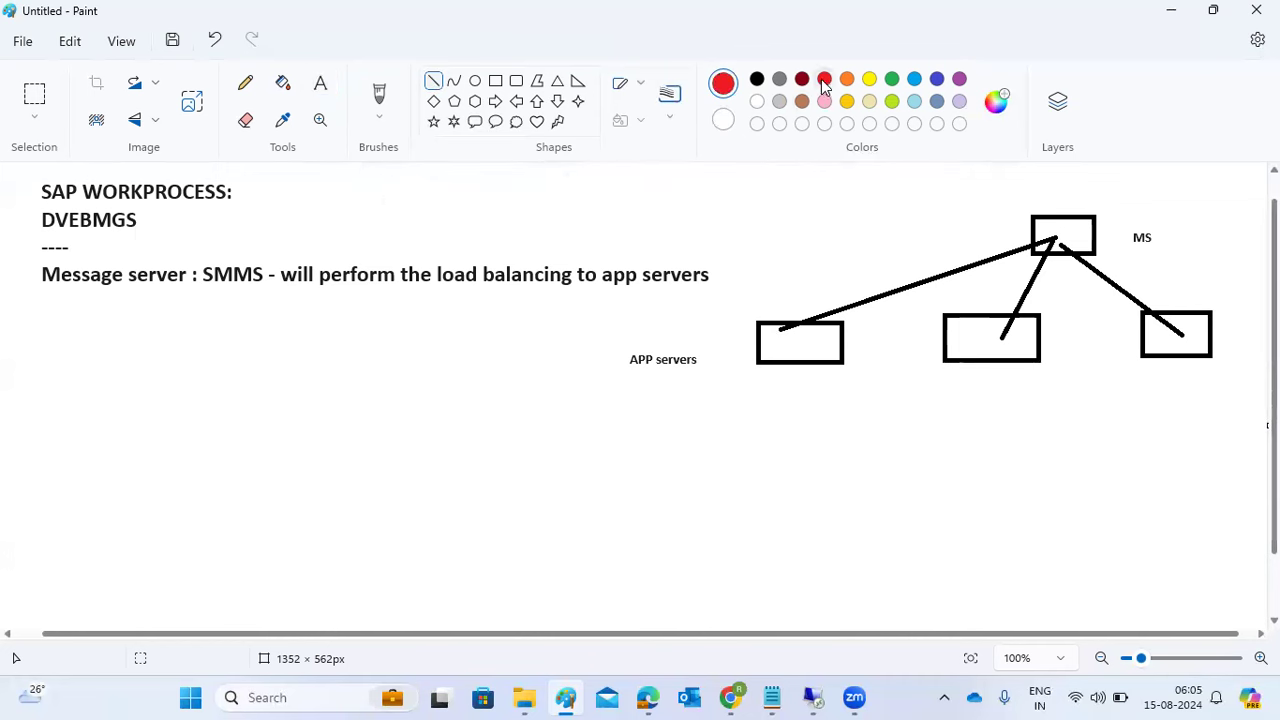
drag(863, 178, 1050, 224)
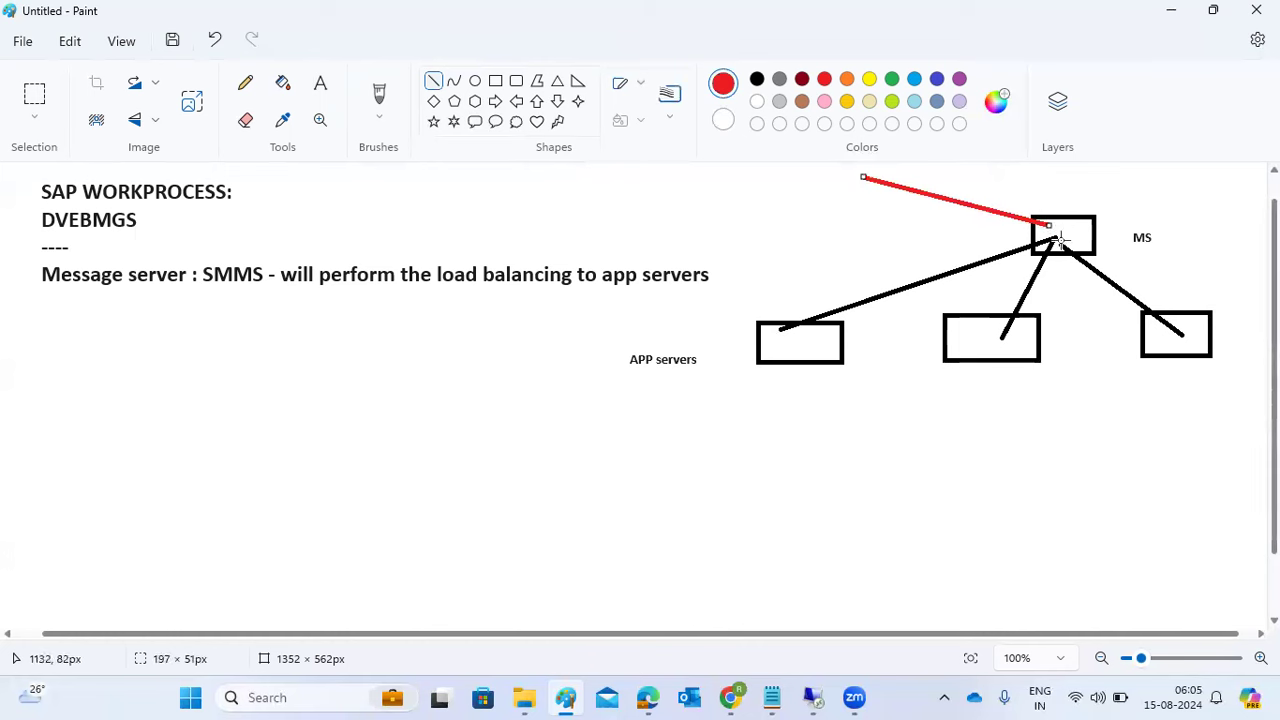
click(1055, 239)
drag(1052, 240, 781, 336)
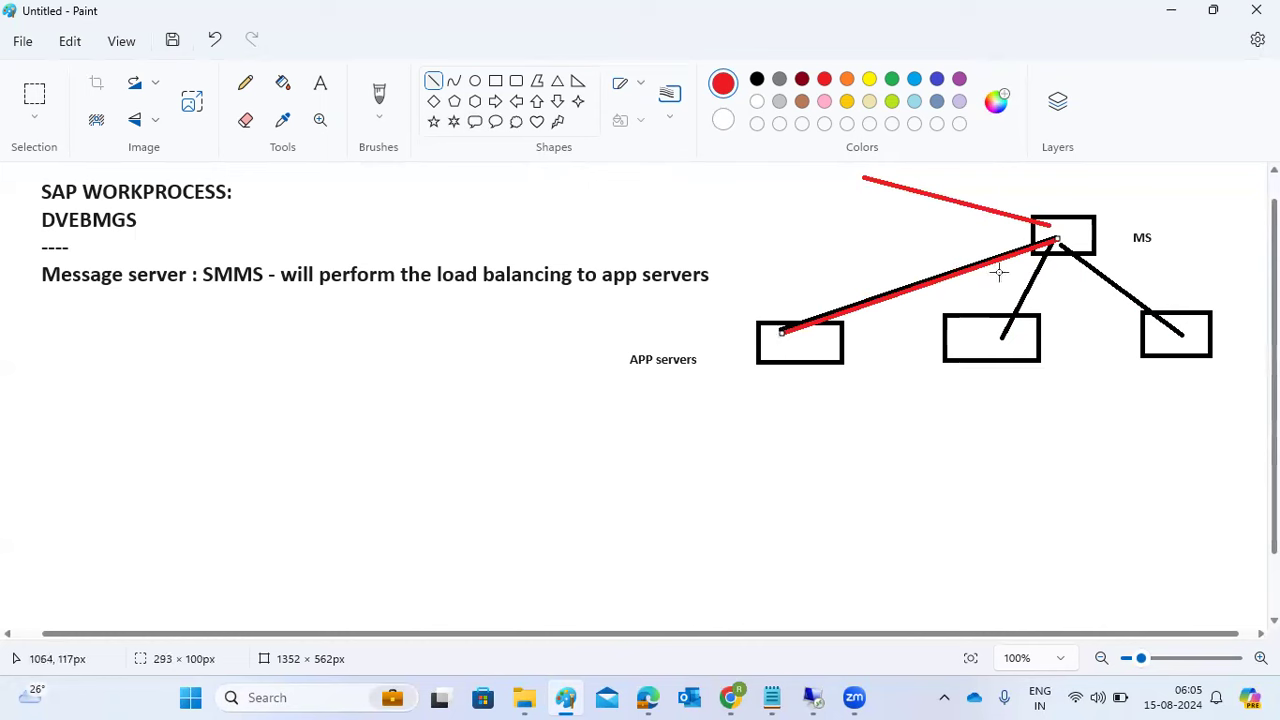
drag(1005, 337, 1050, 241)
mouse_move(1182, 332)
mouse_down()
mouse_move(1062, 247)
mouse_move(1086, 222)
mouse_move(1072, 236)
mouse_up()
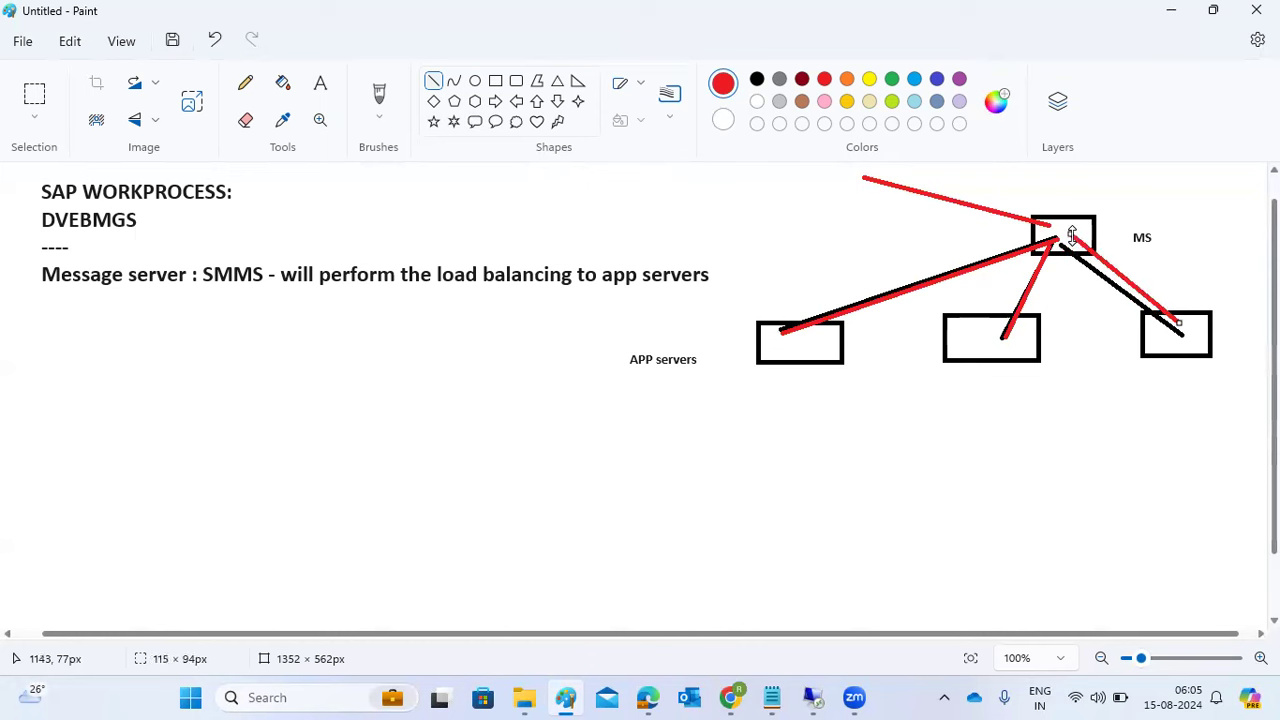
mouse_move(802, 170)
mouse_down()
mouse_move(842, 168)
mouse_move(810, 241)
mouse_move(806, 334)
mouse_move(943, 280)
mouse_move(985, 342)
mouse_move(1149, 331)
mouse_move(1171, 343)
mouse_move(968, 356)
mouse_move(842, 346)
mouse_move(974, 348)
mouse_move(810, 360)
mouse_move(800, 349)
mouse_move(923, 249)
mouse_move(1046, 226)
mouse_up()
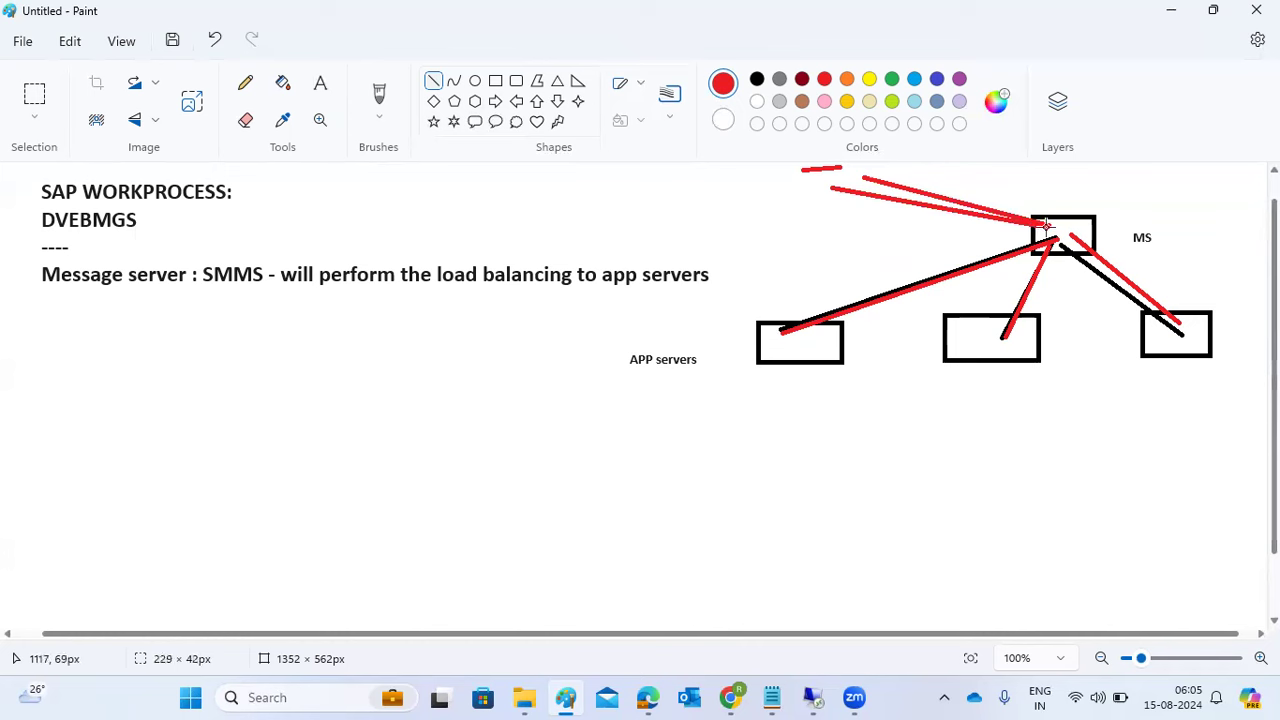
drag(1046, 226, 1046, 227)
- Add a short red mark inside each of the three app server boxes and underline SMMS
drag(784, 345, 813, 345)
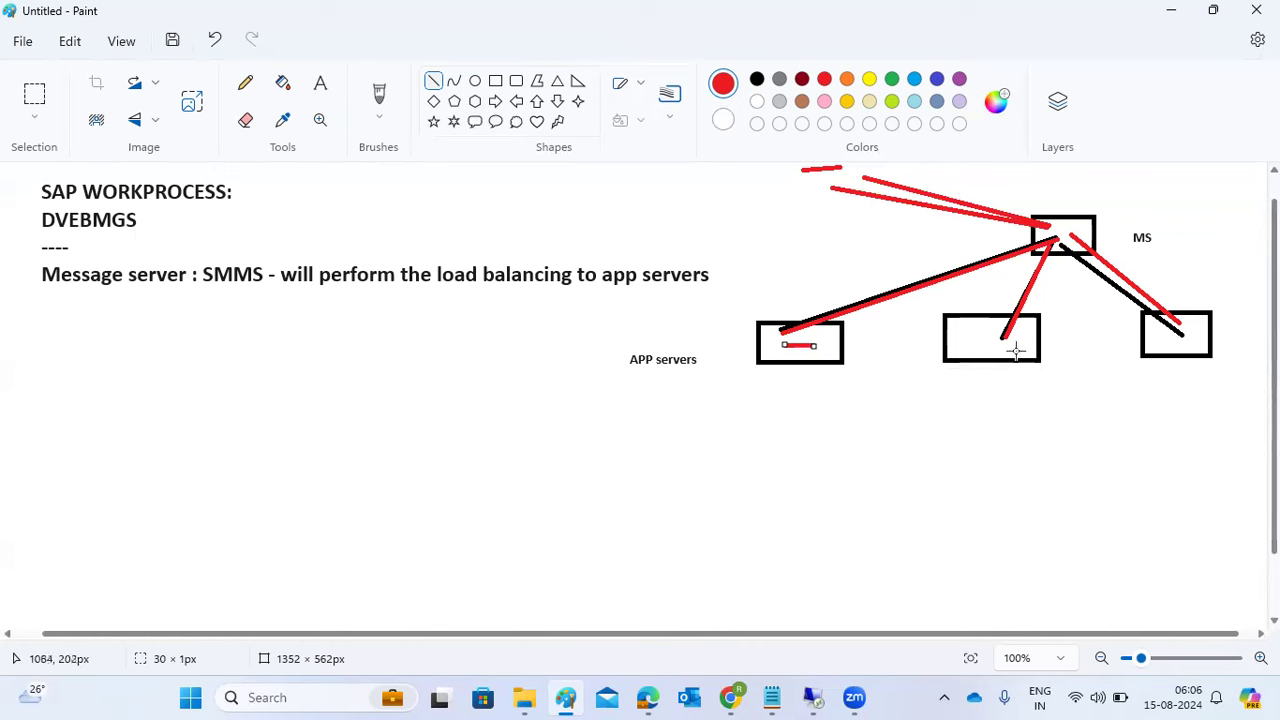
drag(1008, 346, 1021, 346)
click(1156, 343)
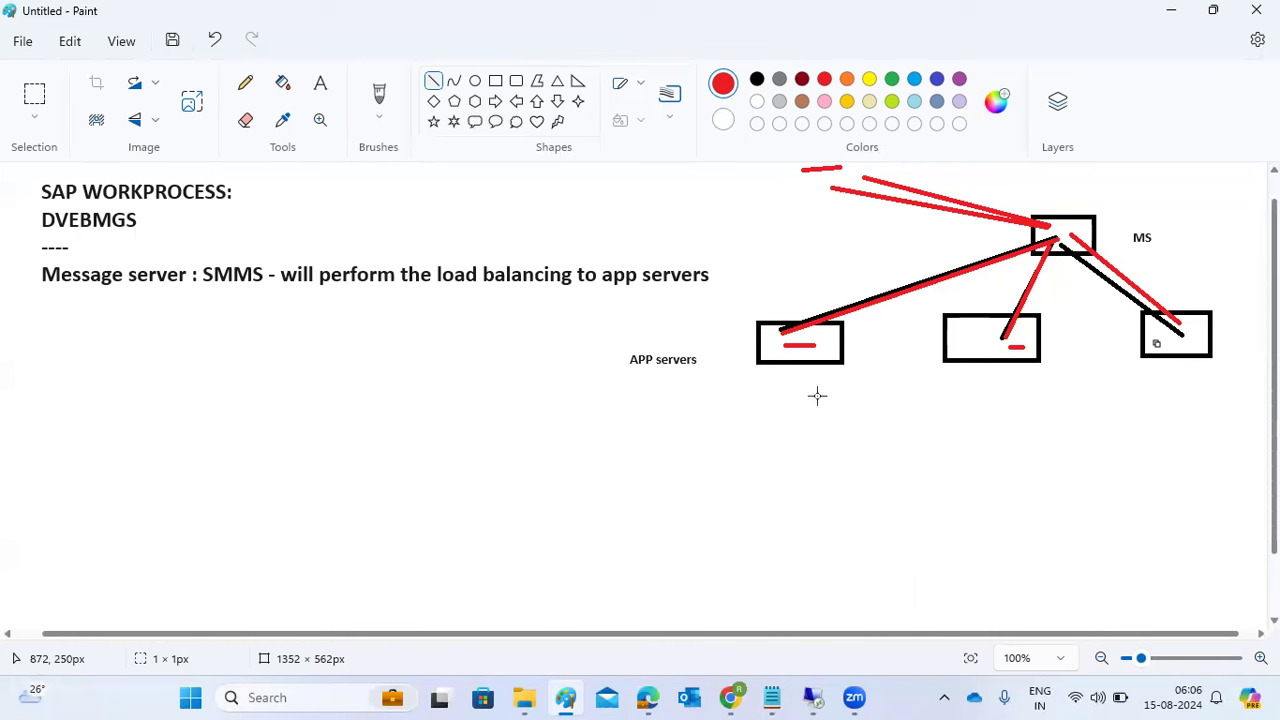
drag(220, 292, 249, 292)
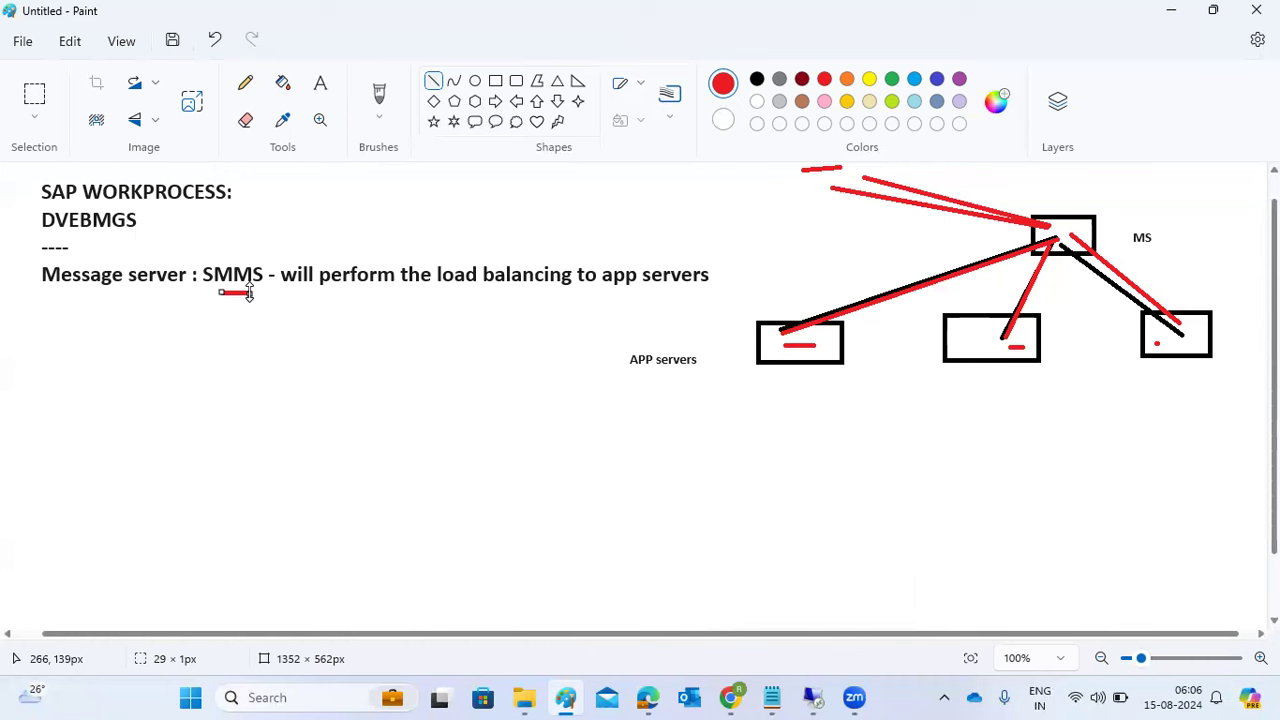
- Write 'LOGON groups - SMLG - we have create the groups -' in size 18 below the Message server note
click(320, 88)
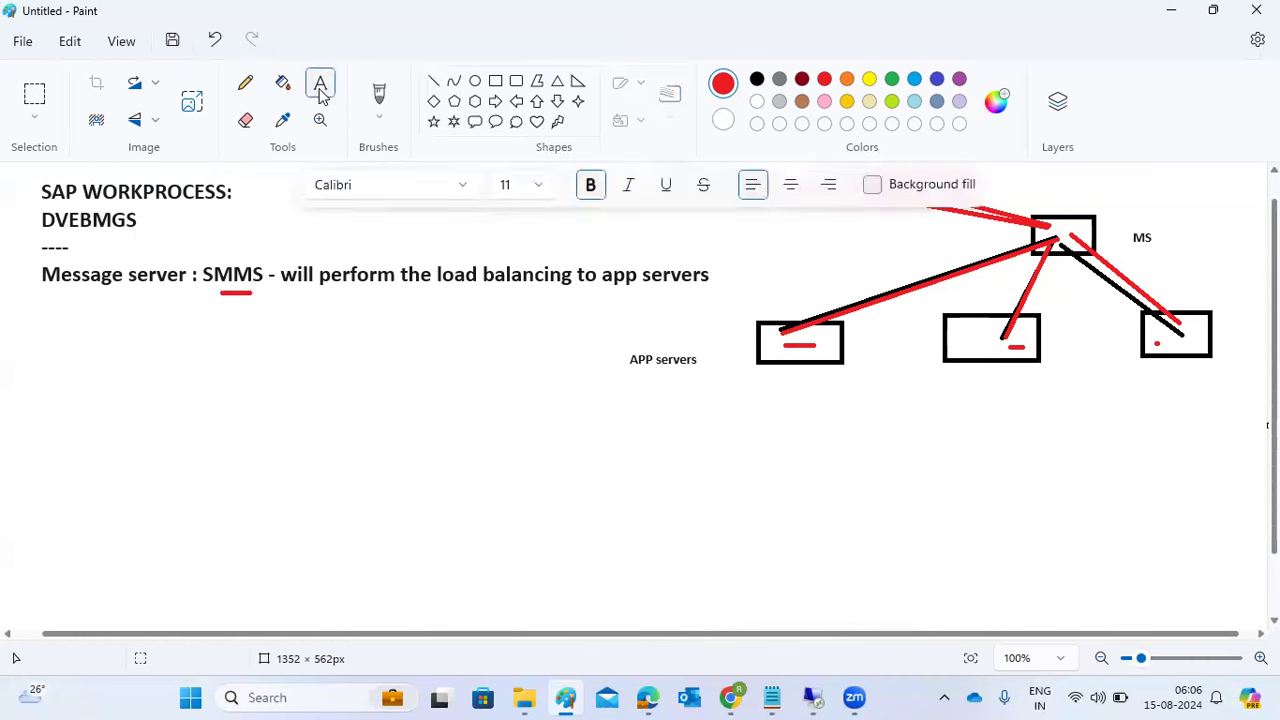
mouse_move(31, 304)
mouse_down()
mouse_move(249, 402)
mouse_move(706, 557)
mouse_move(729, 571)
mouse_move(735, 613)
mouse_up()
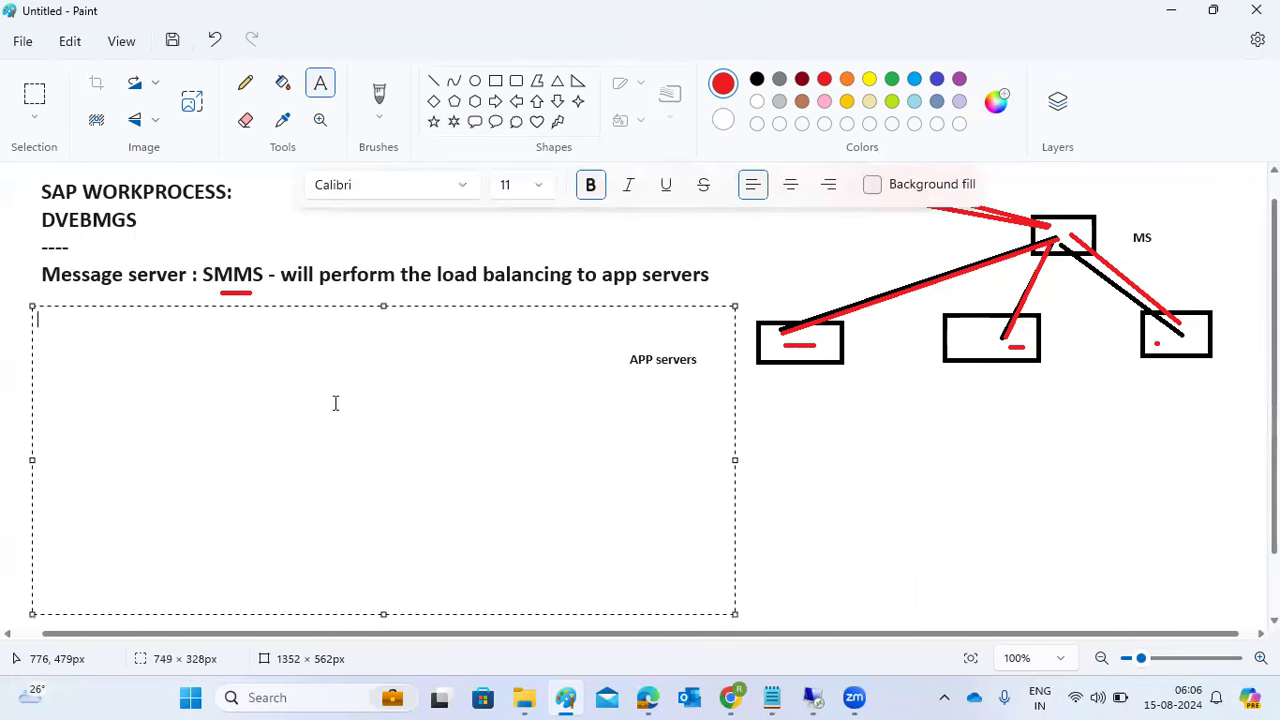
click(540, 187)
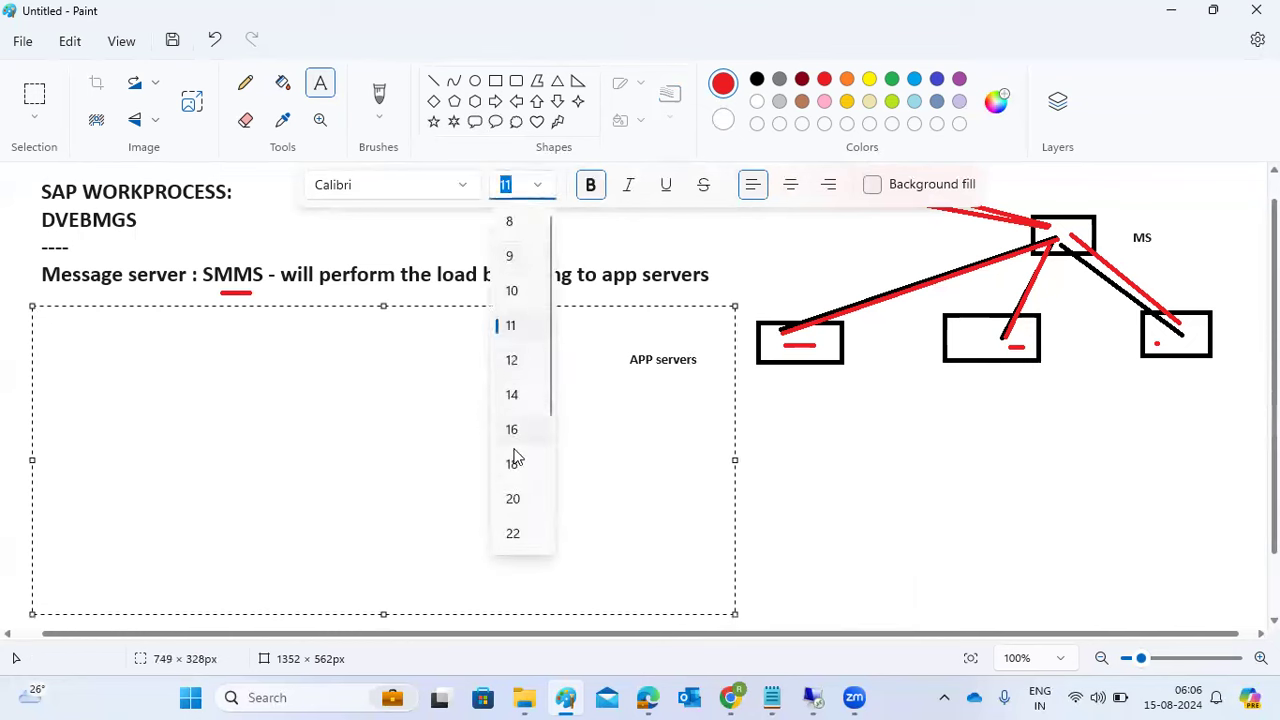
click(513, 462)
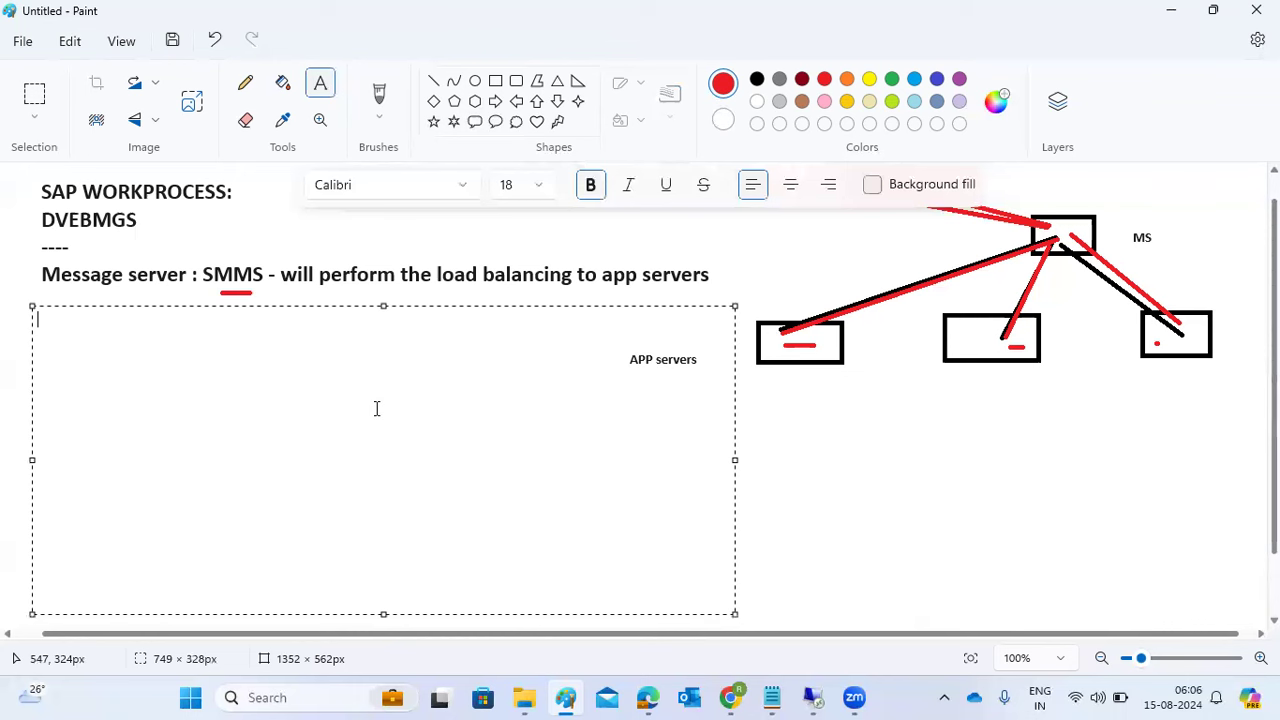
text(LOGON groups - SMLG - )
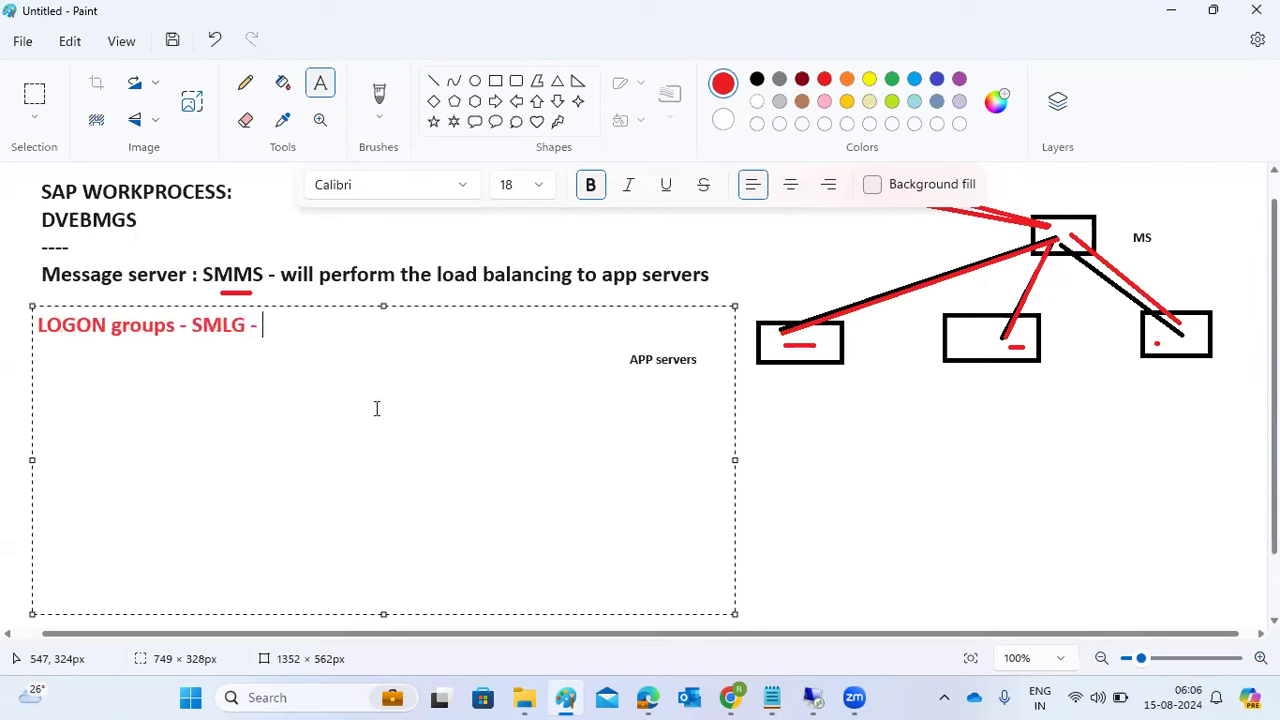
text(we have cr)
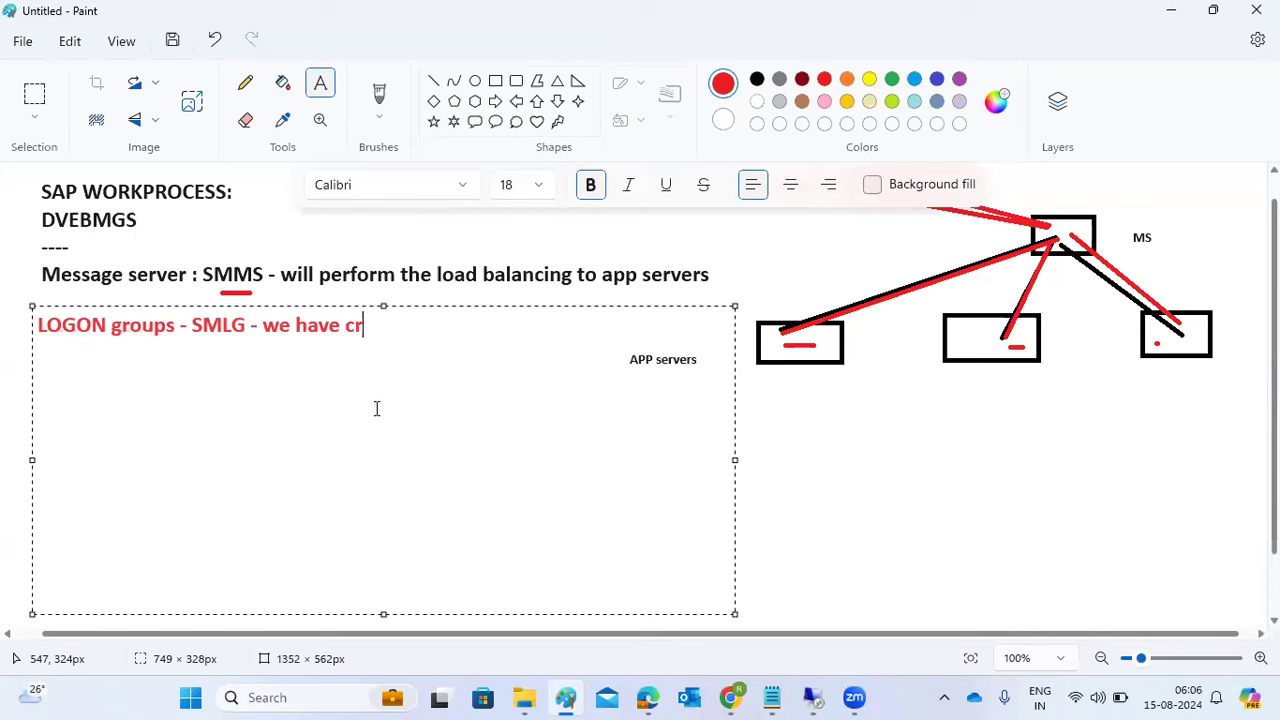
text(eate the groups -)
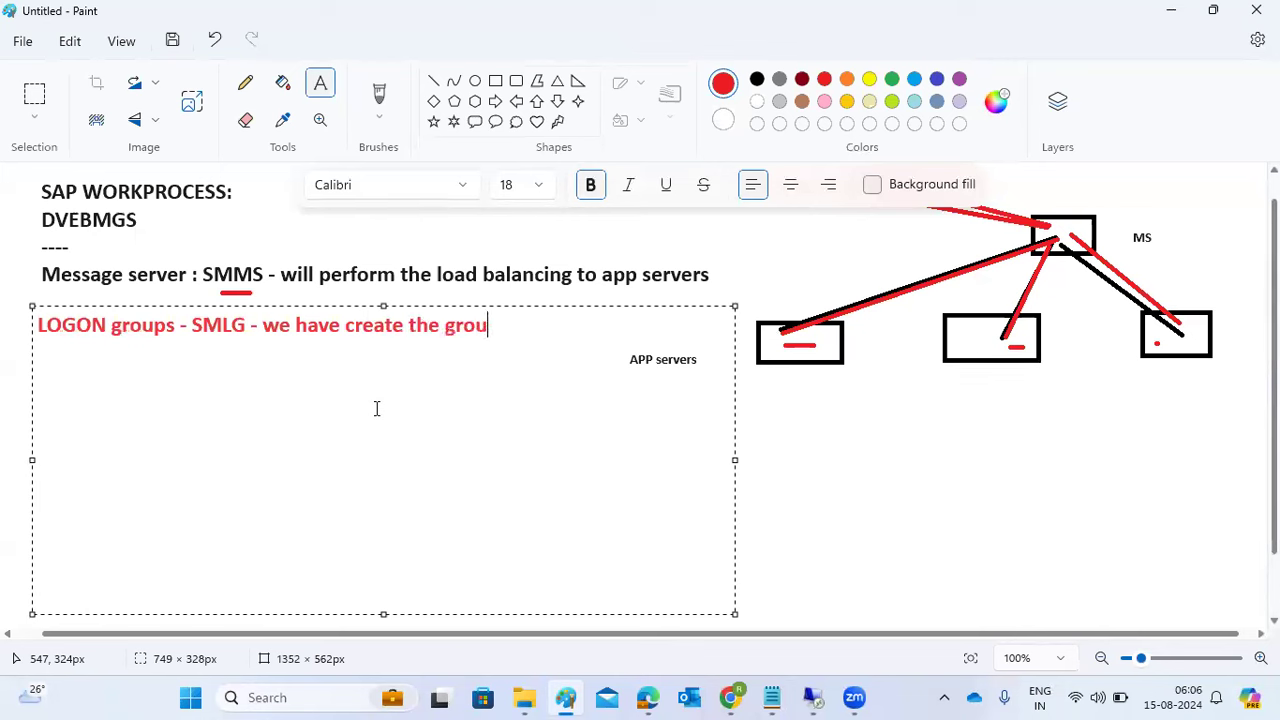
key(Return)
key(Return)
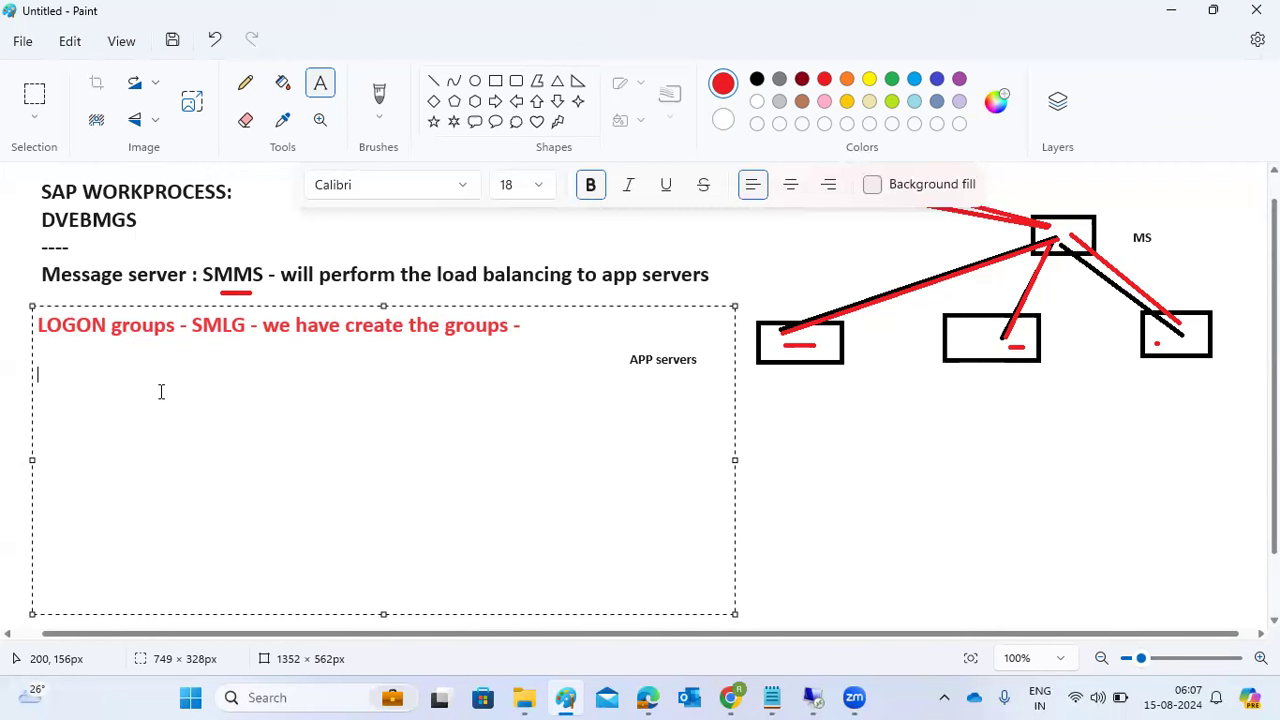
- Bring up SAP Logon inside the kponline remote desktop session
mouse_move(822, 699)
click(825, 621)
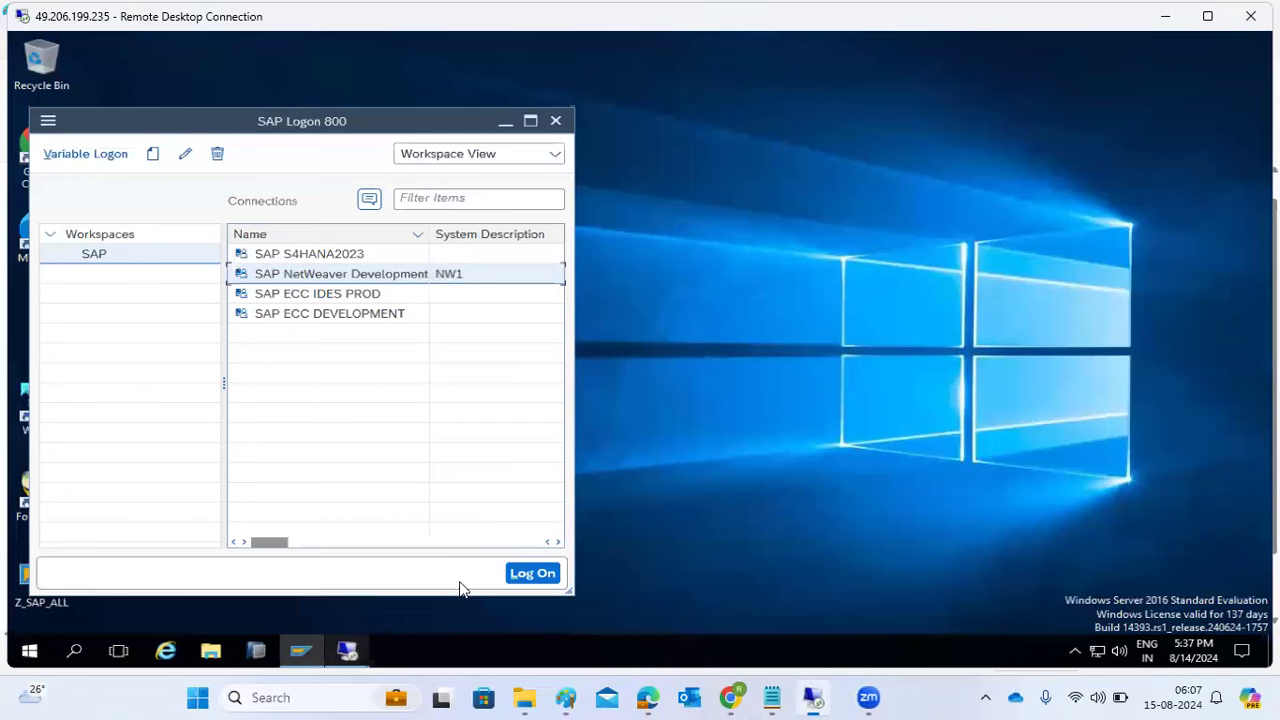
click(348, 652)
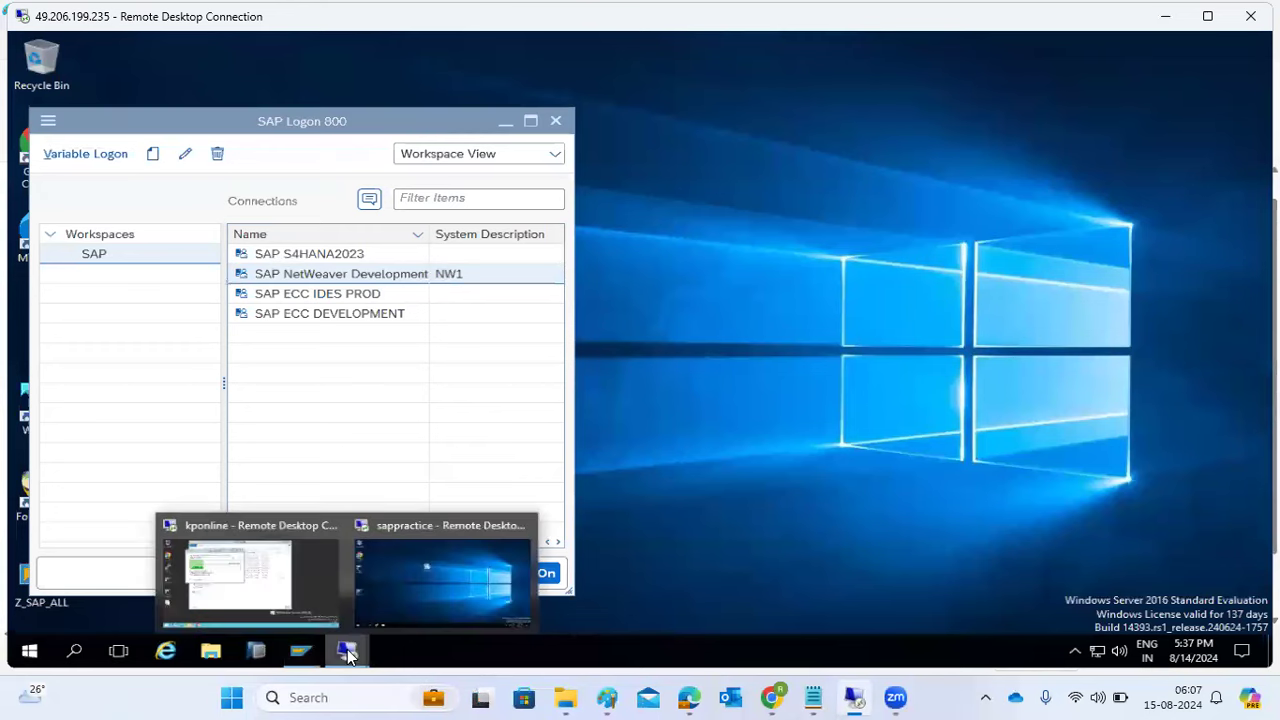
click(268, 582)
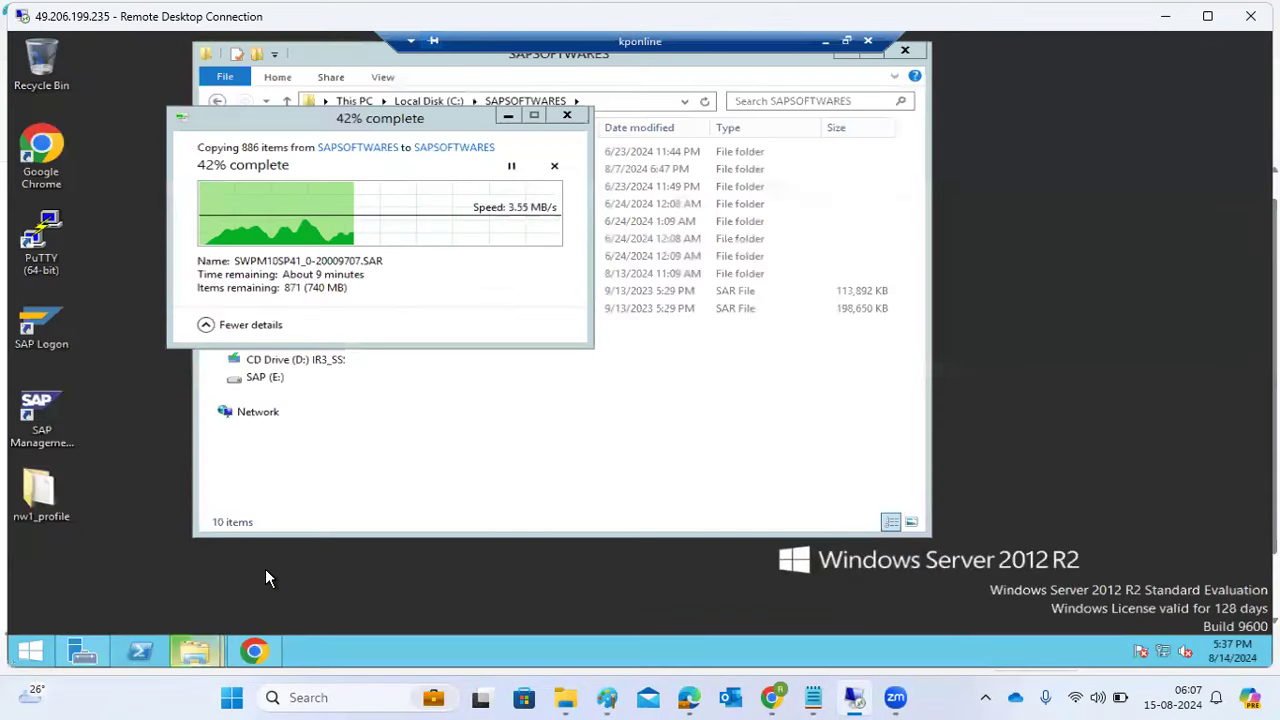
click(825, 44)
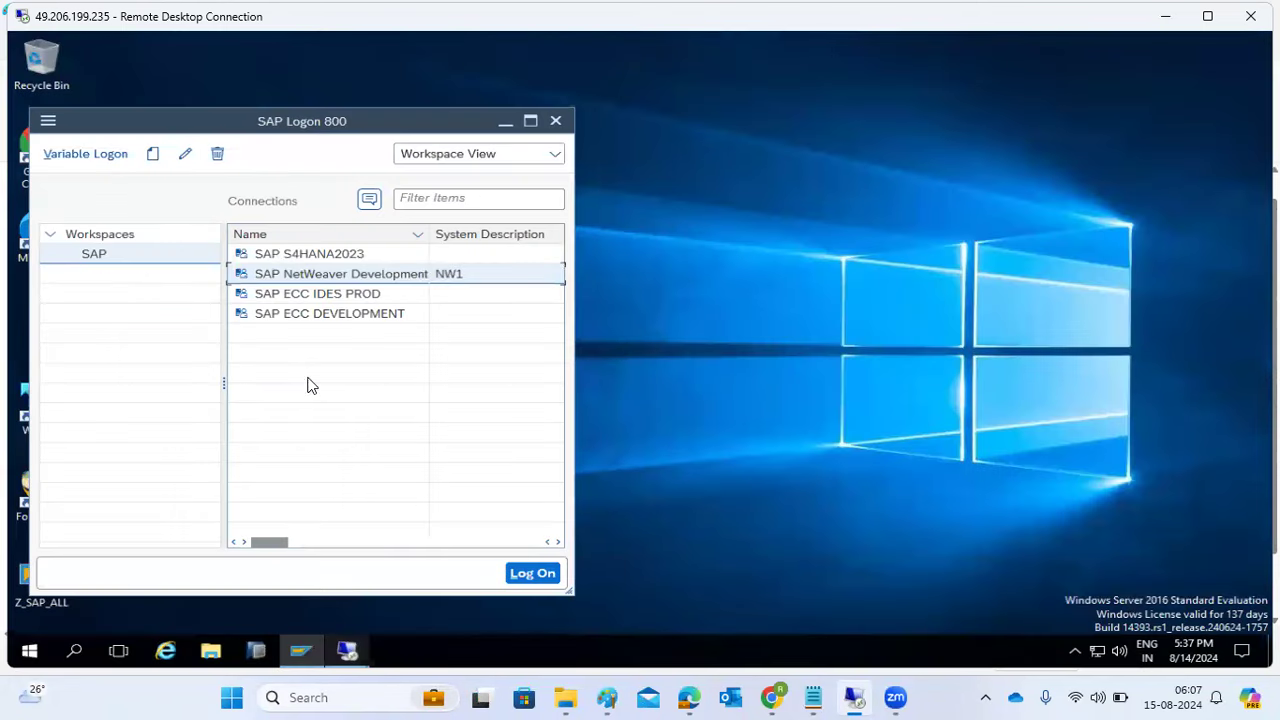
- Log on to SAP NetWeaver Development with the user and password, then run transaction smlg
double_click(292, 276)
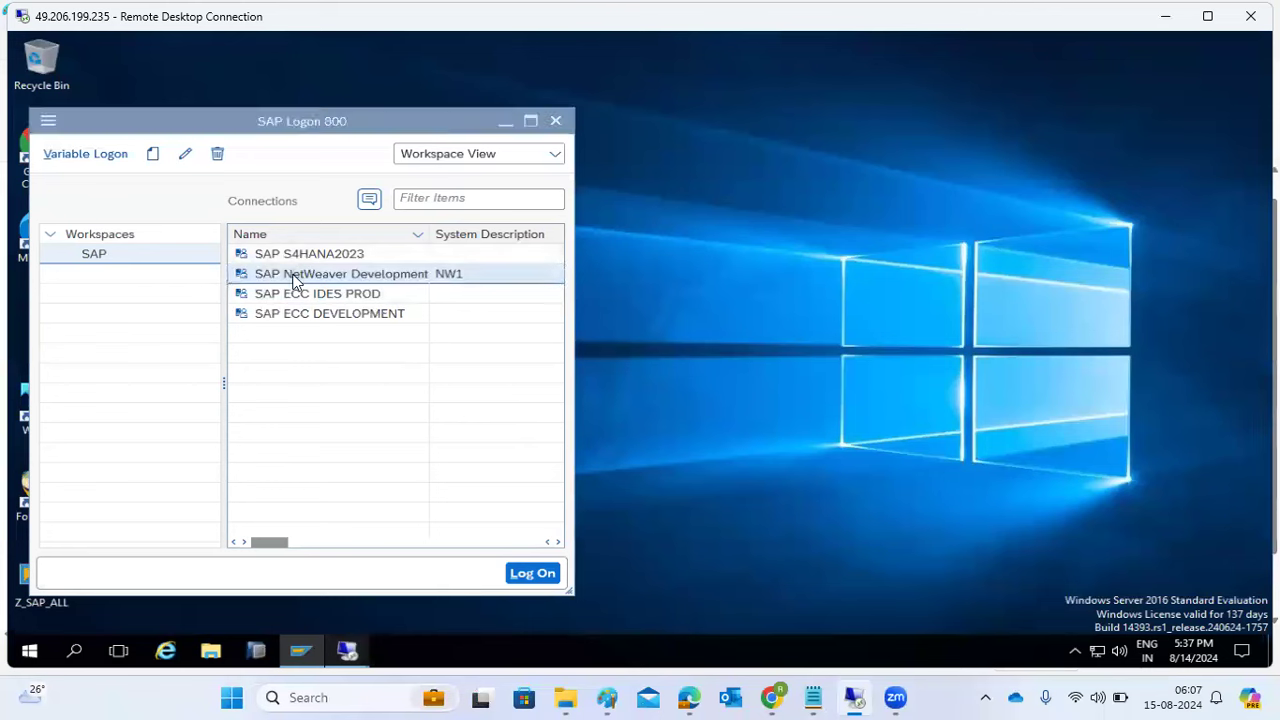
text(basis)
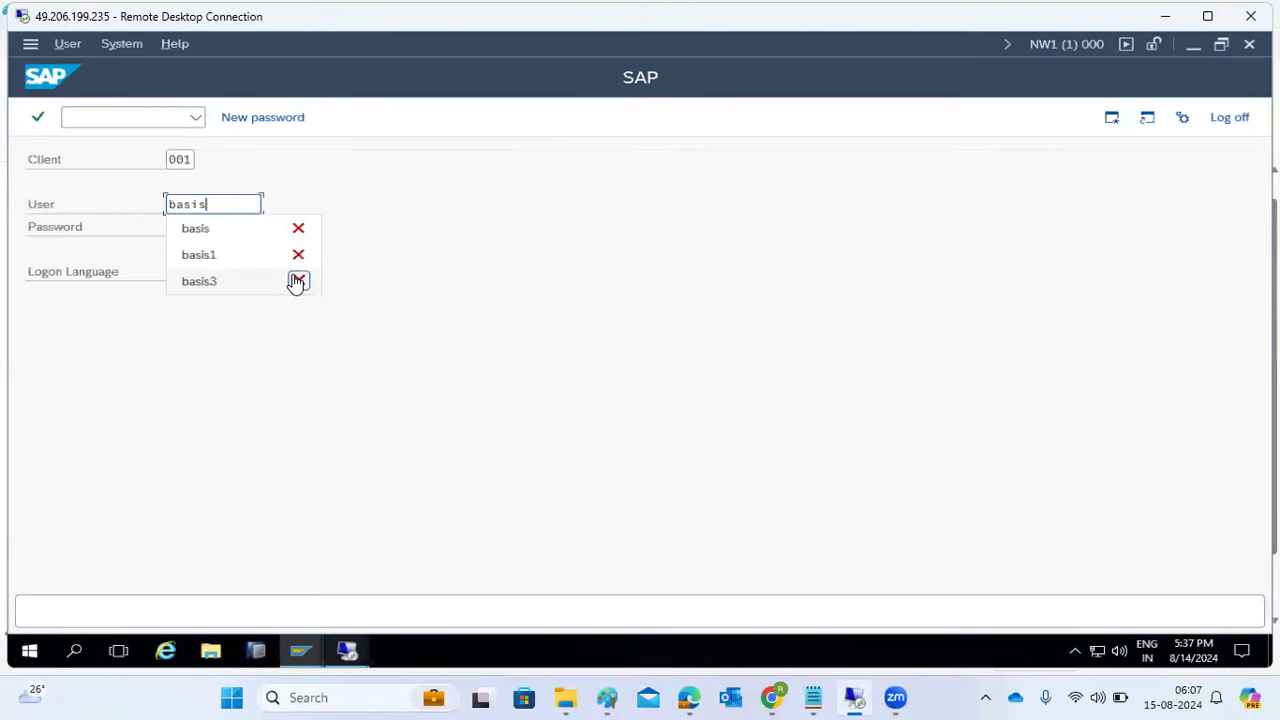
key(Tab)
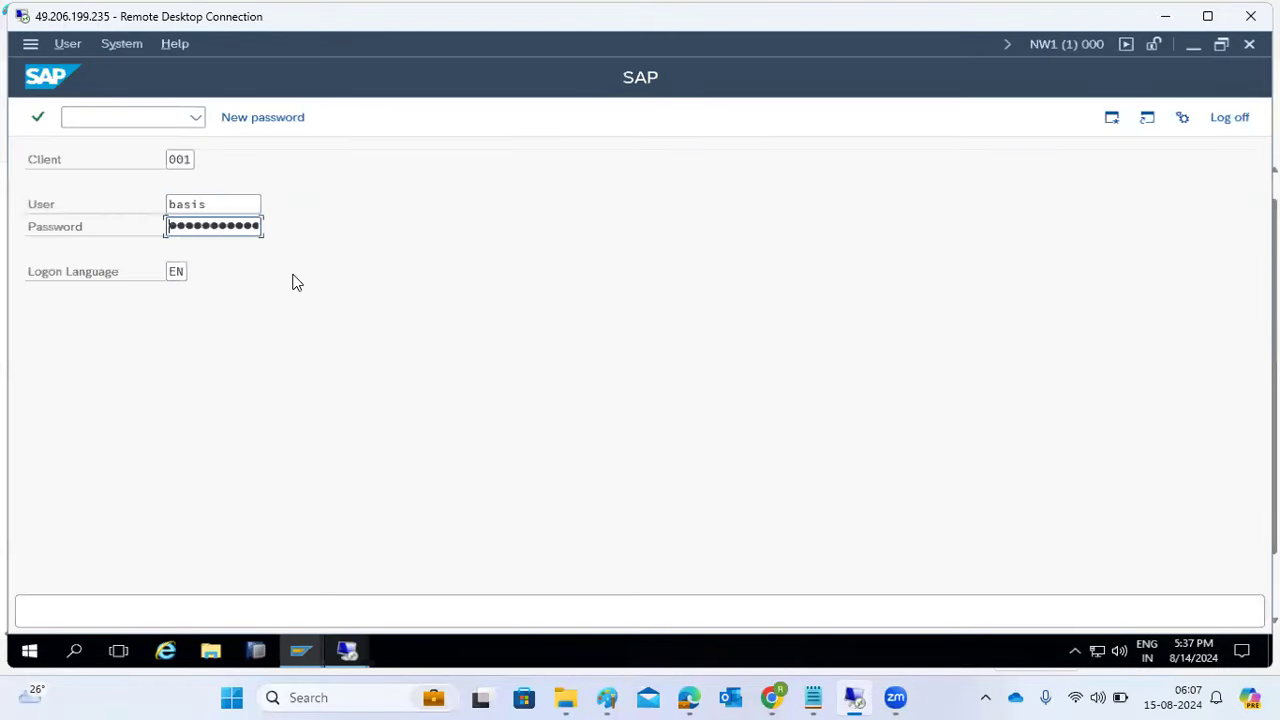
text(••••••)
key(Return)
text(smlg)
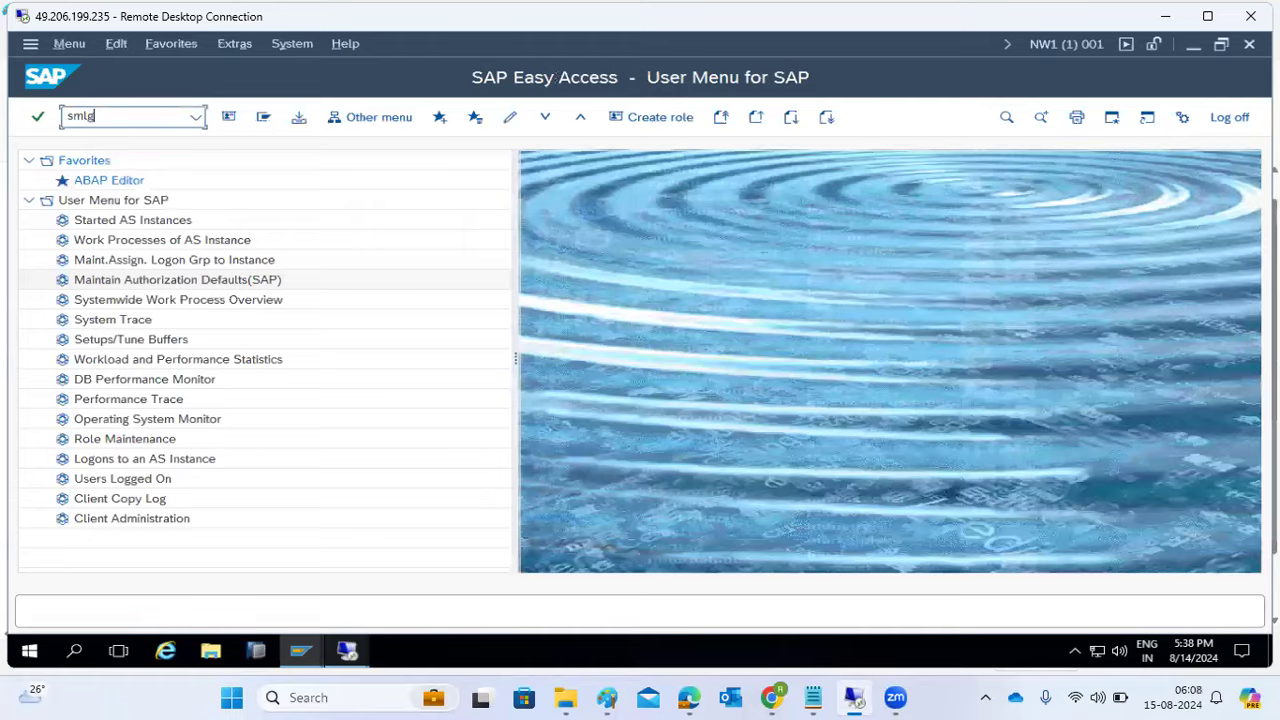
key(Return)
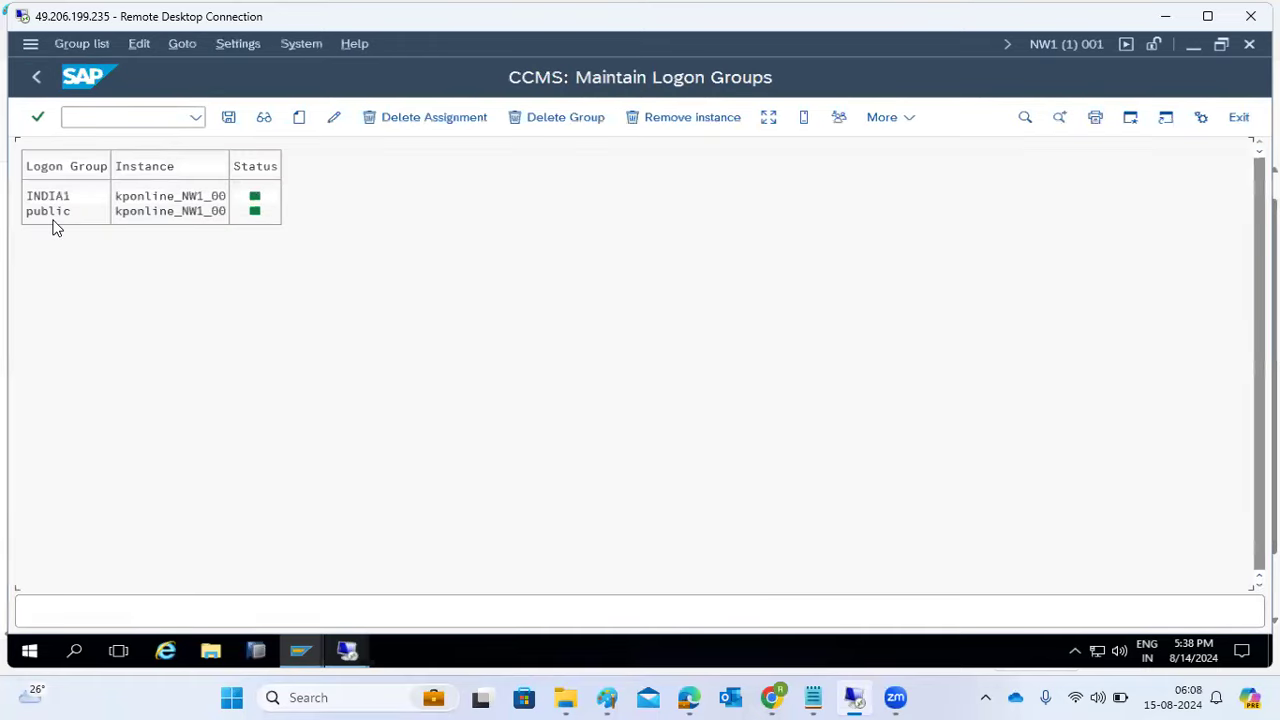
- Assign logon group PUBLIC to instance kponline_NW1_00 and delete the lowercase public group
click(298, 120)
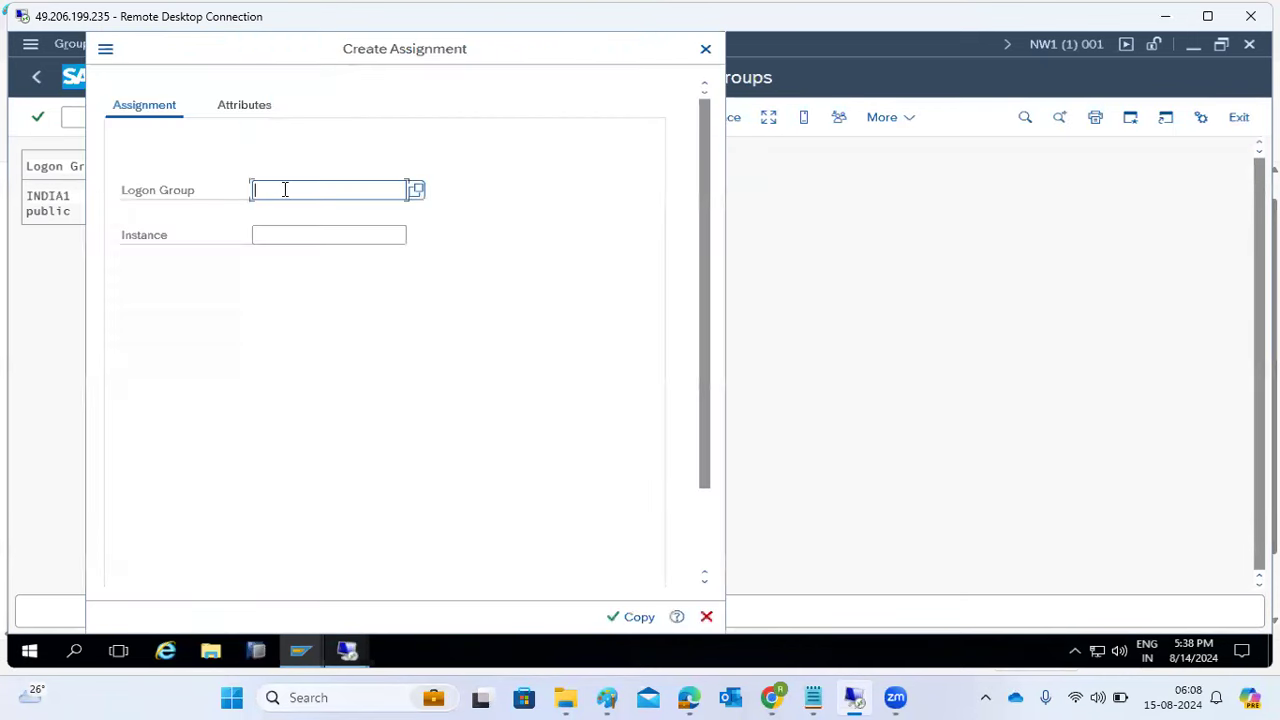
text(PUB)
click(297, 215)
click(349, 238)
click(416, 237)
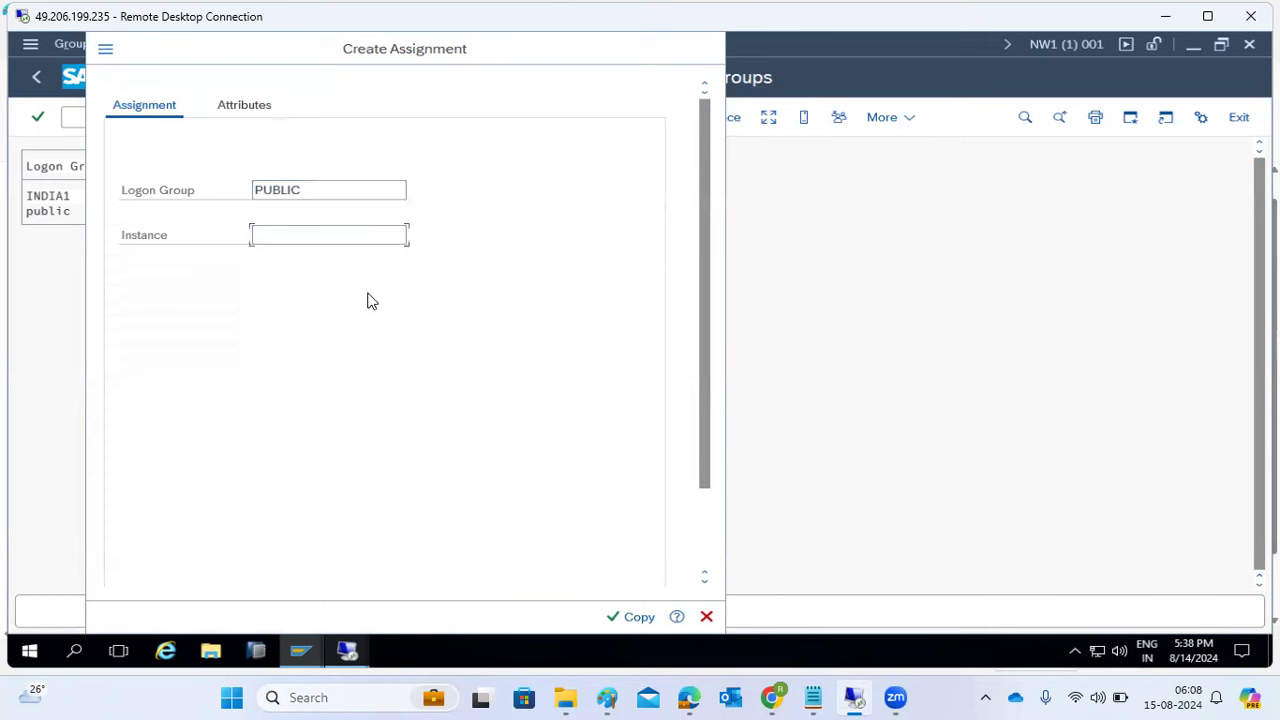
double_click(540, 388)
click(630, 617)
click(58, 226)
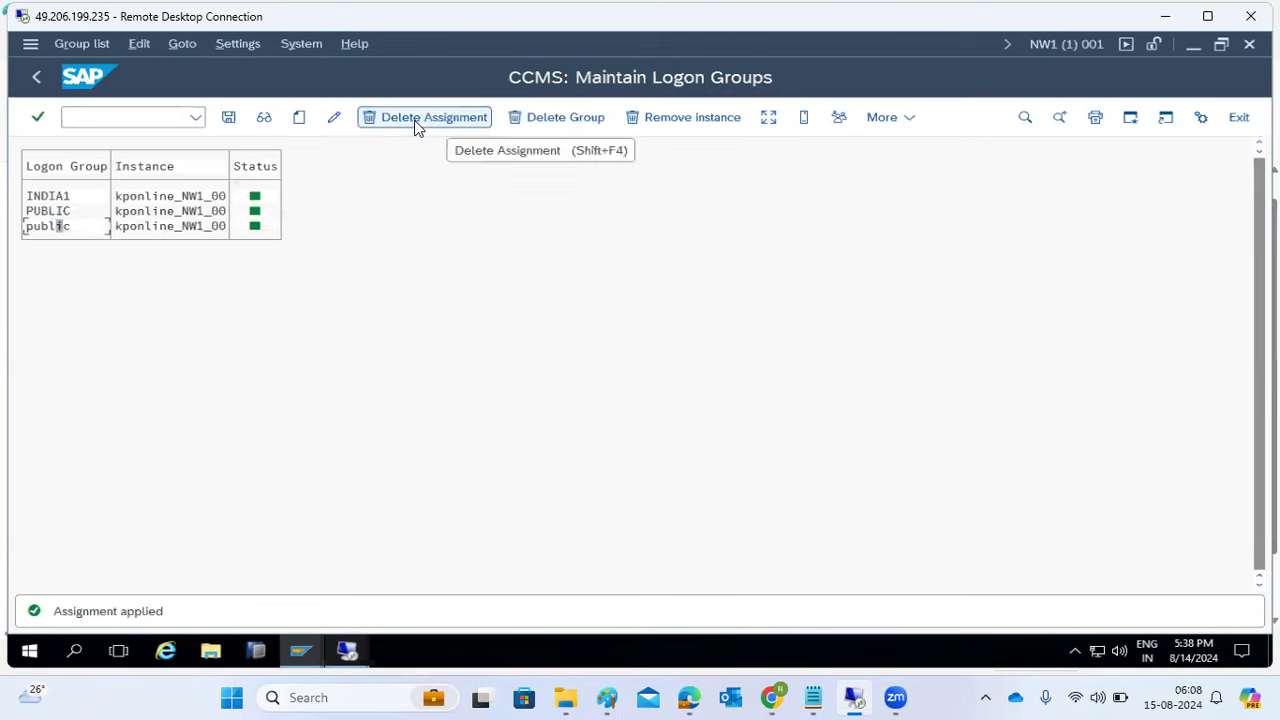
click(545, 119)
click(591, 522)
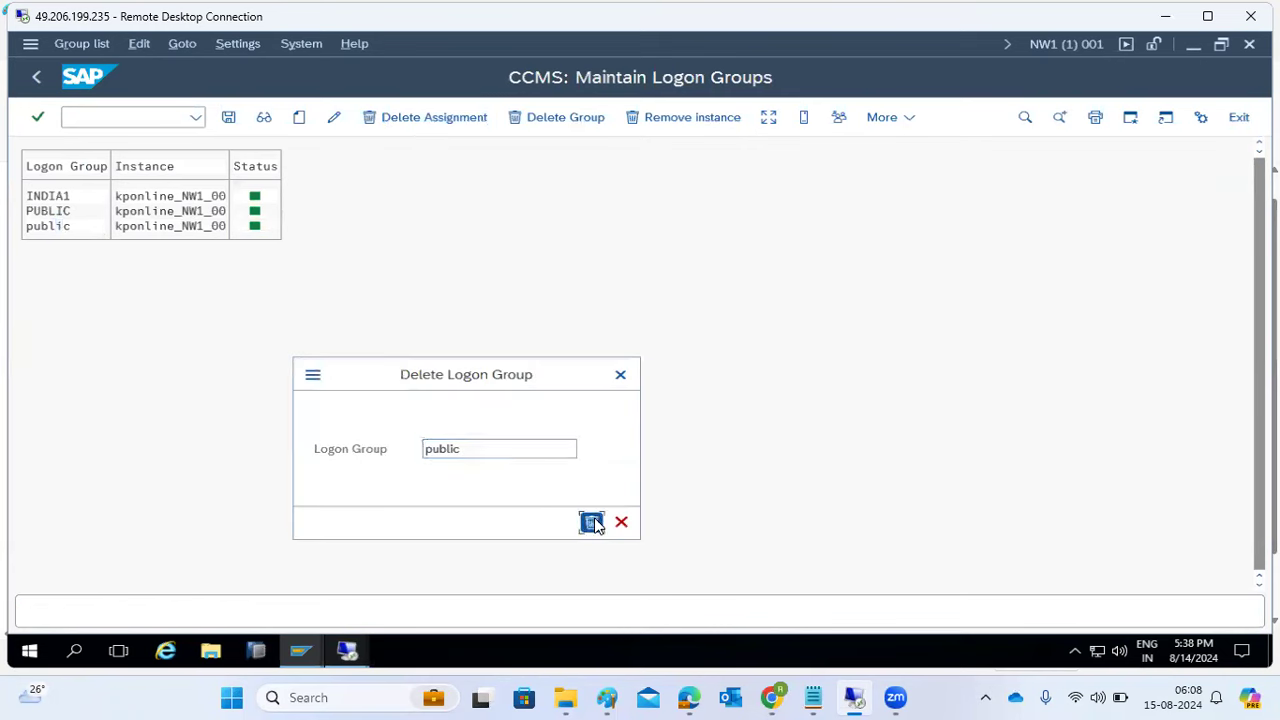
- Assign logon group USA to instance kponline_NW1_00 and save the logon group changes
click(298, 117)
text(USA)
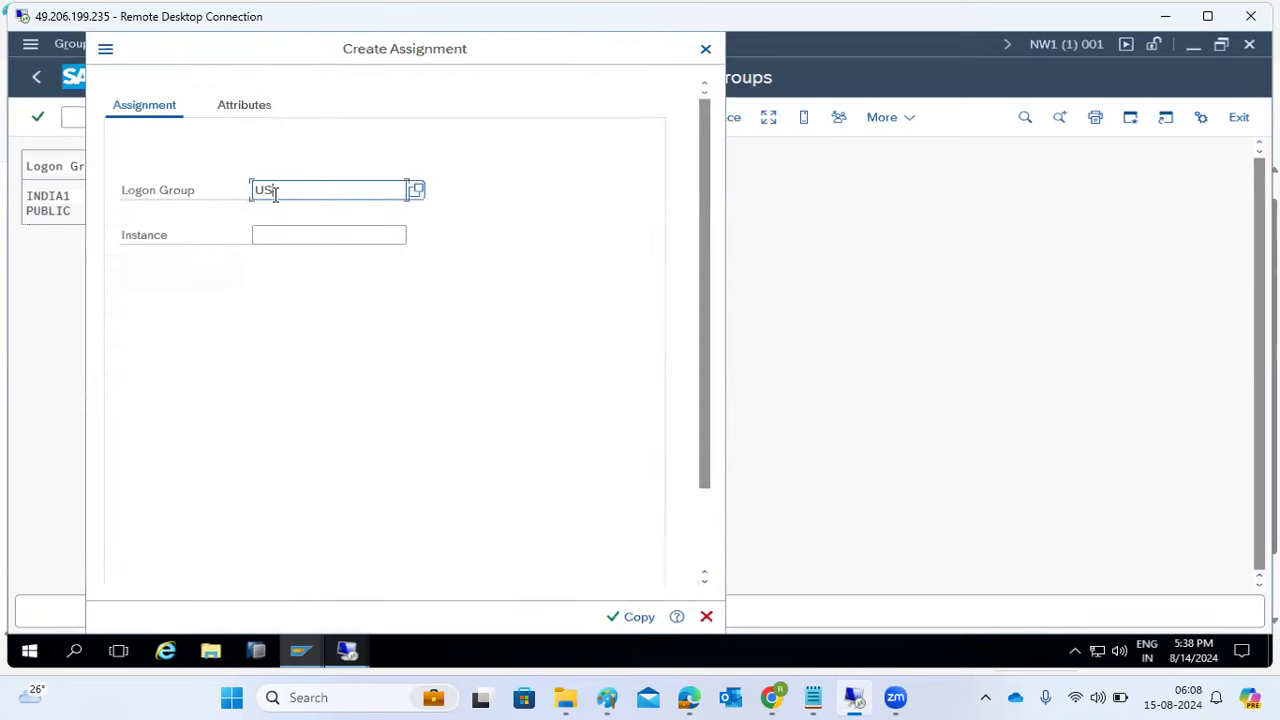
key(Tab)
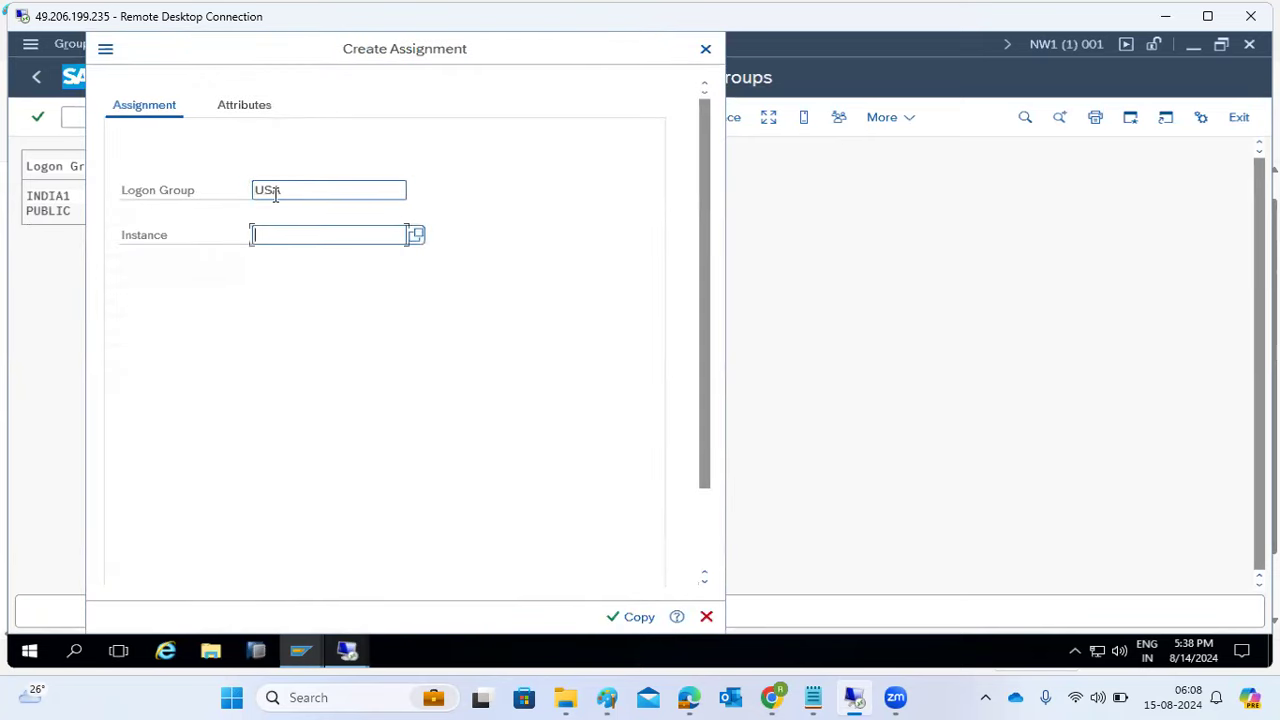
click(392, 237)
click(355, 262)
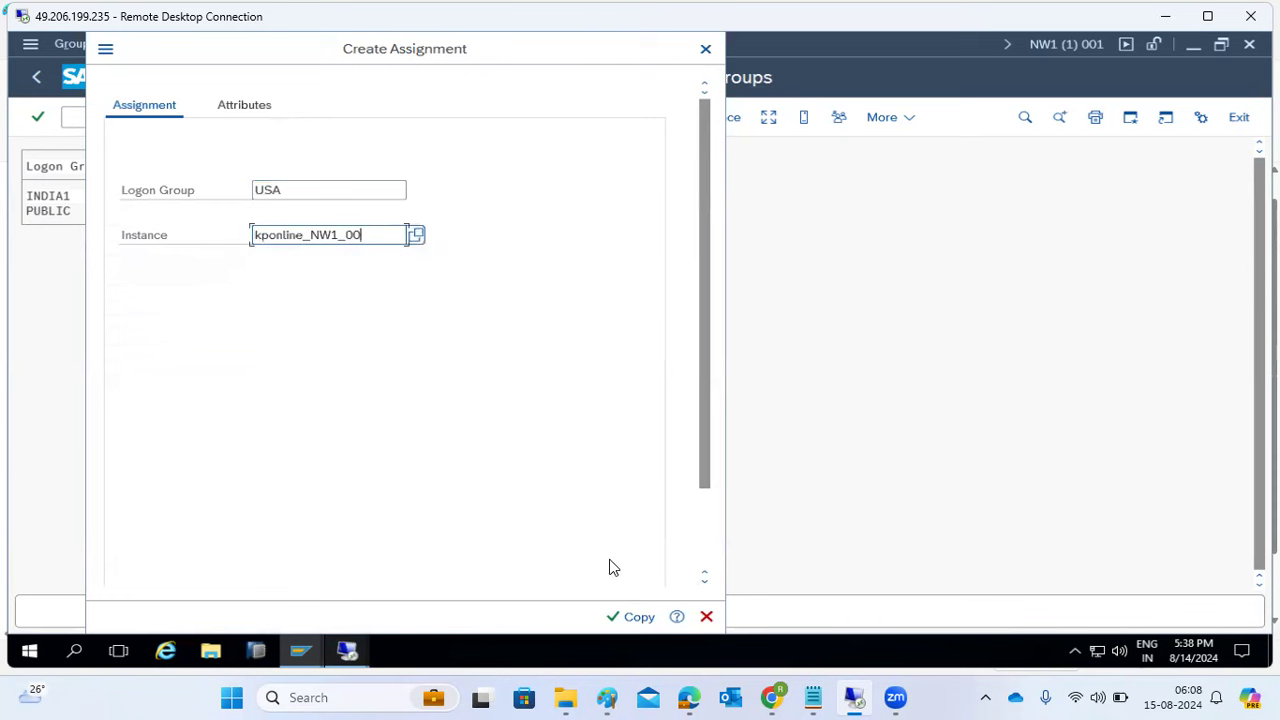
click(633, 616)
click(228, 117)
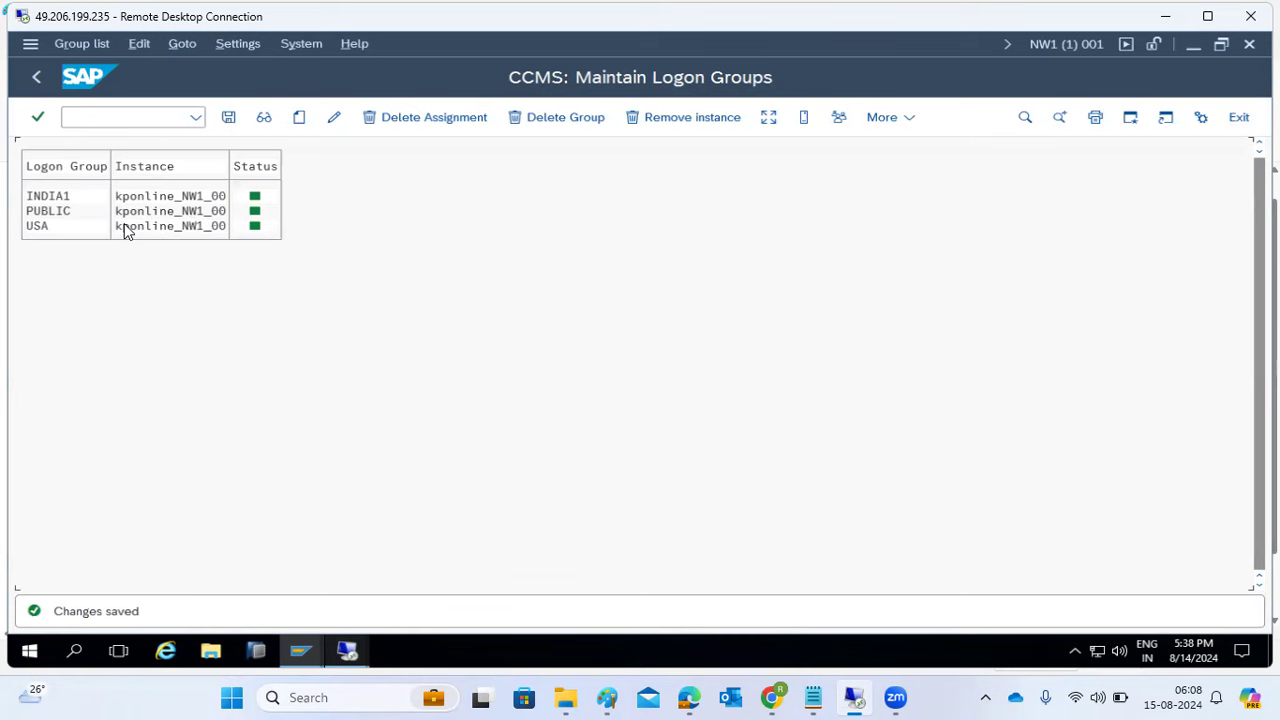
click(769, 118)
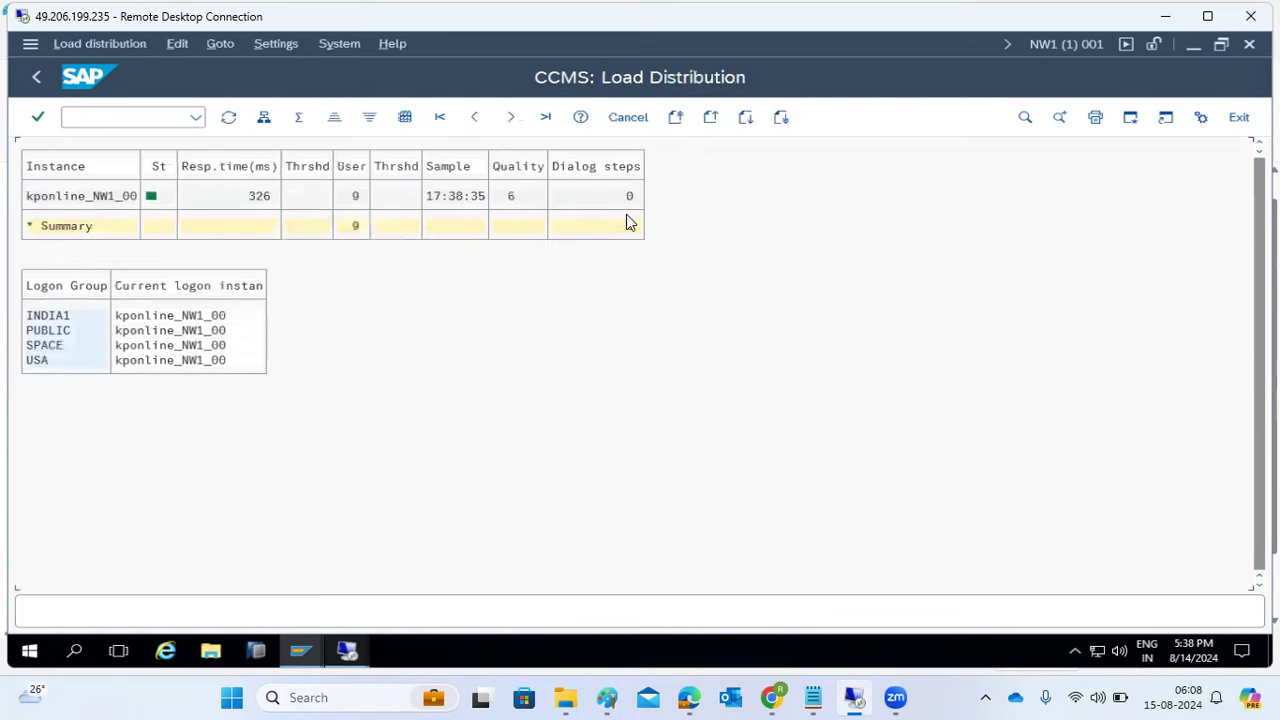
- Review load distribution: users and response time on kponline_NW1_00, plus the PUBLIC and SPACE groups
click(110, 198)
click(354, 199)
click(246, 200)
click(72, 206)
click(41, 77)
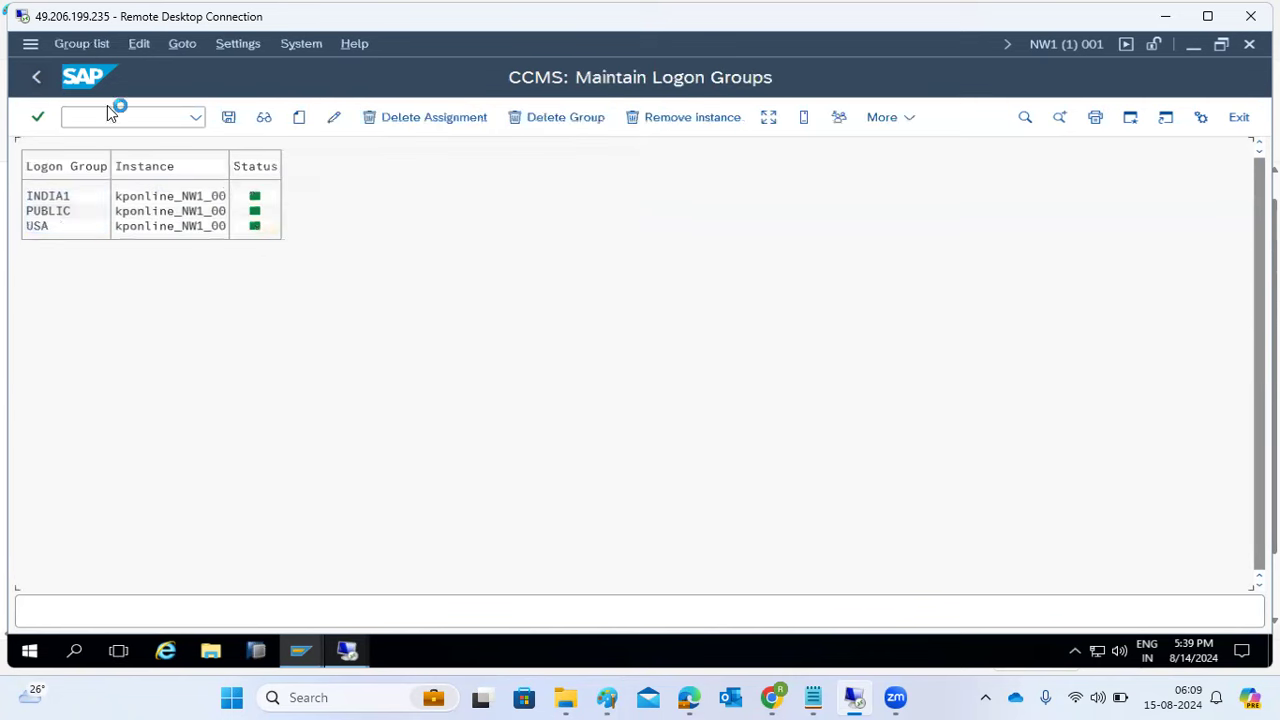
click(768, 118)
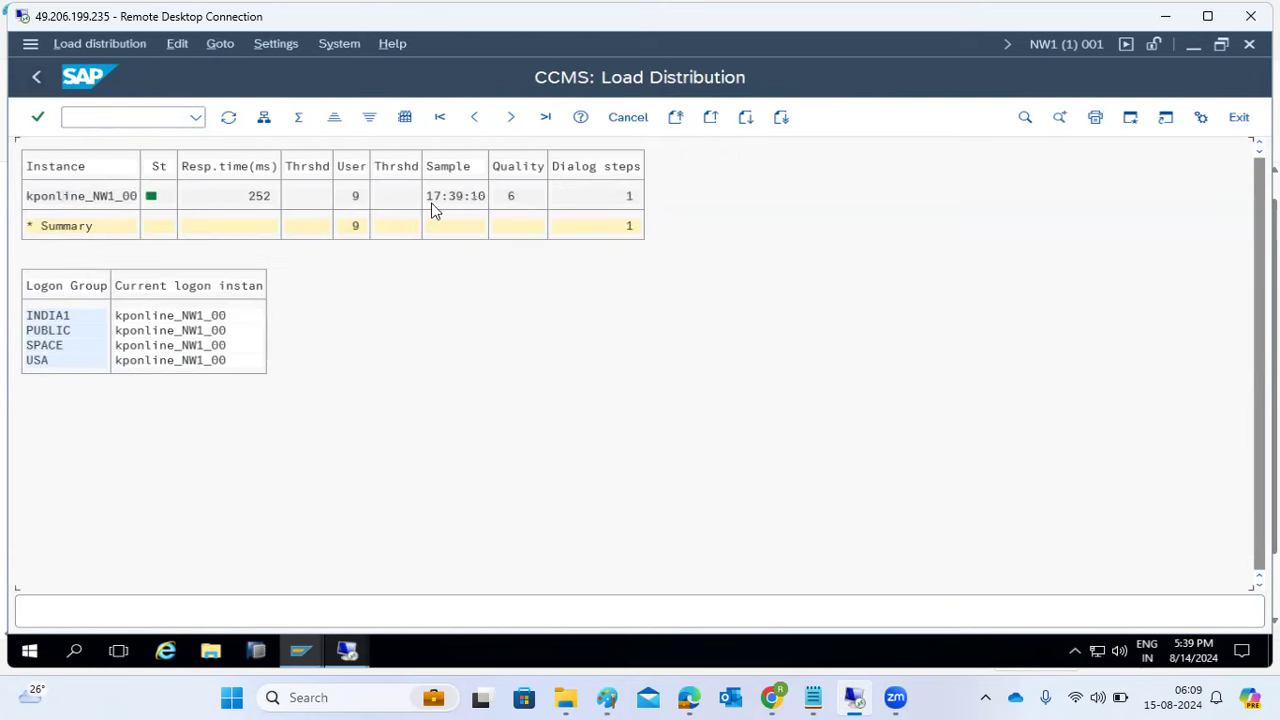
click(97, 199)
click(55, 336)
click(52, 345)
click(38, 78)
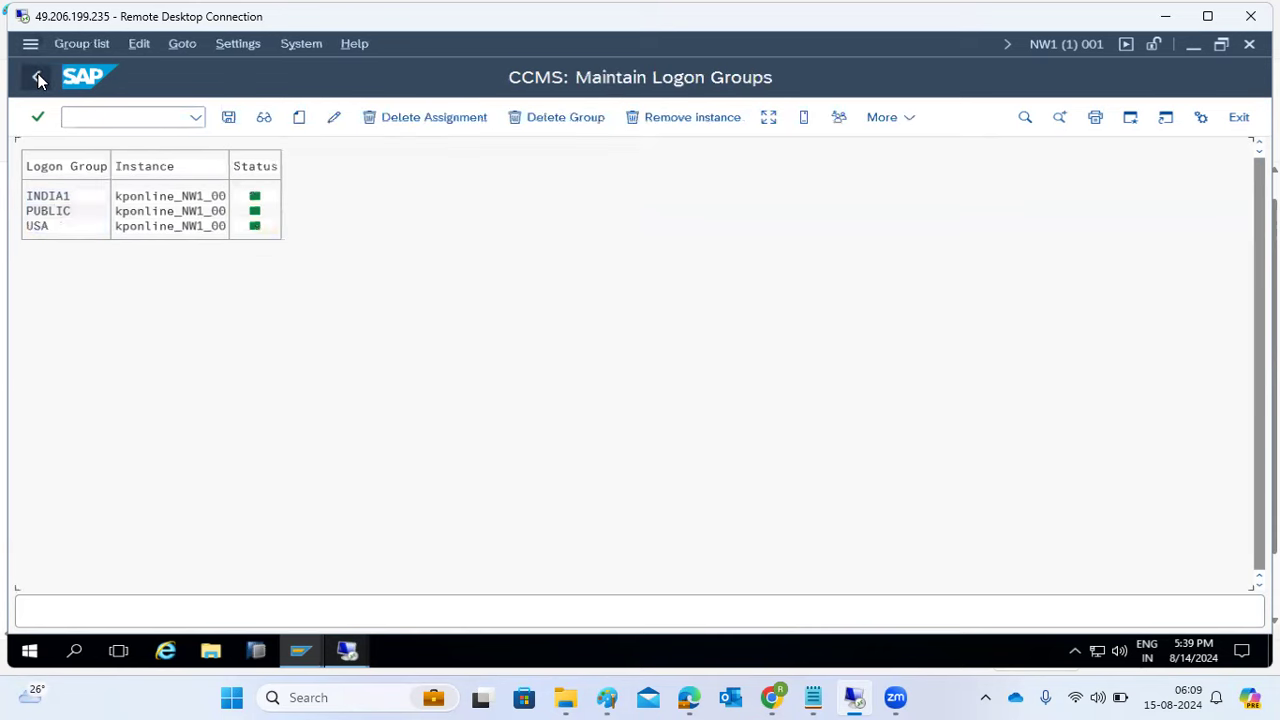
- Return to SAP Easy Access and launch the Message Server Monitor with smms
click(38, 78)
text(smms)
key(Return)
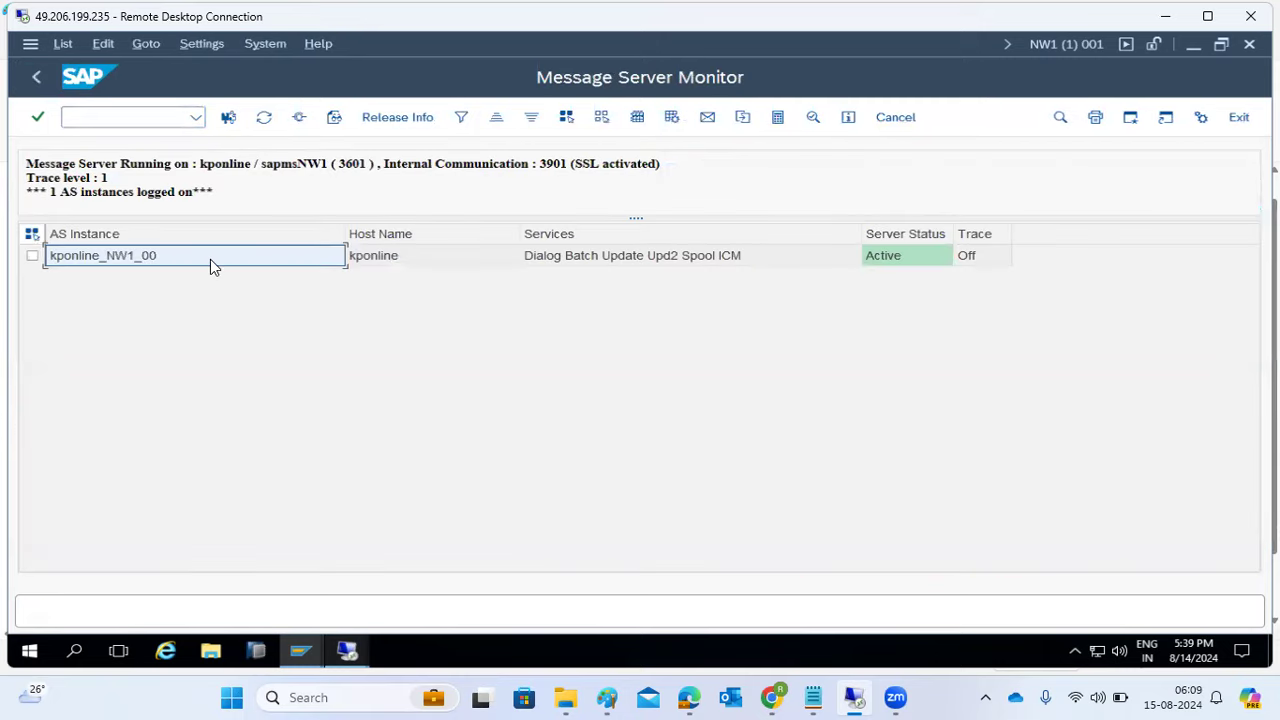
- Check the message server port 3601, refresh its status, and reopen smlg logon group maintenance
double_click(348, 163)
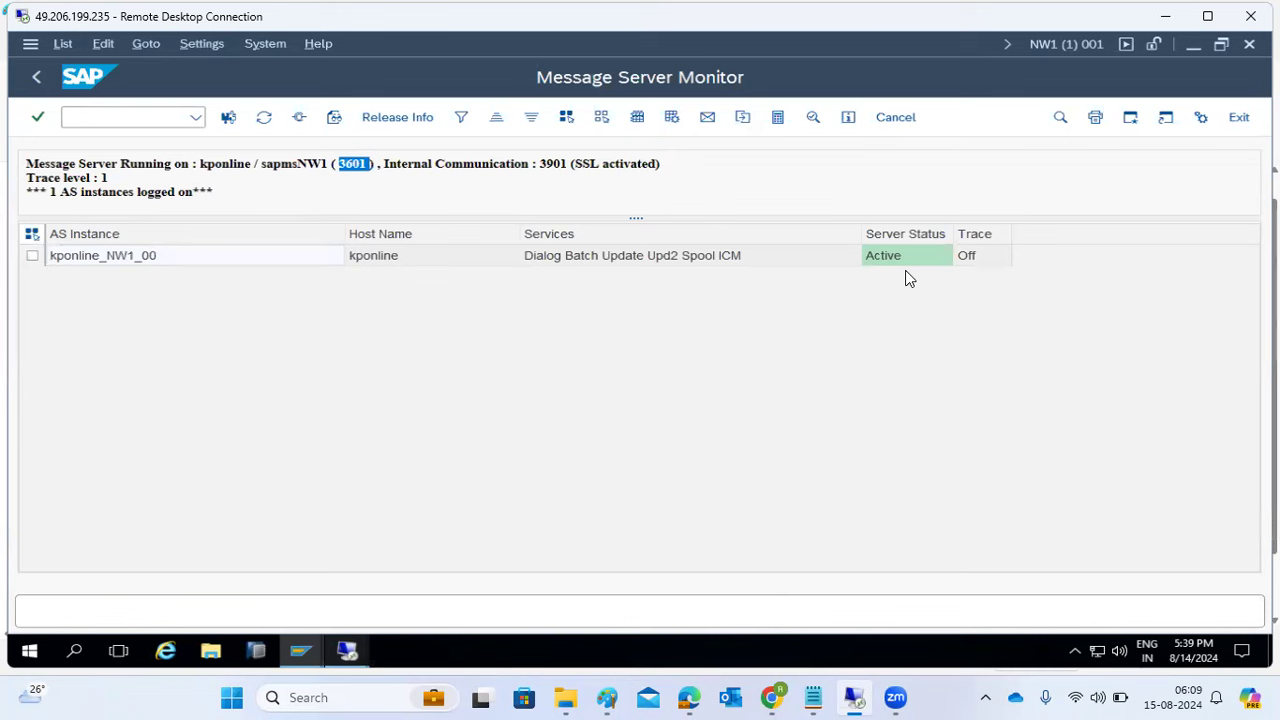
click(264, 118)
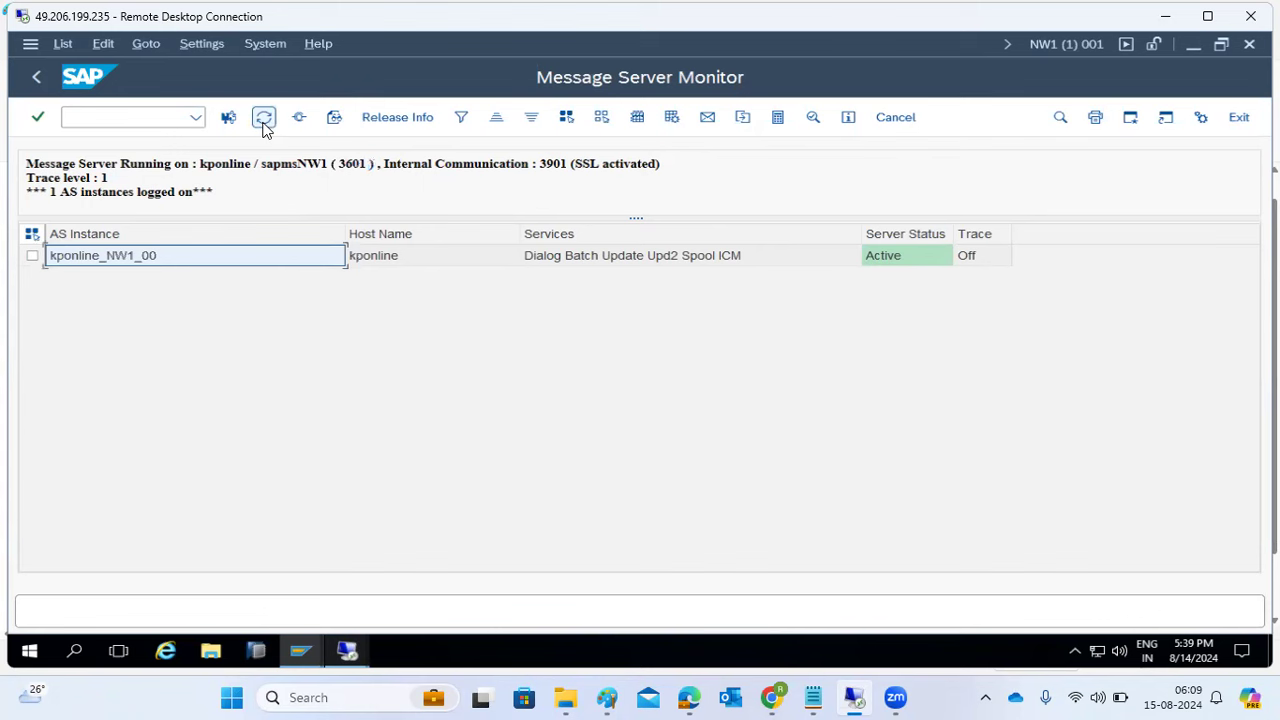
click(78, 114)
text(smlg)
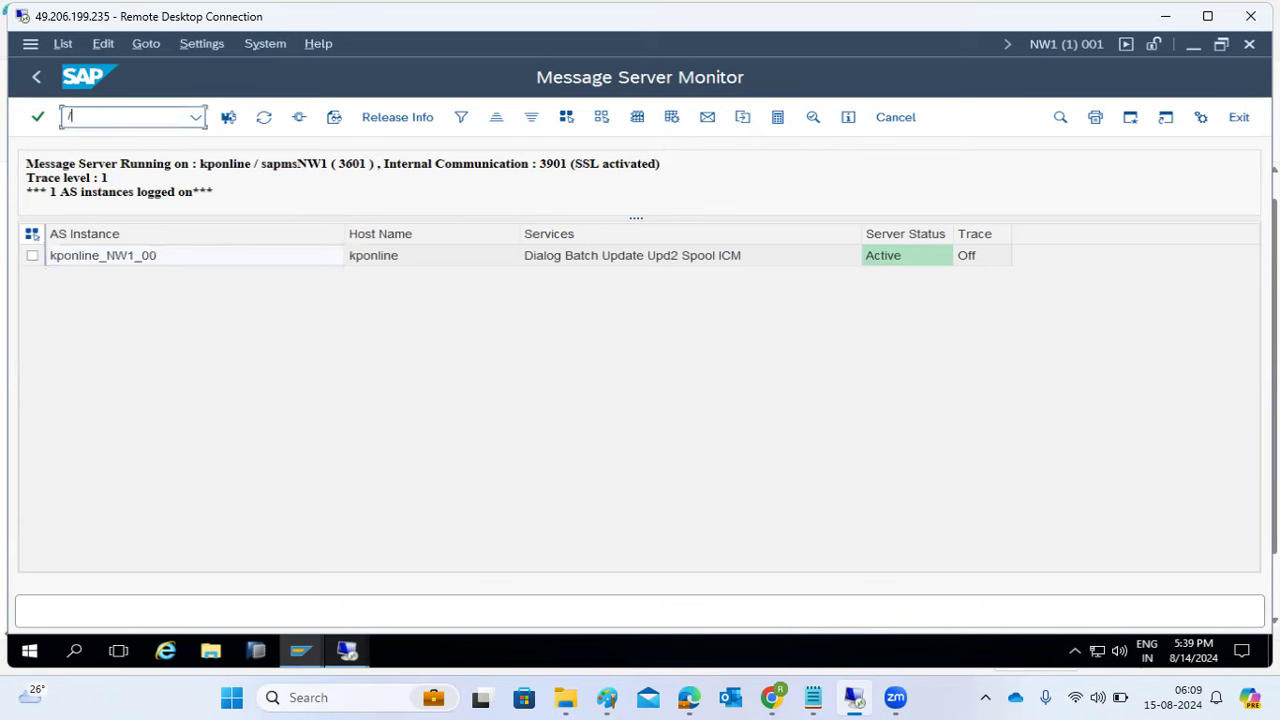
key(Return)
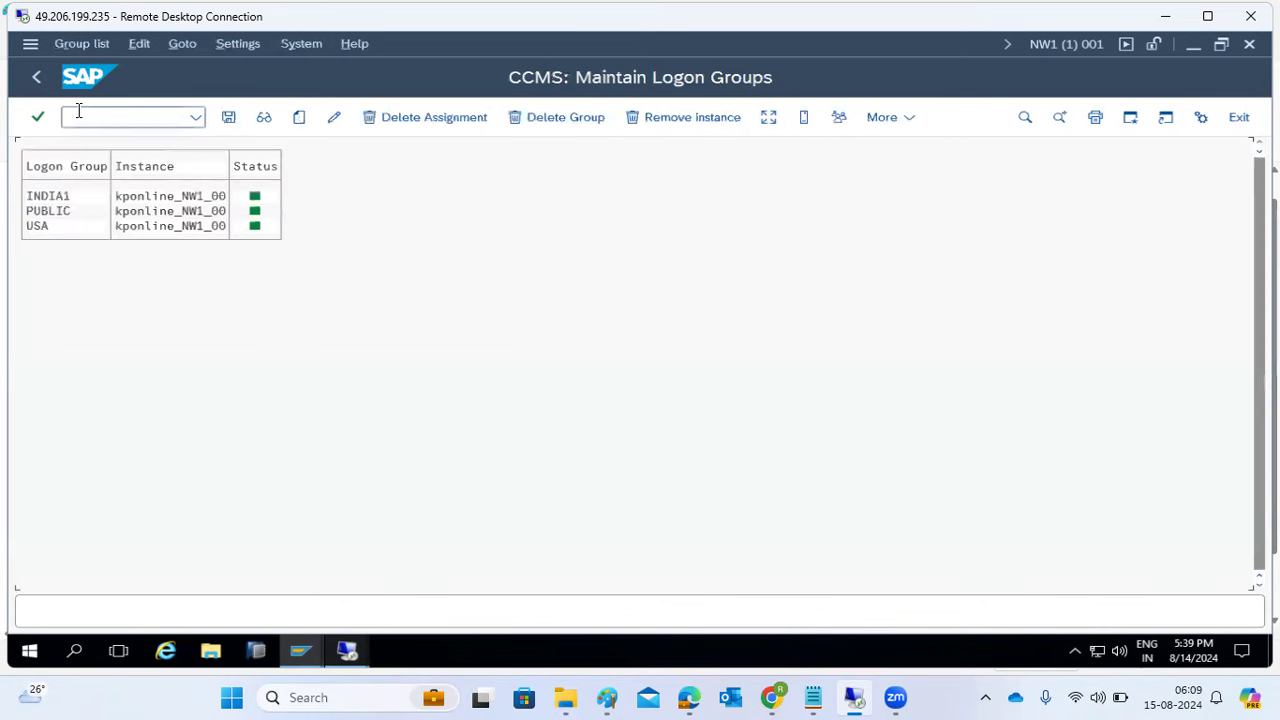
mouse_move(607, 697)
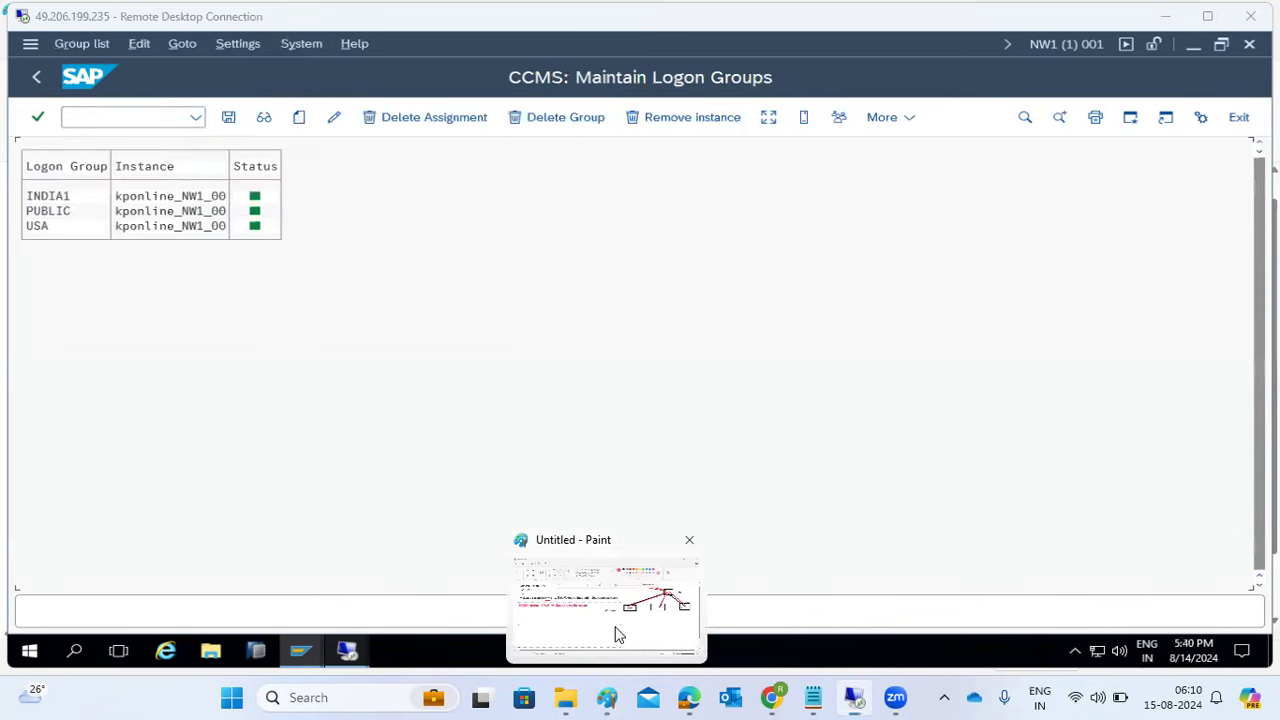
click(617, 634)
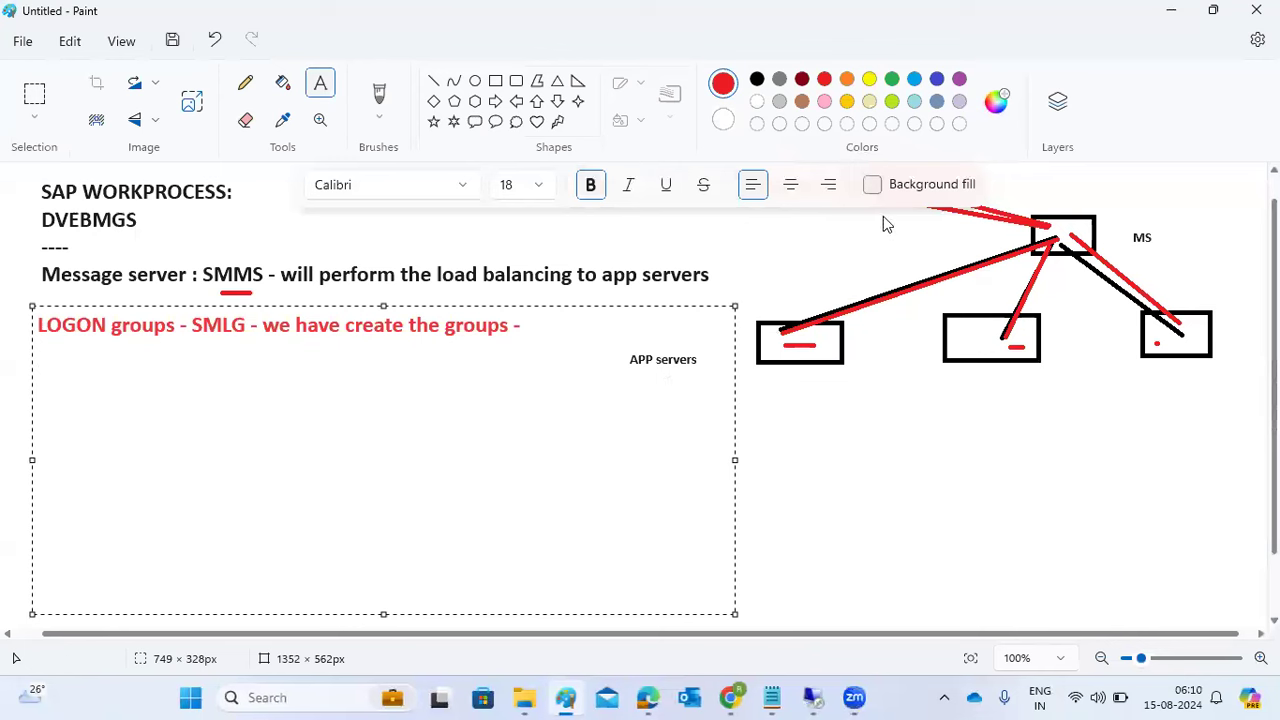
- Commit the 'LOGON groups' label and place a new text box under the left app server in Paint, then return to the SAP logon-groups screen
click(793, 378)
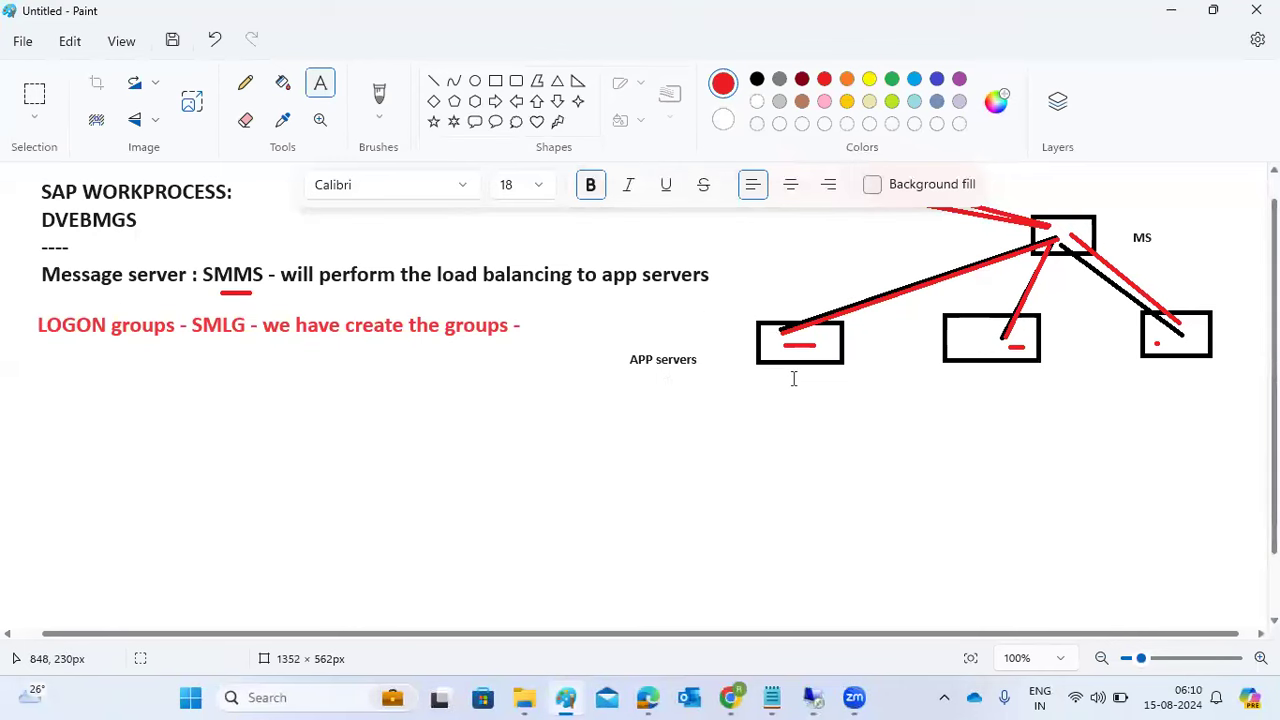
click(787, 380)
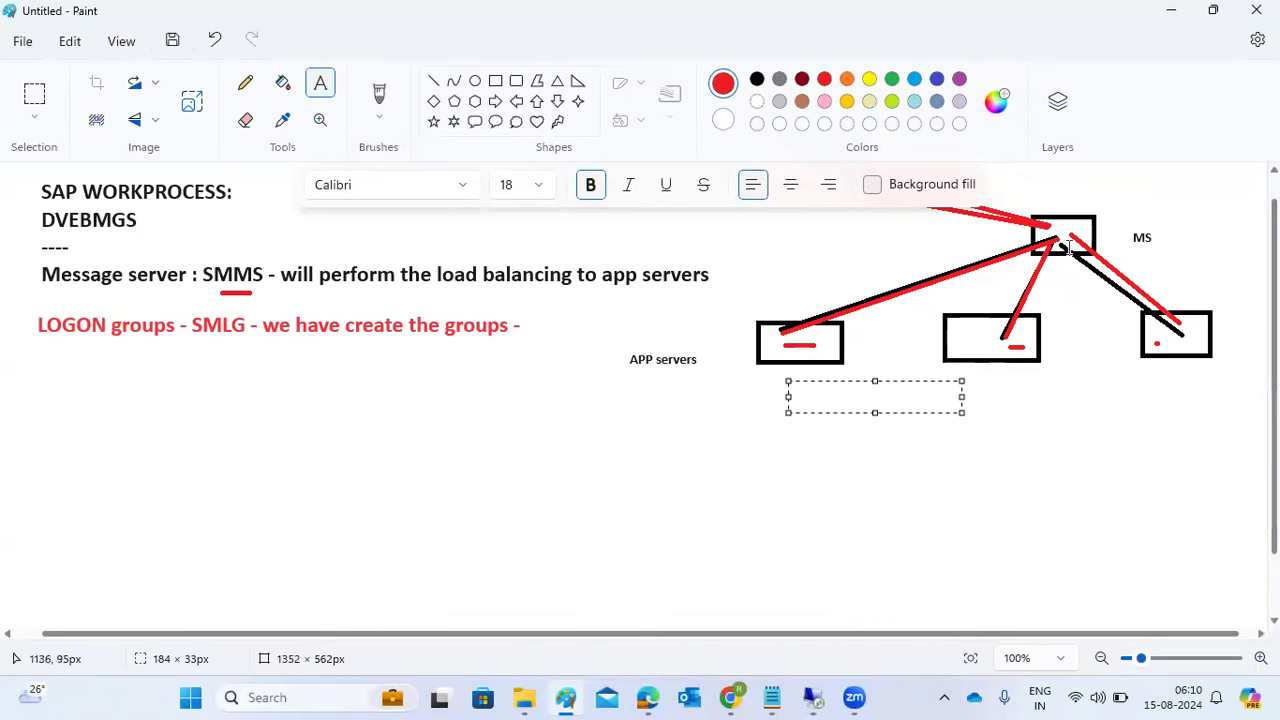
mouse_move(812, 697)
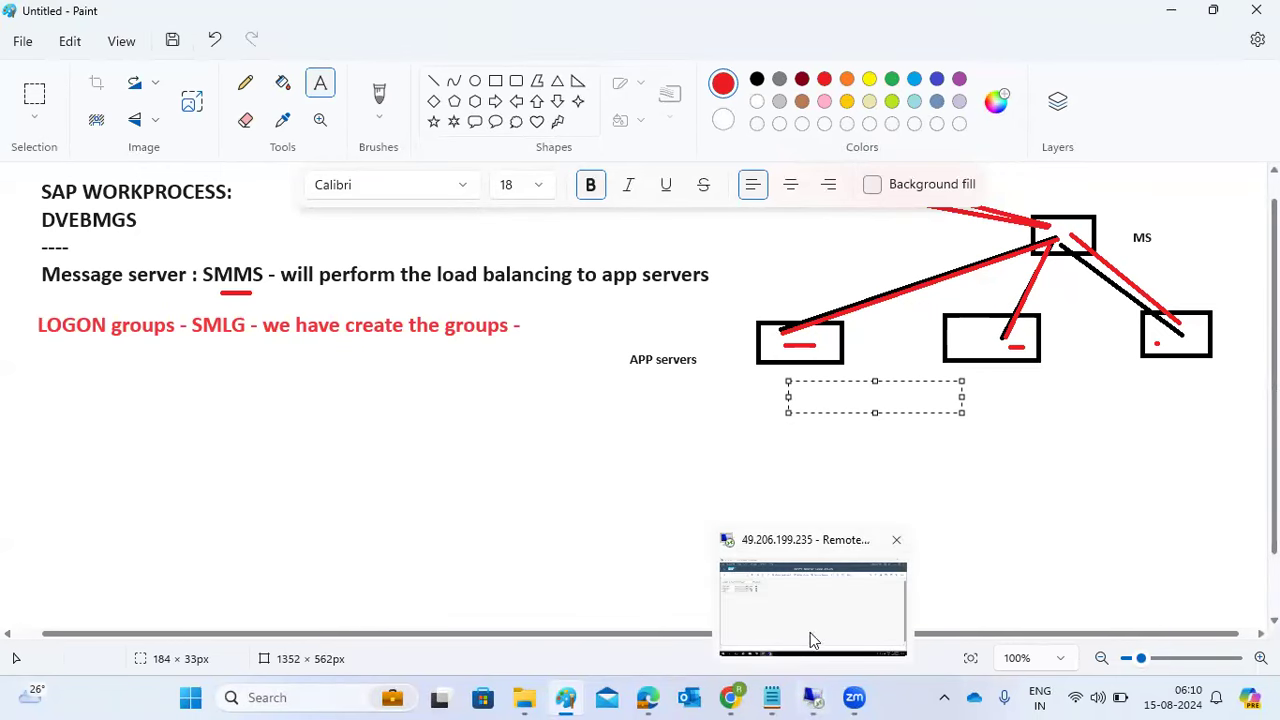
click(810, 634)
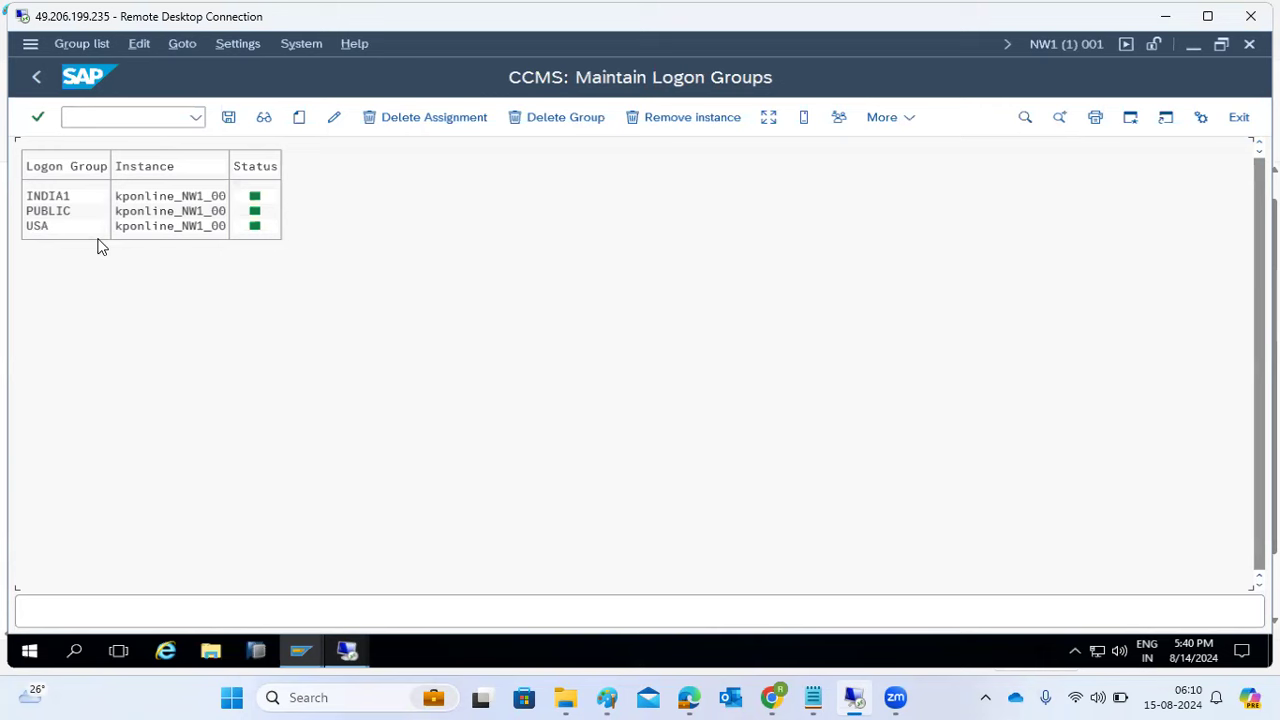
click(1166, 16)
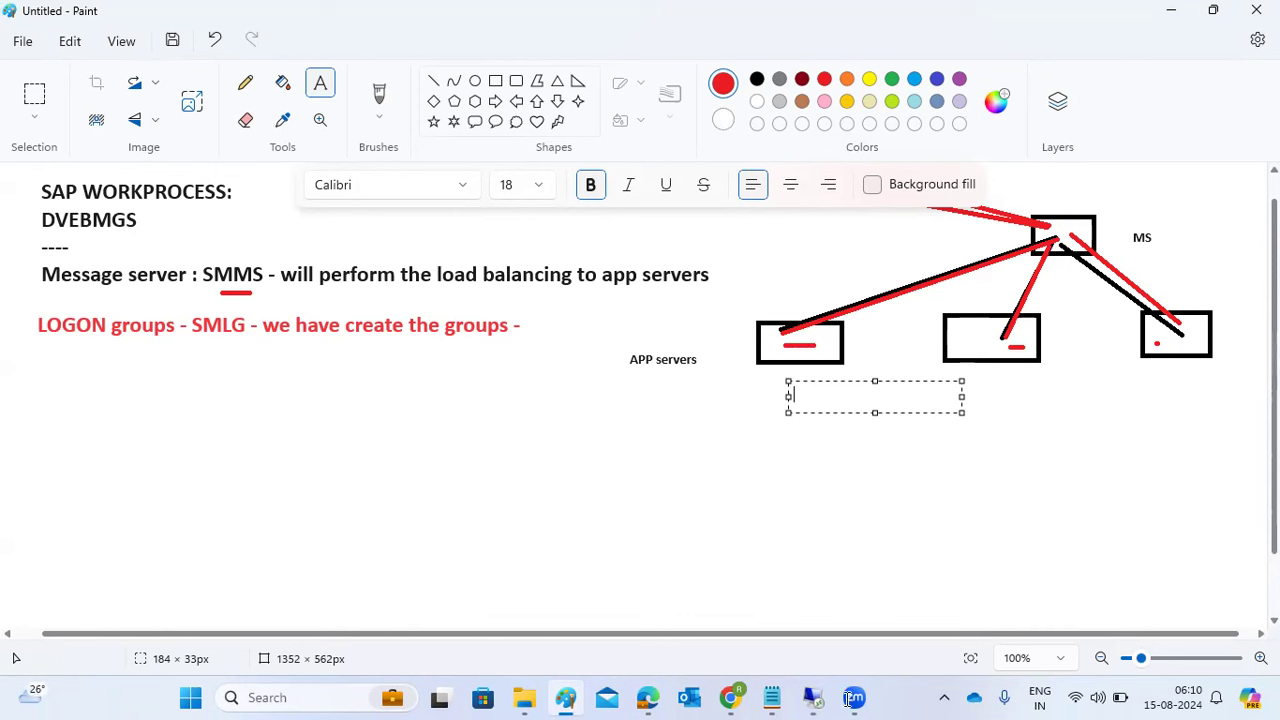
mouse_move(815, 701)
click(786, 617)
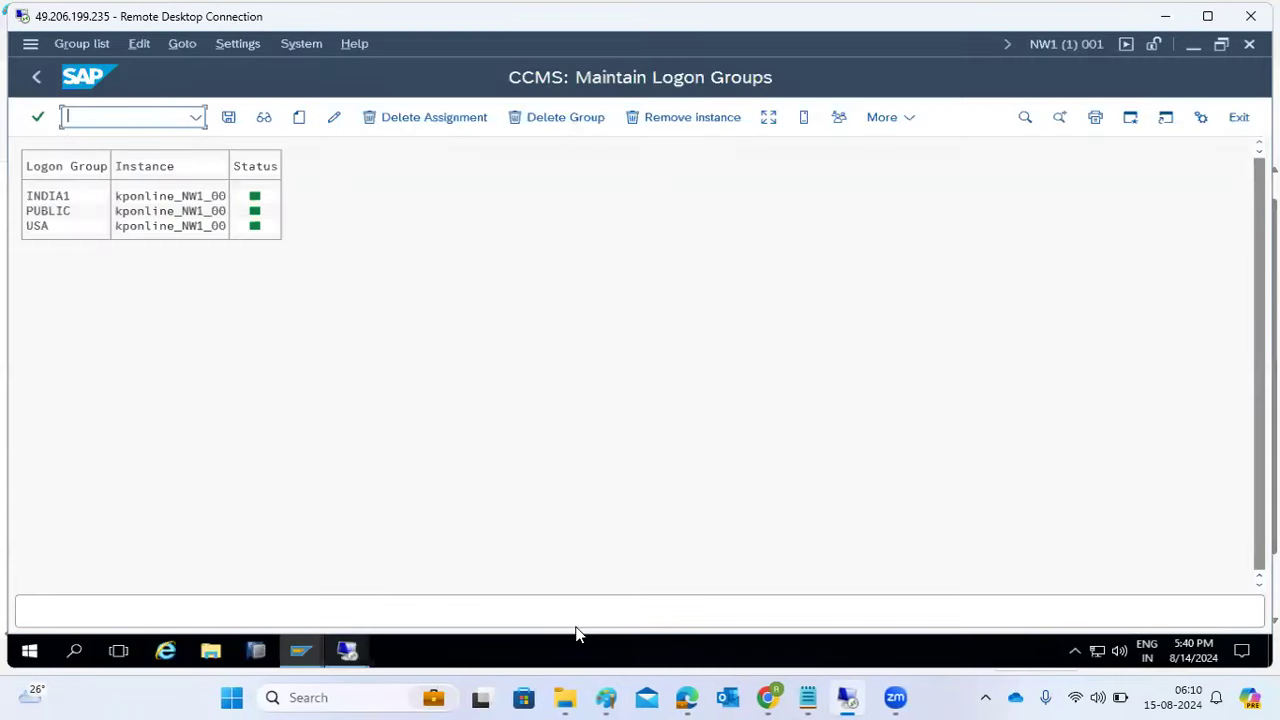
- Save the SMLG logon-group assignments and go back to the user menu
mouse_move(296, 658)
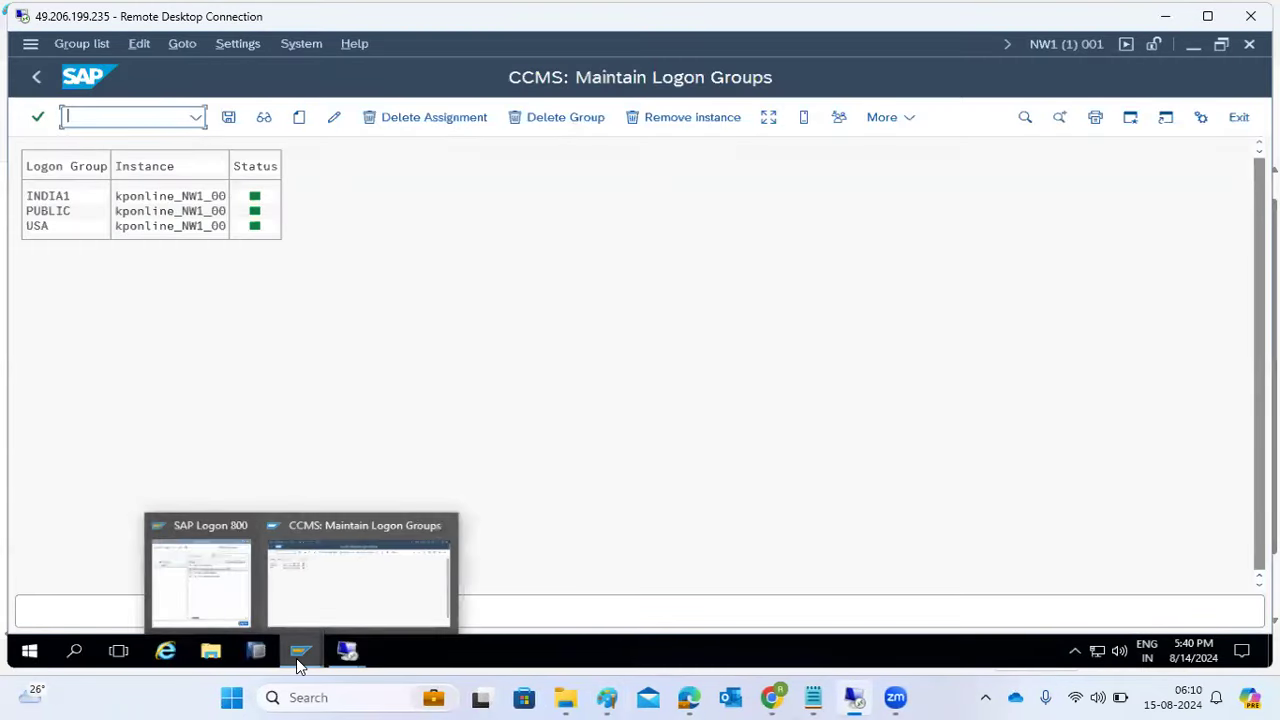
click(226, 592)
click(640, 346)
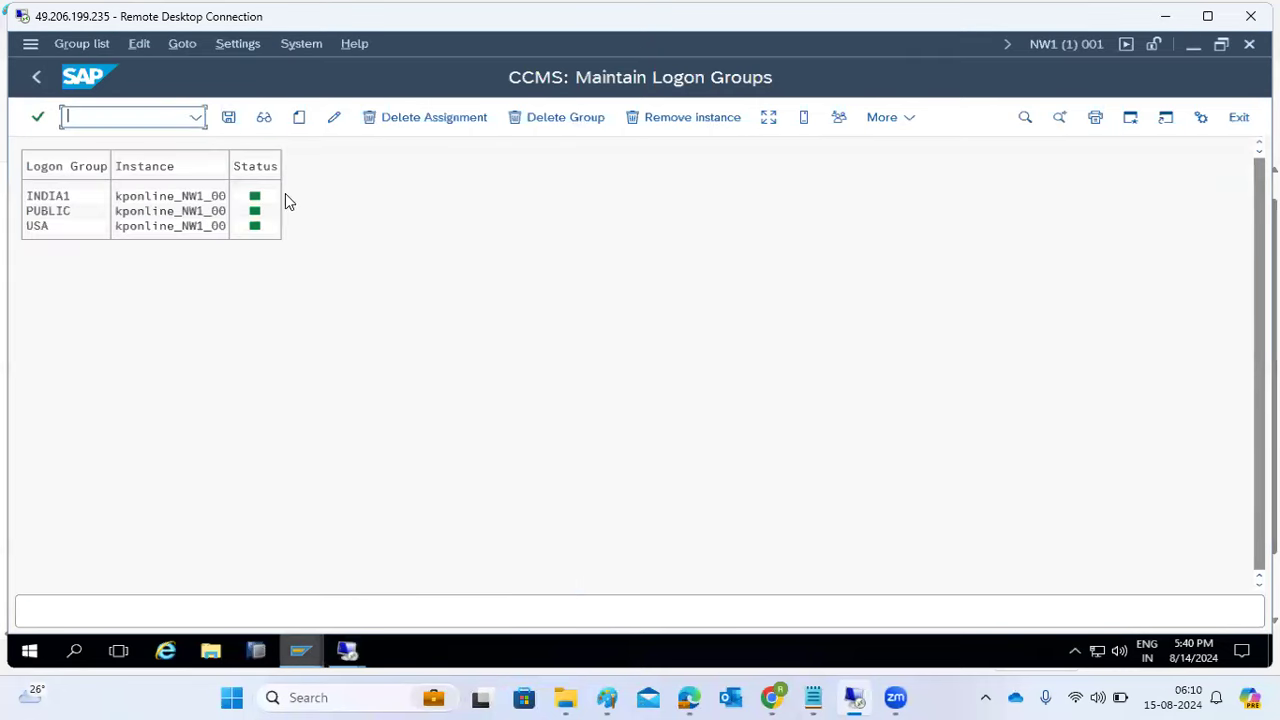
click(228, 117)
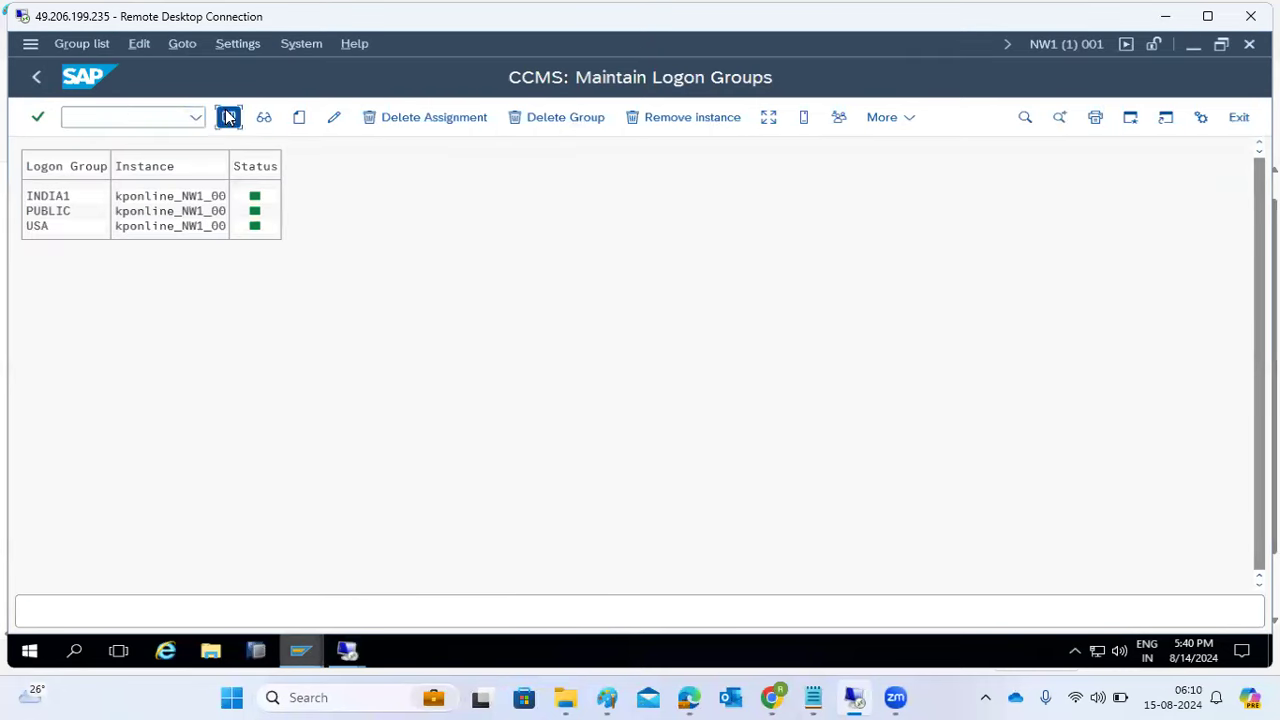
click(36, 77)
- Start a new connection entry from SAP Logon's New menu
mouse_move(297, 655)
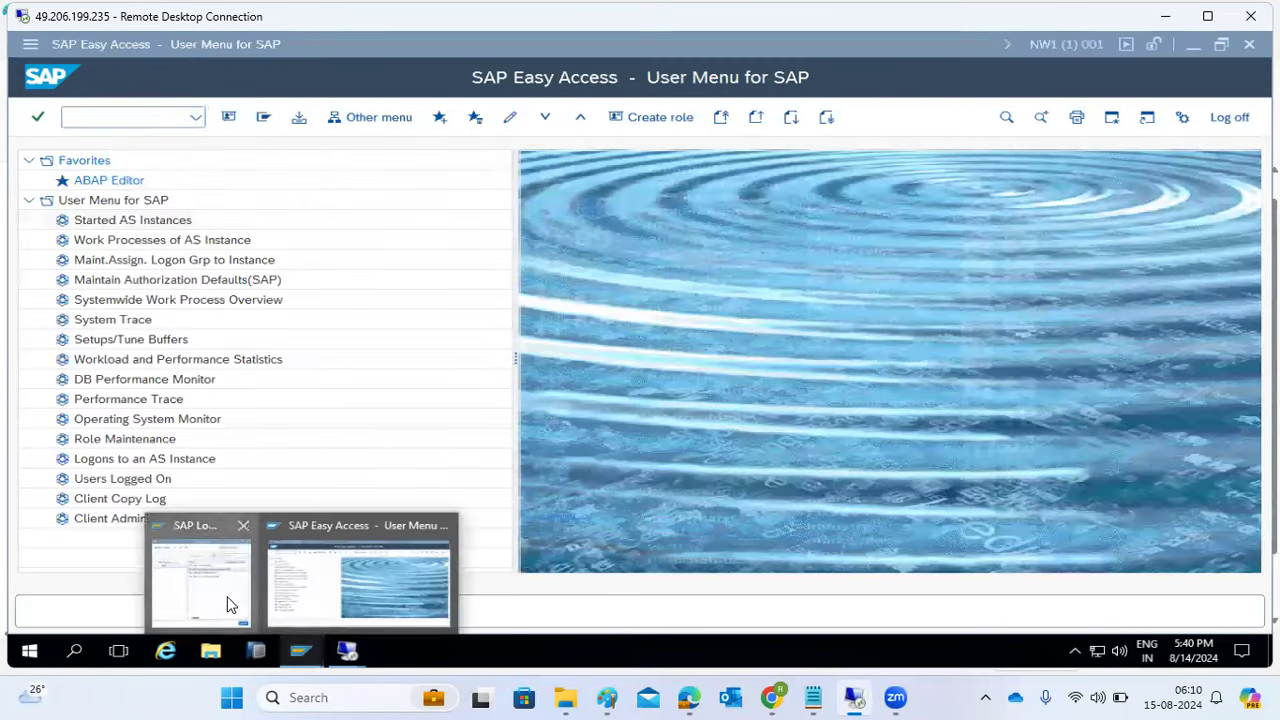
click(229, 600)
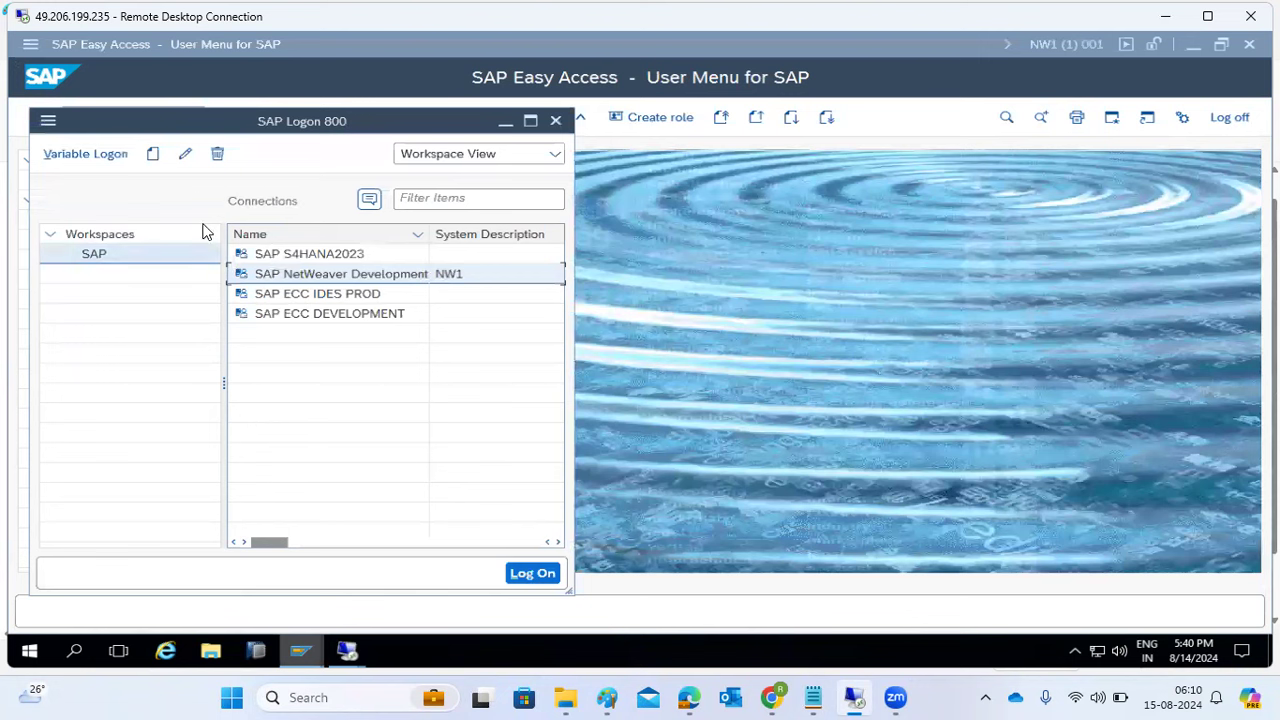
click(152, 155)
click(176, 186)
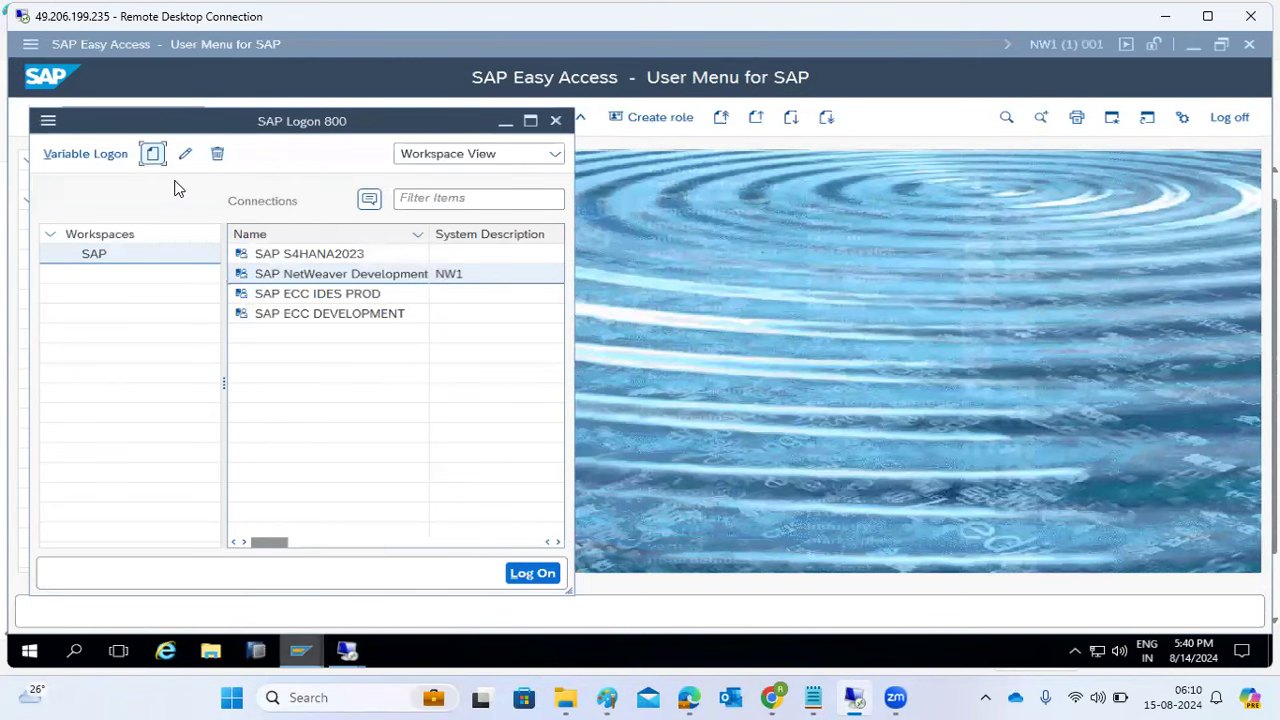
click(508, 613)
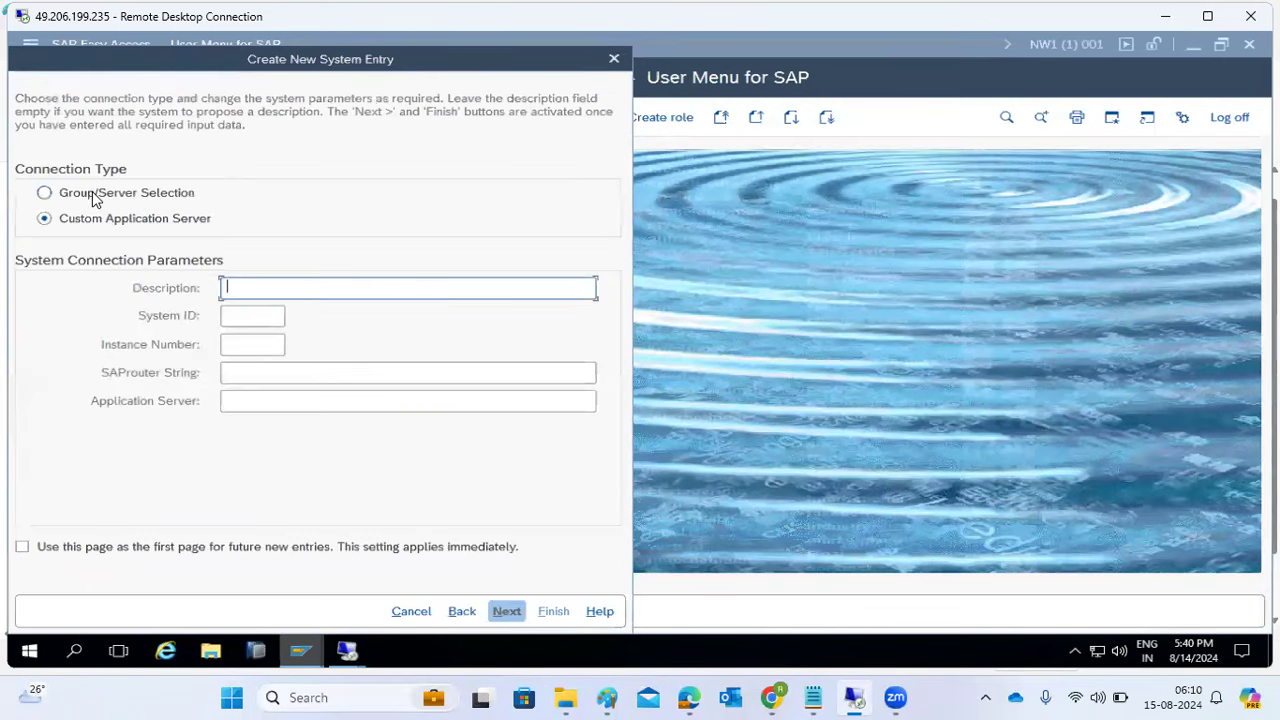
- Set Group/Server Selection with description NW1-GROUPS, system ID NW1 and message server KPONLINE:3601
click(95, 199)
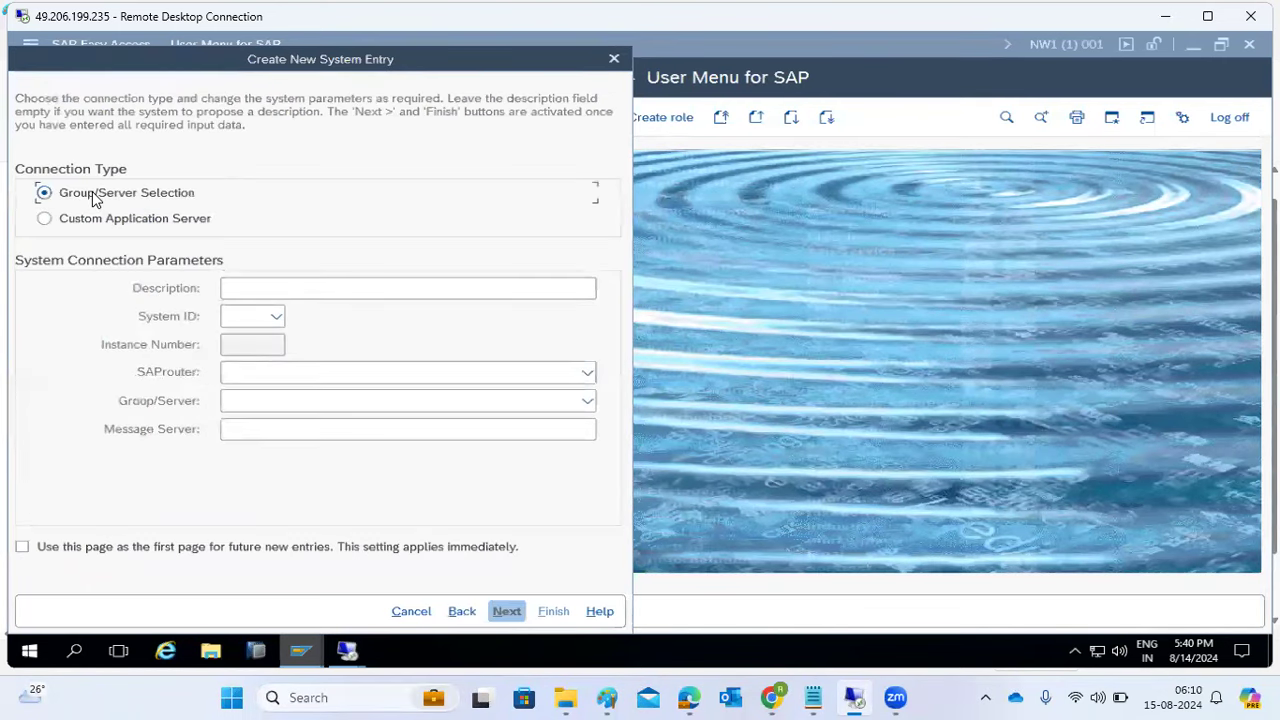
click(232, 429)
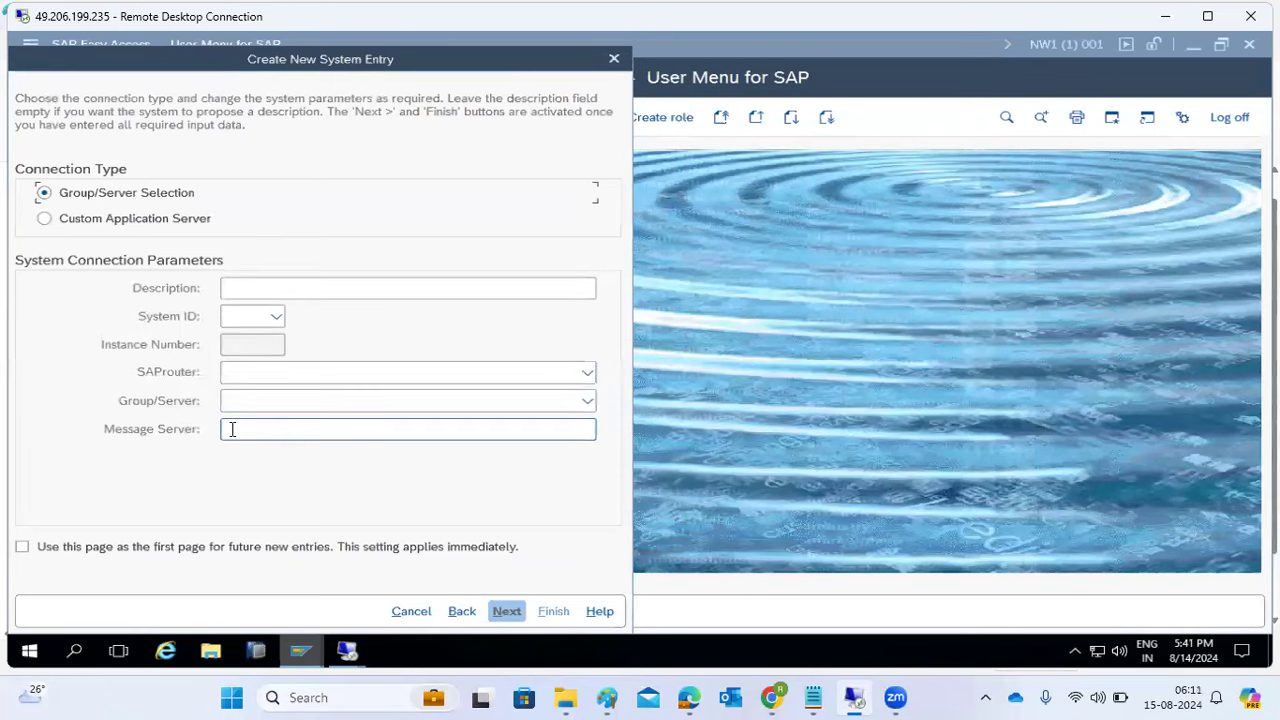
click(253, 285)
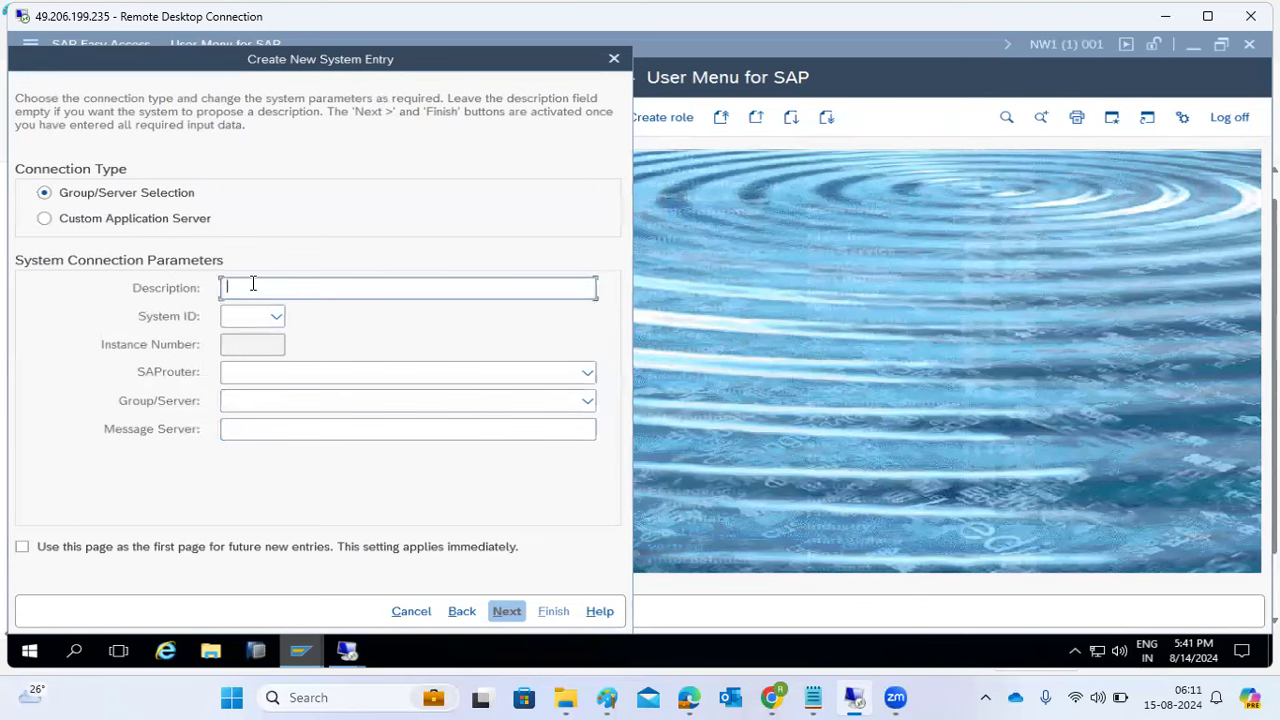
text(NW1-)
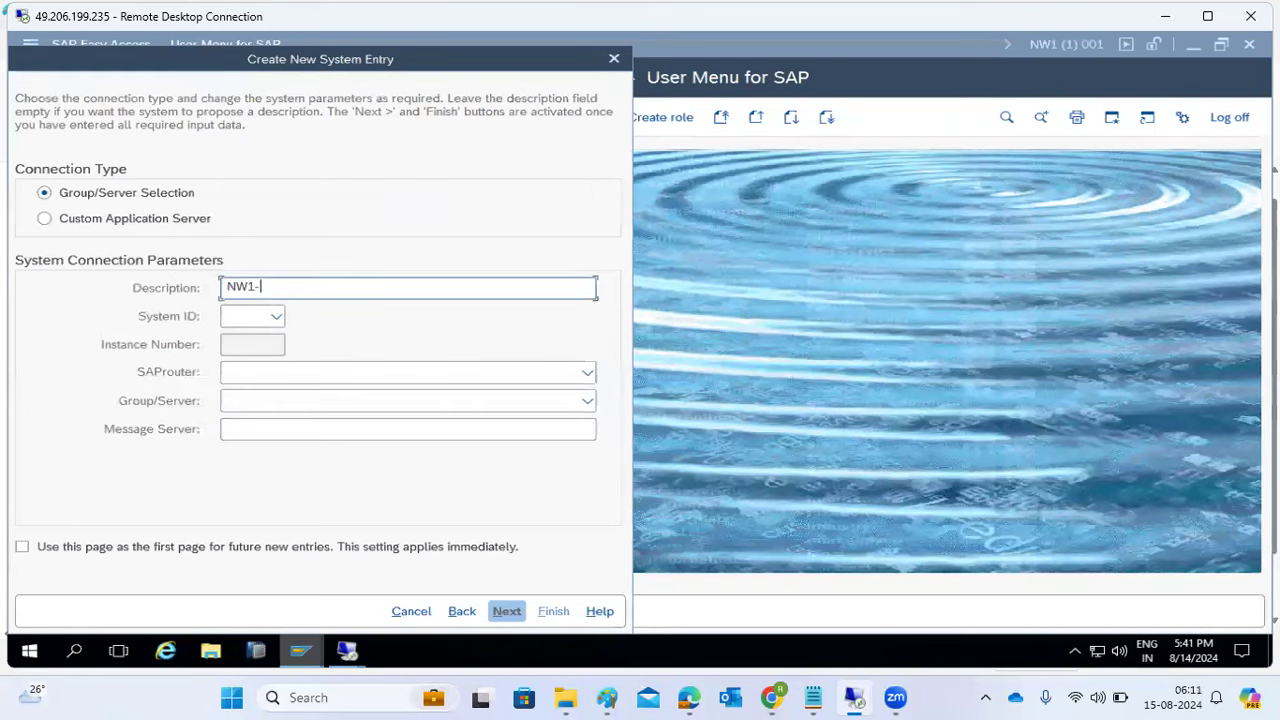
text(GROUPS)
click(245, 316)
text(NW1)
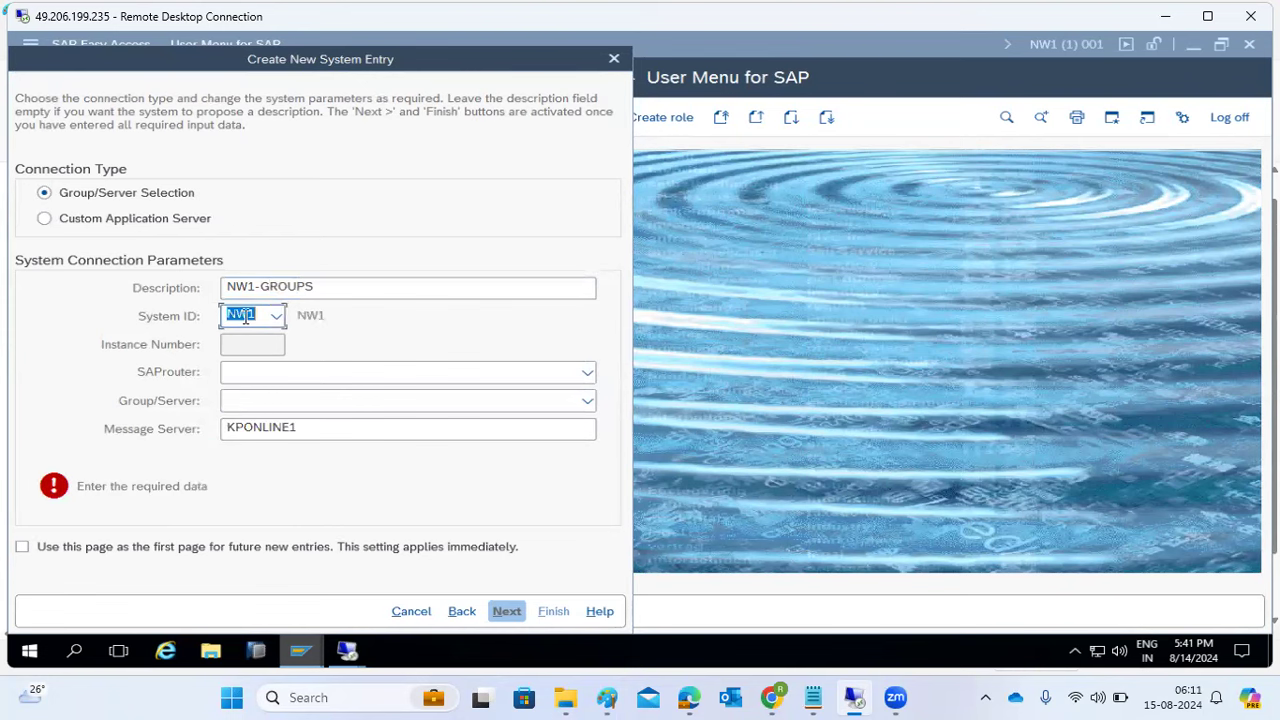
click(305, 430)
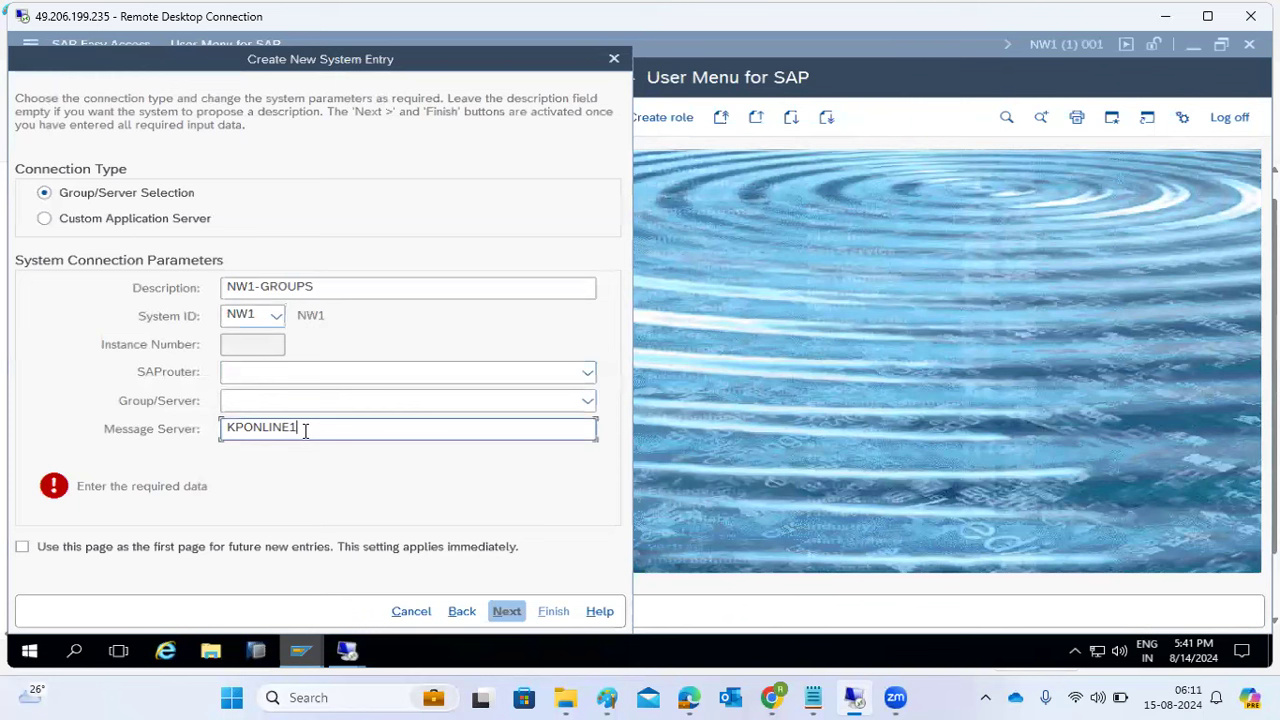
key(BackSpace)
text(:3601)
- Choose logon group USA from the message server's group list
click(587, 400)
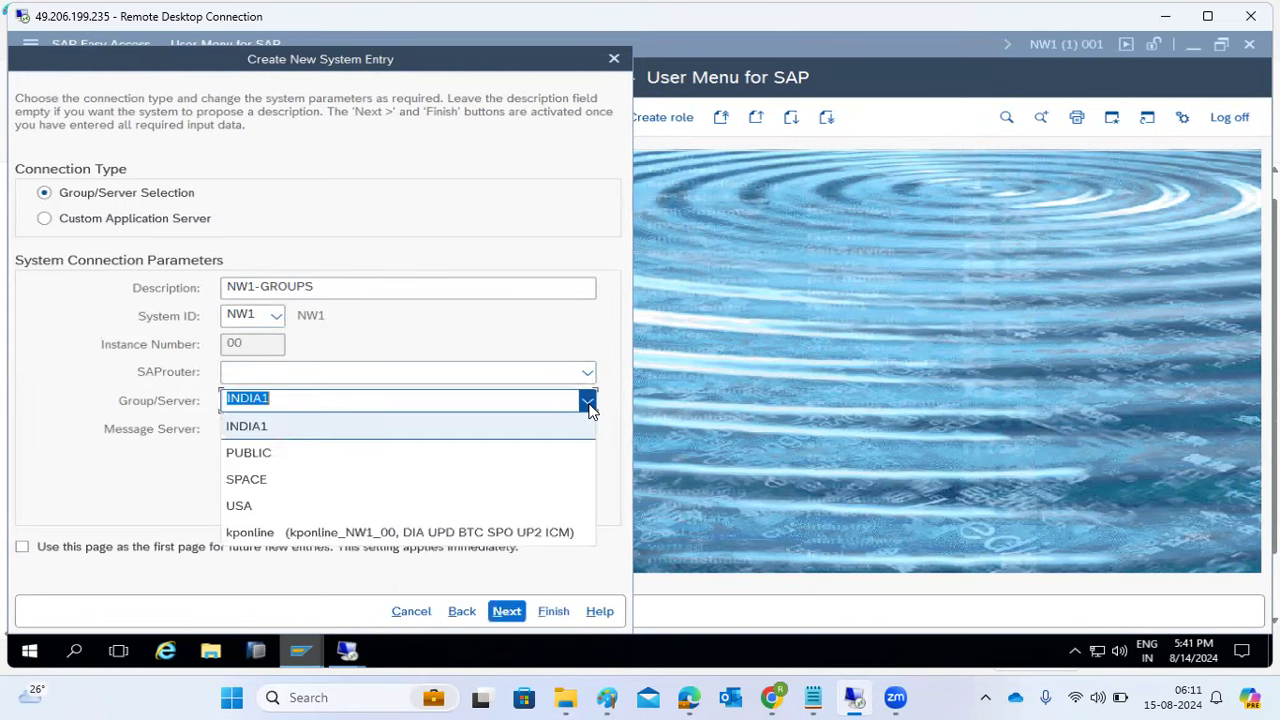
click(241, 507)
click(259, 398)
drag(259, 398, 195, 390)
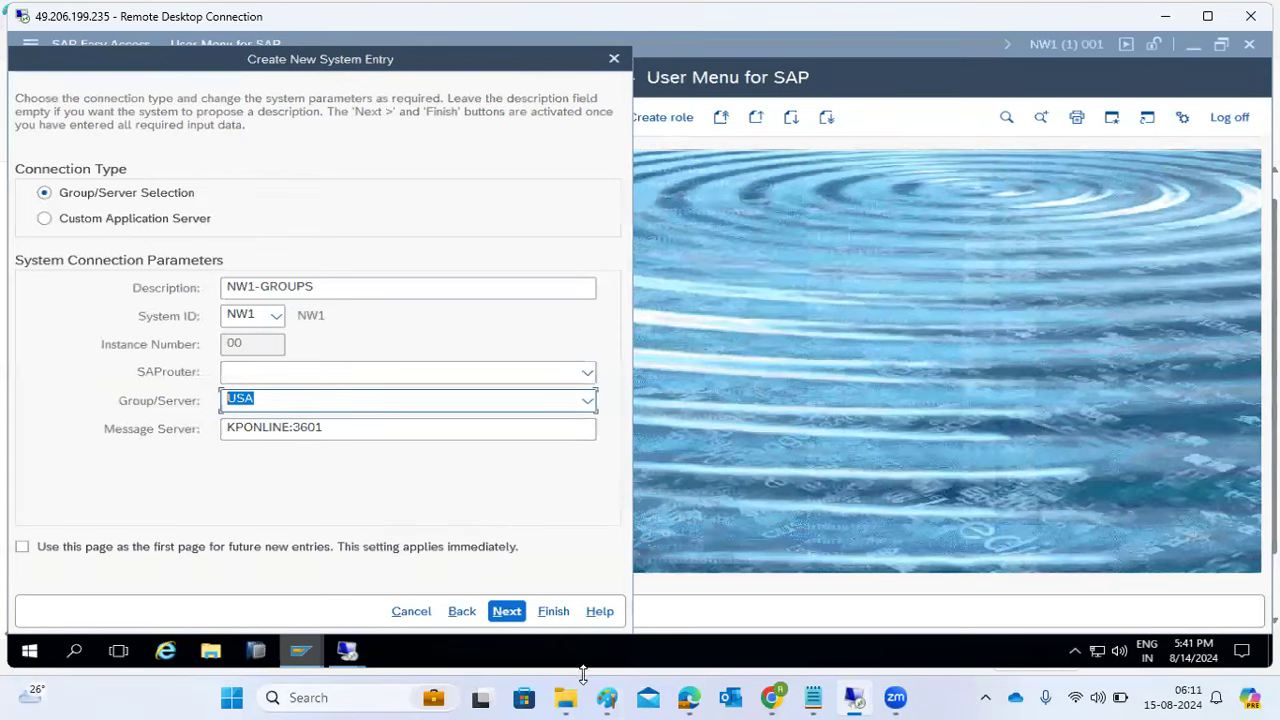
- Advance the wizard past the connection parameters to the code-page settings and finish
mouse_move(607, 697)
click(589, 617)
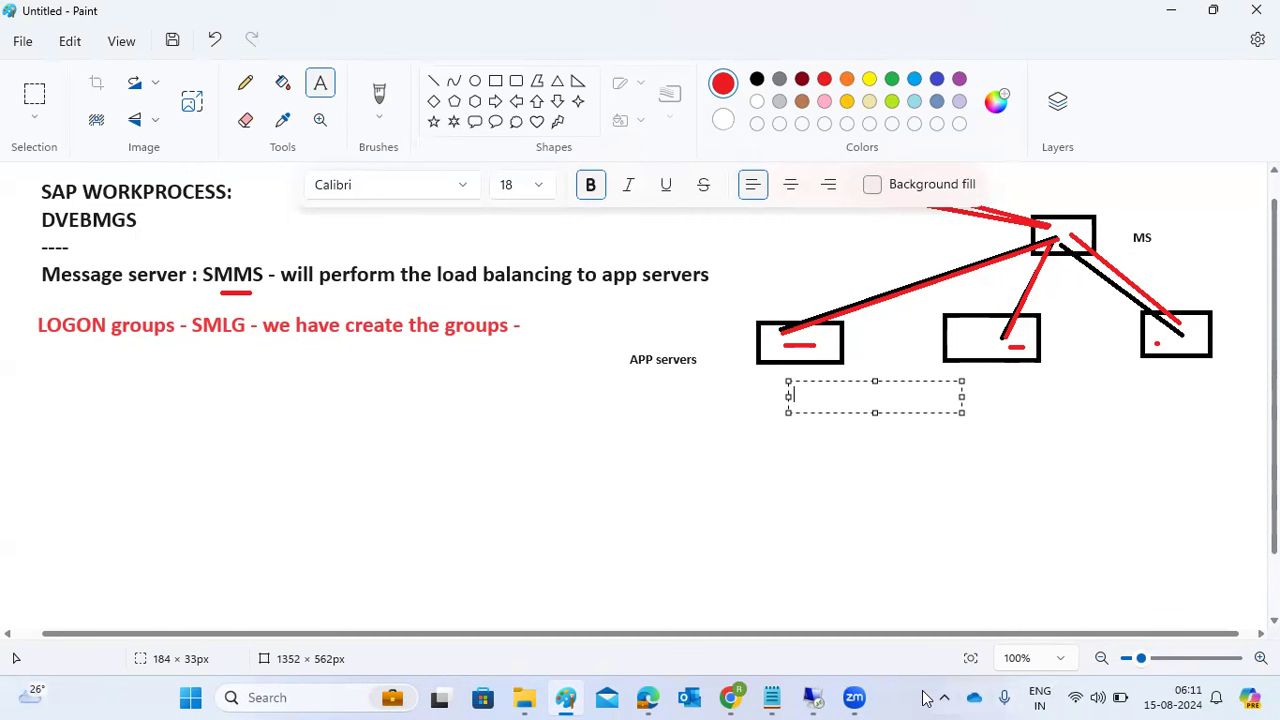
mouse_move(813, 697)
click(788, 609)
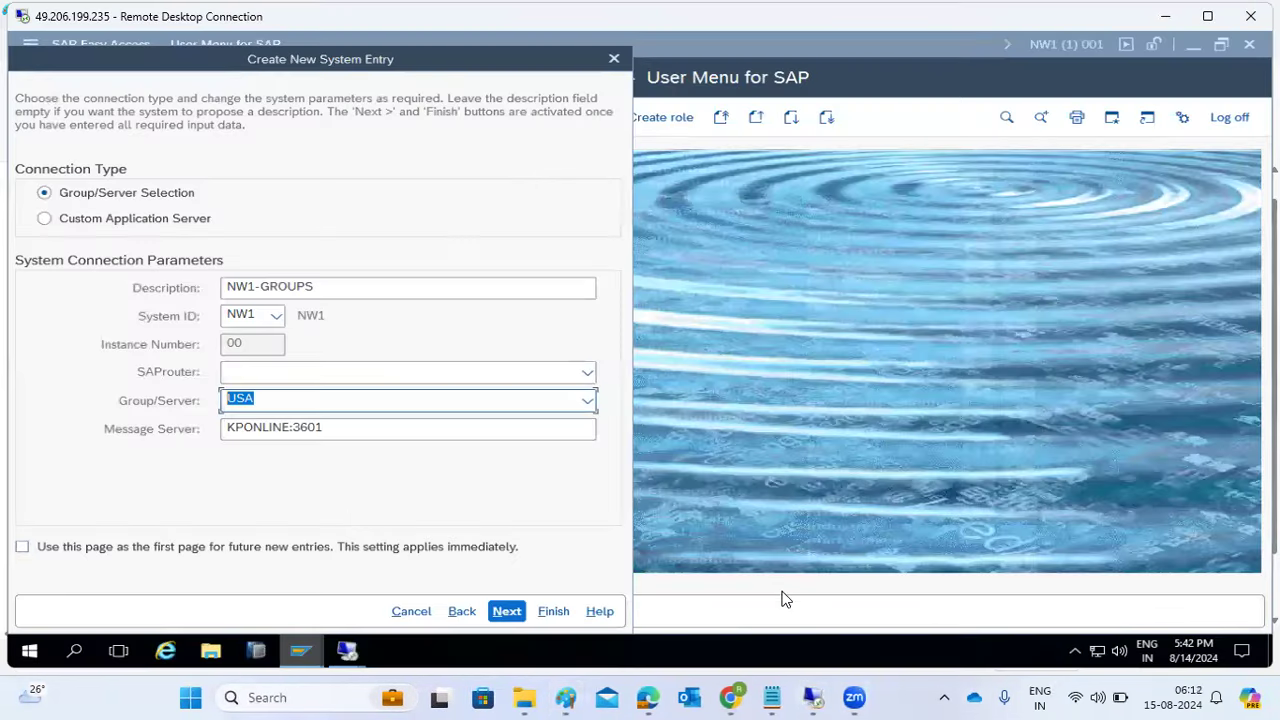
click(506, 612)
click(506, 612)
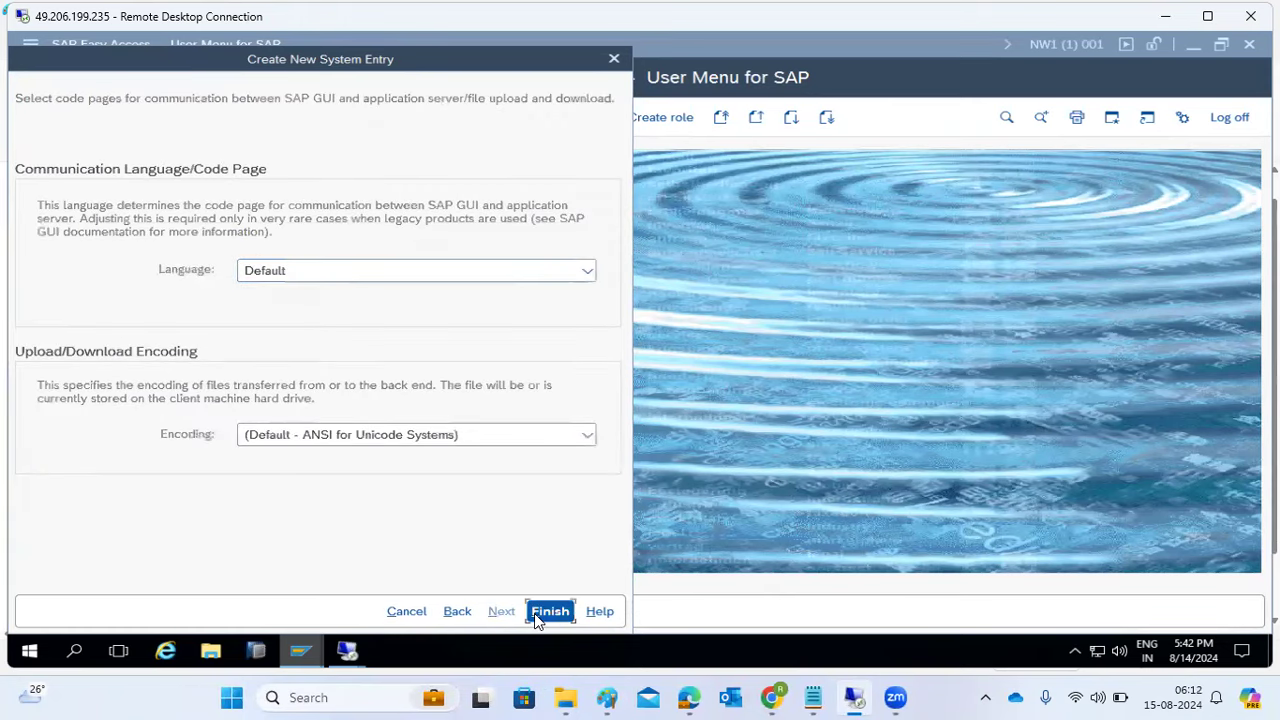
click(540, 613)
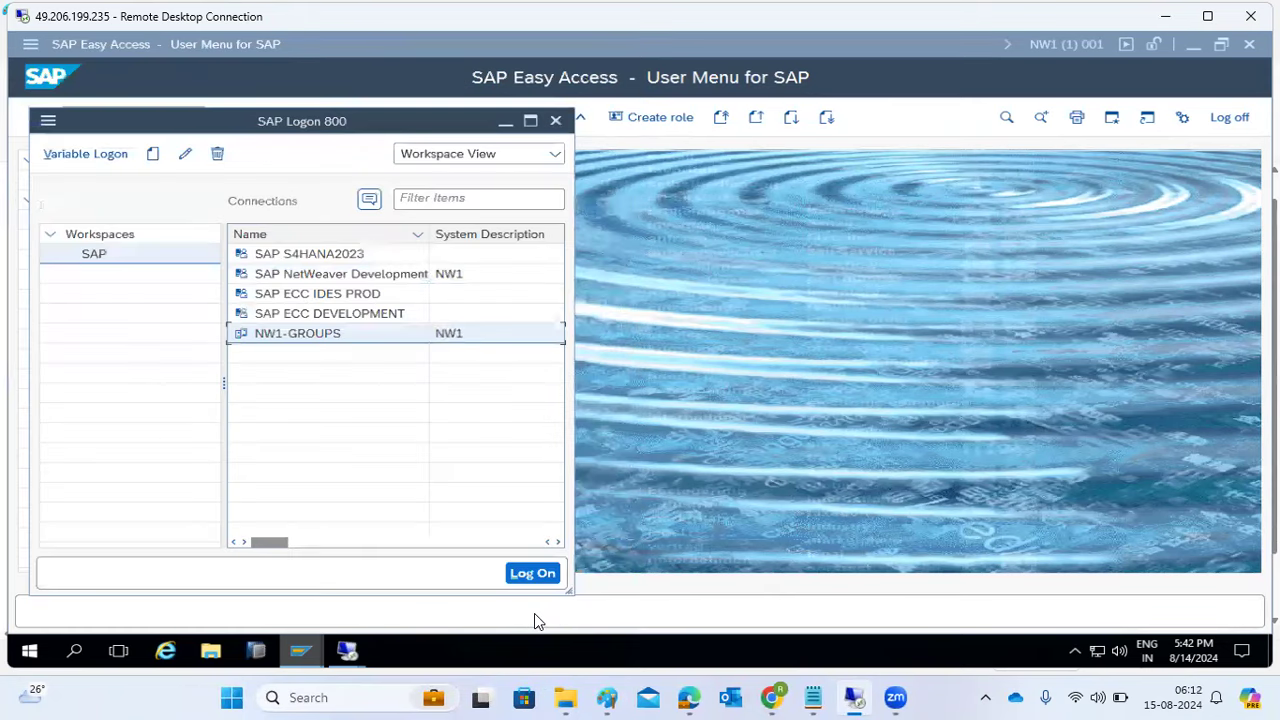
- Open NW1-GROUPS and enter the user name and password on the NW1 client 001 logon screen
double_click(287, 334)
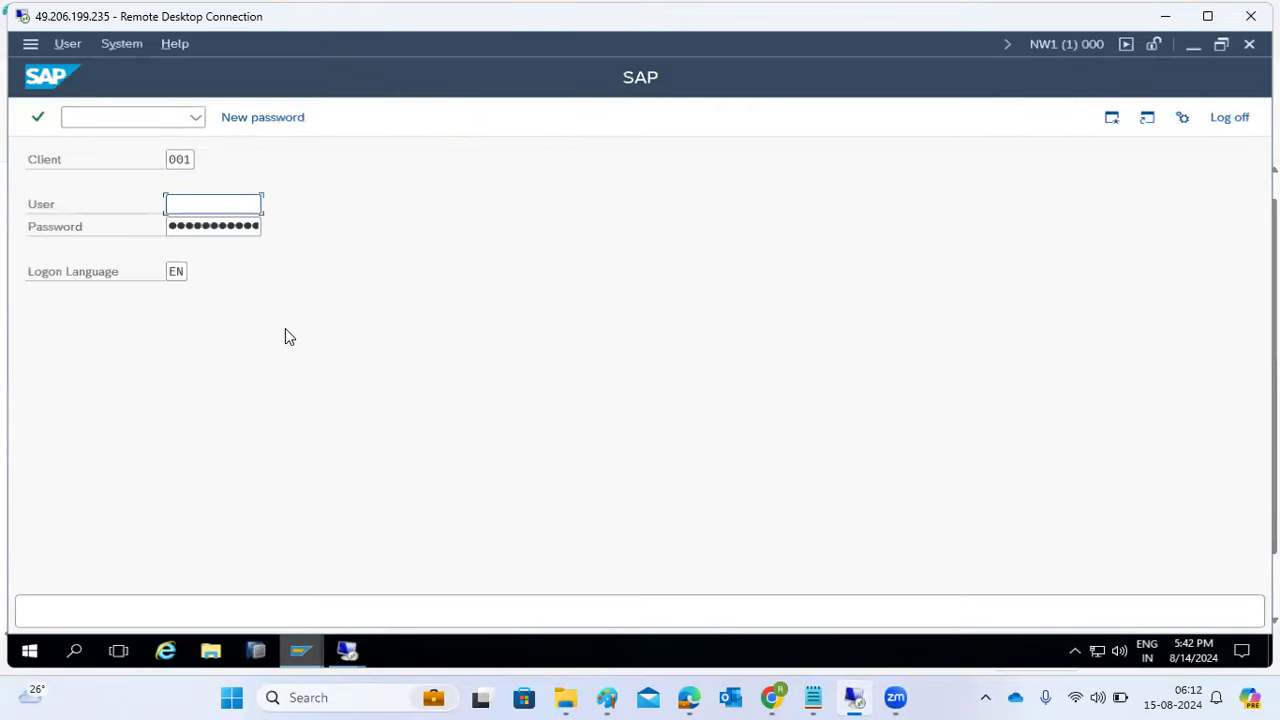
click(184, 200)
text(ddic)
key(Tab)
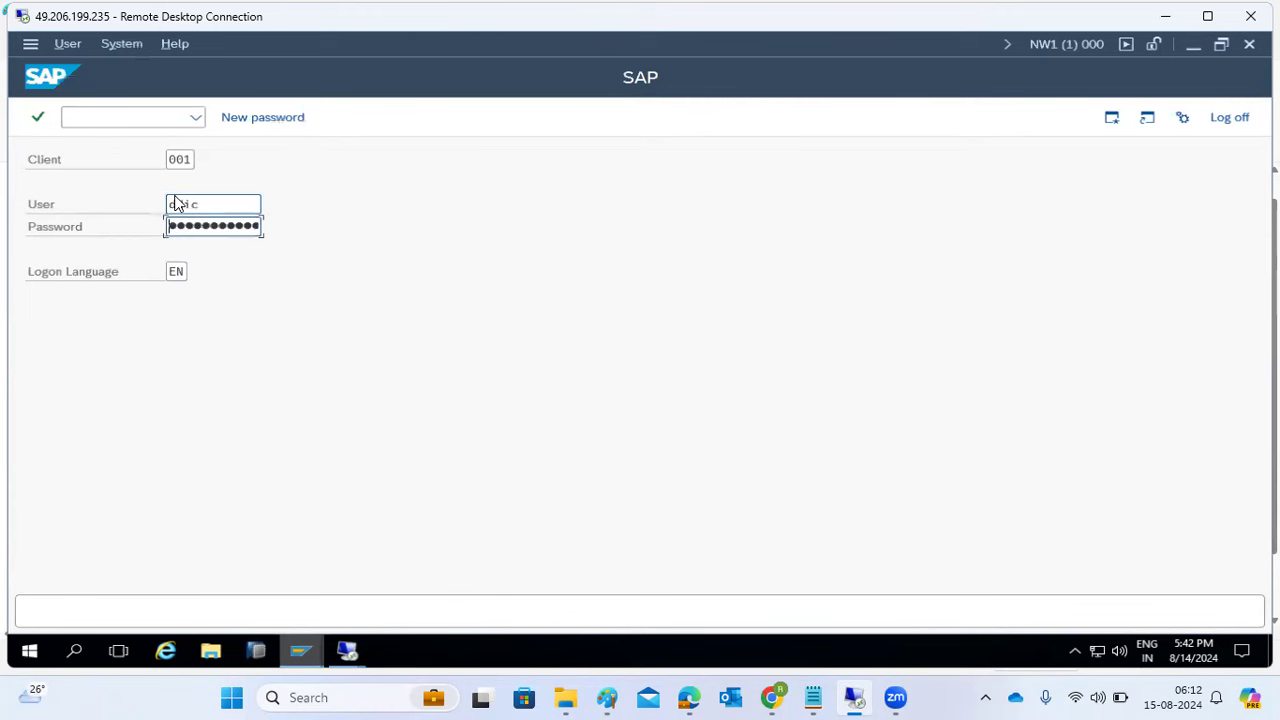
text(•••••••)
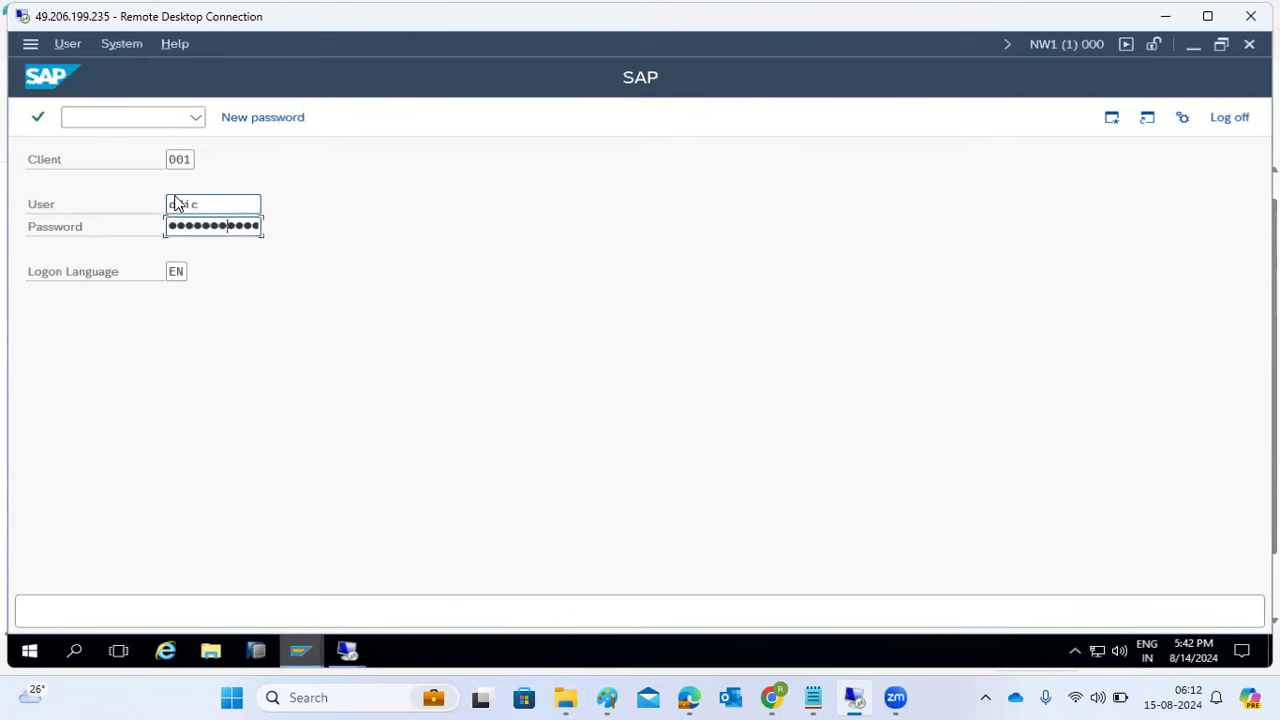
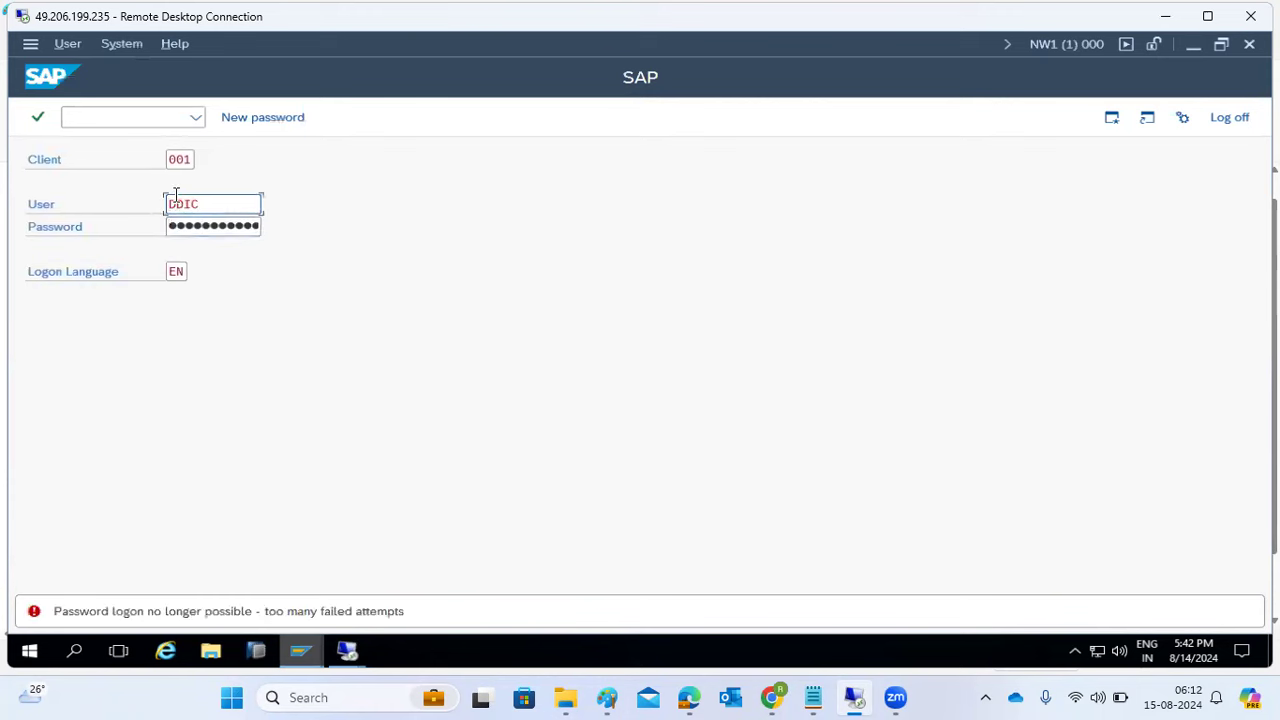
- Overwrite the existing user name on the client 001 logon screen with another user's ID
double_click(217, 203)
text(basis1)
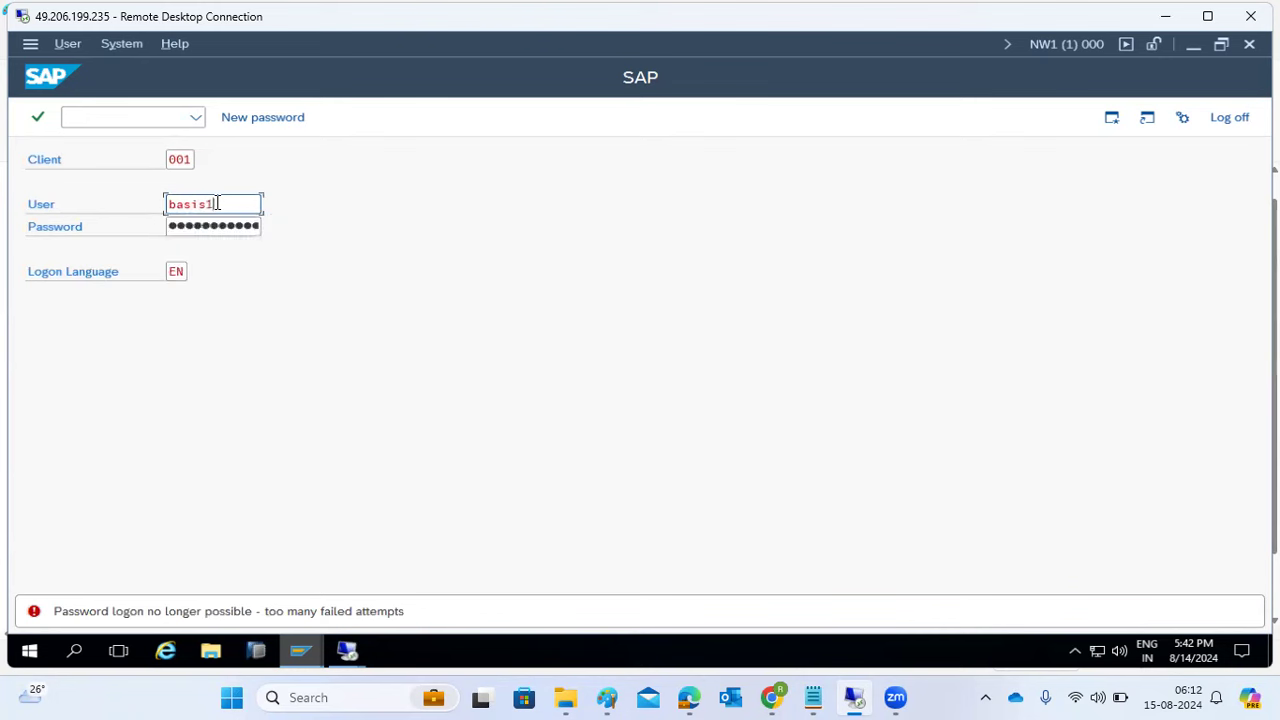
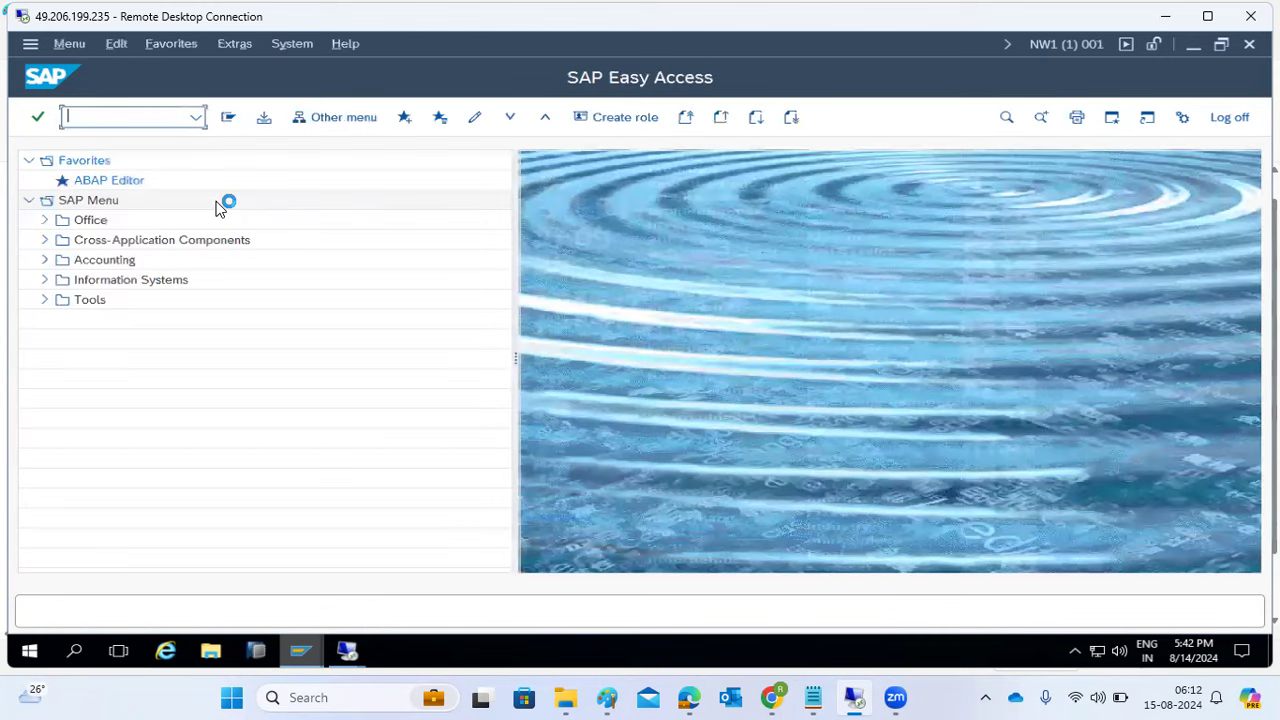
- Open SMLG, check load distribution for instance kponline_NW1_00, then return to the logon group list
text(smlg)
key(Return)
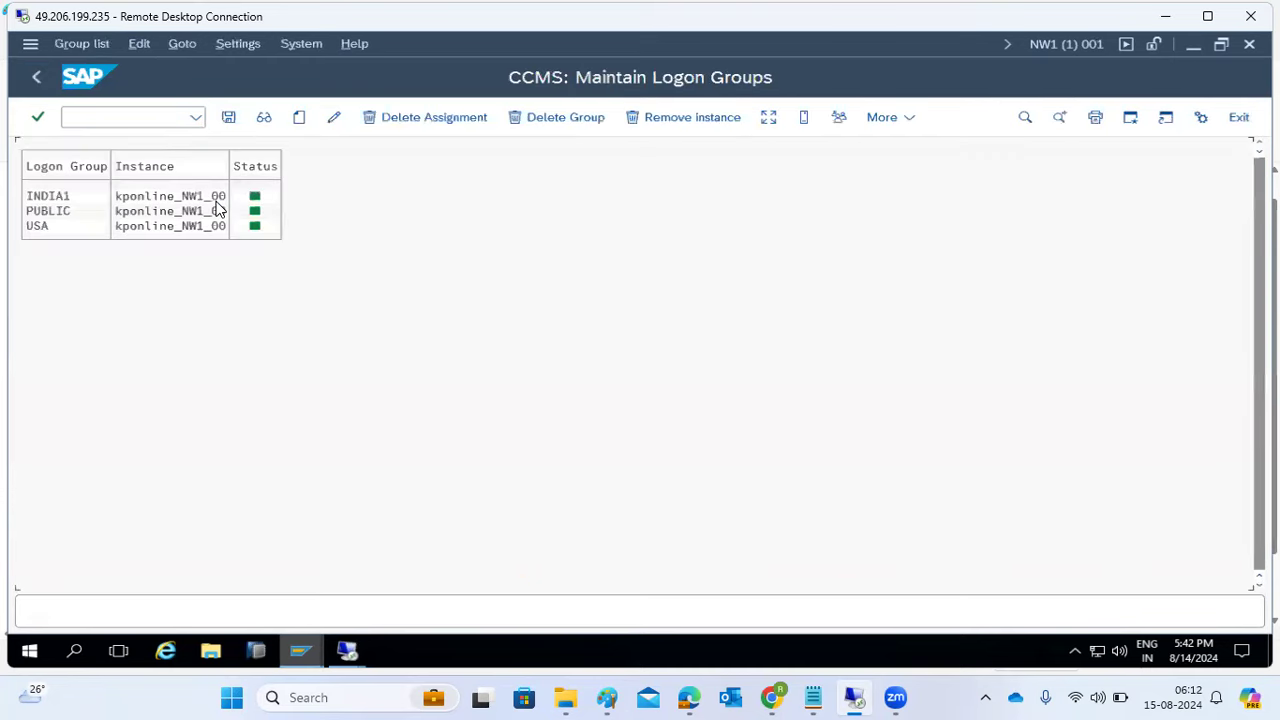
click(768, 118)
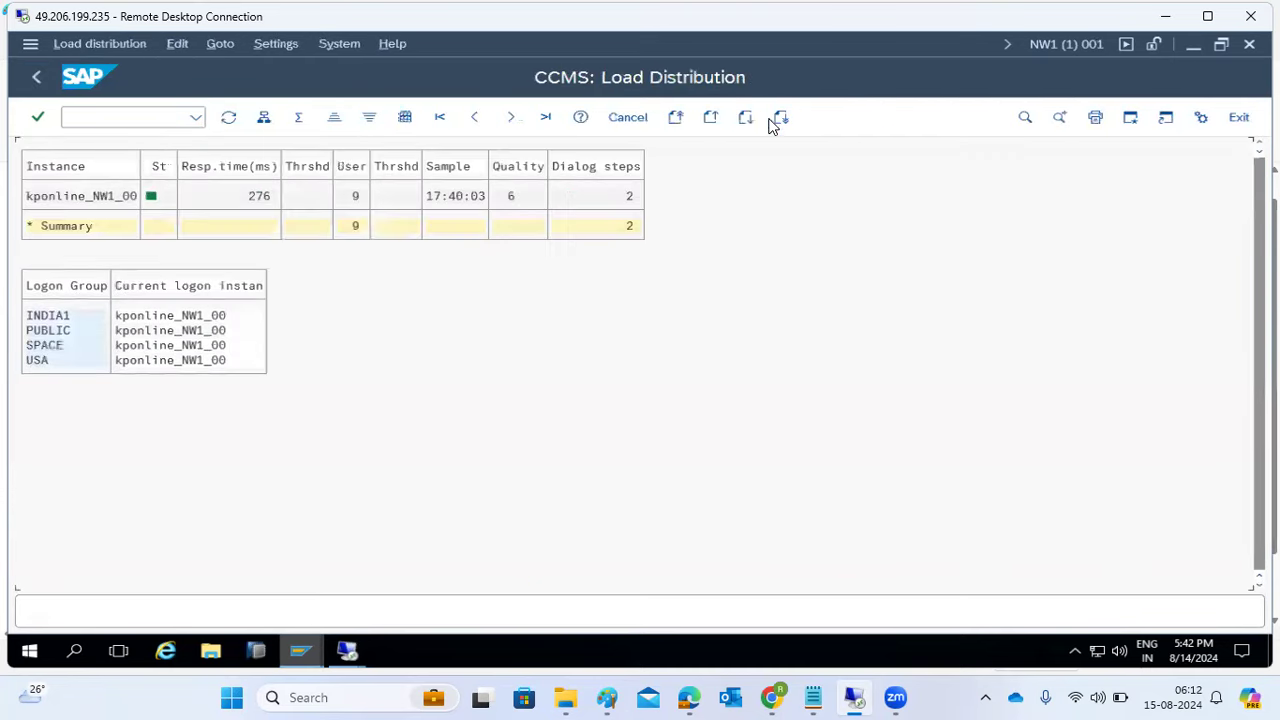
double_click(98, 197)
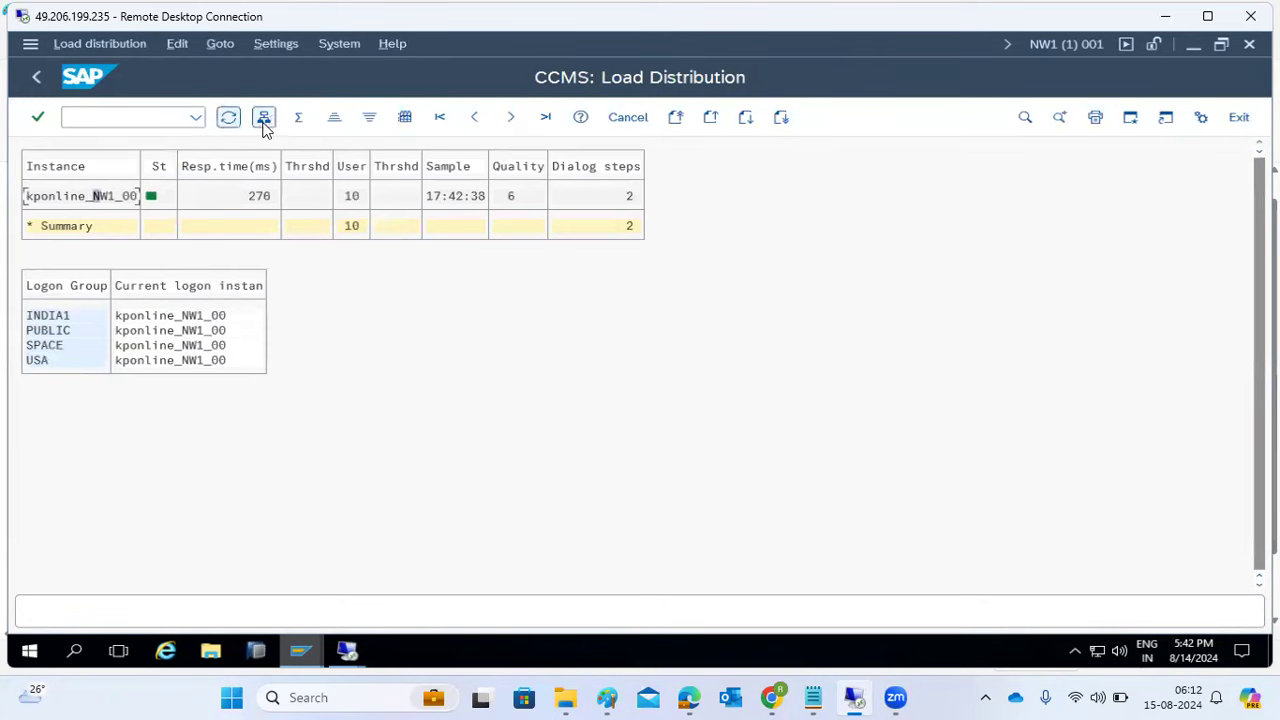
click(36, 76)
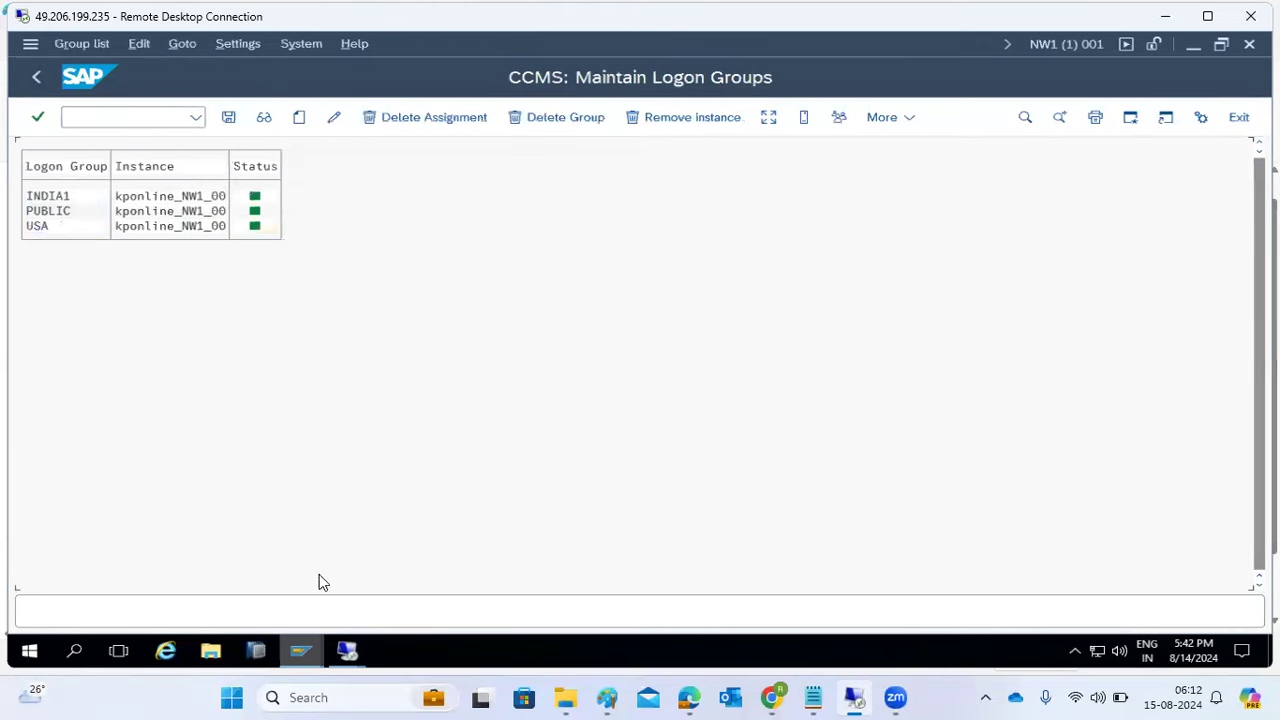
mouse_move(313, 655)
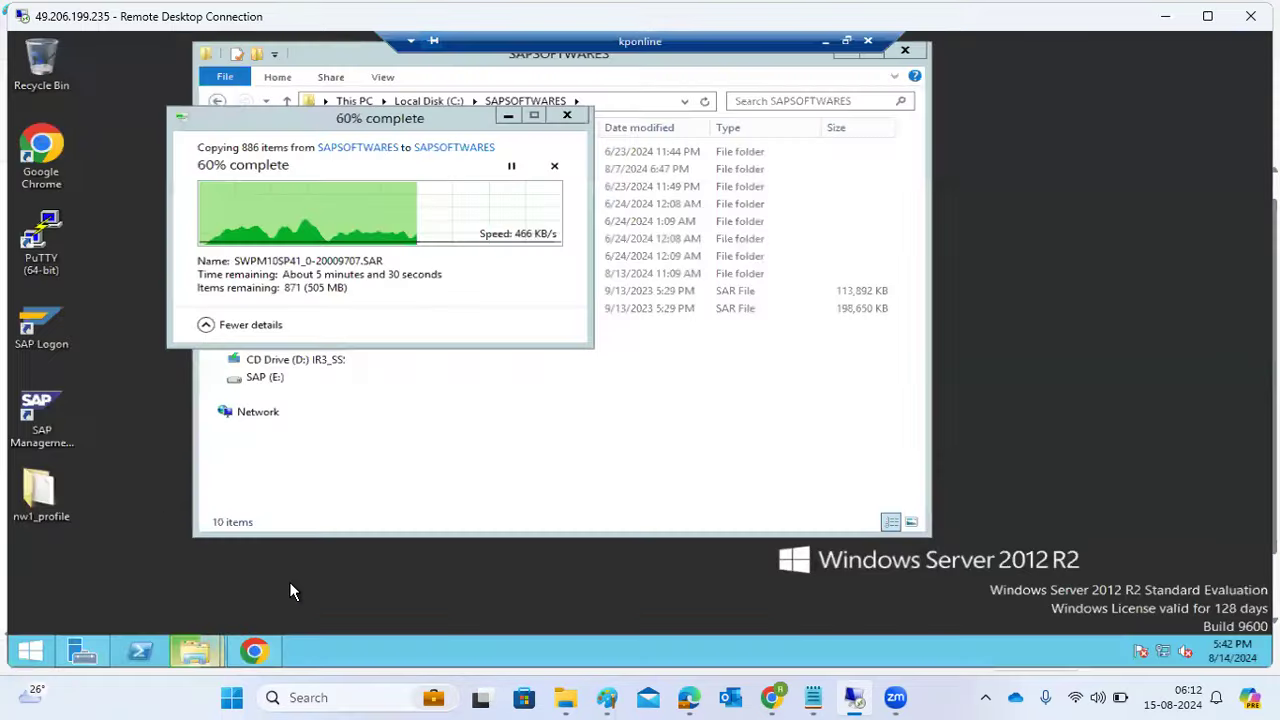
click(298, 591)
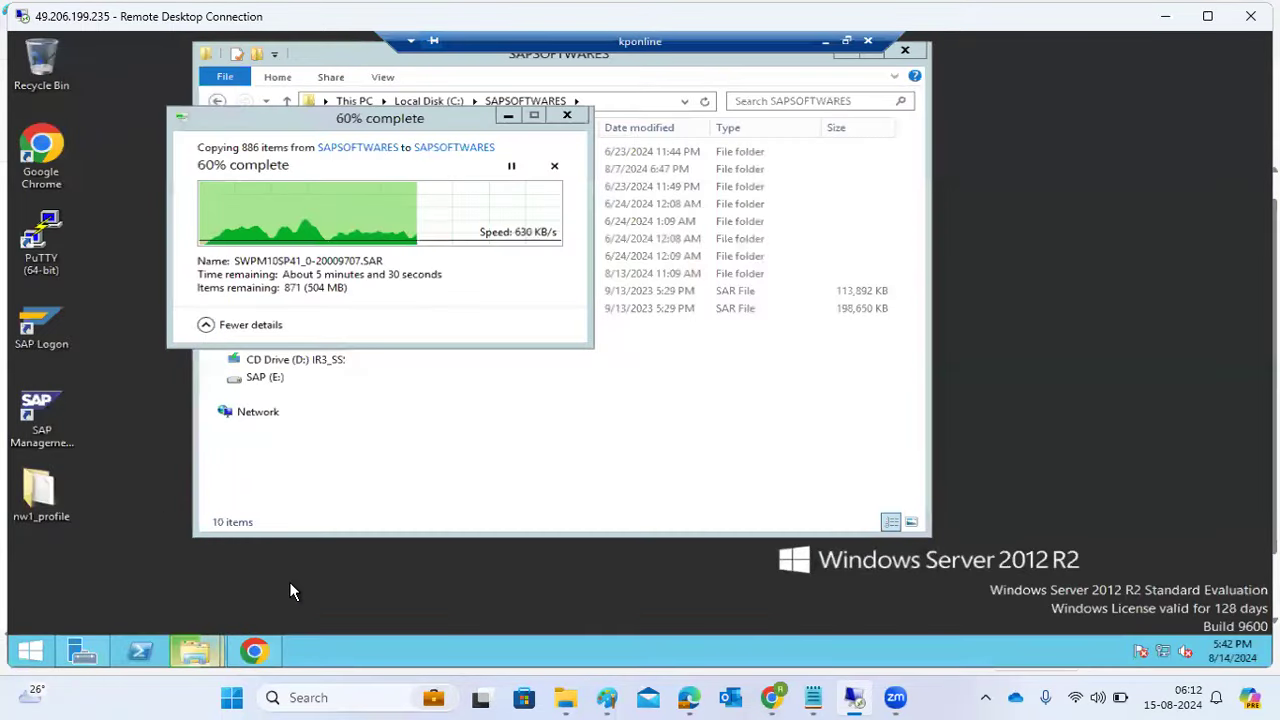
click(826, 44)
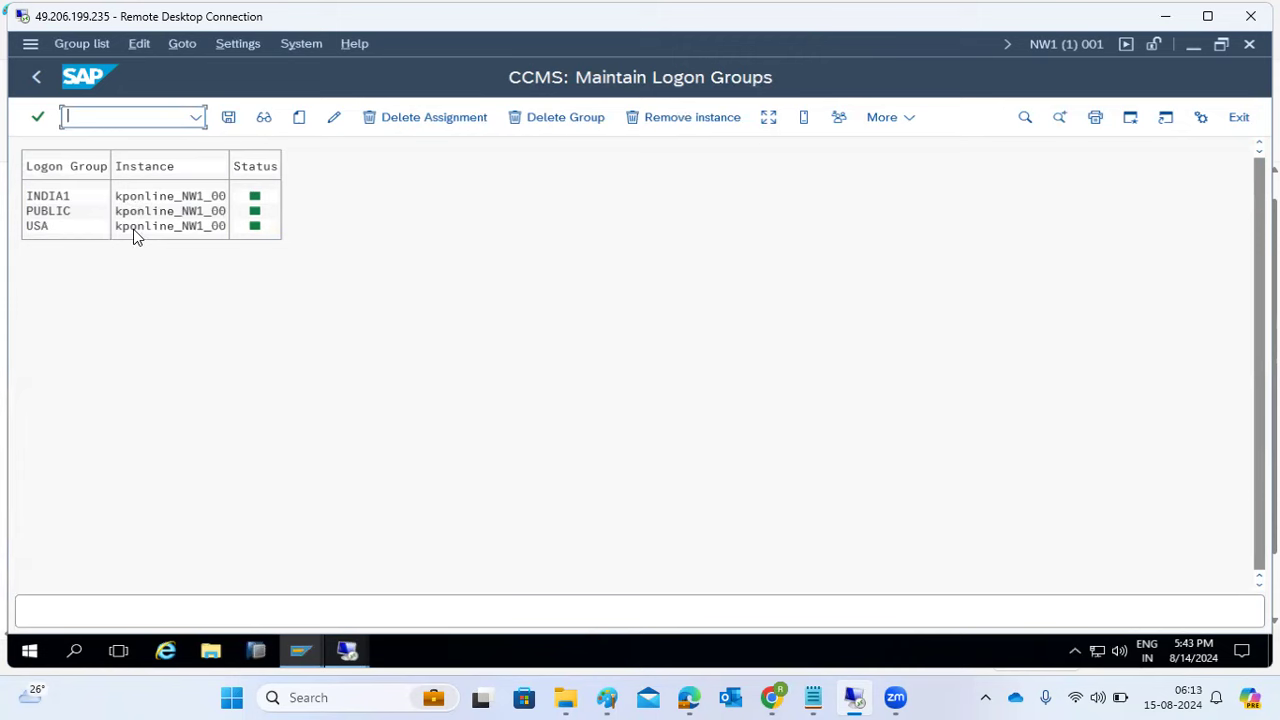
click(607, 697)
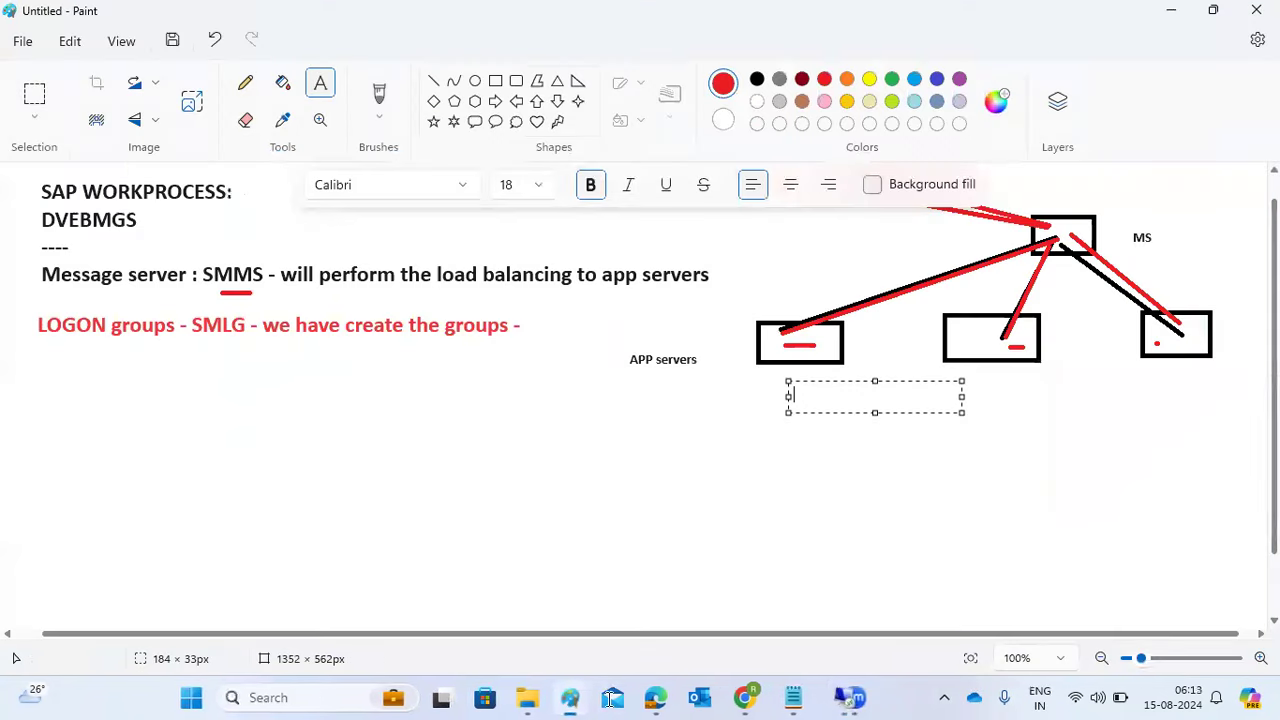
click(863, 476)
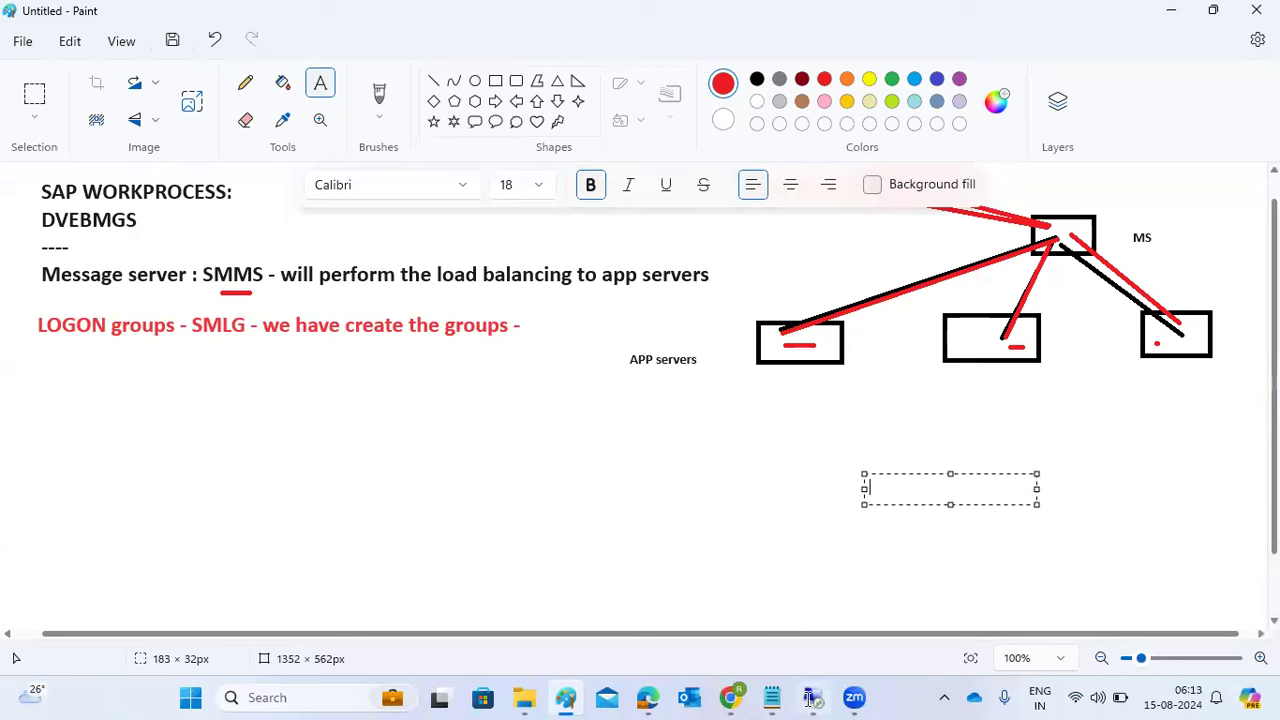
mouse_move(812, 697)
click(797, 611)
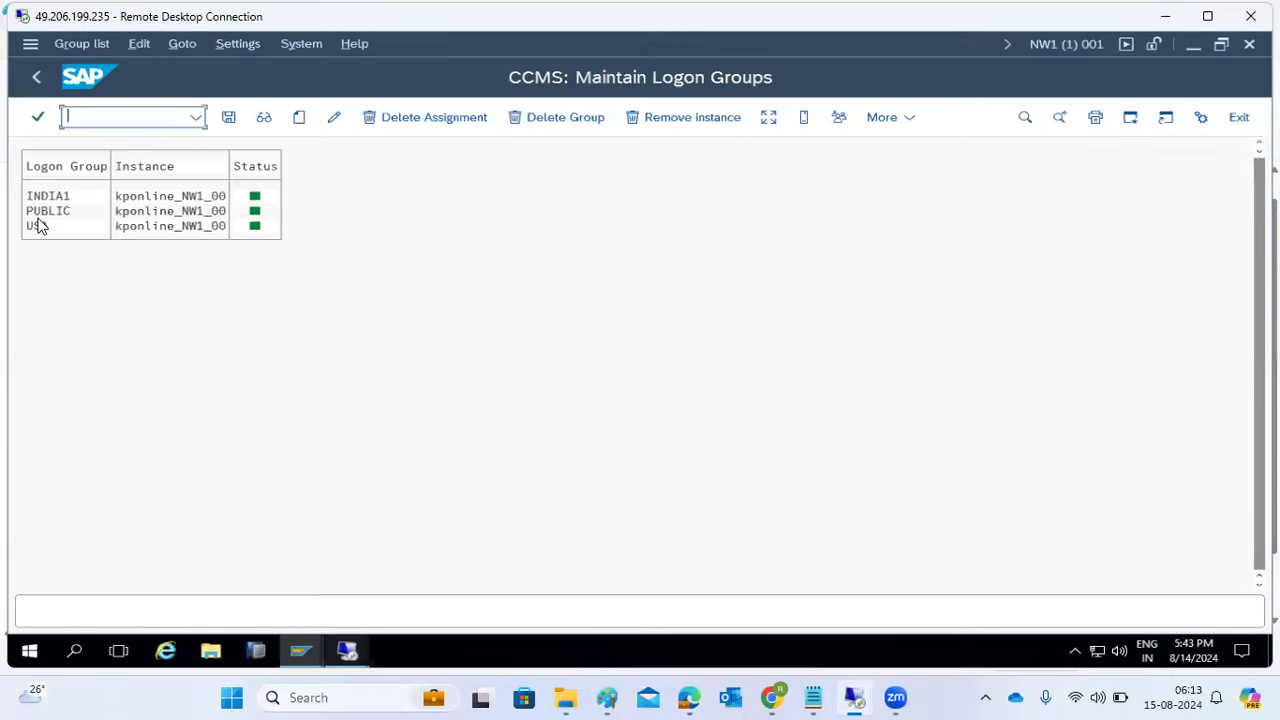
- Delete the USA logon group's assignment to kponline_NW1_00 and save the change
click(130, 226)
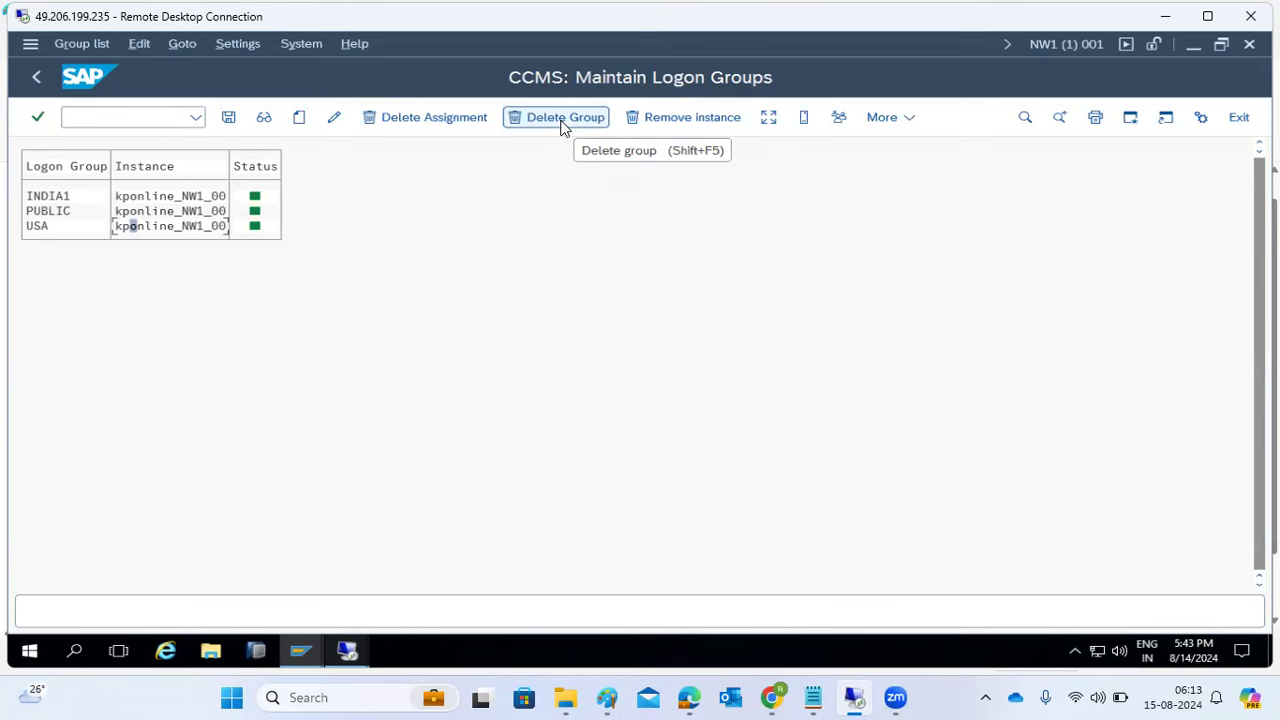
click(403, 117)
click(647, 616)
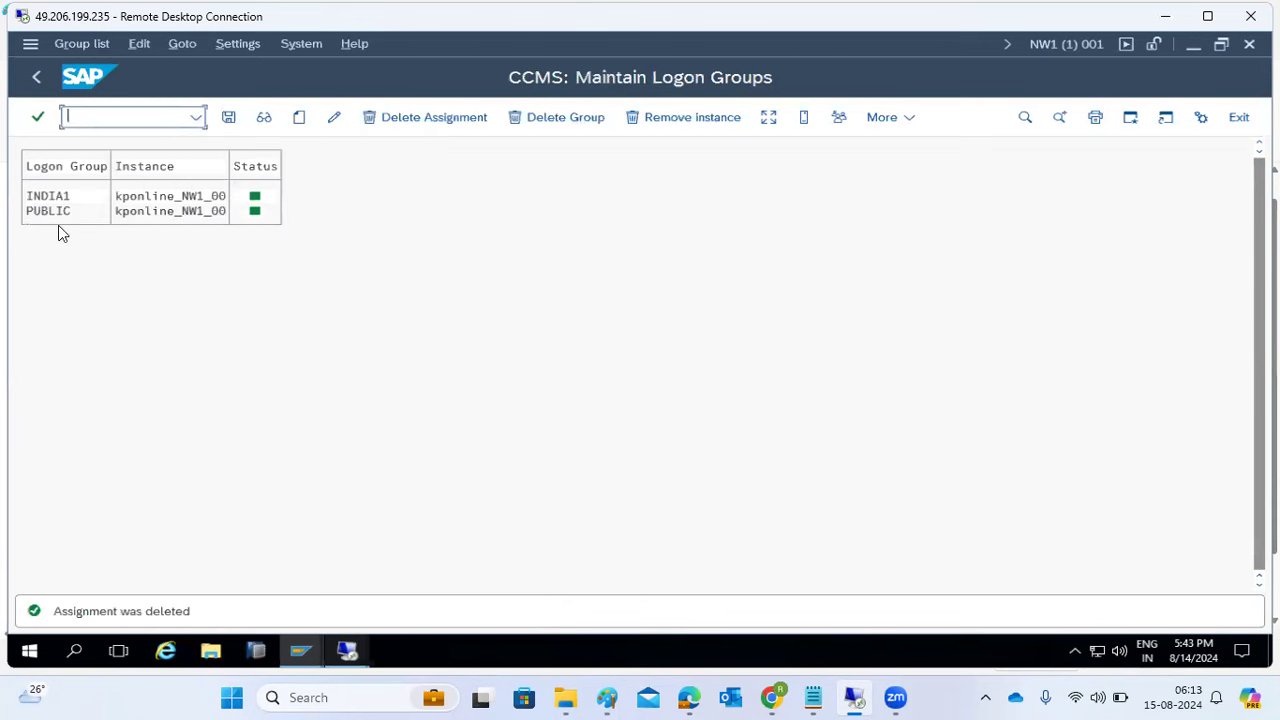
click(224, 122)
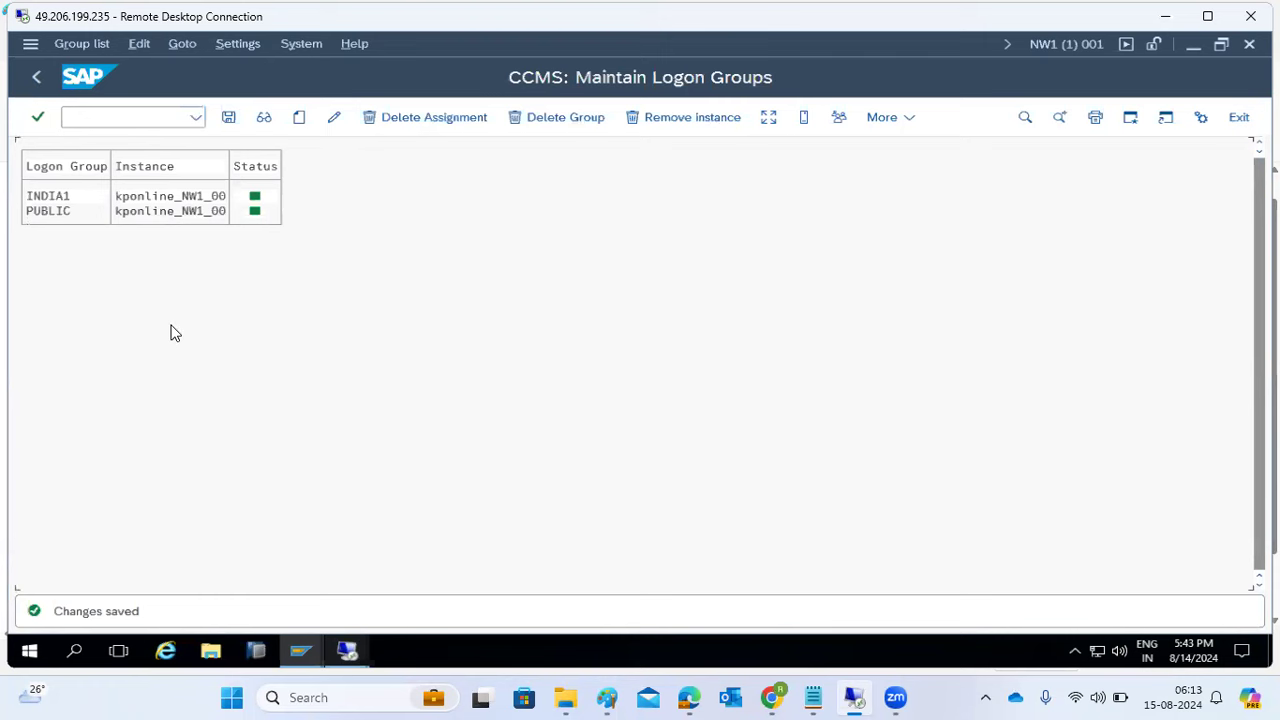
- Try logging on through NW1-GROUPS, dismiss the logon balancing error, and return to the main SAP window
mouse_move(853, 697)
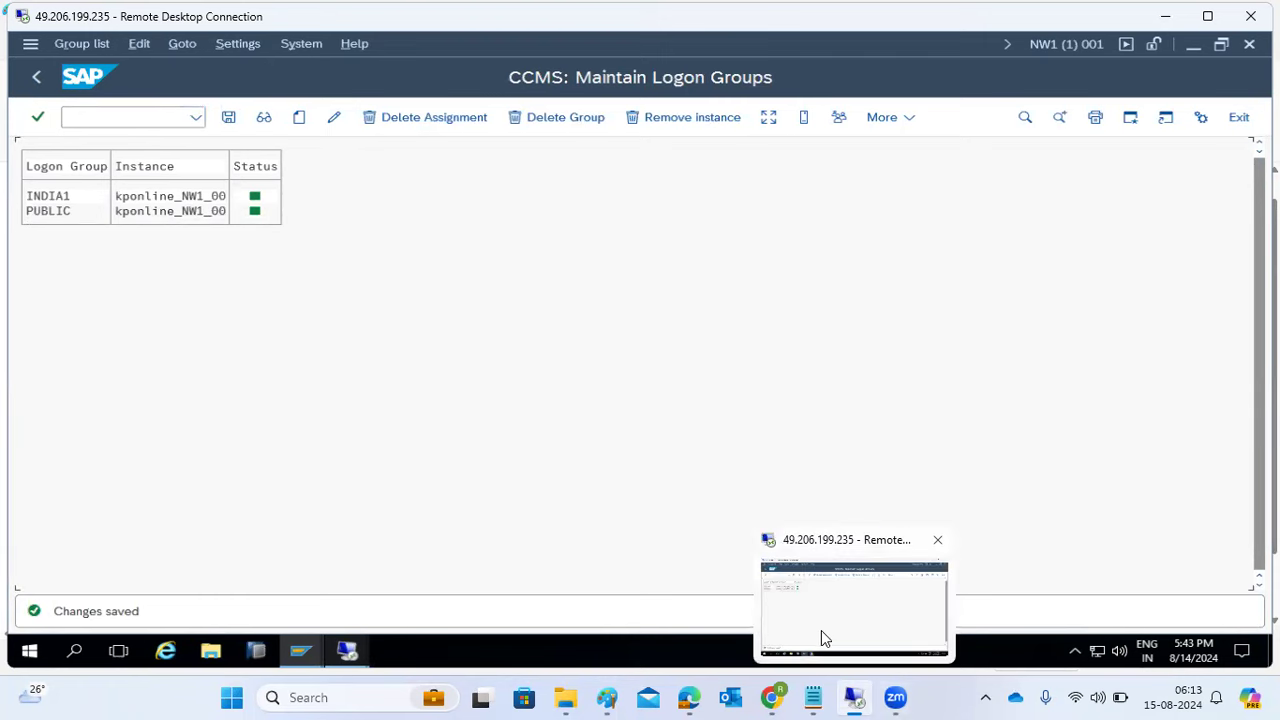
mouse_move(300, 651)
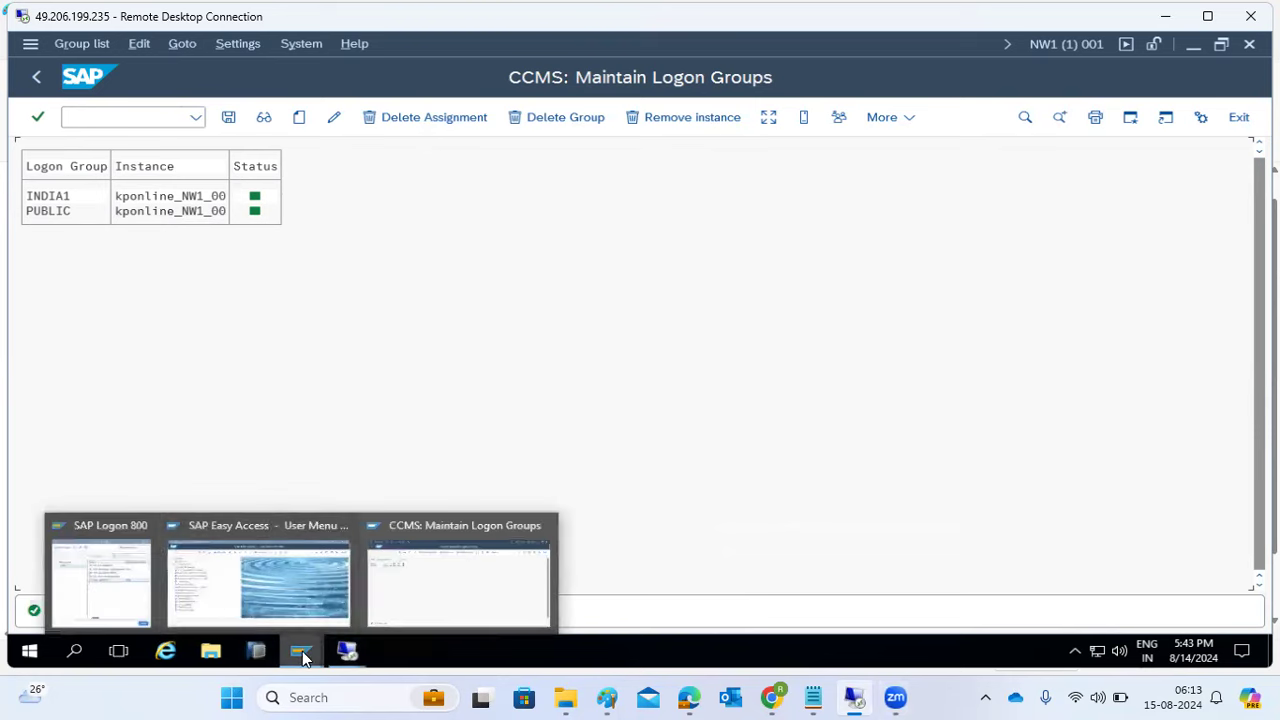
click(137, 595)
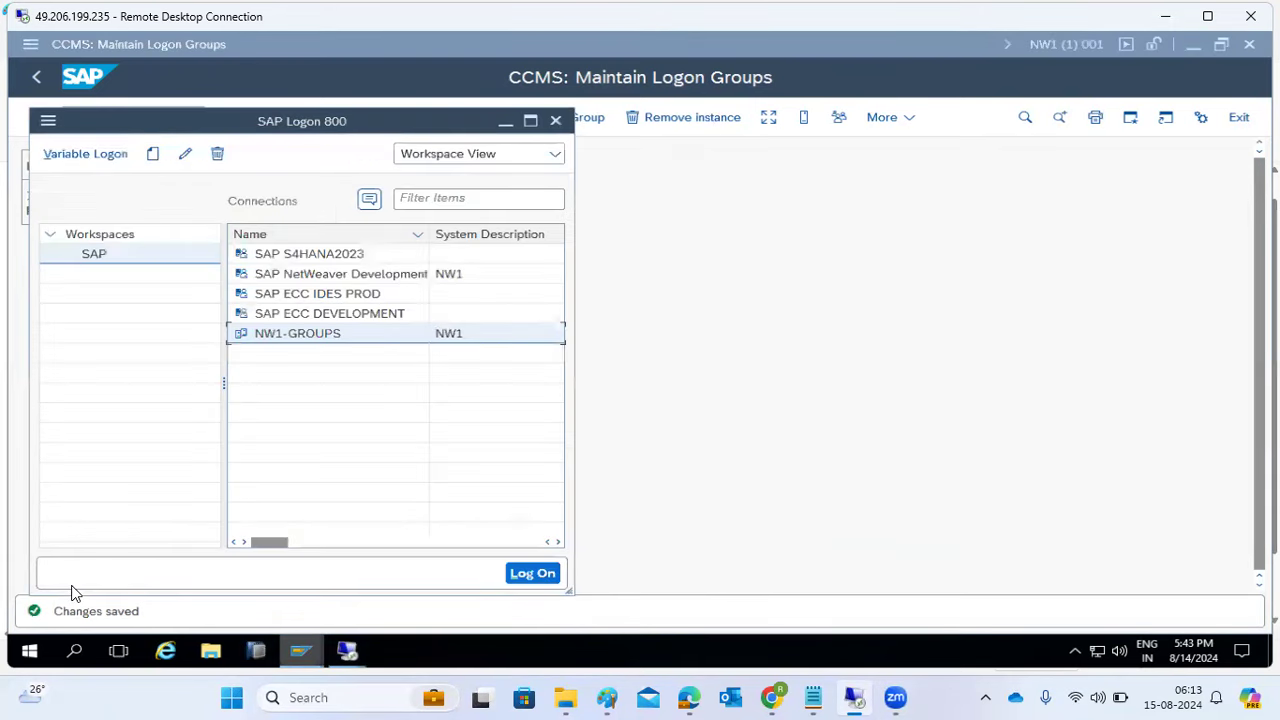
double_click(266, 333)
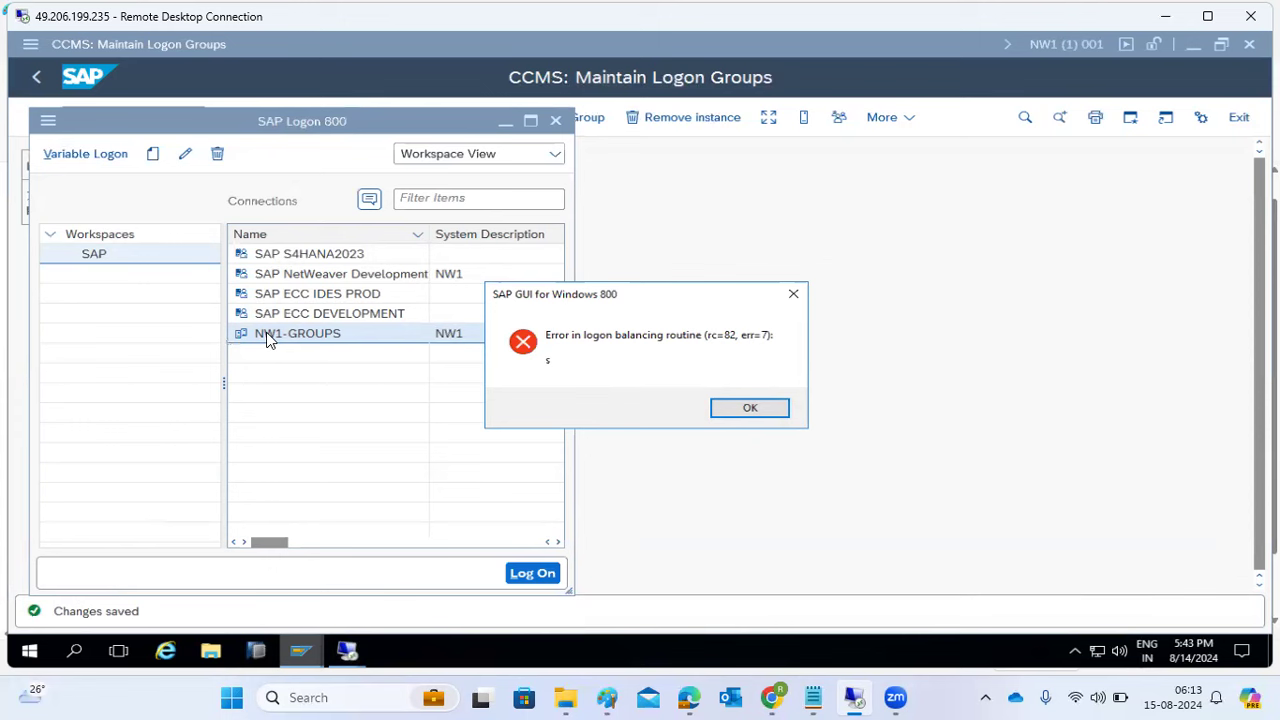
click(737, 414)
mouse_move(856, 698)
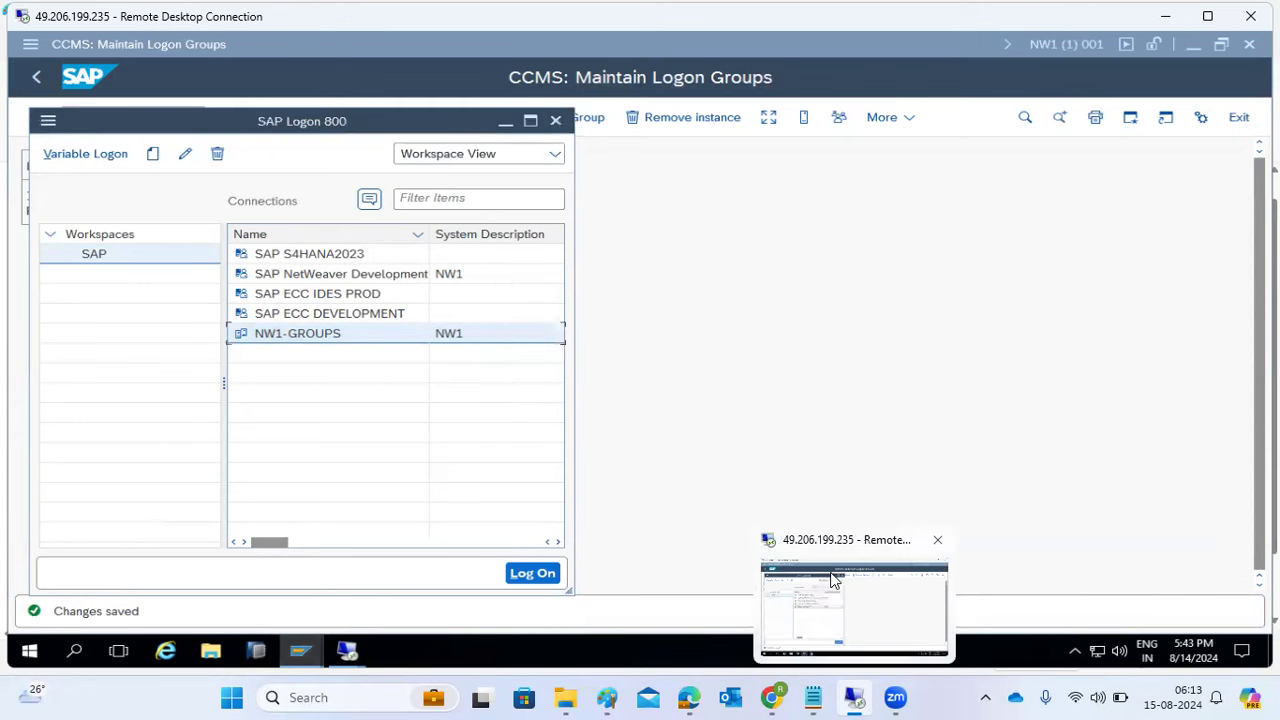
click(654, 354)
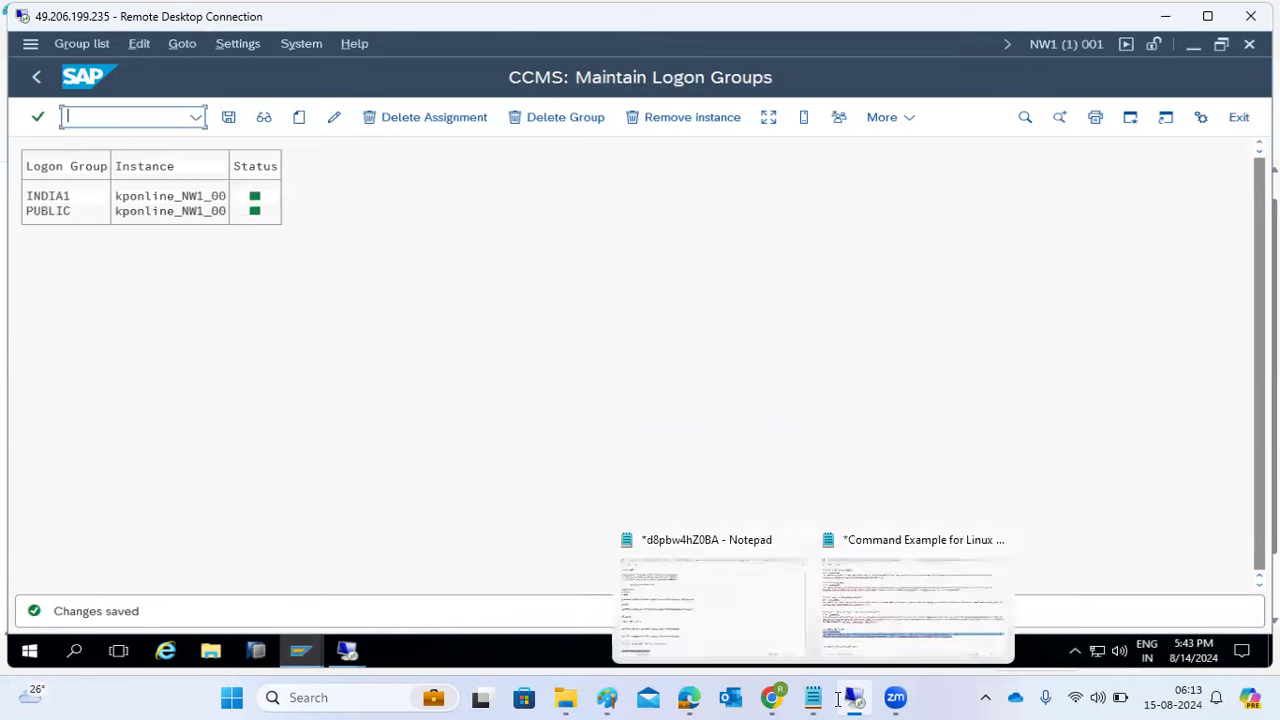
- Retry the NW1-GROUPS logon, dismiss the error, then close a SAP NetWeaver Development logon screen
mouse_move(853, 697)
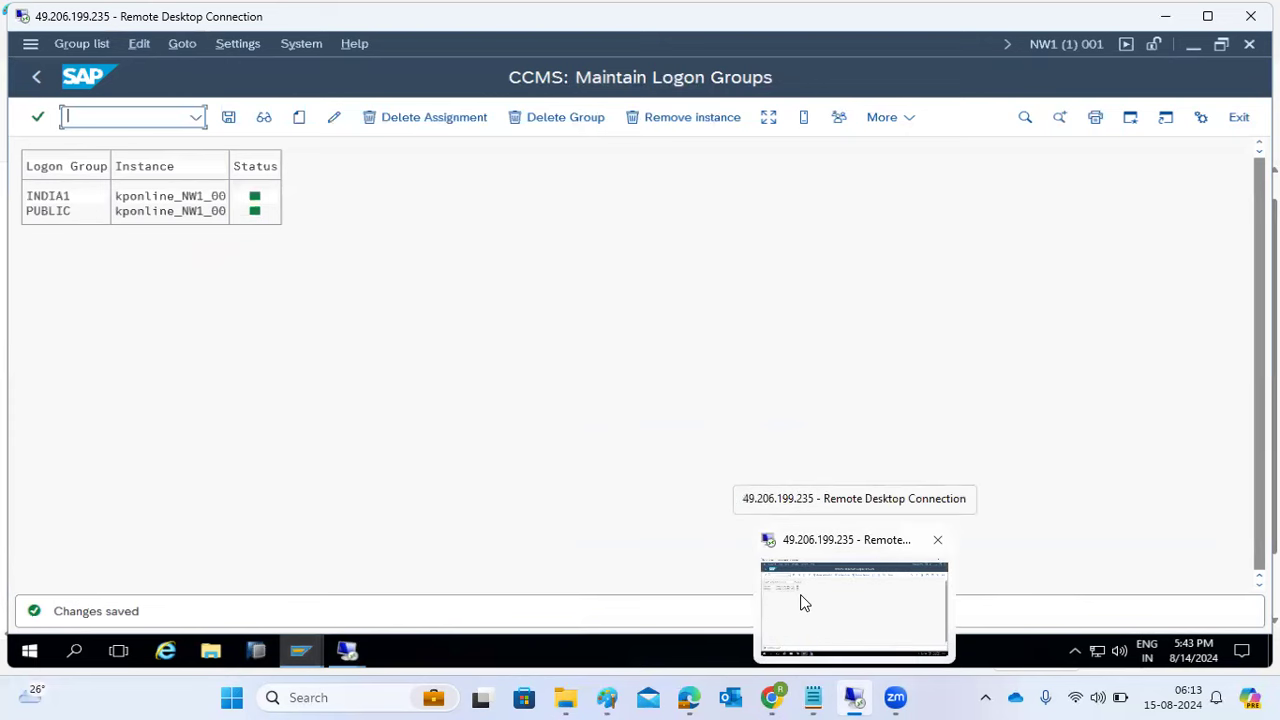
mouse_move(360, 652)
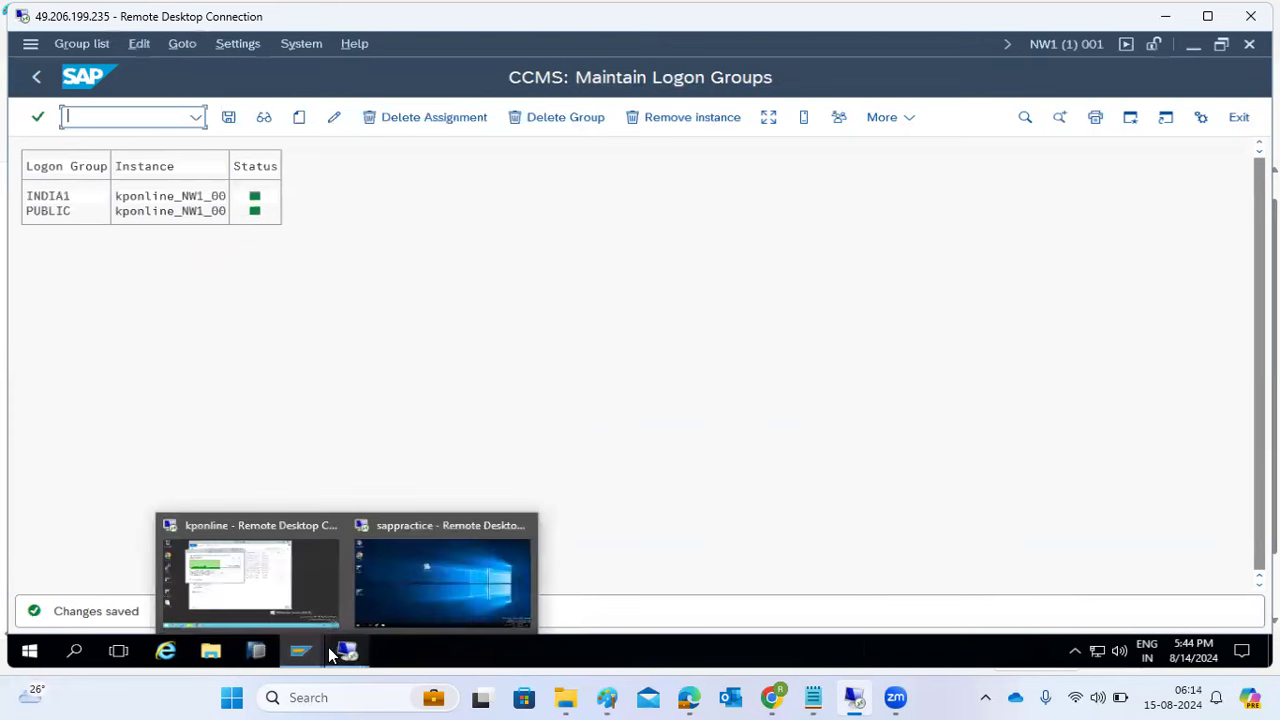
mouse_move(305, 655)
click(107, 576)
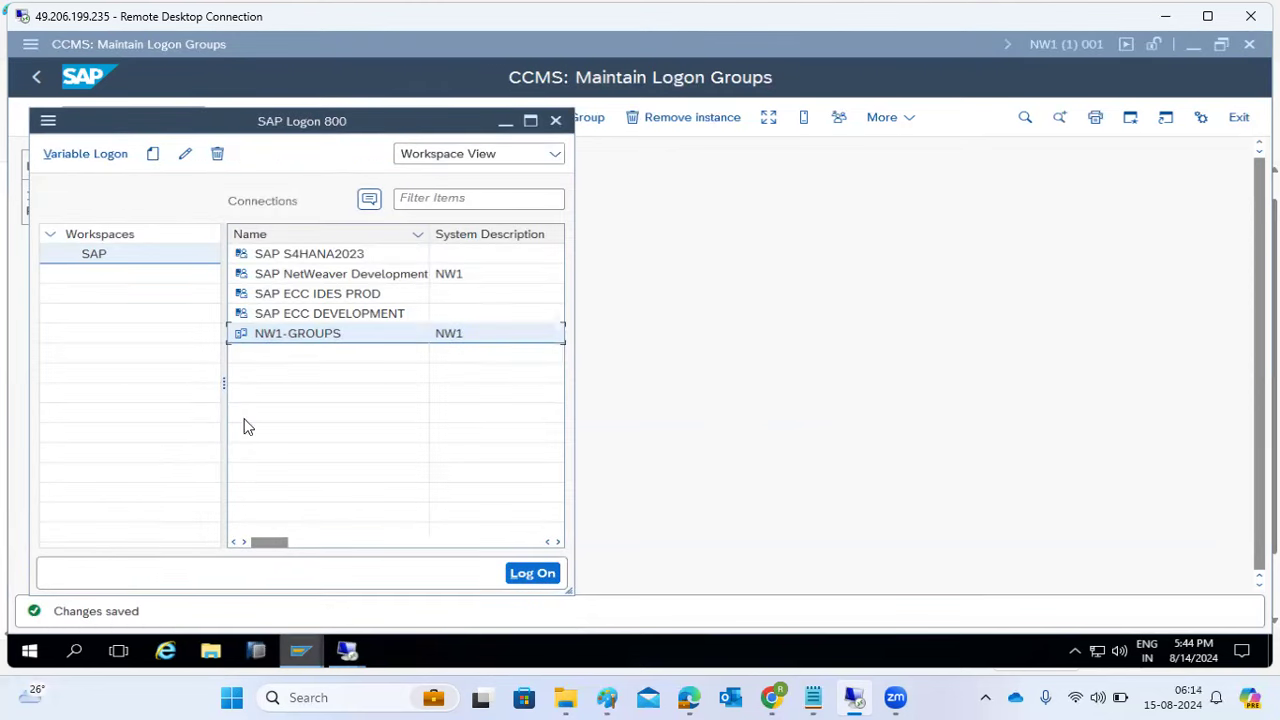
double_click(296, 340)
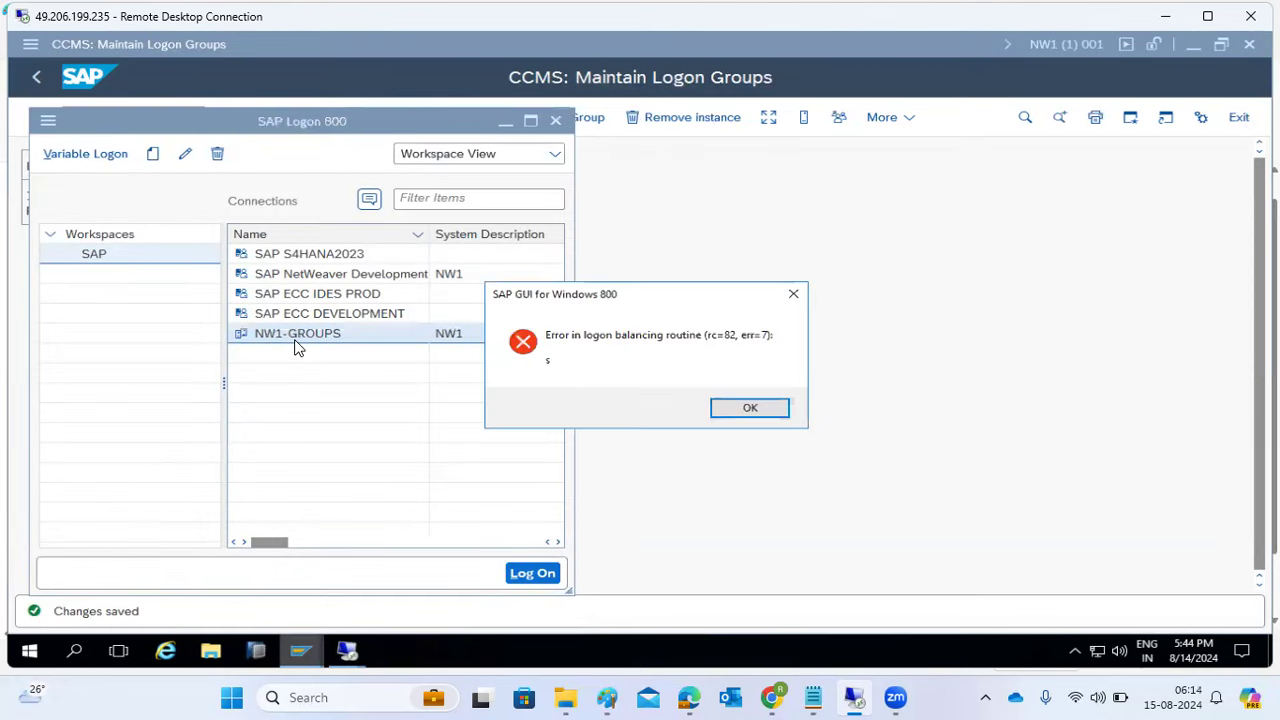
click(749, 406)
double_click(340, 270)
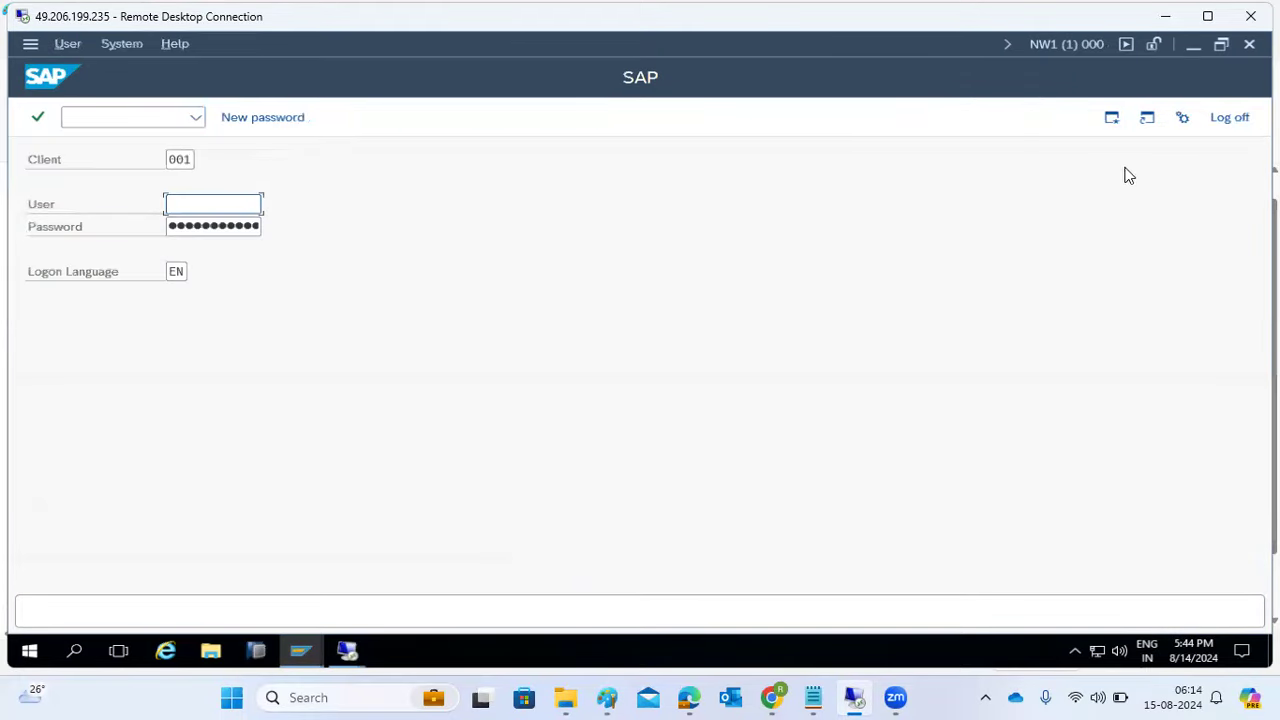
click(1229, 126)
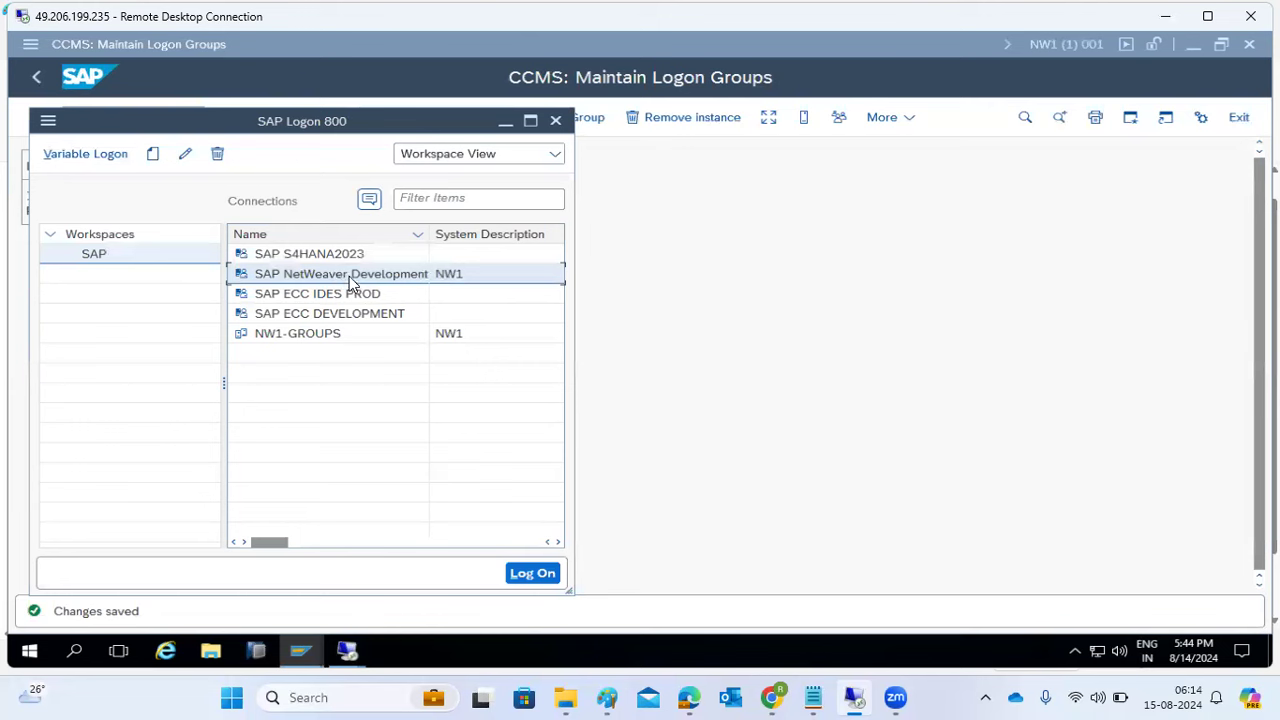
- Select NW1-GROUPS in SAP Logon and bring the logon groups screen back in front
click(334, 336)
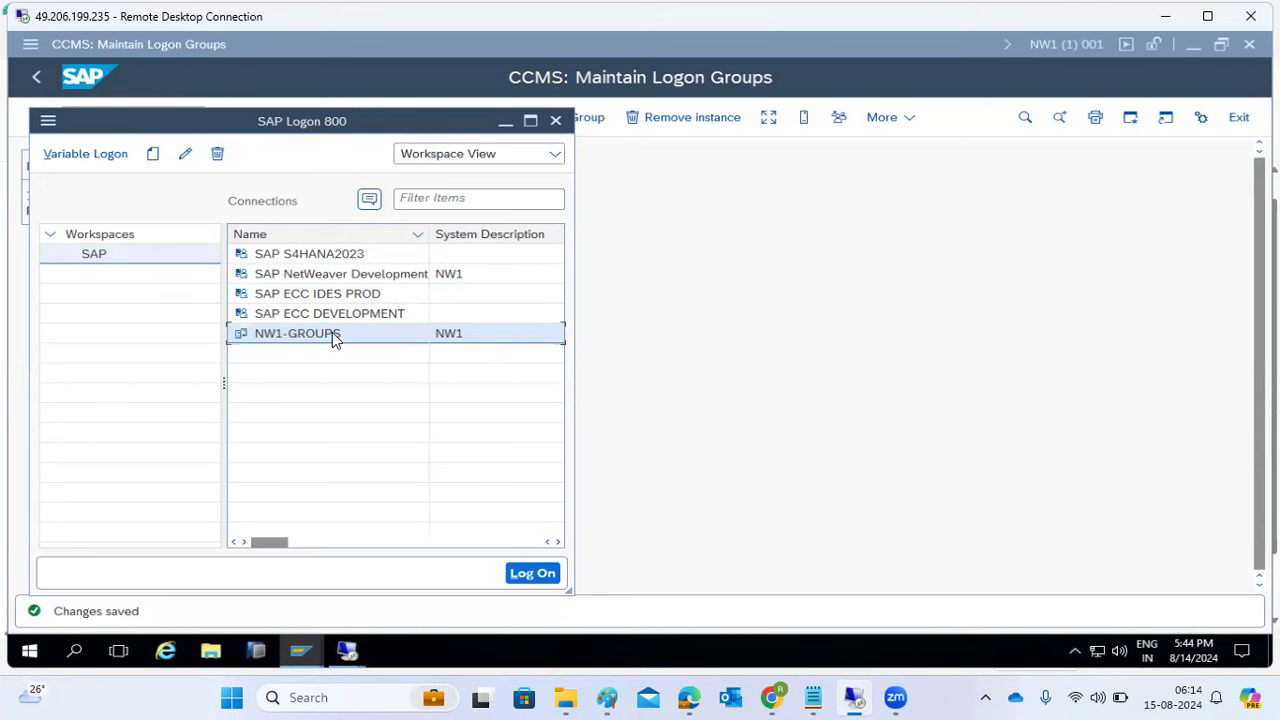
mouse_move(297, 651)
click(835, 348)
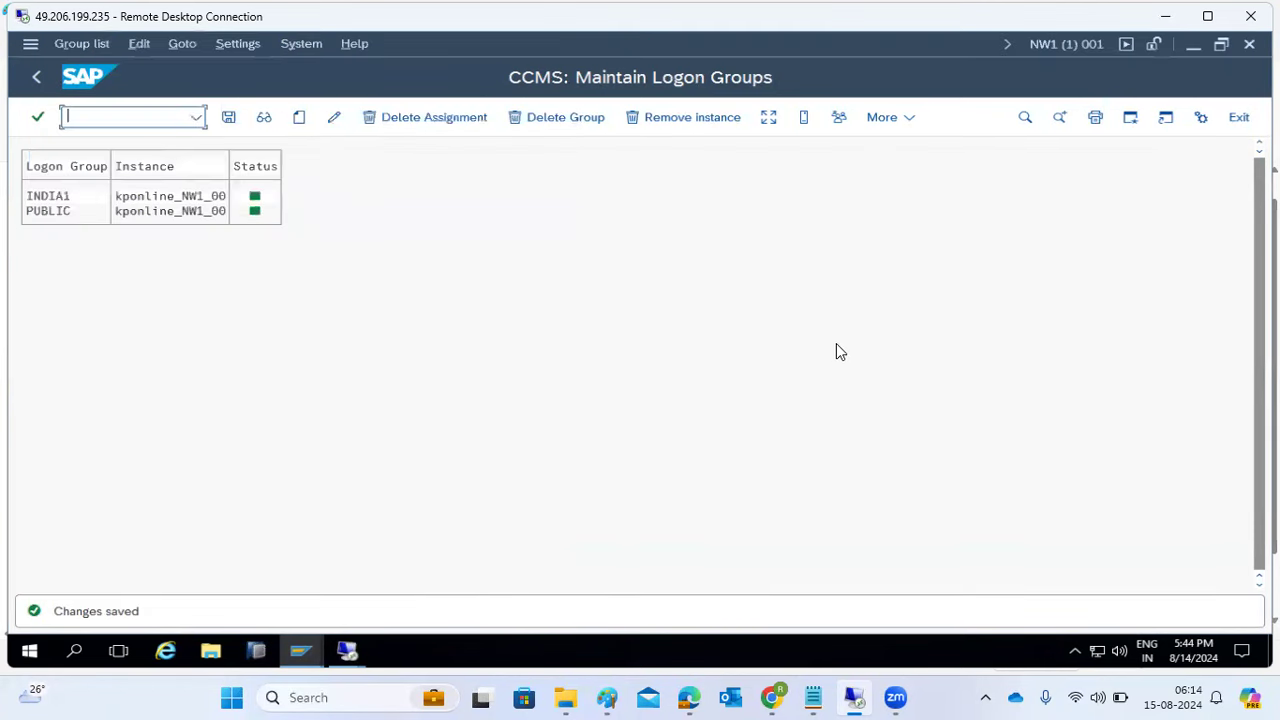
- Delete the INDIA1 assignment and save, leaving only PUBLIC on kponline_NW1_00
click(44, 212)
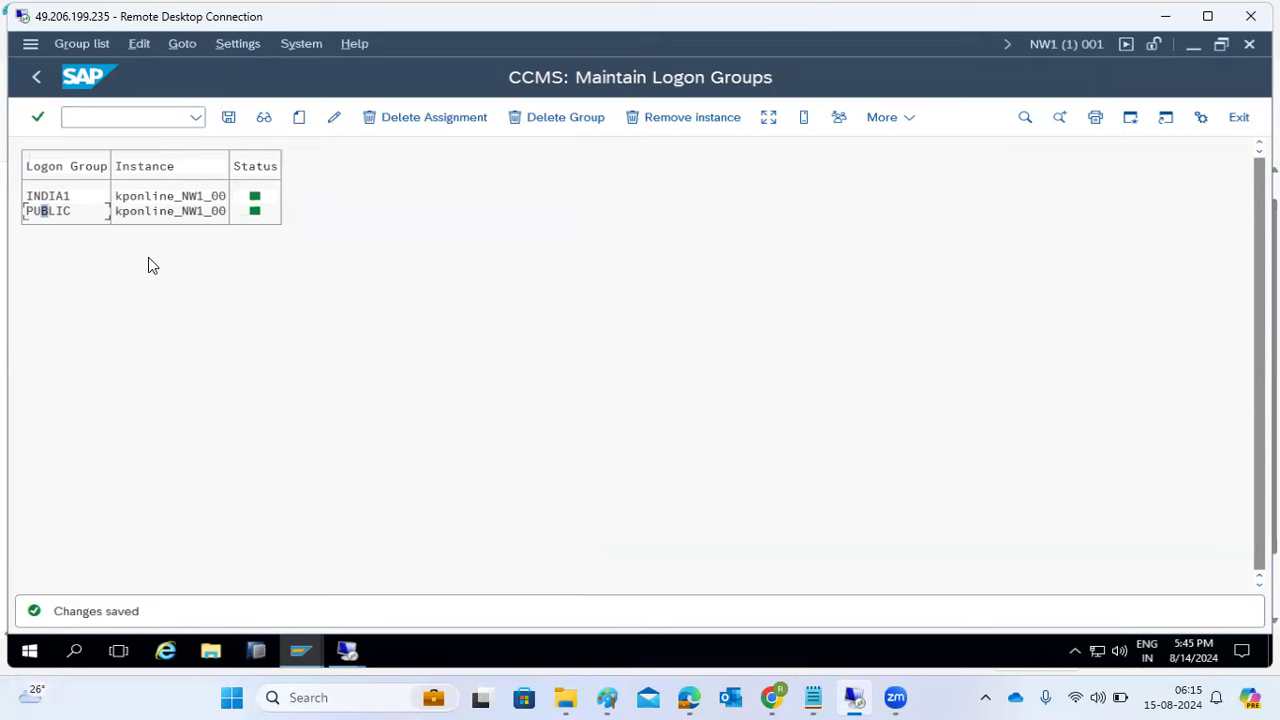
click(80, 197)
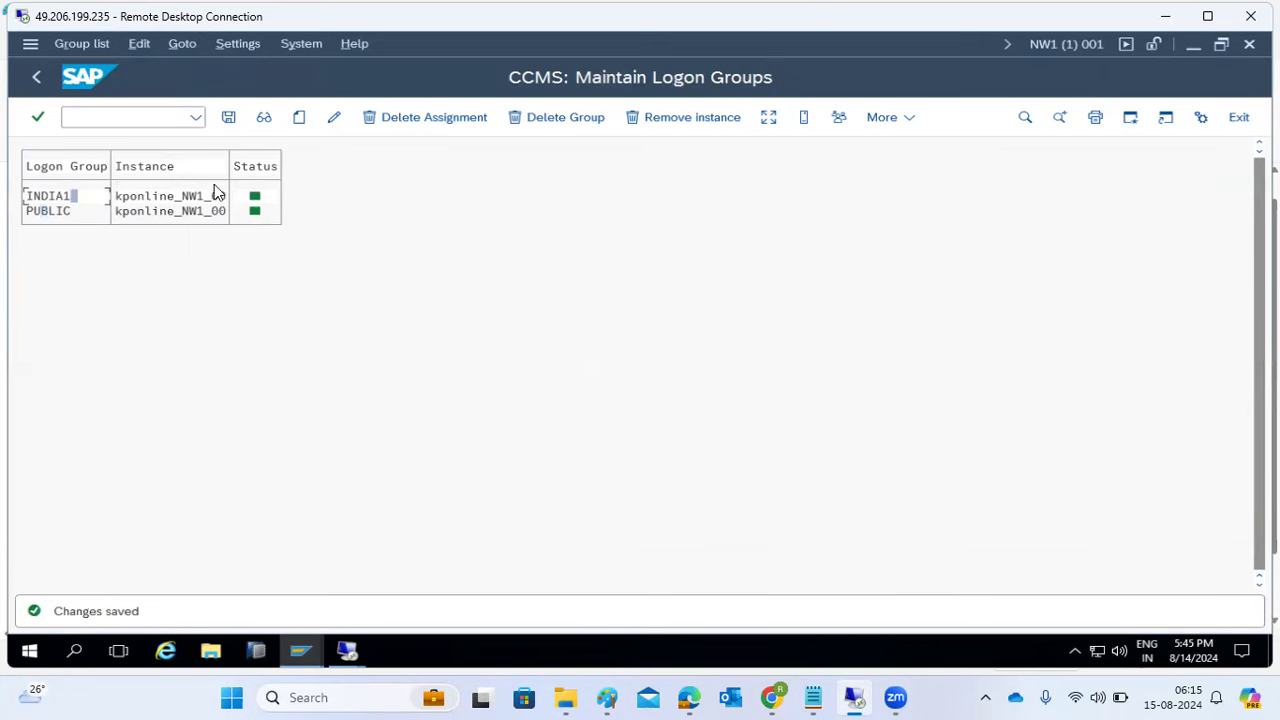
click(476, 117)
click(646, 614)
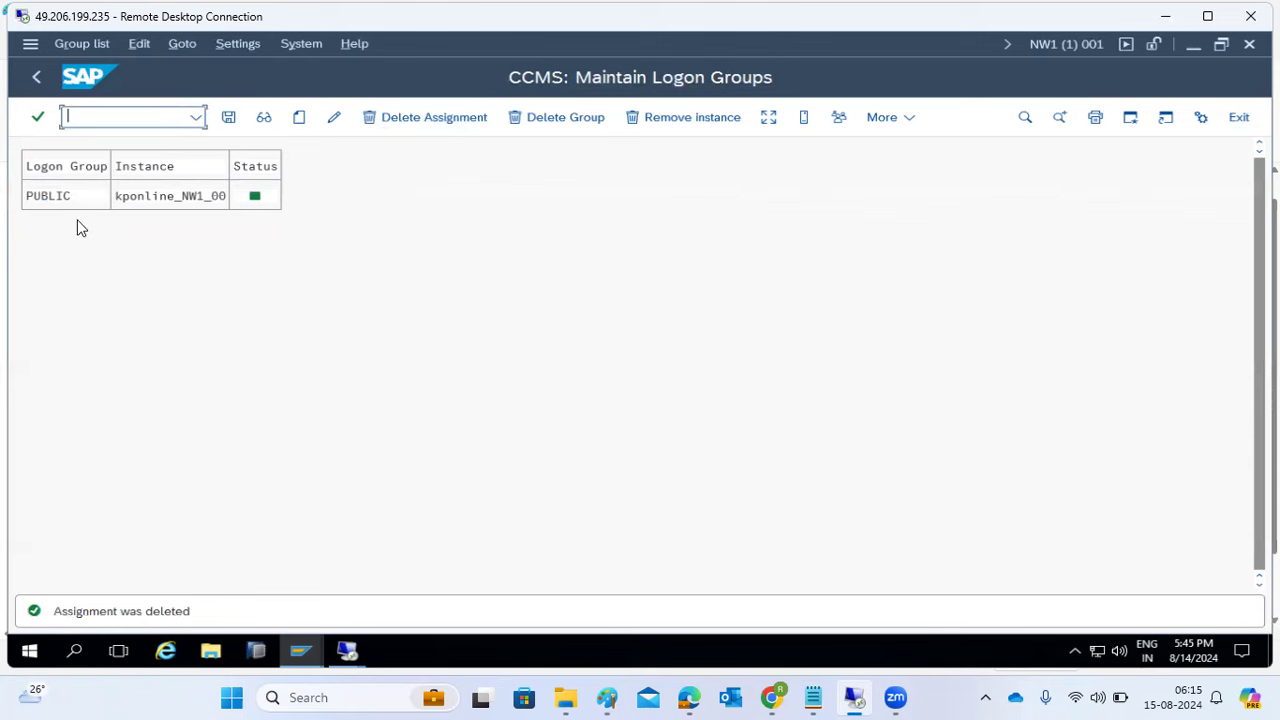
click(228, 118)
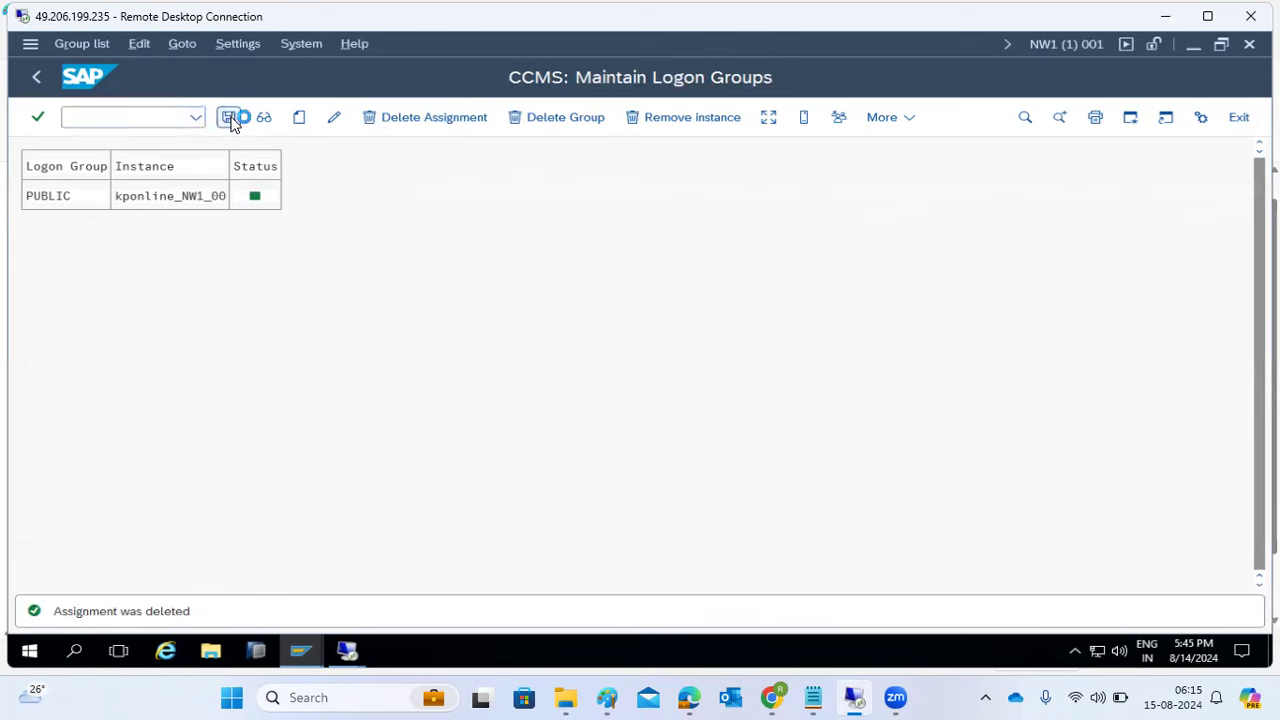
click(229, 118)
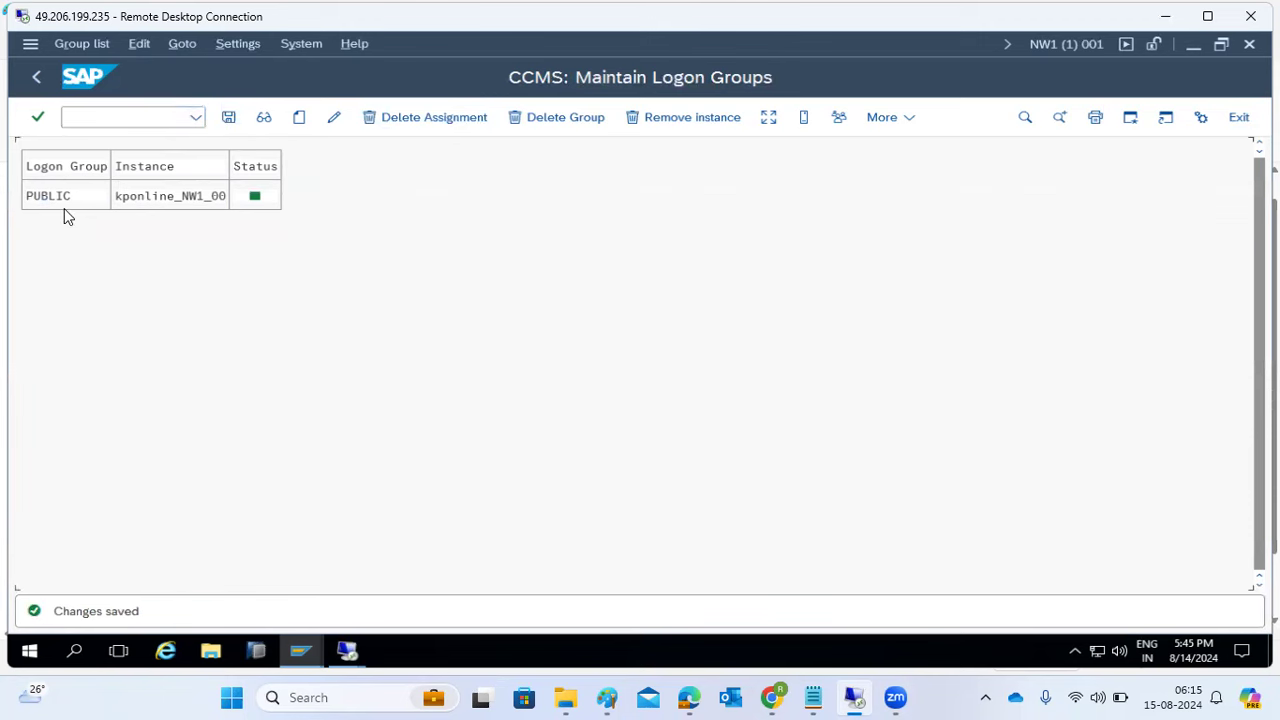
click(122, 197)
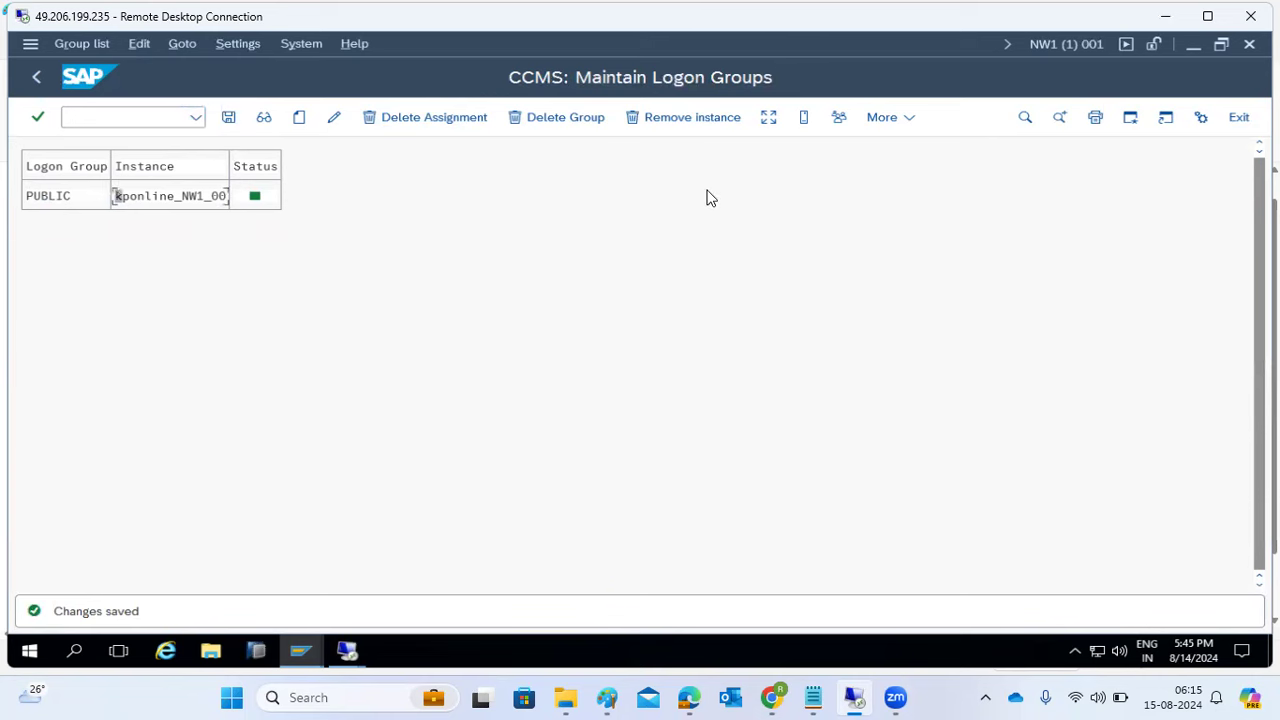
- Check load distribution and the user list (10 users on kponline_NW1_00), then return to SAP Easy Access
click(776, 123)
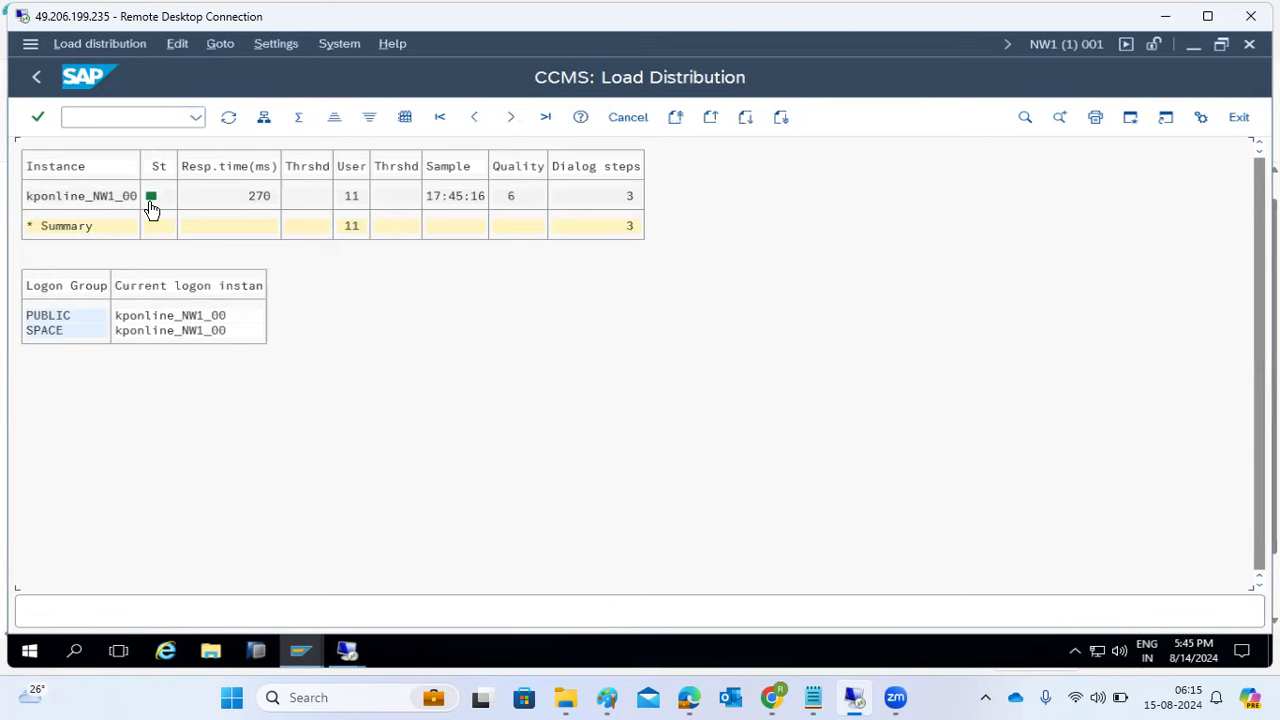
click(38, 78)
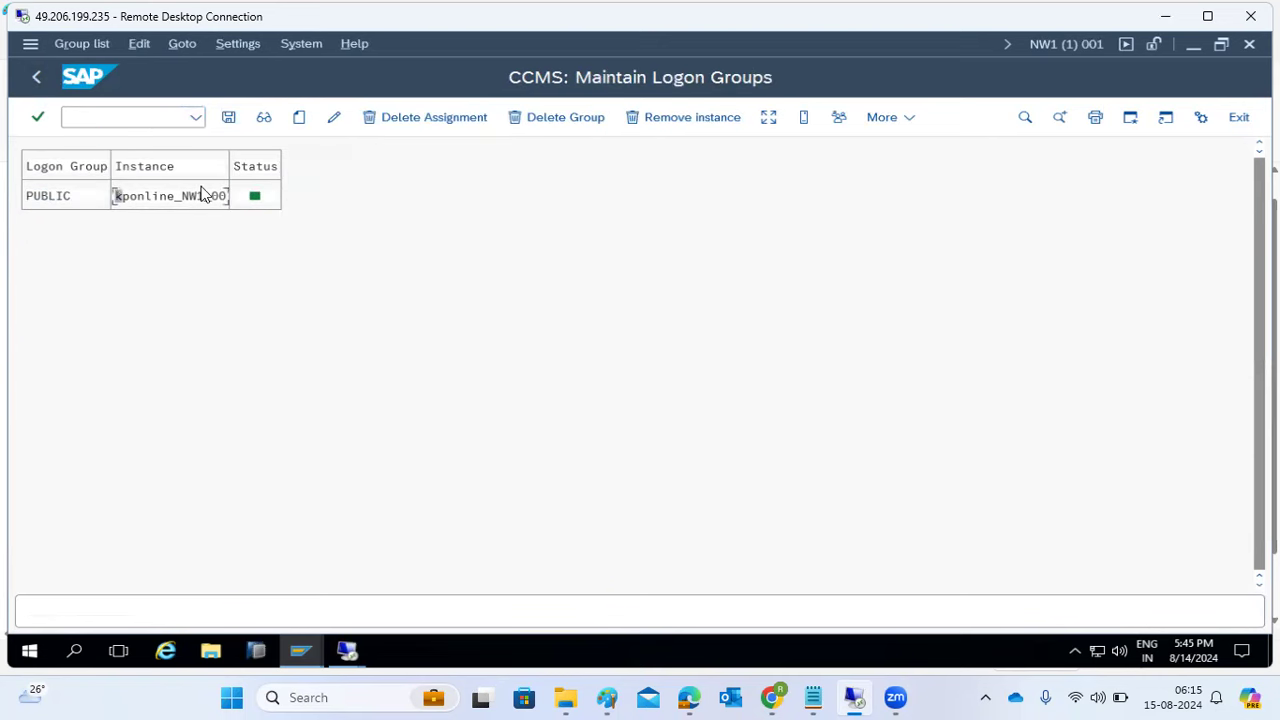
click(832, 122)
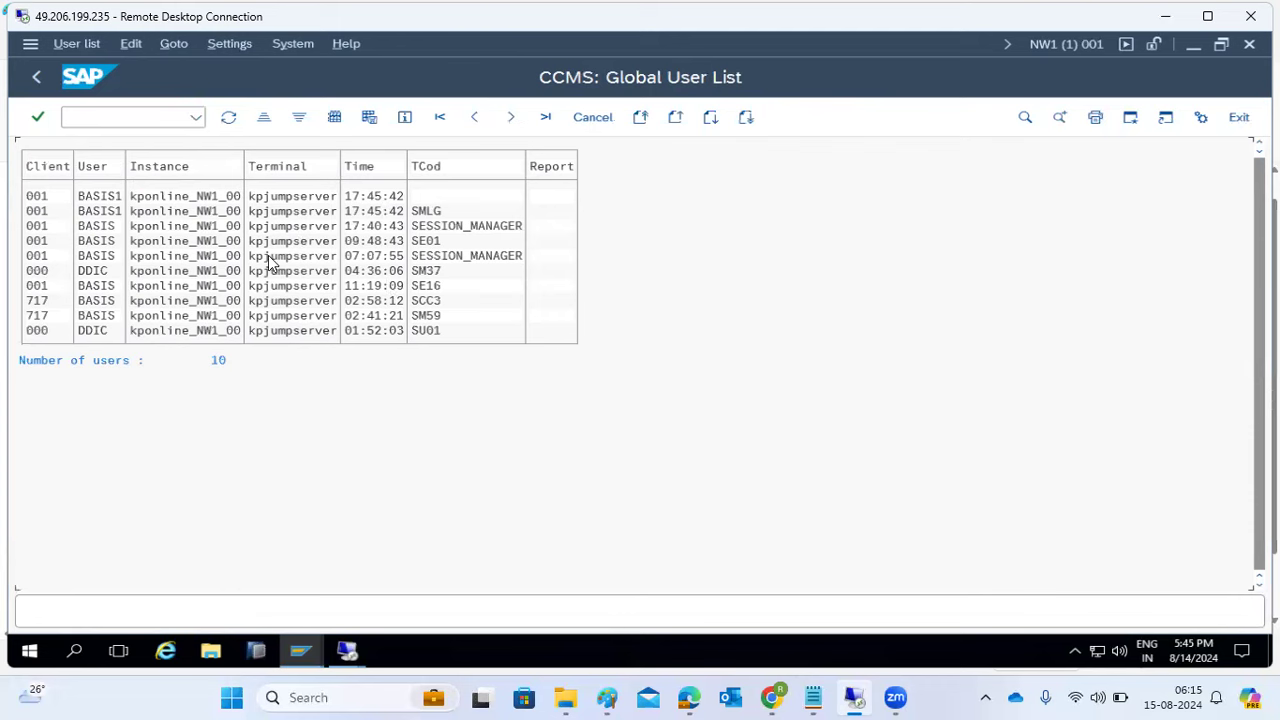
click(38, 79)
click(38, 79)
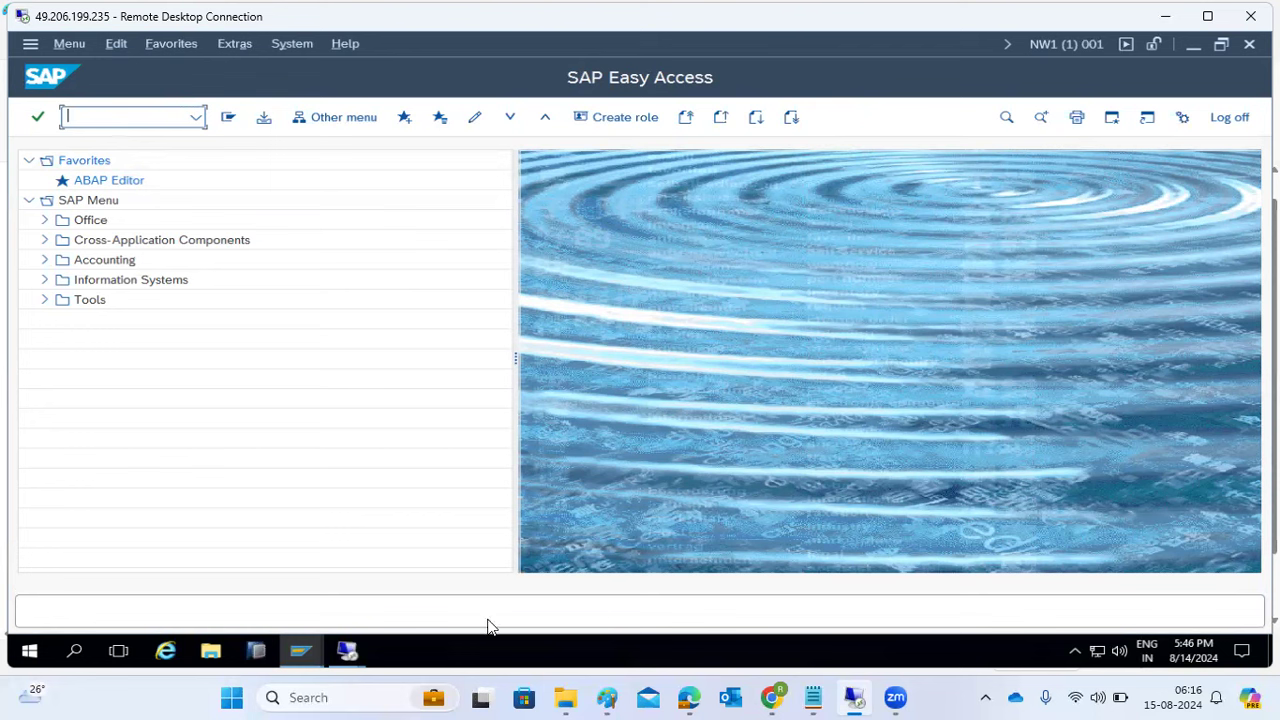
- Log off from the SAP system on the kponline session and start a new SAP Logon system entry
mouse_move(368, 648)
click(277, 560)
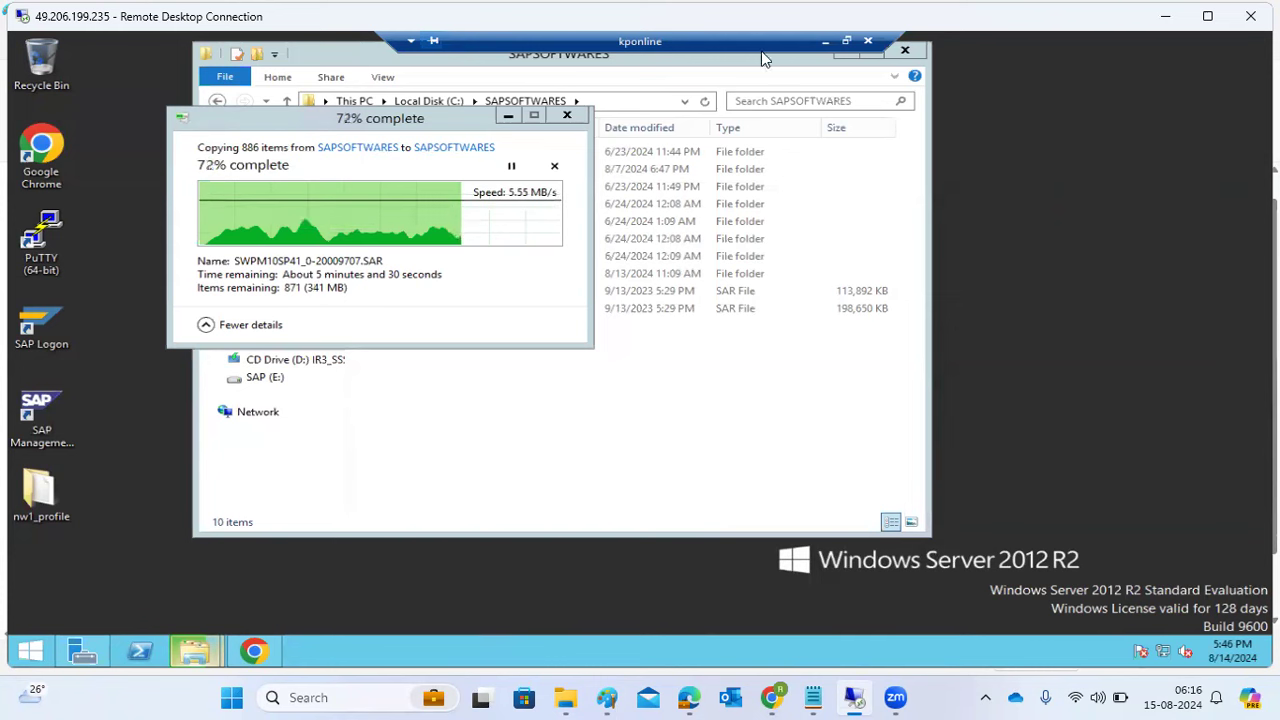
click(822, 41)
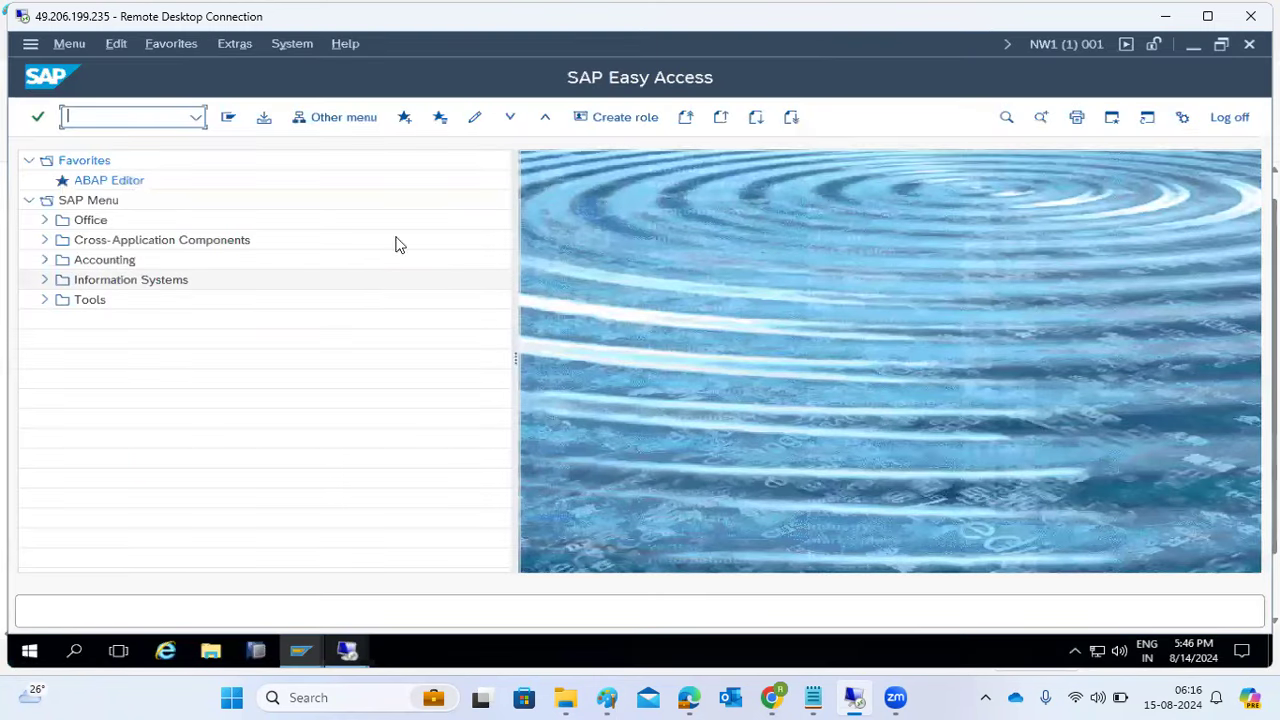
click(1229, 117)
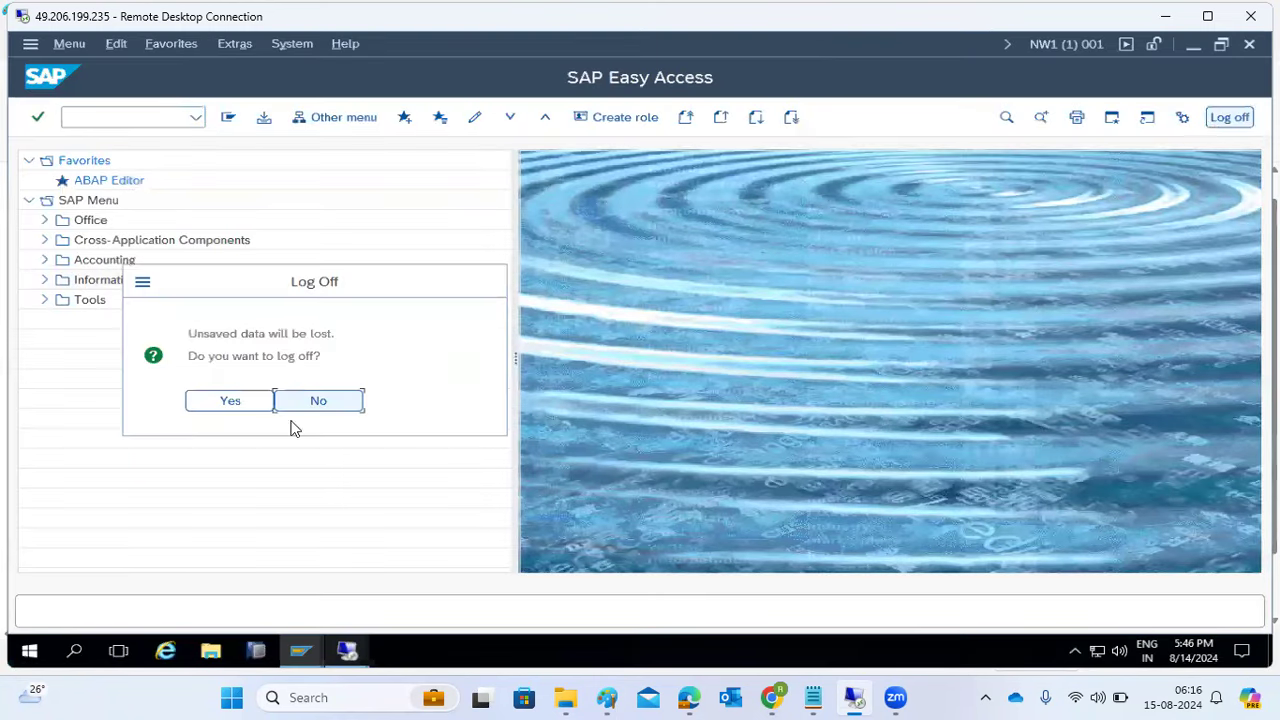
click(229, 401)
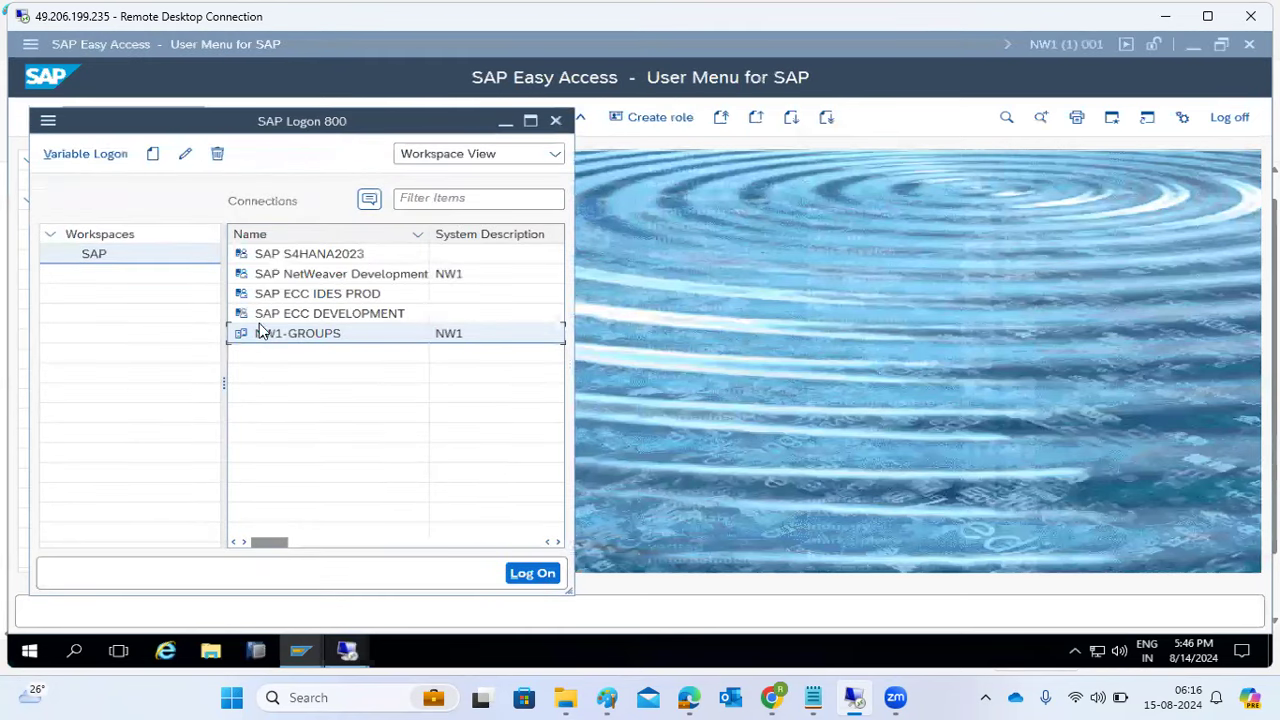
click(154, 156)
click(190, 178)
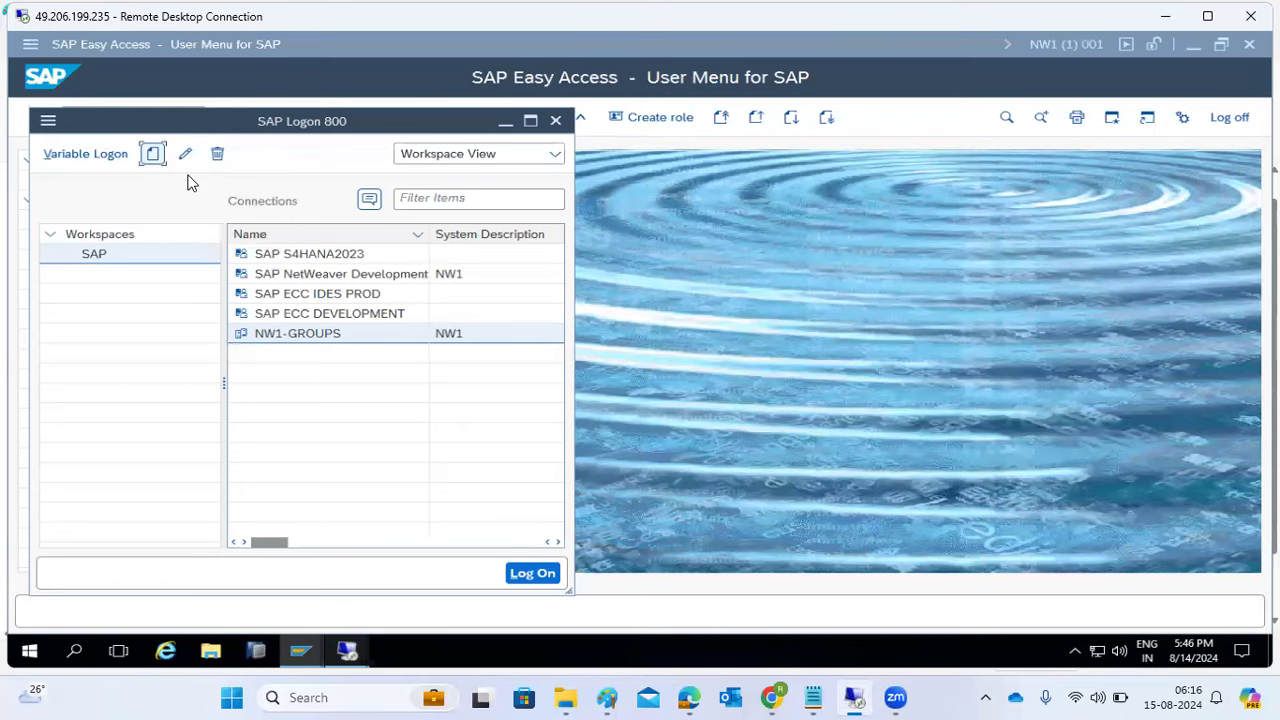
- Set the new entry's connection type to Group/Server Selection and bring up the Paint load-balancing diagram
click(507, 611)
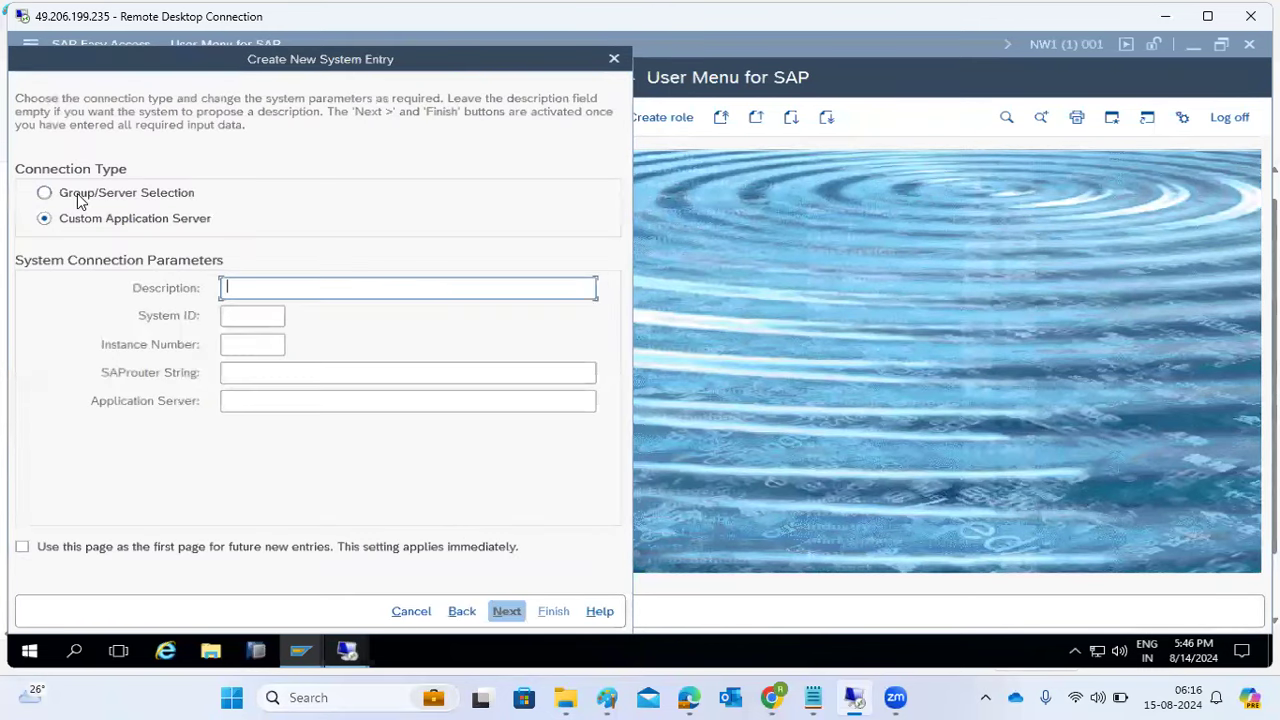
click(80, 200)
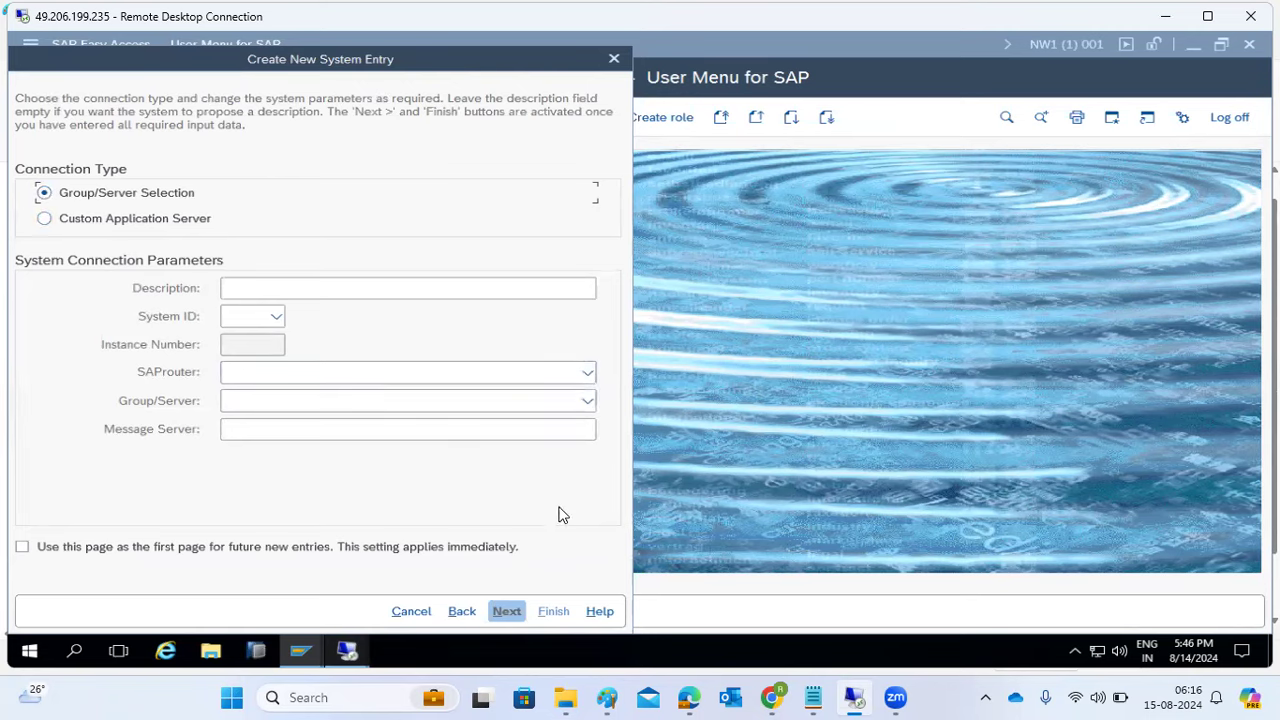
click(607, 697)
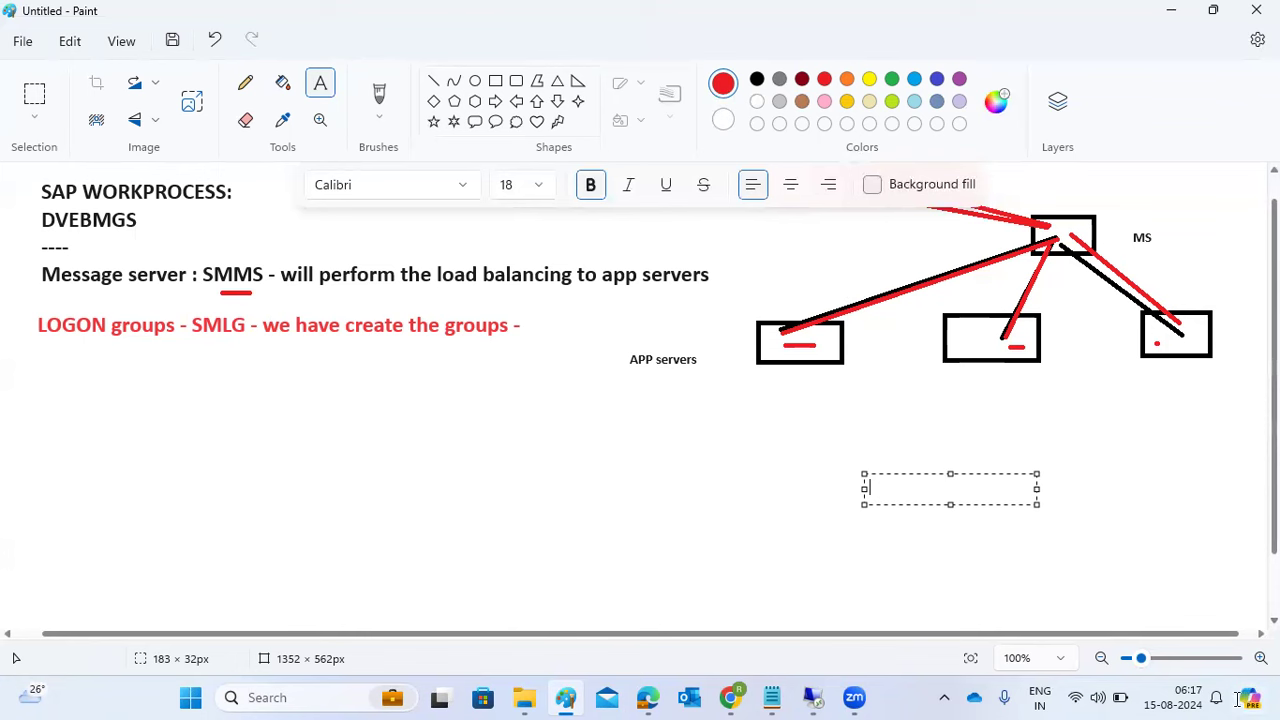
- Return to the SAP Create New System Entry wizard and place the cursor in the description field
mouse_move(812, 695)
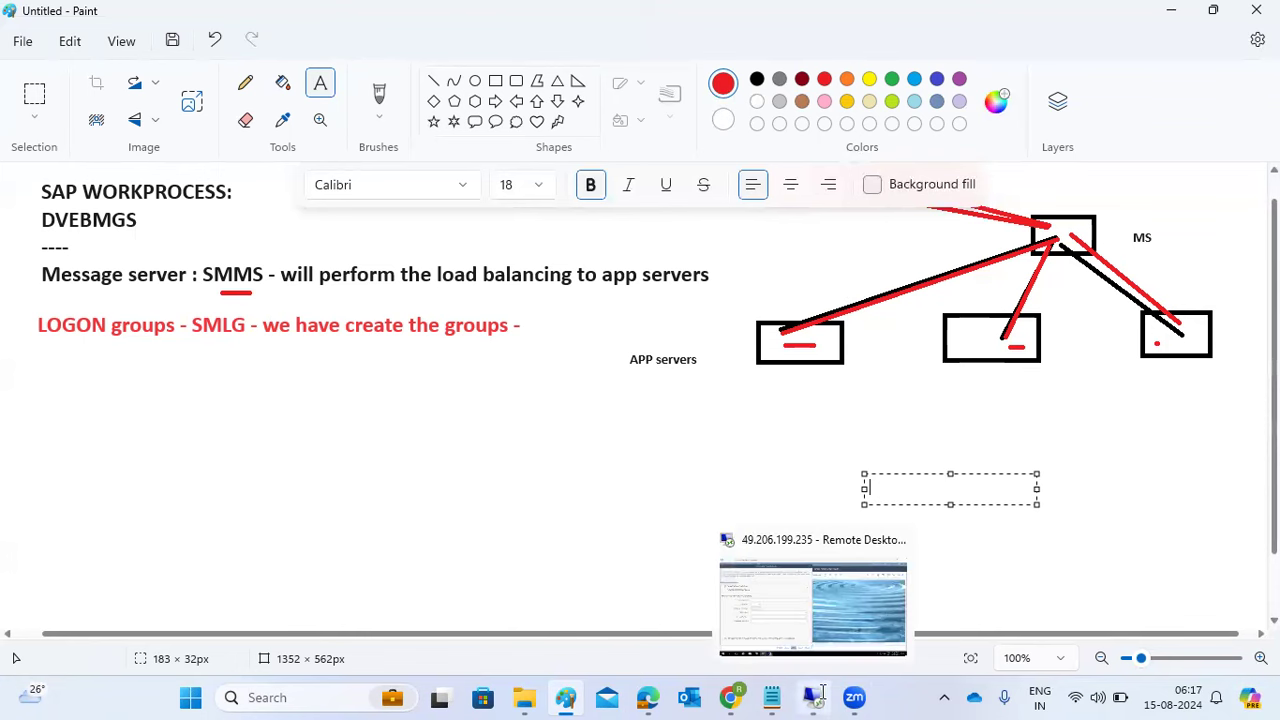
click(808, 615)
click(231, 288)
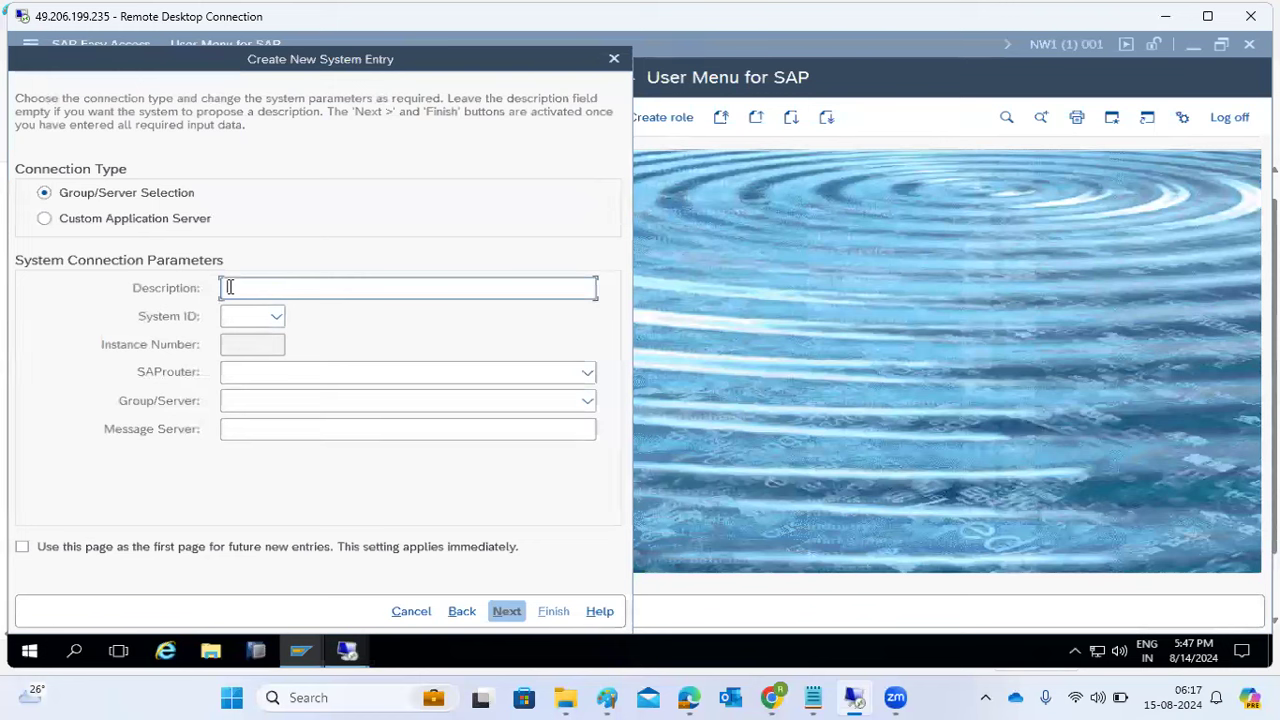
- Give the new entry description 'SAP NW1- GROUPS', System ID NW1 and message server KPONLINE:3601
text(SAP NW1- GROUPS)
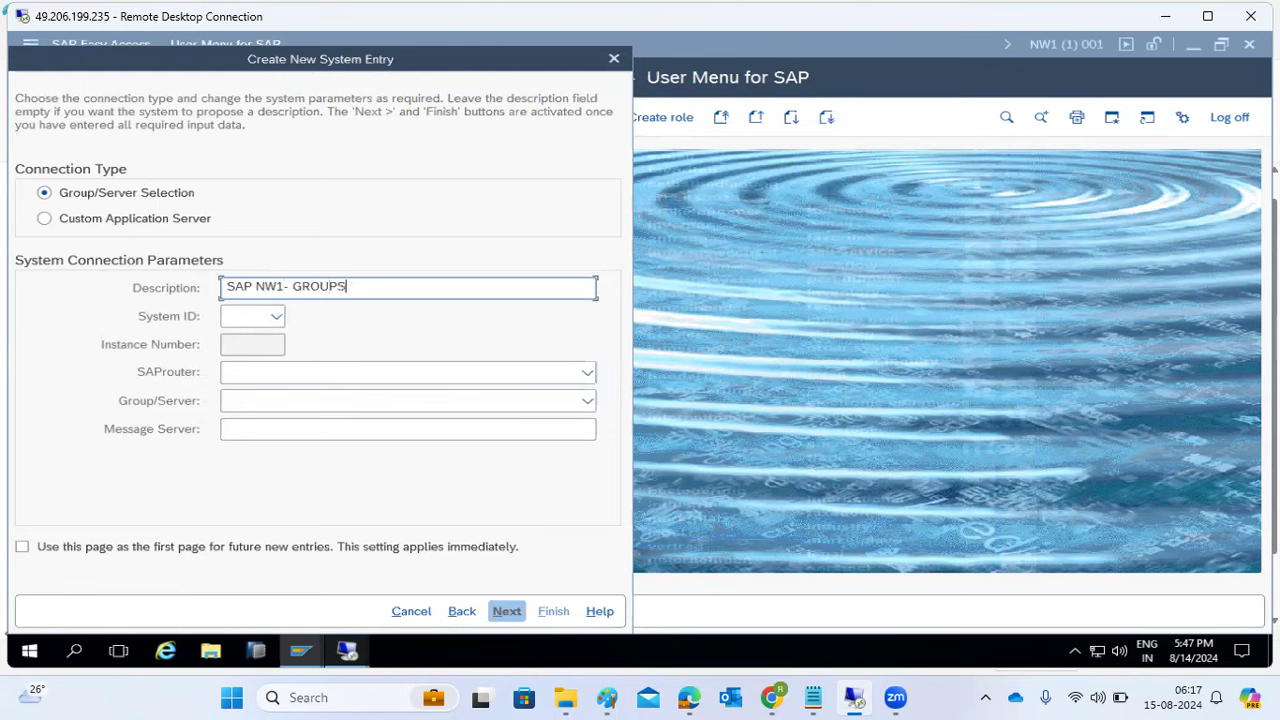
click(236, 315)
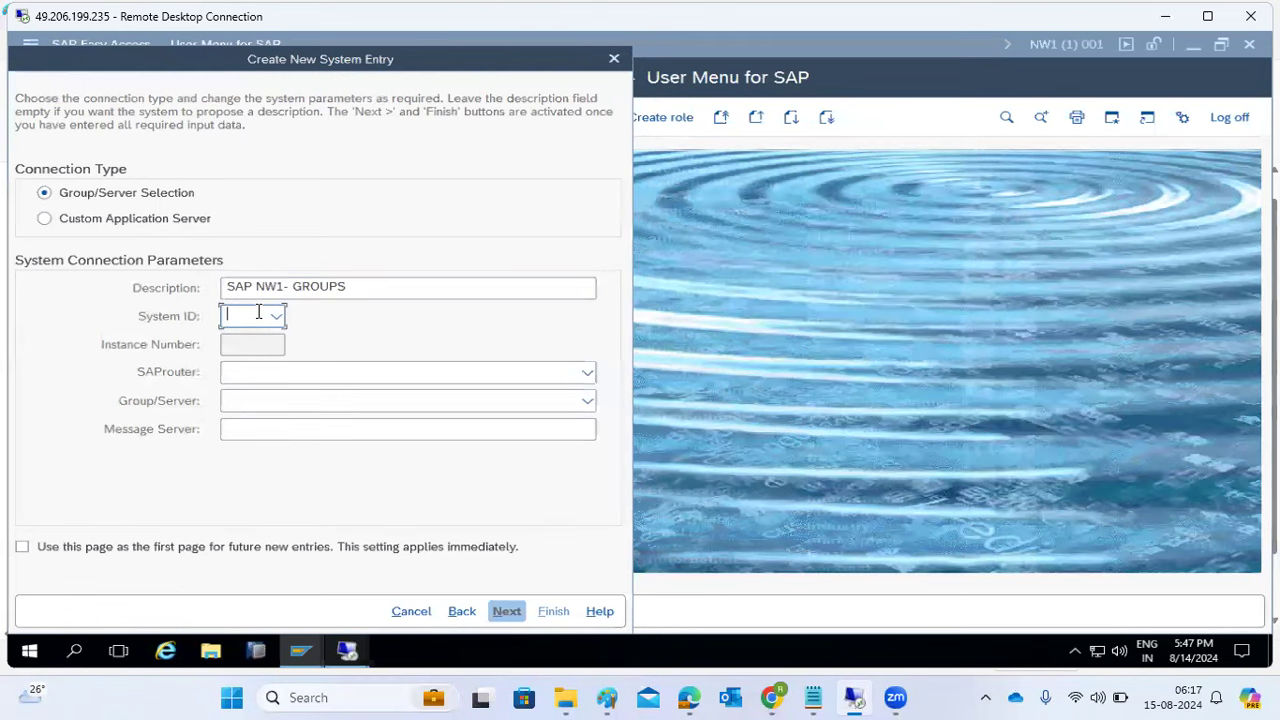
text(NW1)
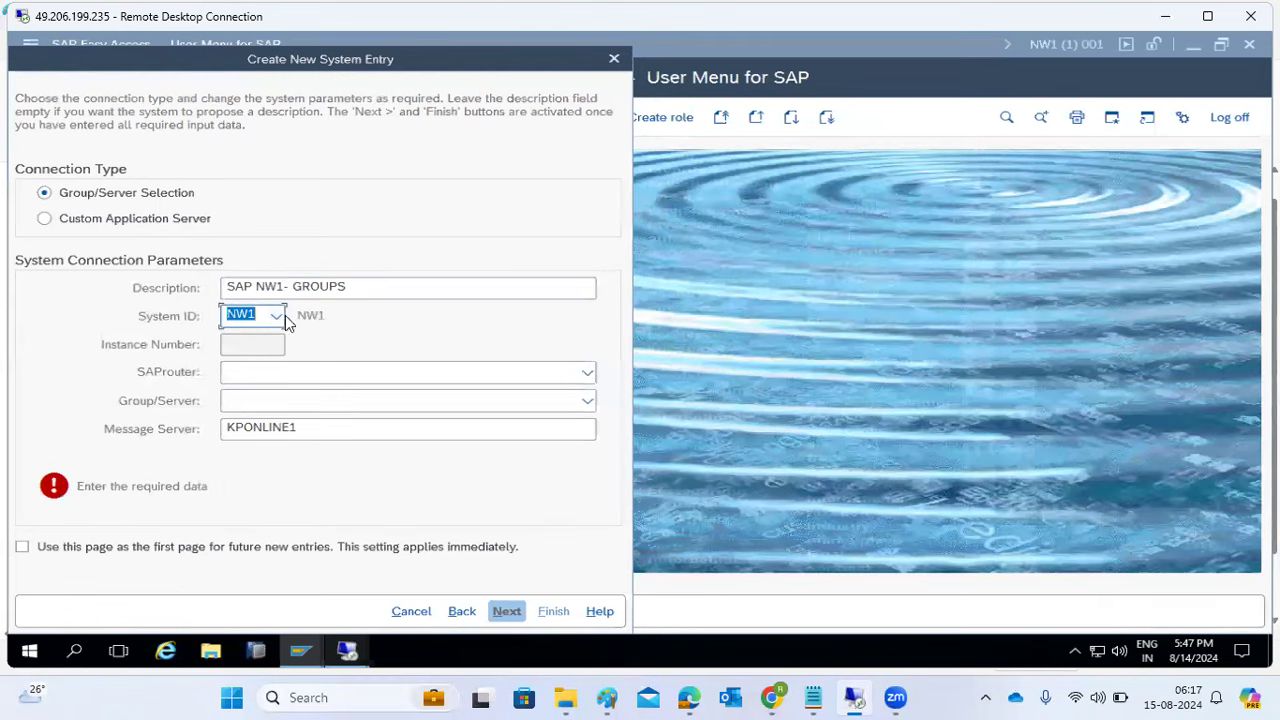
click(294, 430)
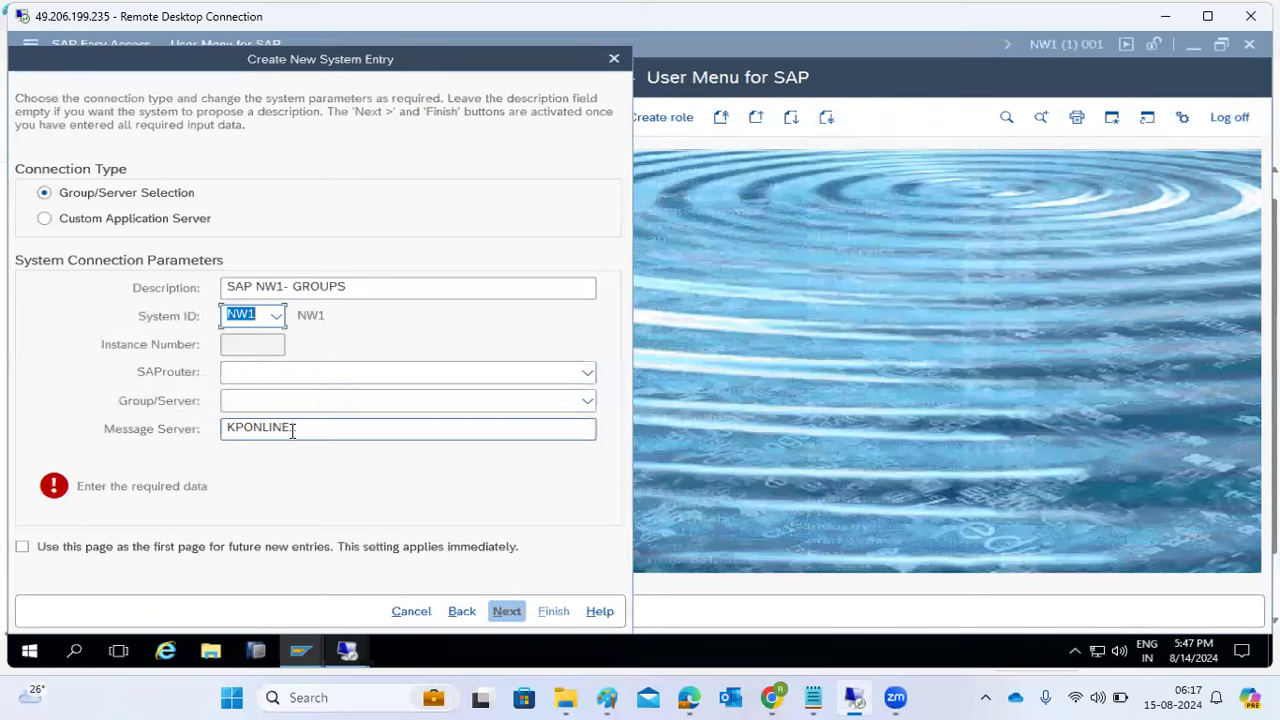
key(BackSpace)
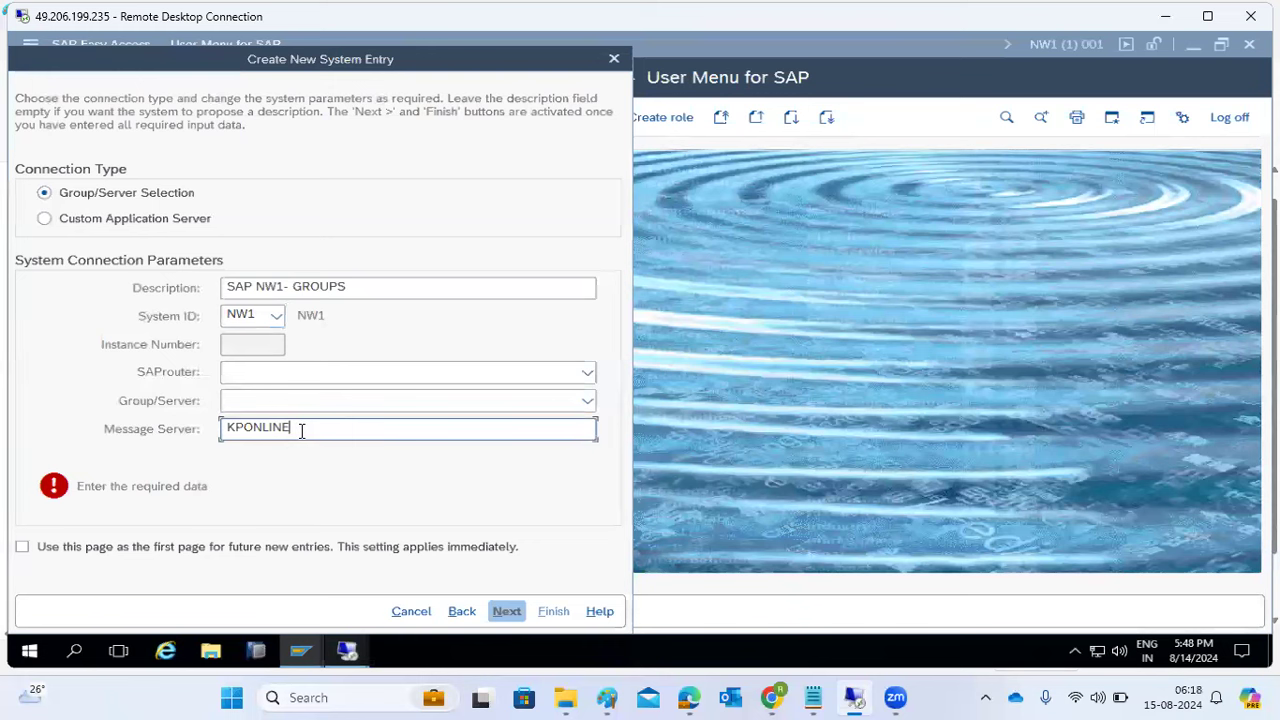
text(:3601)
mouse_move(349, 658)
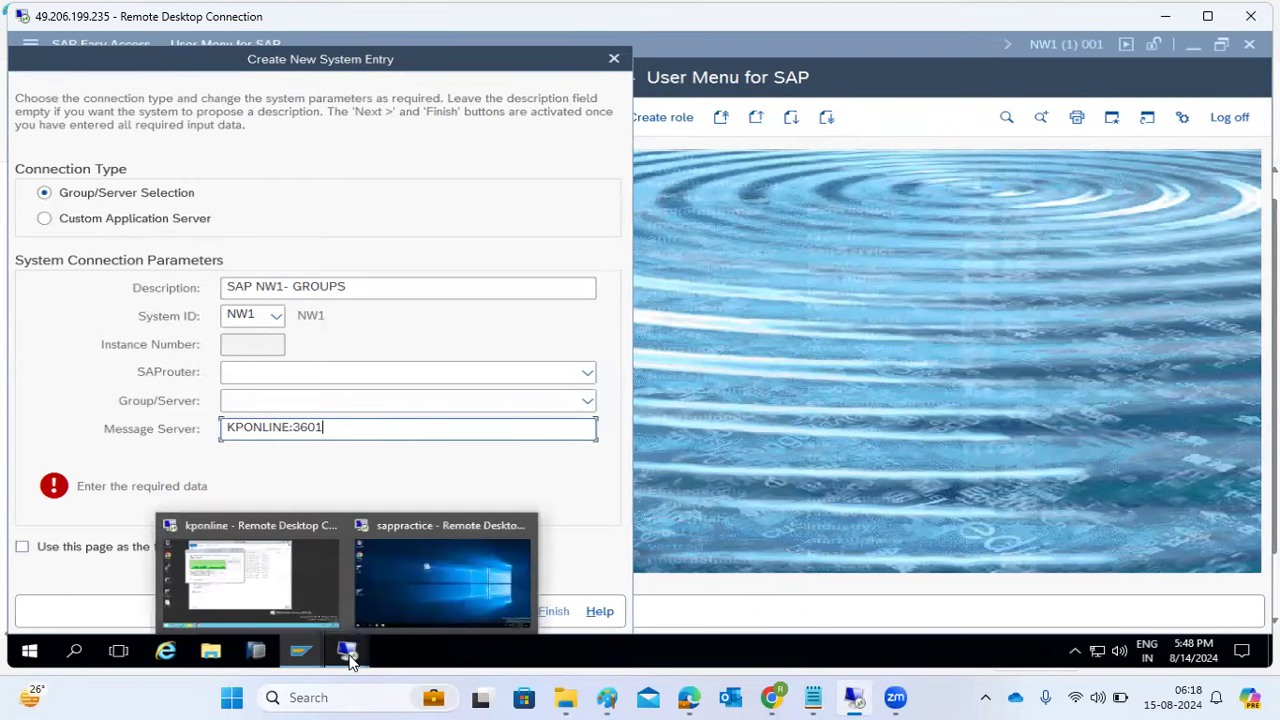
click(292, 585)
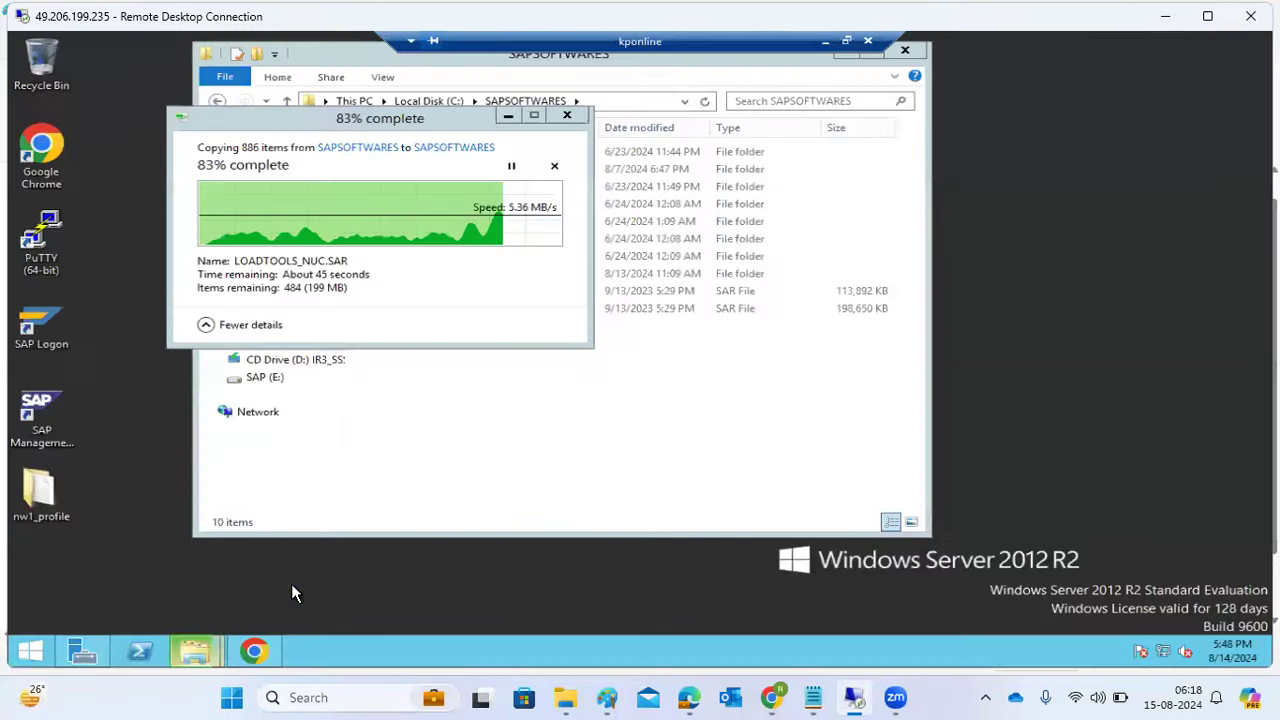
- Launch the SAP Management Console from its desktop shortcut, allowing it through User Account Control
click(29, 398)
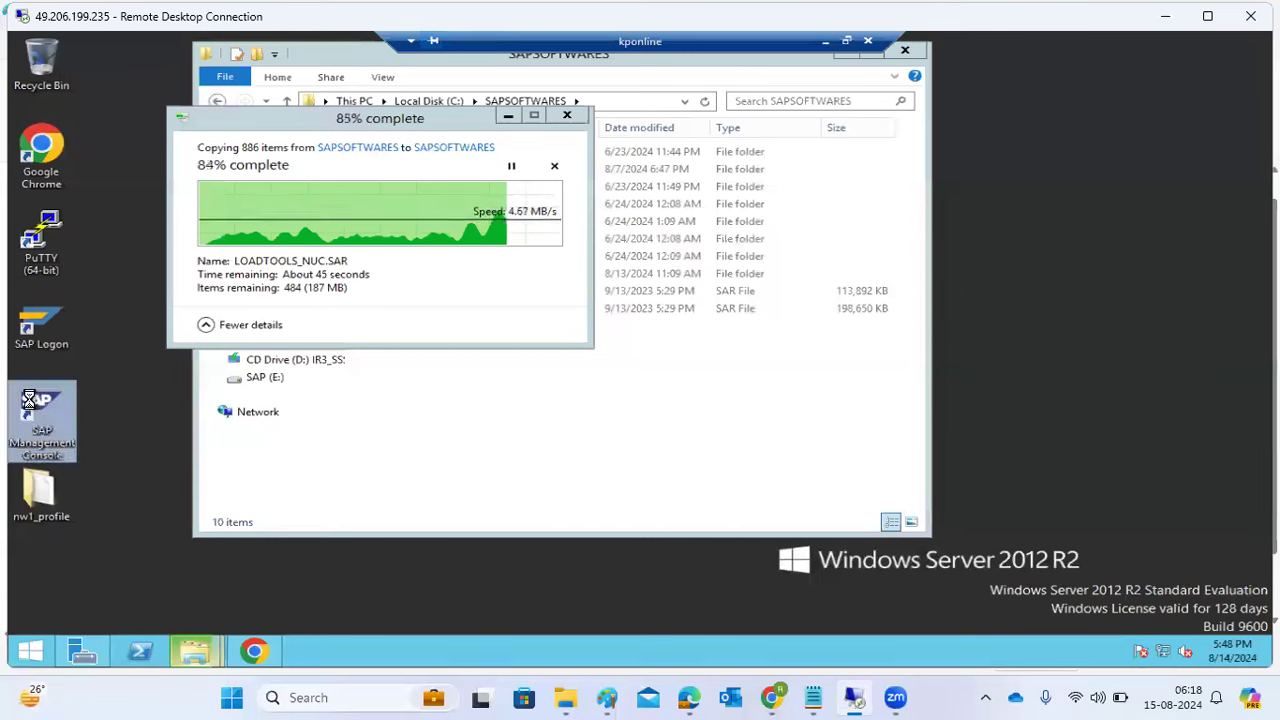
double_click(29, 398)
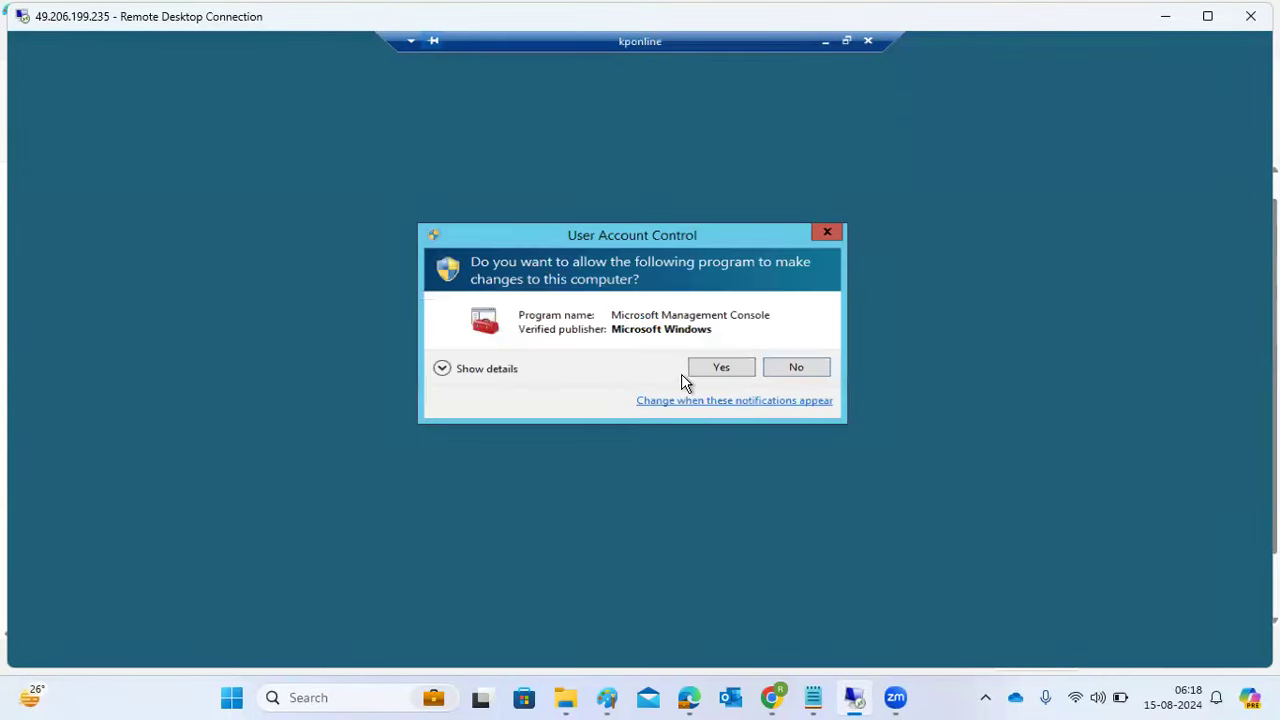
click(698, 370)
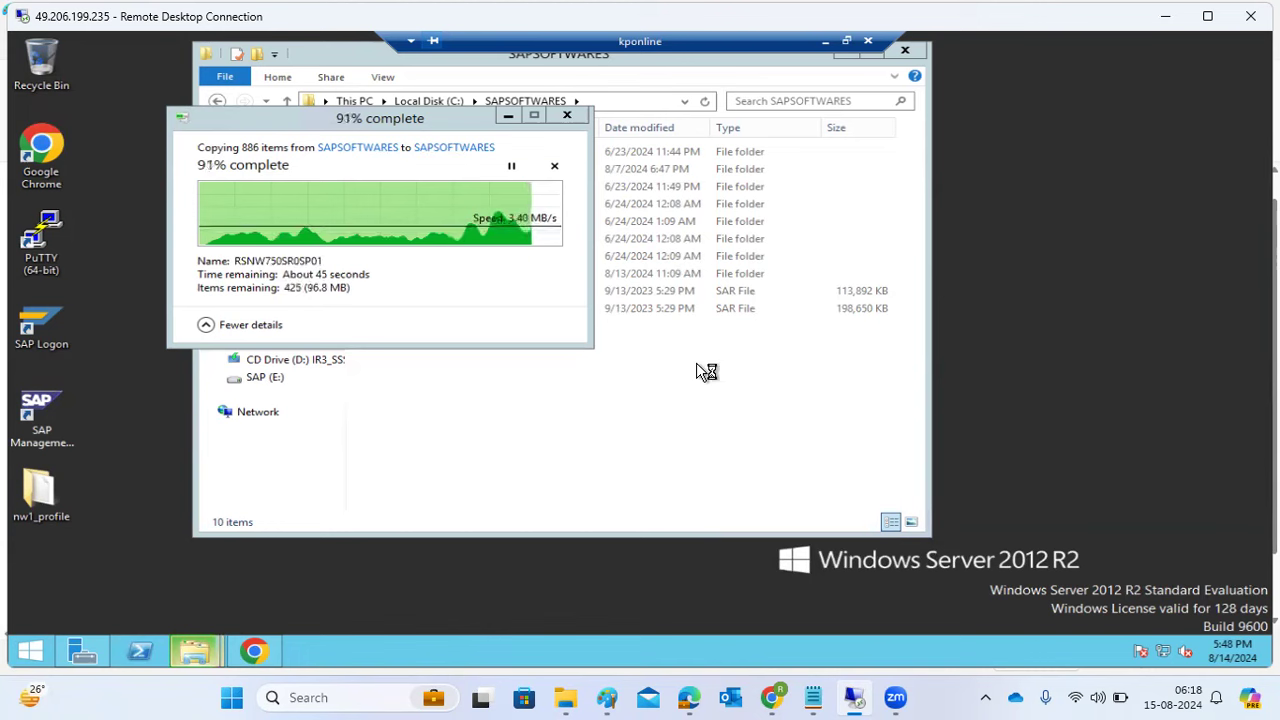
double_click(40, 405)
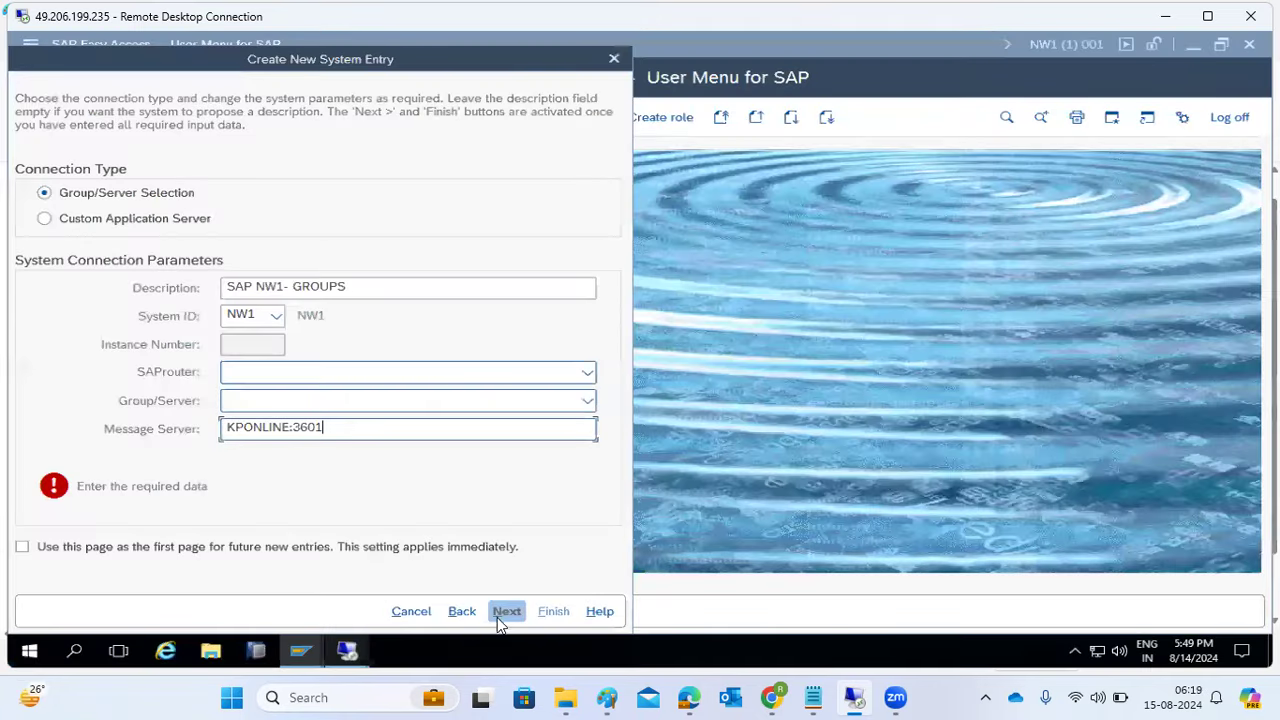
- Minimise all windows from the taskbar to show the desktop and its console shortcut
right_click(425, 660)
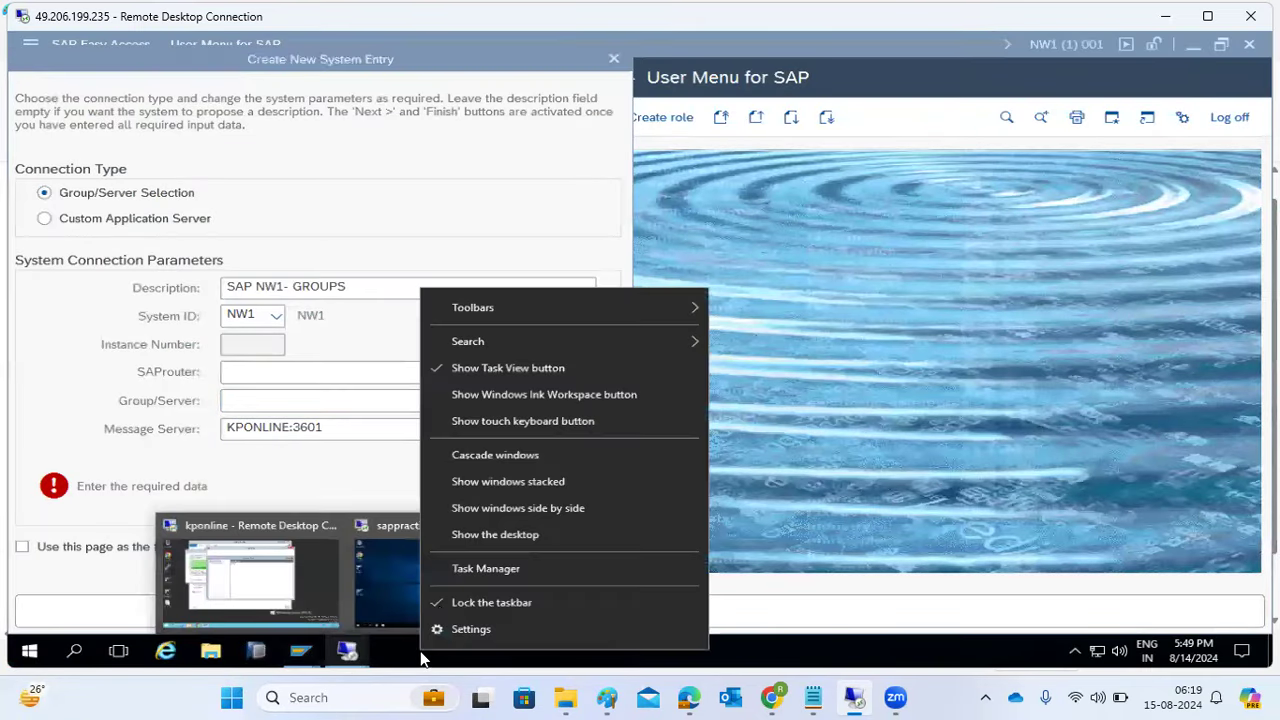
click(467, 535)
click(320, 232)
- Open the SAP Management Console and view the running processes of NW1's kponline 0 instance
double_click(320, 232)
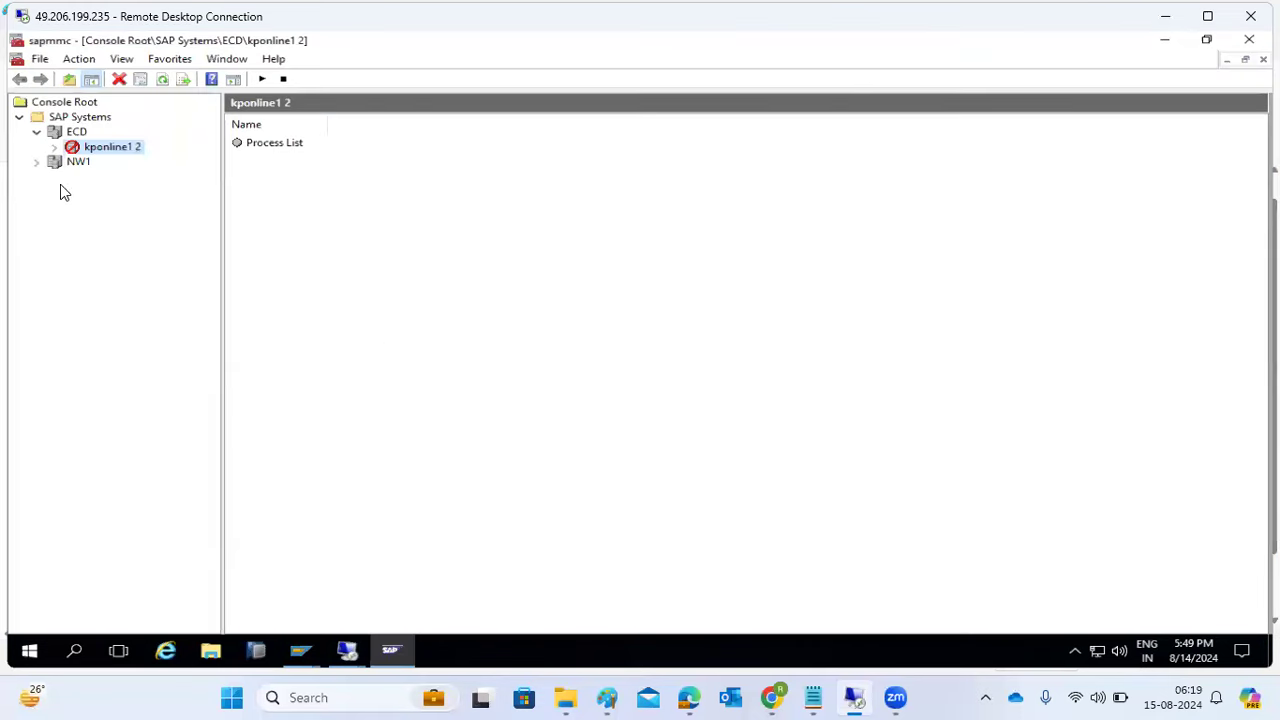
click(37, 162)
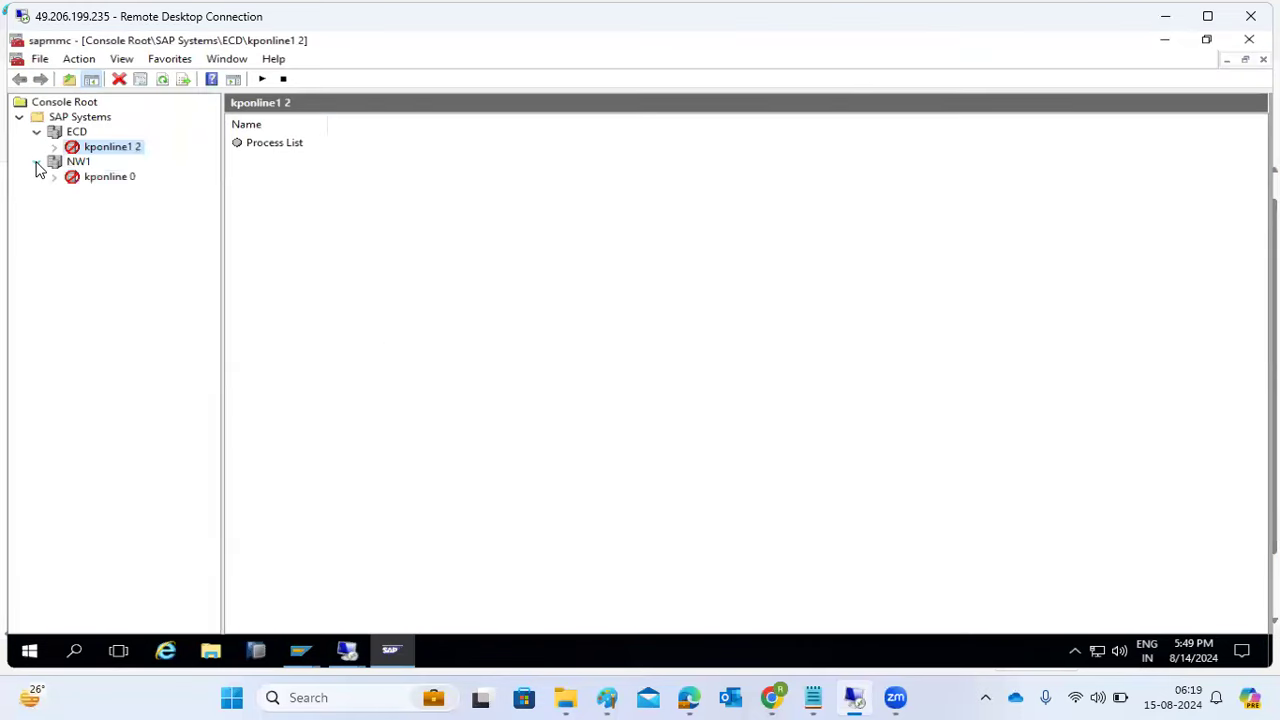
click(110, 177)
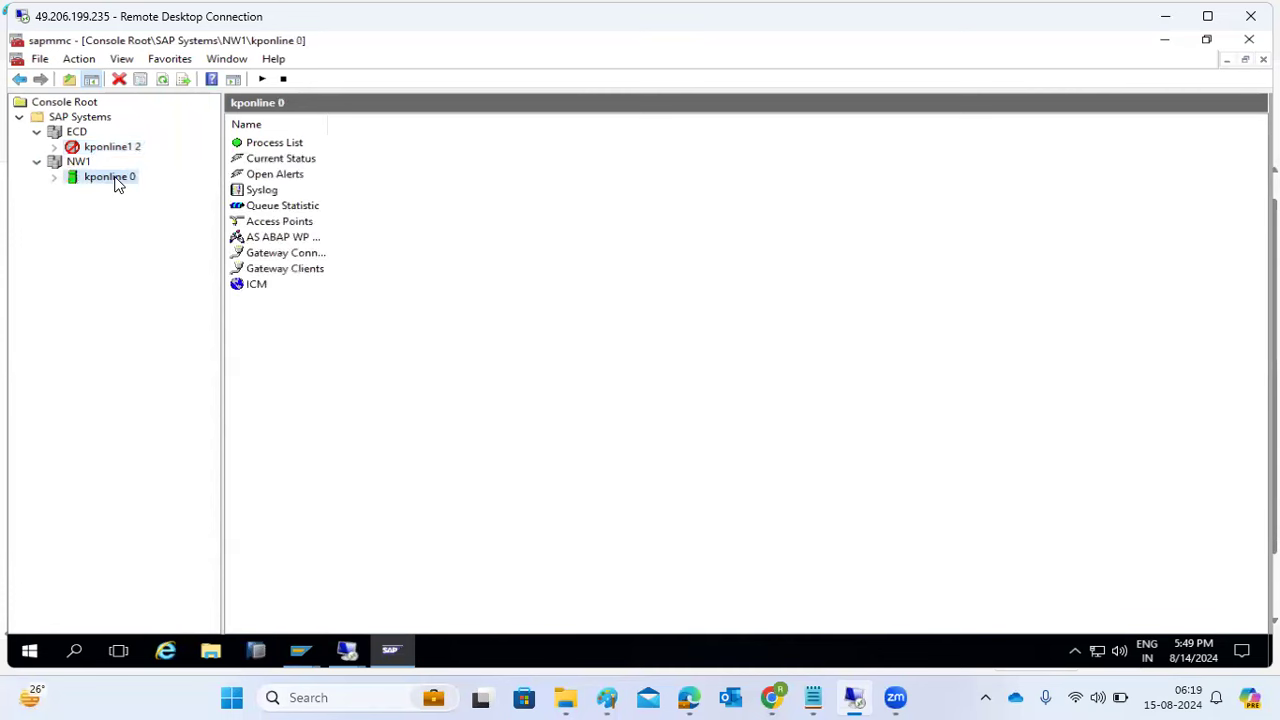
click(53, 178)
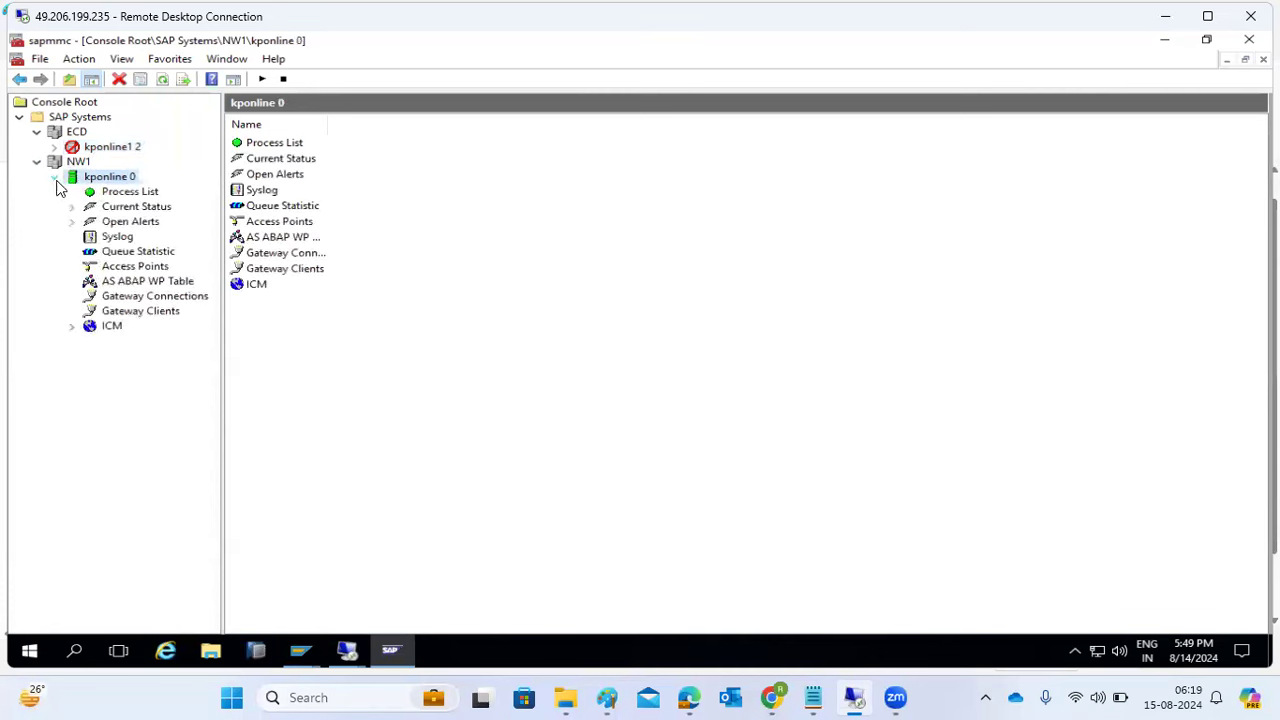
click(108, 197)
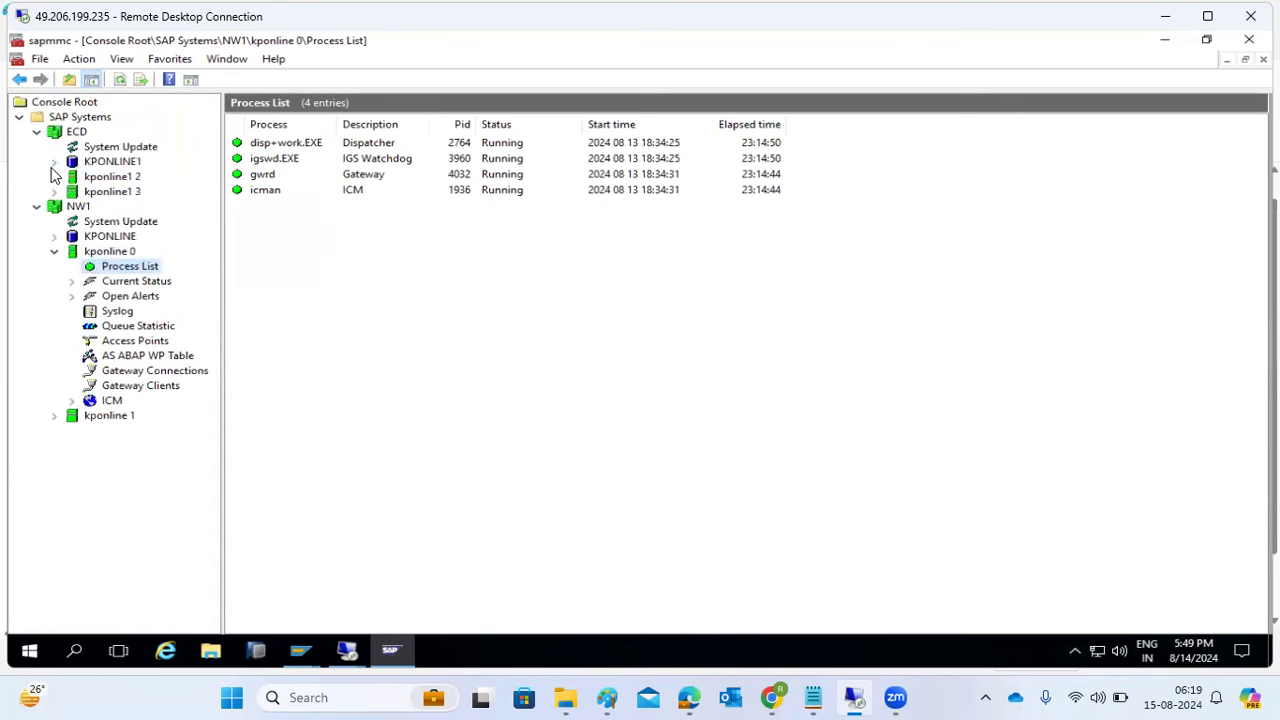
- Show the kponline 1 instance's contents, then return to the unfinished SAP Logon system entry
click(100, 420)
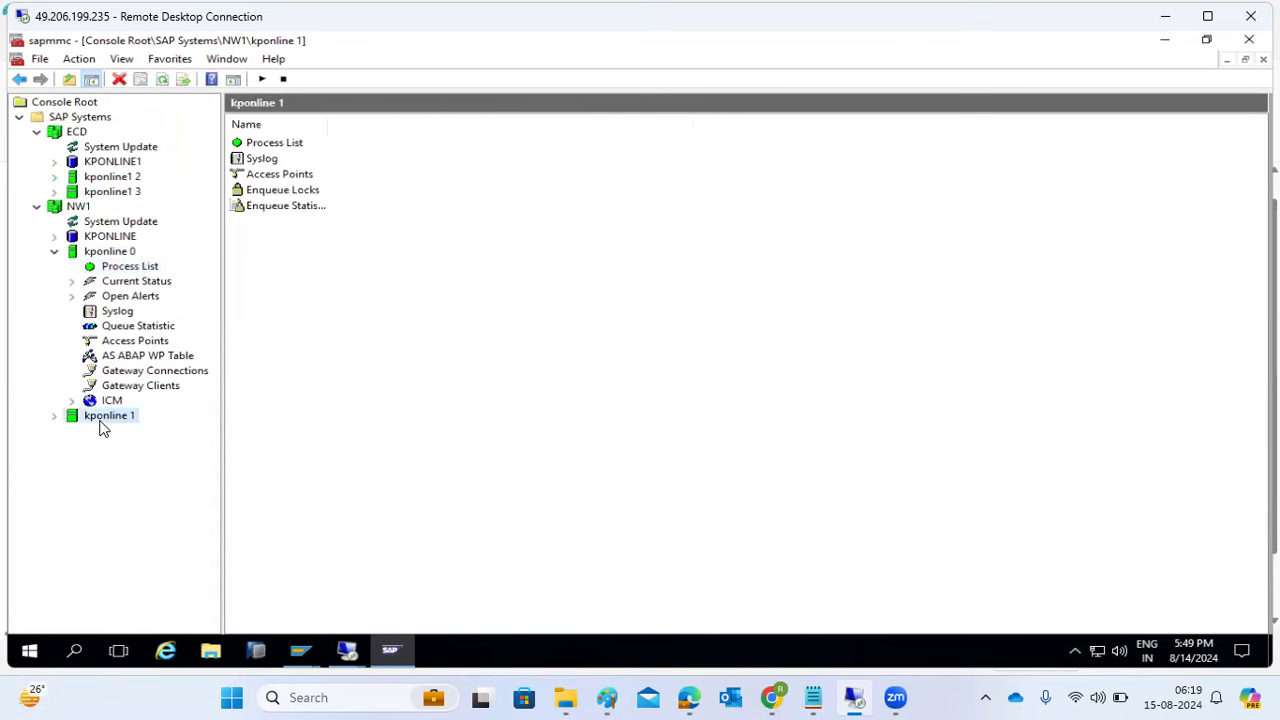
mouse_move(313, 655)
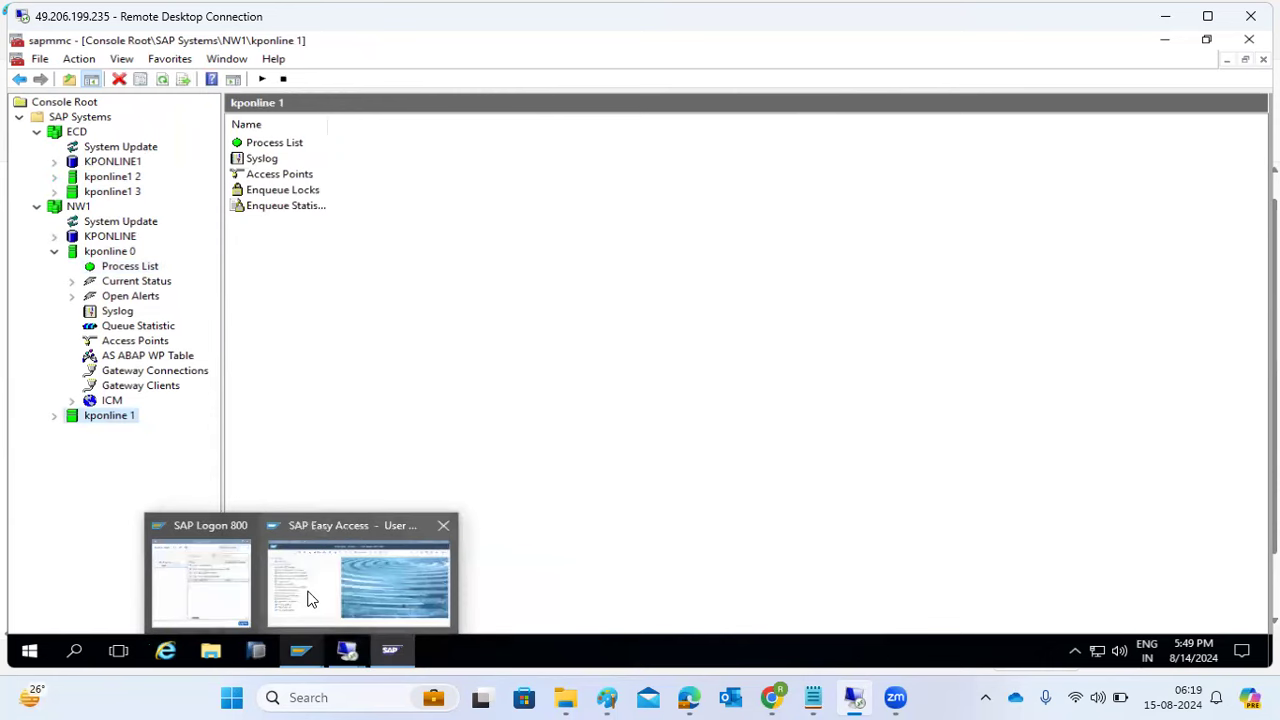
click(206, 583)
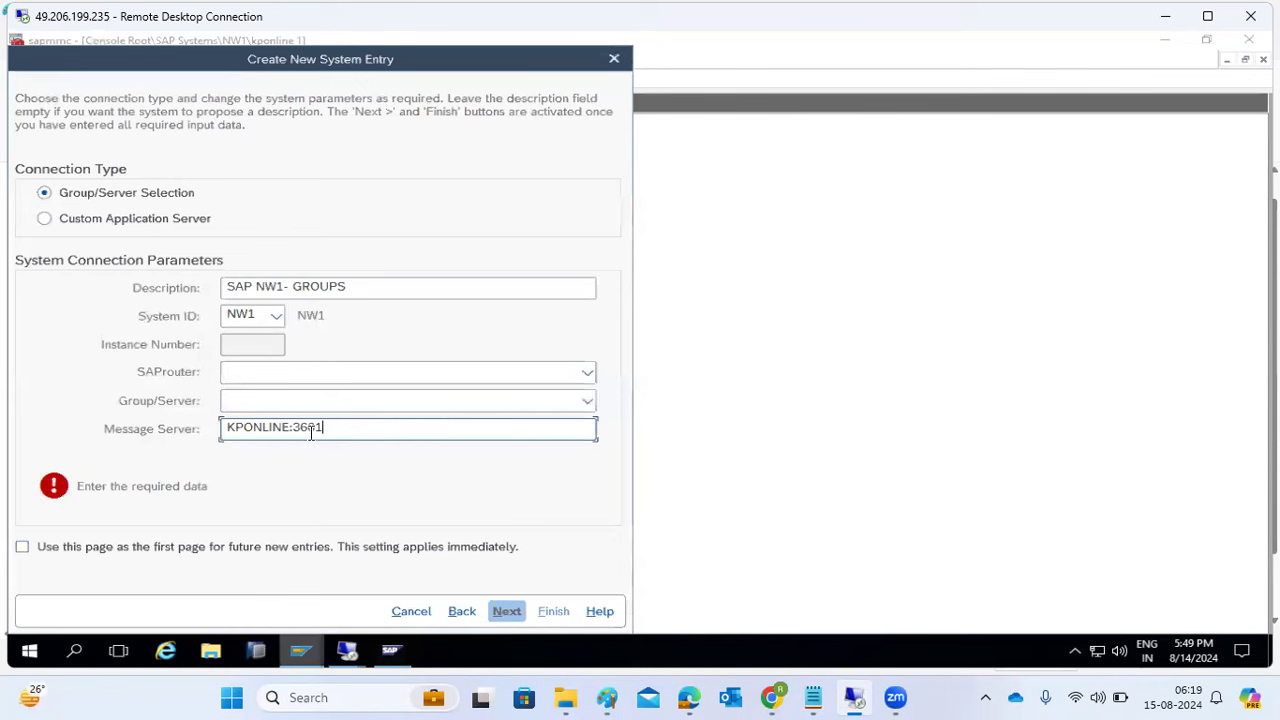
- Choose logon group PUBLIC and finish creating the NW1-GROUPS connection entry
drag(310, 432, 327, 432)
click(588, 399)
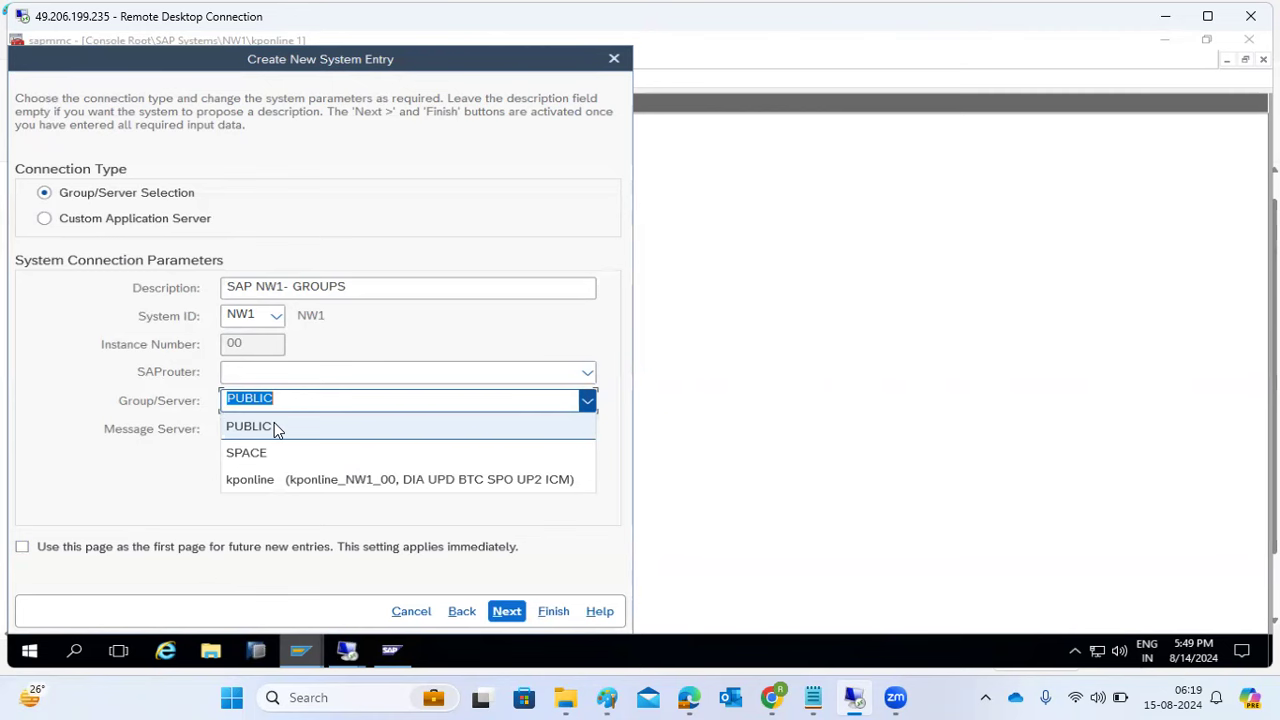
click(274, 424)
click(505, 611)
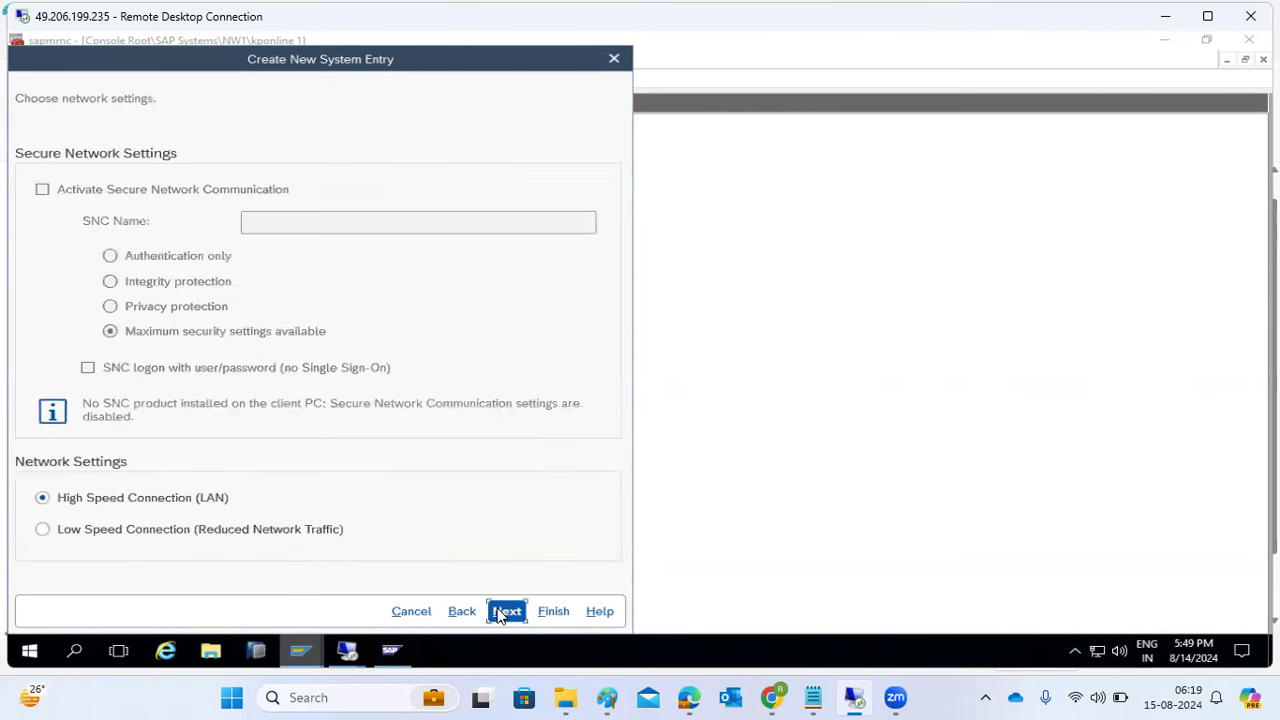
click(505, 612)
click(548, 612)
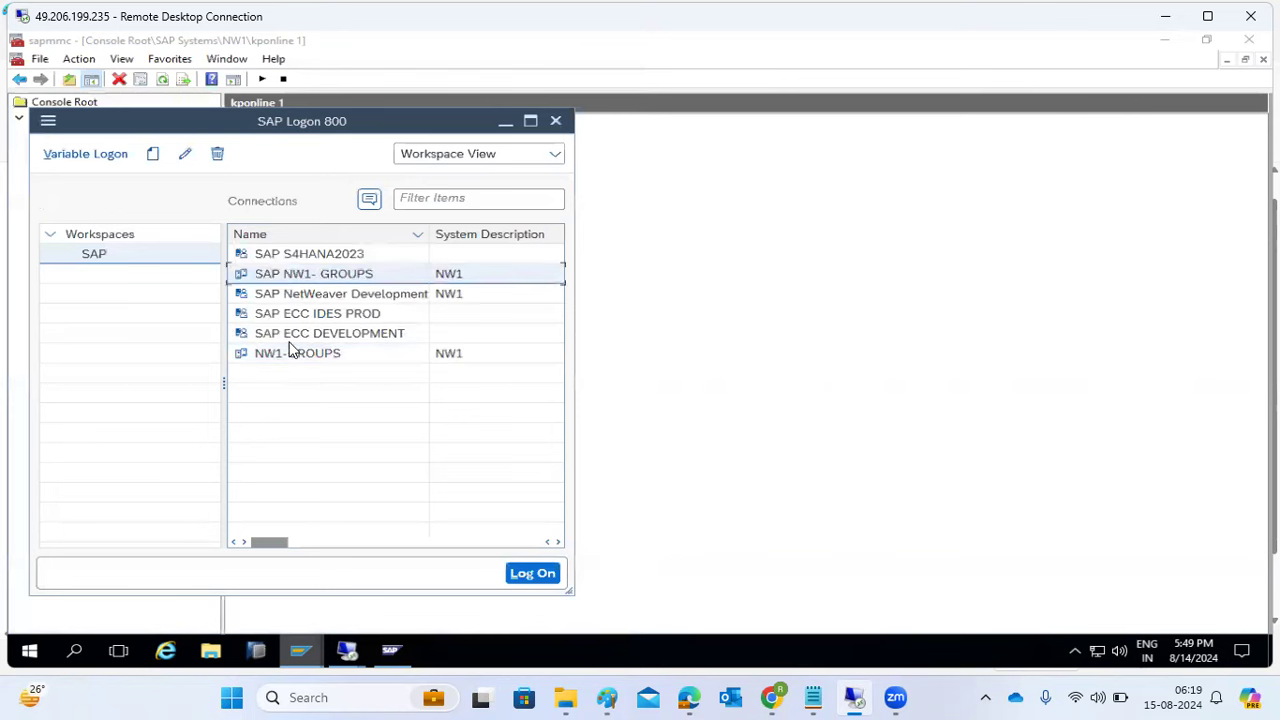
- Try logging on with NW1-GROUPS, dismiss the logon balancing error, and draw a Paint text box
double_click(270, 272)
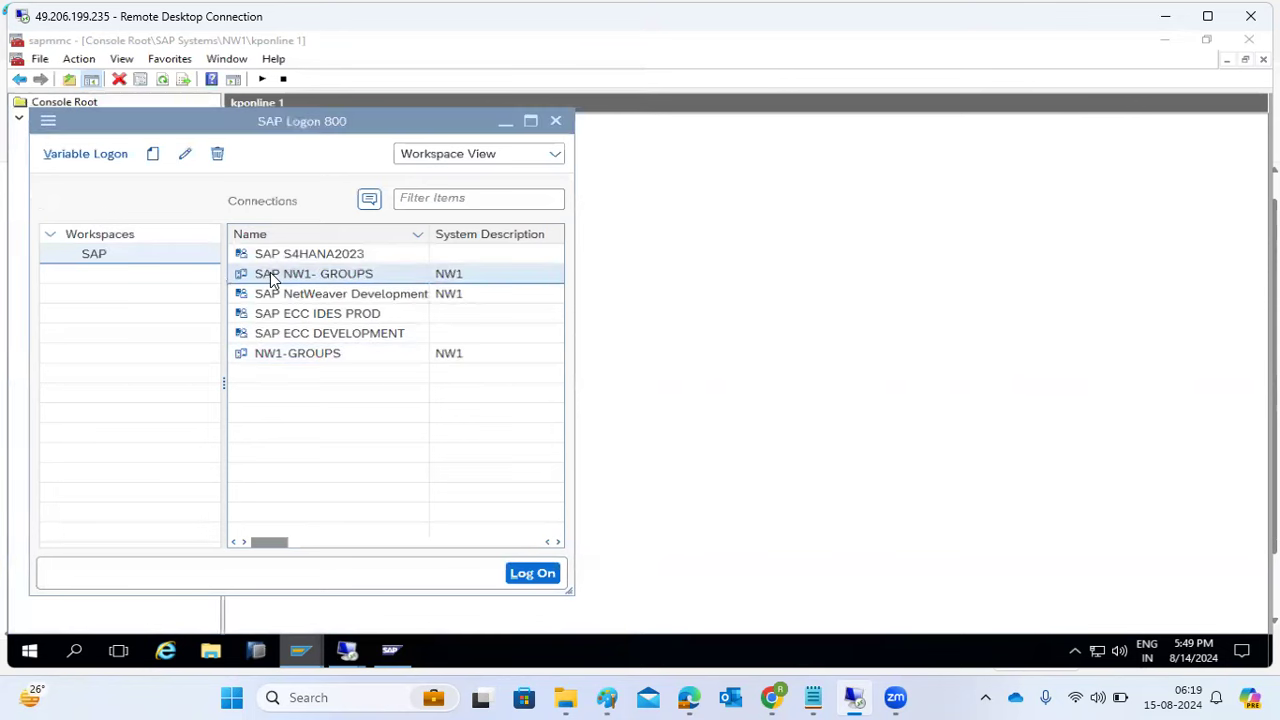
click(1229, 118)
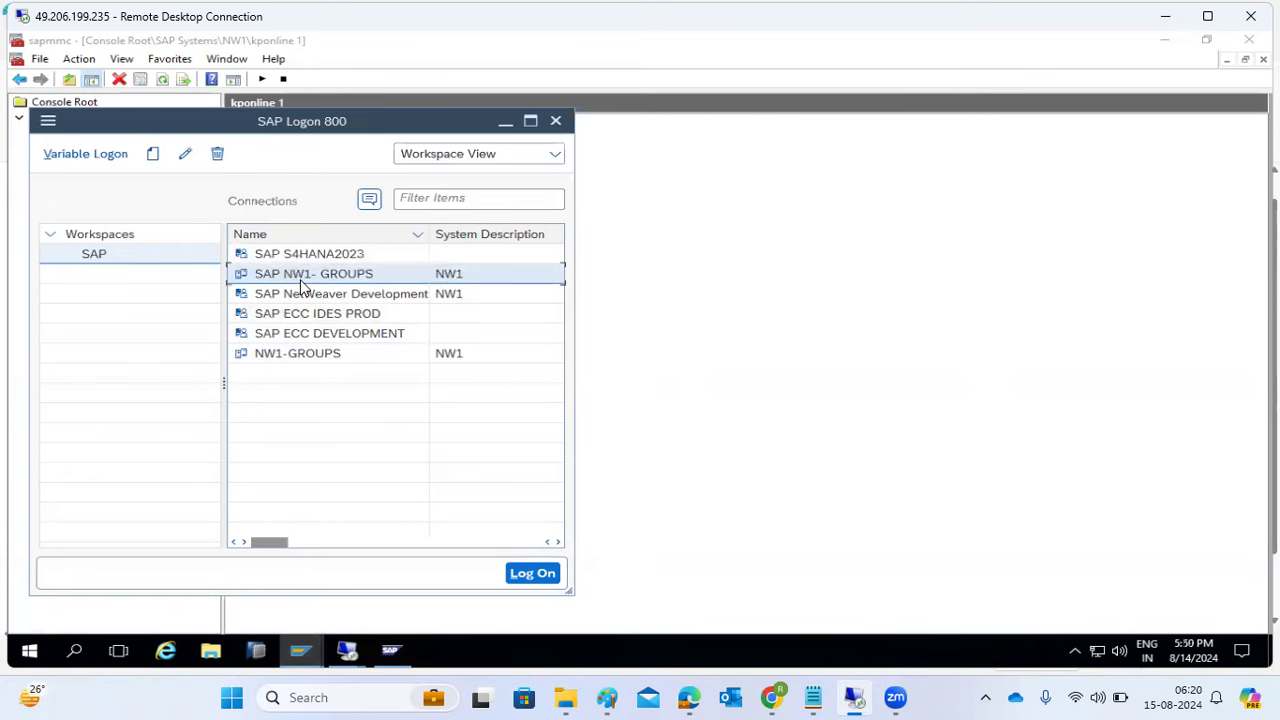
double_click(300, 354)
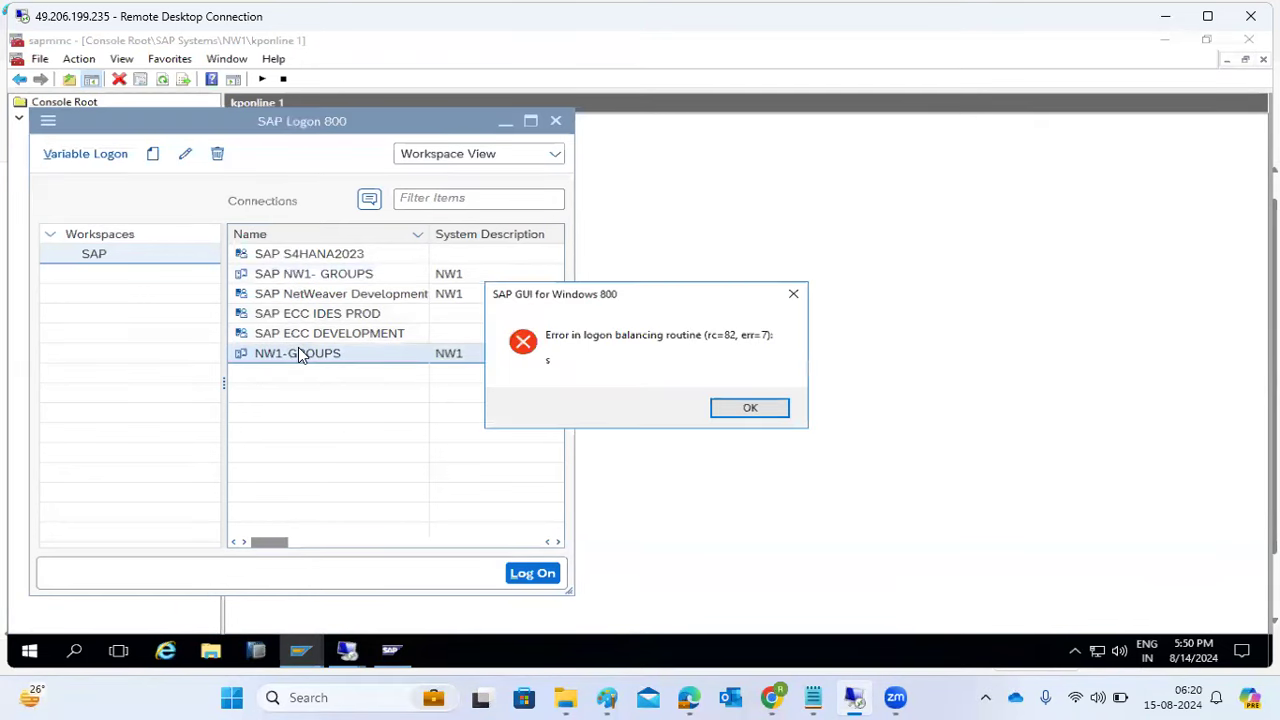
click(752, 408)
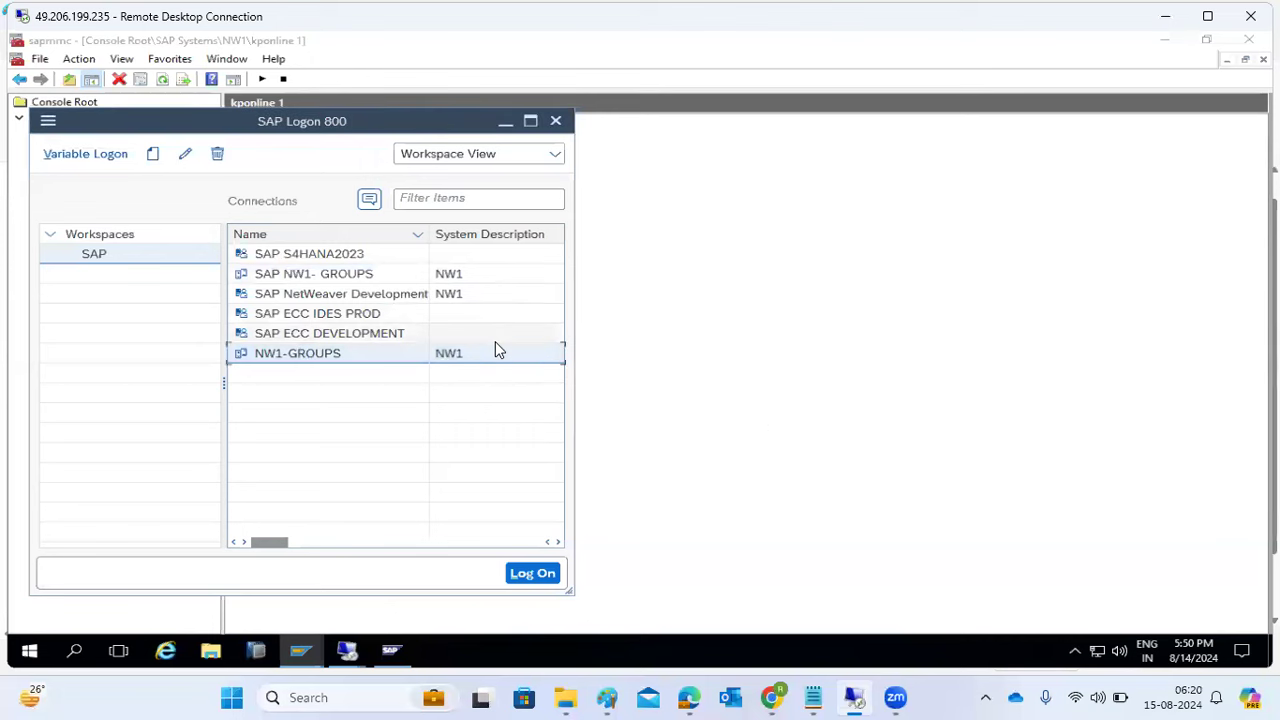
click(607, 697)
drag(138, 355, 510, 591)
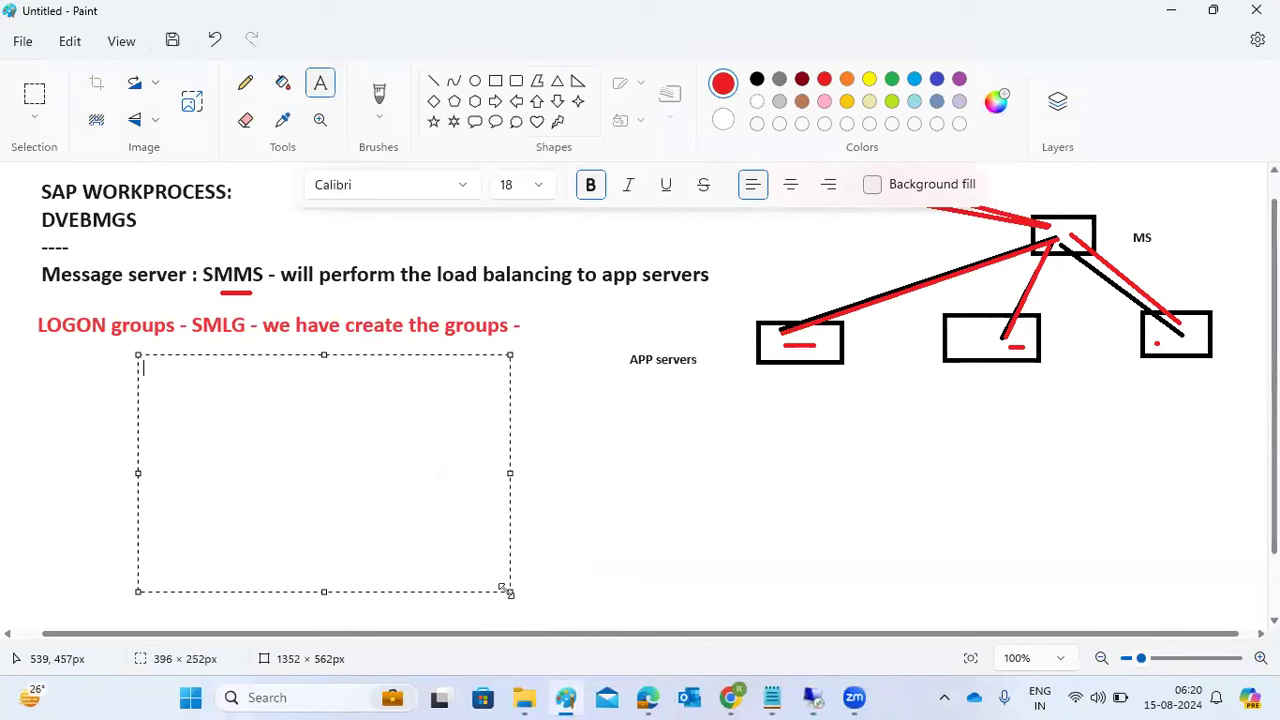
- Type the port lines 32, 33 and 36 with <IN> suffixes in the text box
text(32)
key(Return)
text(33)
key(Return)
text(36)
key(Up)
key(Up)
text(<IN>)
key(Down)
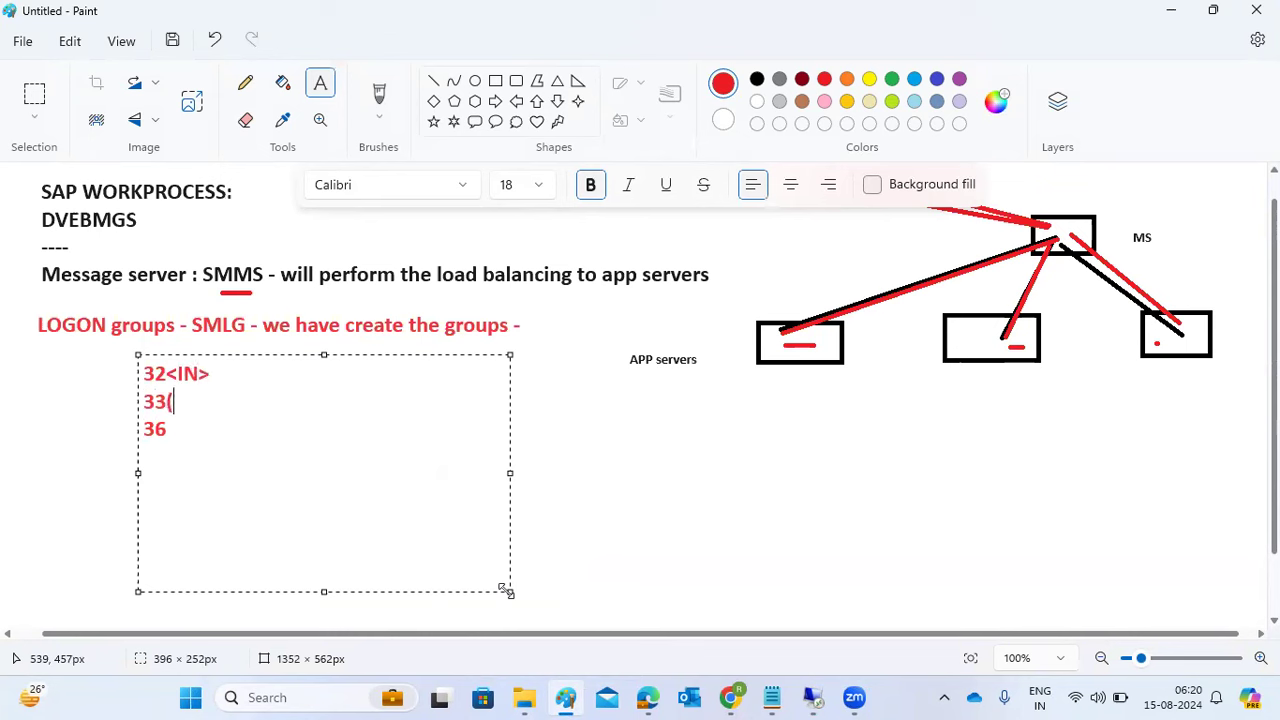
text(<IN.)
key(Down)
text(<IN)
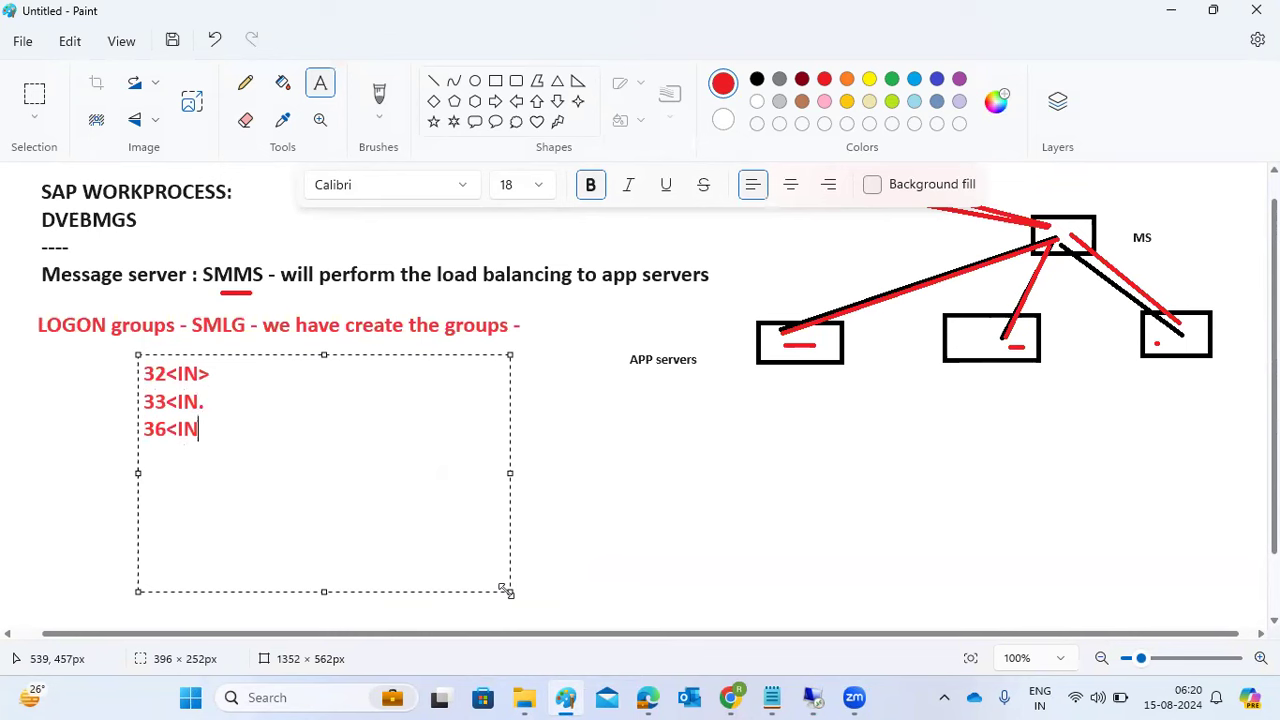
text(.)
- Label the three port lines as Disp, Gateway and Msg server
key(Up)
key(Up)
text(- D)
key(Down)
text(-G)
key(Down)
text(-M)
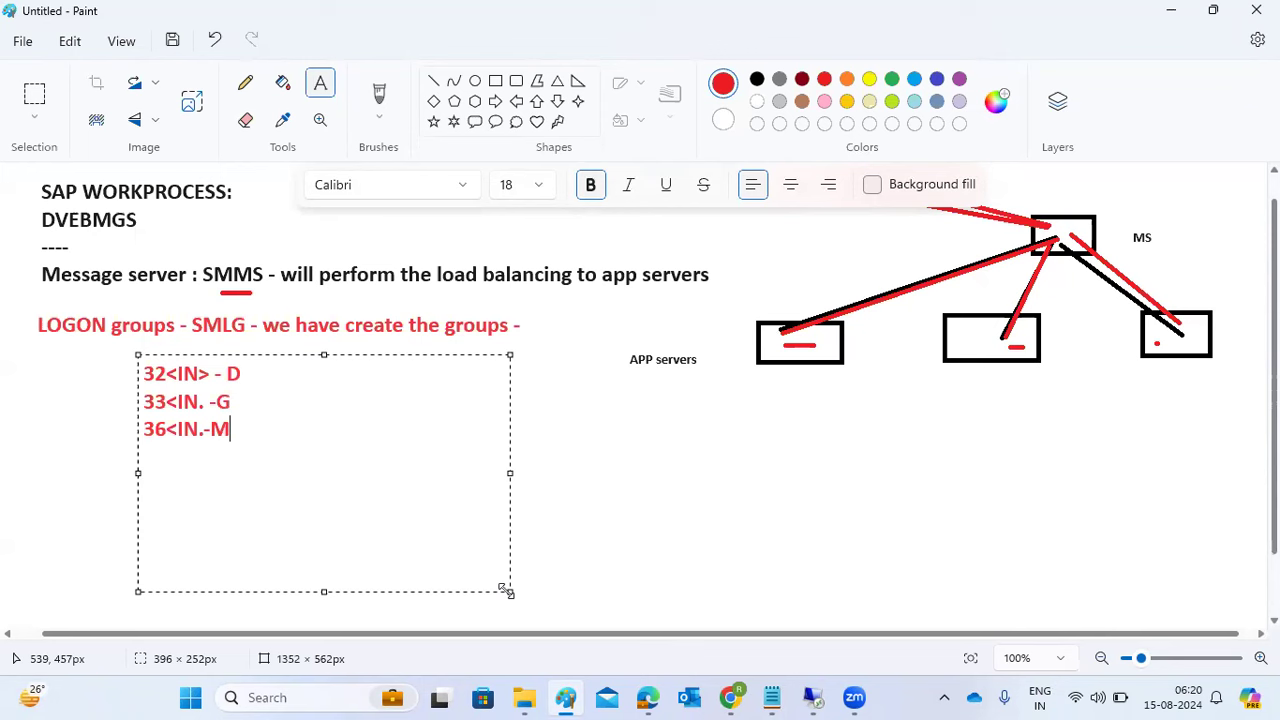
click(269, 378)
text(isp)
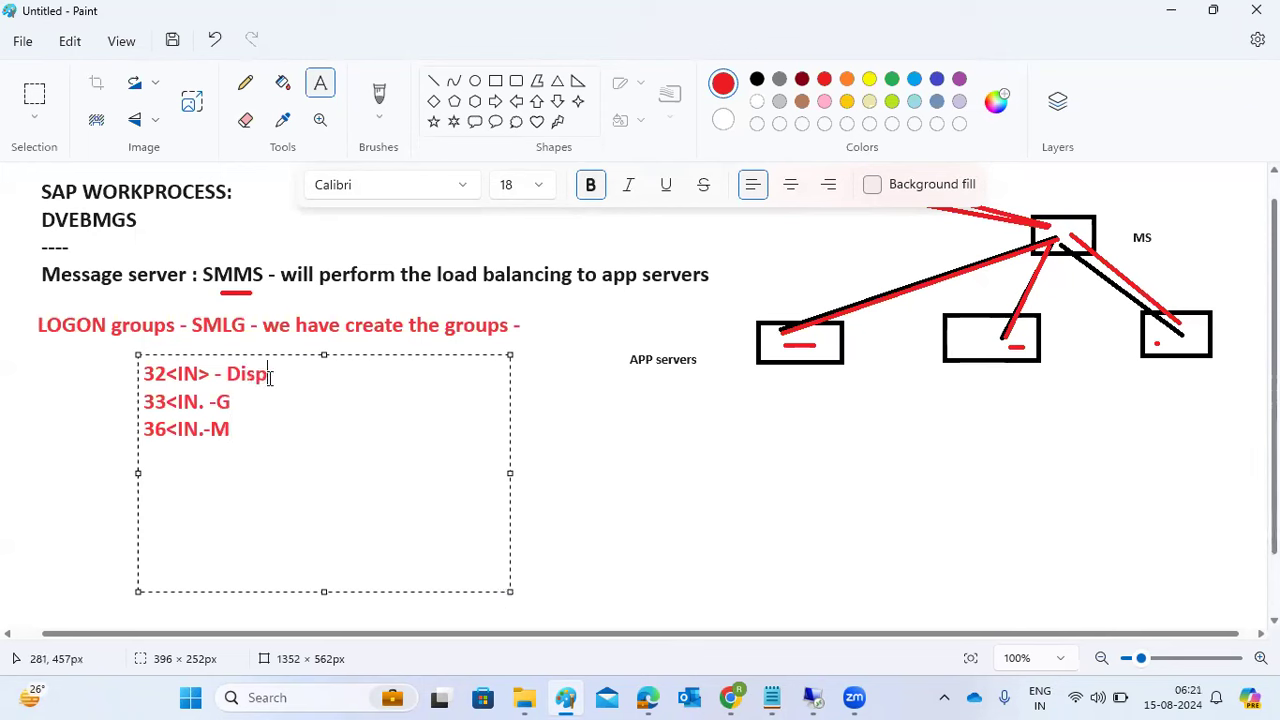
key(Right)
click(270, 393)
text(ateway)
key(Down)
text(sg server)
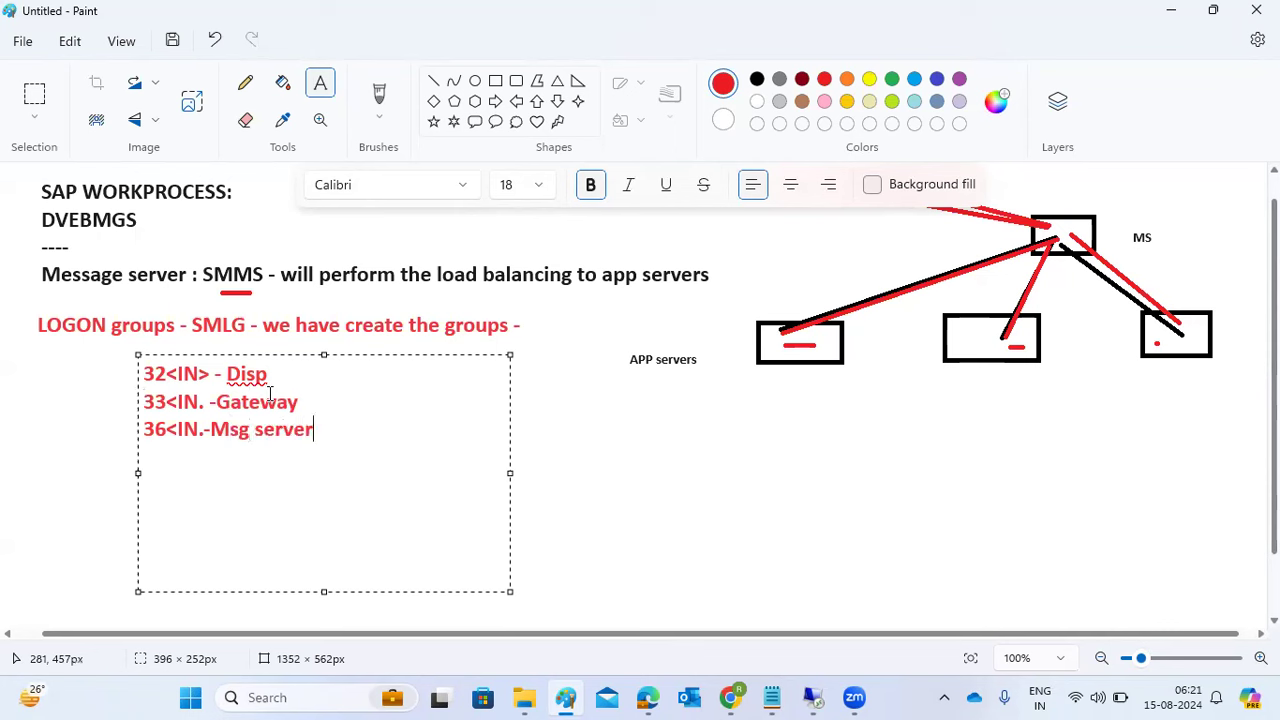
- Select the note's text, then return to the remote desktop with SAP Logon
drag(320, 429, 138, 377)
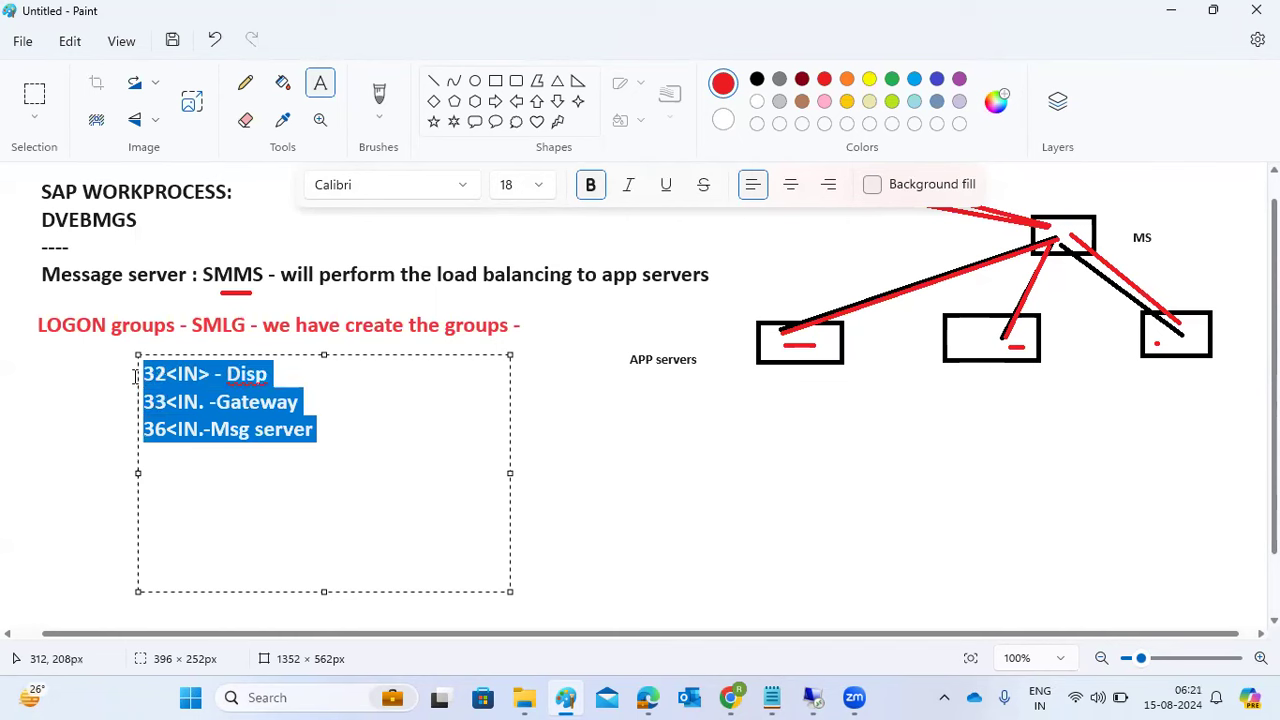
drag(318, 430, 140, 383)
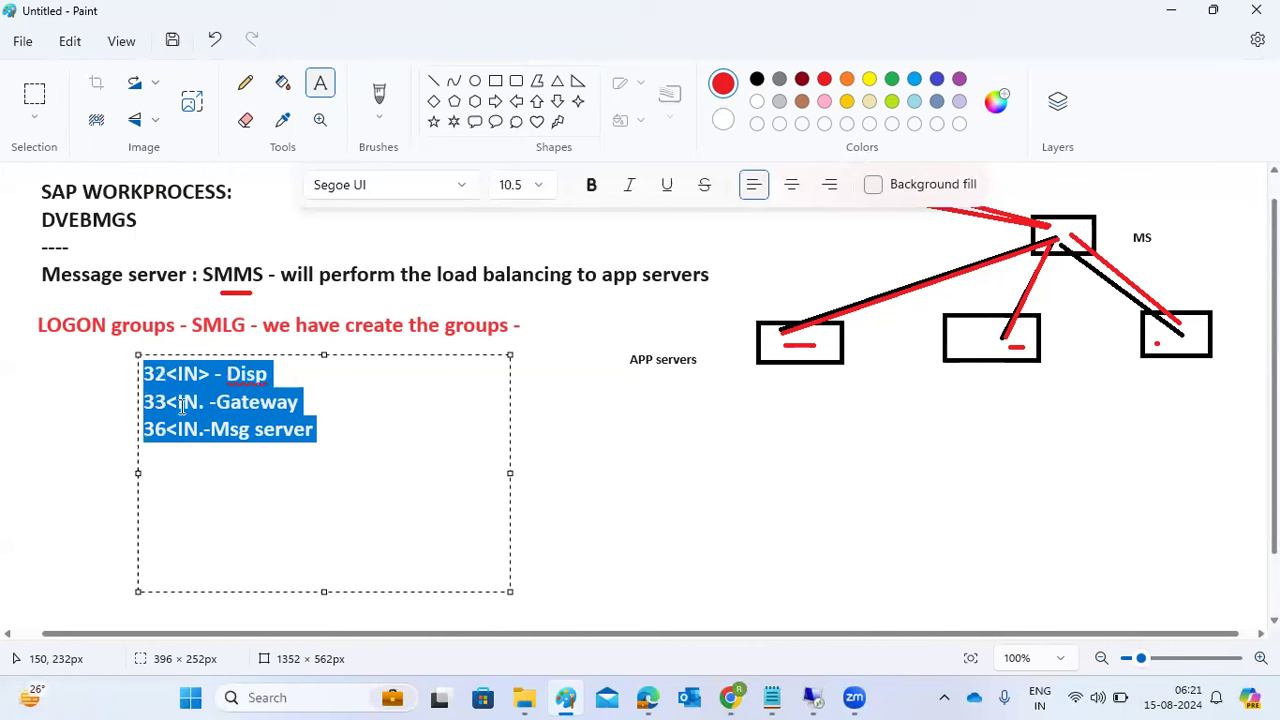
mouse_move(822, 698)
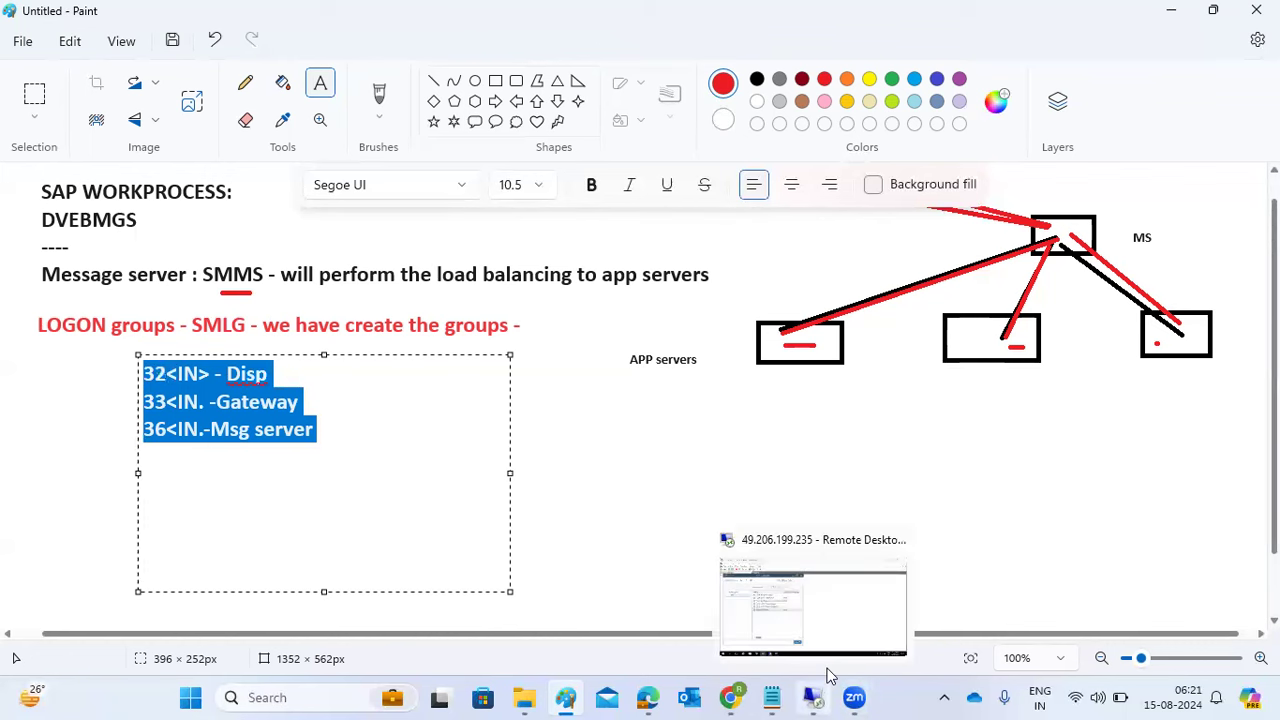
click(823, 602)
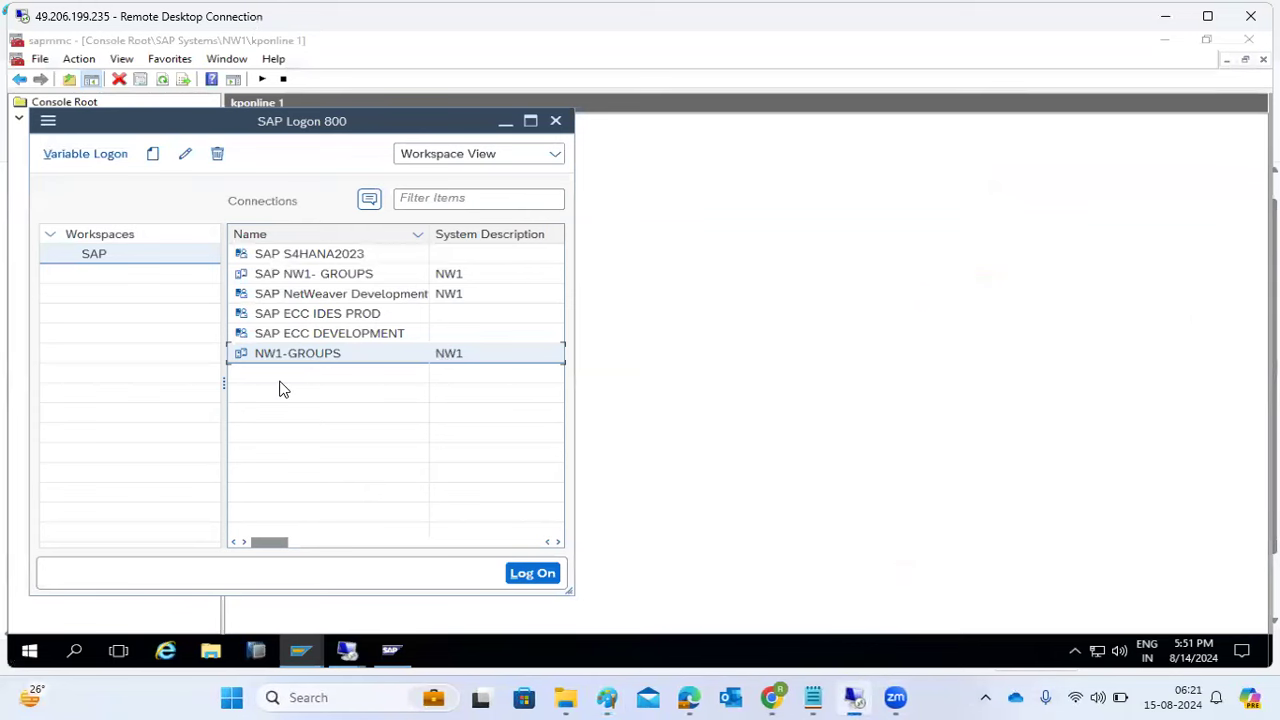
- Delete the NW1-GROUPS connection entry, leaving SAP NW1- GROUPS selected
right_click(313, 361)
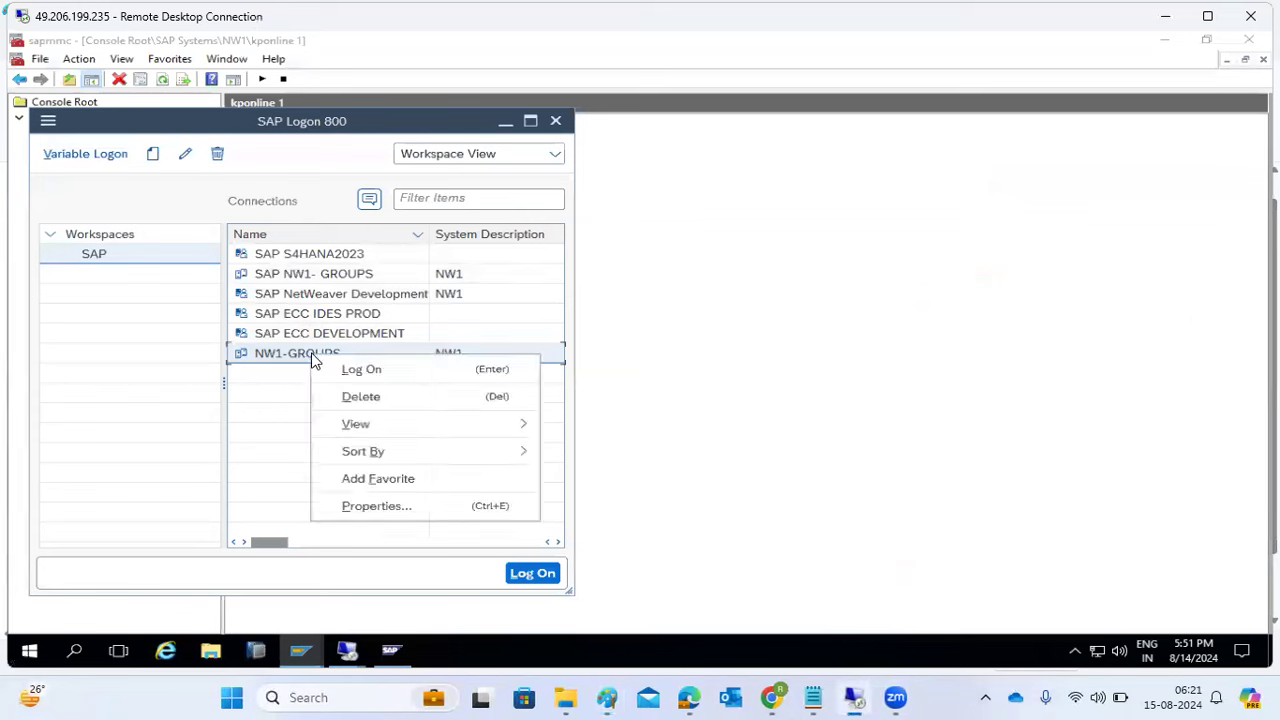
click(346, 398)
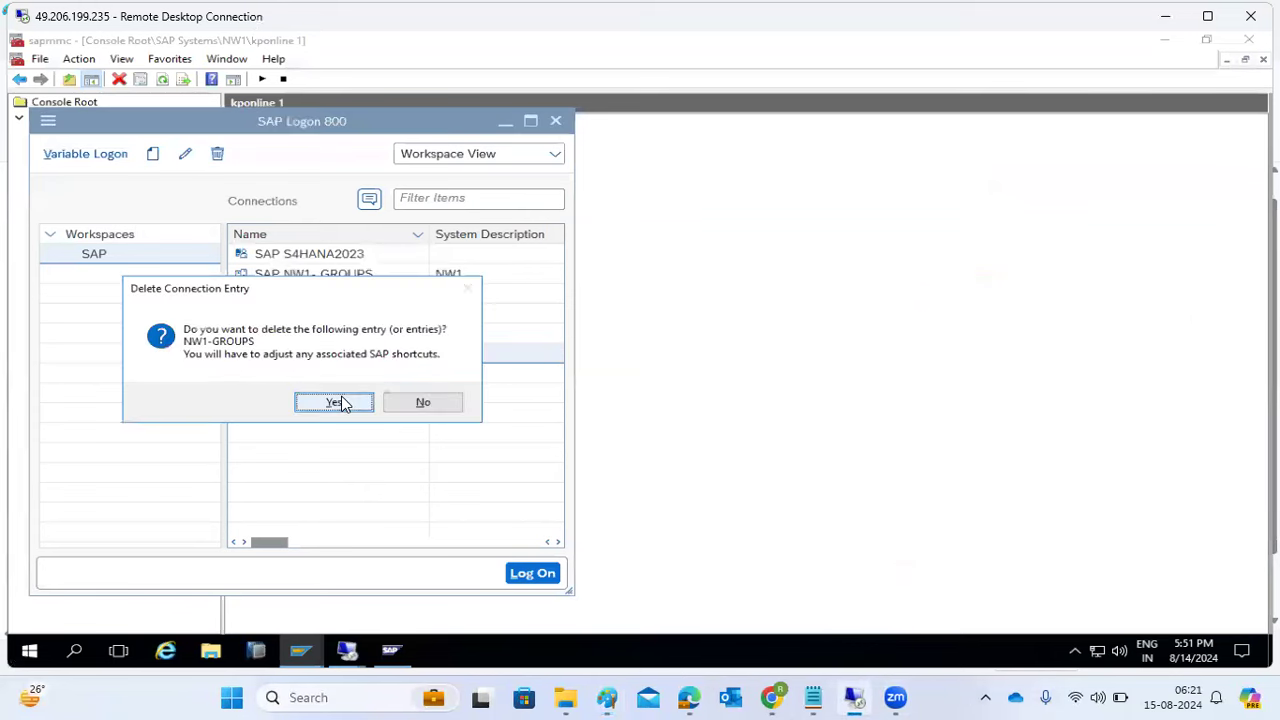
click(336, 401)
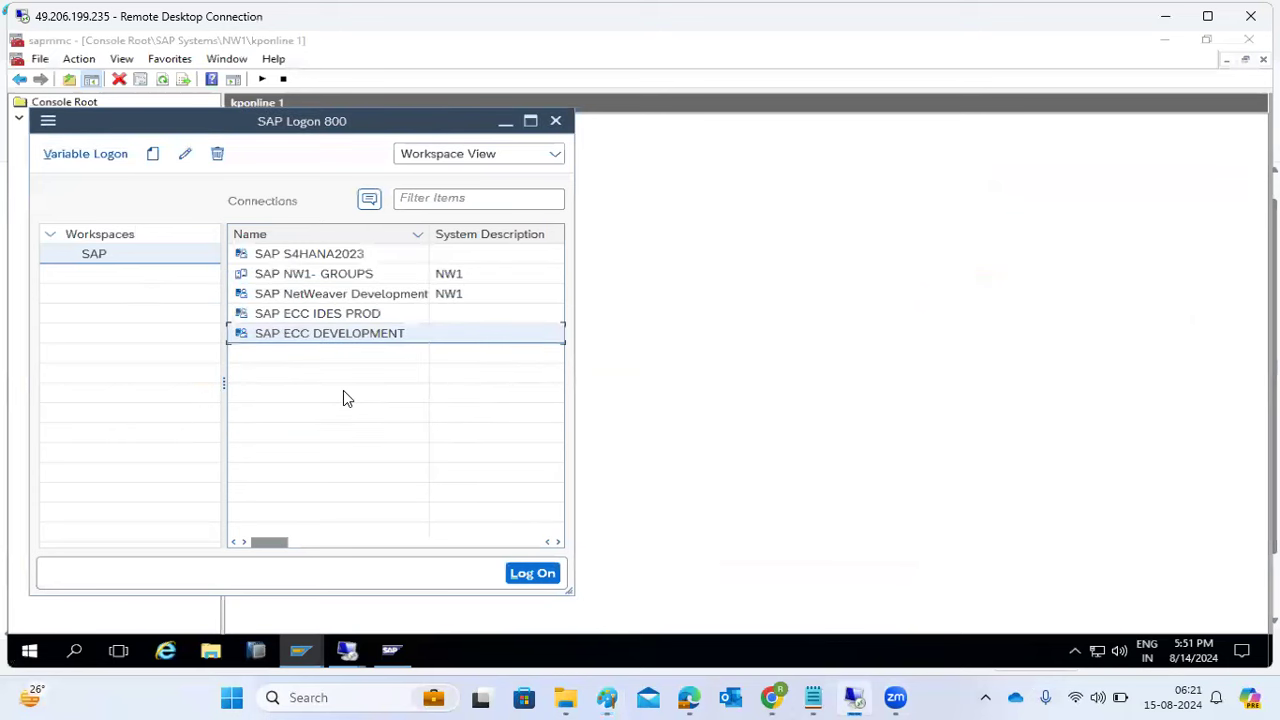
click(294, 280)
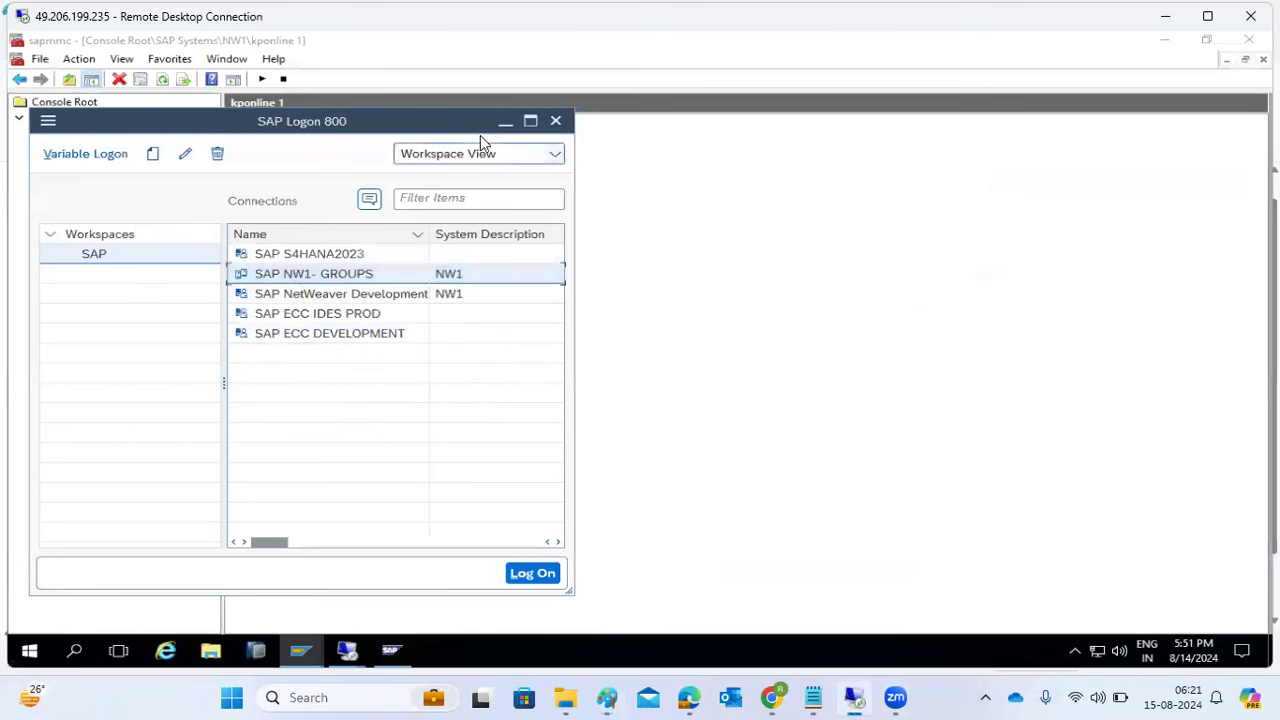
- Minimise SAP Logon and the console, restore SAP Logon 800, then switch to the kponline session
click(507, 121)
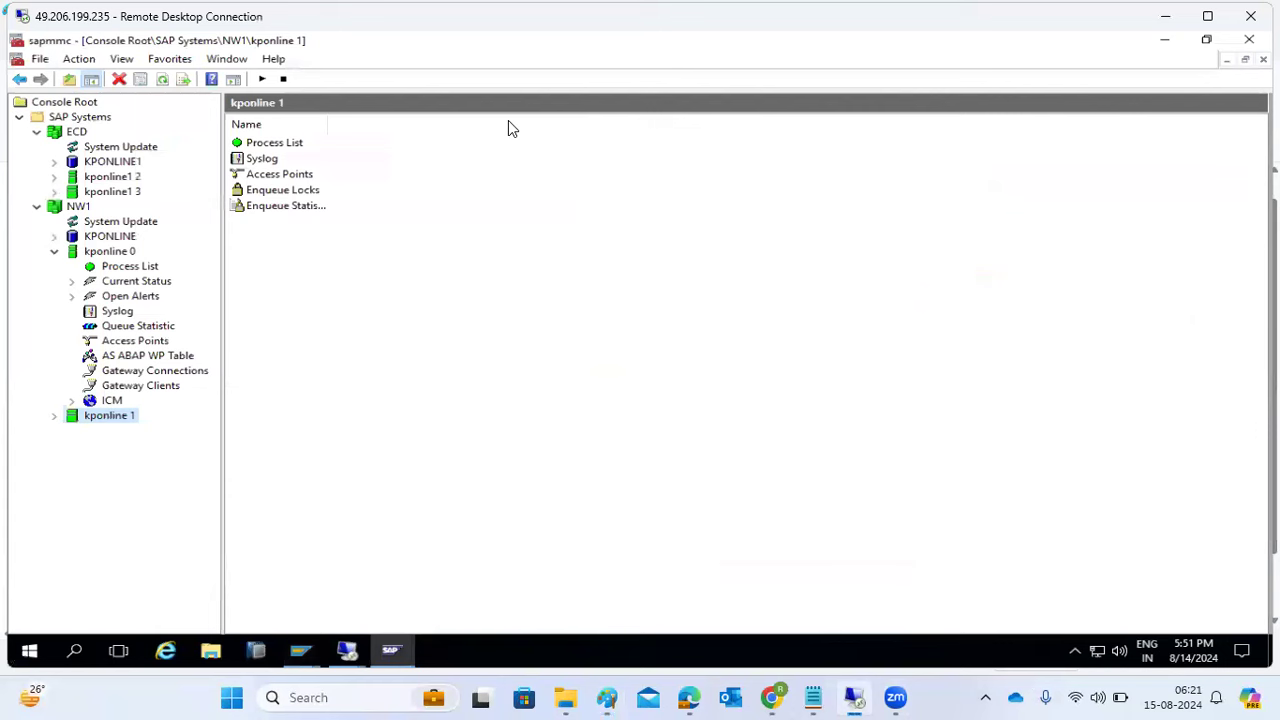
click(1165, 41)
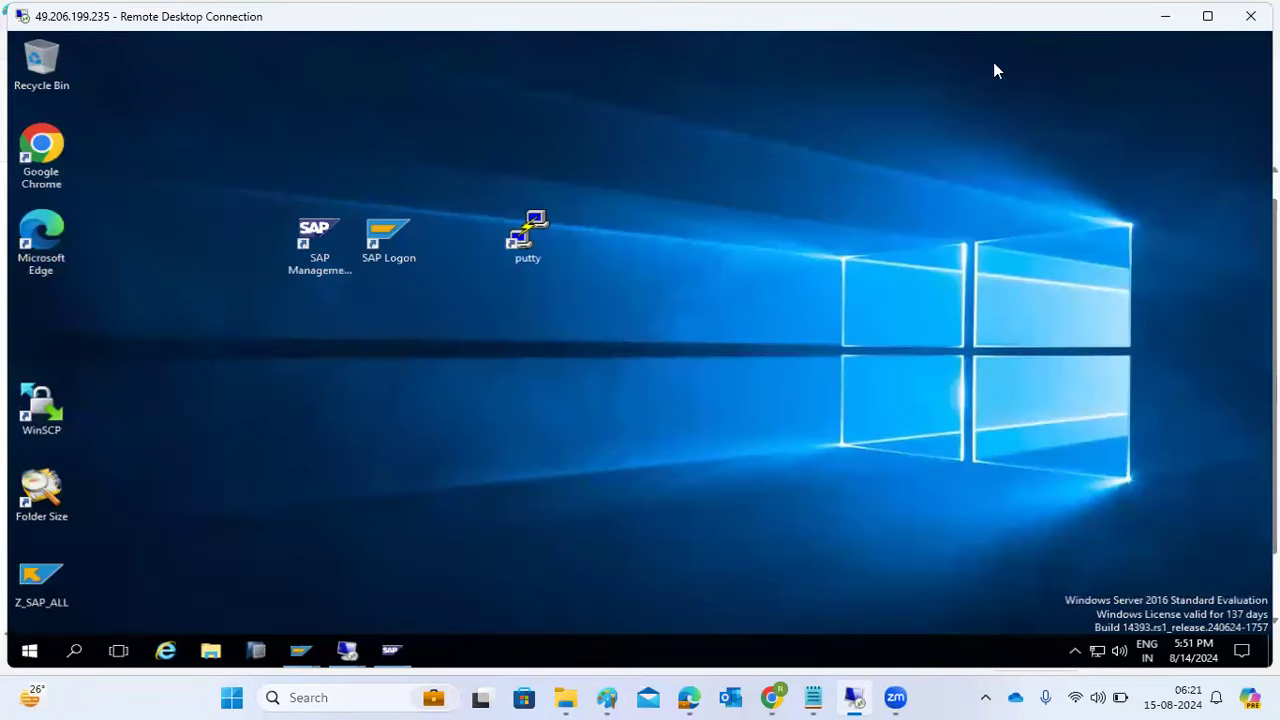
mouse_move(305, 652)
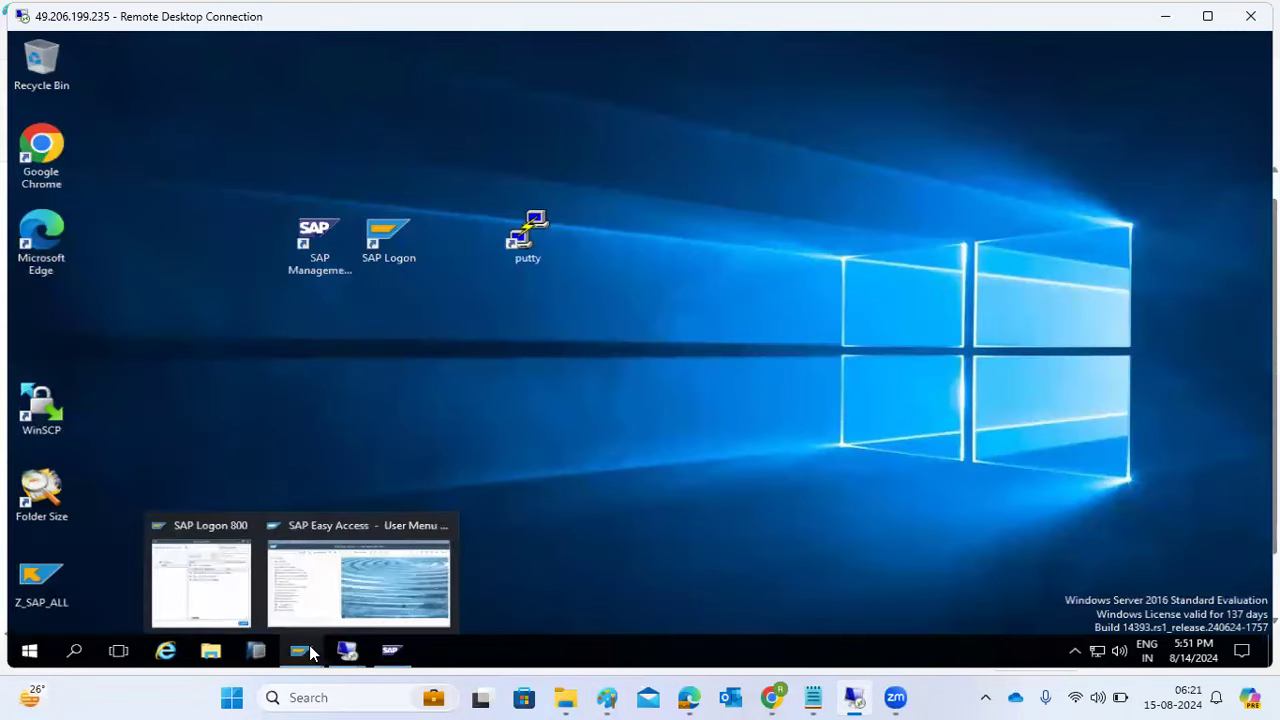
click(216, 570)
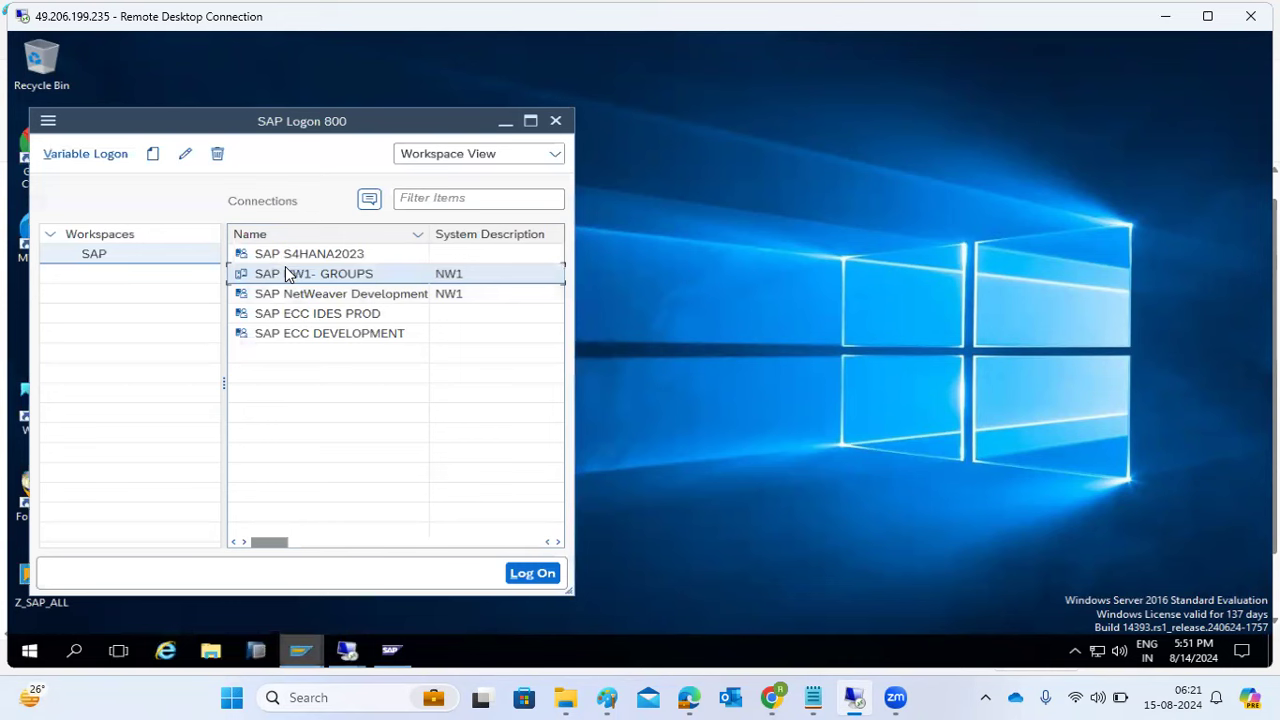
mouse_move(347, 650)
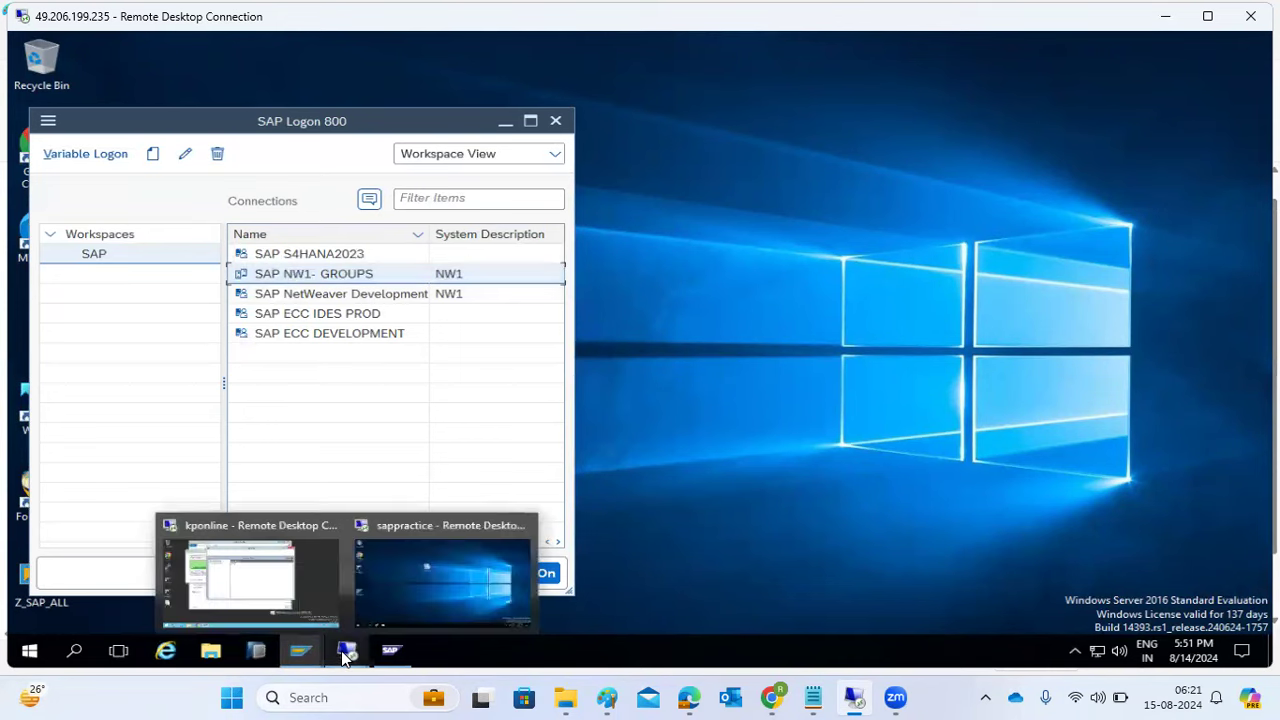
click(282, 592)
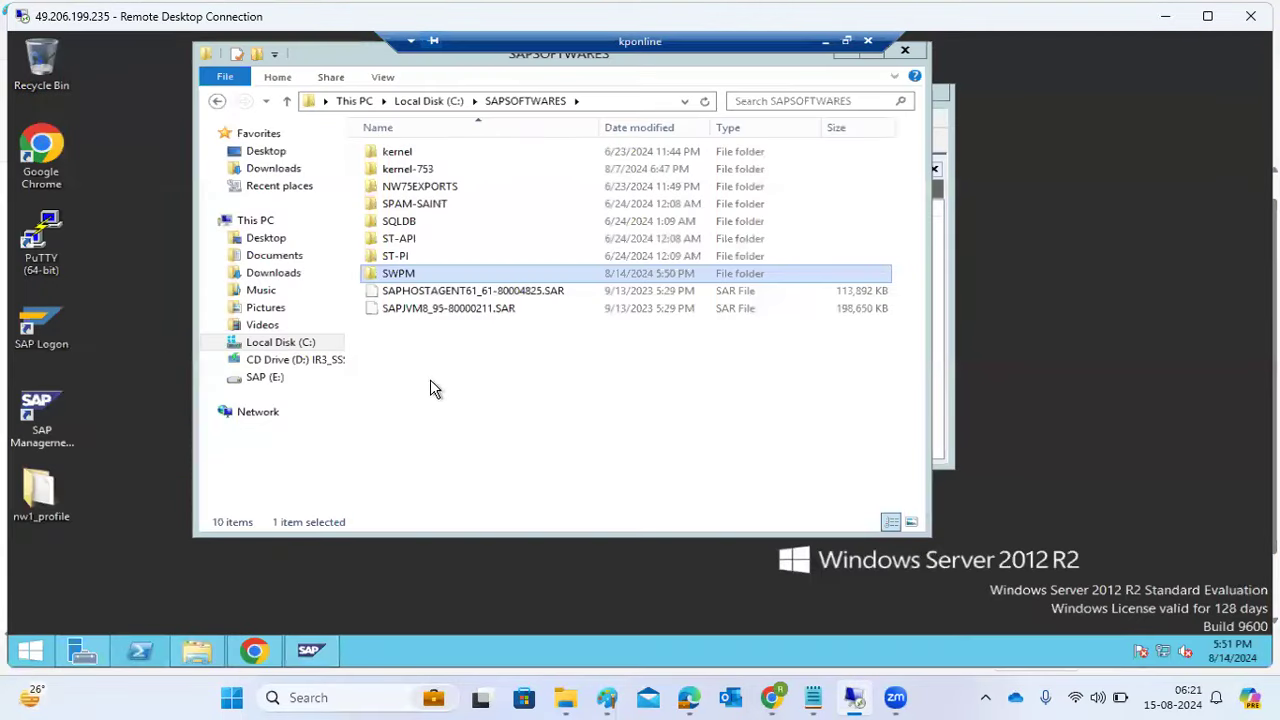
- Run sapinst from the SWPM folder as administrator, then switch to the kponline remote session
double_click(398, 273)
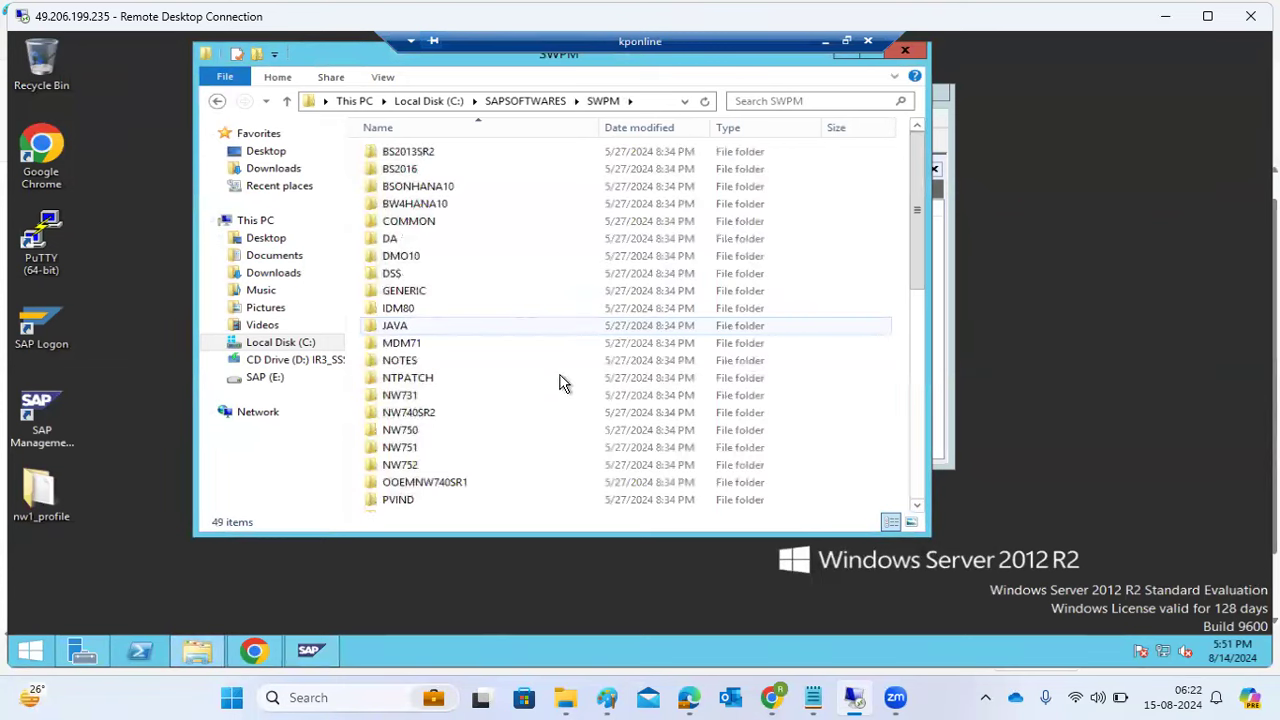
scroll(560, 380, down, 10)
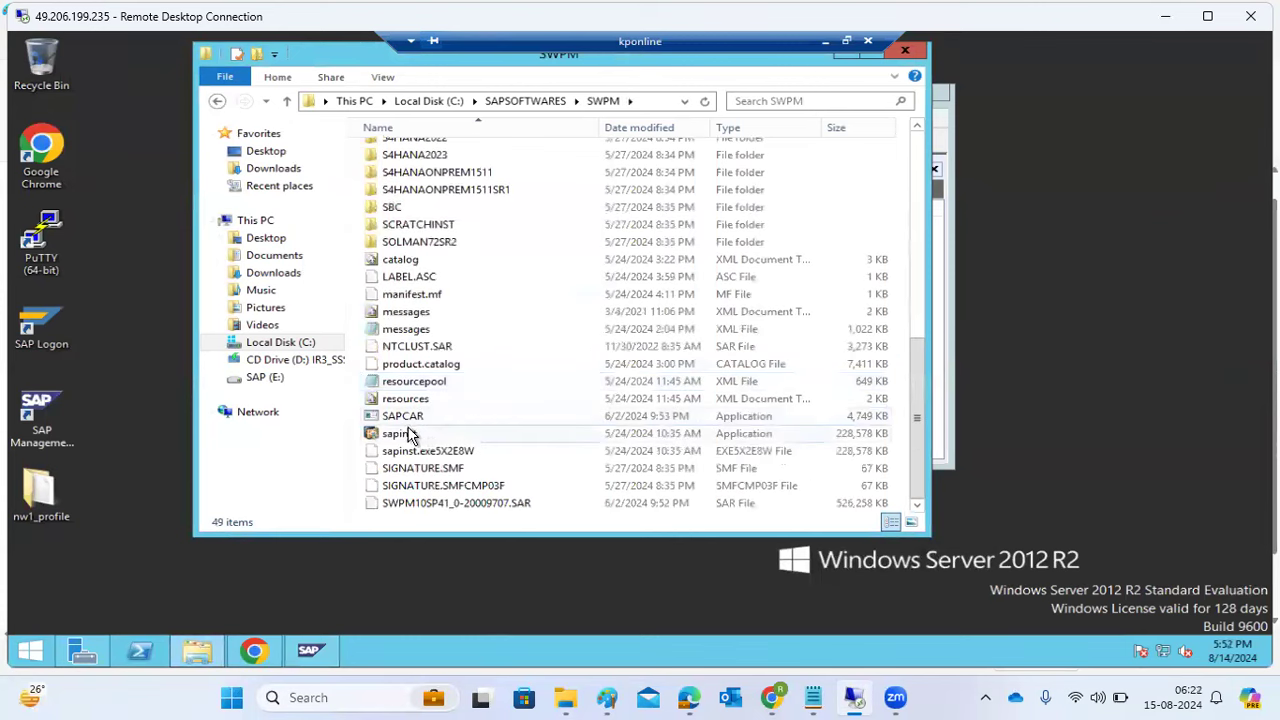
click(408, 435)
click(408, 434)
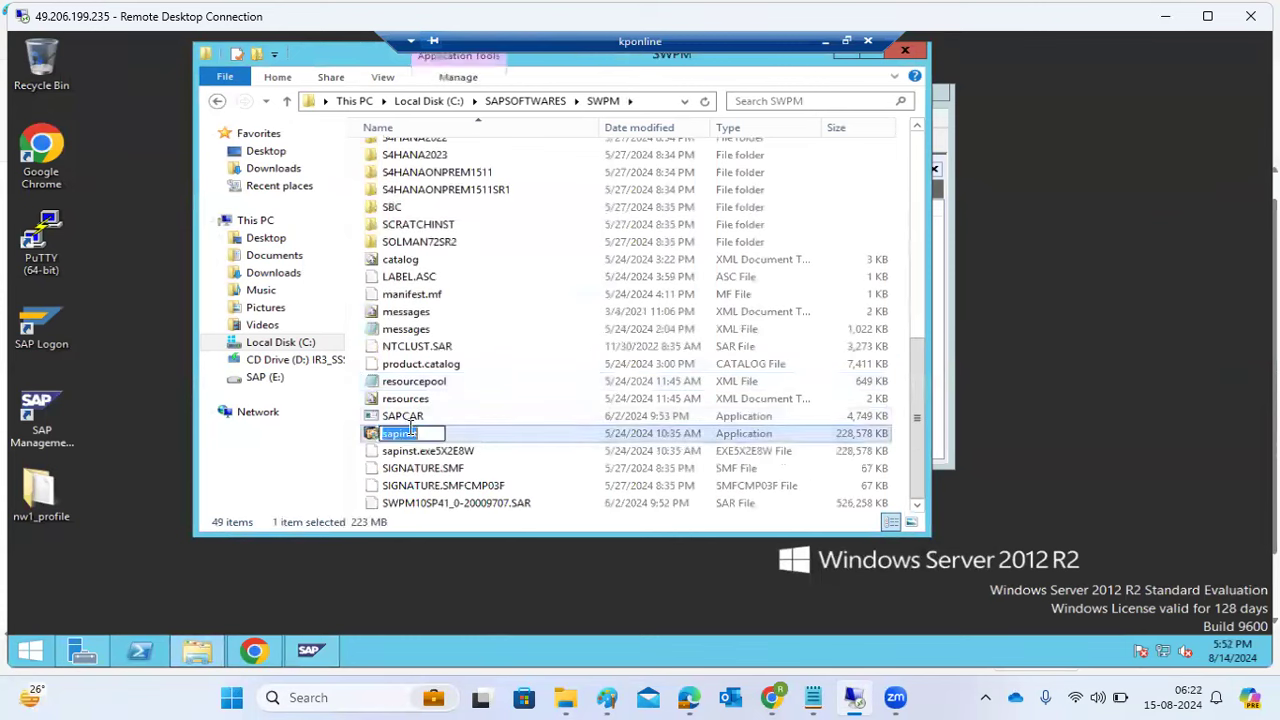
click(408, 455)
click(410, 441)
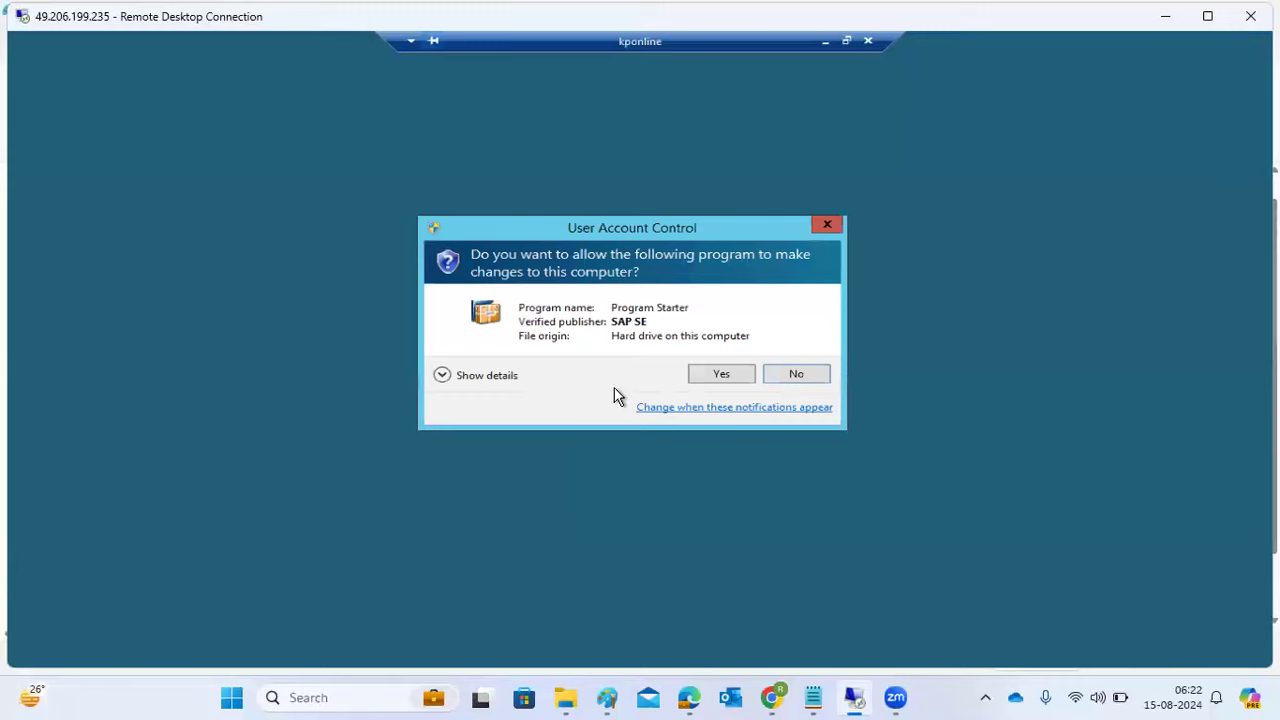
click(696, 378)
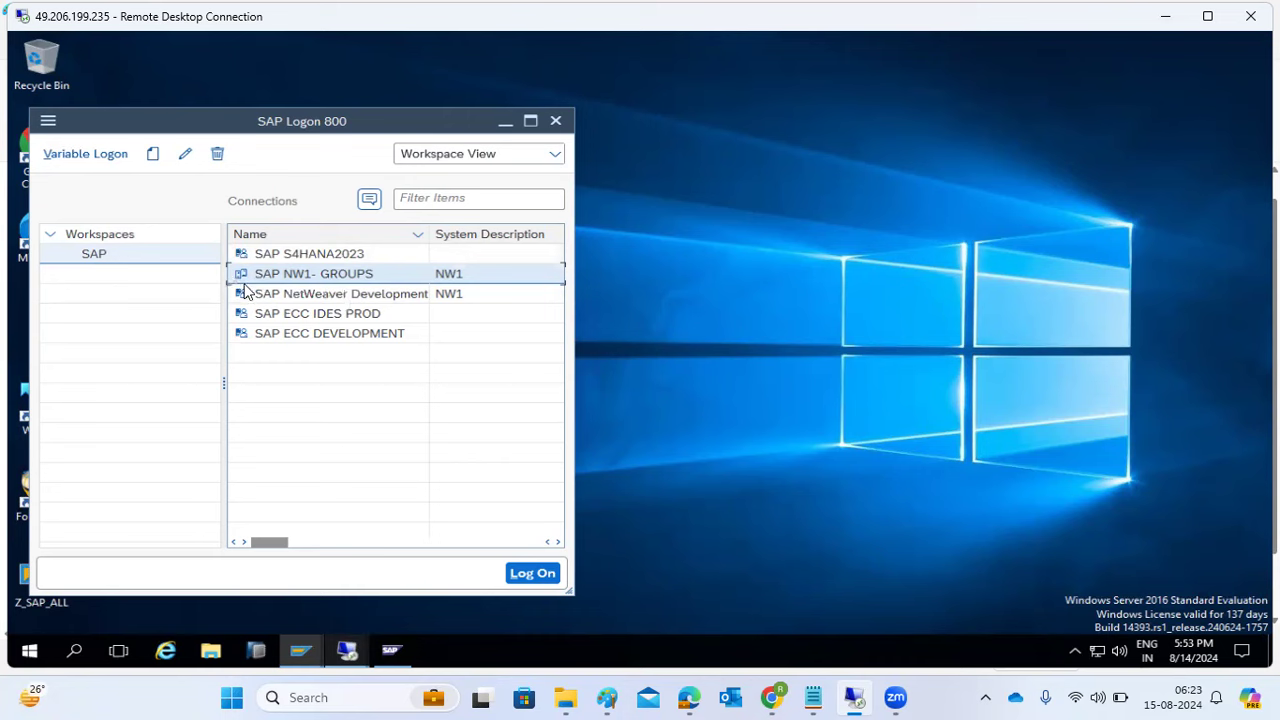
mouse_move(352, 650)
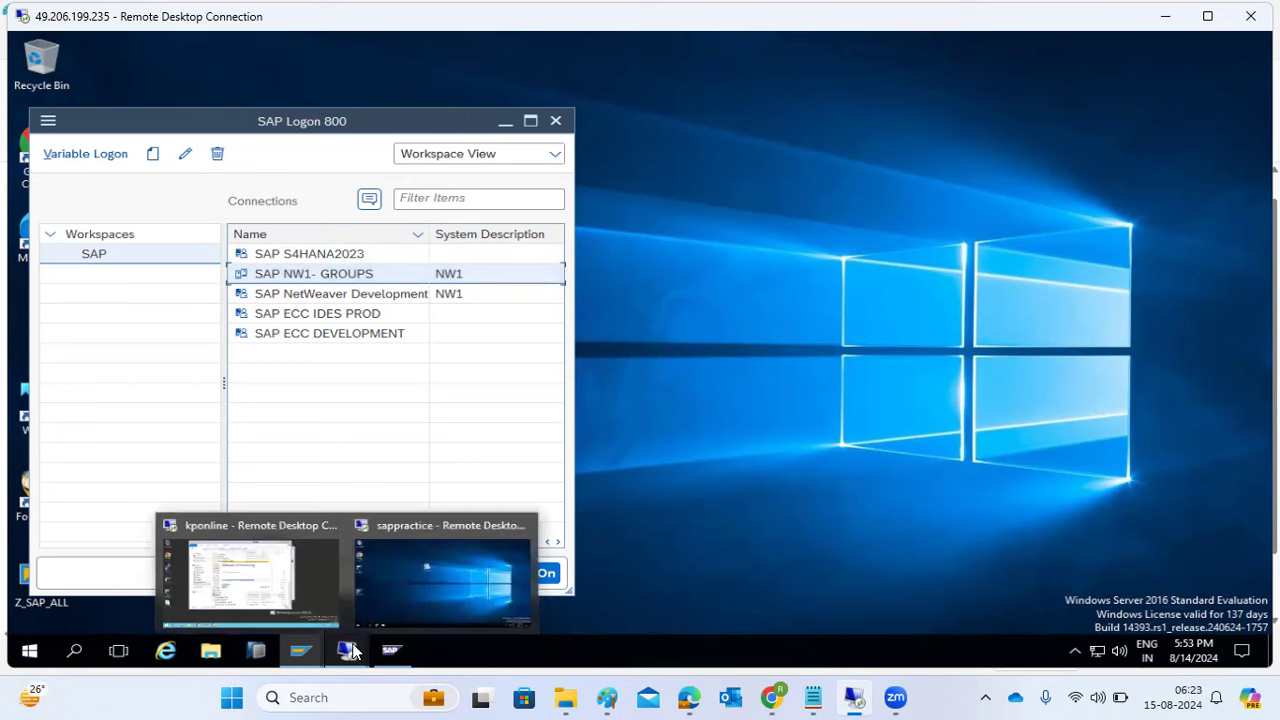
click(288, 575)
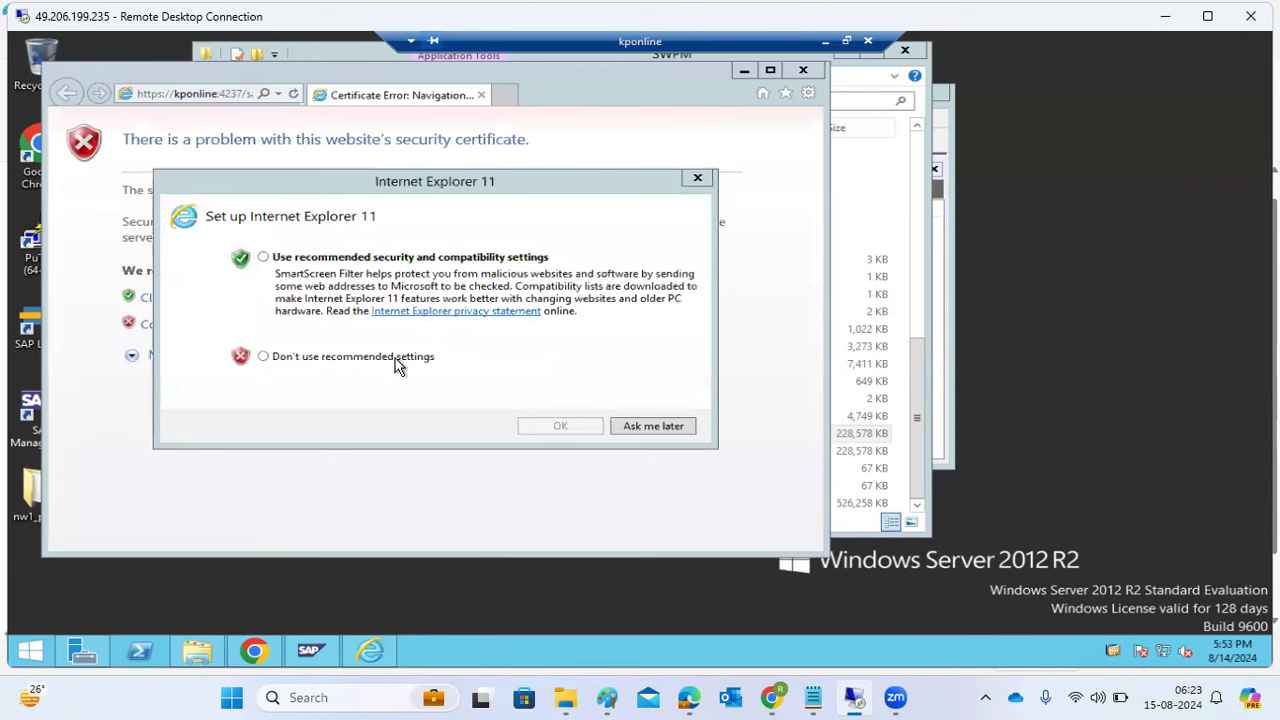
- Dismiss the IE setup prompt, copy the kponline:4237 sapinst address, and minimise the session and SAP Logon
click(640, 427)
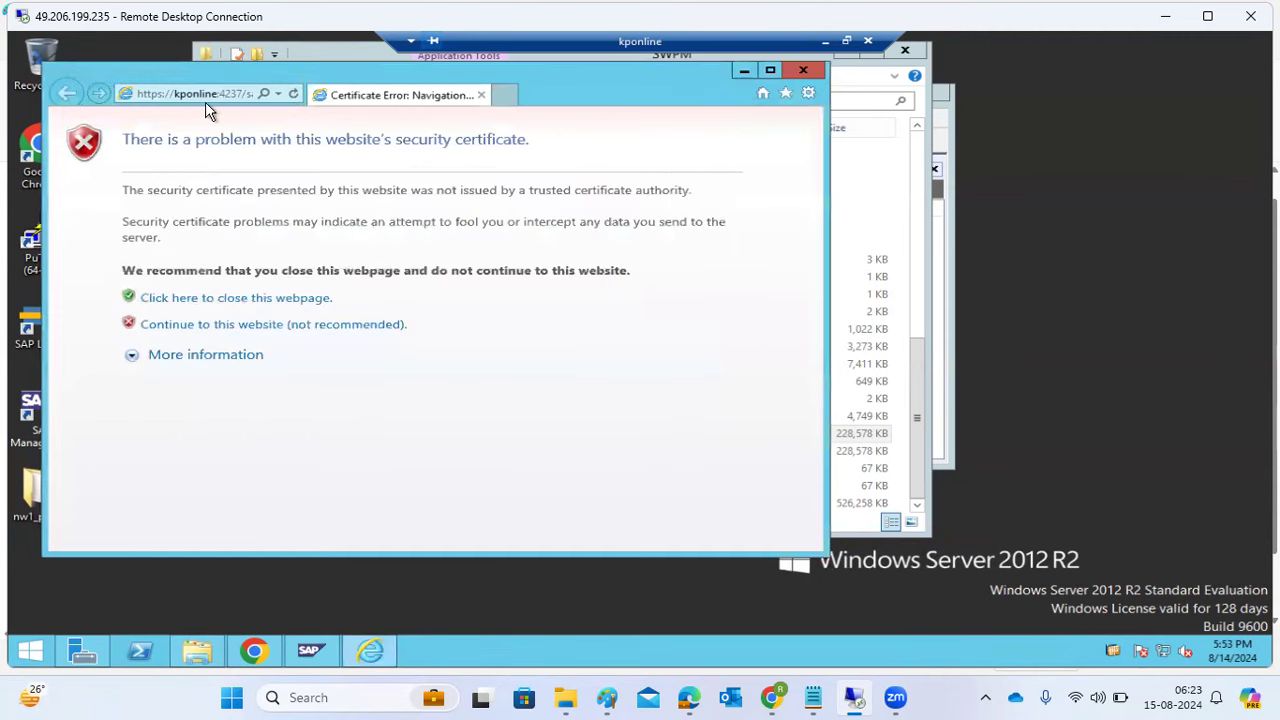
click(195, 95)
key(ctrl+c)
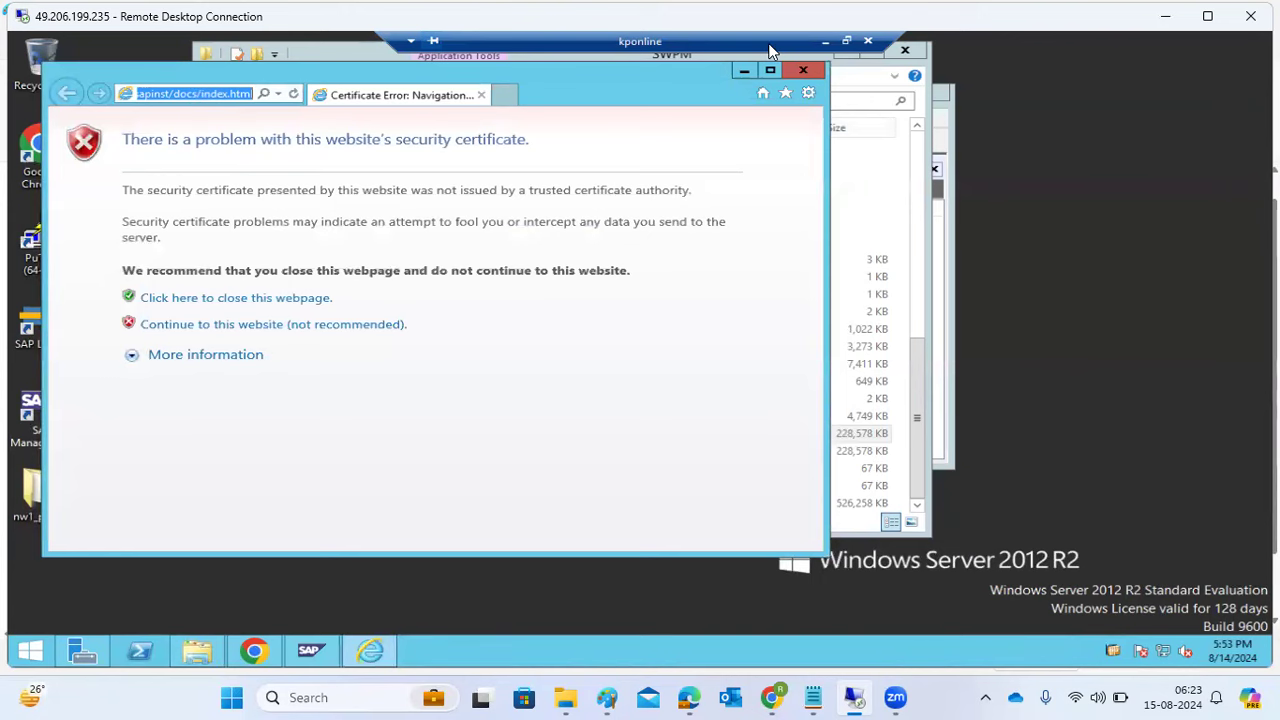
click(826, 42)
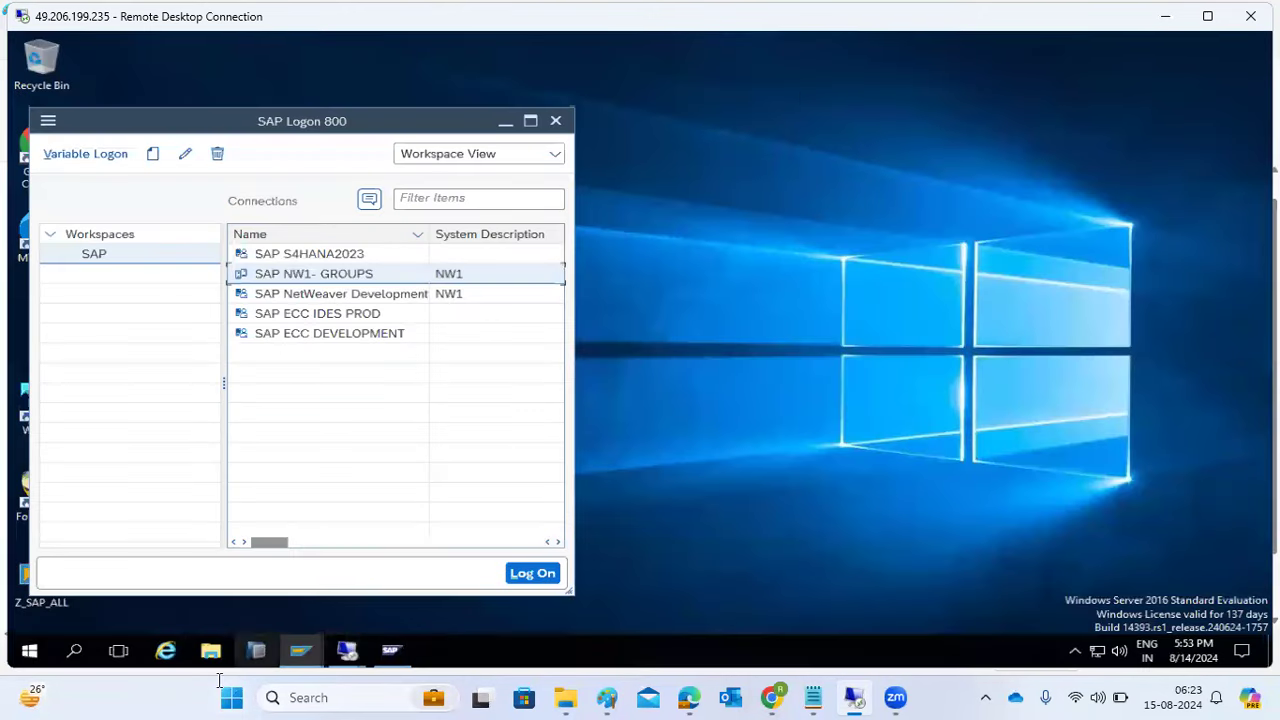
click(505, 121)
double_click(41, 148)
- Load the copied kponline:4237 sapinst address in Chrome, bypass the certificate warning, and sign in as the NW1 admin user
key(ctrl+v)
key(Return)
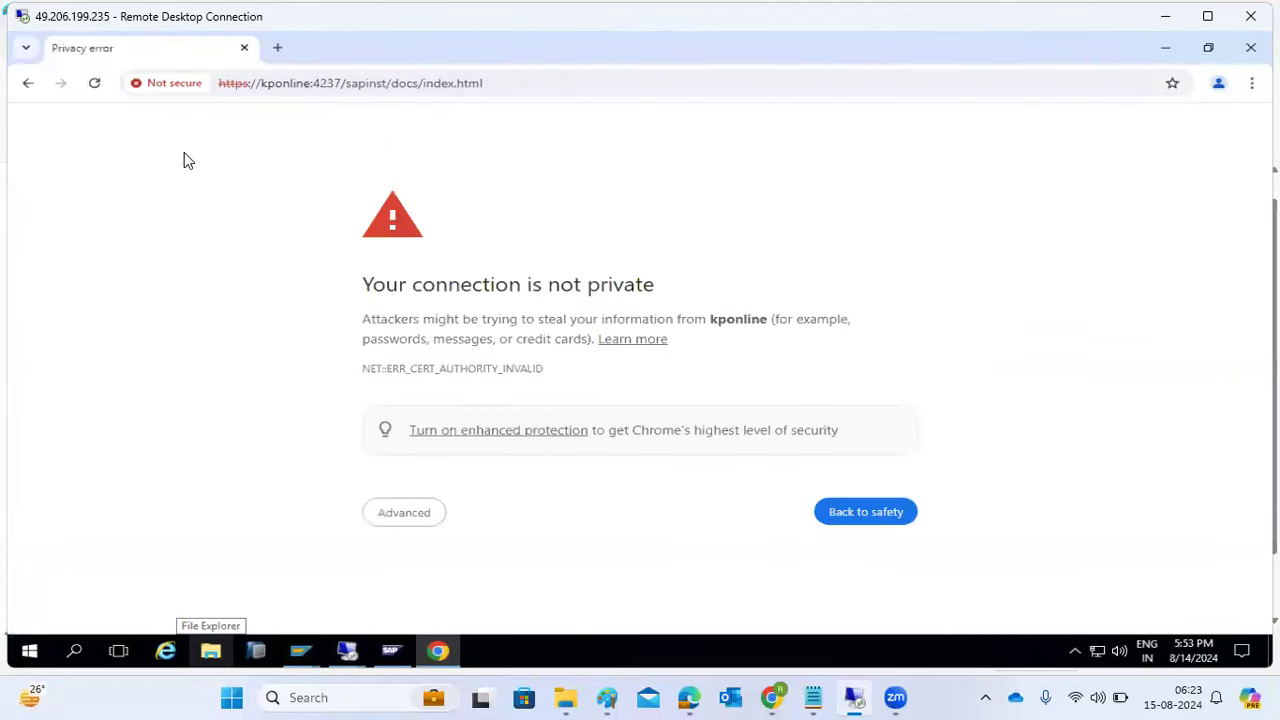
click(410, 524)
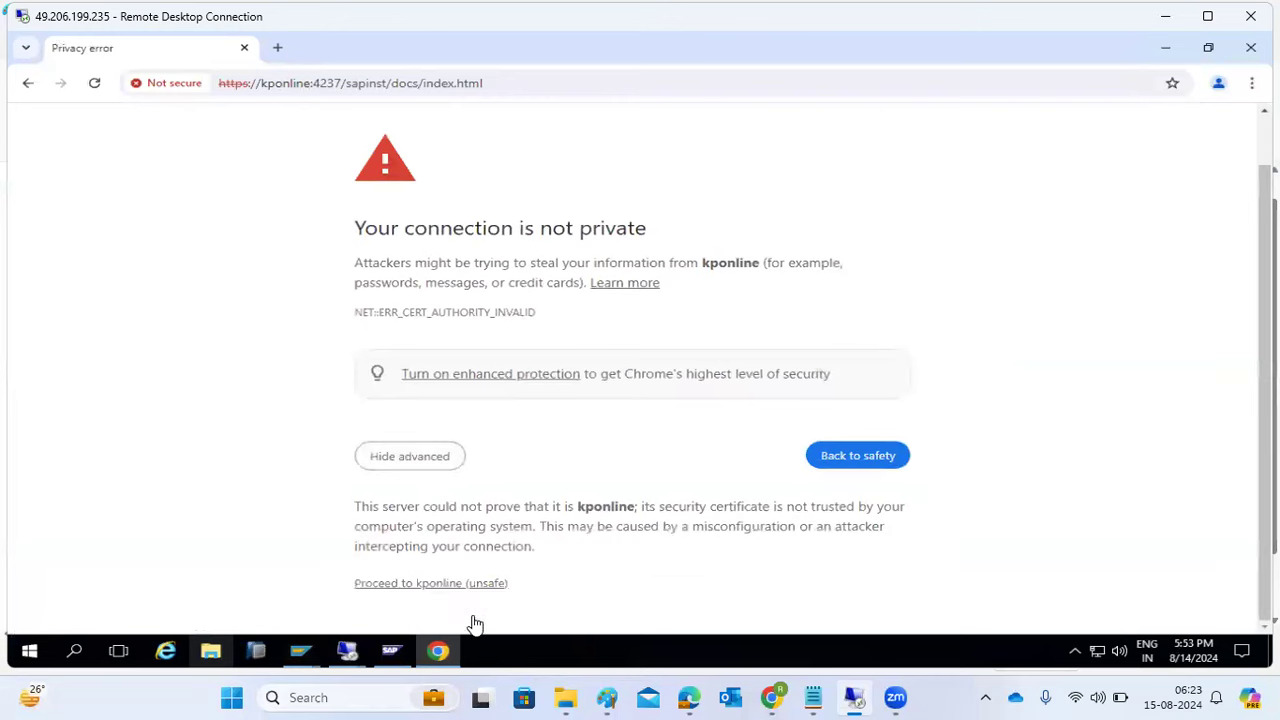
click(441, 584)
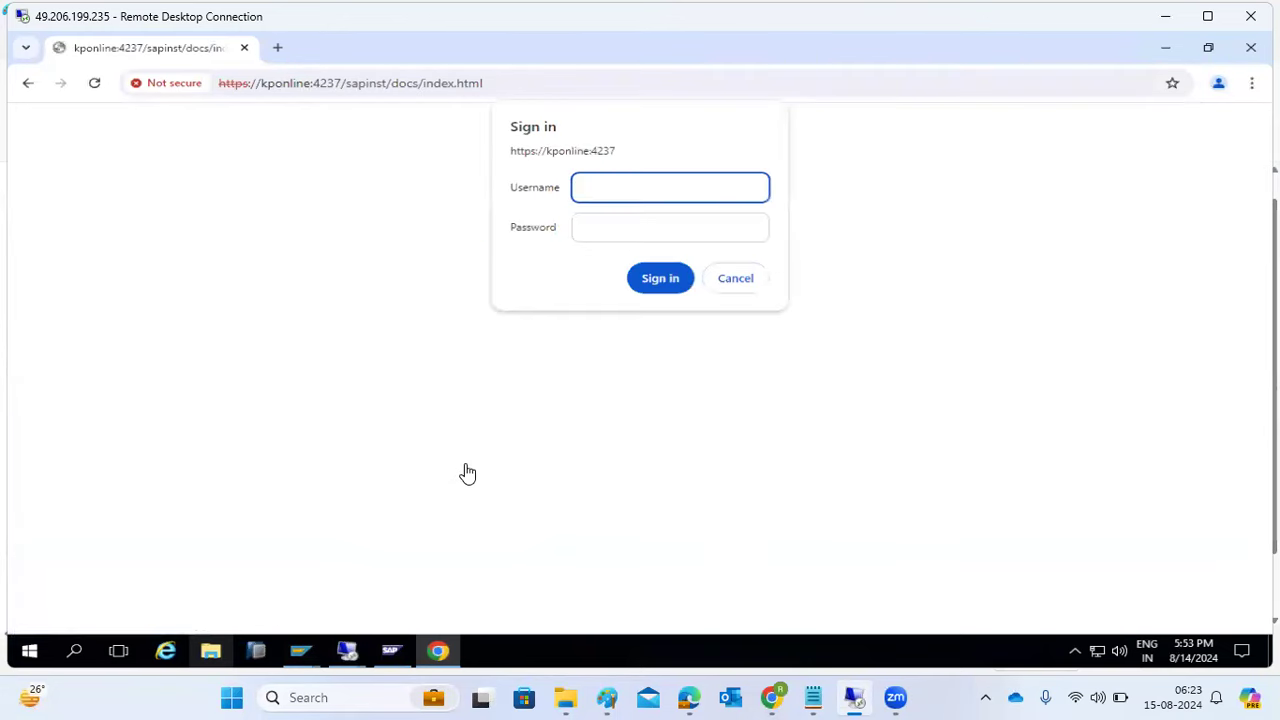
text(nw1adm)
key(Tab)
text(*********)
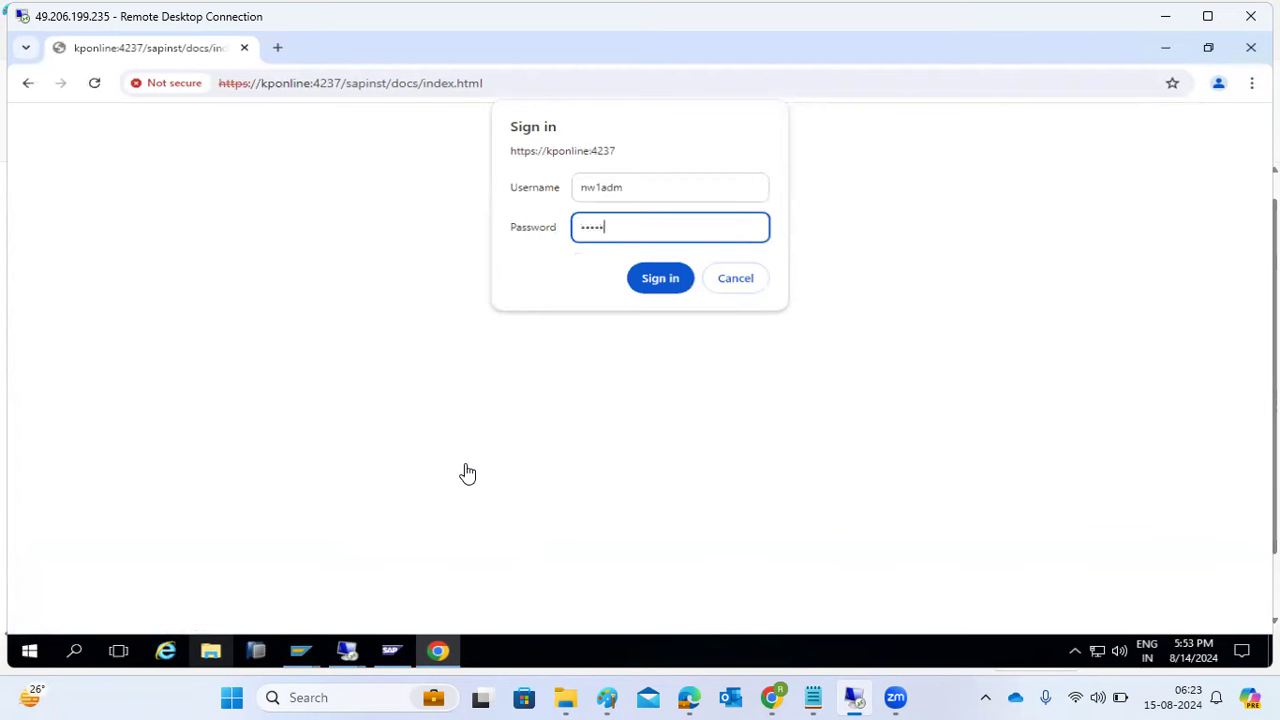
key(Return)
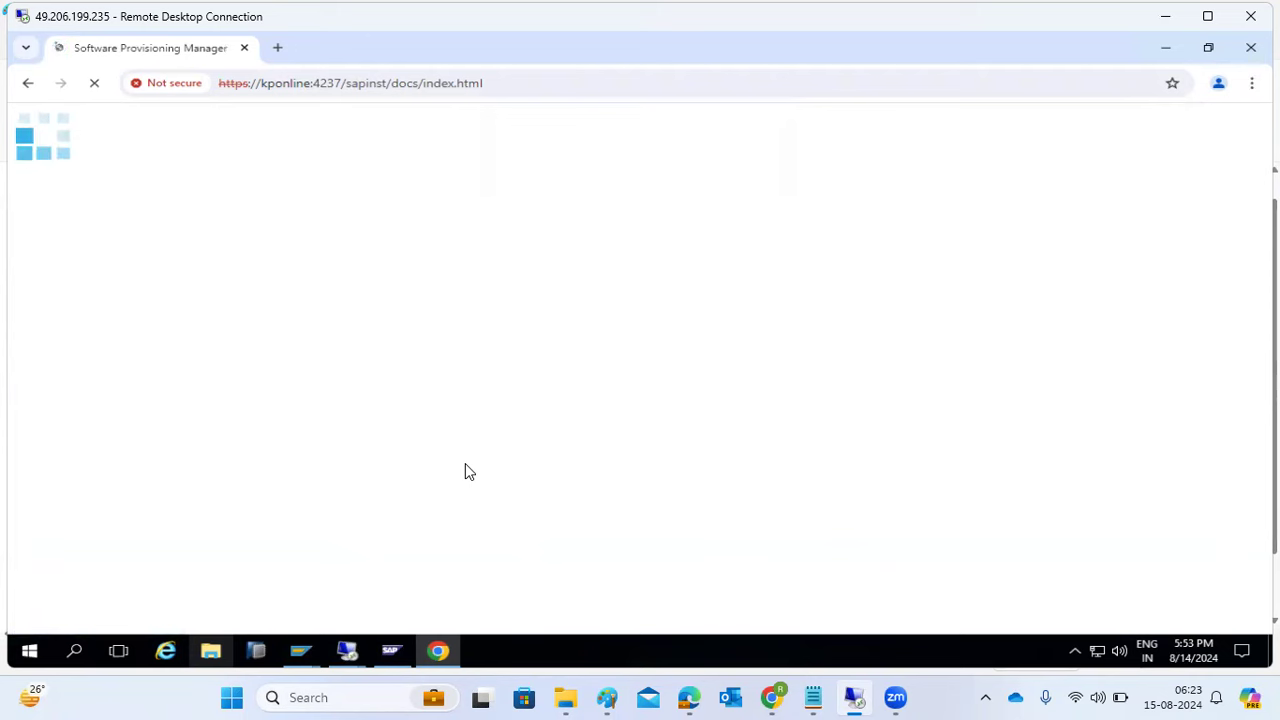
- On the kponline server, close Internet Explorer, the SWPM folder and the console, refresh the desktop, and minimise
mouse_move(347, 651)
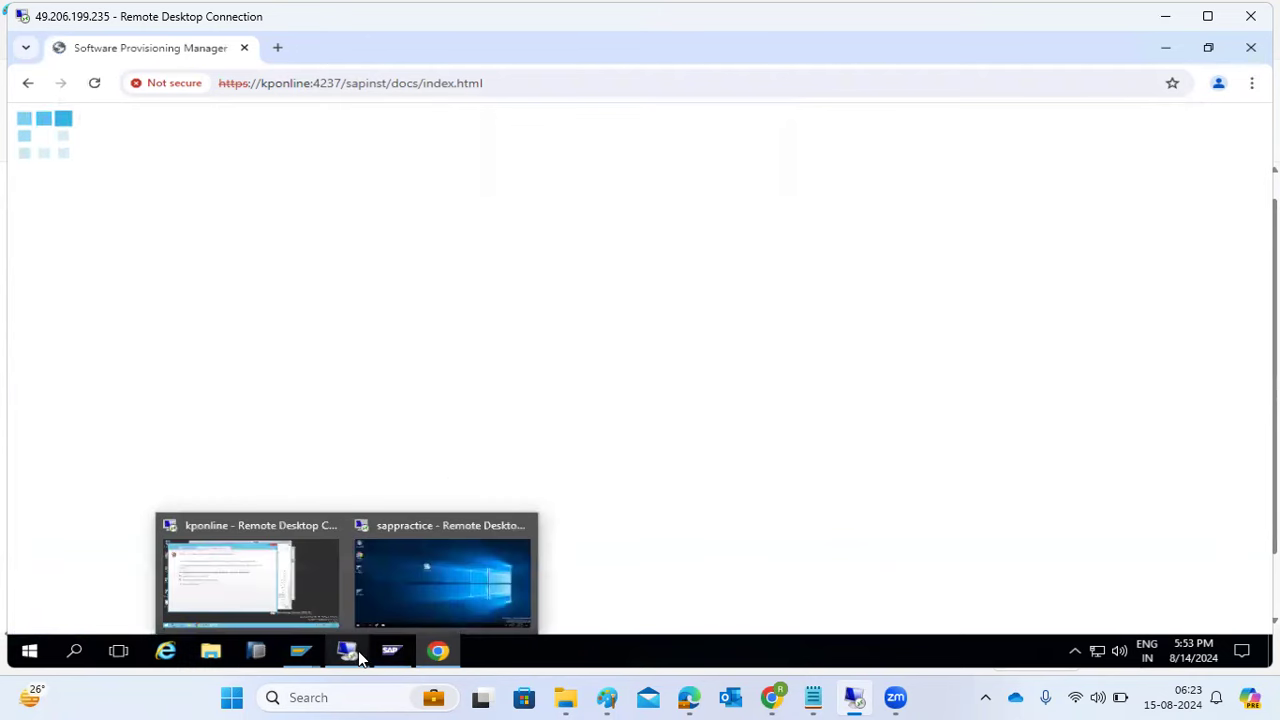
click(273, 589)
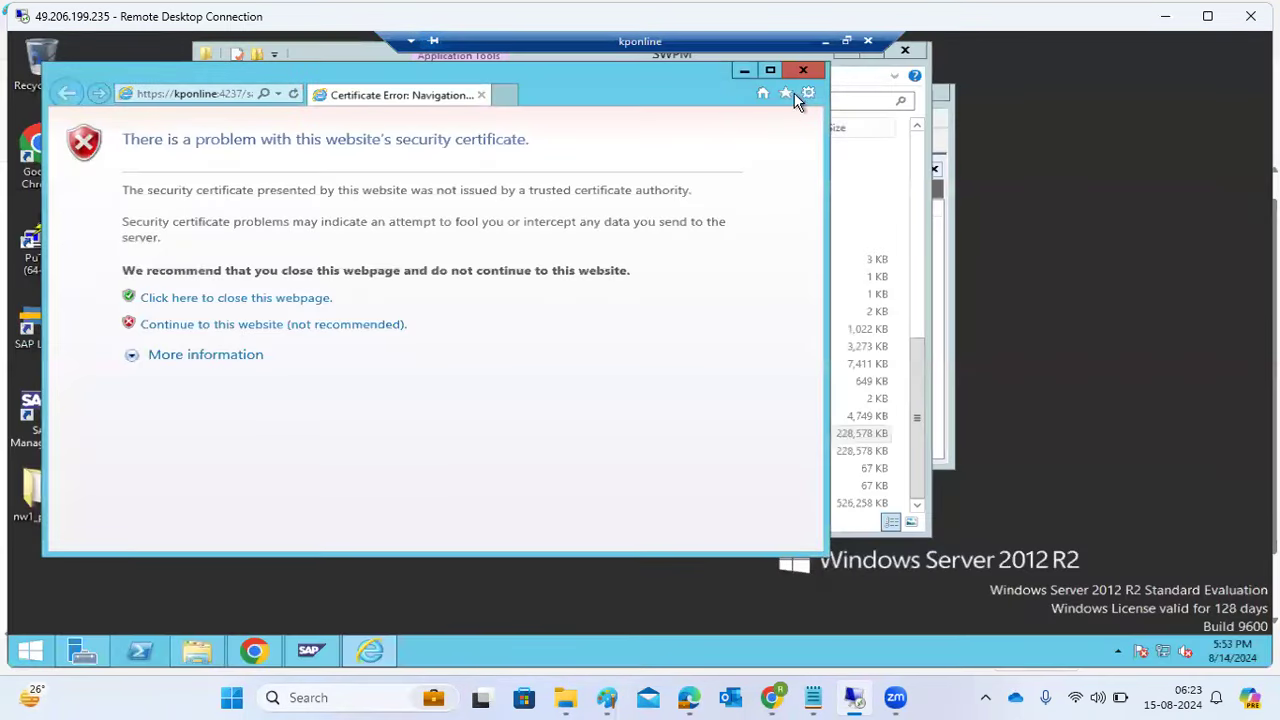
click(803, 69)
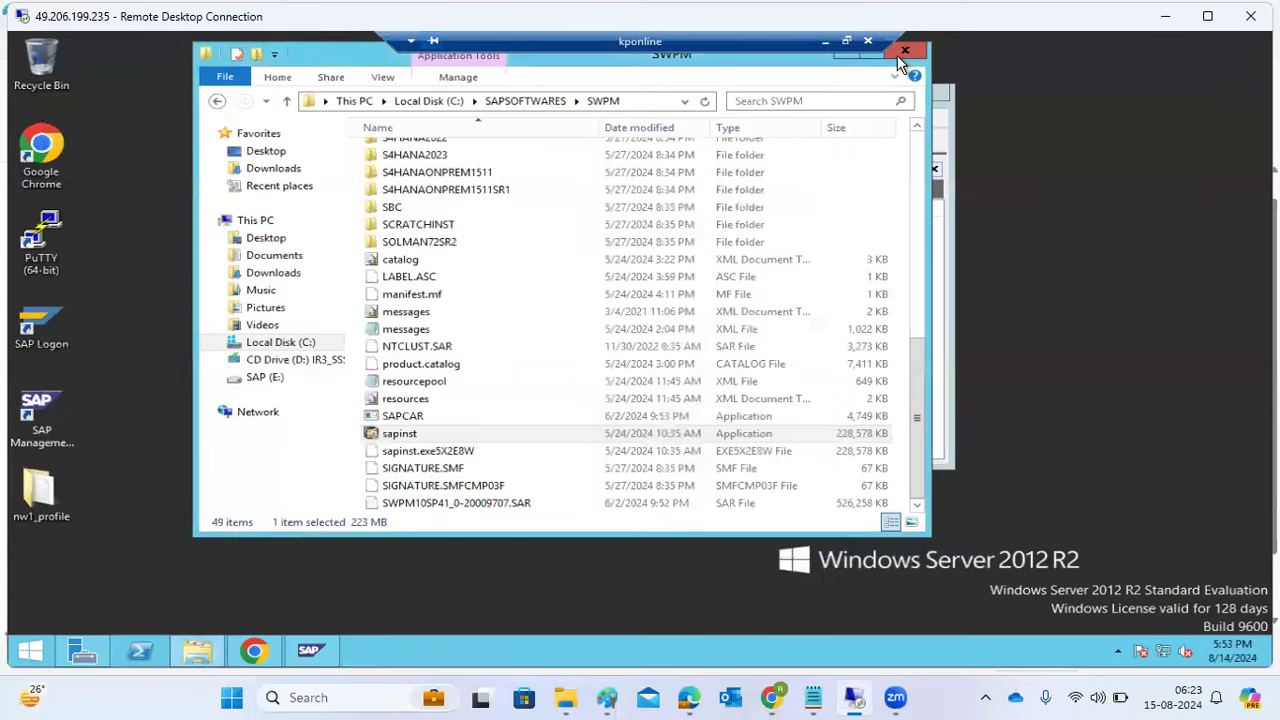
click(899, 53)
click(929, 93)
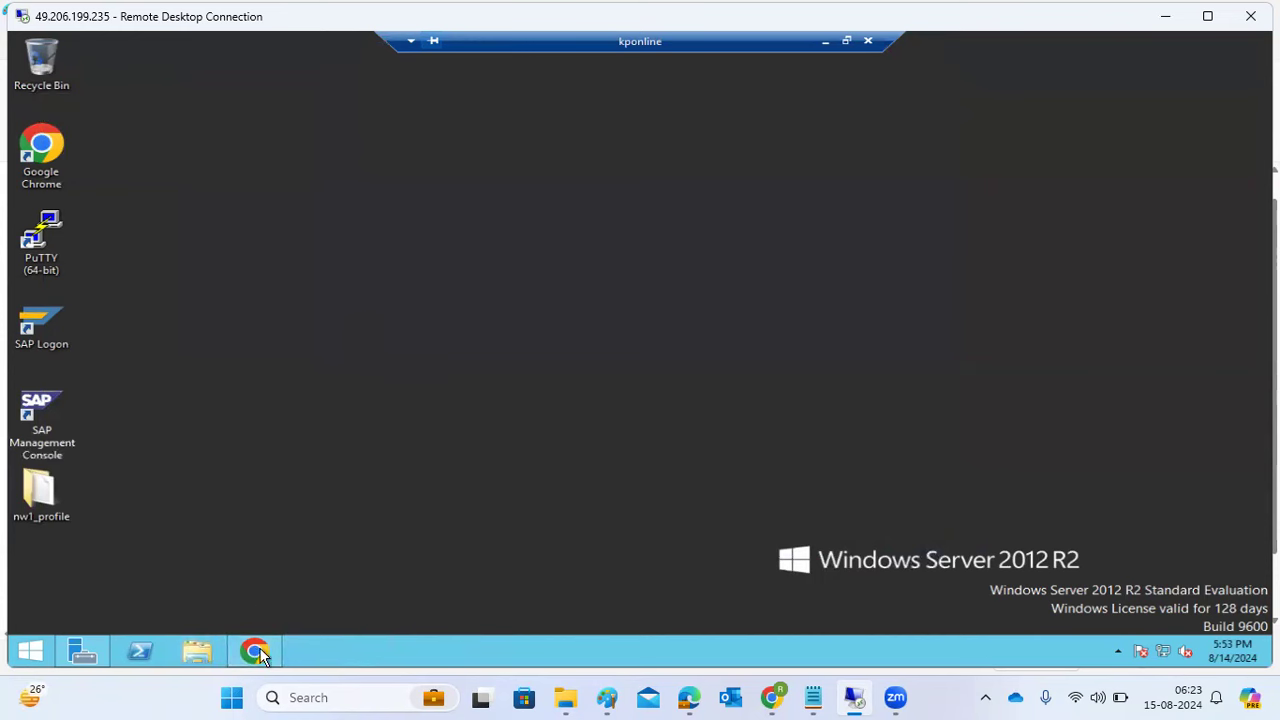
right_click(384, 342)
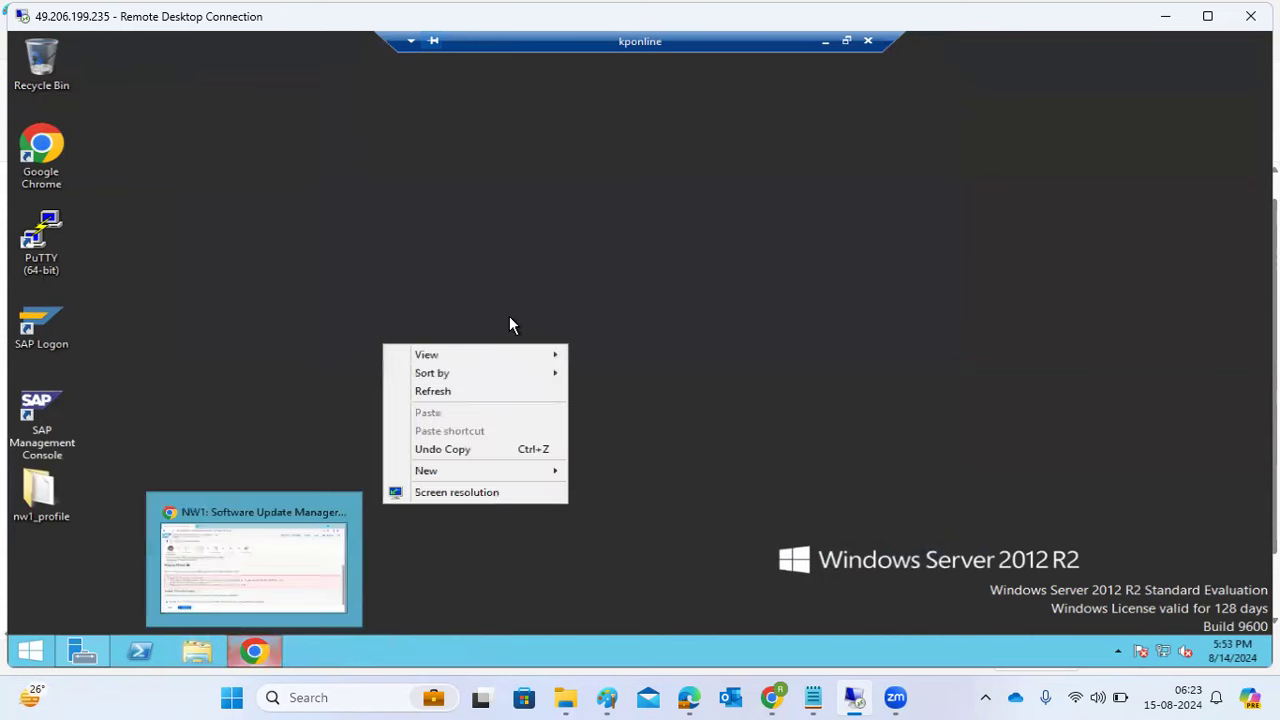
click(428, 398)
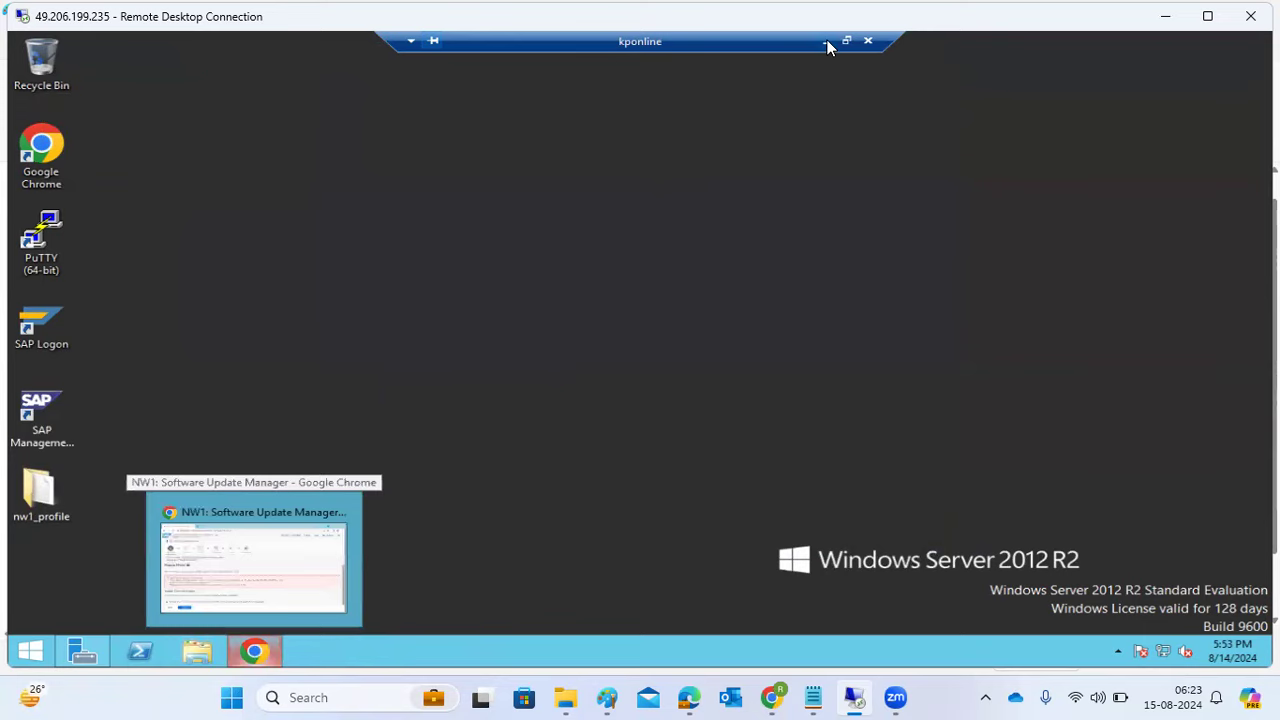
click(825, 41)
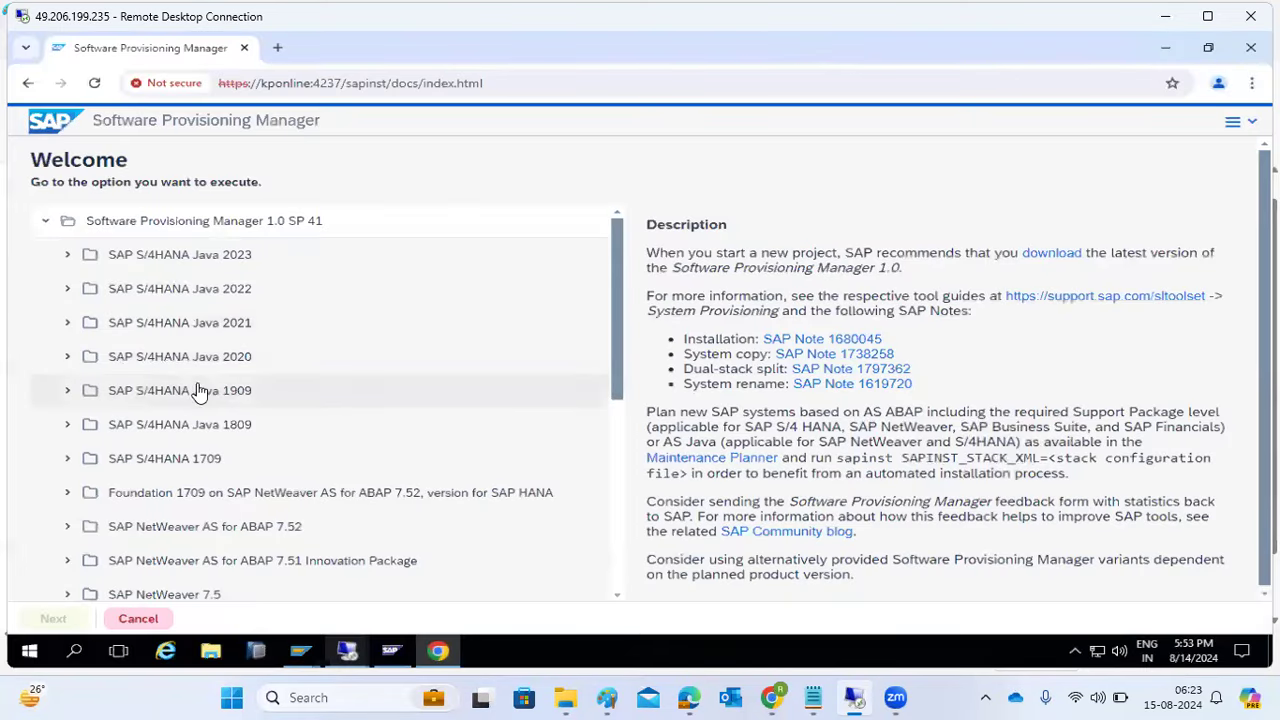
- Expand SAP NetWeaver 7.5 > MS SQL Server > Installation in the service tree
scroll(206, 486, down, 3)
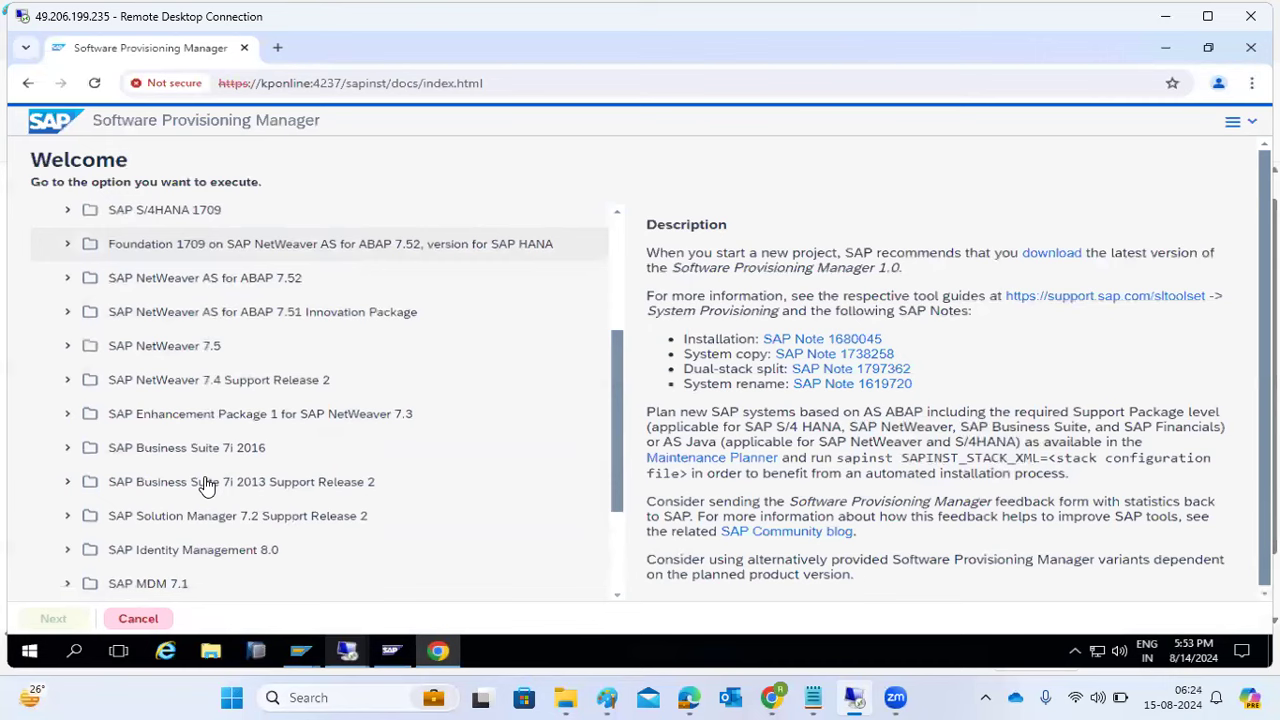
scroll(110, 452, down, 2)
scroll(110, 452, up, 1)
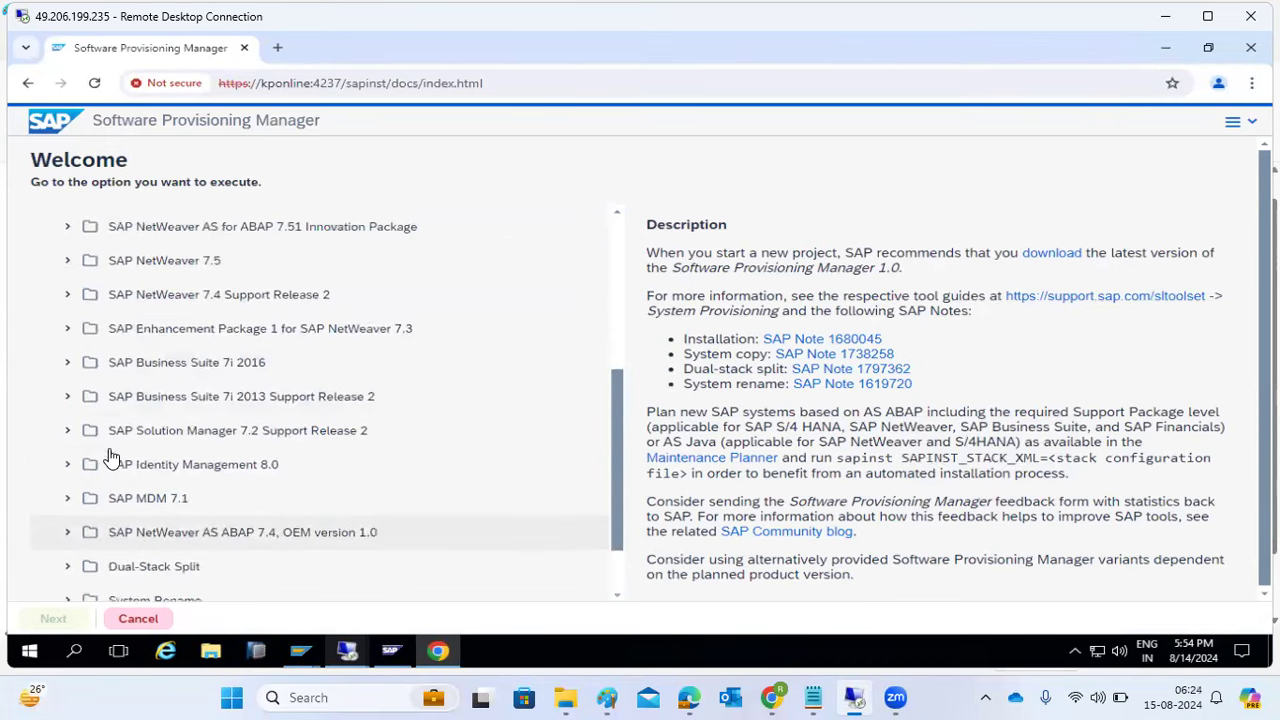
click(66, 261)
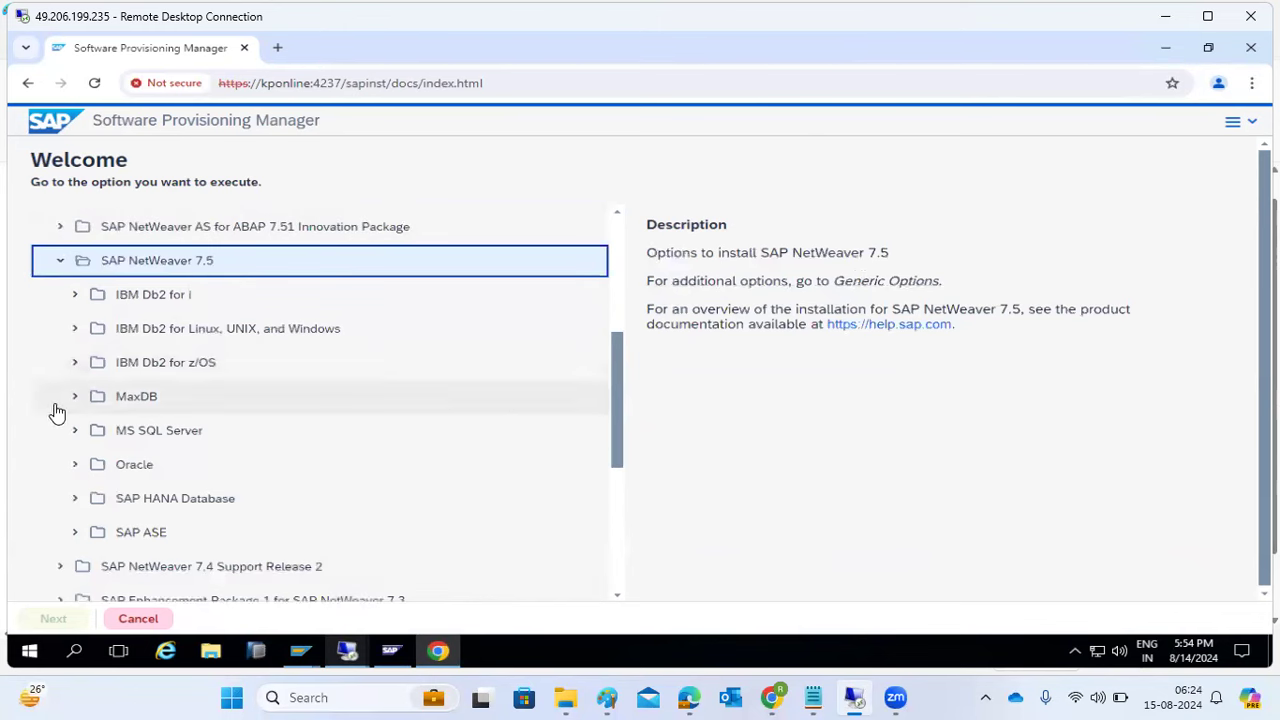
click(79, 431)
scroll(79, 431, down, 1)
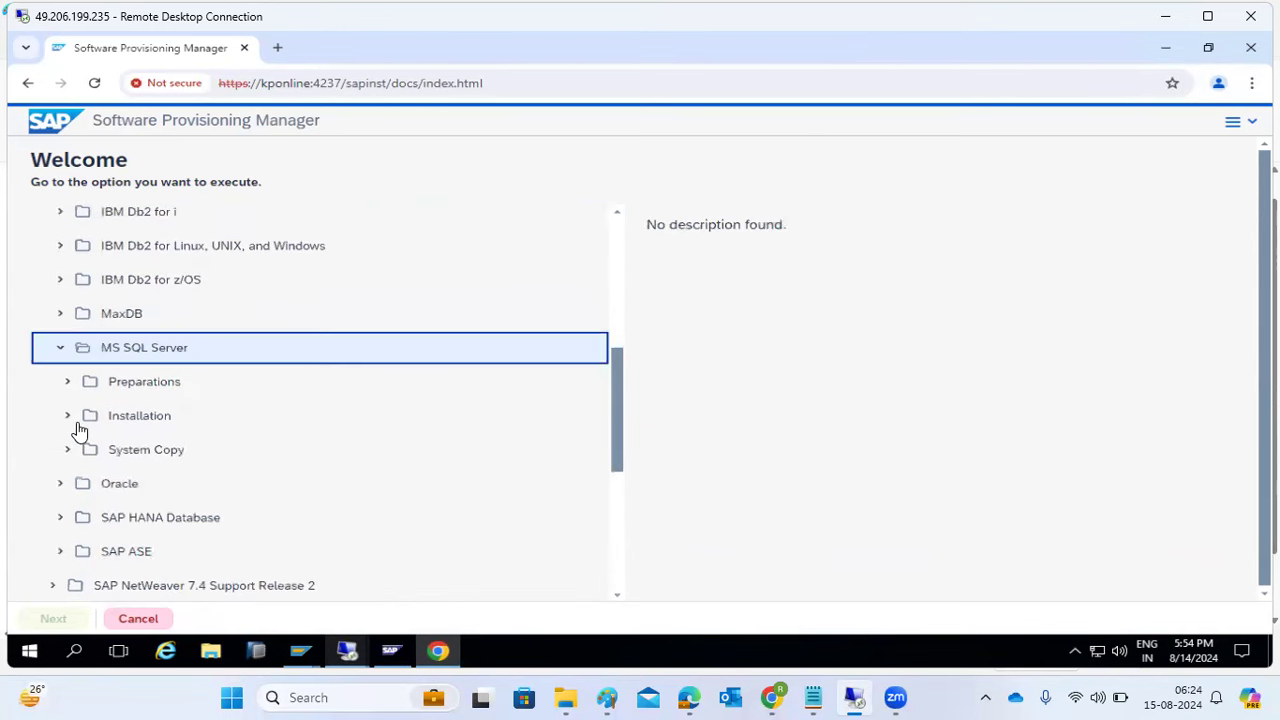
click(70, 424)
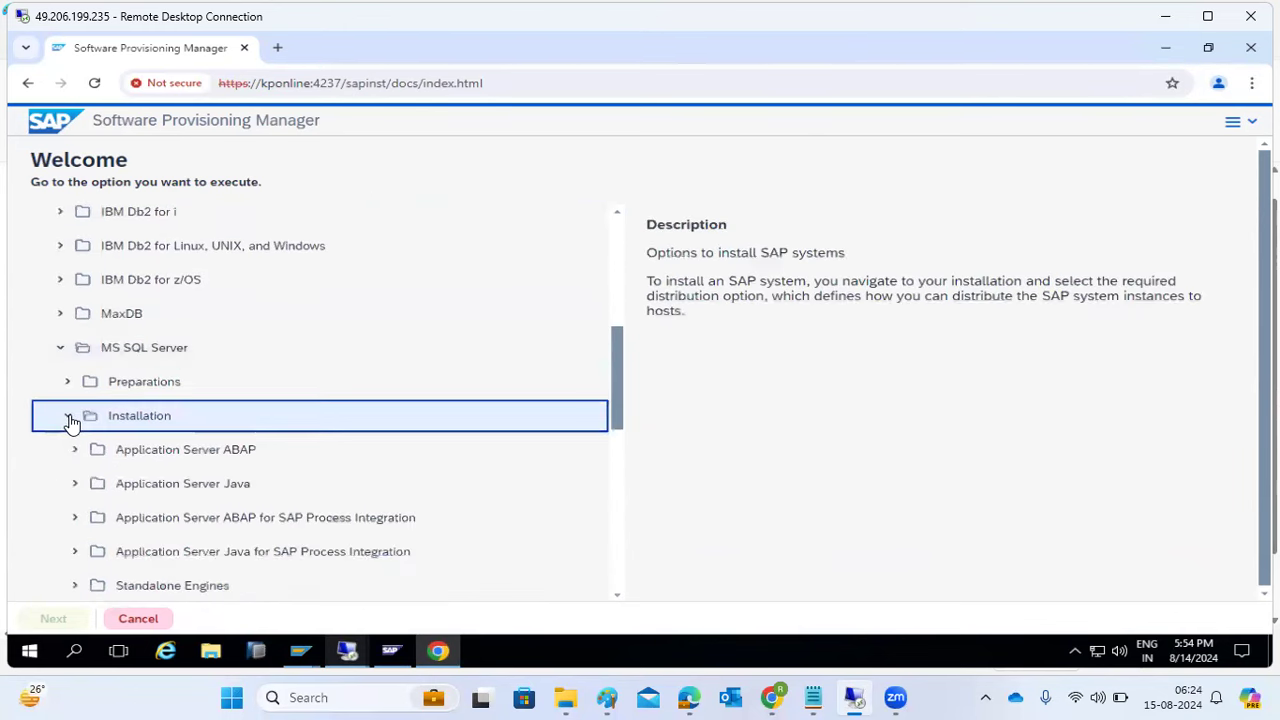
- Expand Additional SAP System Instances and start the Additional Application Server Instance service
scroll(72, 424, down, 1)
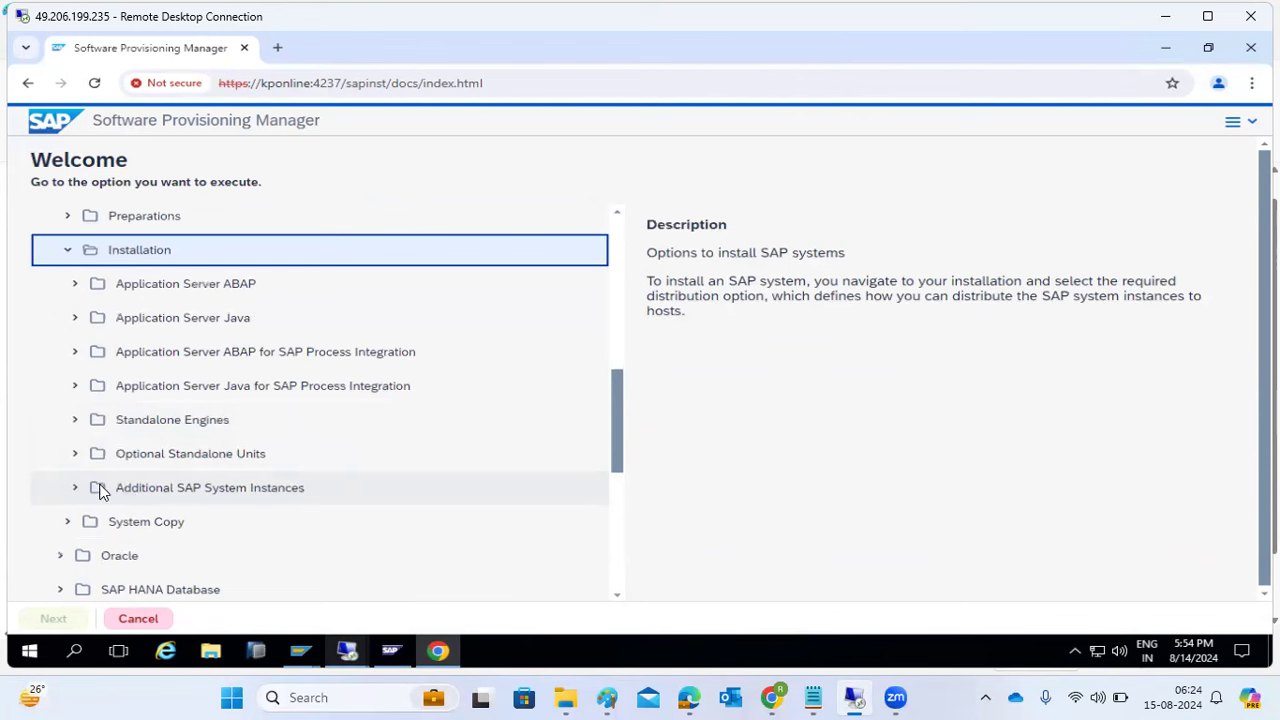
click(79, 286)
click(80, 286)
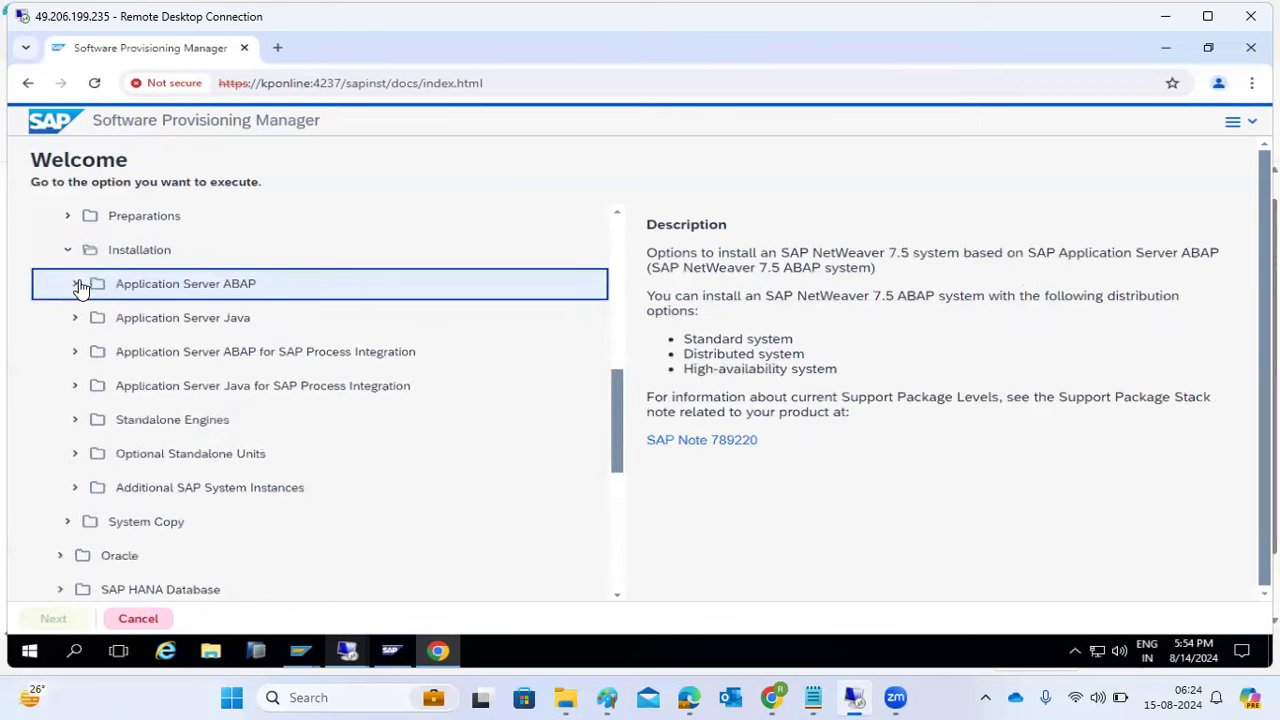
scroll(145, 465, down, 1)
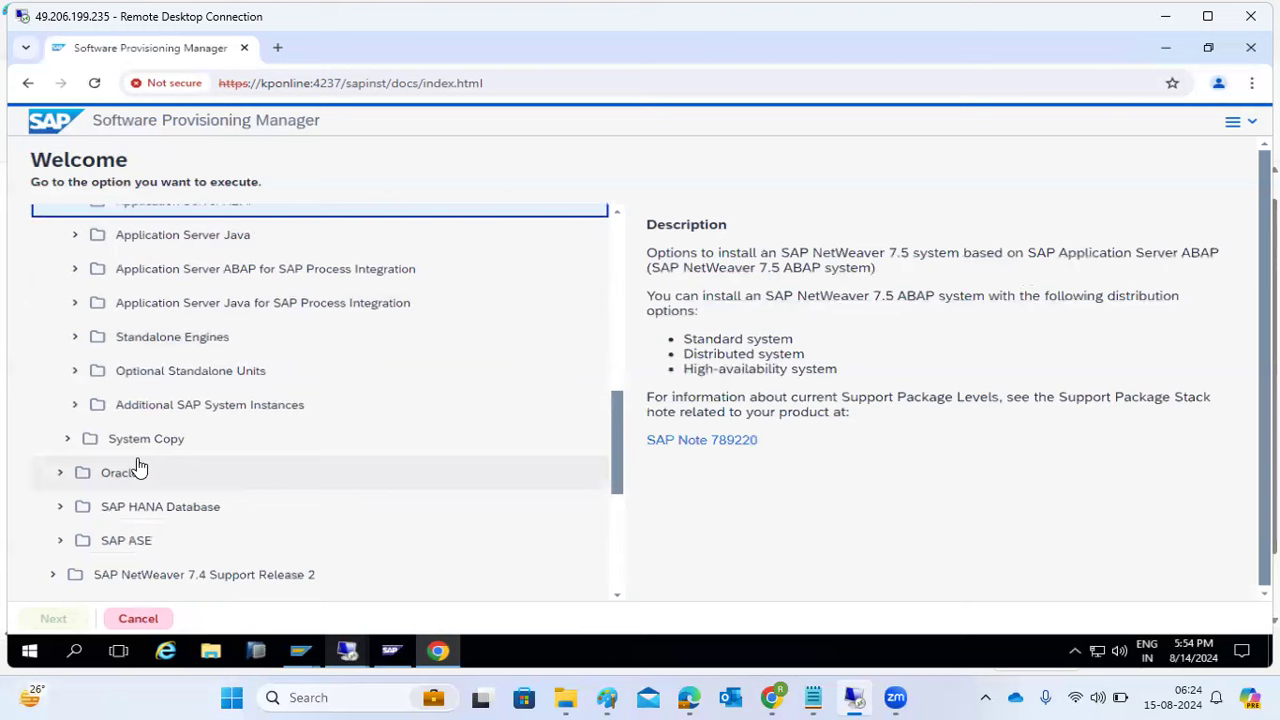
click(75, 406)
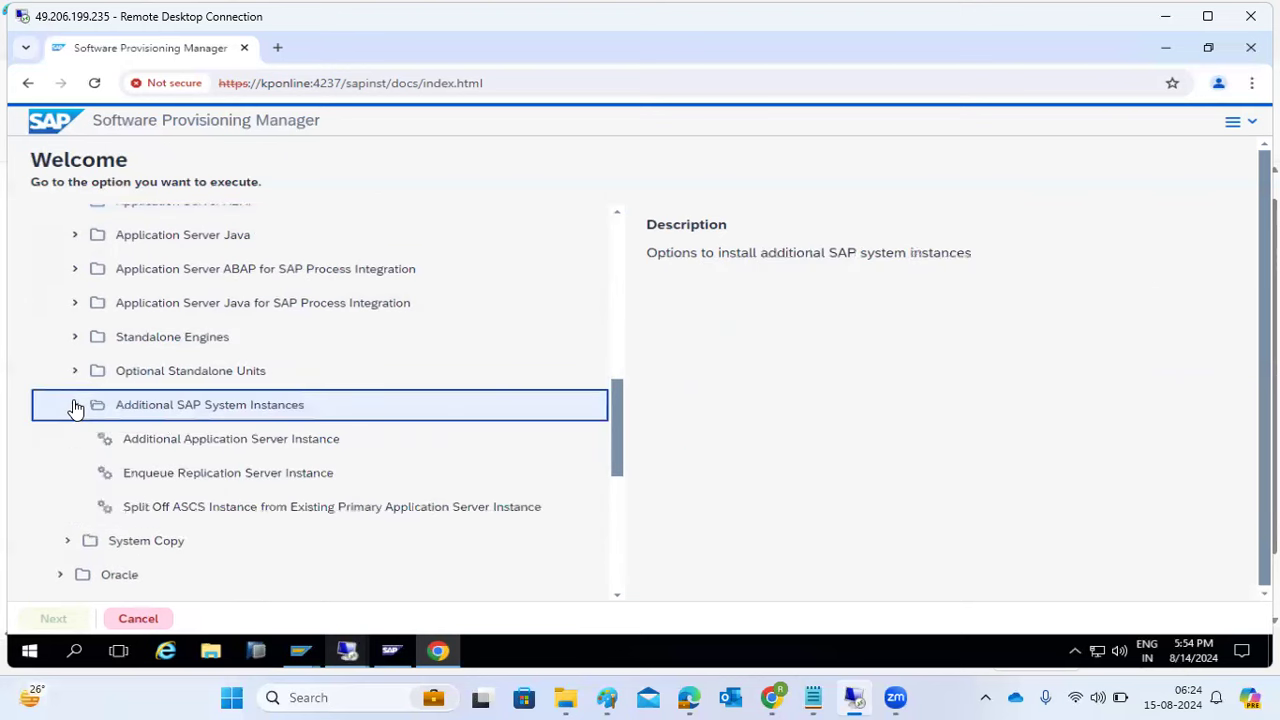
double_click(141, 440)
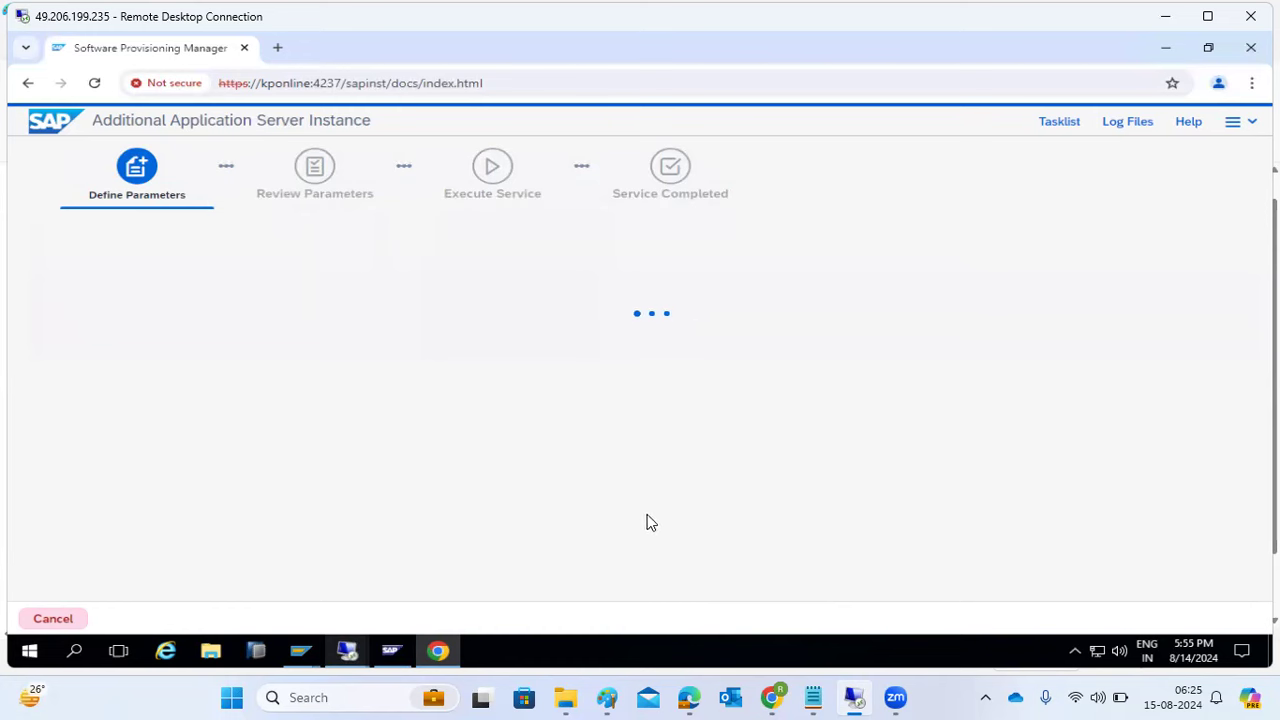
- Disconnect the sappractice remote session and return to the Software Provisioning Manager browser window
click(439, 651)
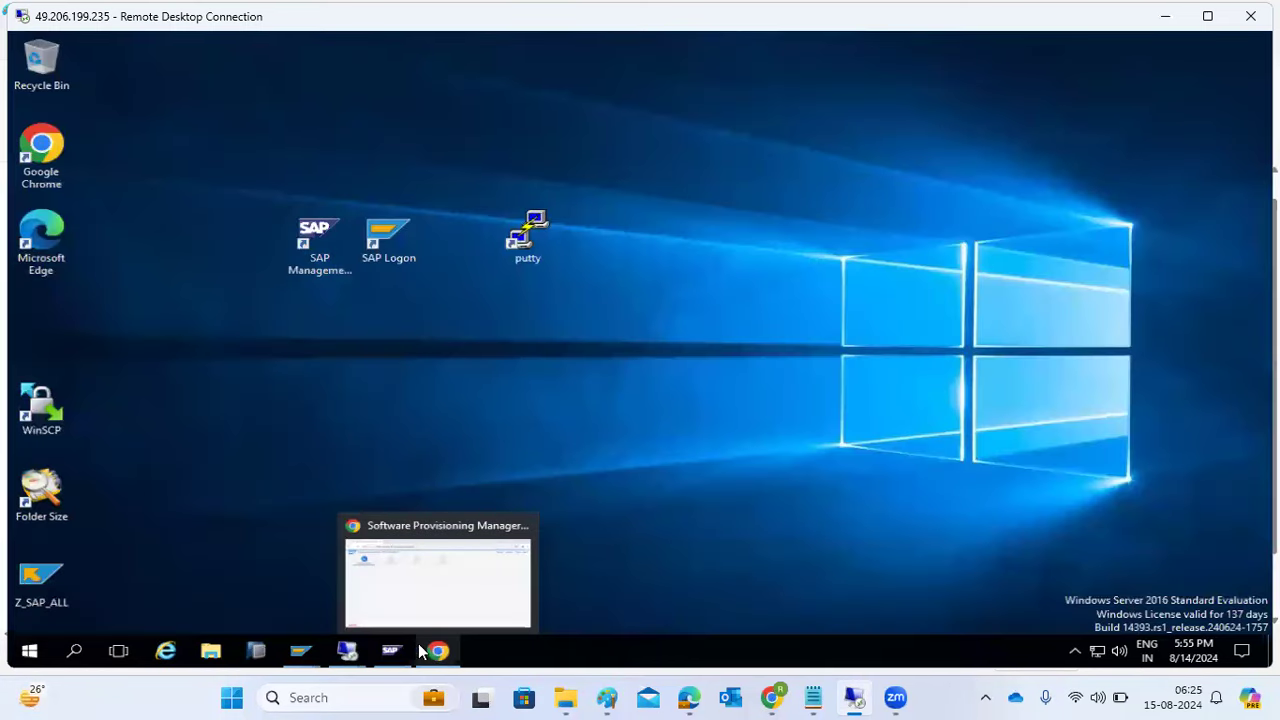
mouse_move(350, 651)
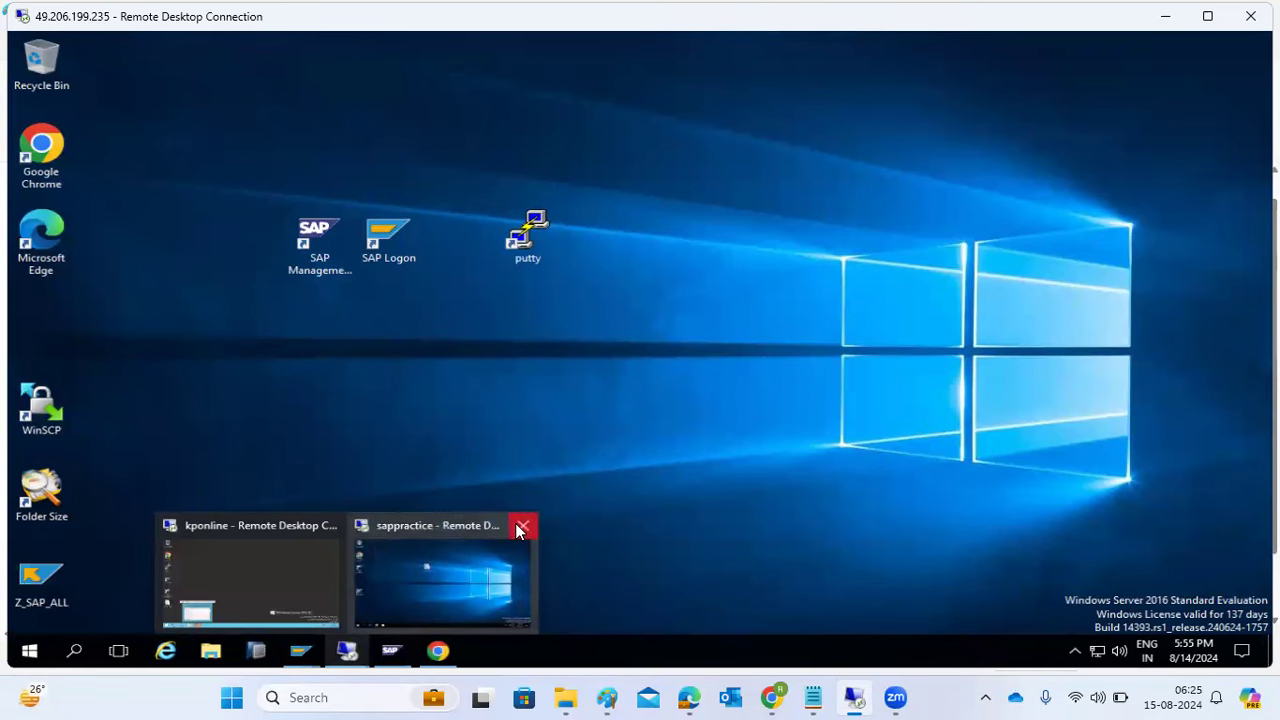
click(519, 530)
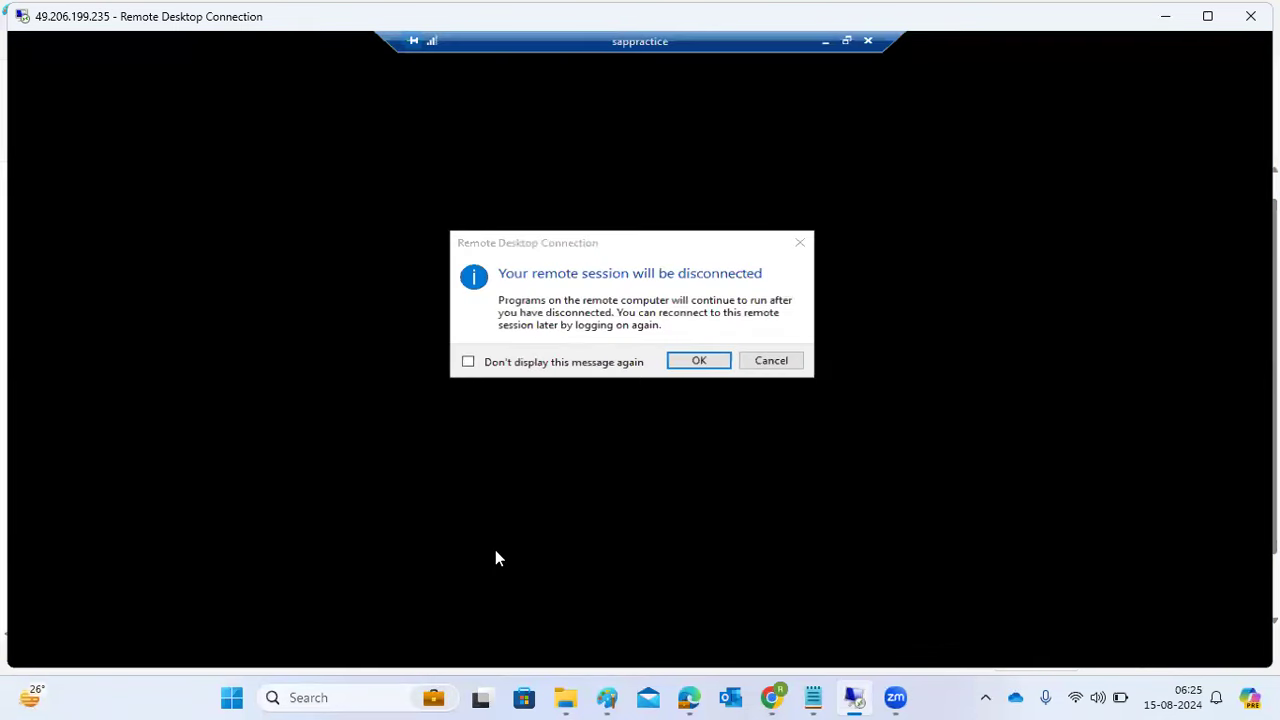
click(677, 362)
mouse_move(346, 654)
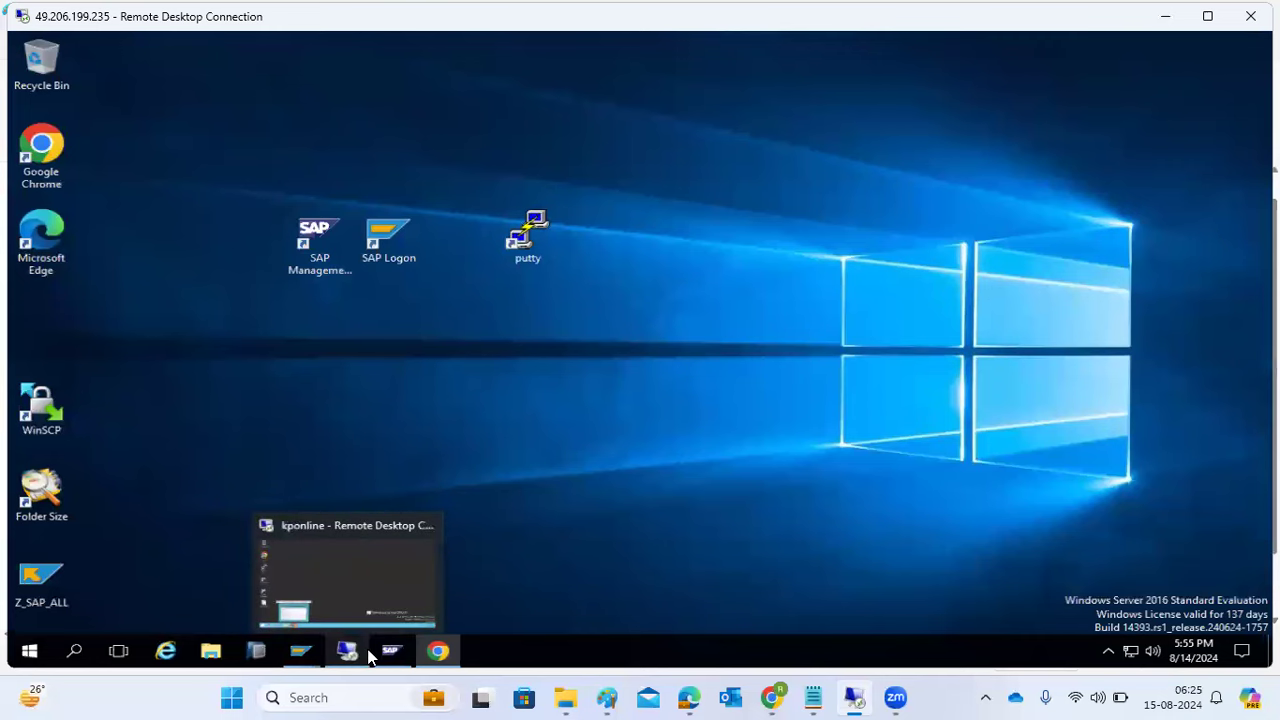
mouse_move(426, 652)
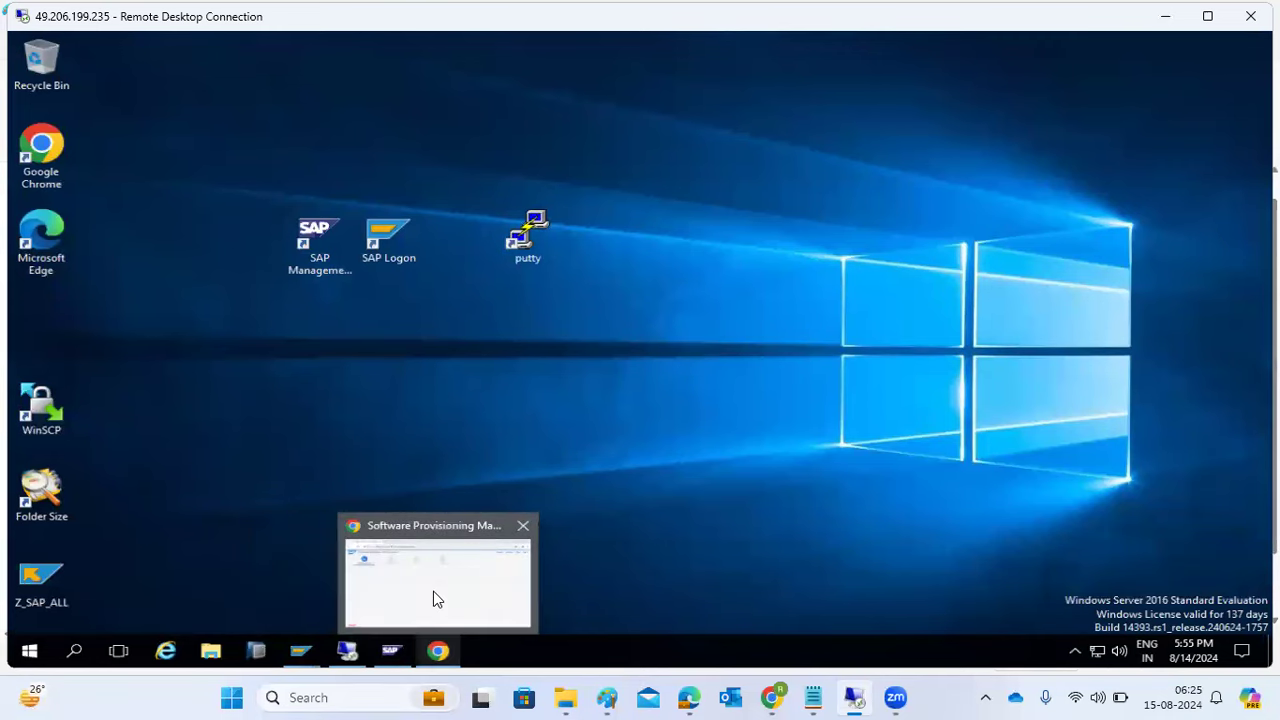
click(433, 591)
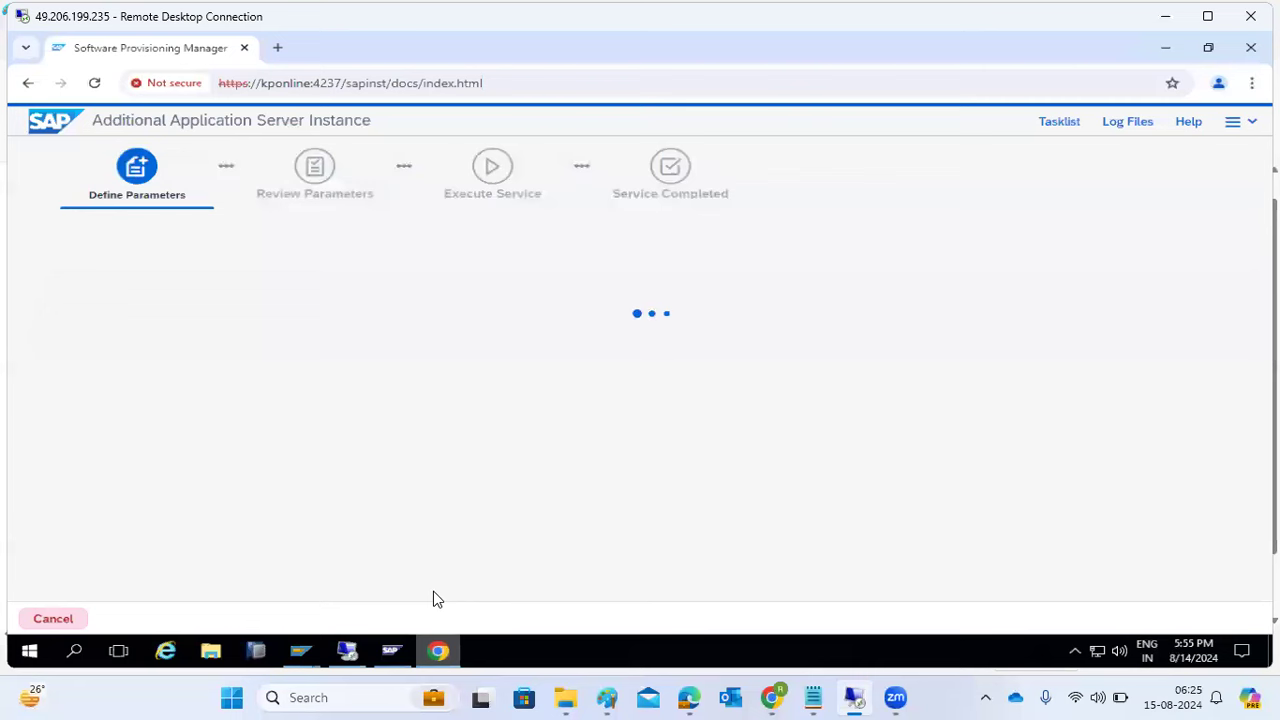
click(1130, 122)
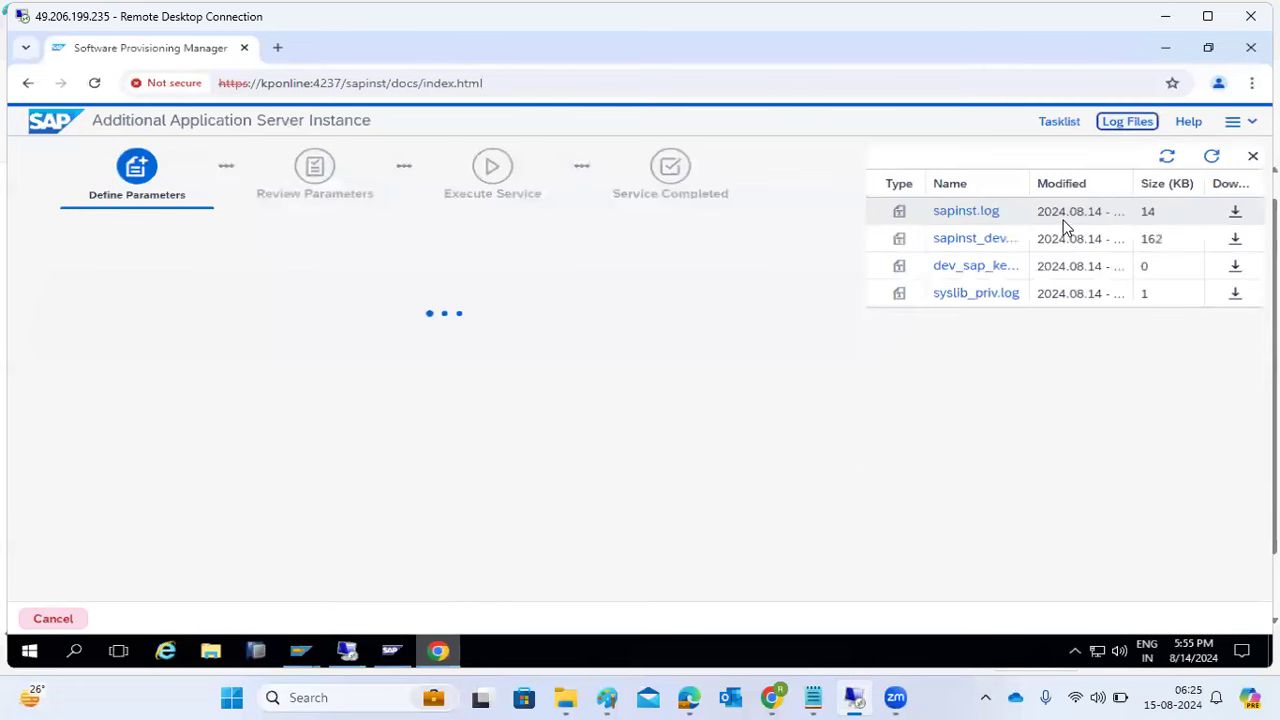
- Review sapinst.log, continue in Typical parameter mode, then reopen sapinst.log
double_click(968, 214)
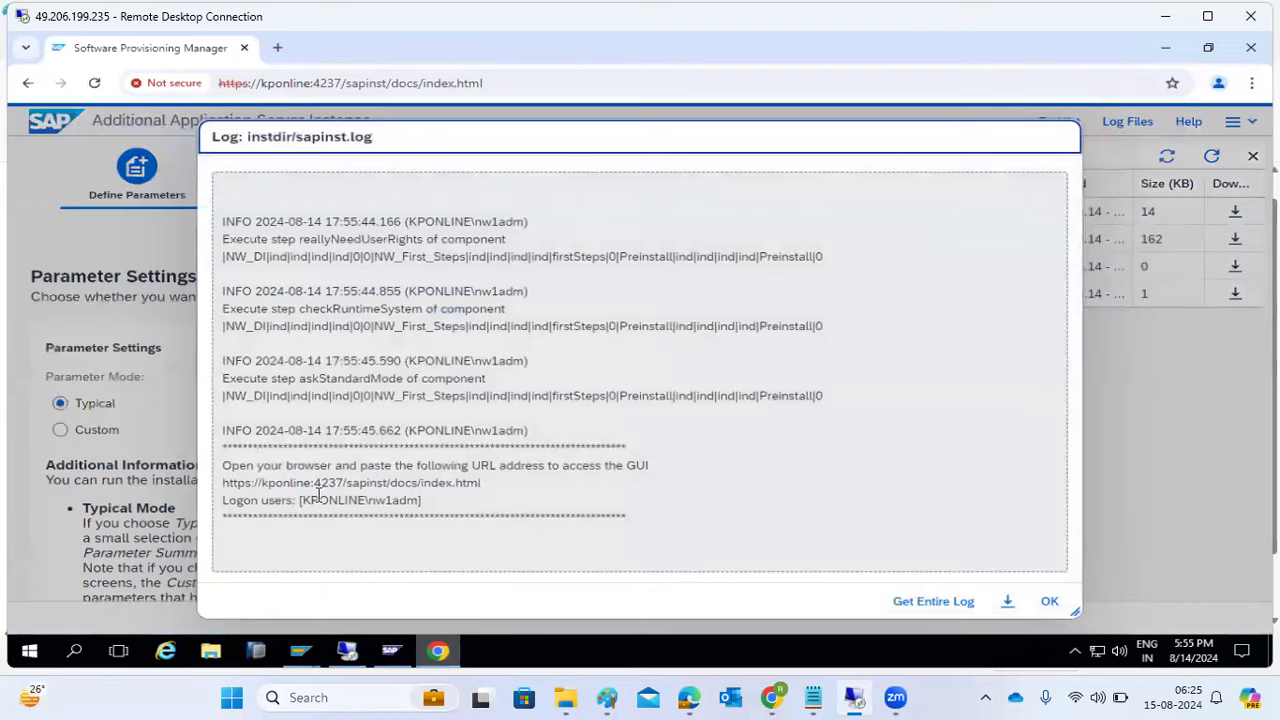
drag(314, 500, 395, 500)
click(1047, 603)
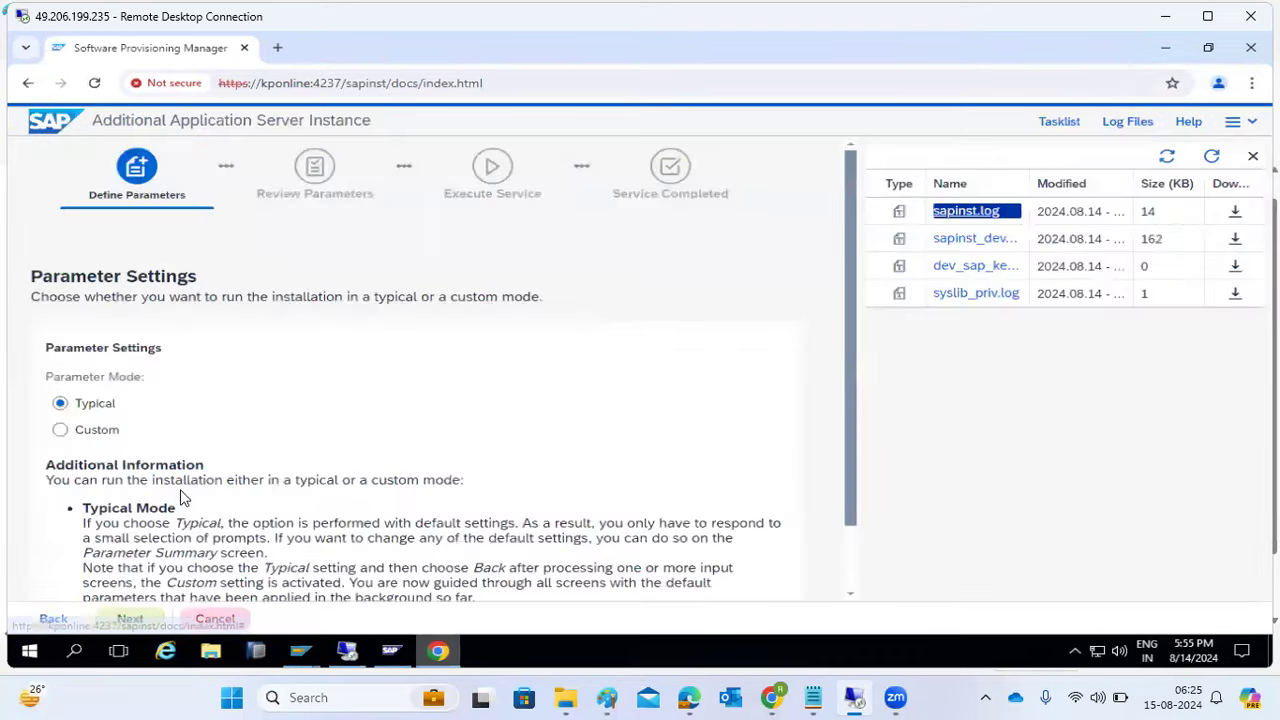
click(129, 619)
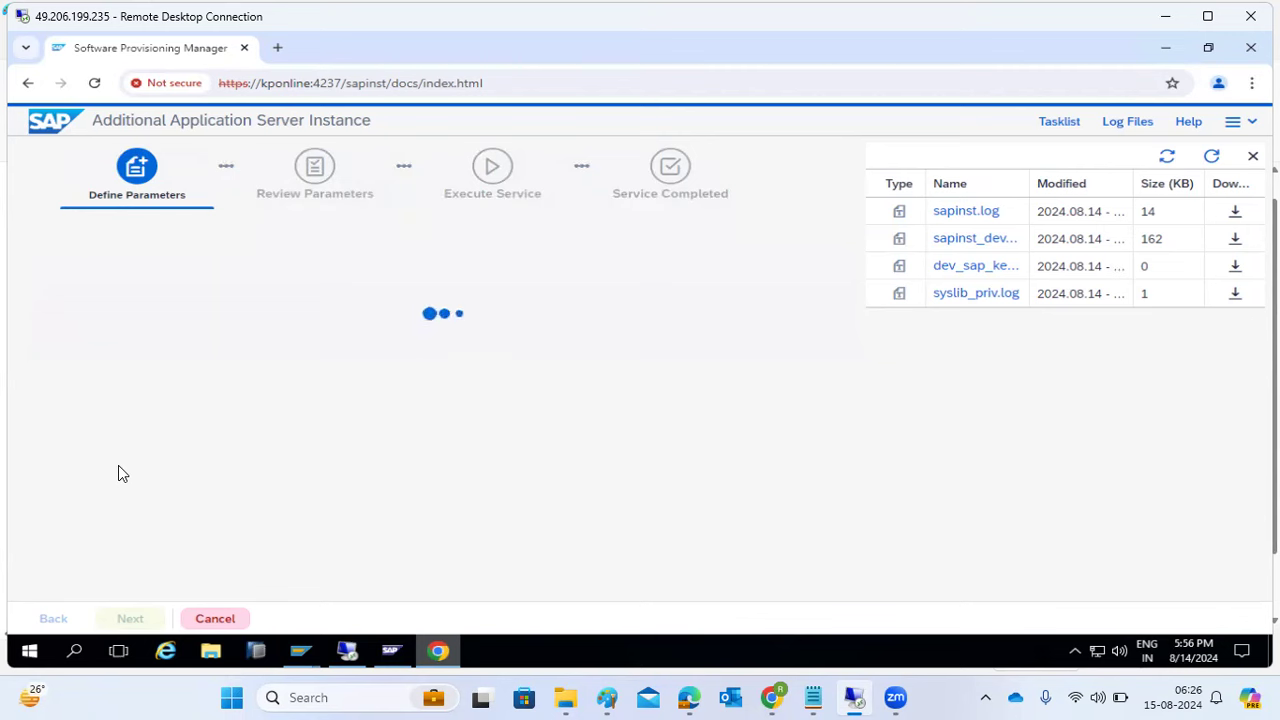
double_click(948, 214)
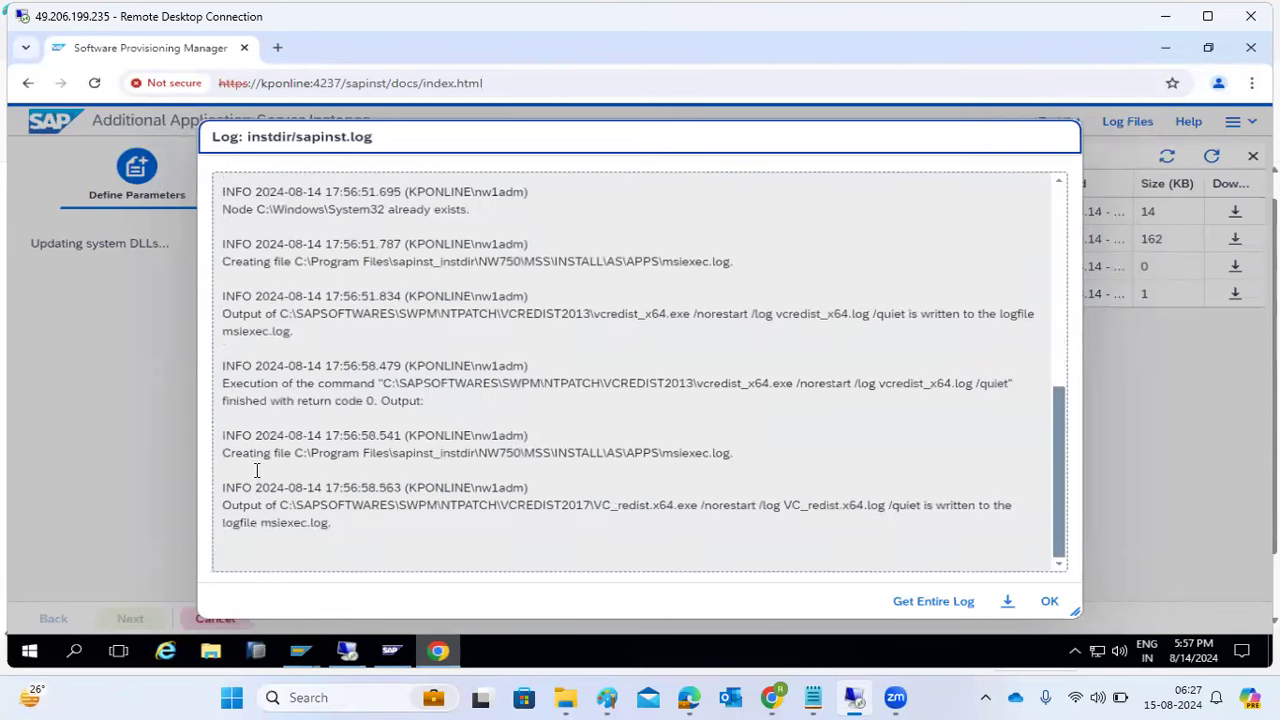
- Read through sapinst.log entries, including the 17:56:58 and 17:57:02 steps, then close the viewer
drag(251, 453, 322, 459)
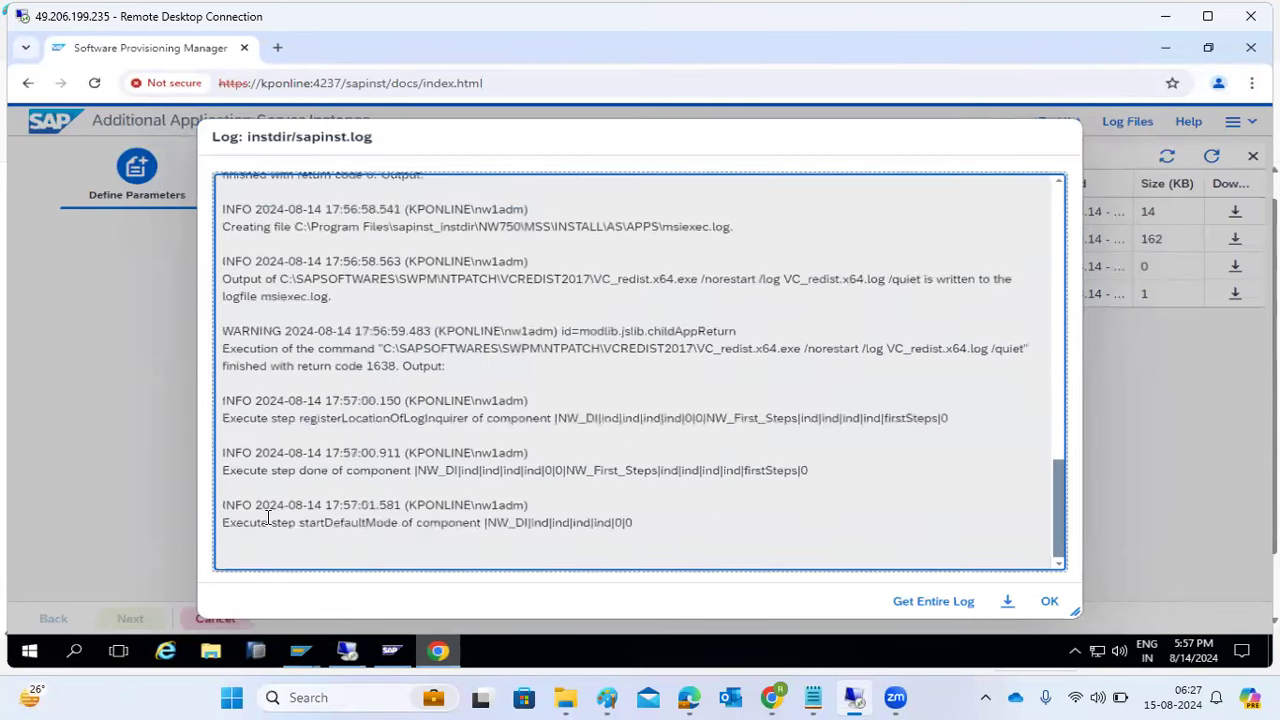
drag(257, 522, 380, 525)
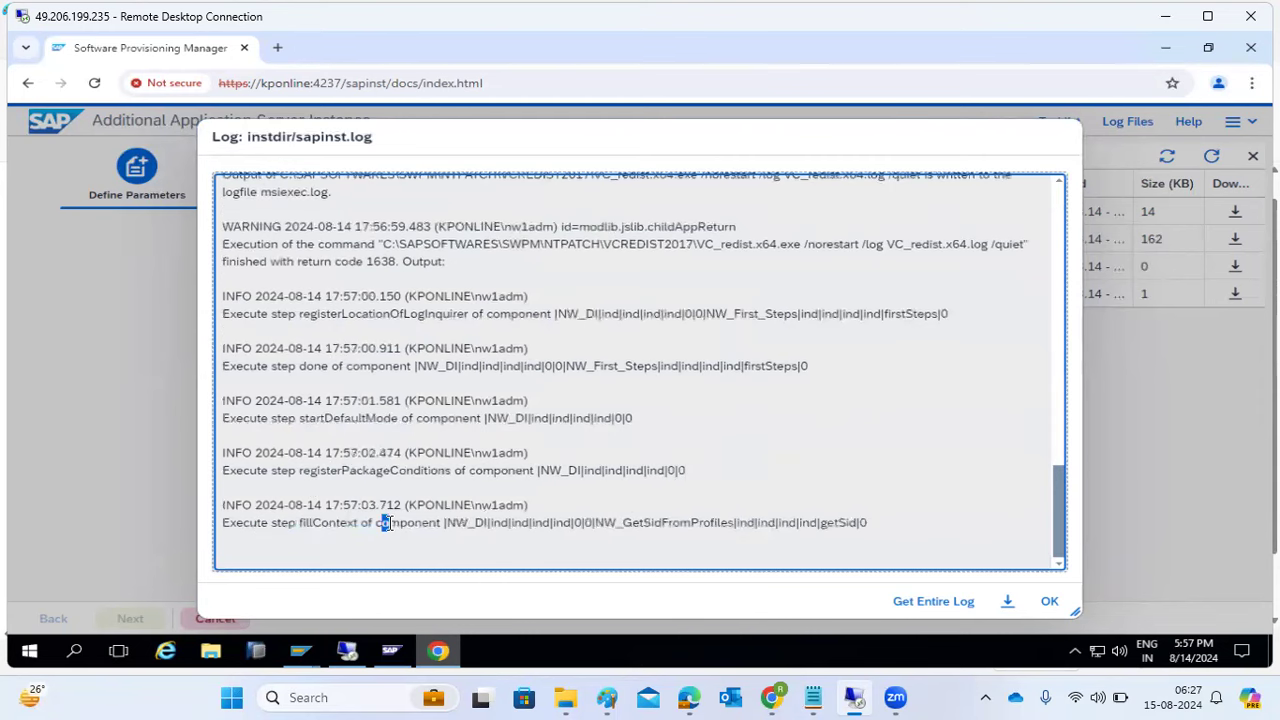
drag(260, 503, 362, 505)
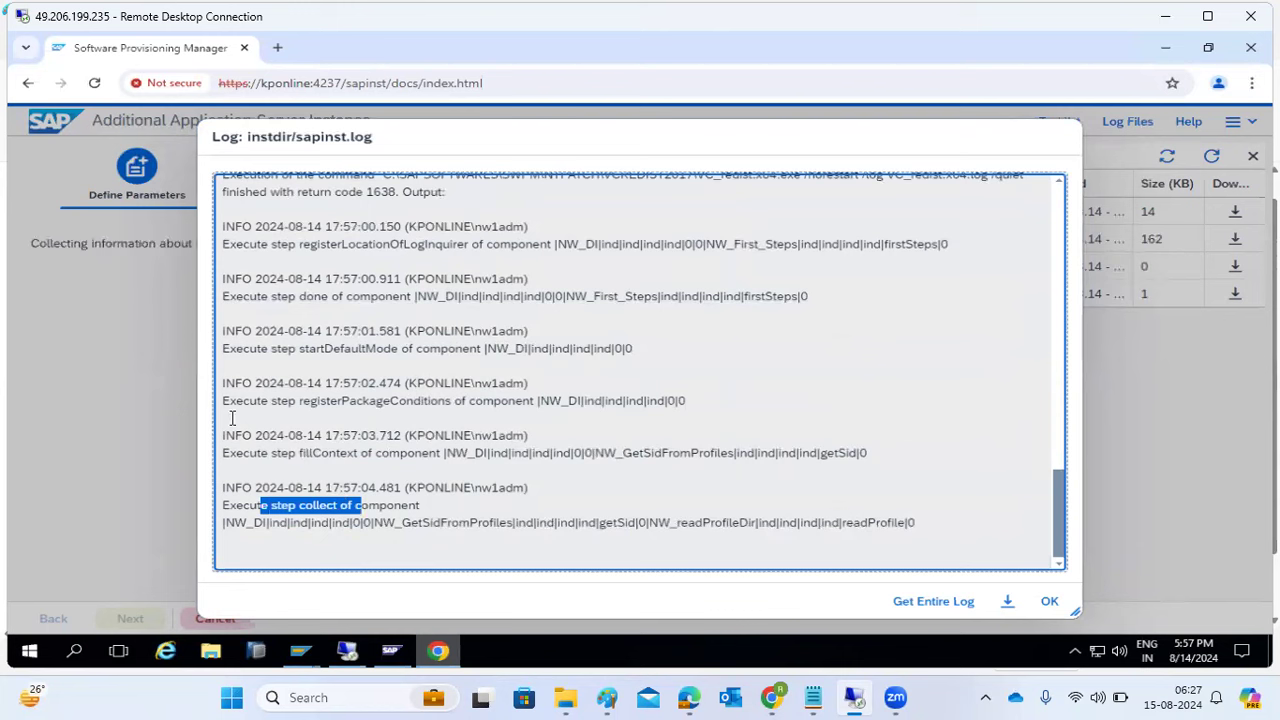
drag(224, 330, 245, 333)
drag(236, 384, 221, 386)
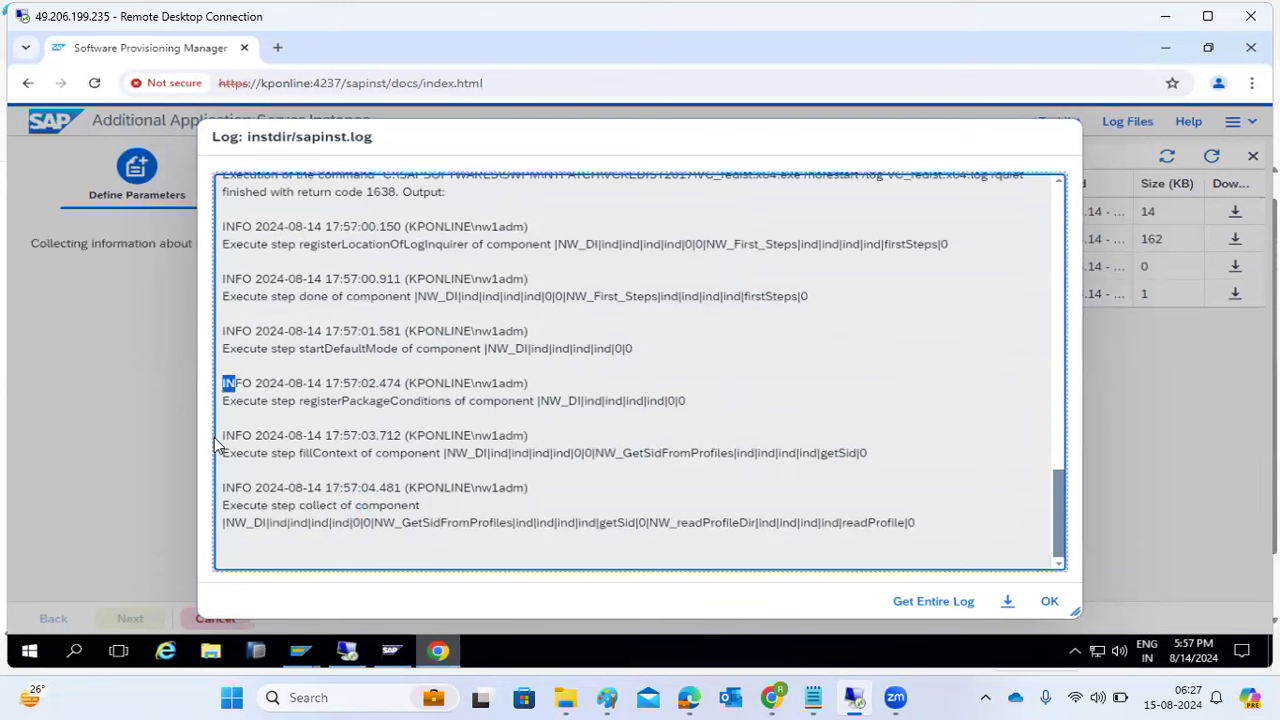
scroll(222, 466, up, 4)
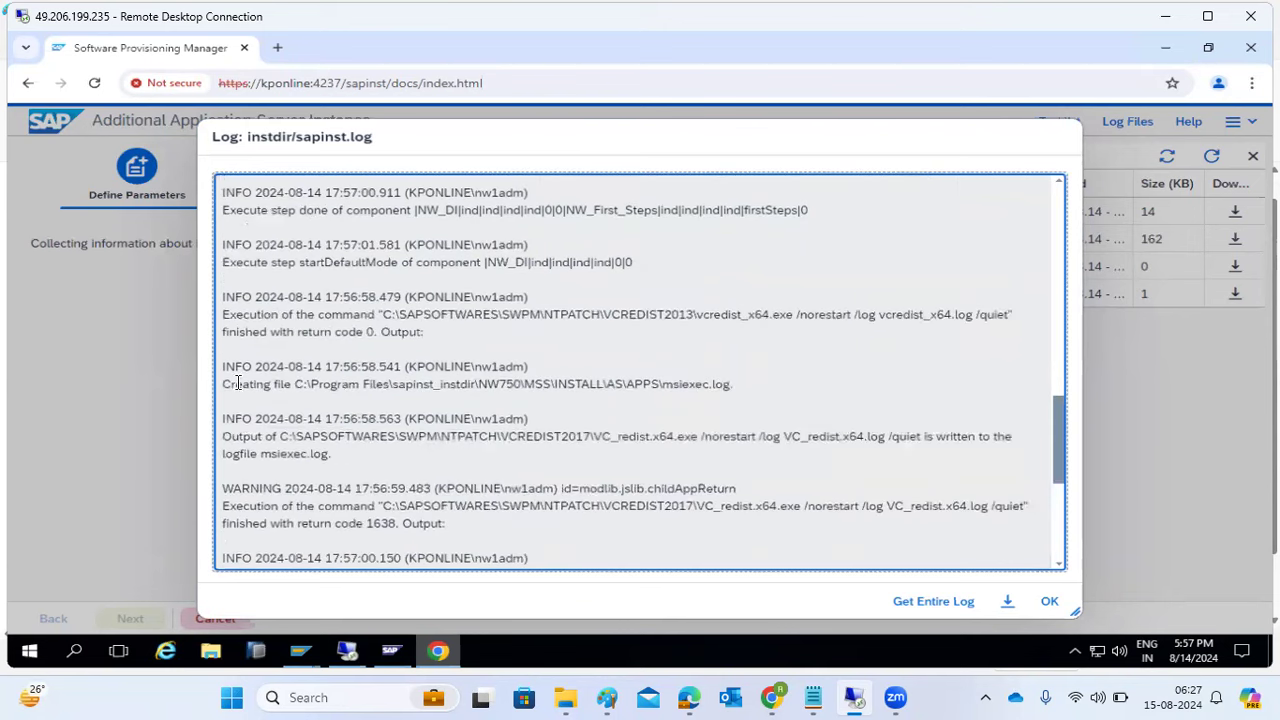
drag(222, 297, 245, 297)
scroll(250, 300, up, 5)
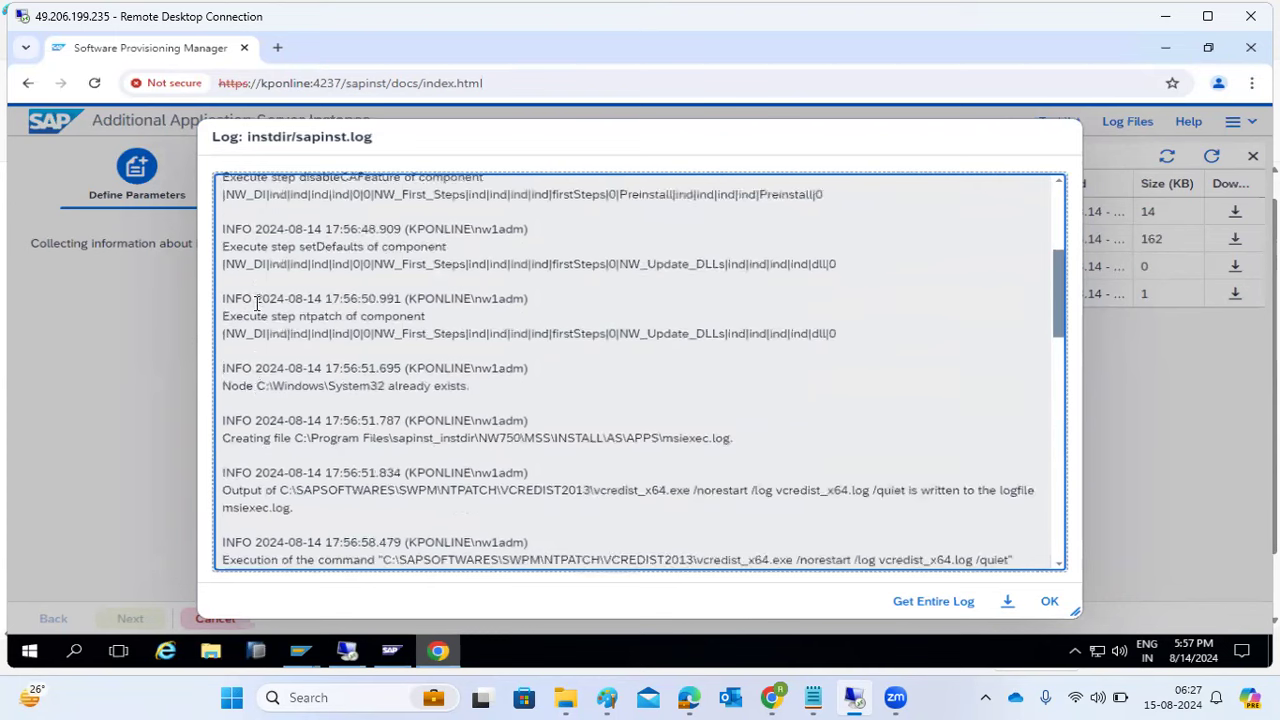
scroll(257, 303, up, 3)
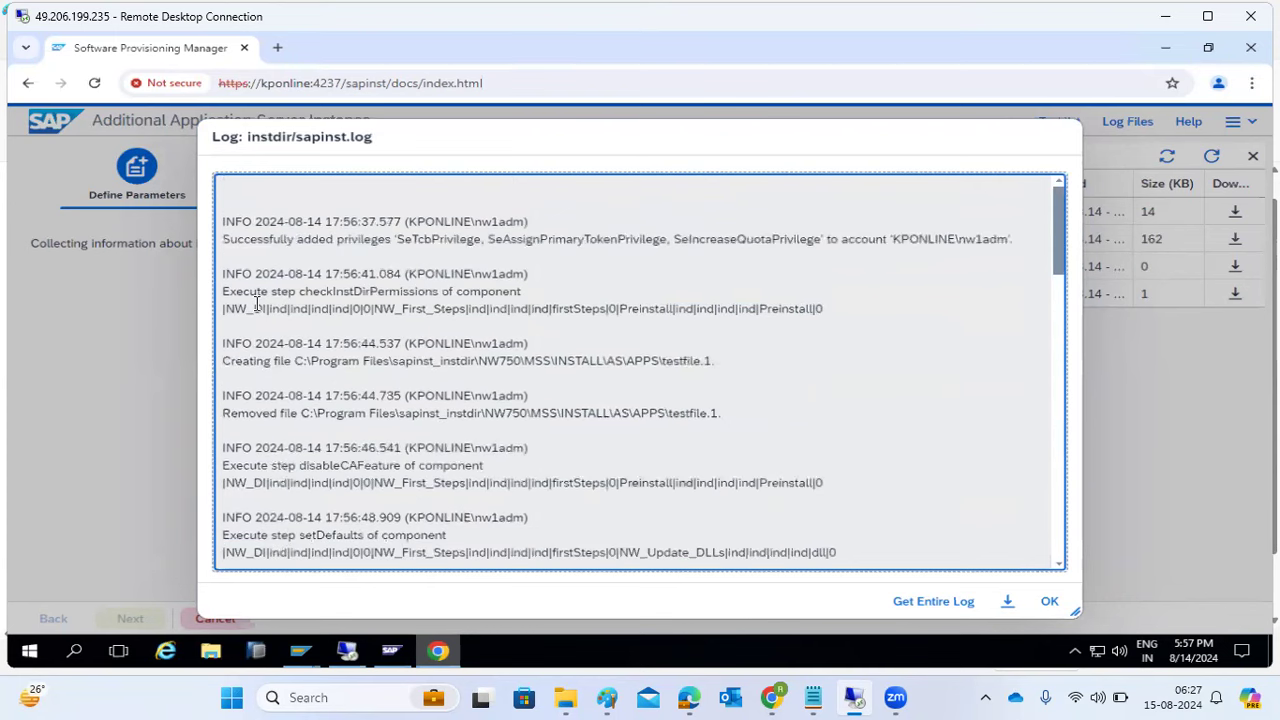
scroll(294, 323, down, 10)
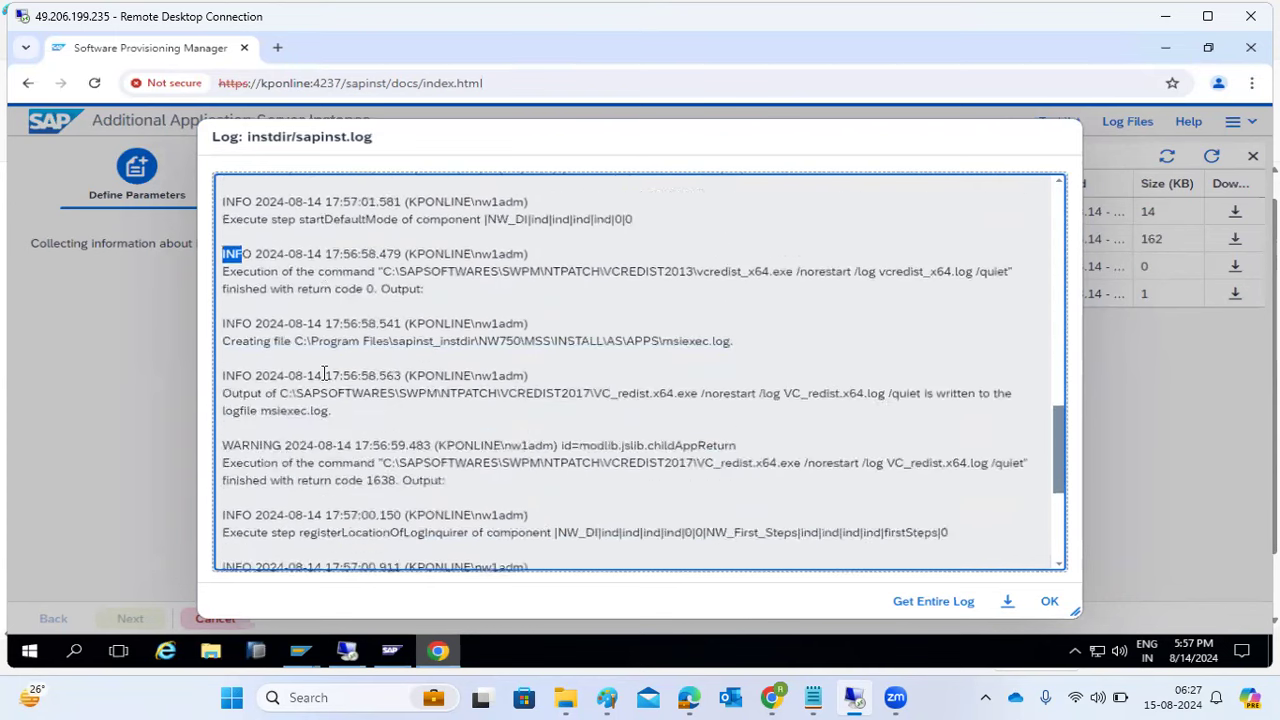
scroll(325, 375, down, 4)
scroll(348, 431, down, 5)
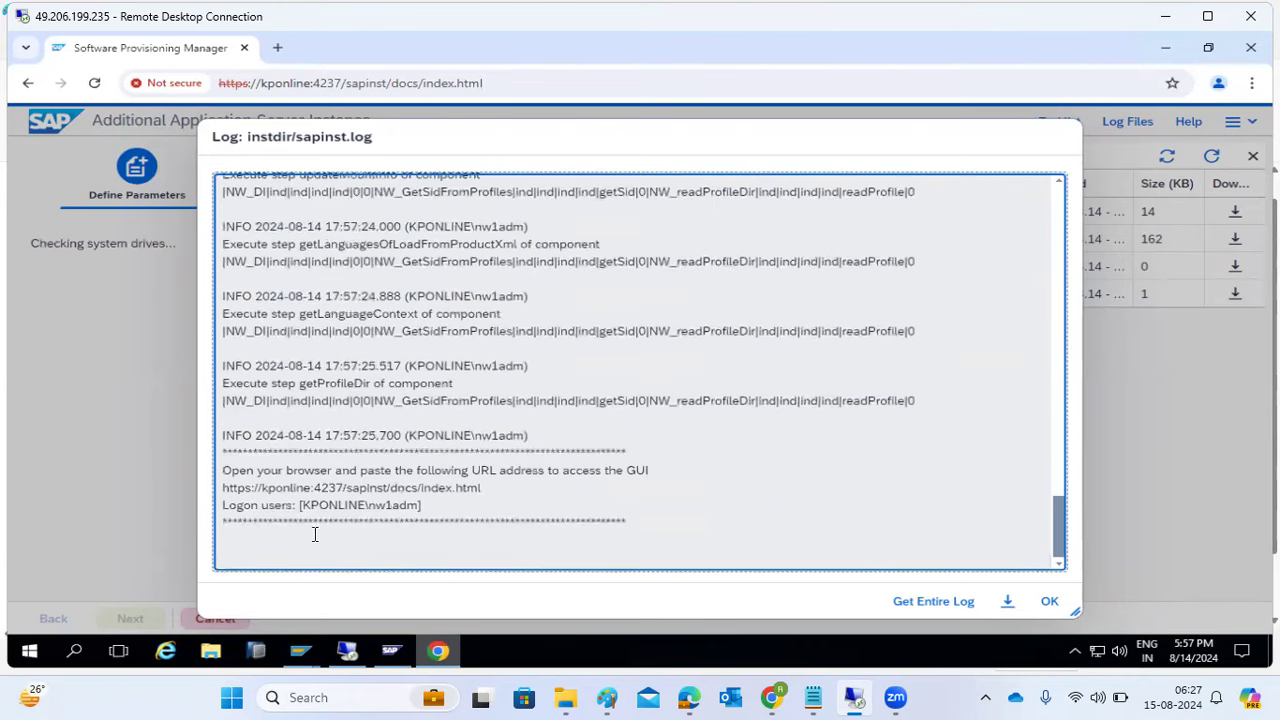
click(1047, 601)
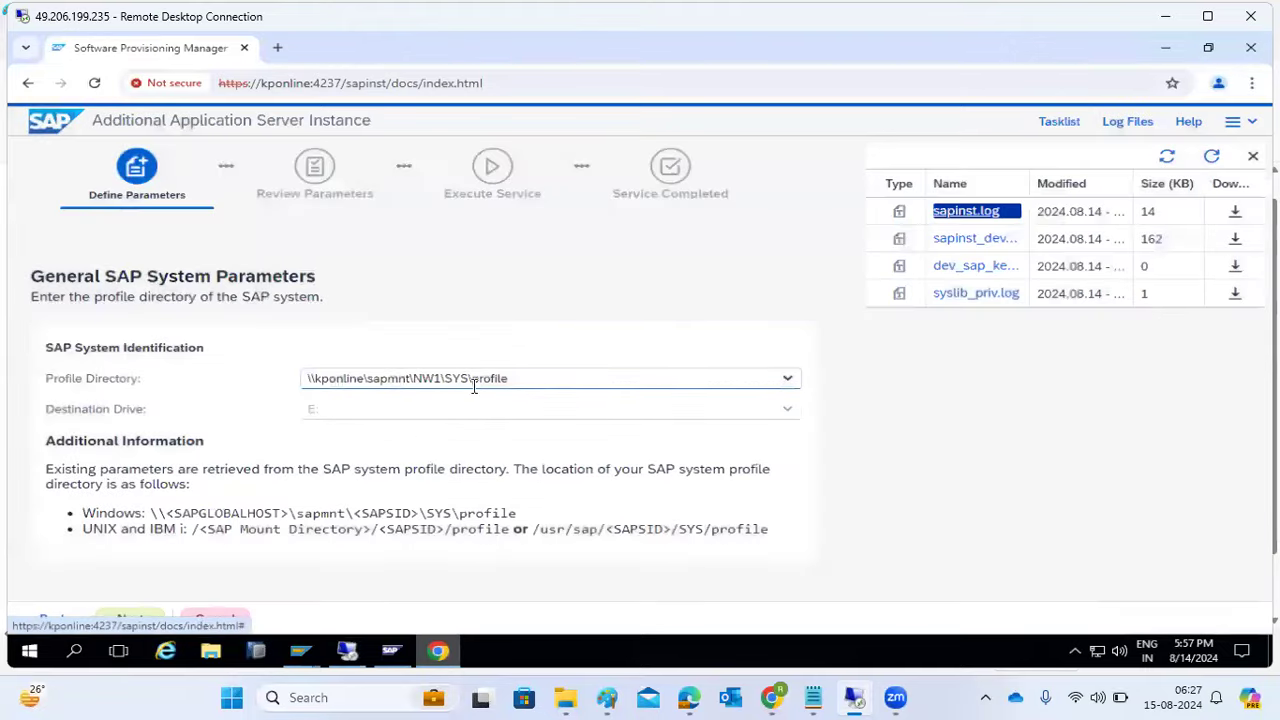
- Choose \\kponline\sapmnt\NW1\SYS\profile as the profile directory and proceed
click(783, 380)
click(672, 412)
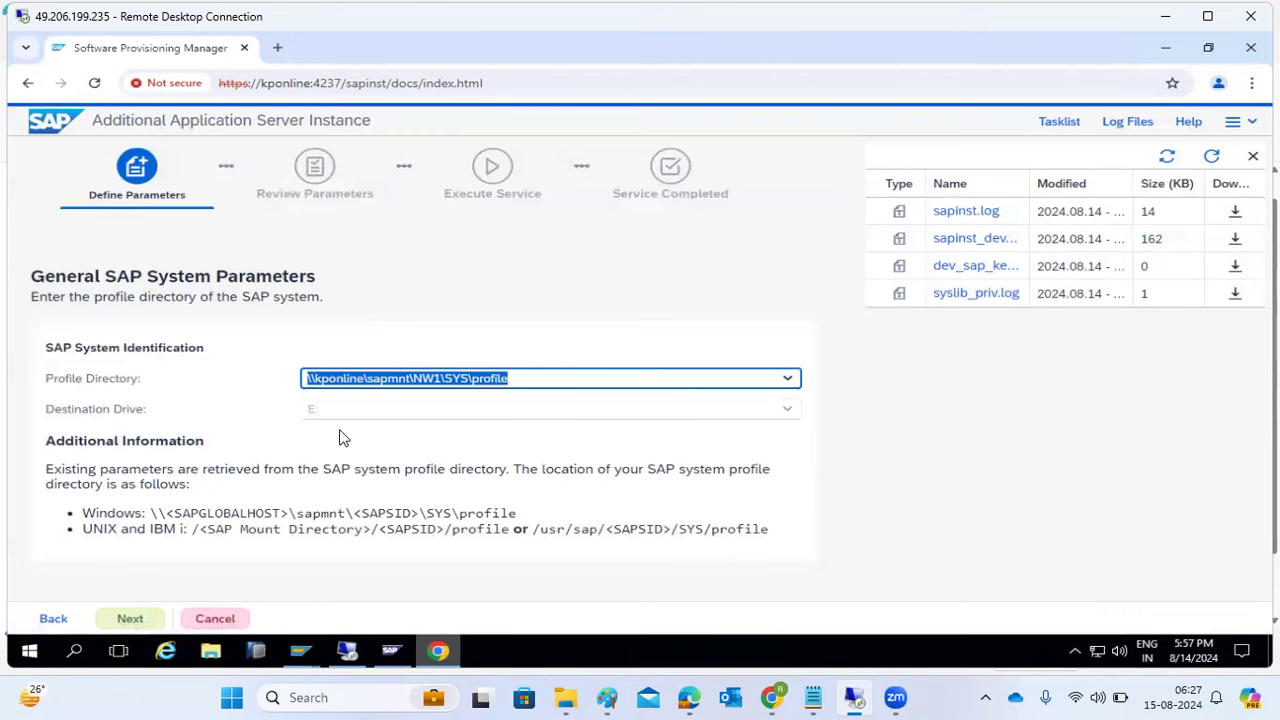
click(133, 619)
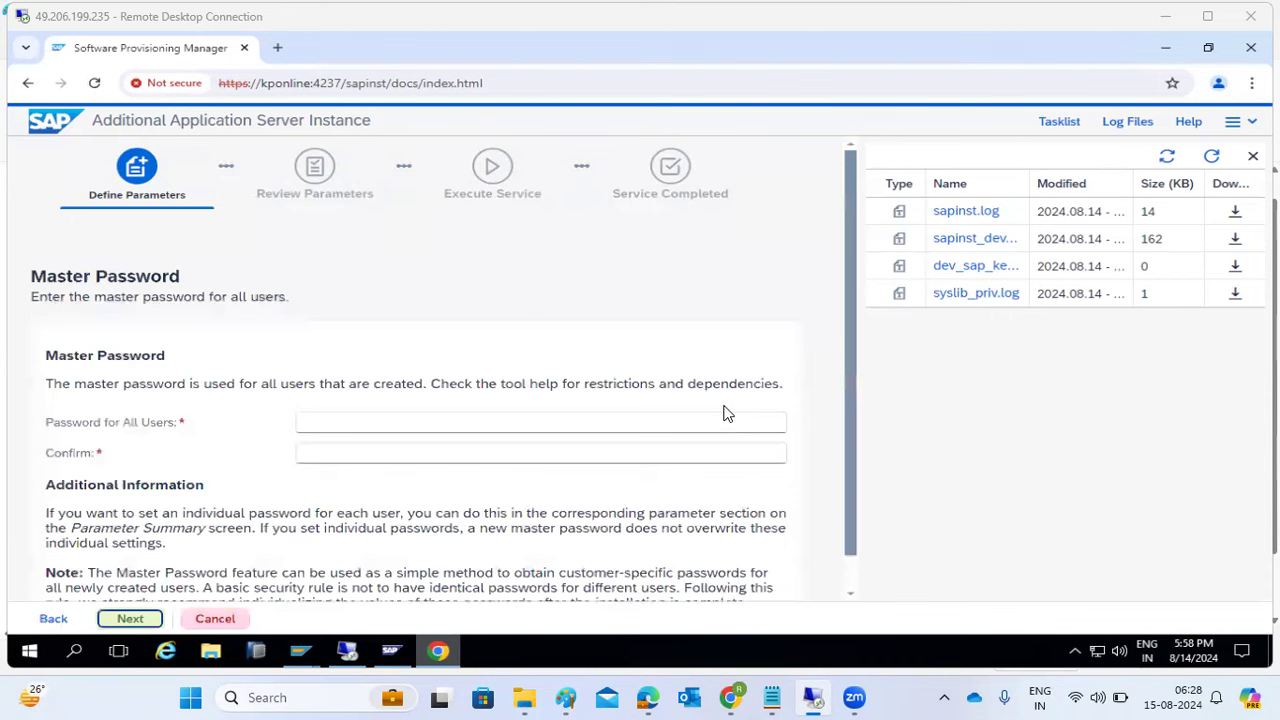
- Enter and confirm the master password for all users, then continue
click(695, 423)
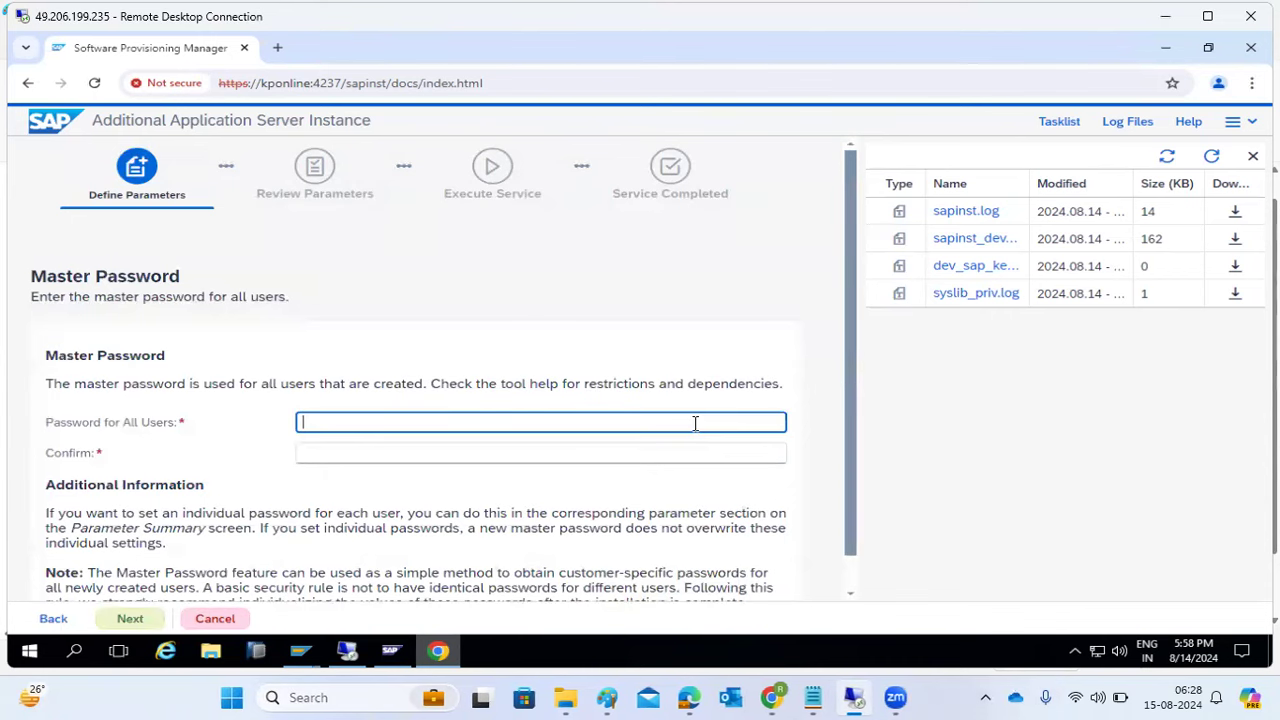
text(••••••)
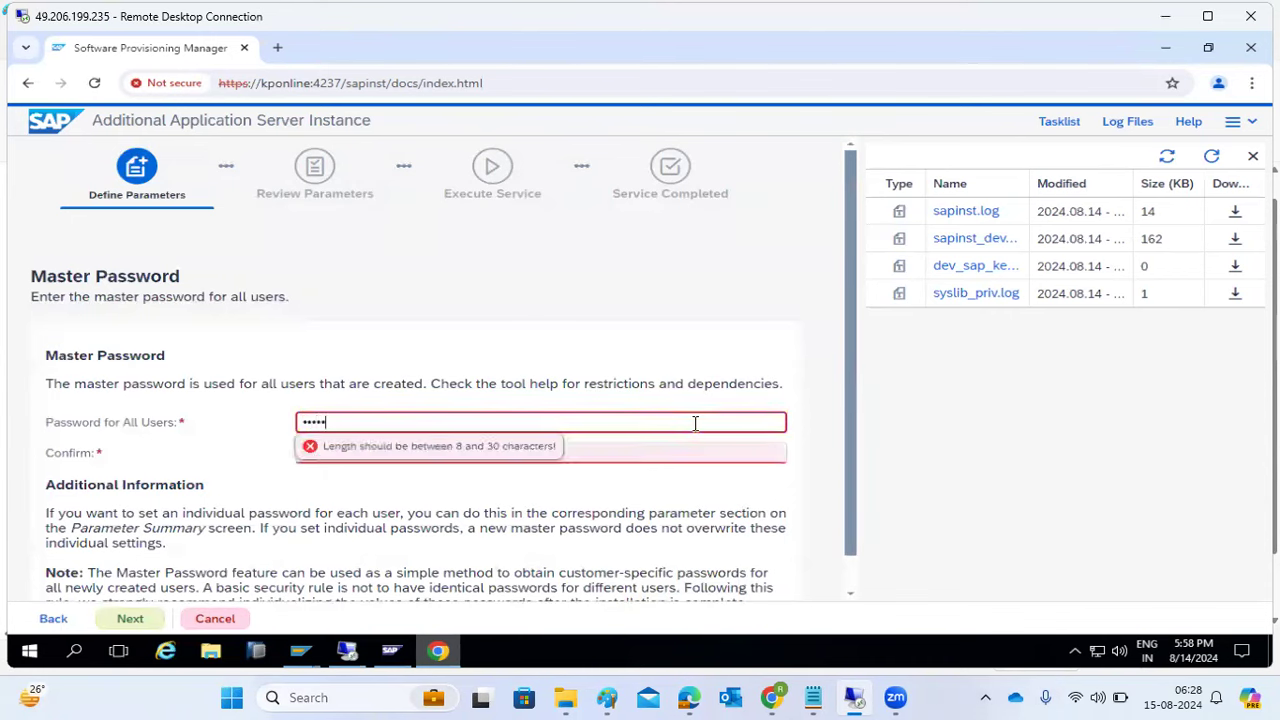
text(••••)
key(Tab)
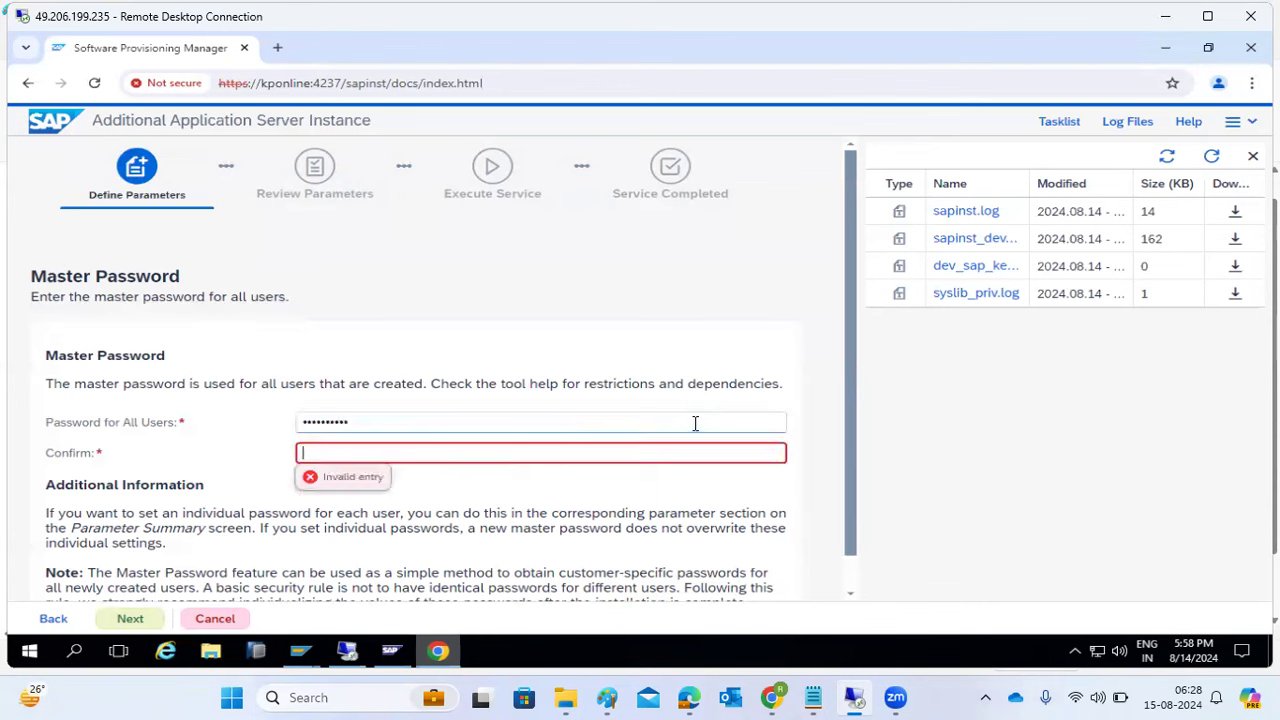
text(••••••••••)
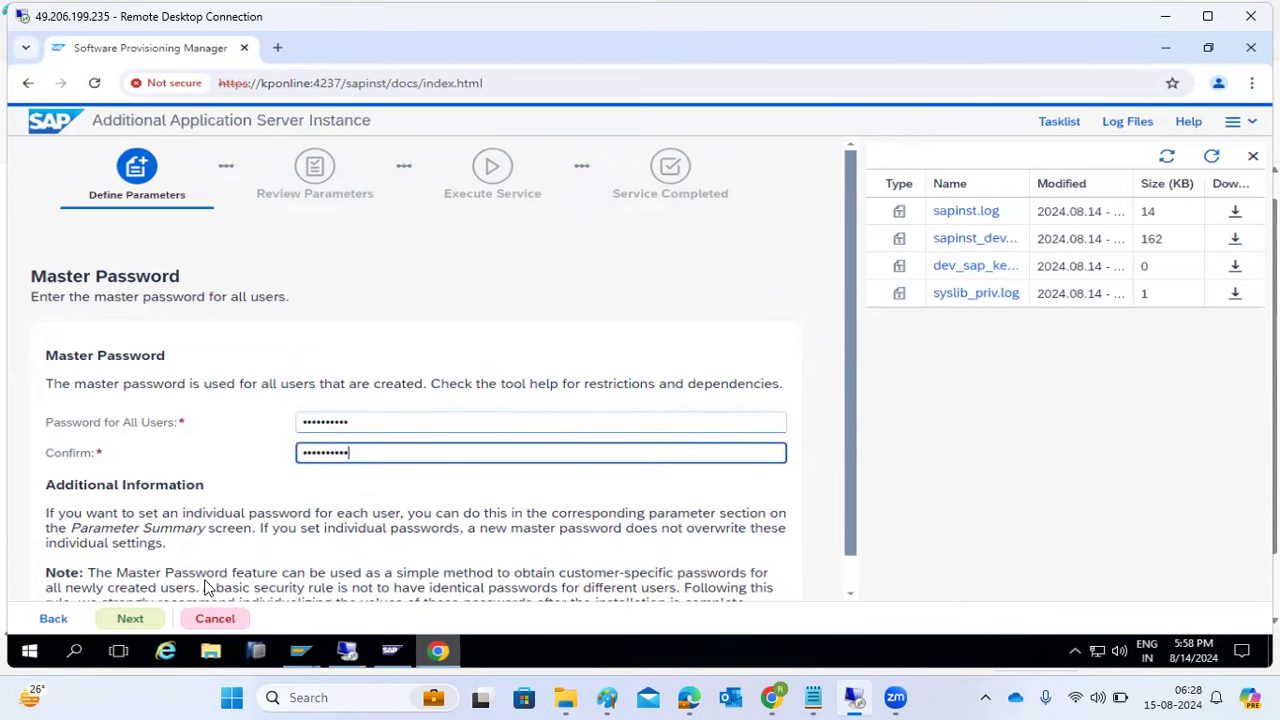
click(127, 618)
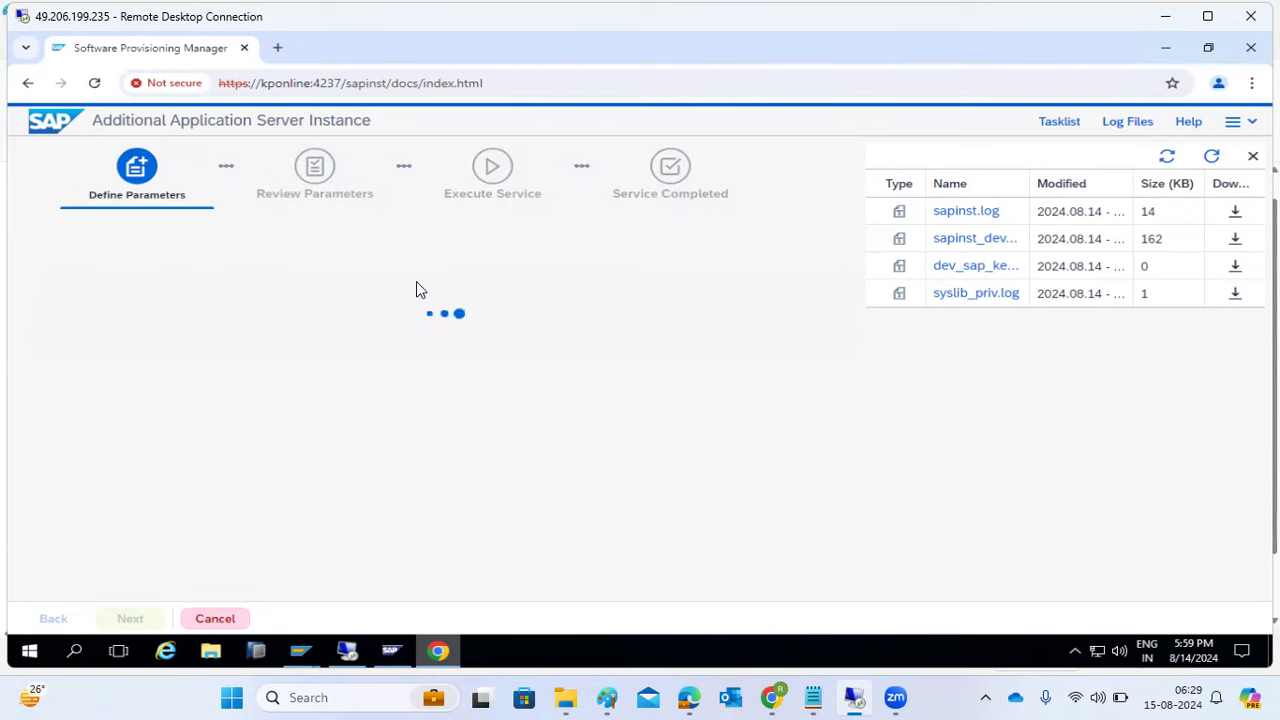
double_click(948, 213)
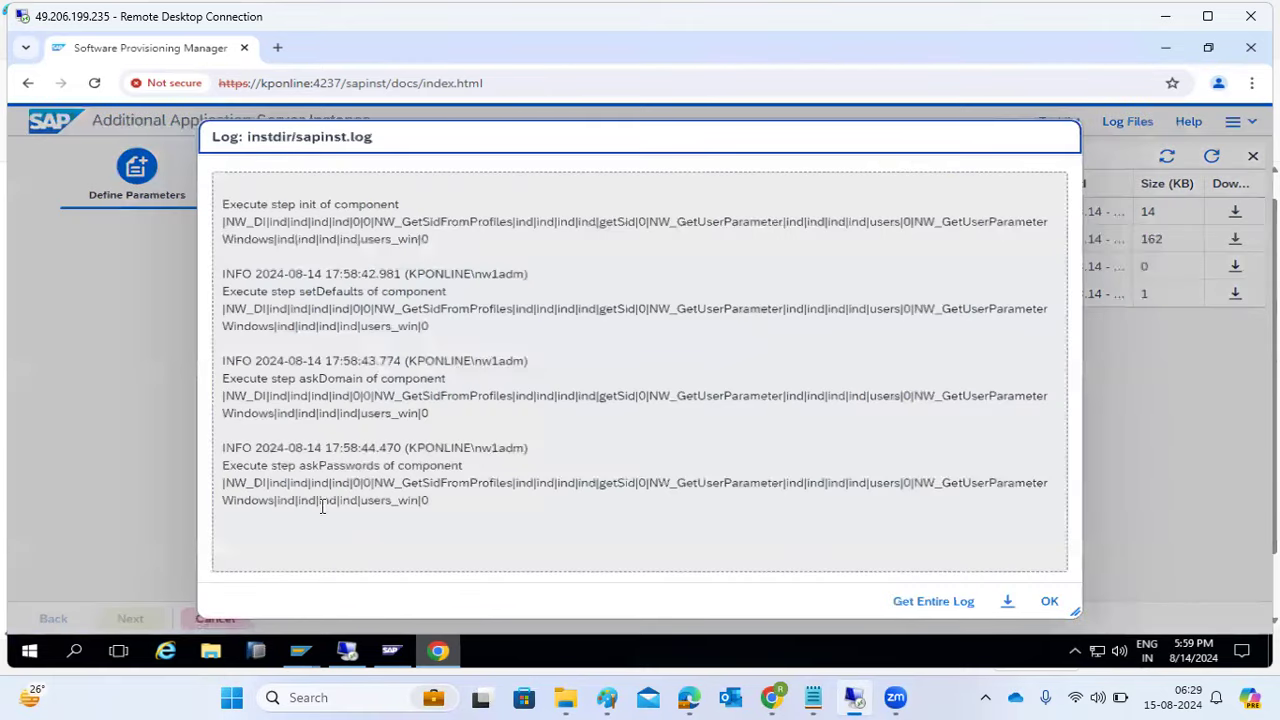
drag(283, 465, 455, 465)
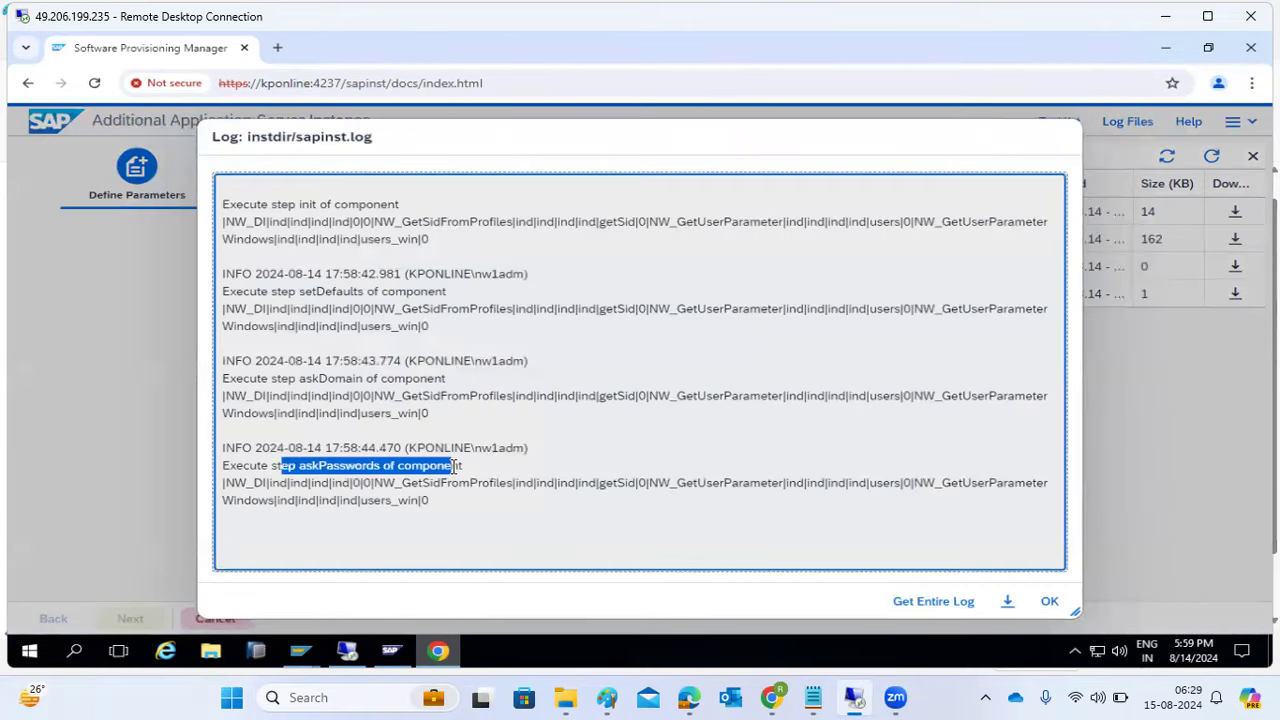
click(293, 466)
drag(305, 466, 452, 466)
drag(451, 505, 358, 501)
drag(272, 472, 215, 448)
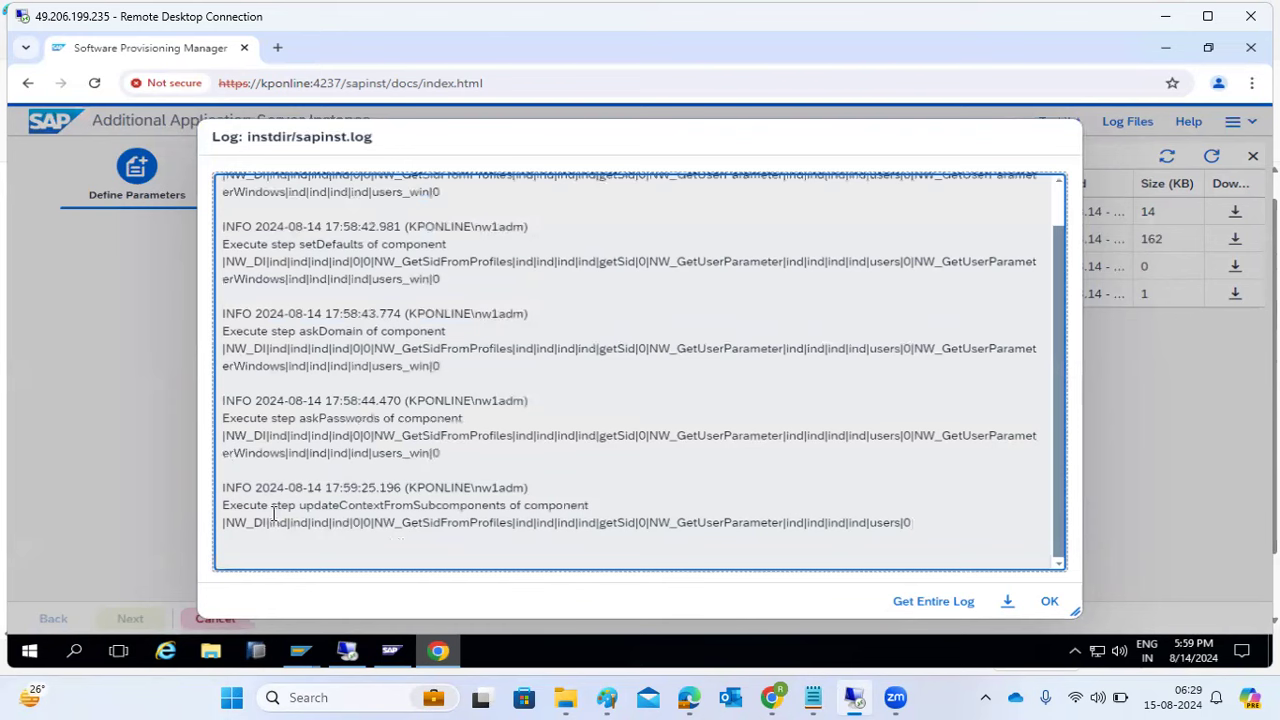
drag(308, 505, 343, 510)
click(361, 510)
drag(327, 436, 341, 436)
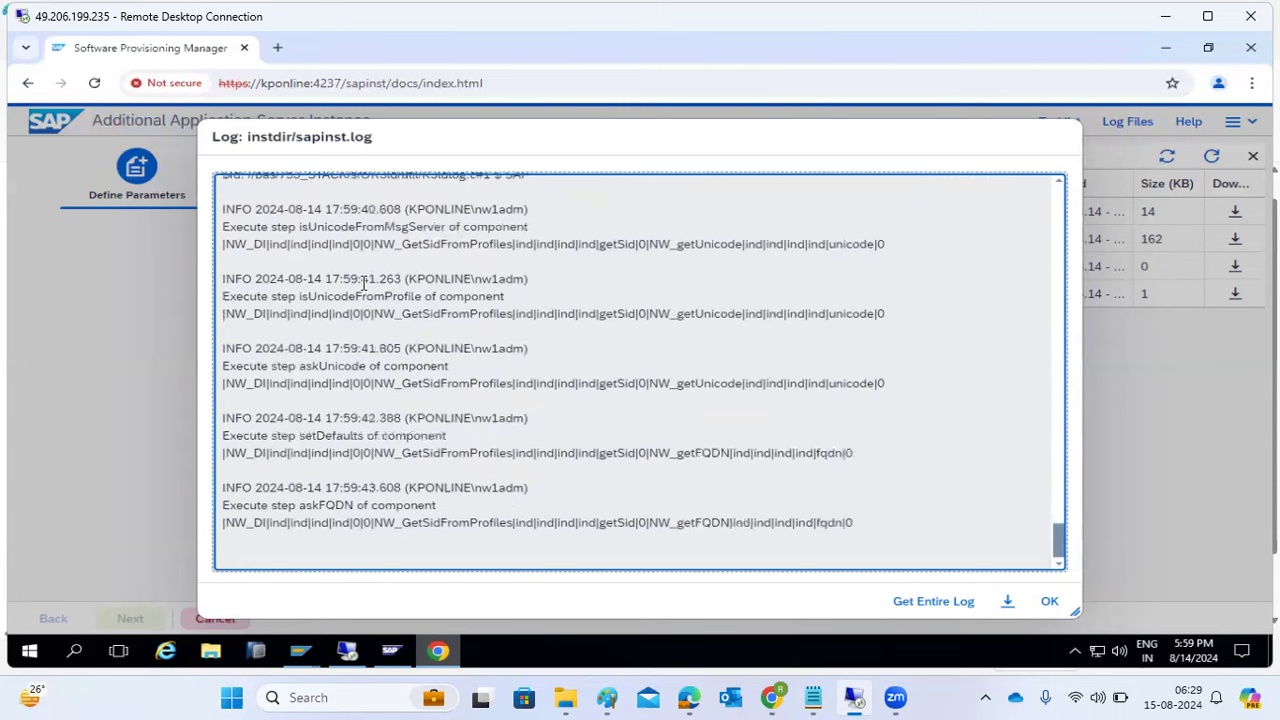
drag(257, 436, 354, 437)
drag(323, 505, 390, 506)
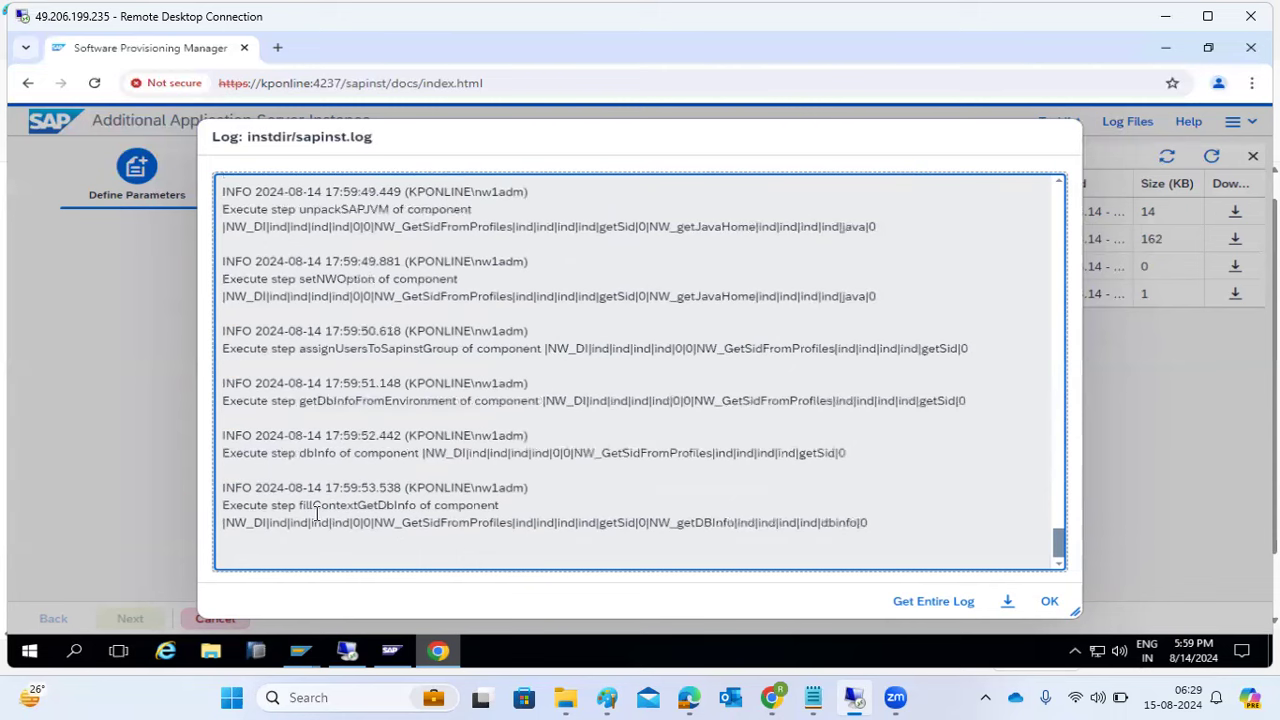
drag(301, 505, 497, 510)
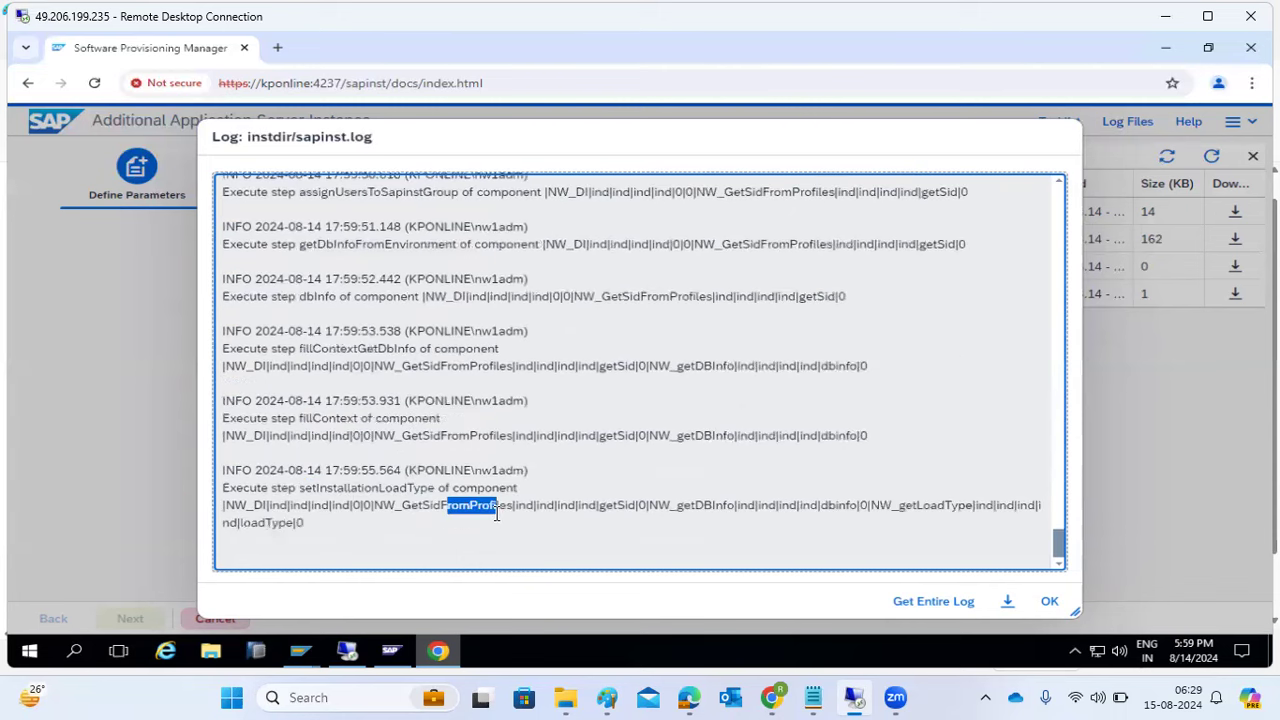
drag(388, 490, 444, 489)
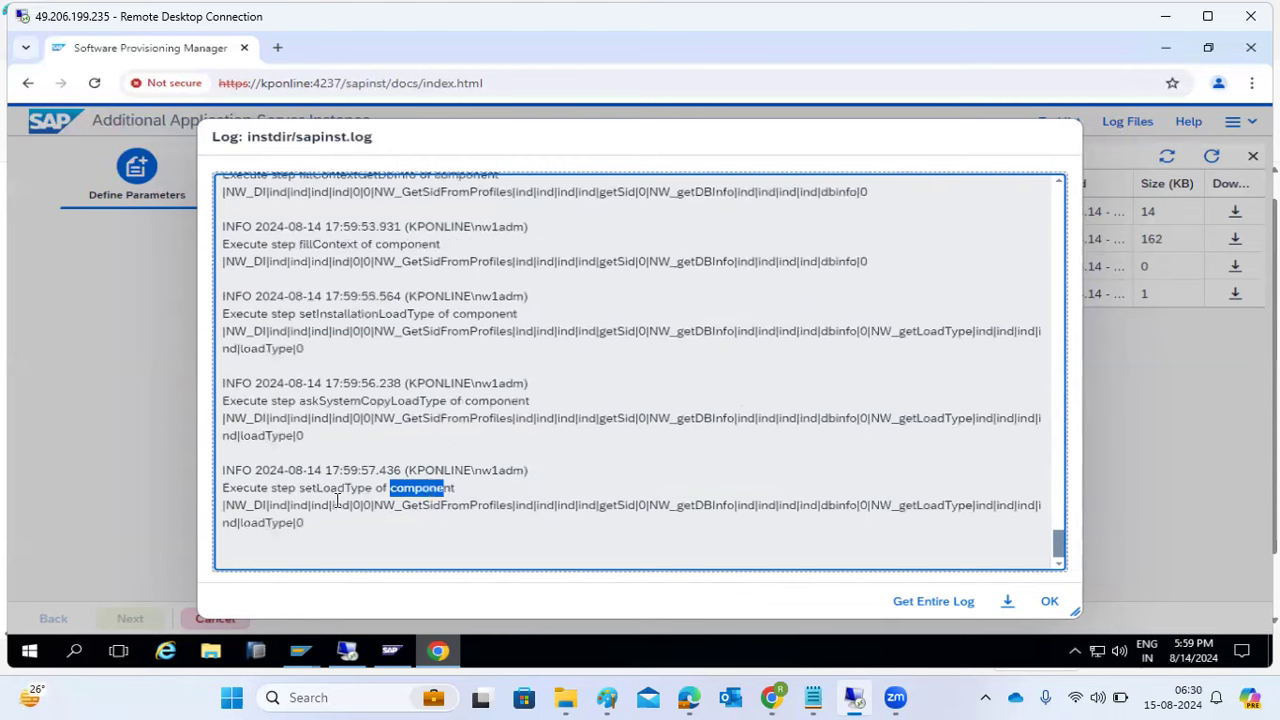
drag(301, 490, 449, 486)
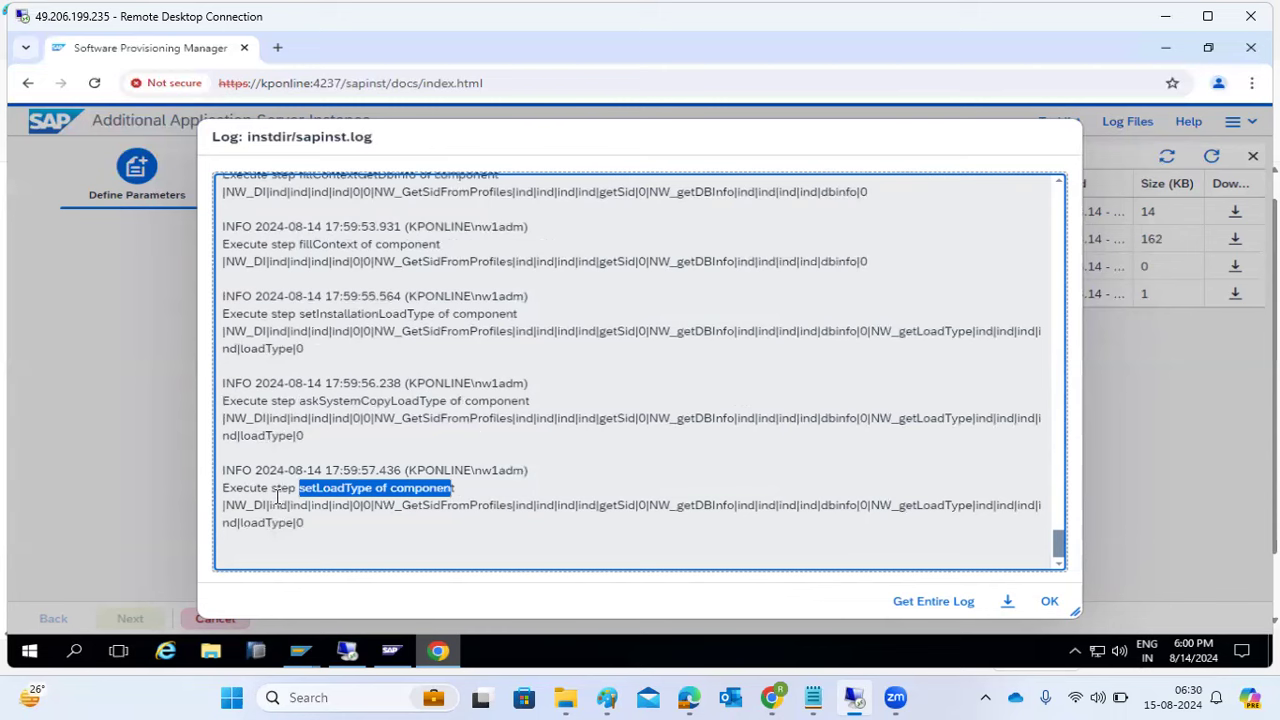
drag(280, 506, 251, 488)
drag(271, 399, 251, 384)
drag(261, 317, 237, 311)
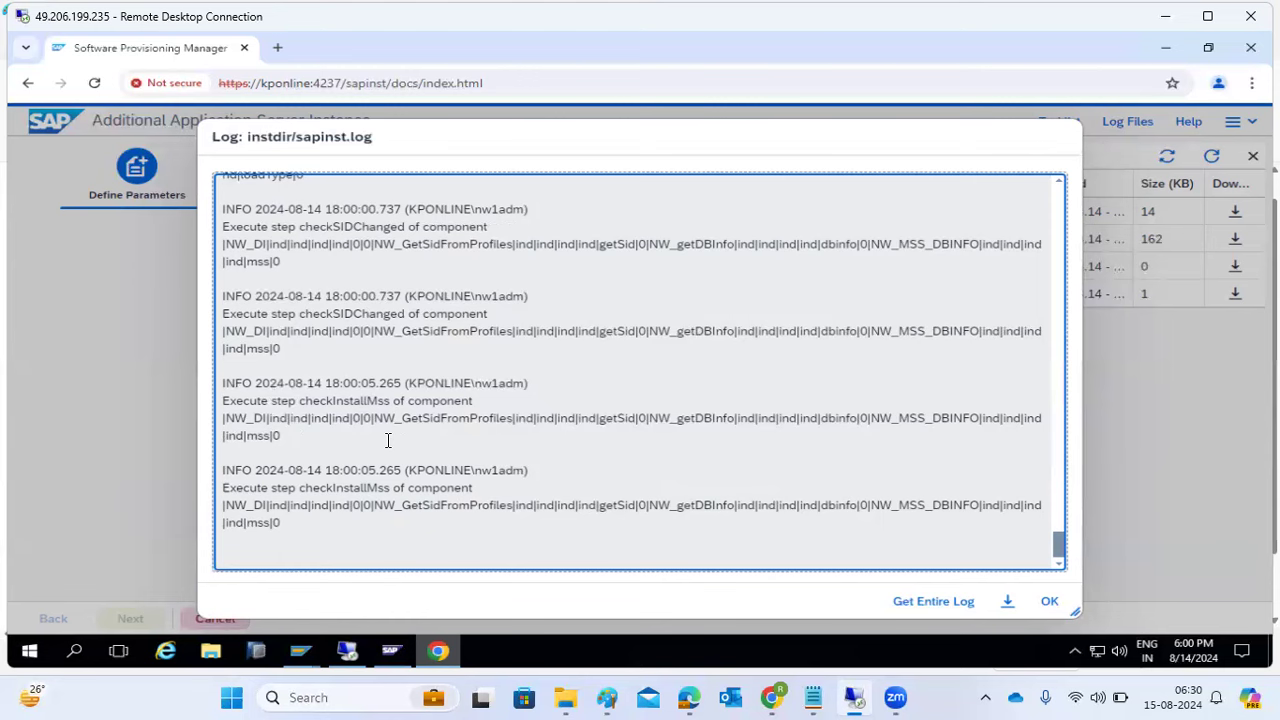
- Close the log viewer and show the task list with Collecting Input selected
click(1046, 601)
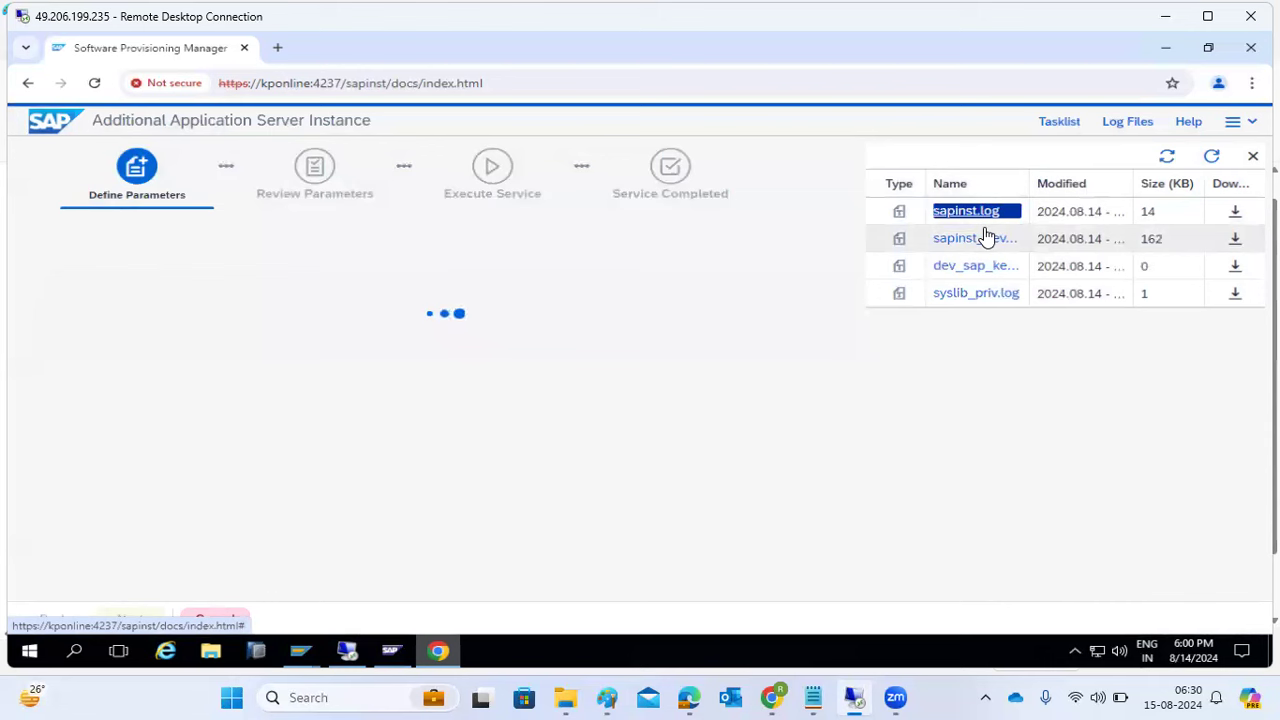
click(1060, 123)
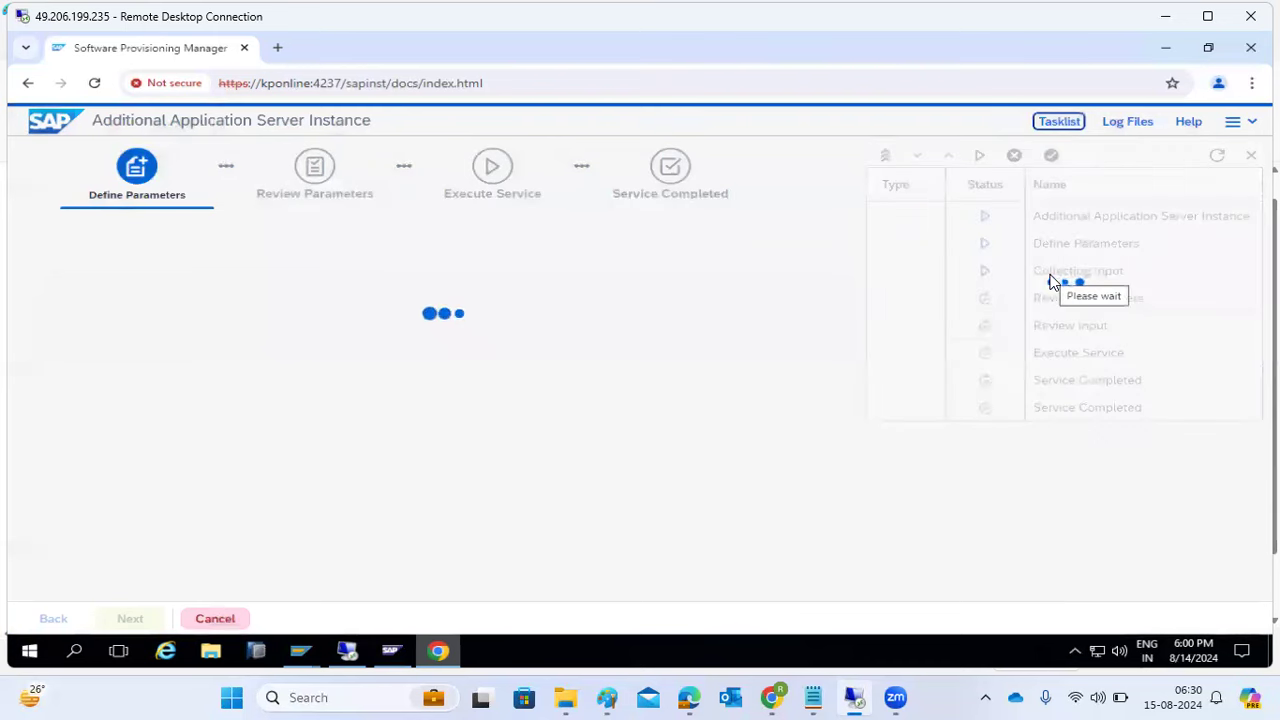
drag(1050, 273, 1088, 279)
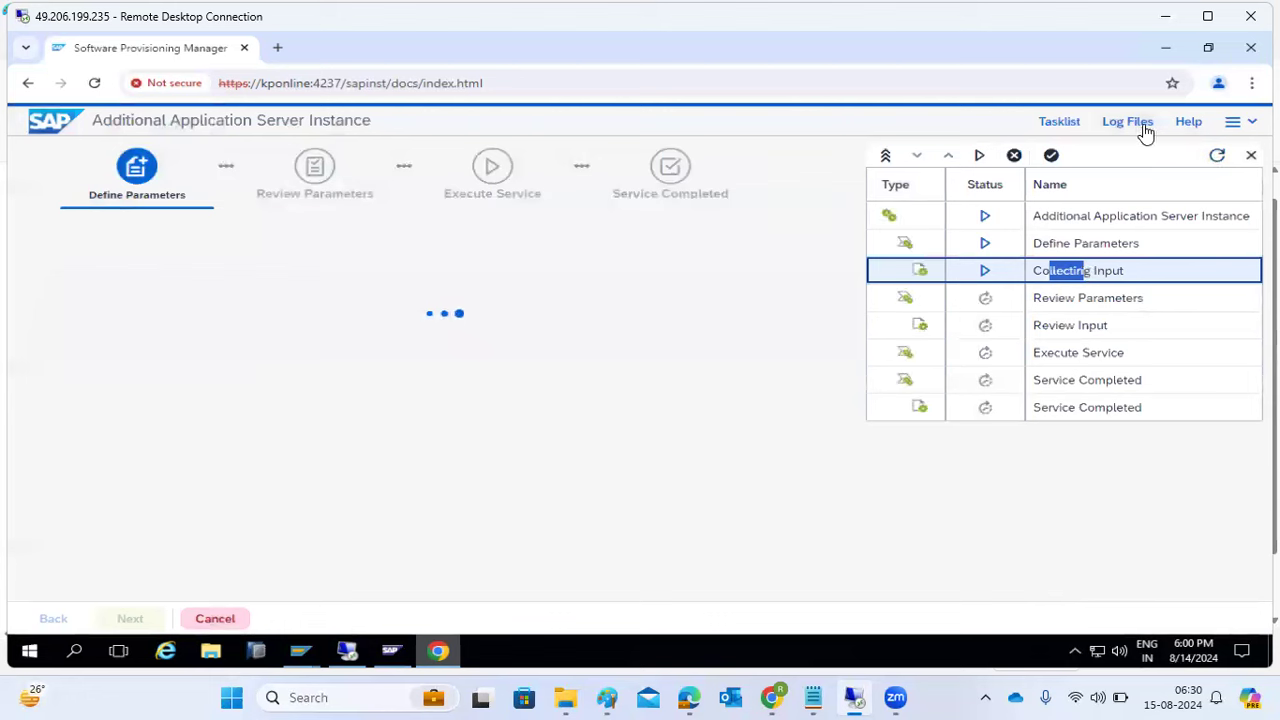
click(1236, 124)
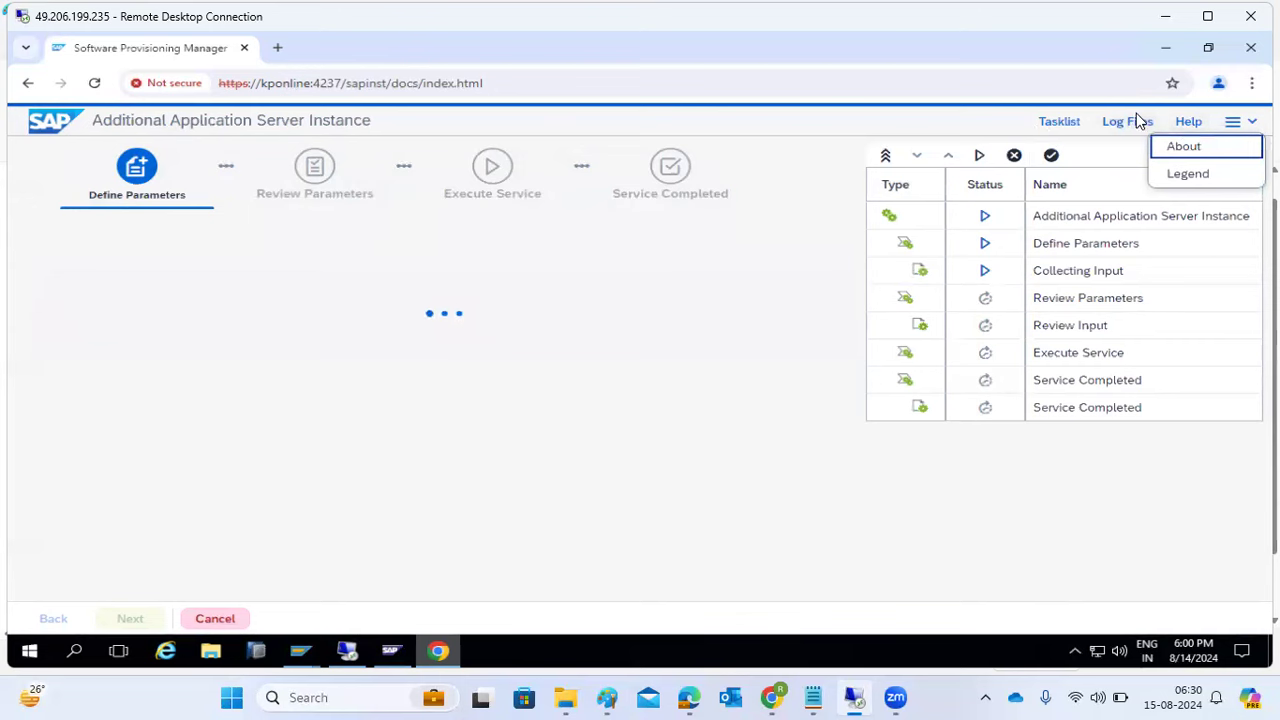
- Show the Log Files list and refresh it until 13 logs, including MssLog.log, appear
click(1135, 121)
click(1209, 159)
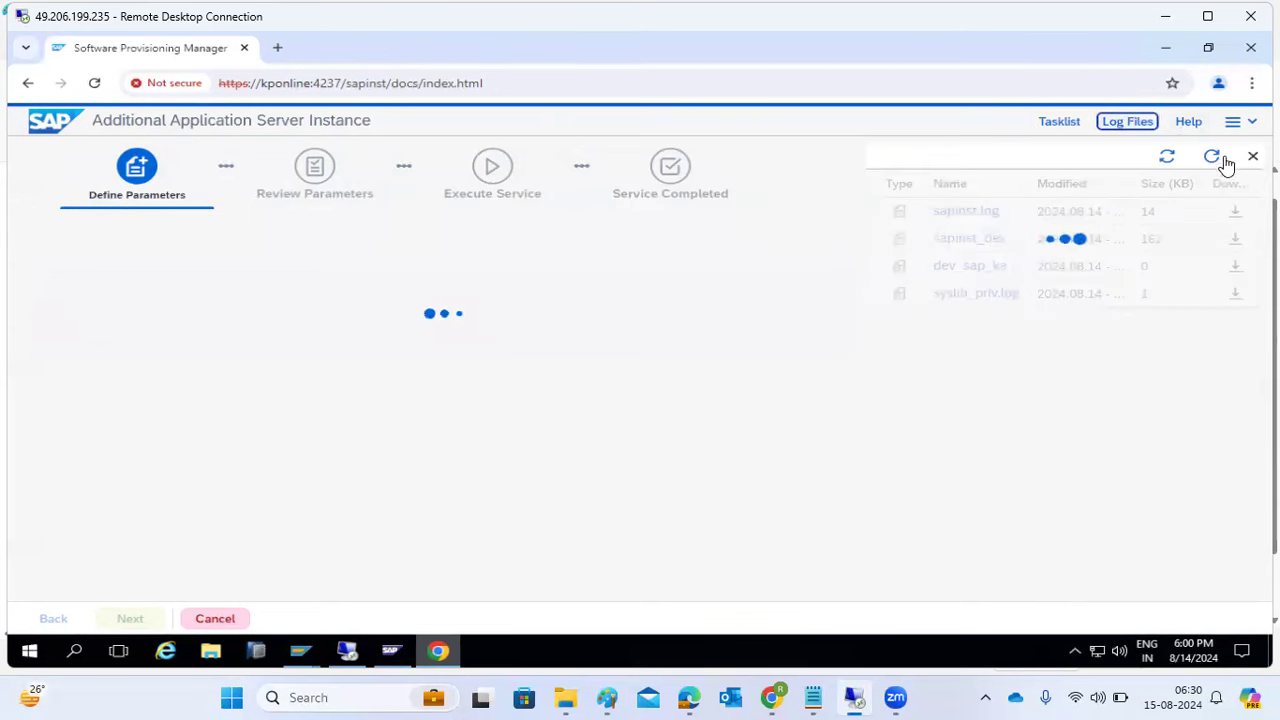
click(1213, 158)
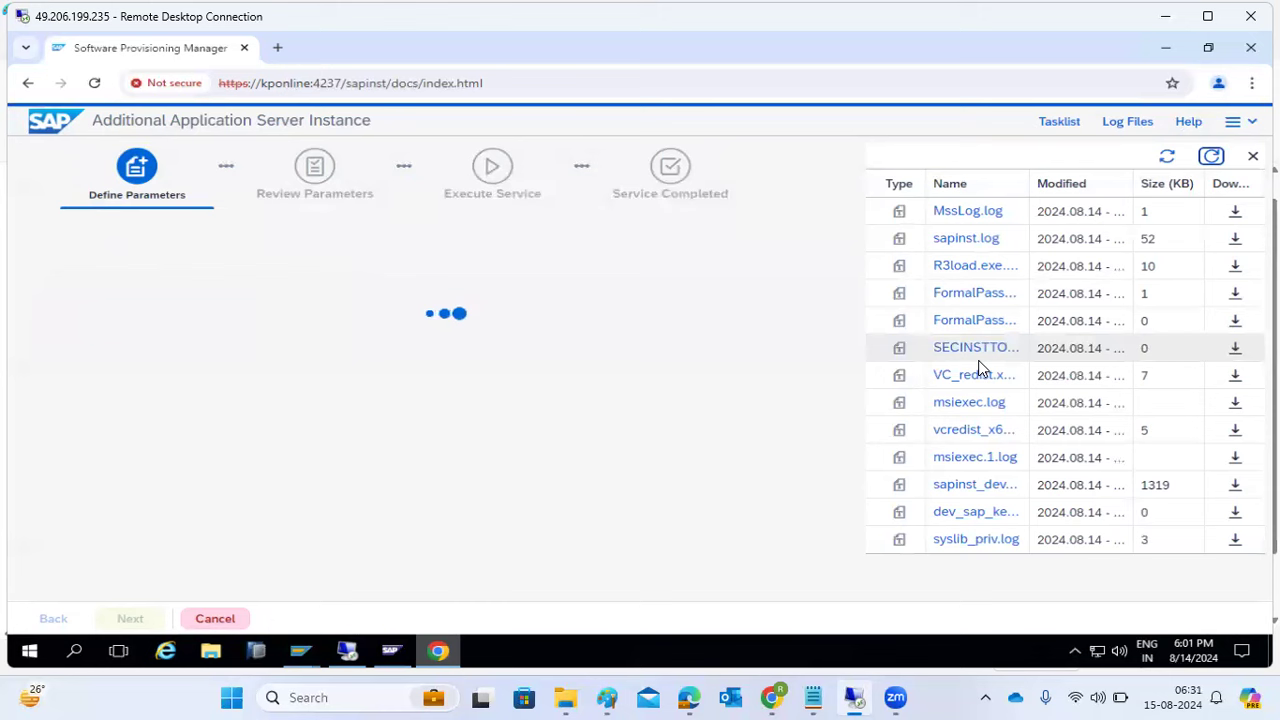
click(1214, 161)
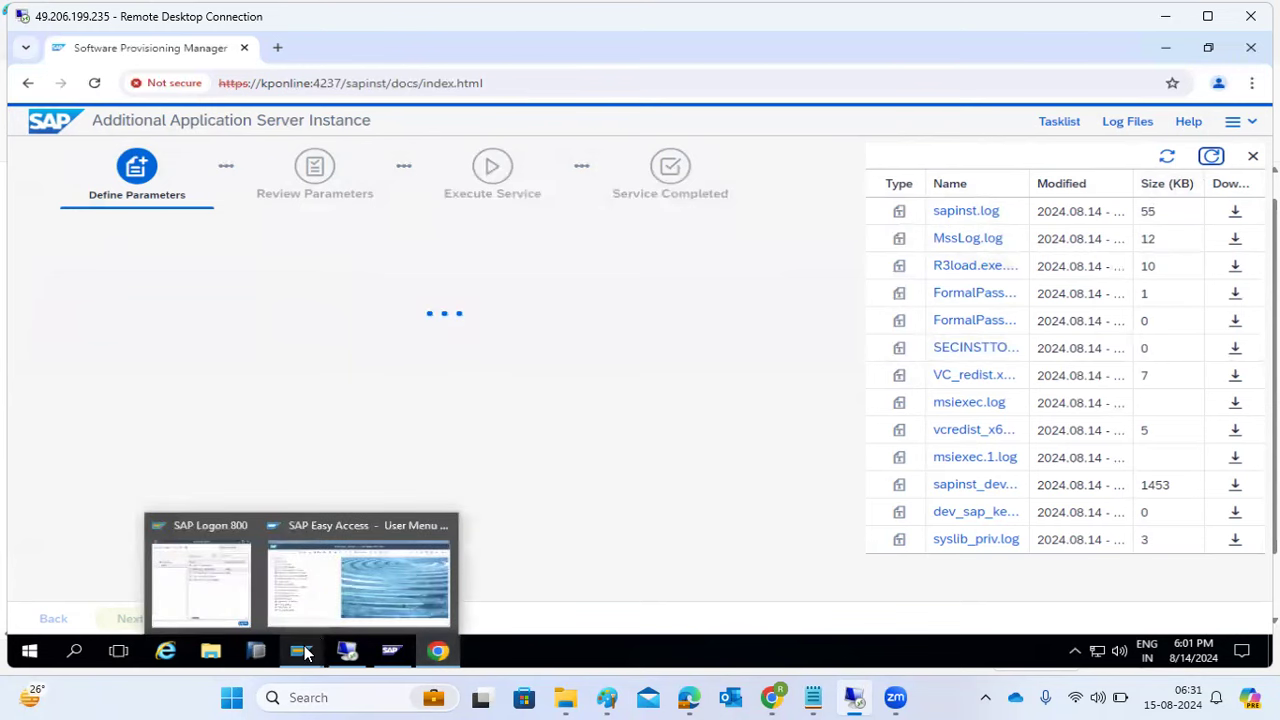
- Run SMLG, check the load distribution overview, and return to logon group maintenance
click(322, 613)
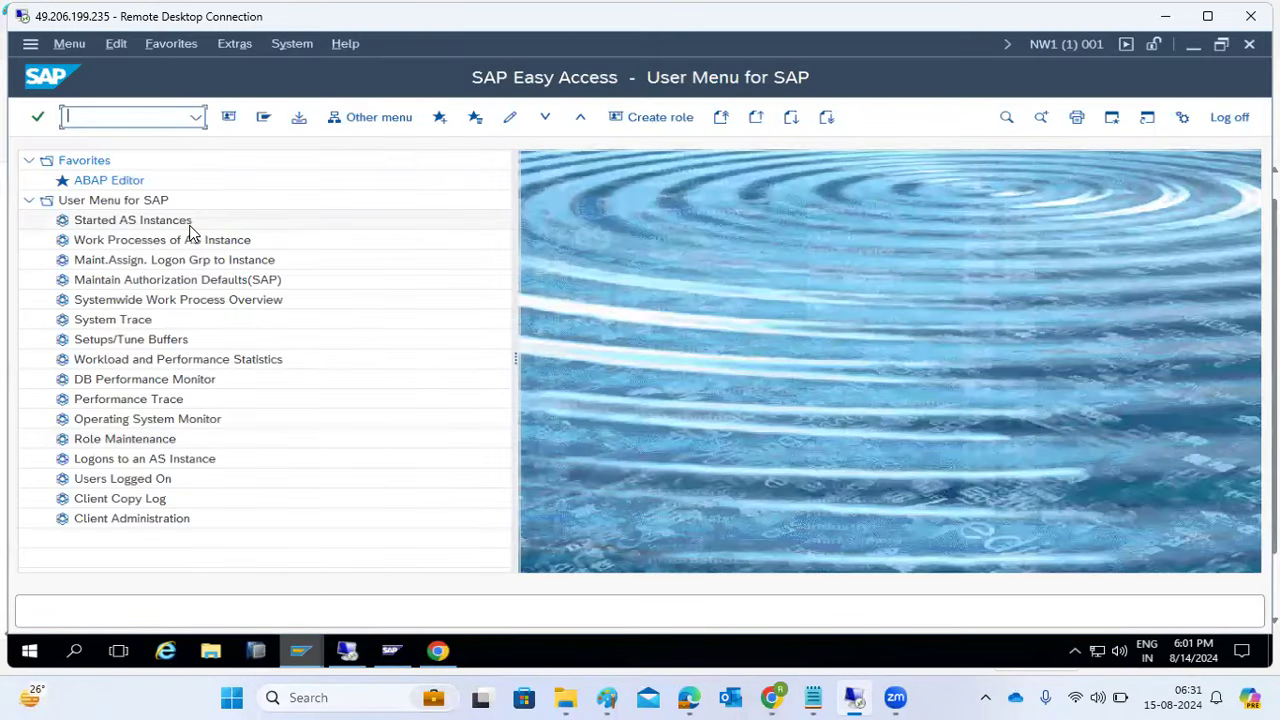
text(smlg)
key(Return)
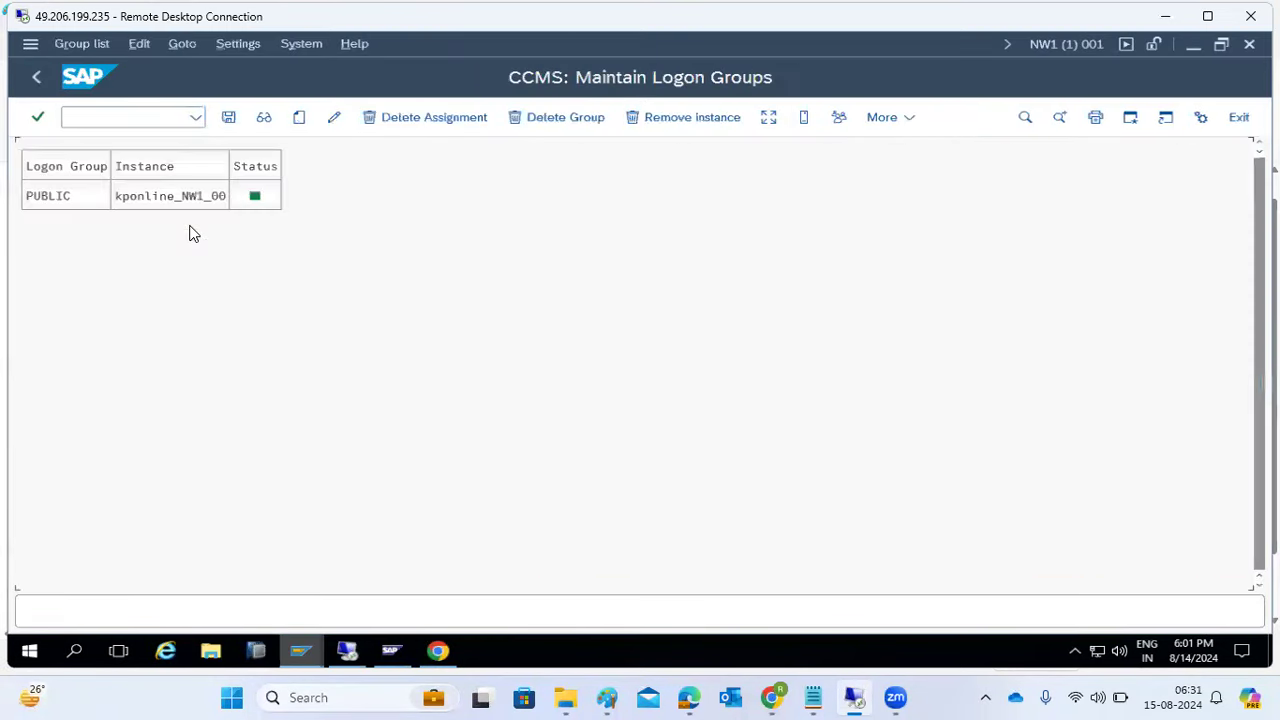
click(768, 118)
click(67, 199)
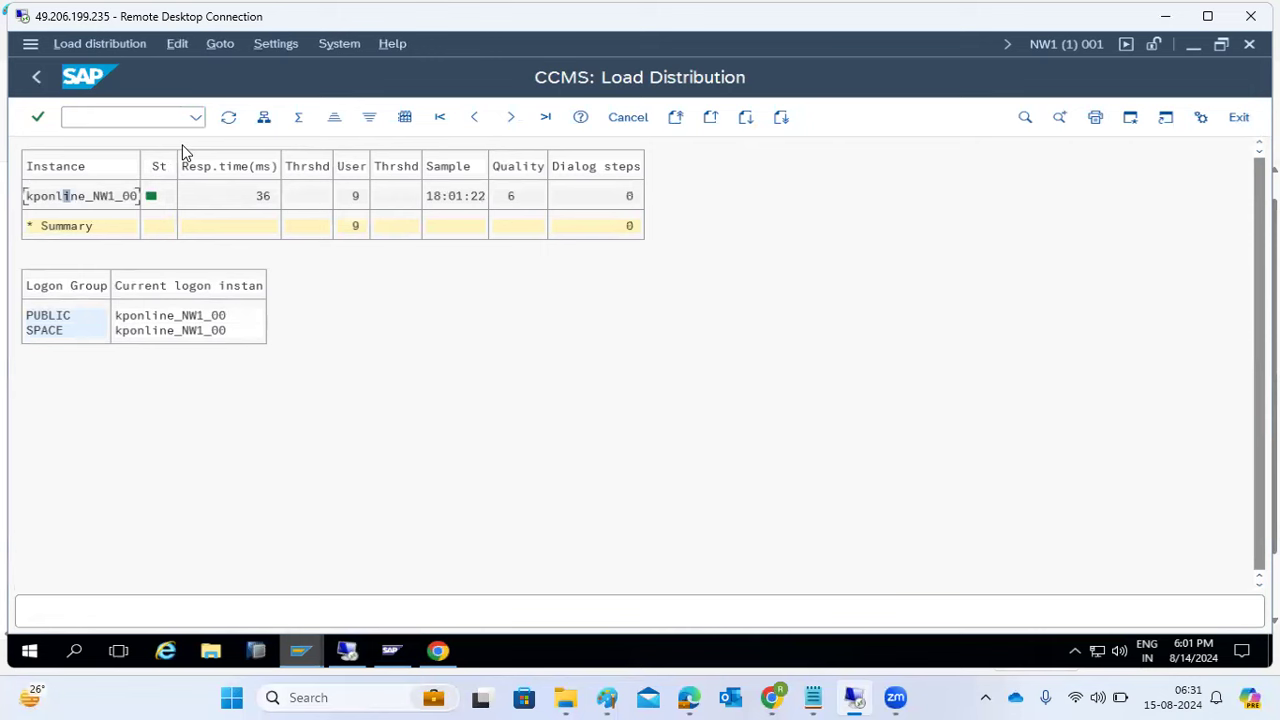
mouse_move(303, 648)
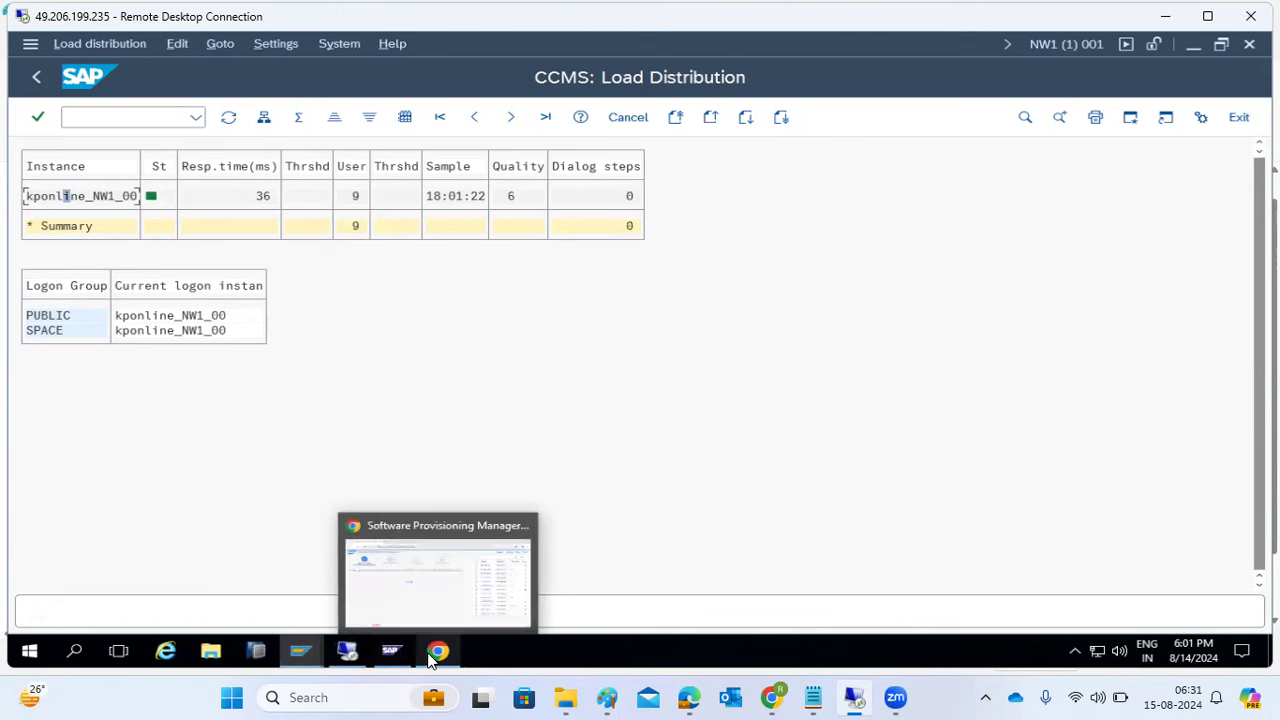
click(35, 78)
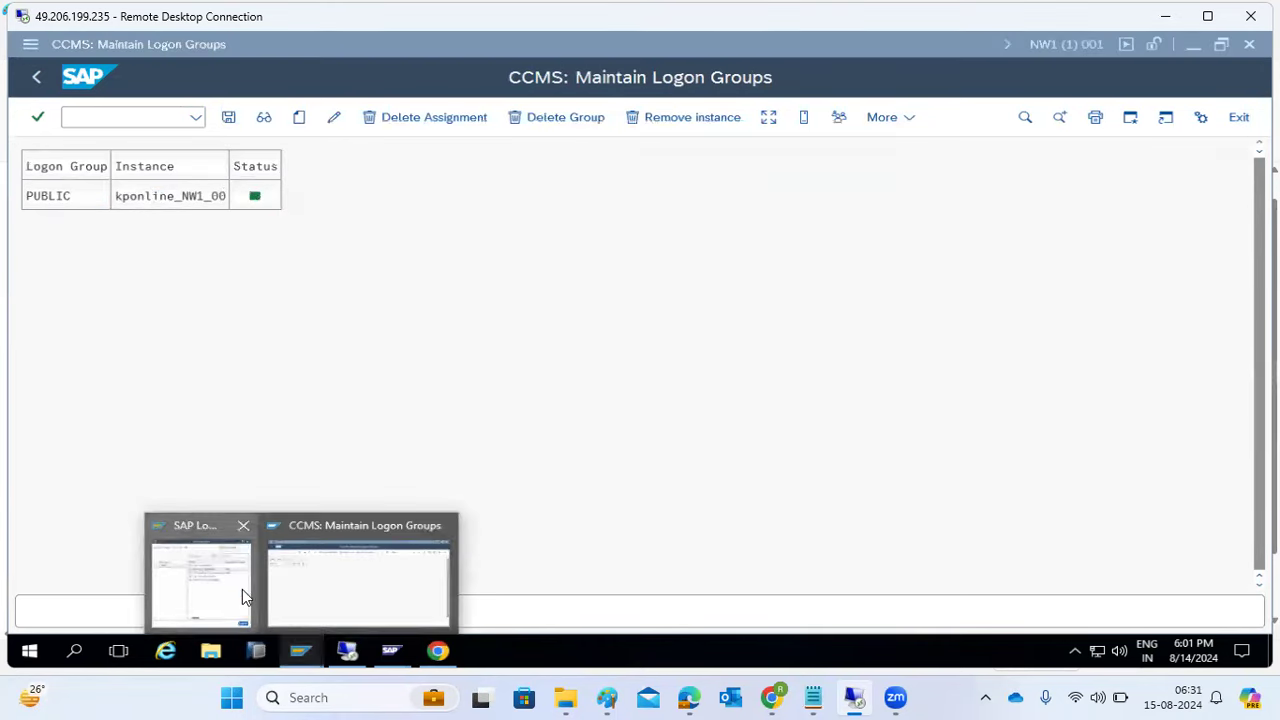
click(242, 589)
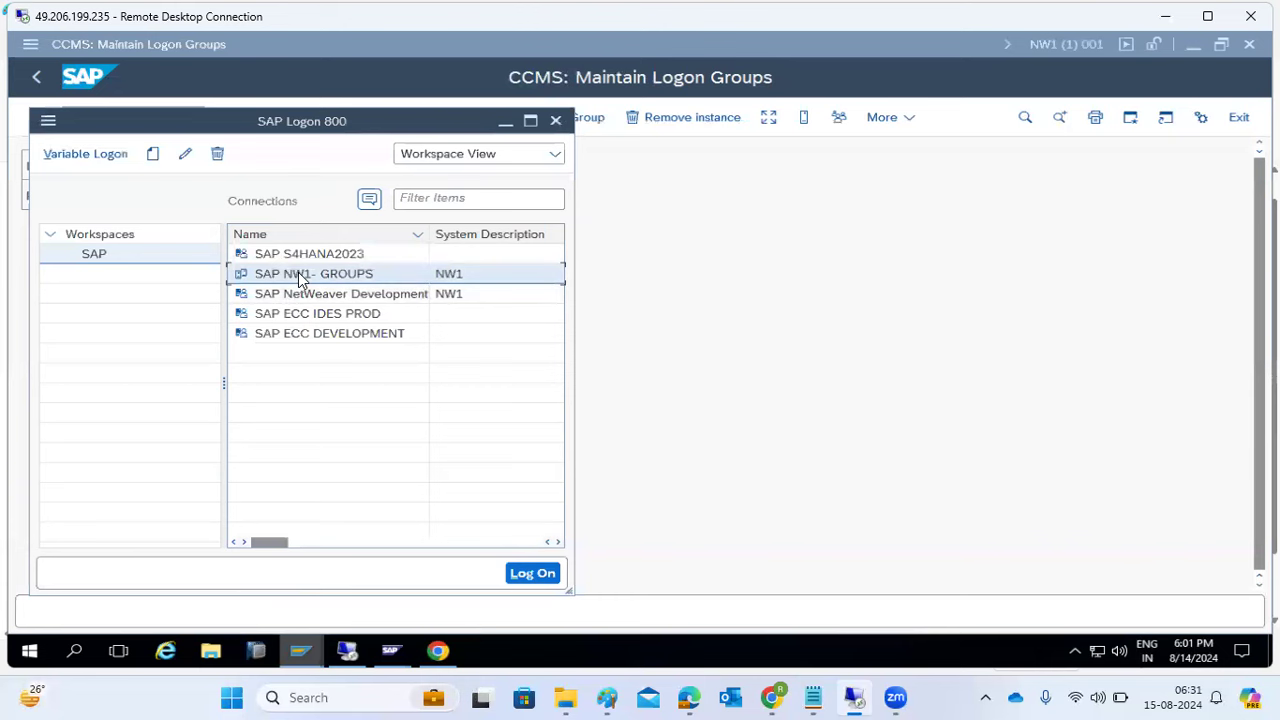
- Inspect the SAP NW1- GROUPS connection properties and close them unchanged
click(184, 153)
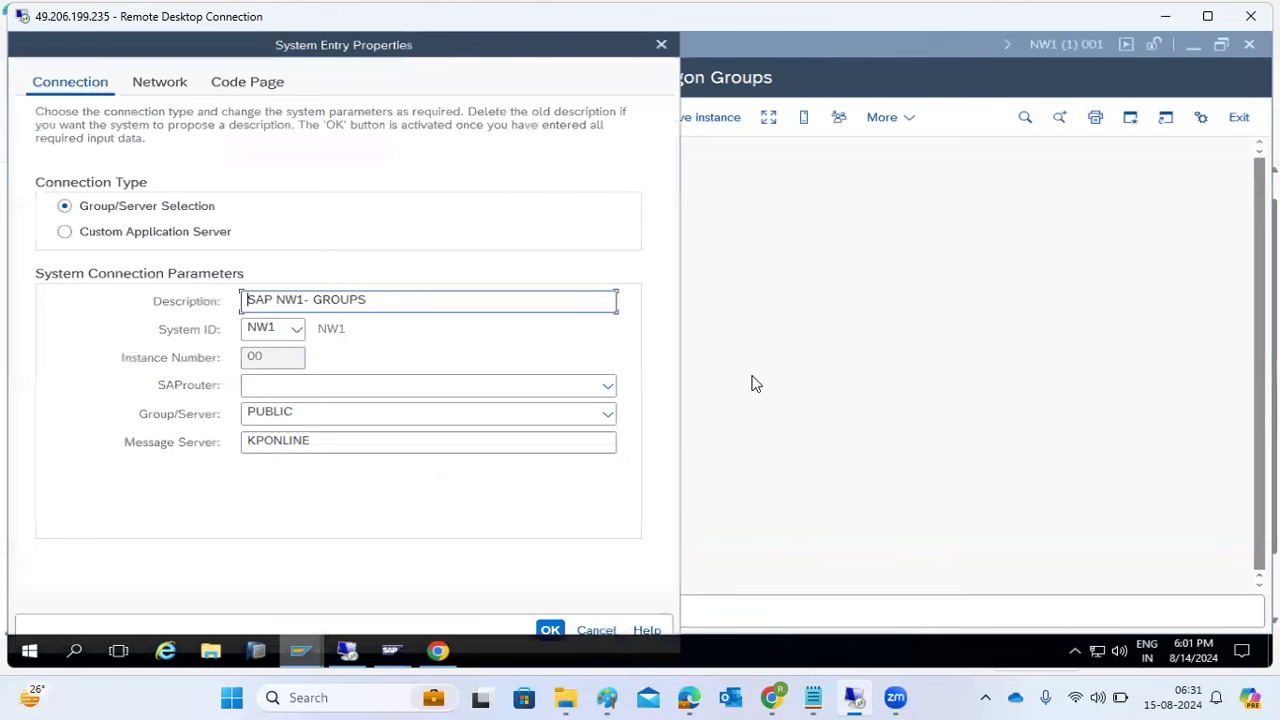
click(592, 627)
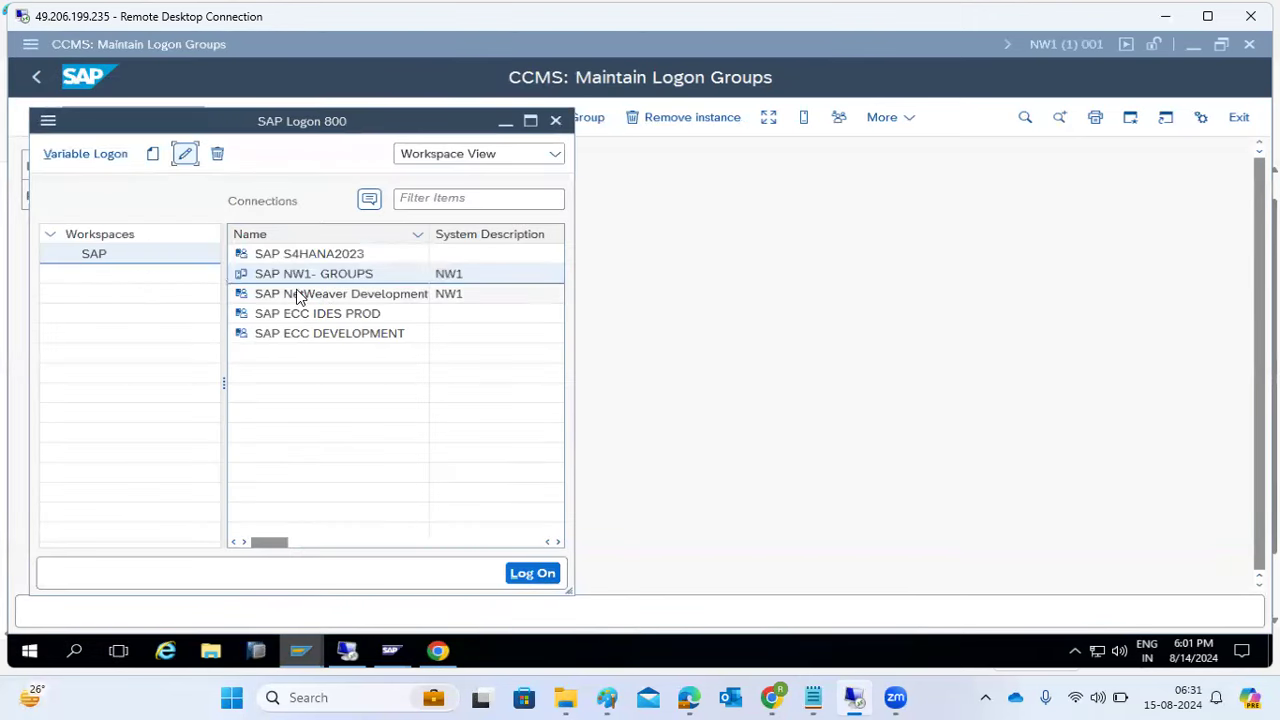
click(716, 273)
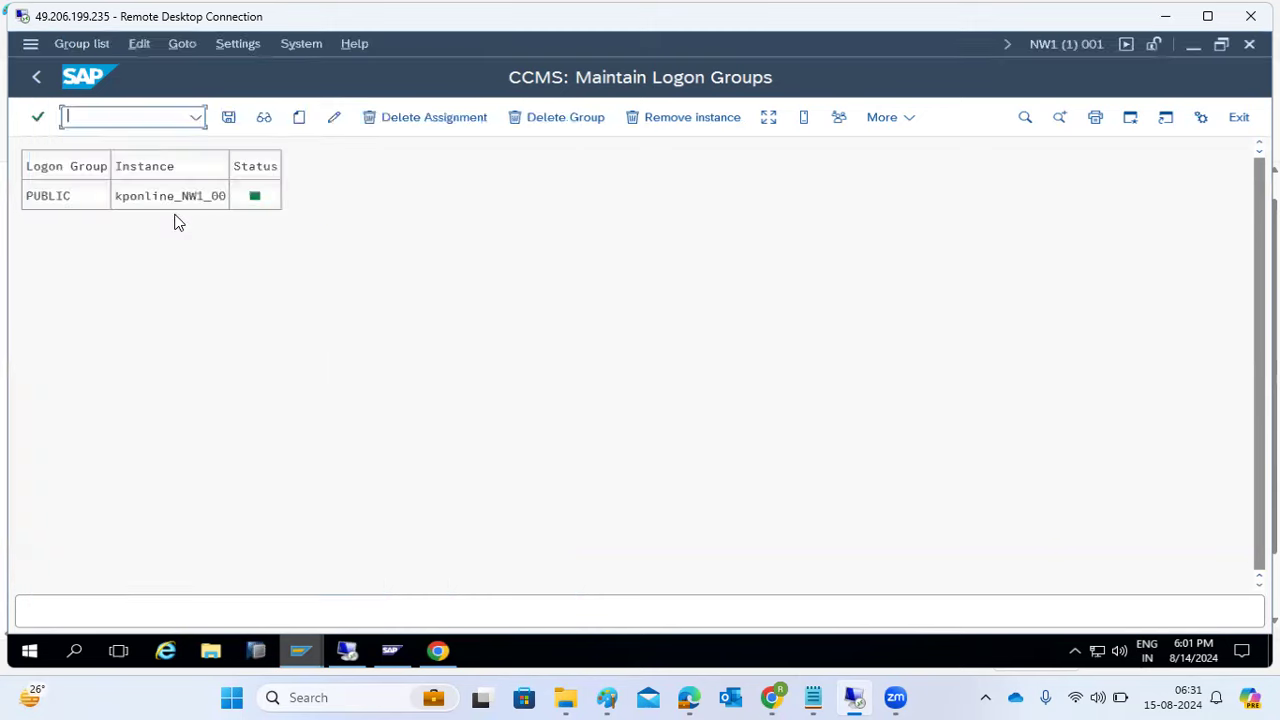
- Delete the PUBLIC assignment for kponline_NW1_00 and save the logon groups
click(60, 196)
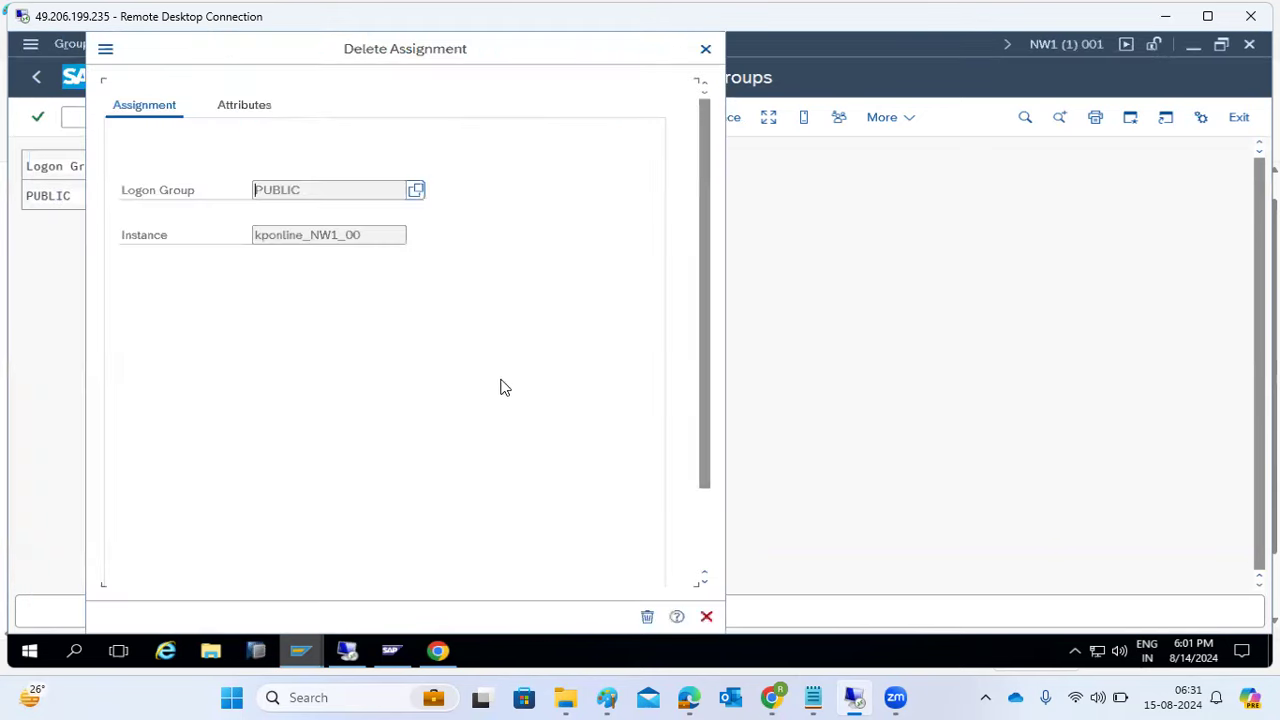
click(645, 616)
click(229, 118)
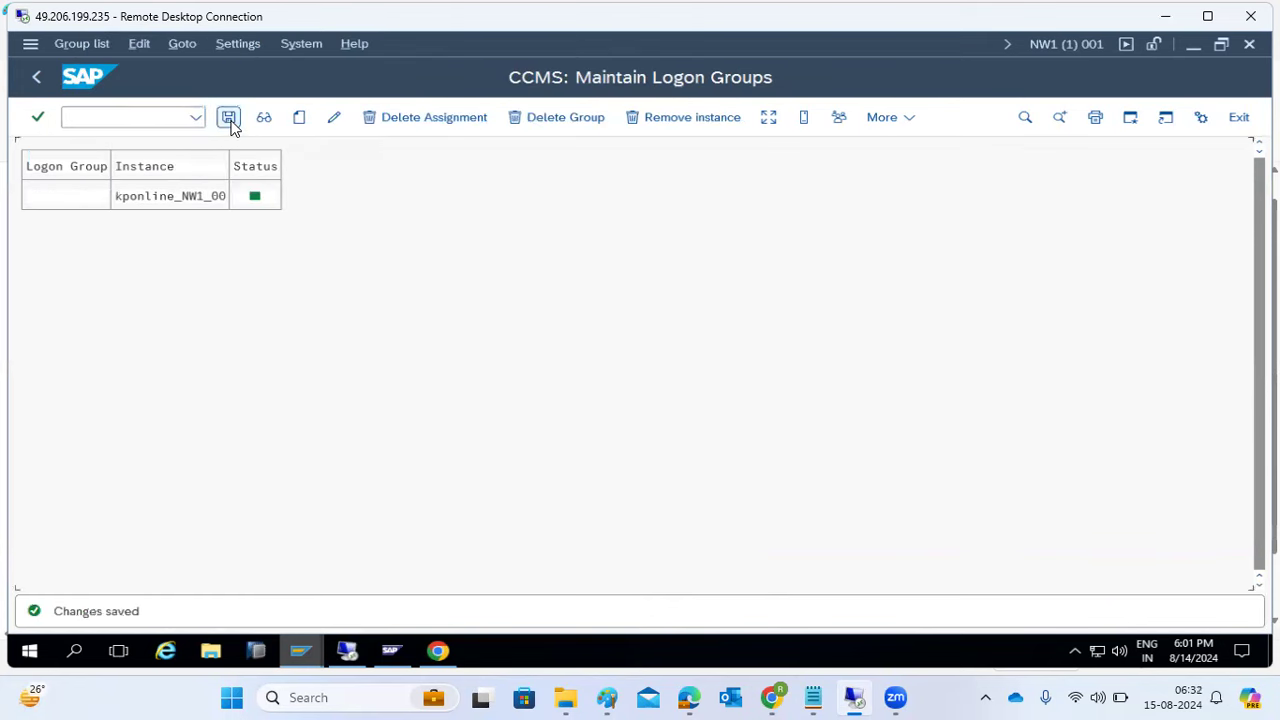
mouse_move(300, 655)
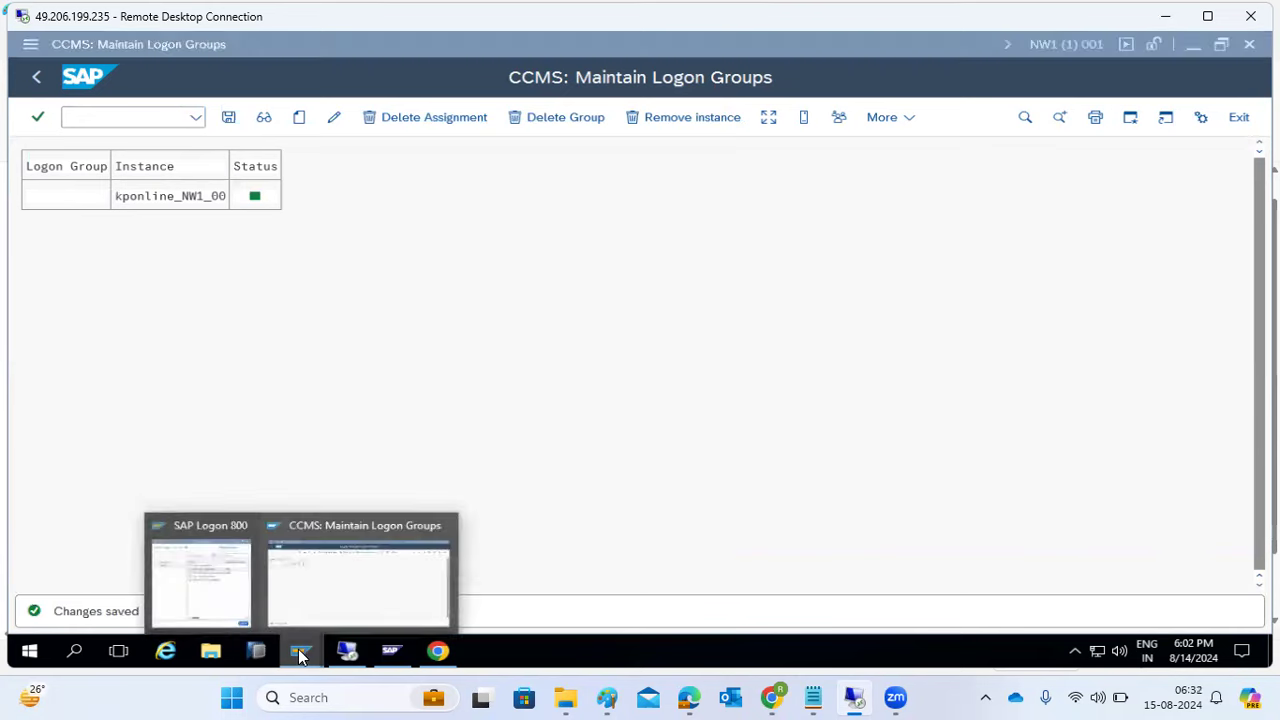
click(220, 578)
- Try logging on via SAP NW1- GROUPS twice, dismissing the logon balancing errors
double_click(300, 276)
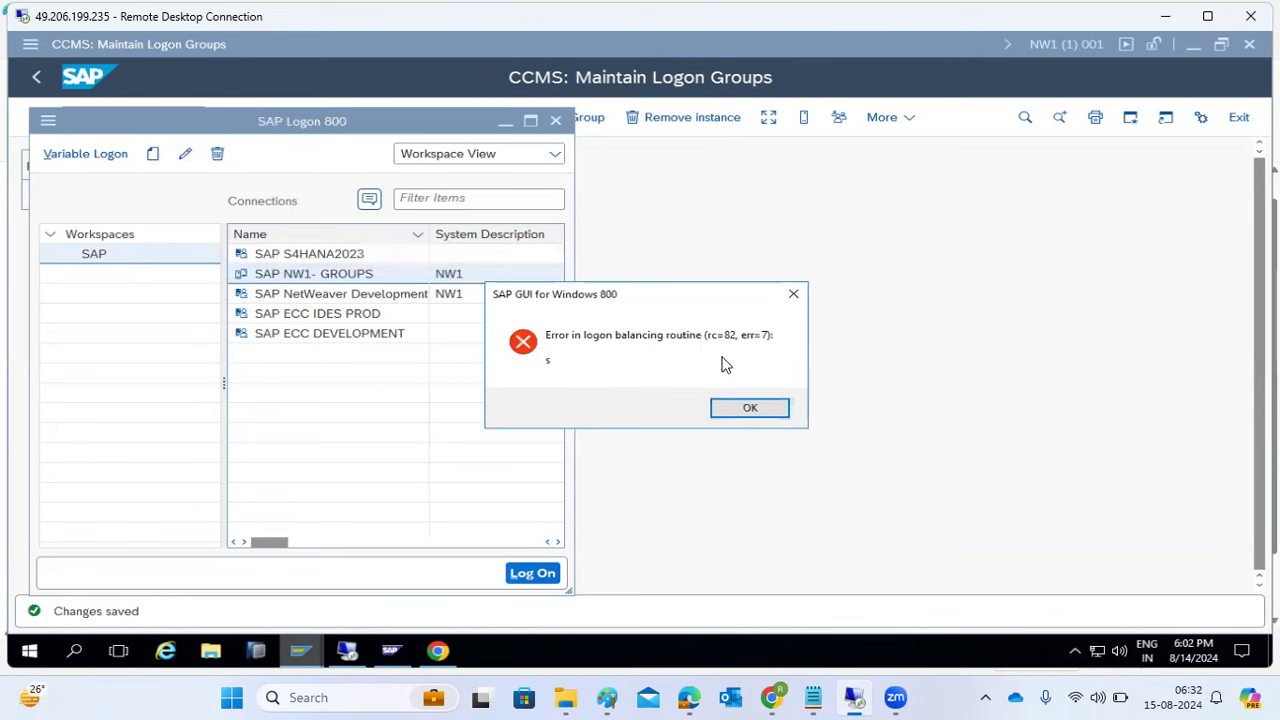
click(748, 408)
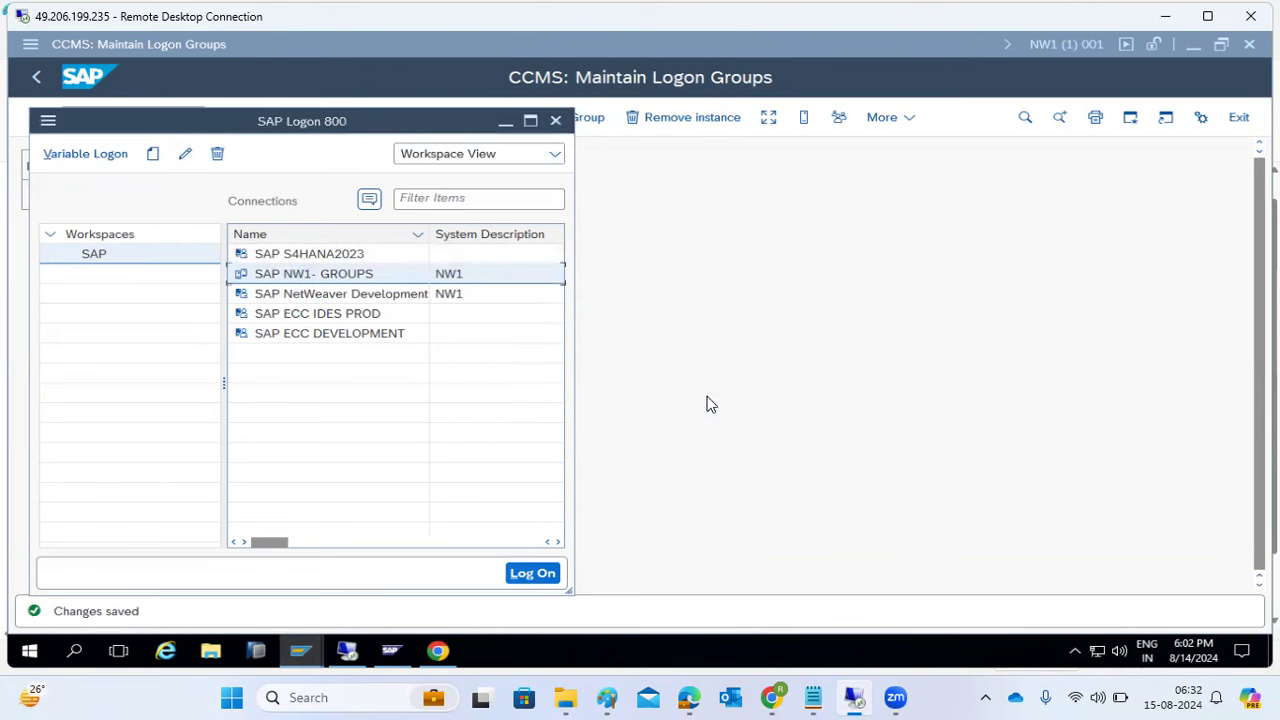
double_click(334, 283)
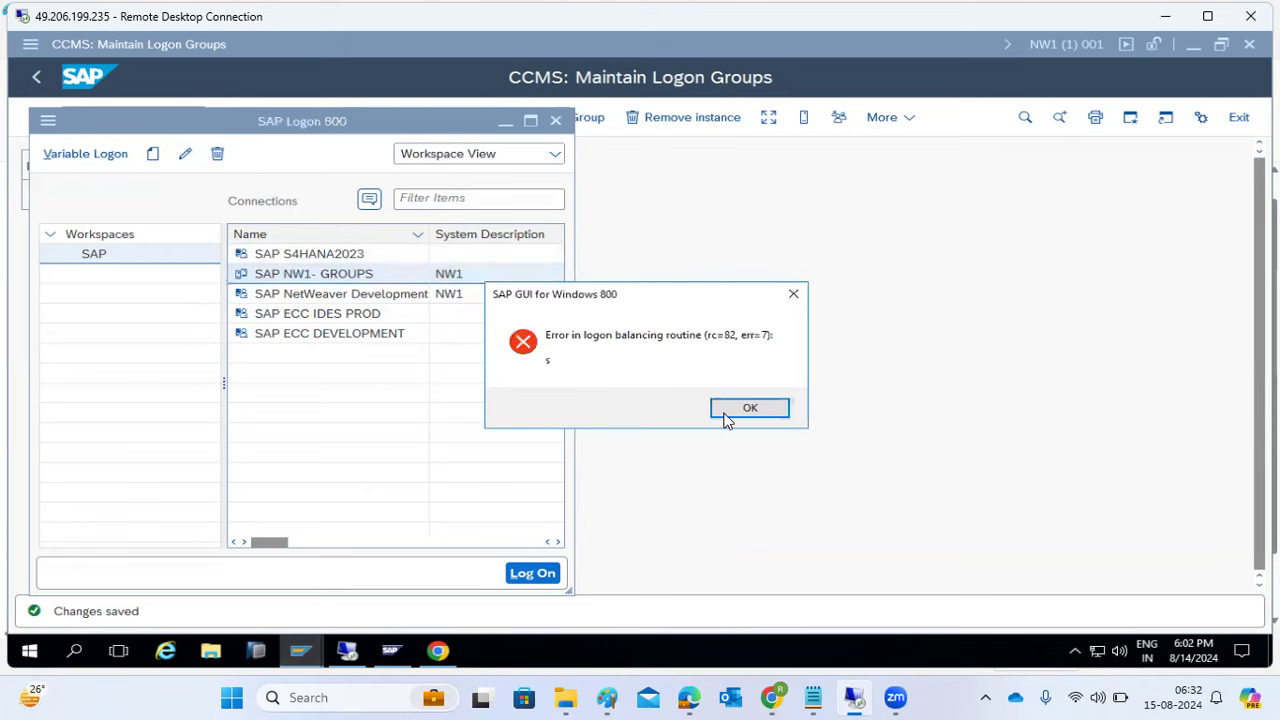
click(728, 421)
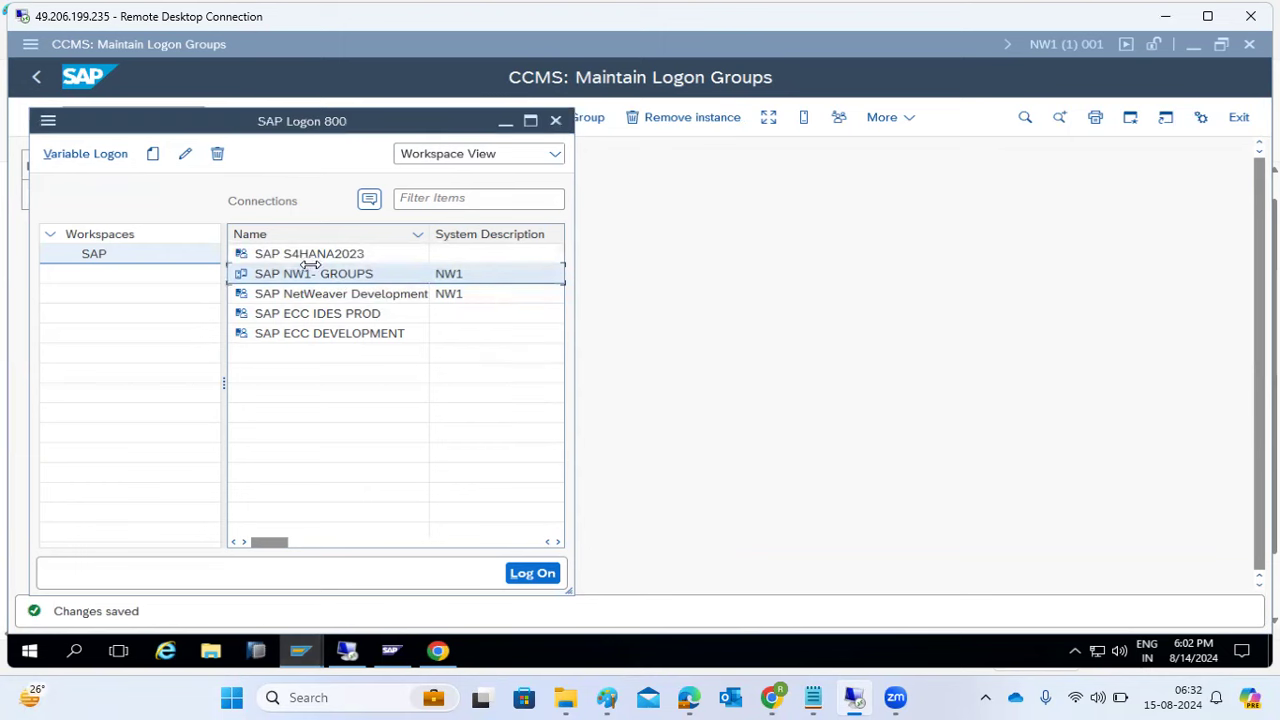
- Check Group/Server PUBLIC in the NW1- GROUPS entry properties, then close SAP Logon
click(185, 153)
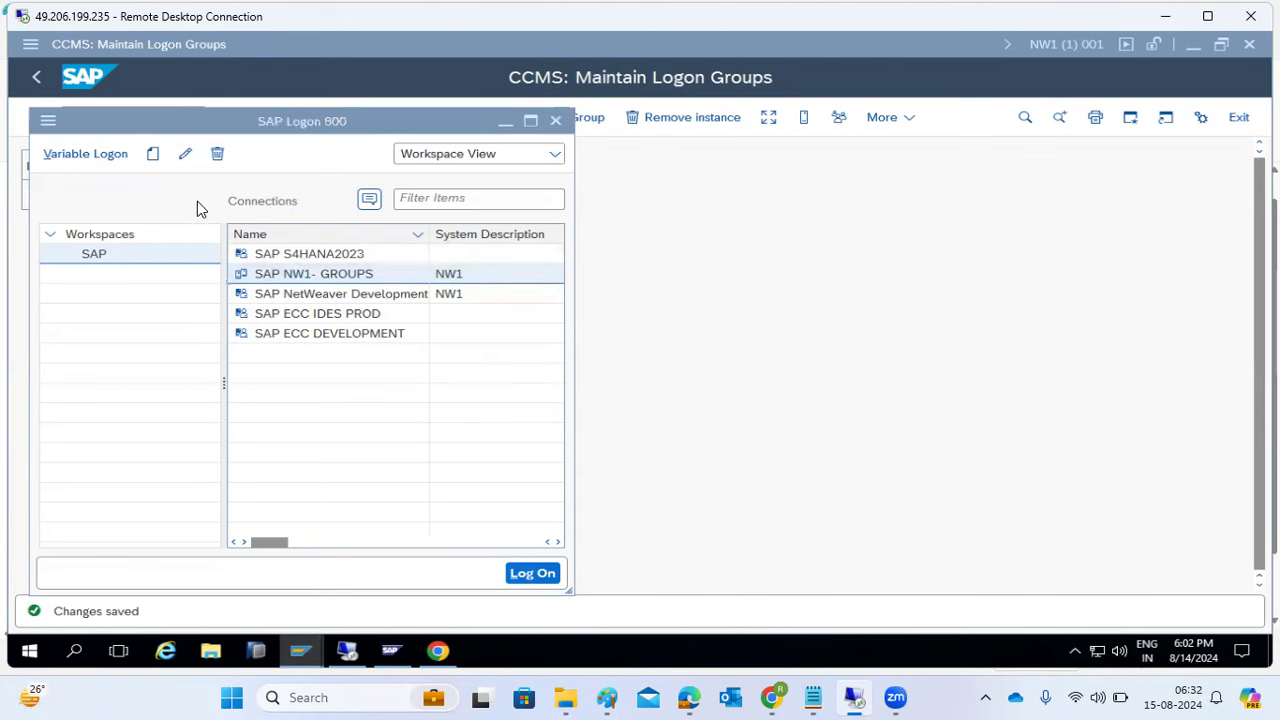
click(255, 410)
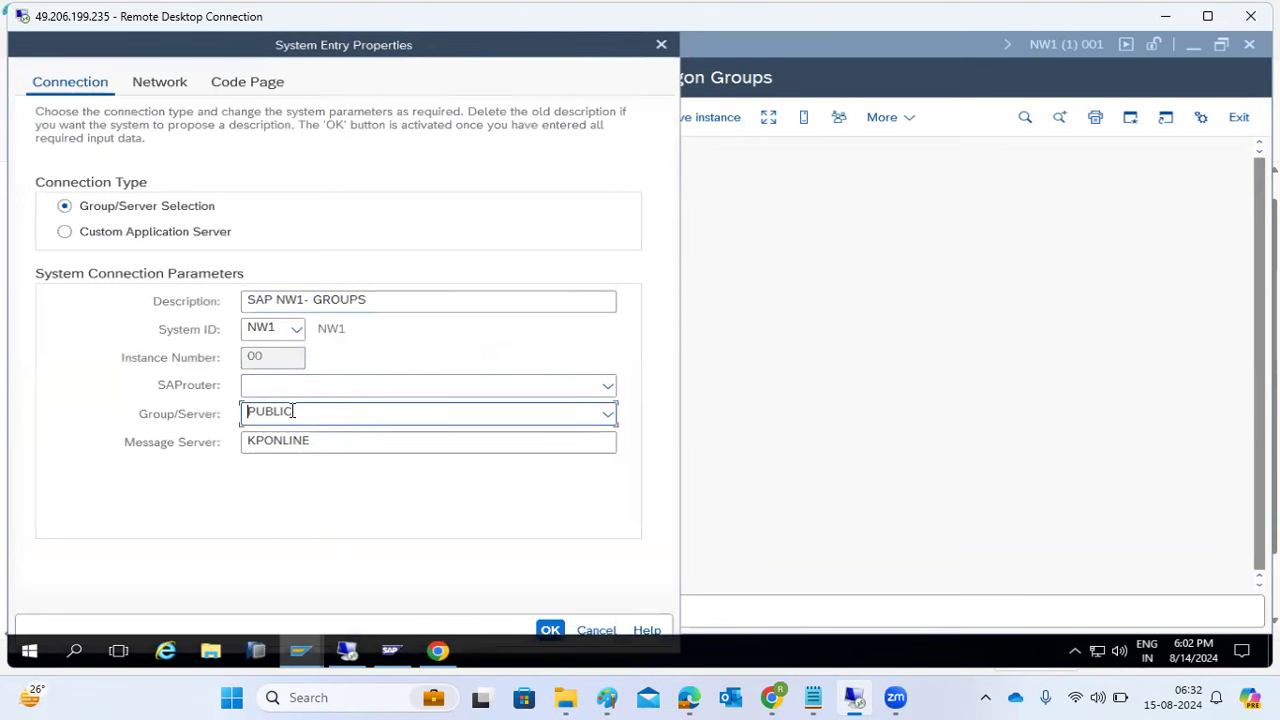
double_click(292, 411)
click(596, 630)
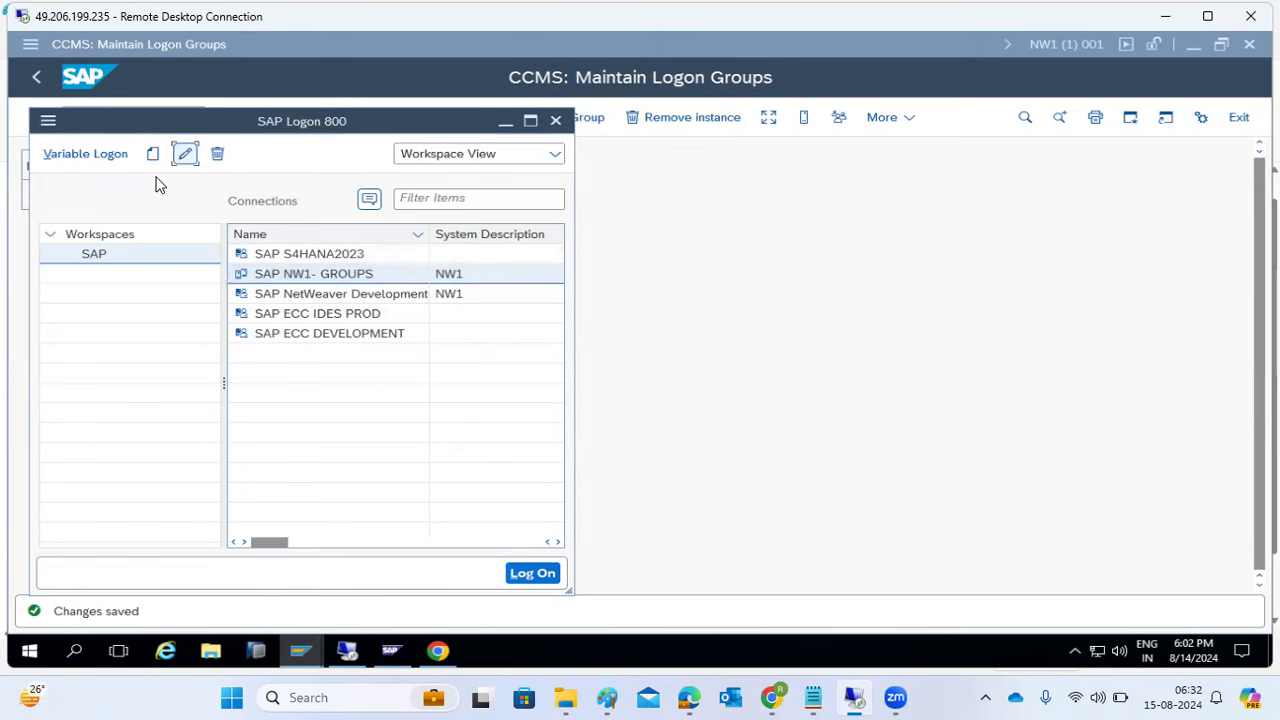
click(182, 155)
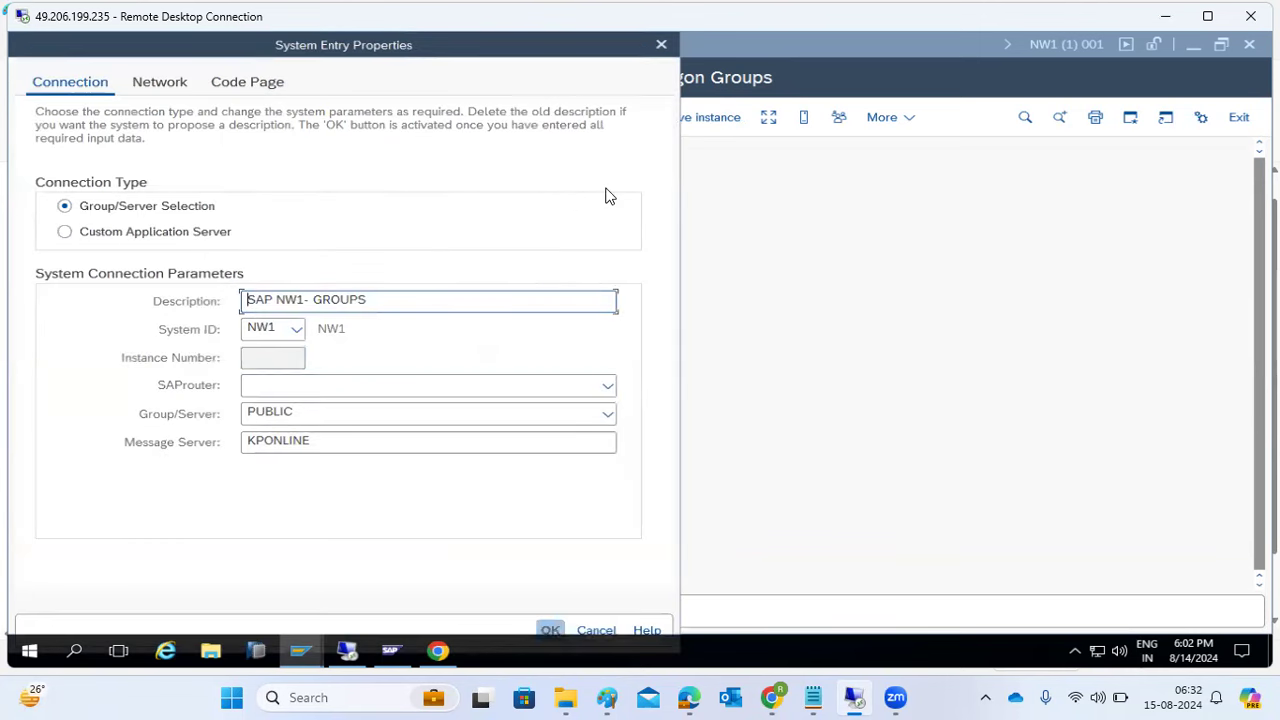
click(661, 44)
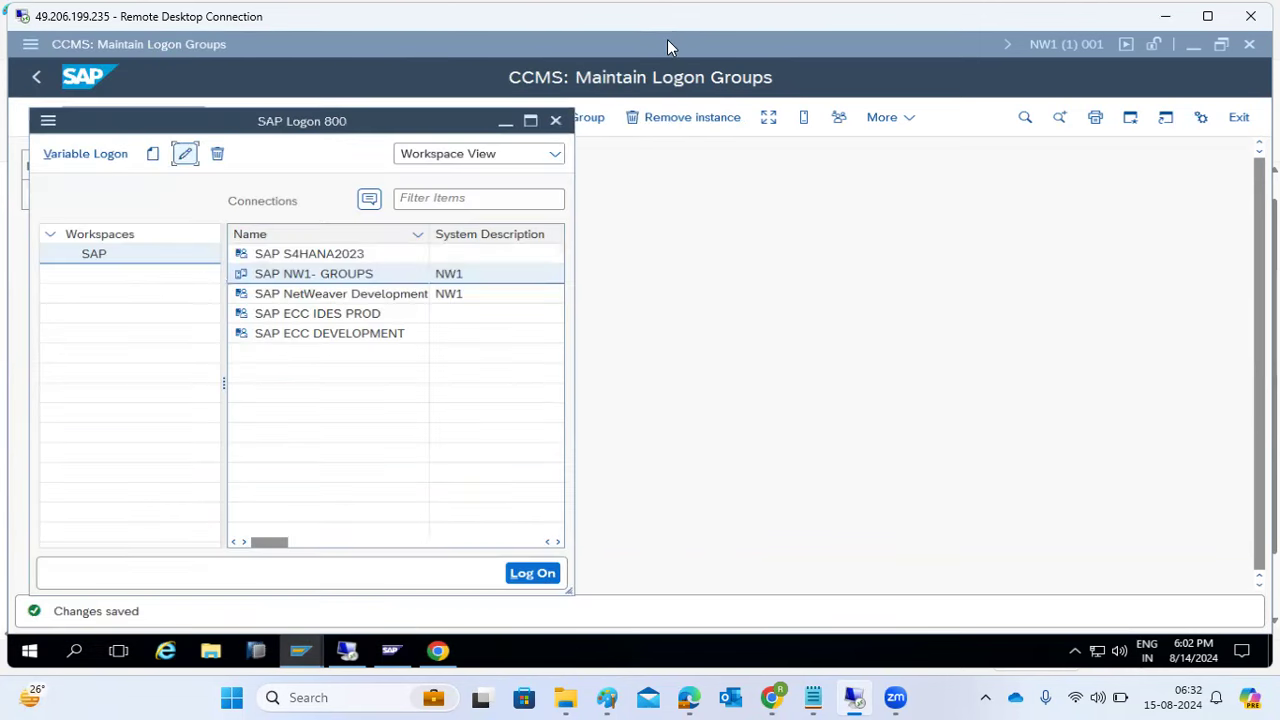
click(556, 120)
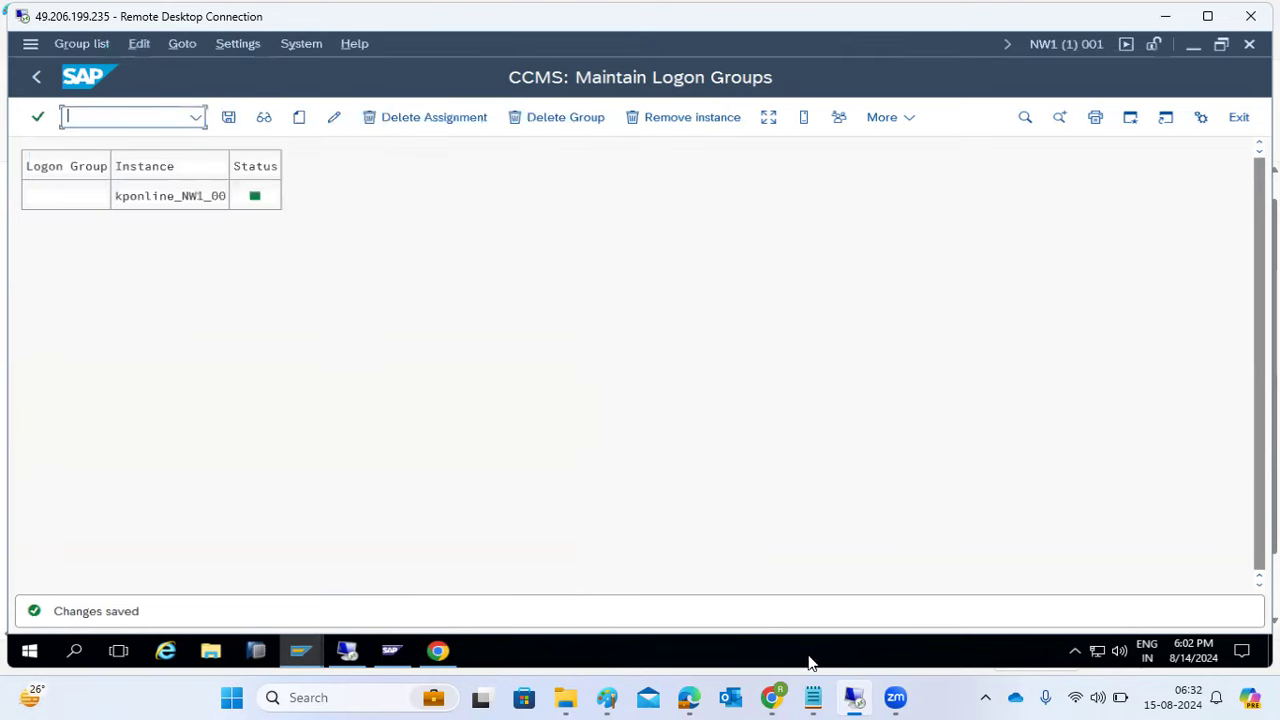
mouse_move(853, 695)
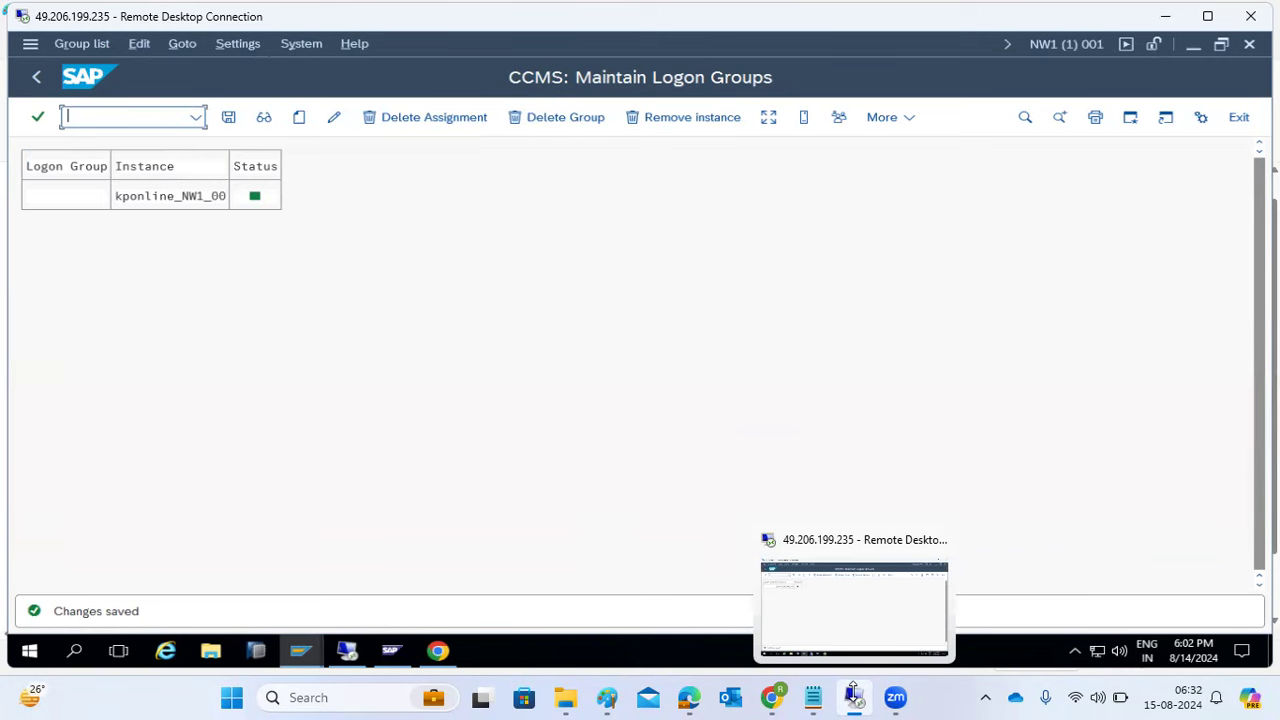
- Commit the red port notes (32 Disp, 33 Gateway, 36 Msg server) to the Paint canvas
mouse_move(565, 697)
click(600, 630)
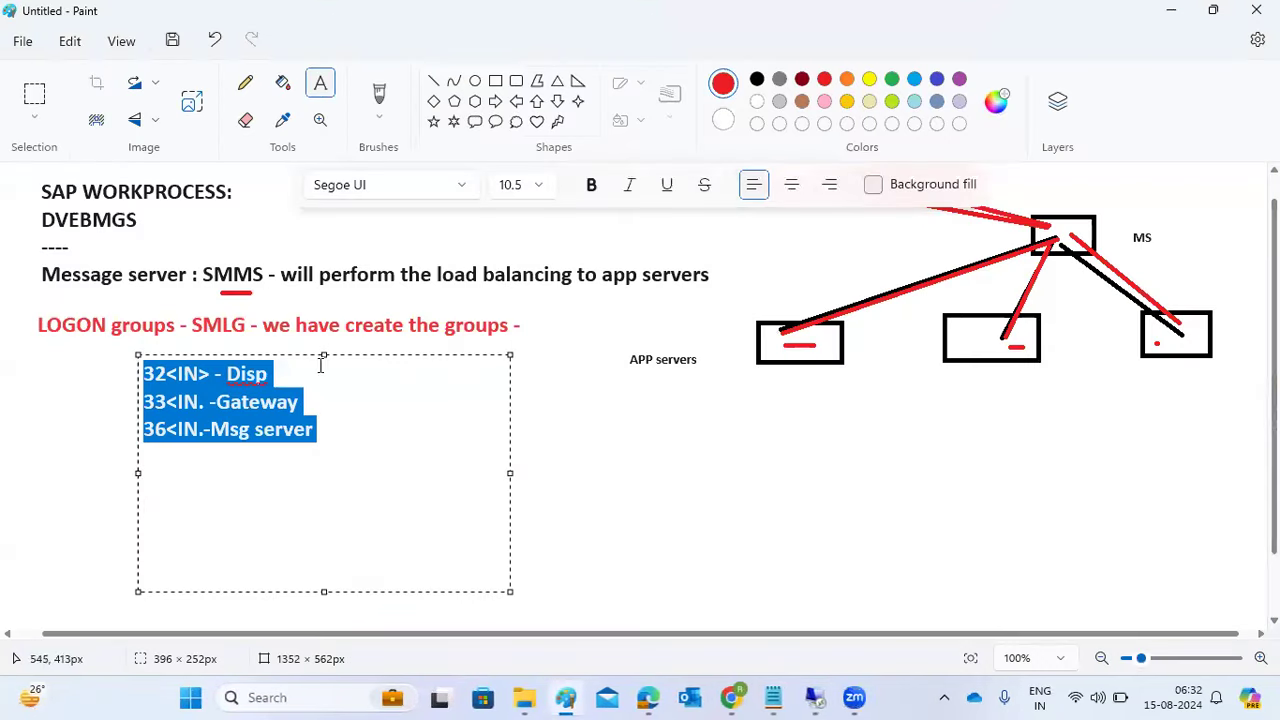
click(289, 268)
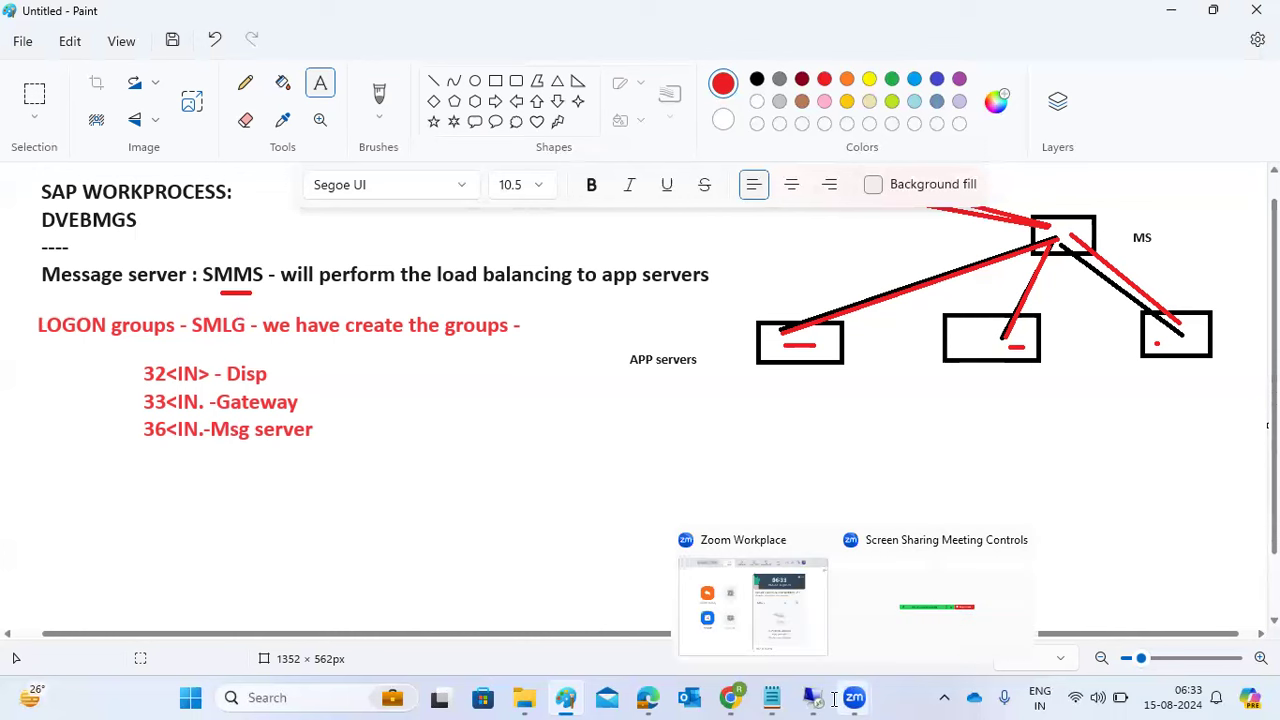
mouse_move(824, 697)
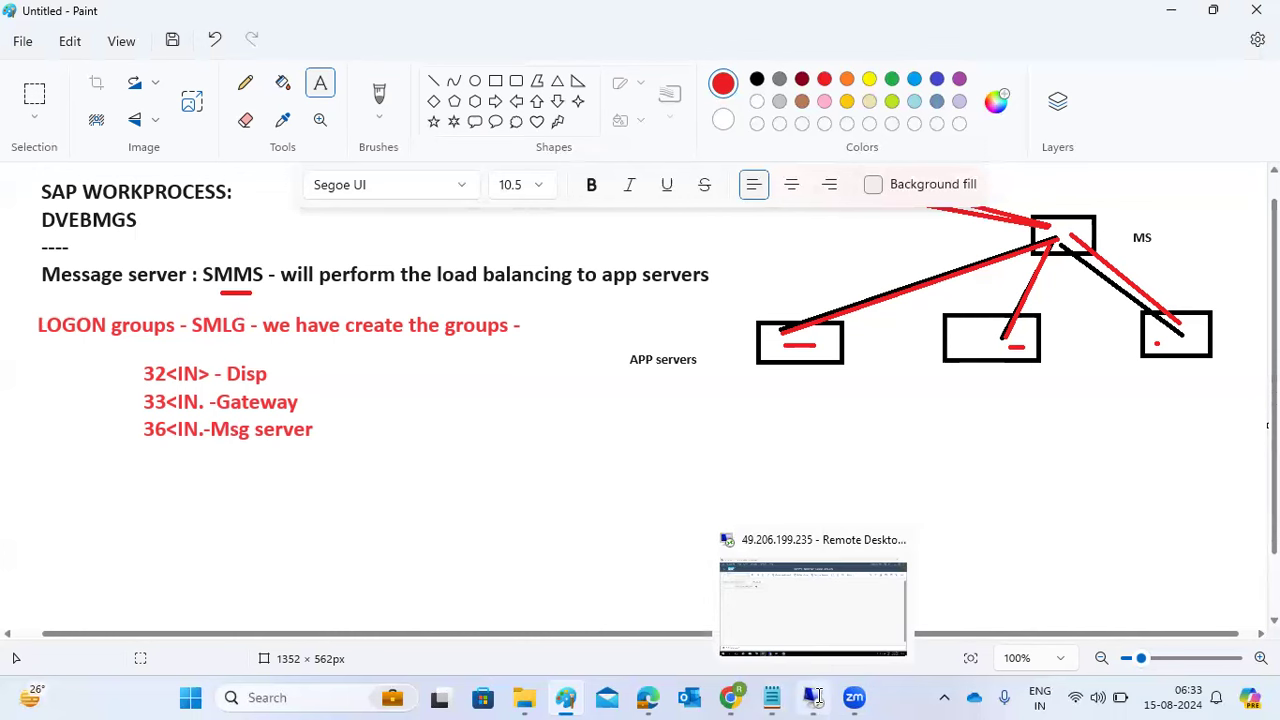
click(817, 695)
- Continue past the Prerequisites Checker results without repeating the checks
click(438, 651)
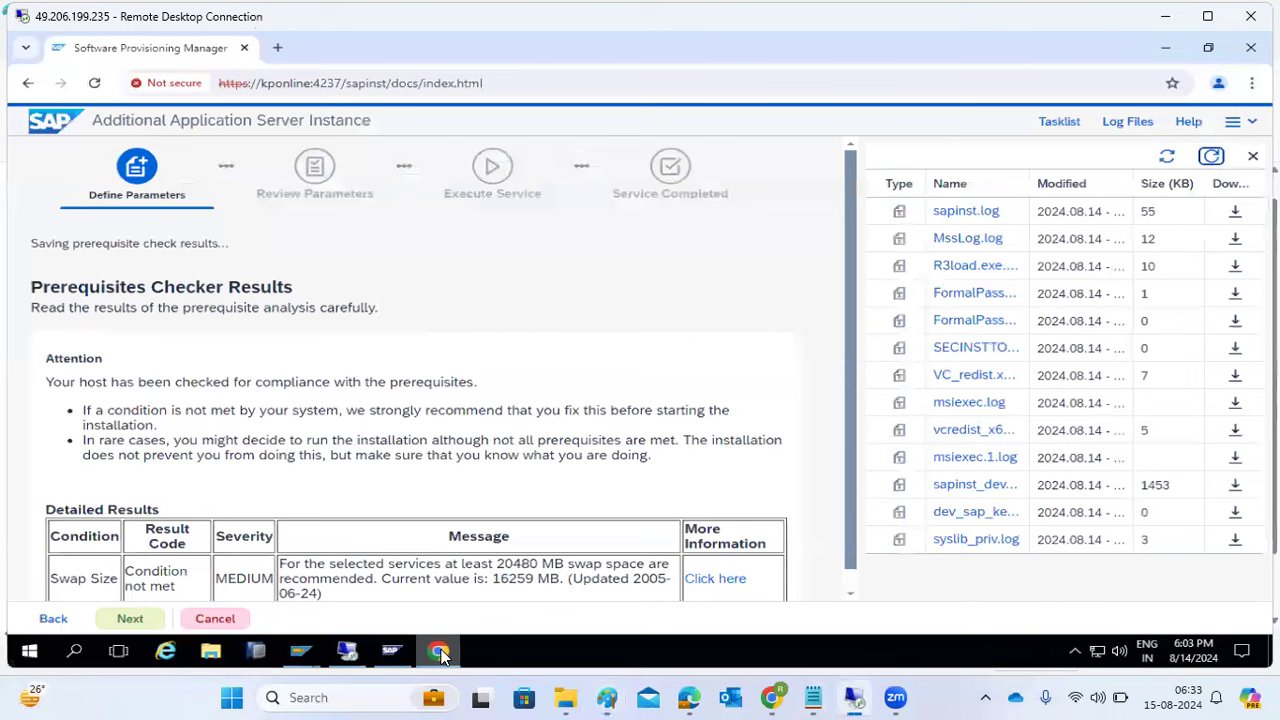
click(122, 619)
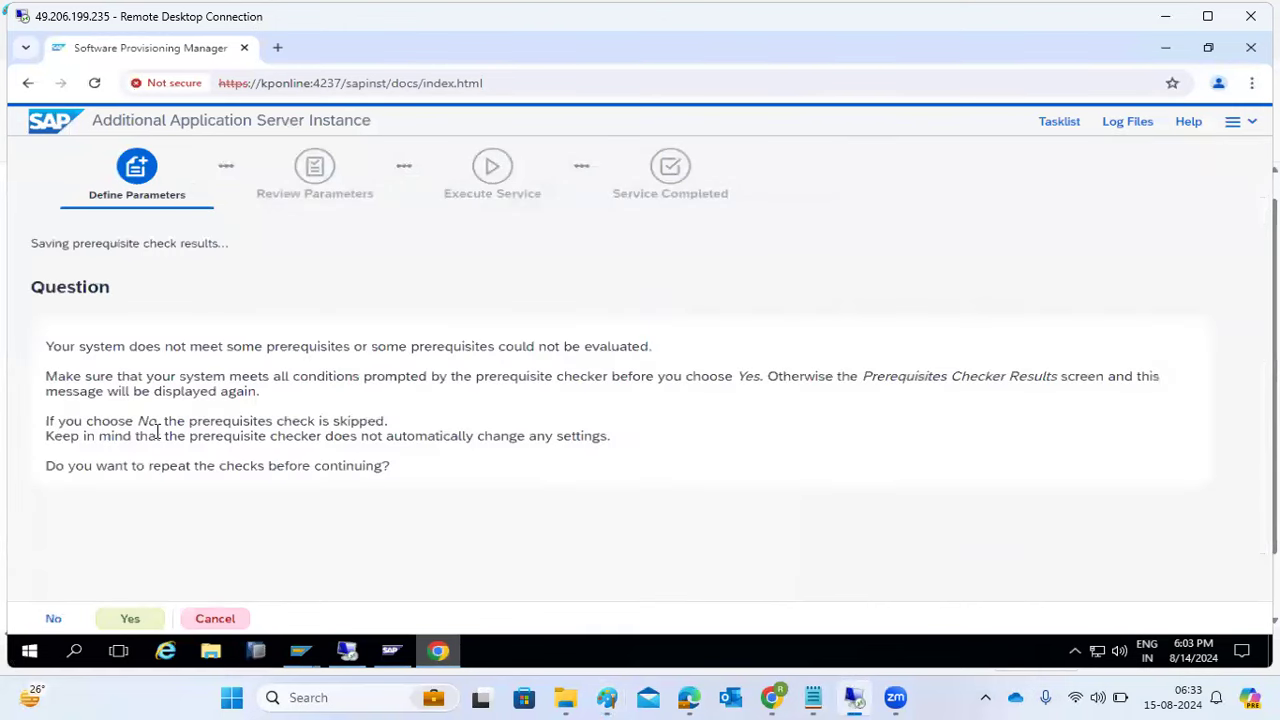
click(53, 619)
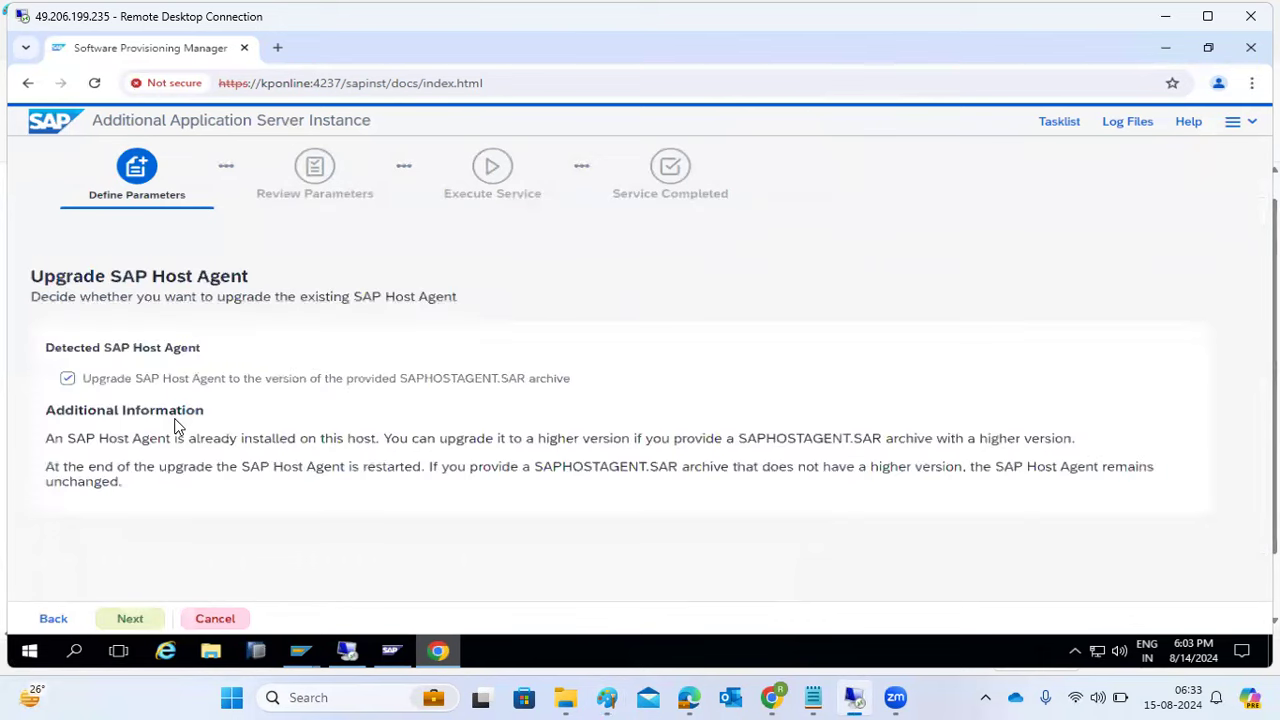
click(106, 384)
- Decline the SAP Host Agent upgrade and accept AAS instance number 04 on host kponline
click(136, 621)
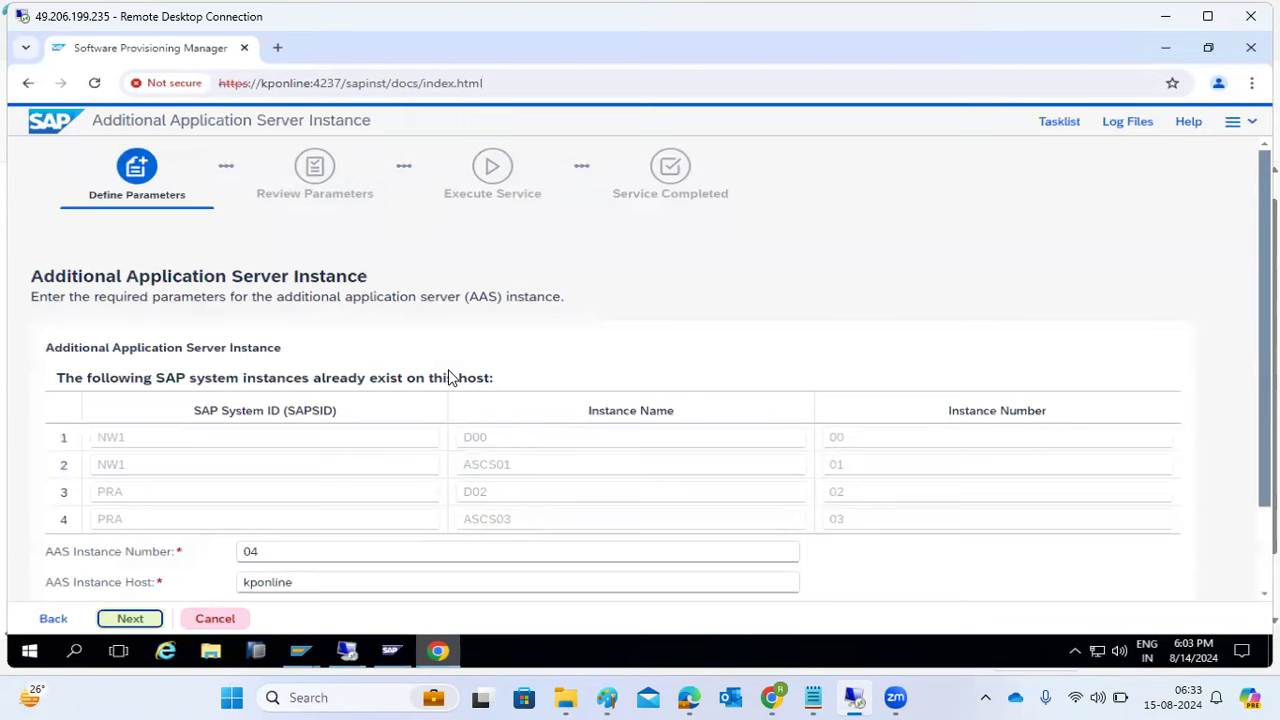
scroll(460, 374, down, 2)
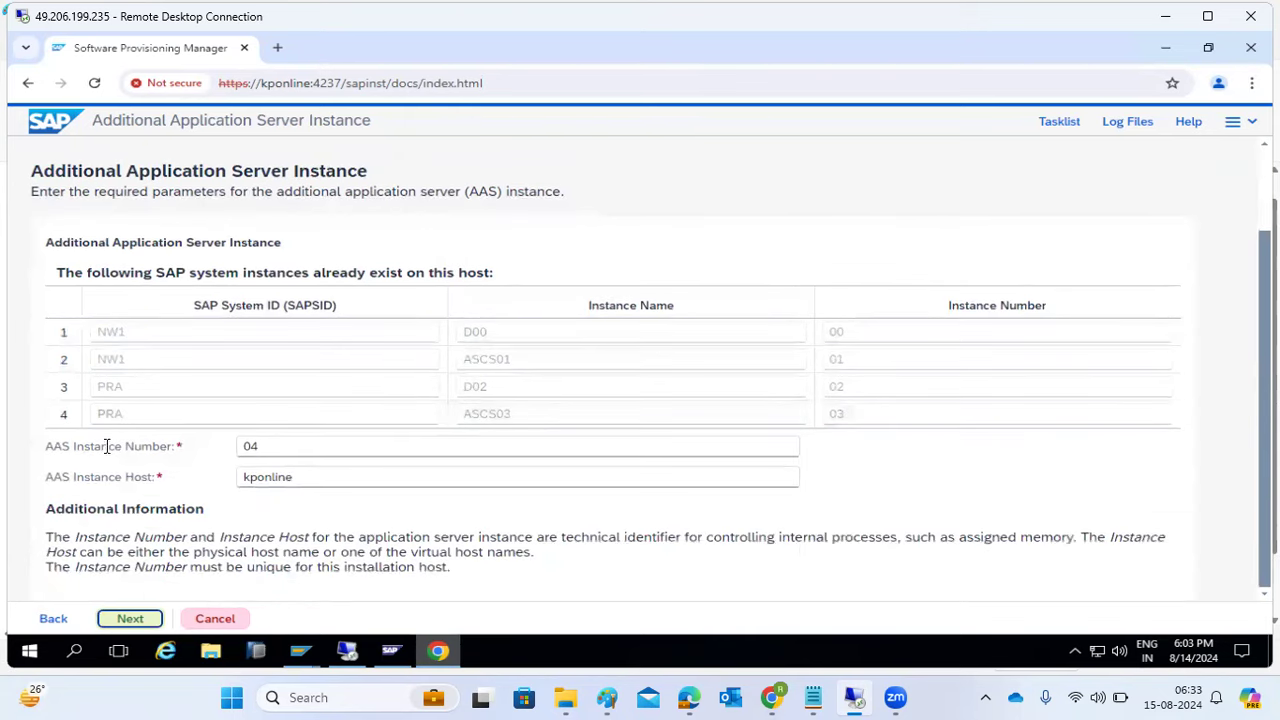
drag(44, 450, 177, 446)
drag(274, 446, 225, 446)
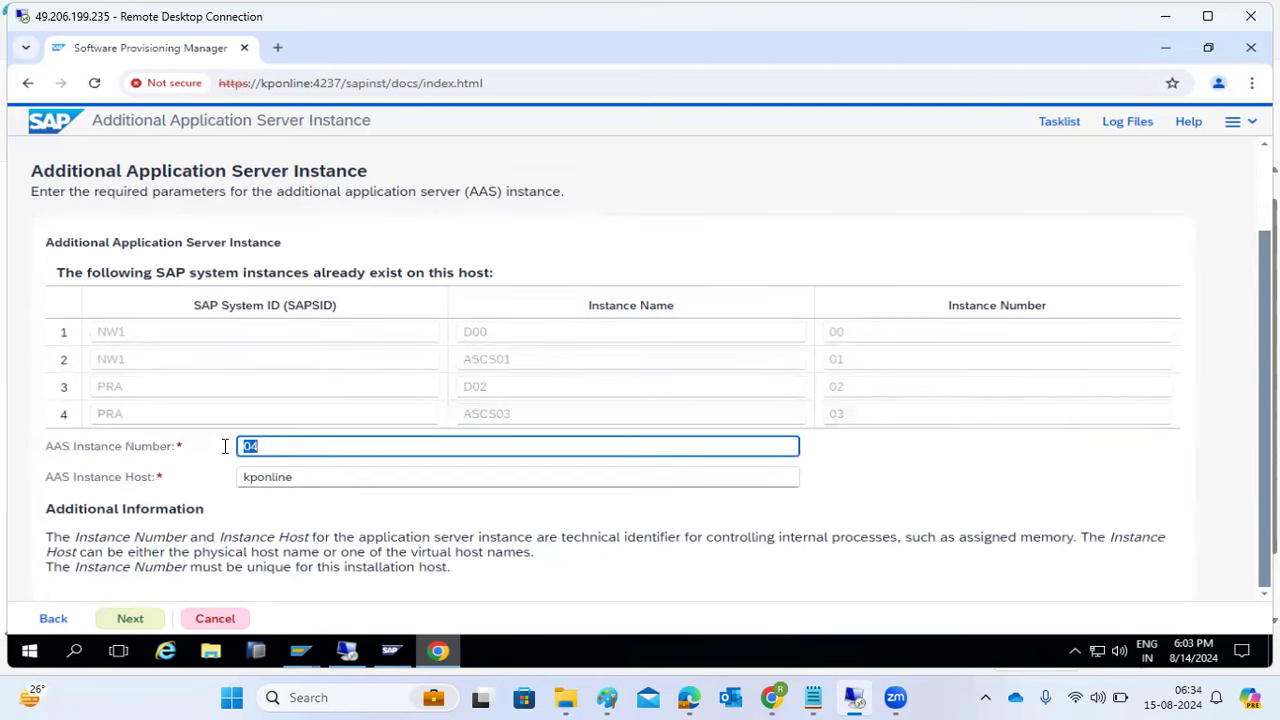
click(128, 619)
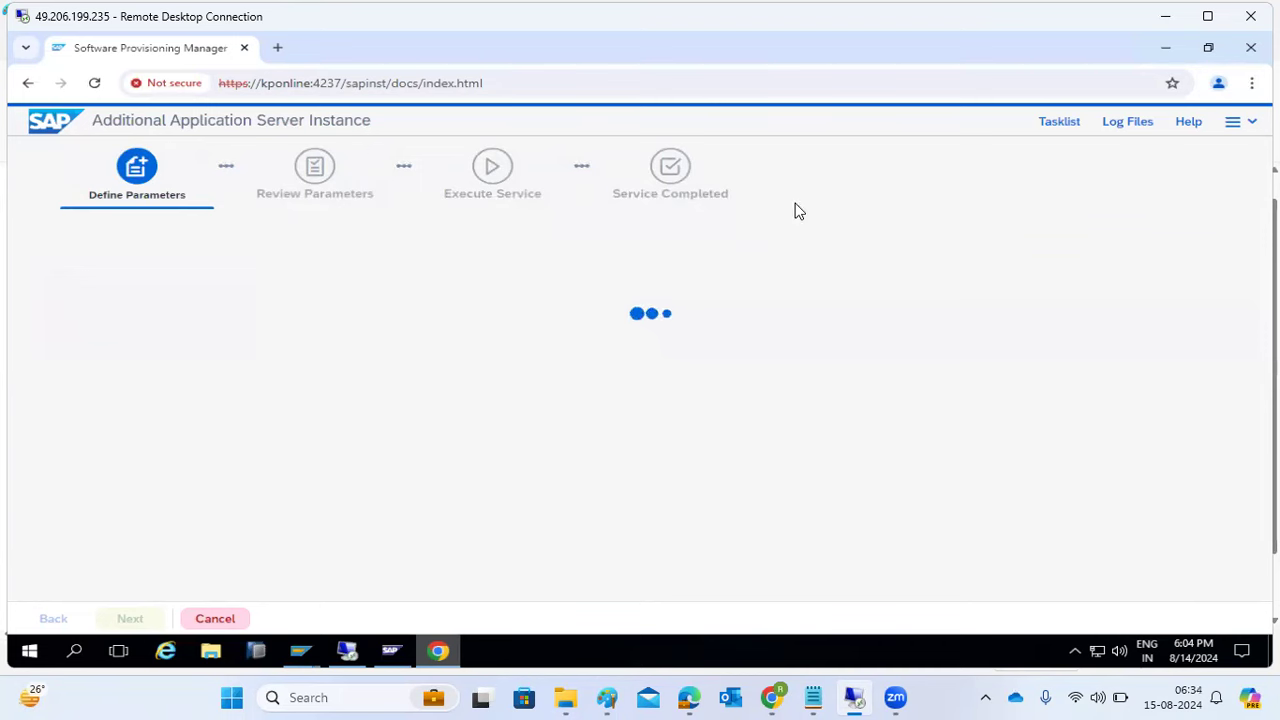
- Read sapinst.log from the installer's Log Files list, then start a new Paint text box below the port list
click(1123, 130)
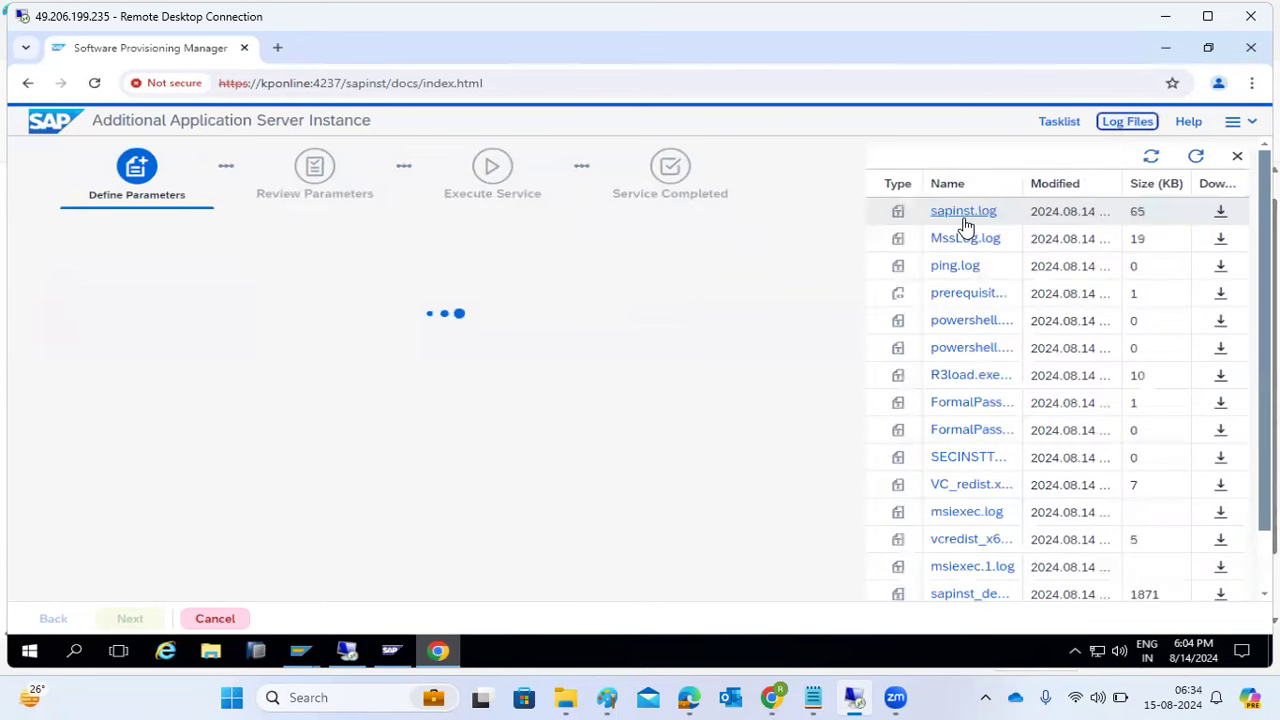
click(958, 213)
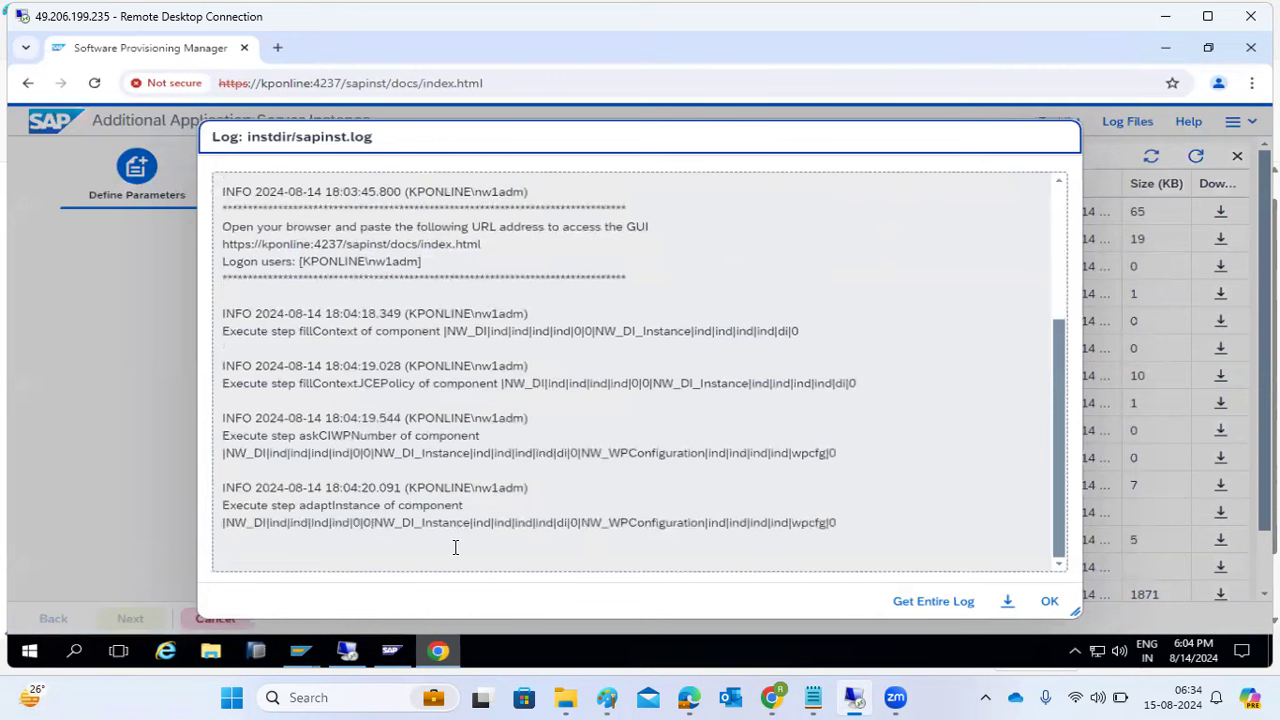
scroll(496, 463, up, 2)
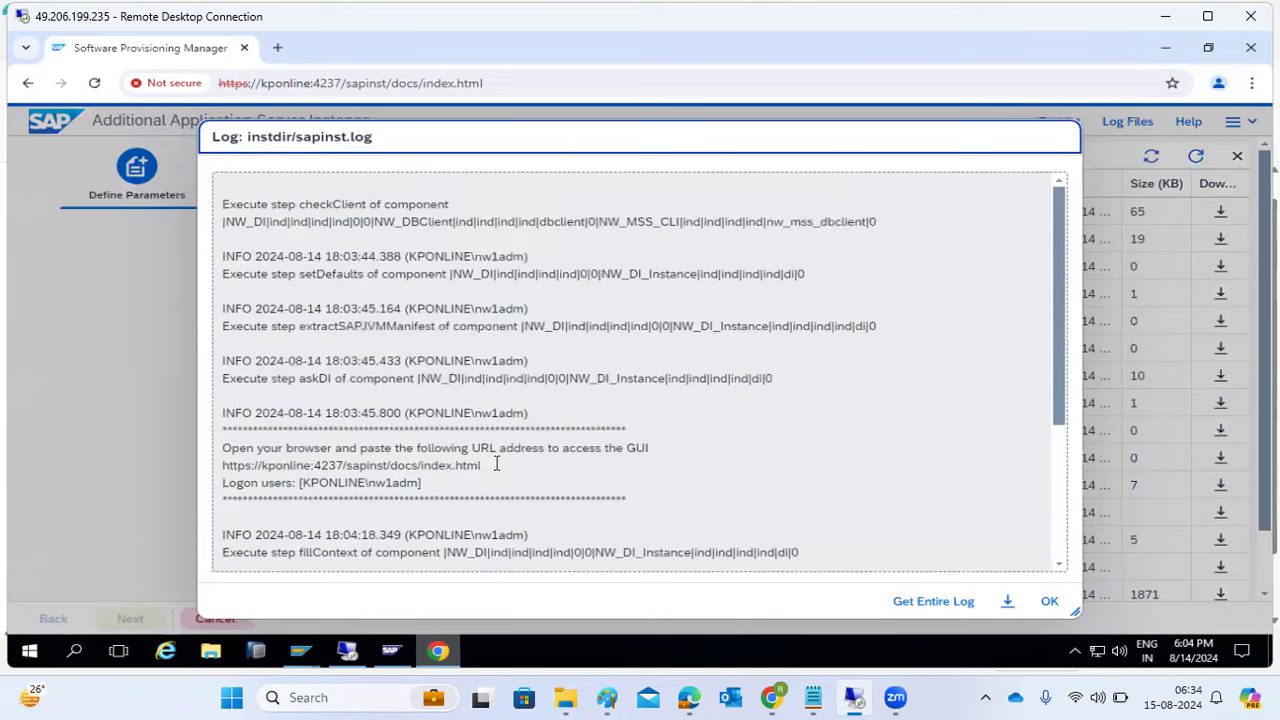
scroll(496, 463, down, 2)
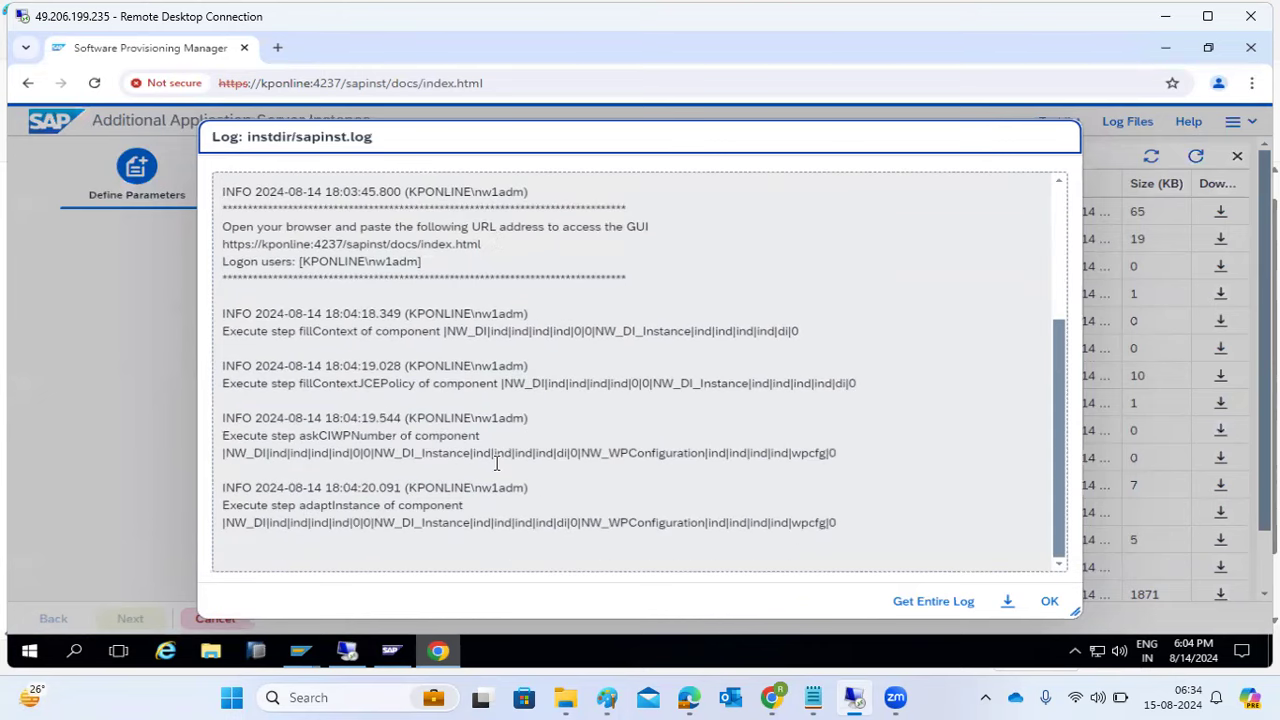
click(1048, 602)
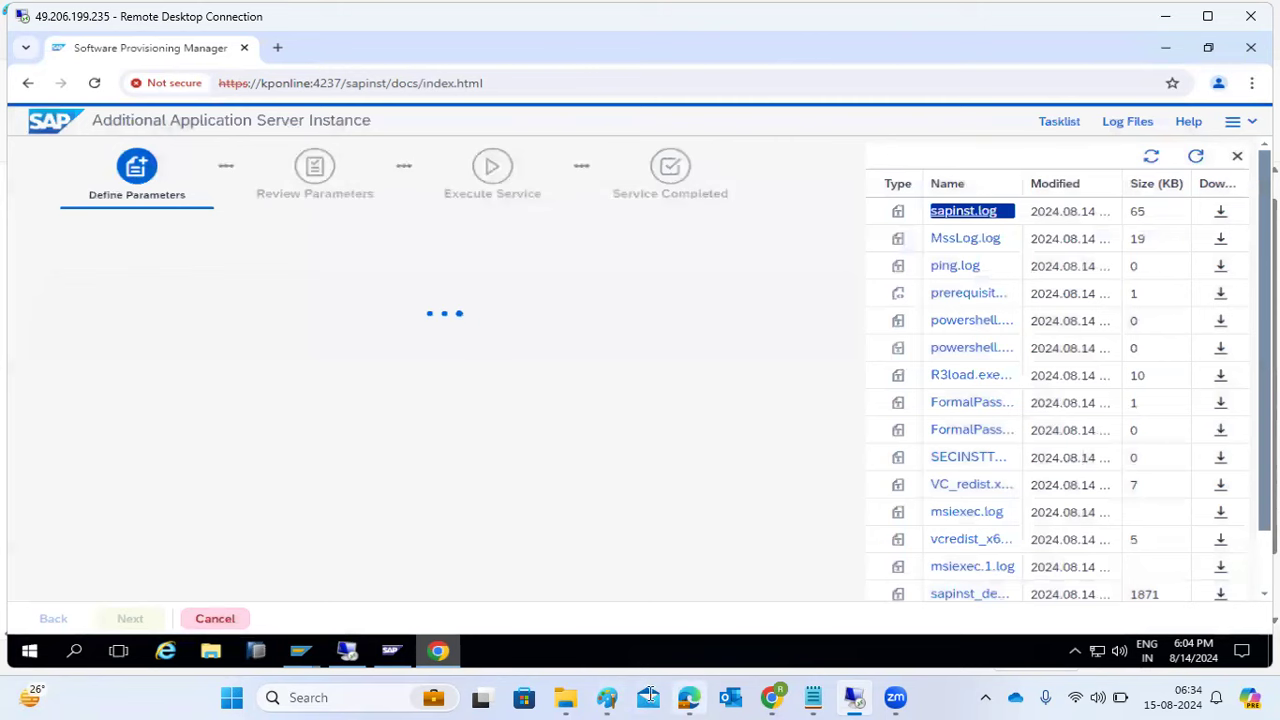
click(612, 690)
drag(411, 449, 688, 555)
- Write the red note 'DI - DIALOG INSTANCES', 'AAS -' and 'PAS' on three lines
text(DI)
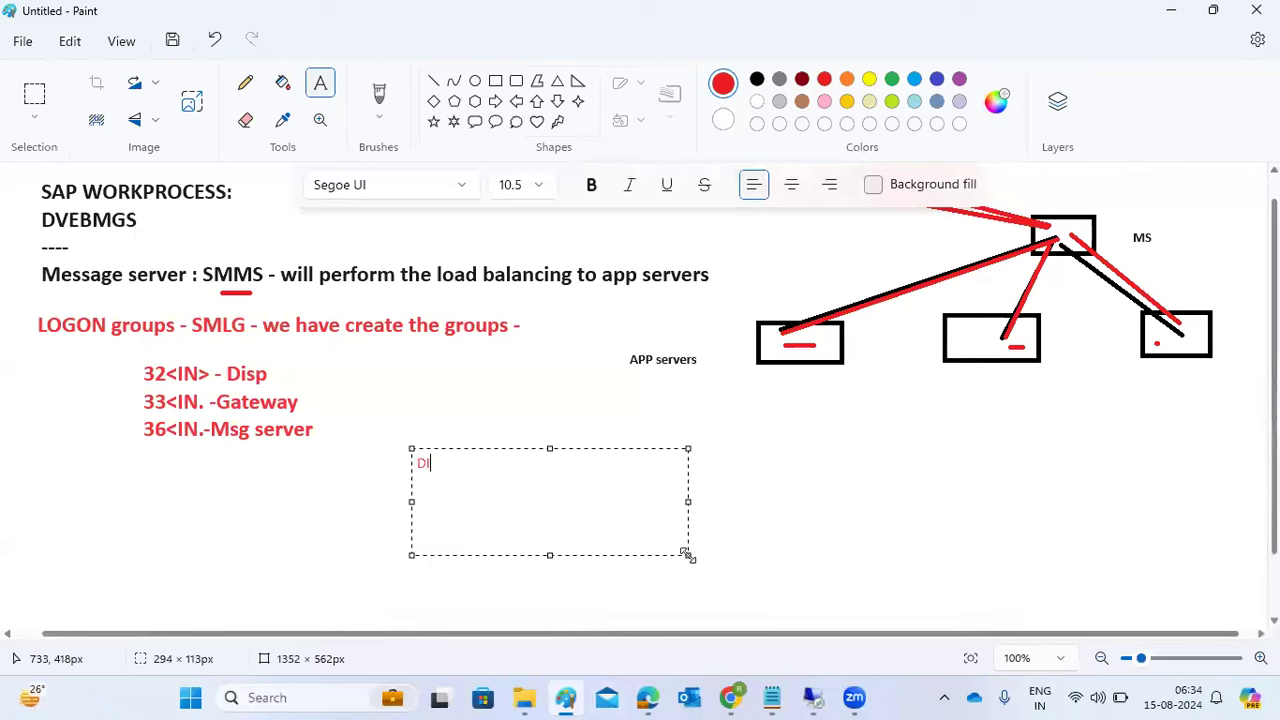
text( - DIALOG INSTANCES)
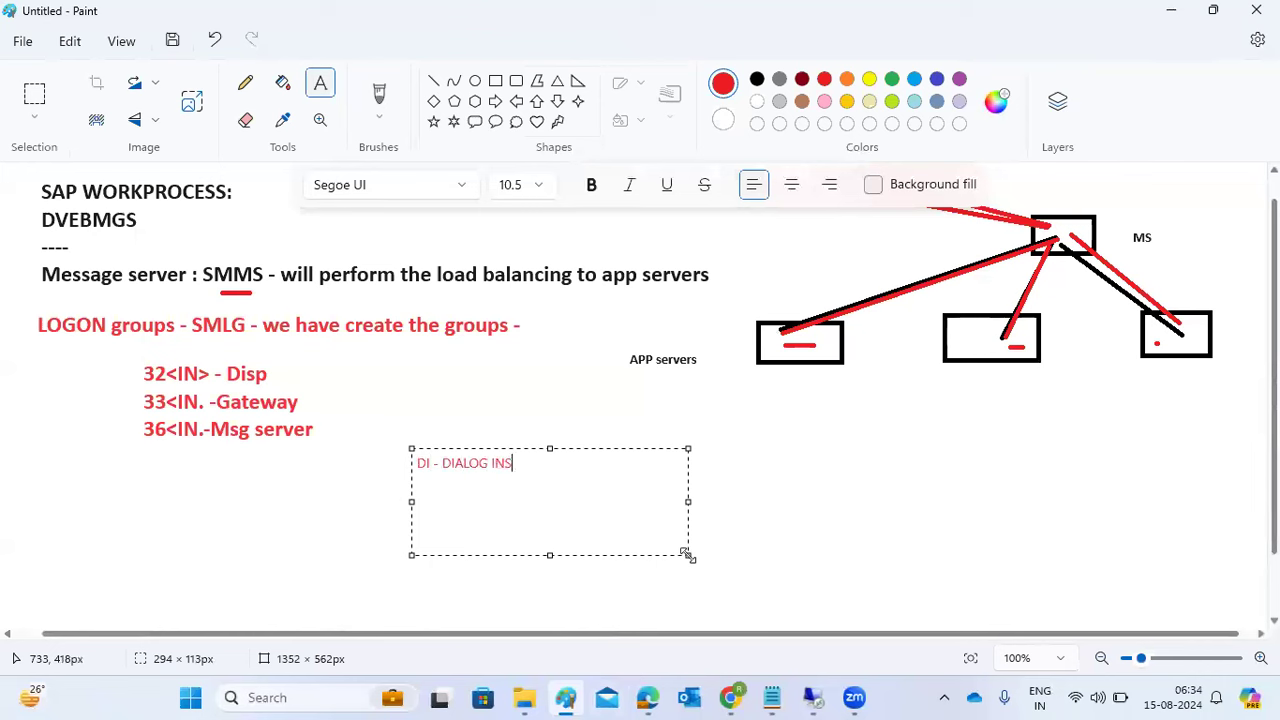
key(Return)
text(AAS -)
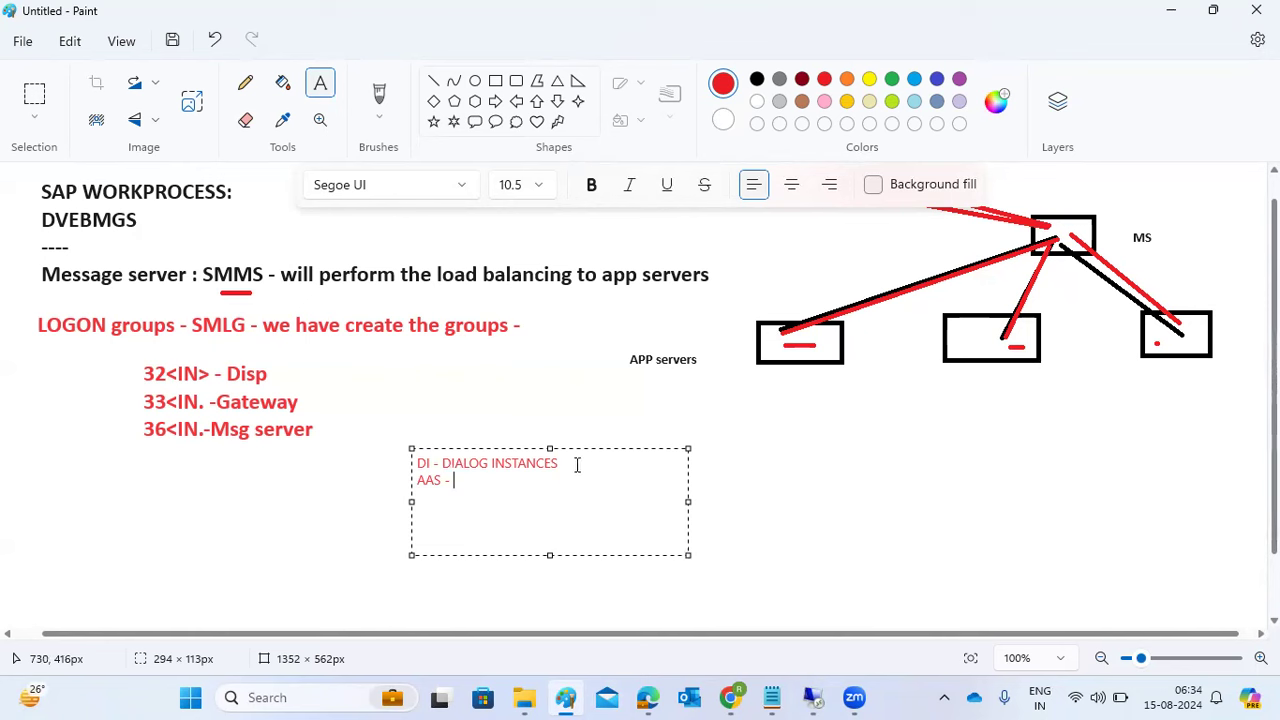
key(Return)
text(PAS)
mouse_move(816, 700)
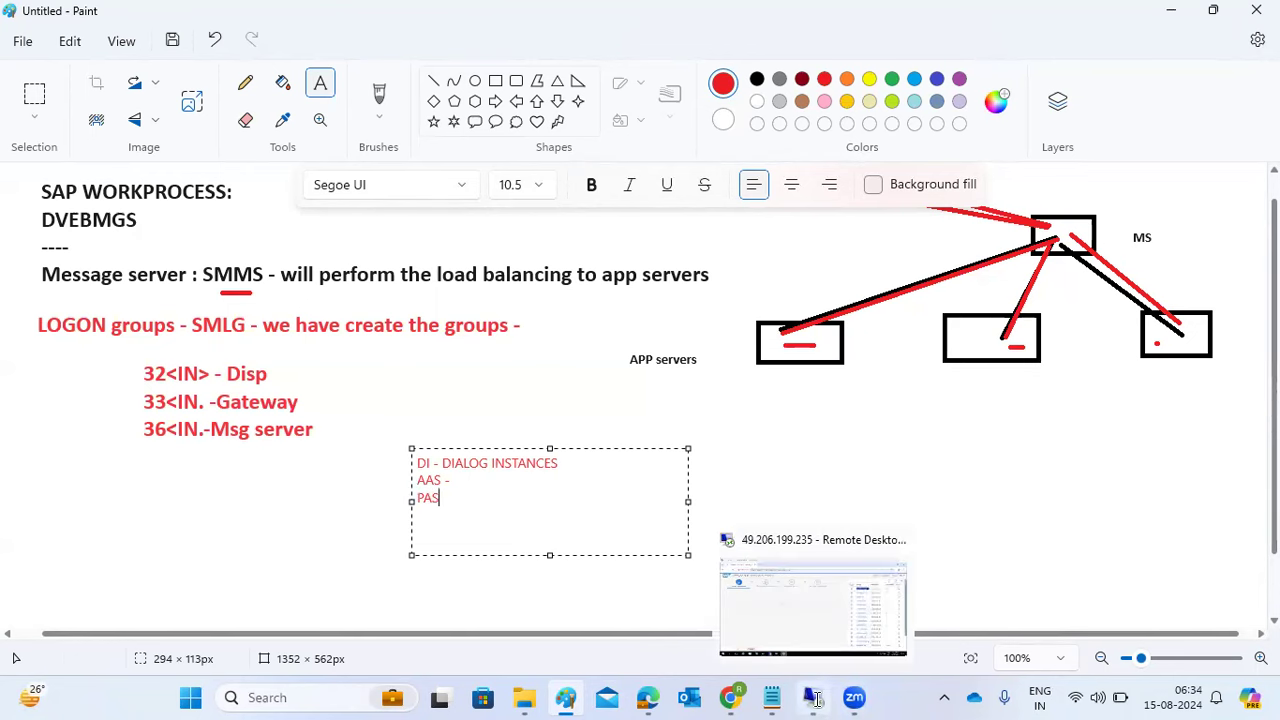
click(798, 603)
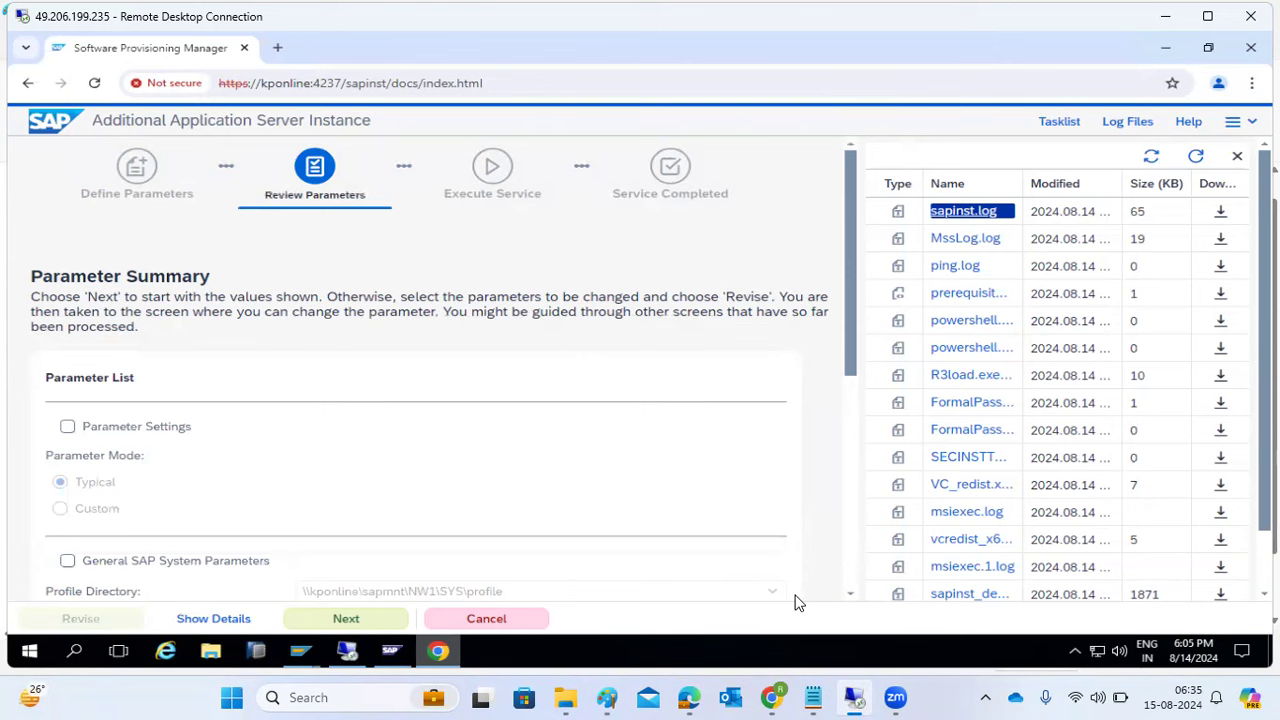
- Confirm the Parameter Summary so the additional application server installation starts executing
click(347, 622)
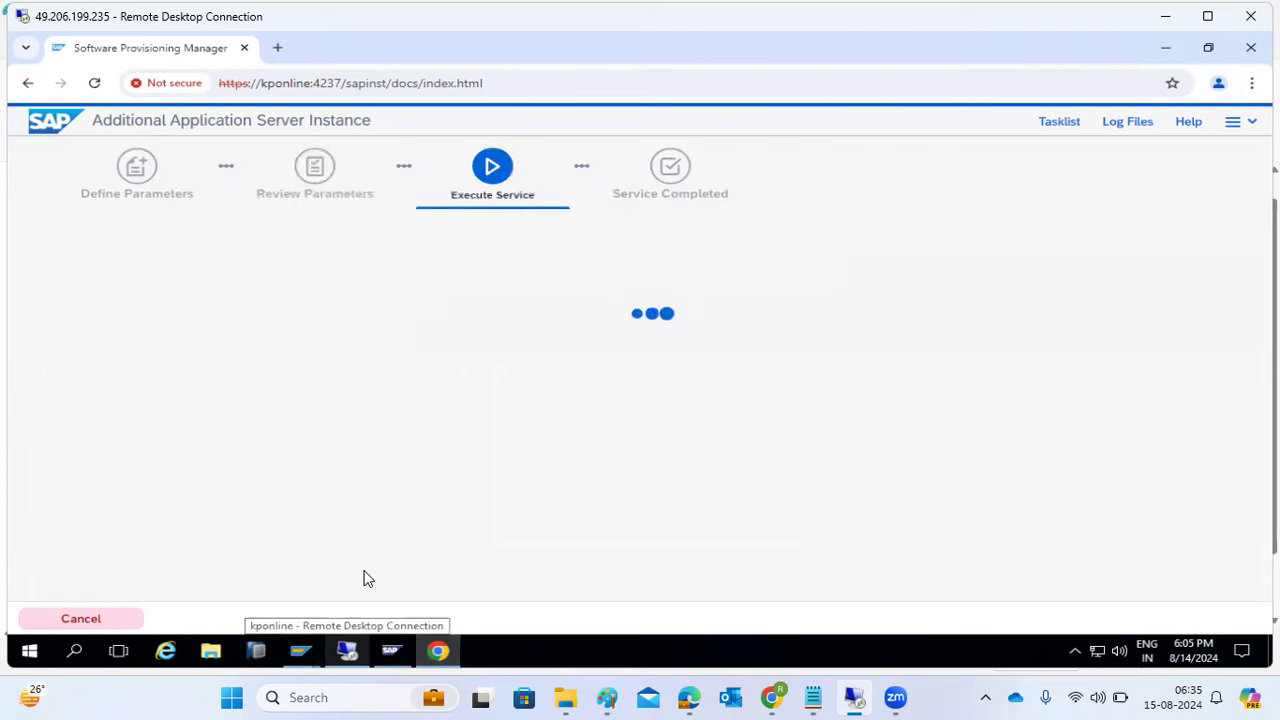
click(298, 655)
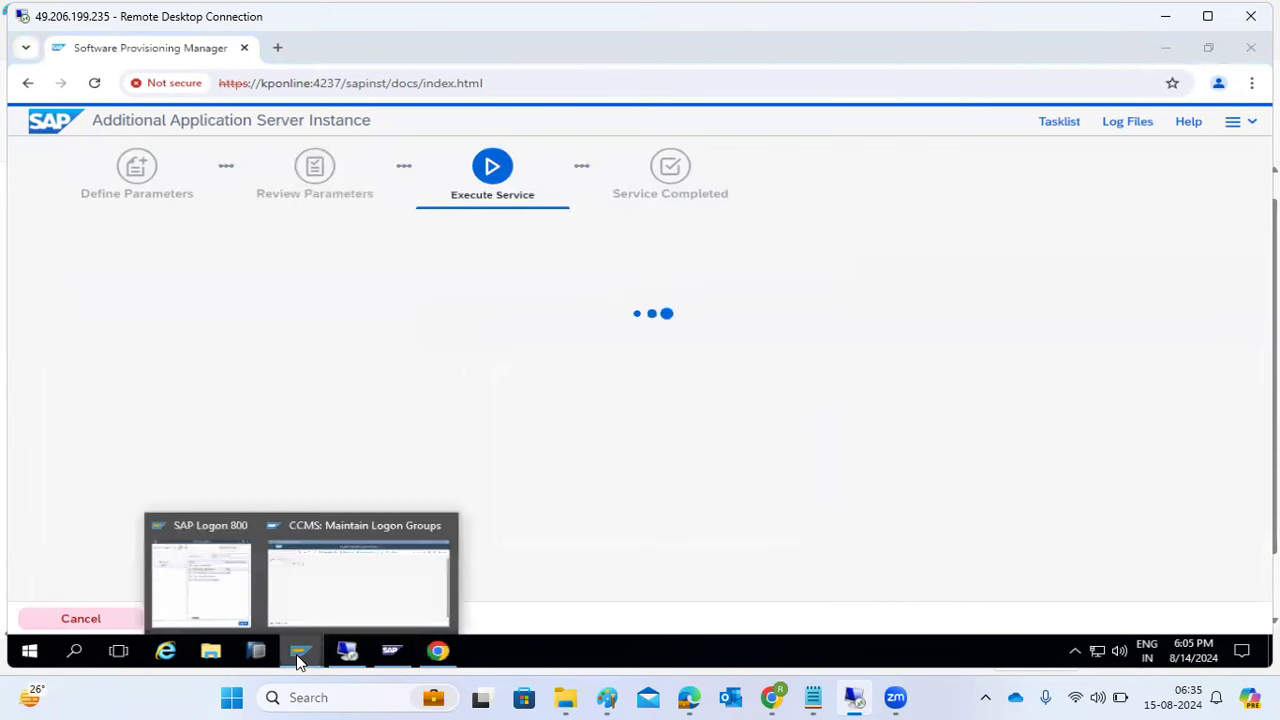
- Check the SMLG load distribution overview for instance kponline_NW1_00
click(343, 588)
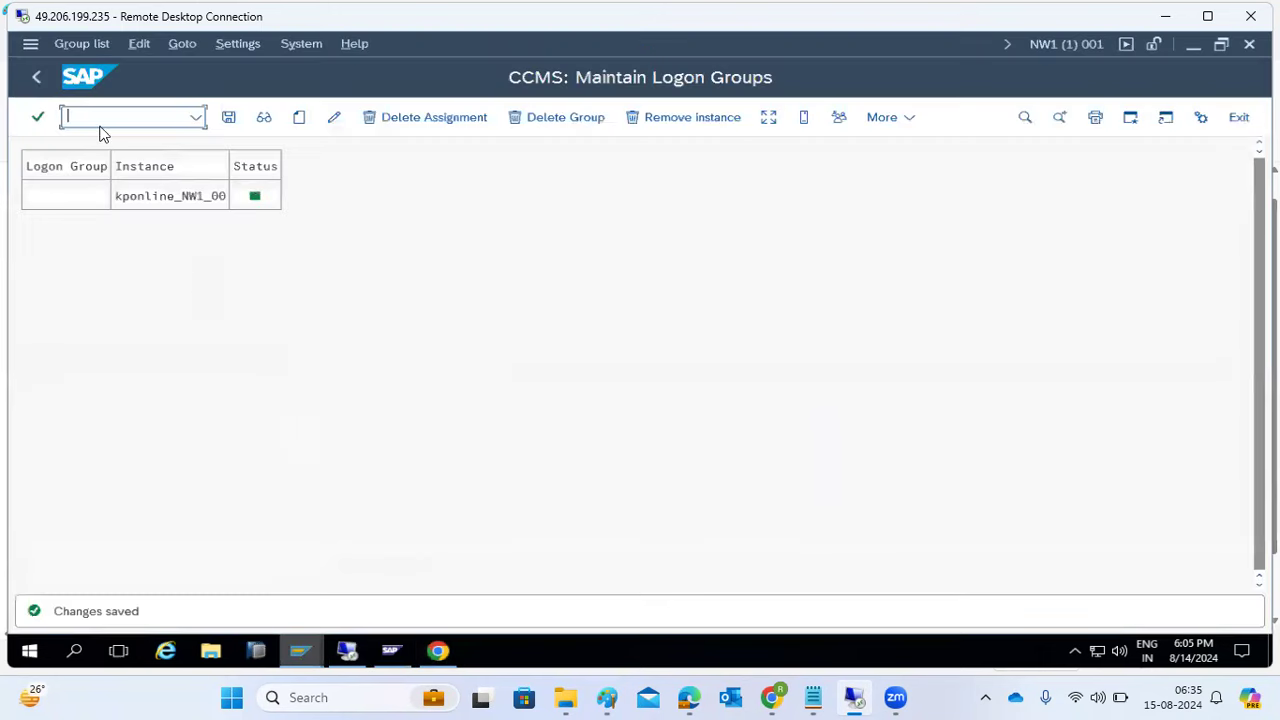
click(767, 117)
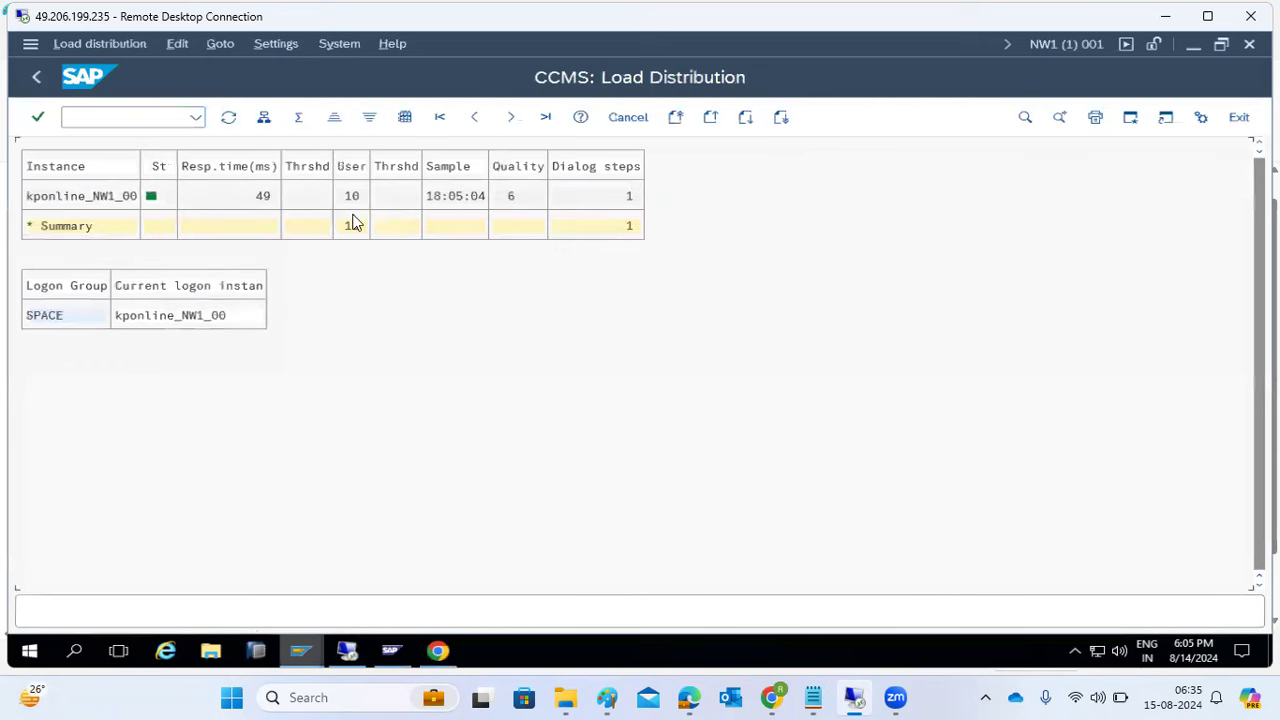
click(109, 198)
- Use /nsm51 to open the SM04 user sessions list for kponline_NW1_00, showing 8 logons
click(115, 116)
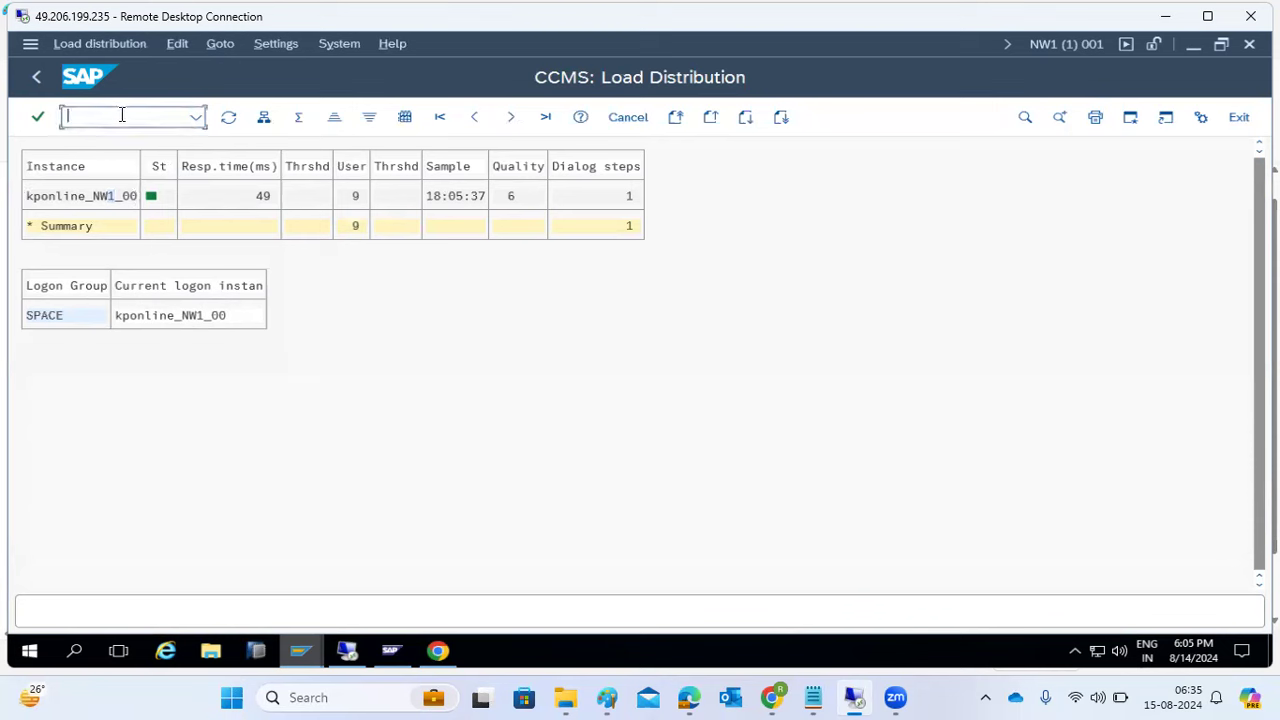
text(/n)
text(sm51)
key(Return)
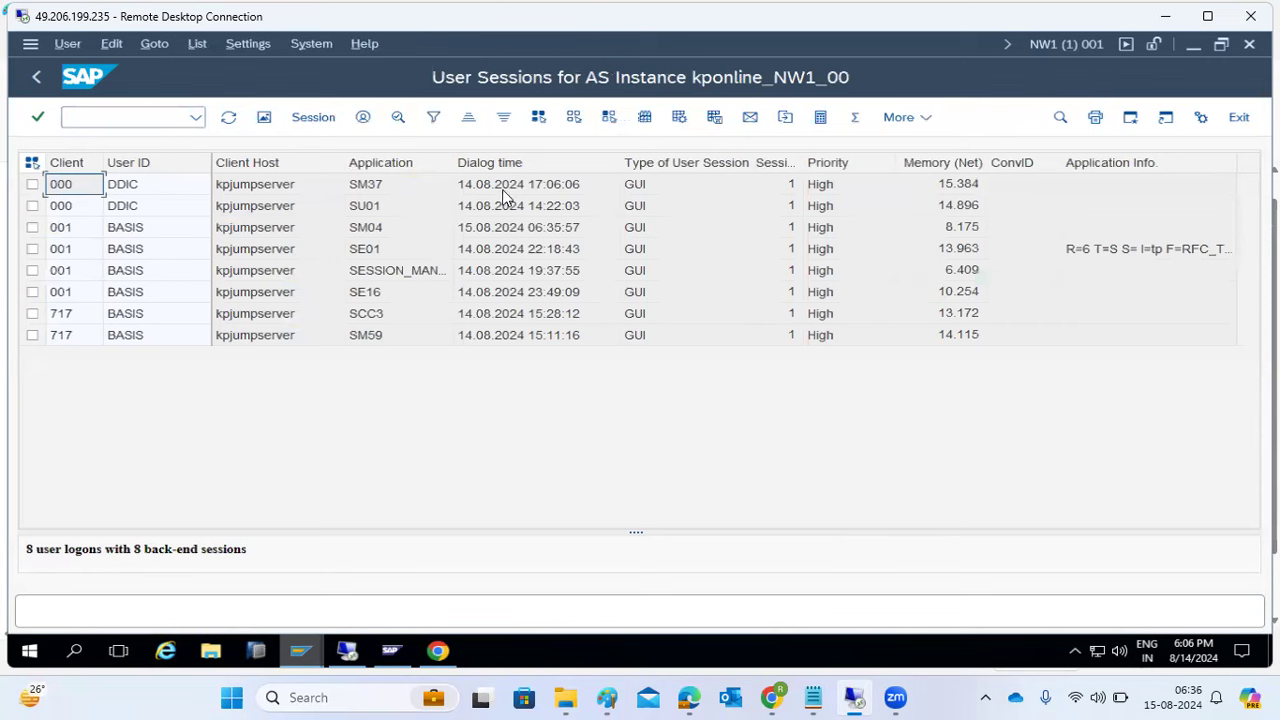
click(469, 336)
click(480, 227)
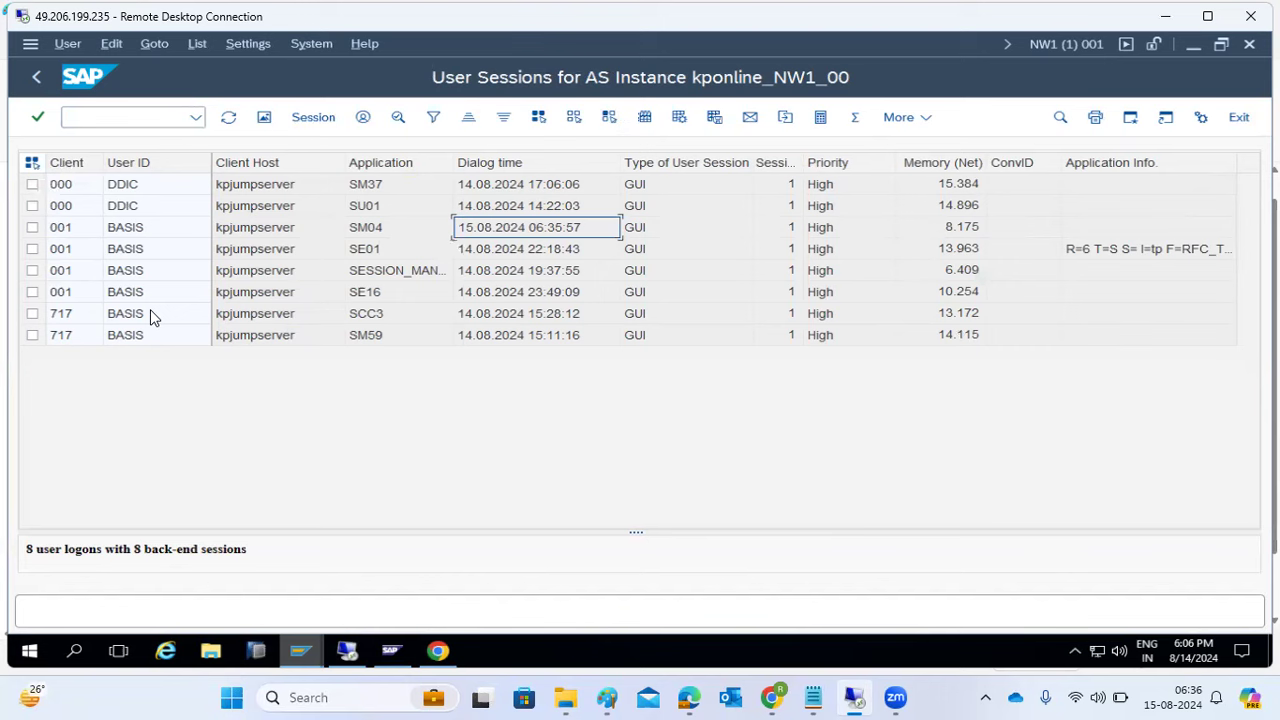
click(430, 652)
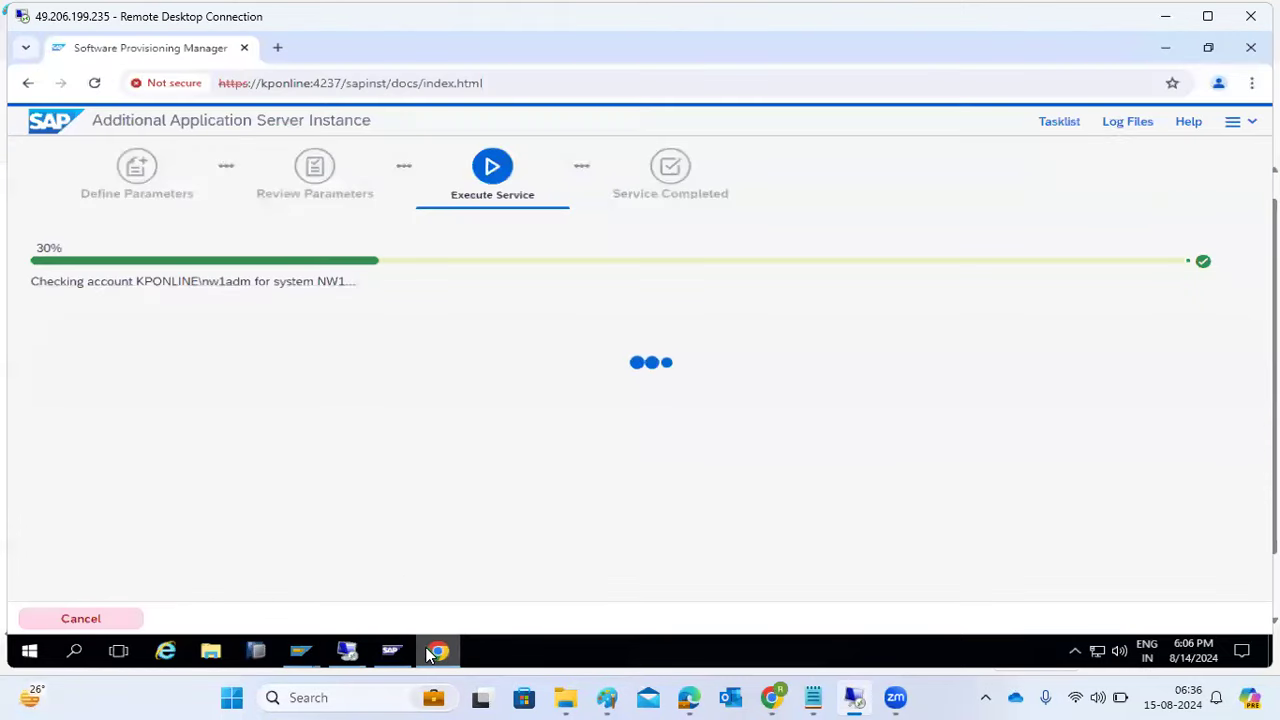
- View the installer's task status list at 30% progress, then return to the SAP user sessions
click(1057, 124)
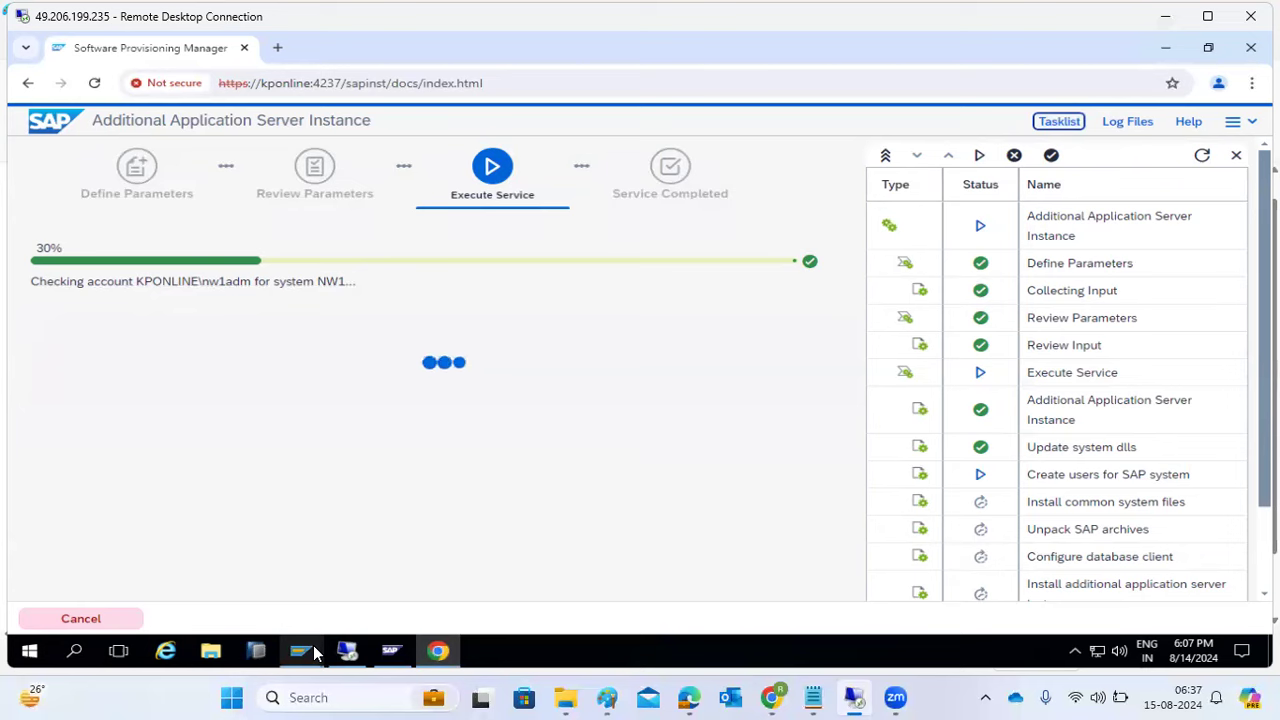
mouse_move(314, 652)
click(307, 590)
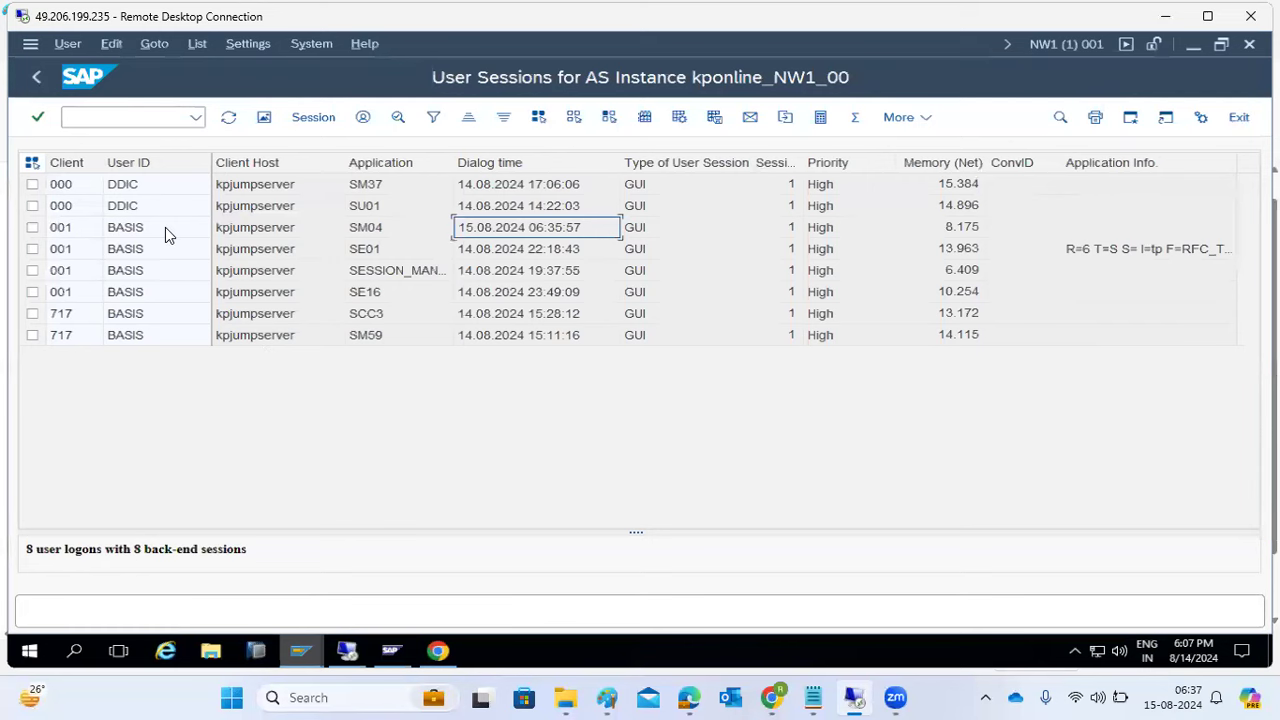
- Open SMLG load distribution, confirming kponline_NW1_00 belongs only to logon group SPACE
click(36, 77)
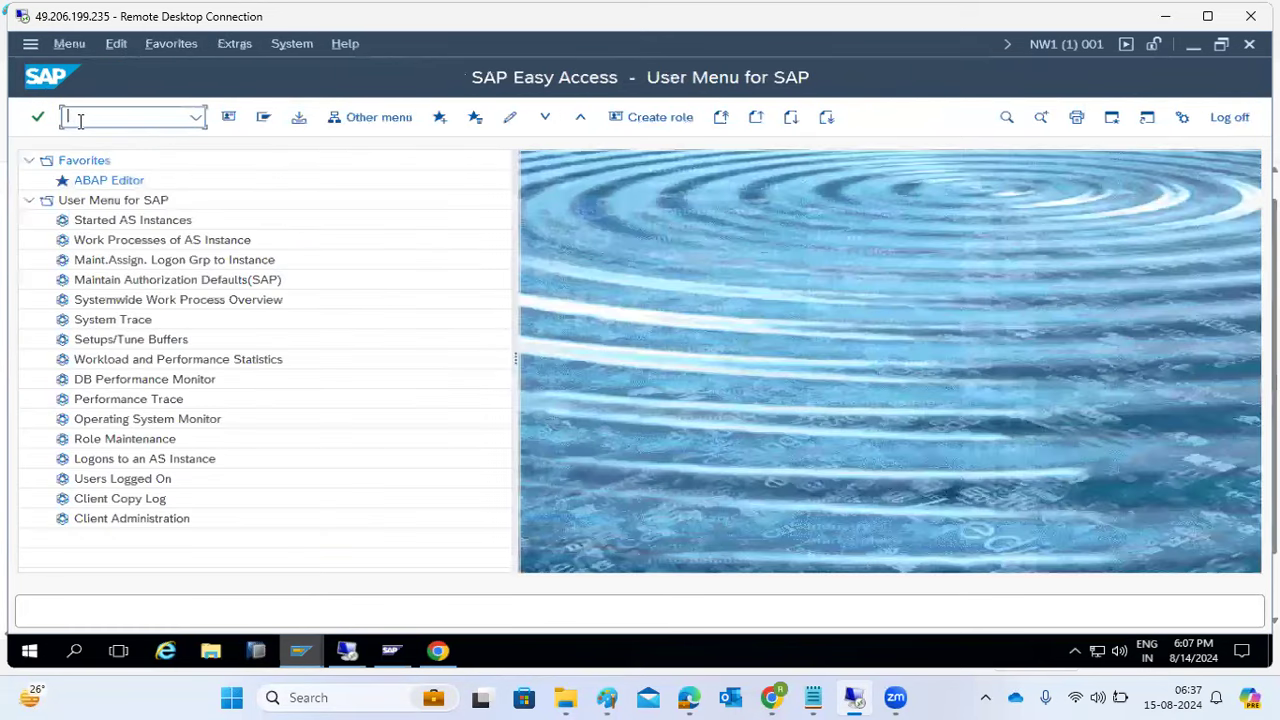
text(smlg)
key(Return)
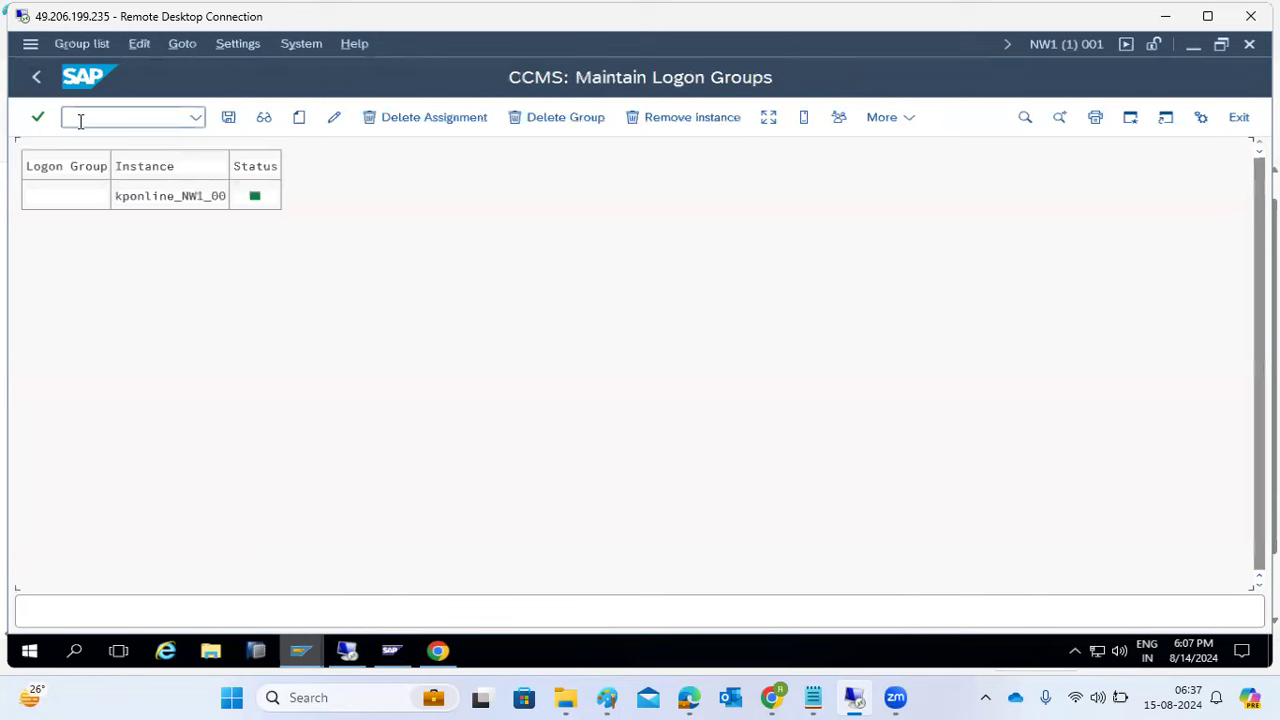
click(768, 119)
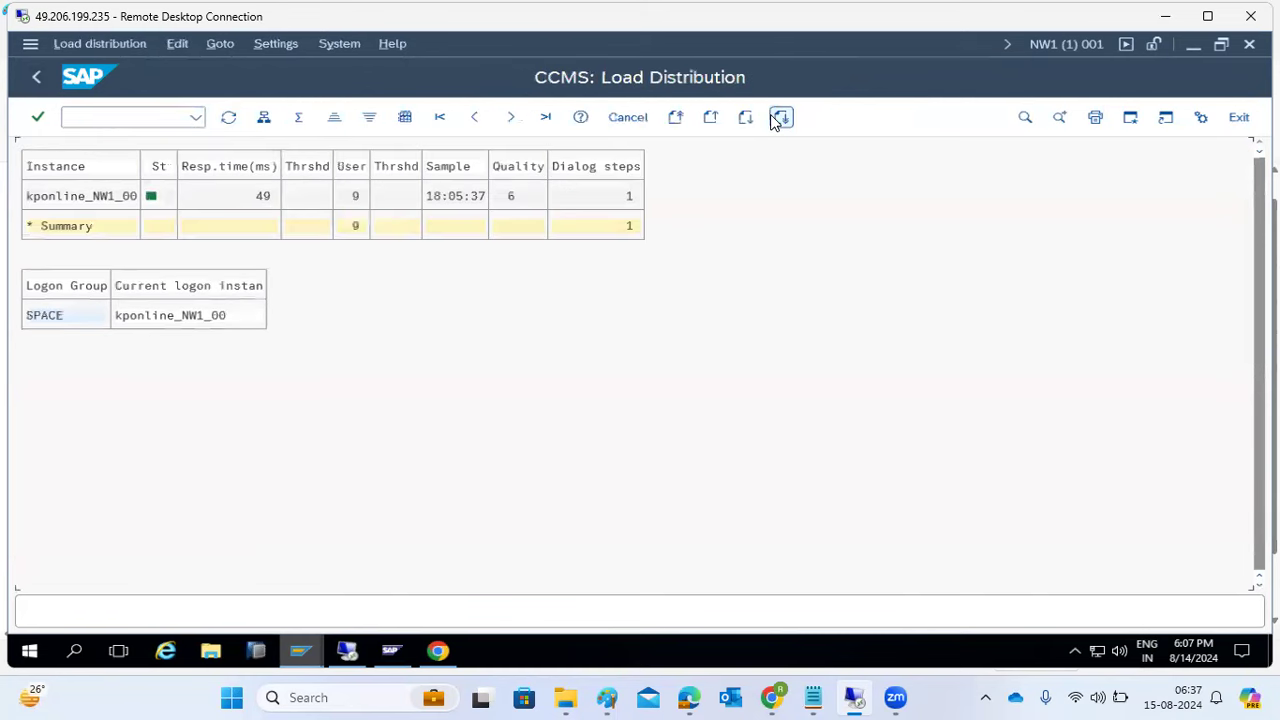
click(78, 203)
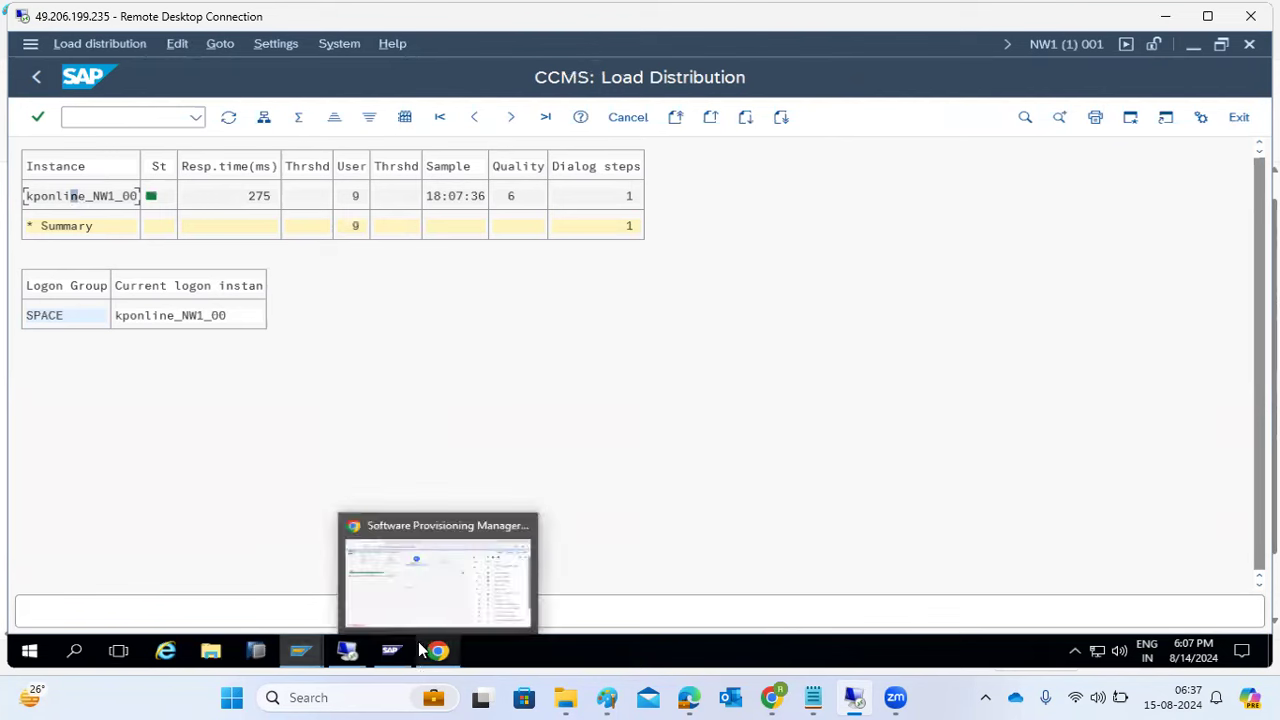
mouse_move(298, 654)
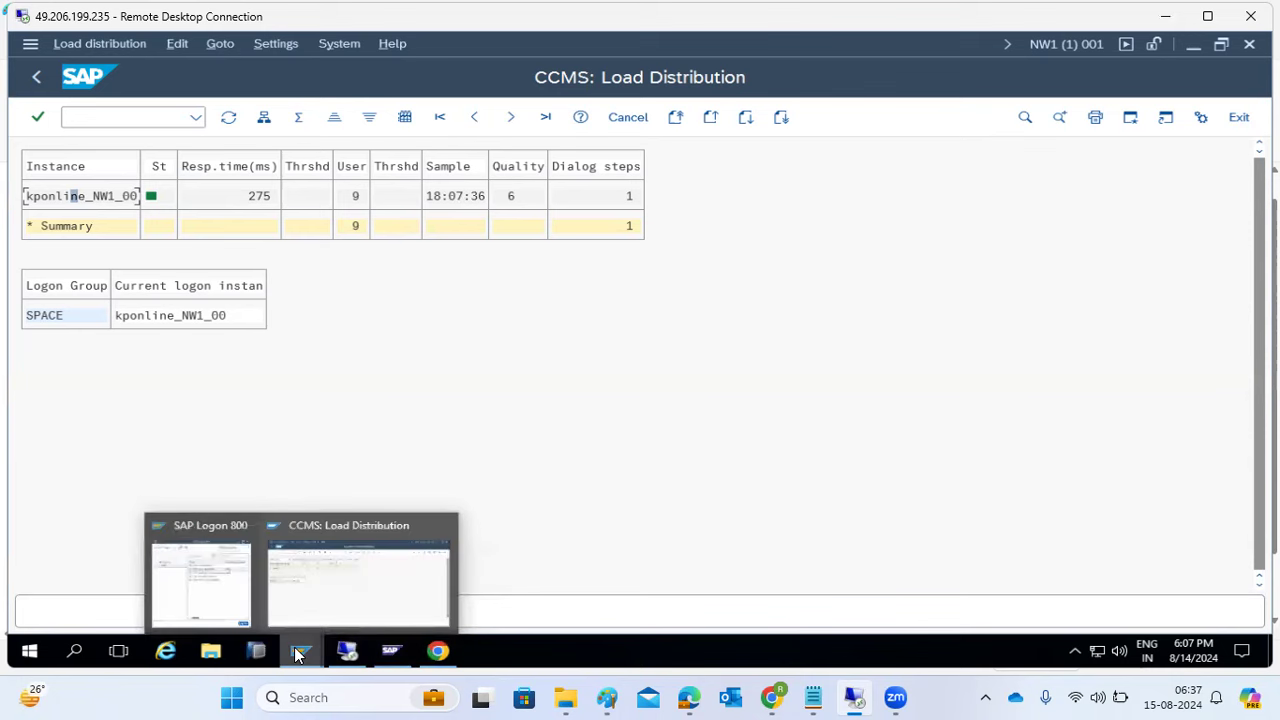
mouse_move(422, 653)
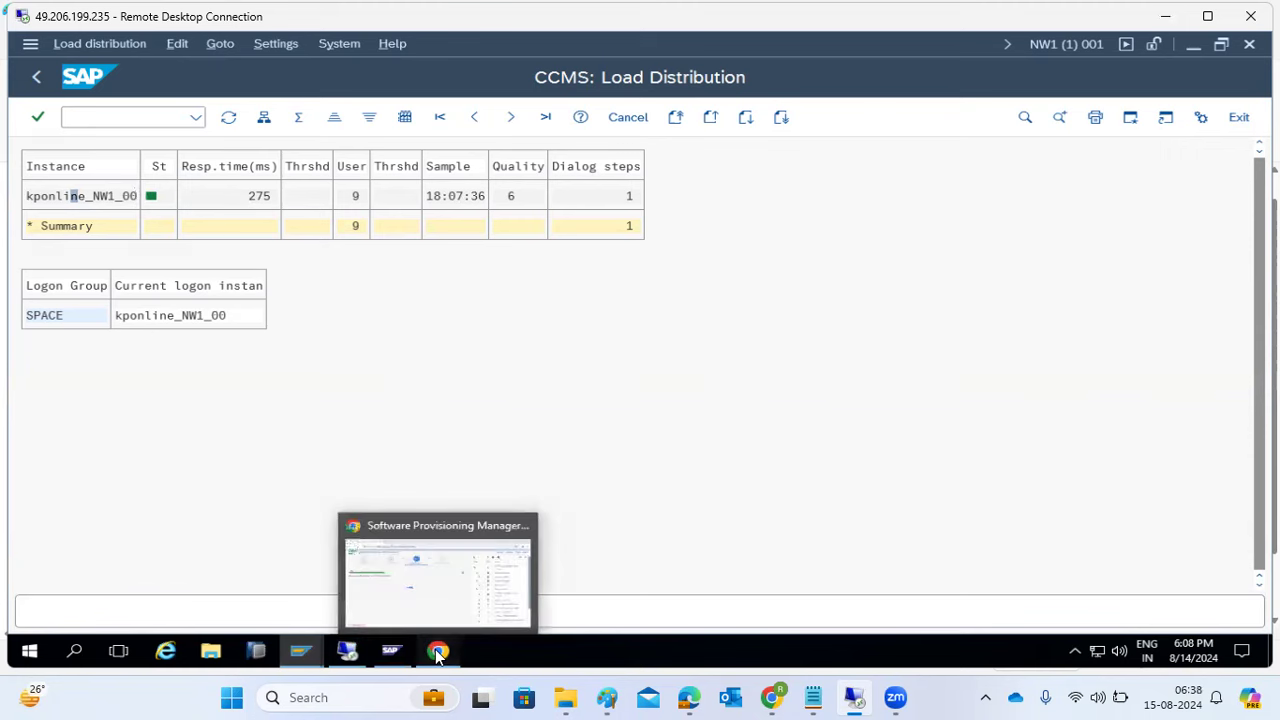
click(420, 580)
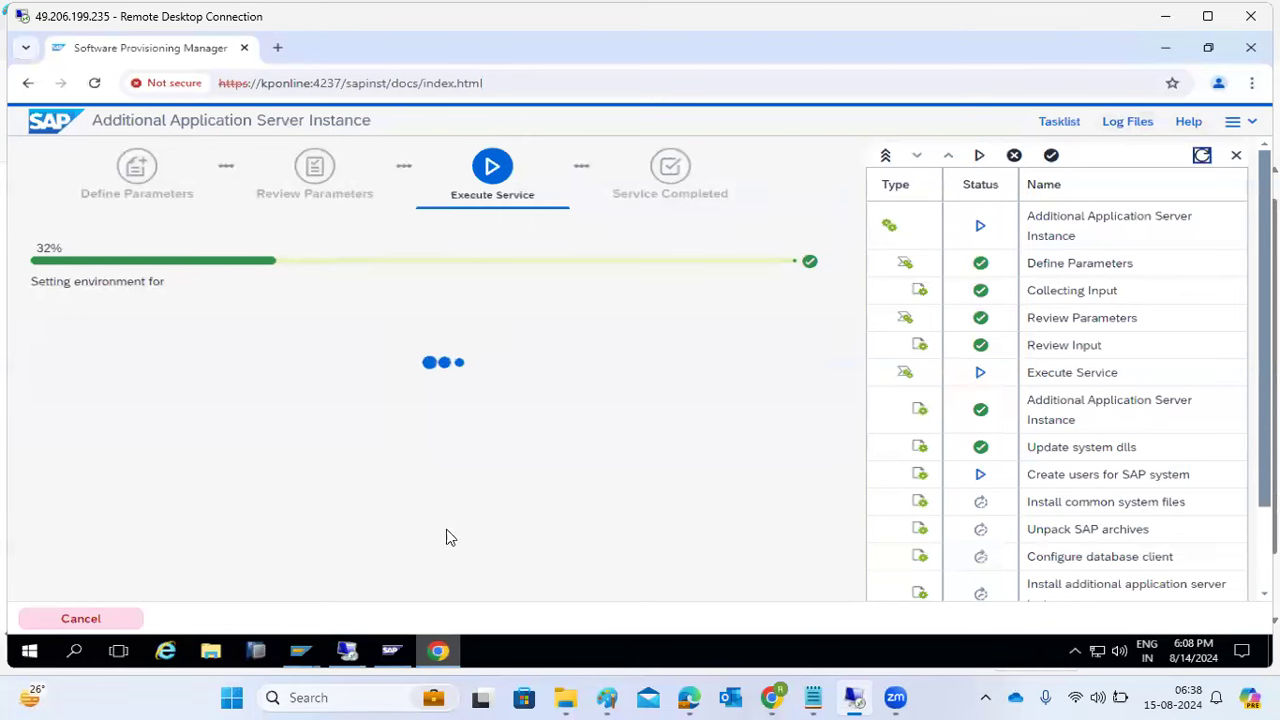
- Bring the SAP Management Console forward while the installation sits at 32%
click(391, 655)
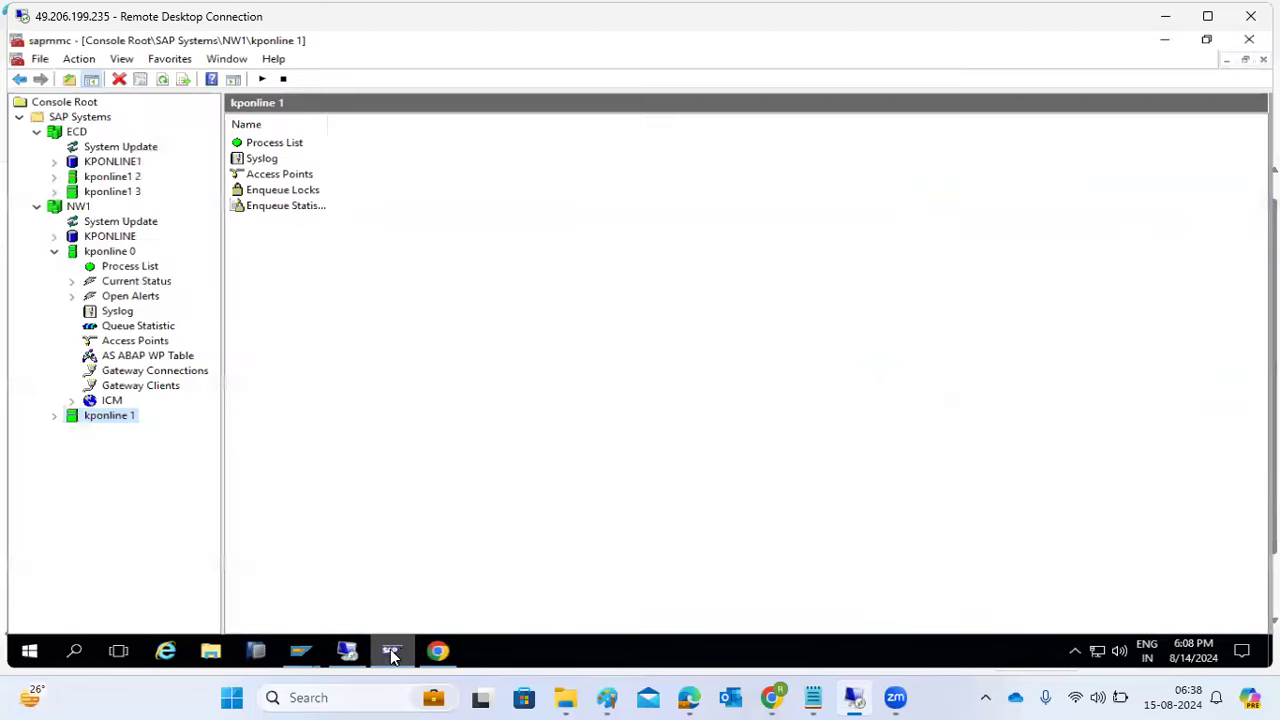
- Collapse the kponline 0 node under NW1 and bring the provisioning page back
click(54, 252)
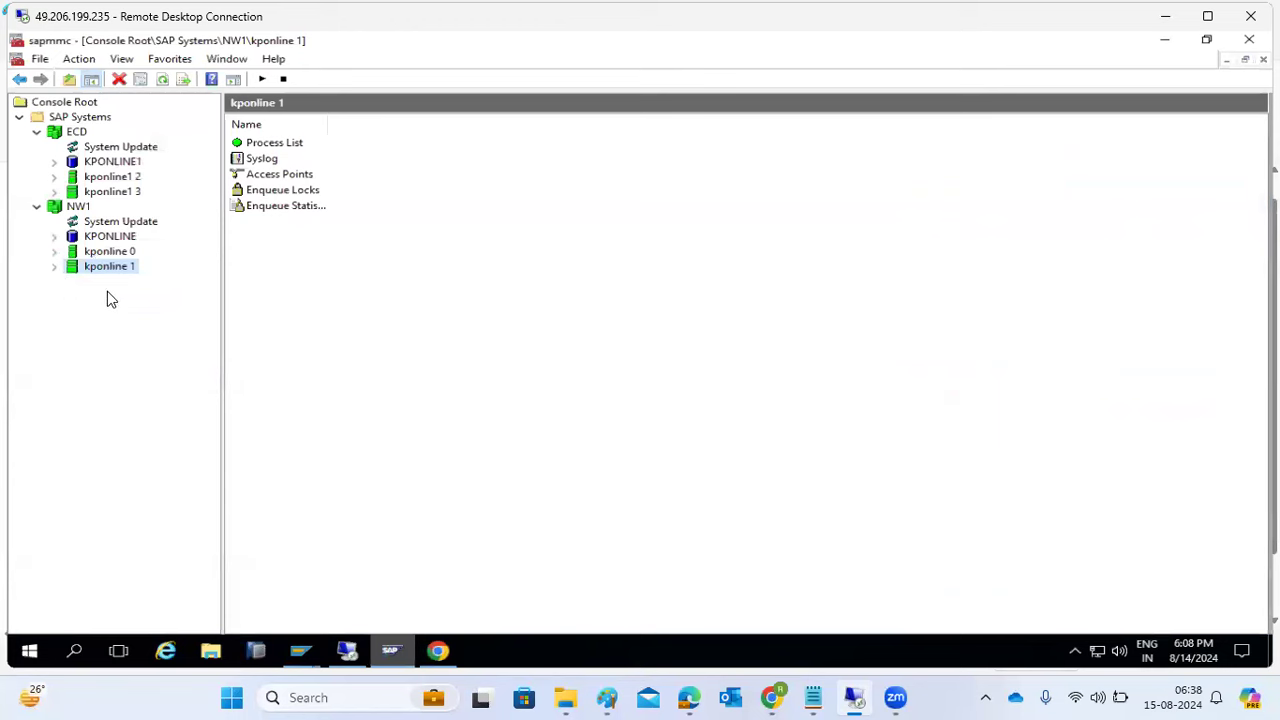
click(394, 651)
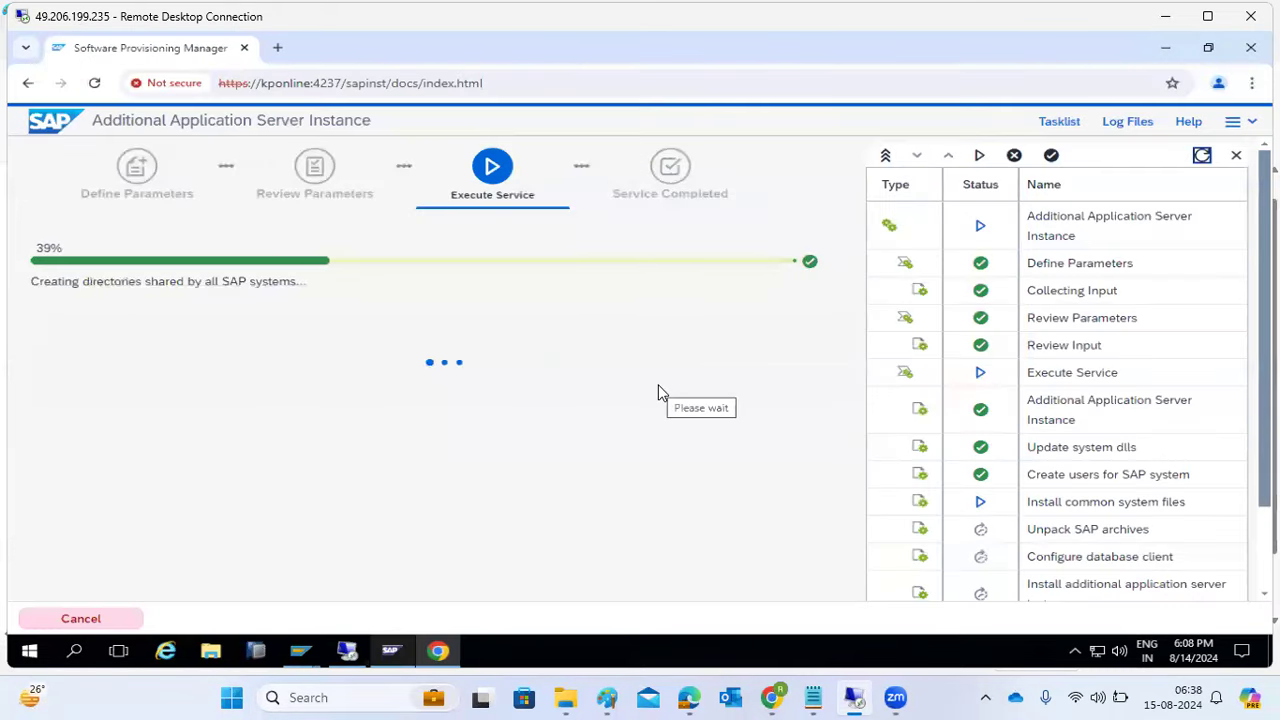
- Scroll the Tasklist to the bottom, then bring up the SAP GUI CCMS Load Distribution window
scroll(1130, 470, down, 2)
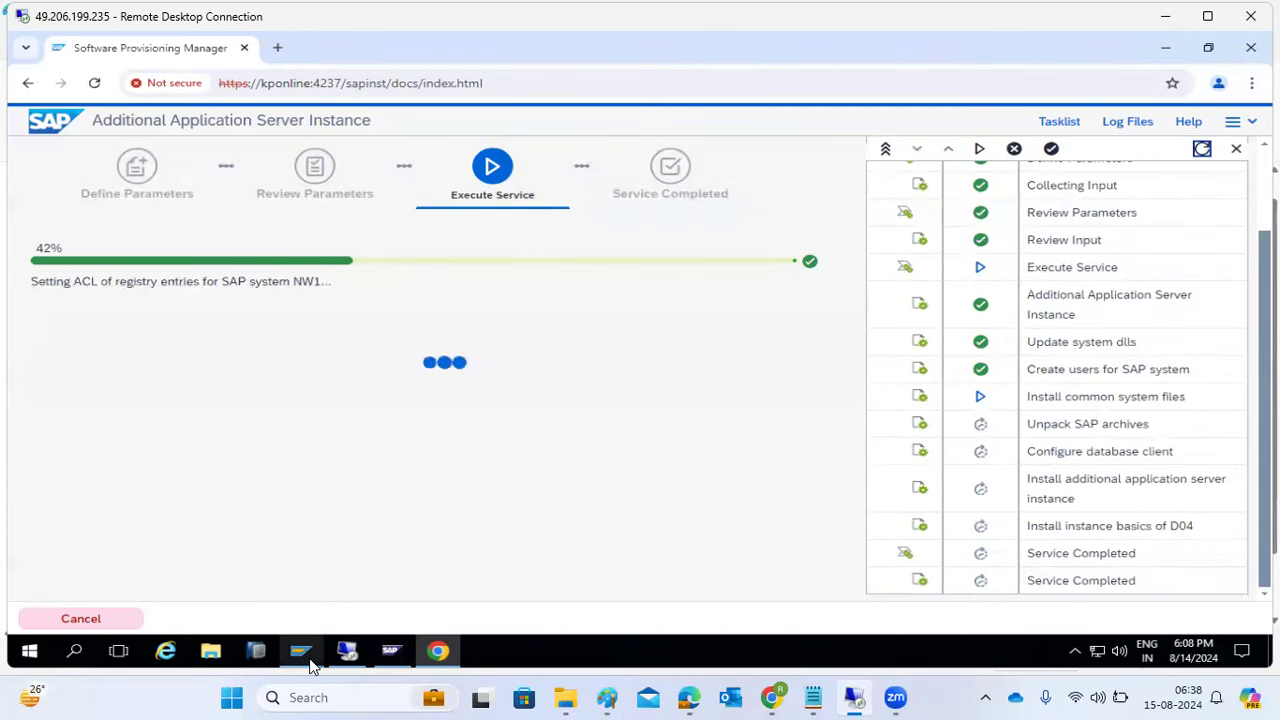
click(322, 615)
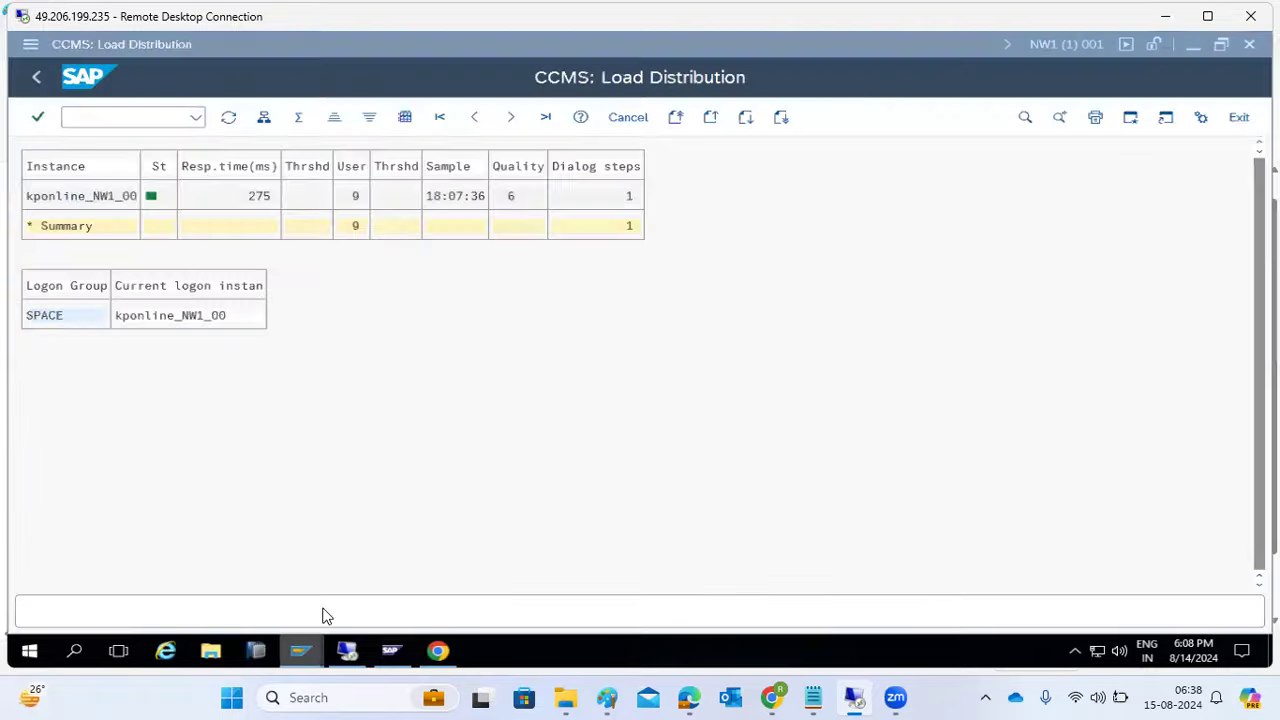
- Run SM51 to check the started application server instances
click(110, 119)
text(/nsm51)
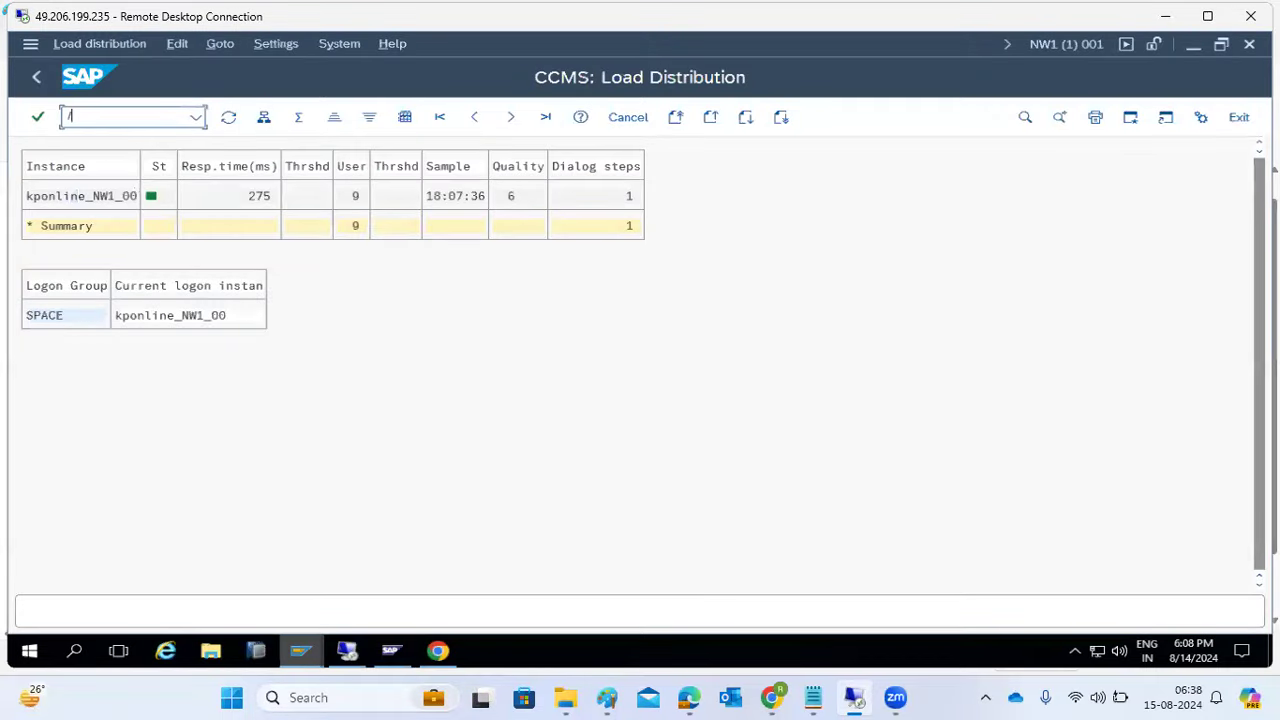
key(Return)
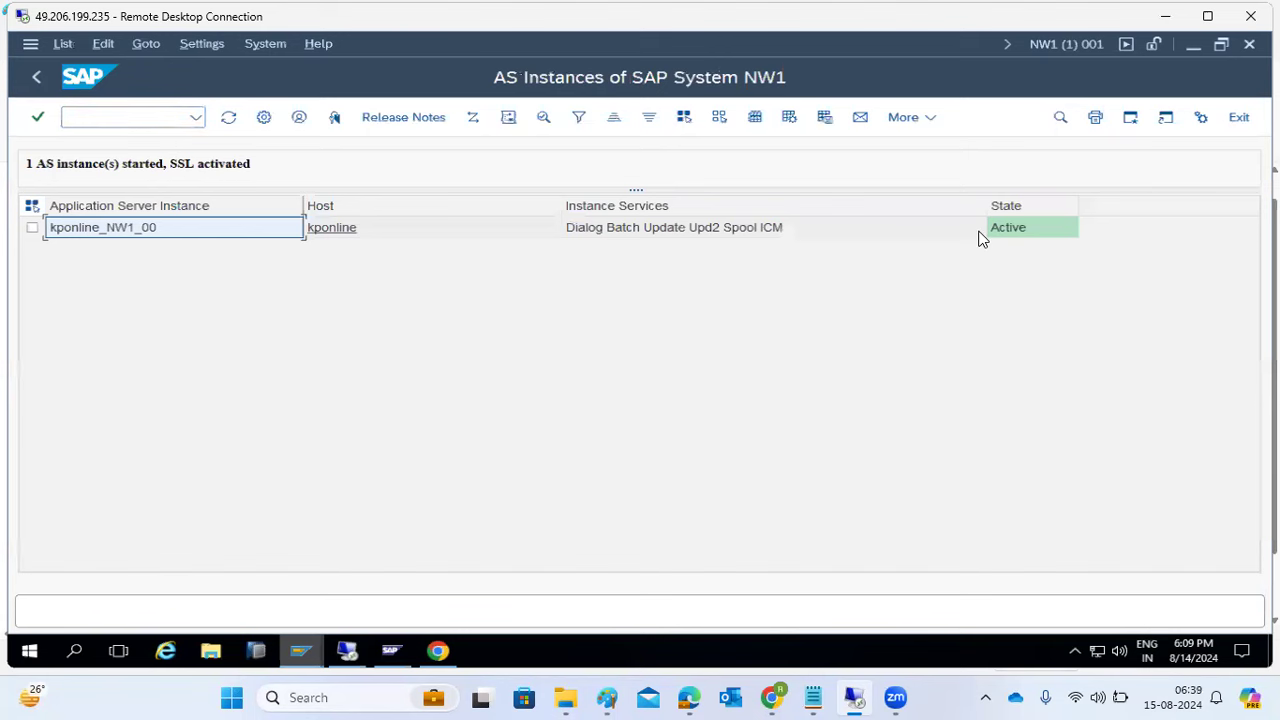
click(35, 80)
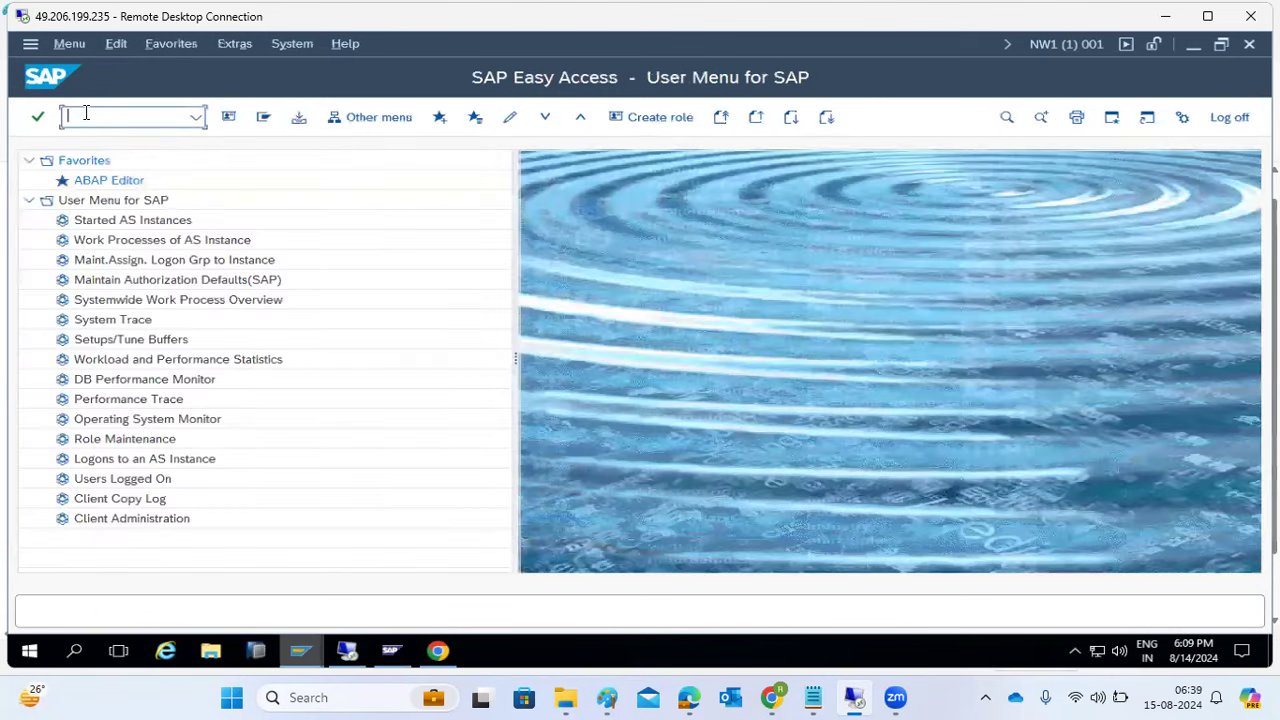
text(sm51)
key(Return)
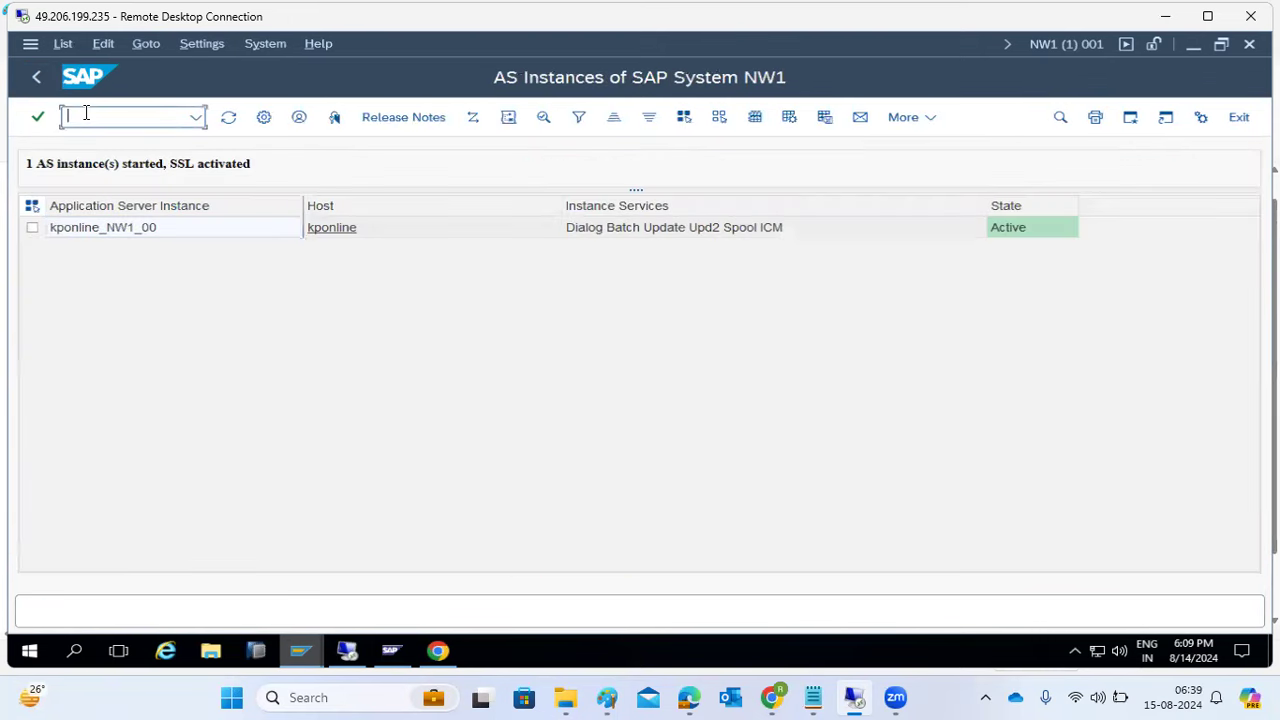
- In SMLG, create and save a PUBLIC logon group assignment for instance kponline_NW1_00
text(smlg)
key(Return)
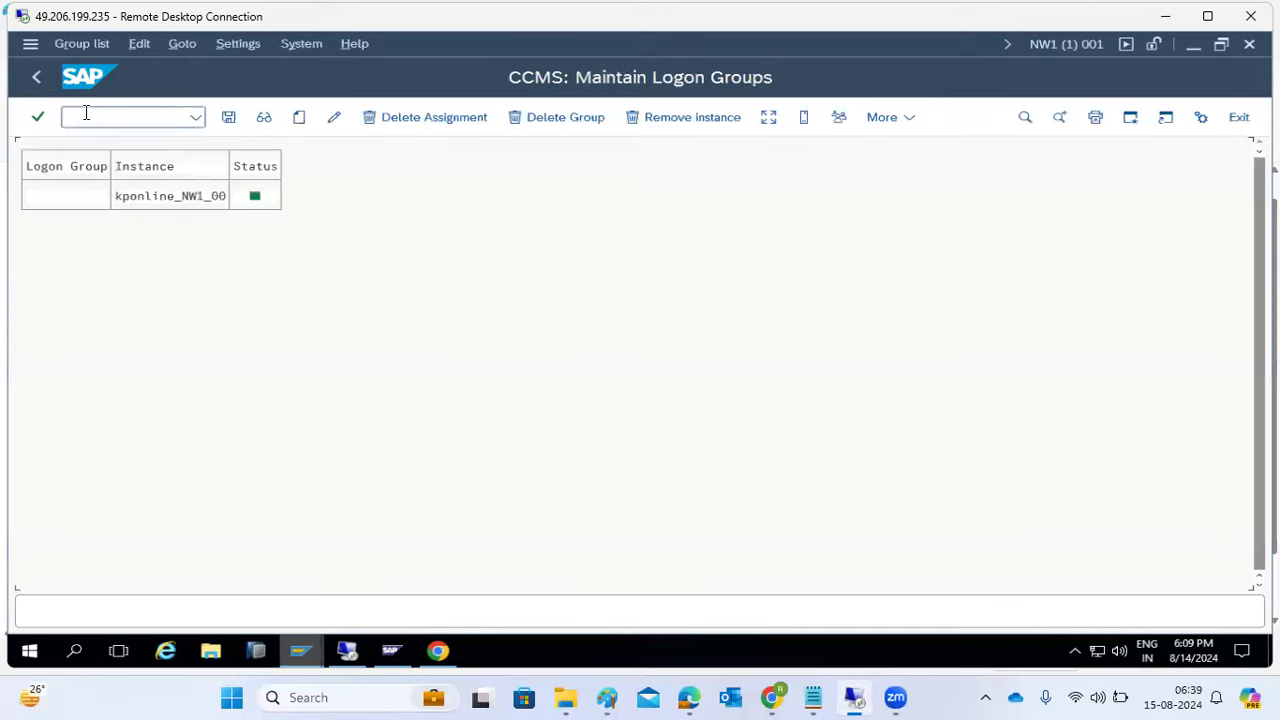
click(141, 200)
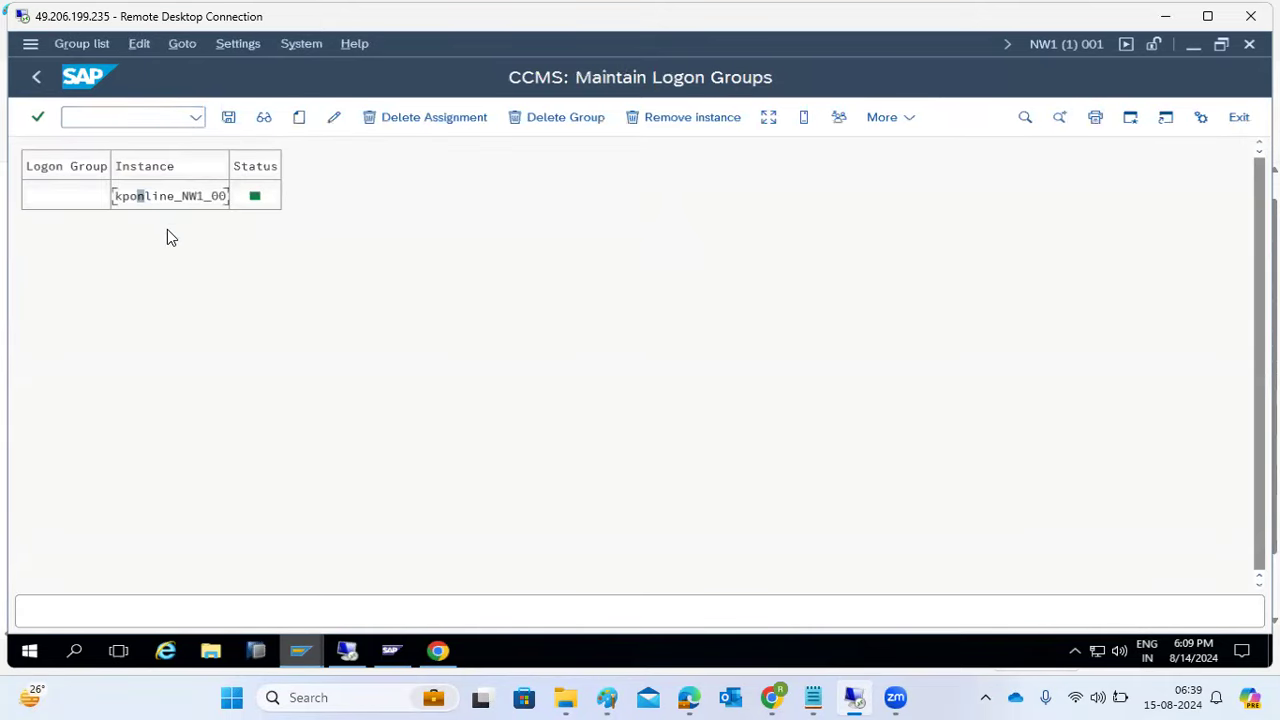
click(298, 118)
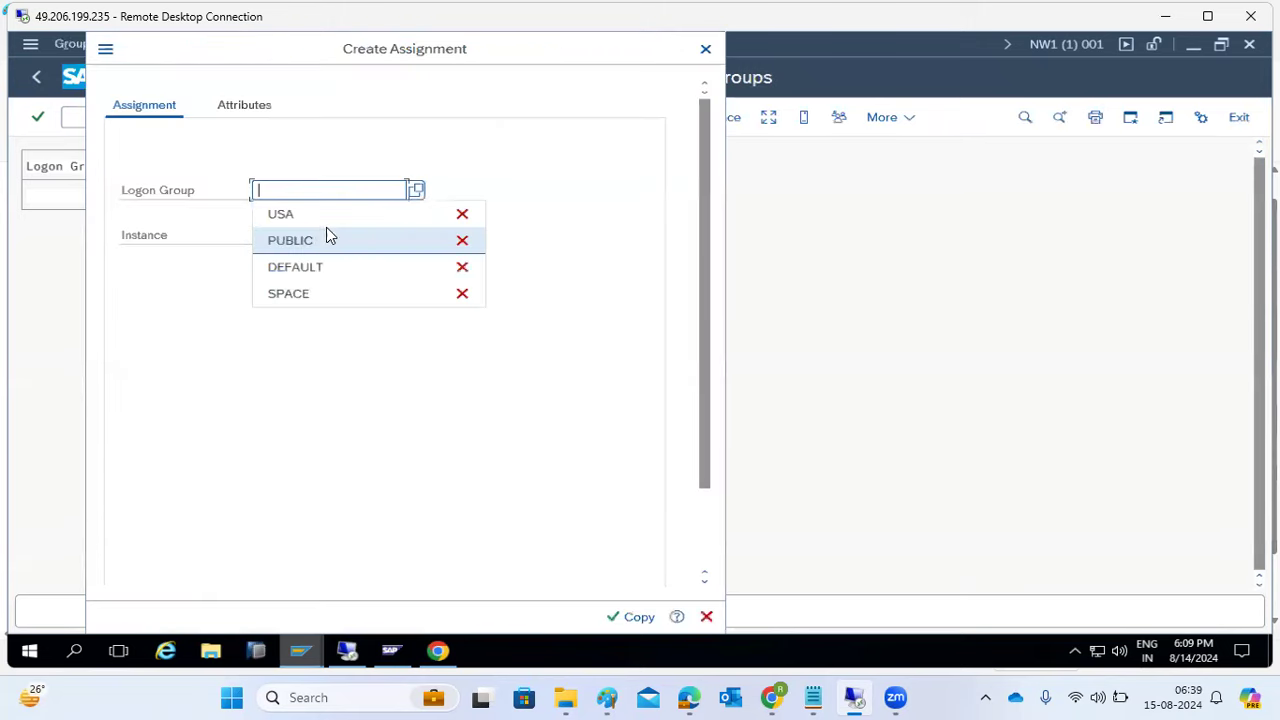
click(310, 240)
click(306, 232)
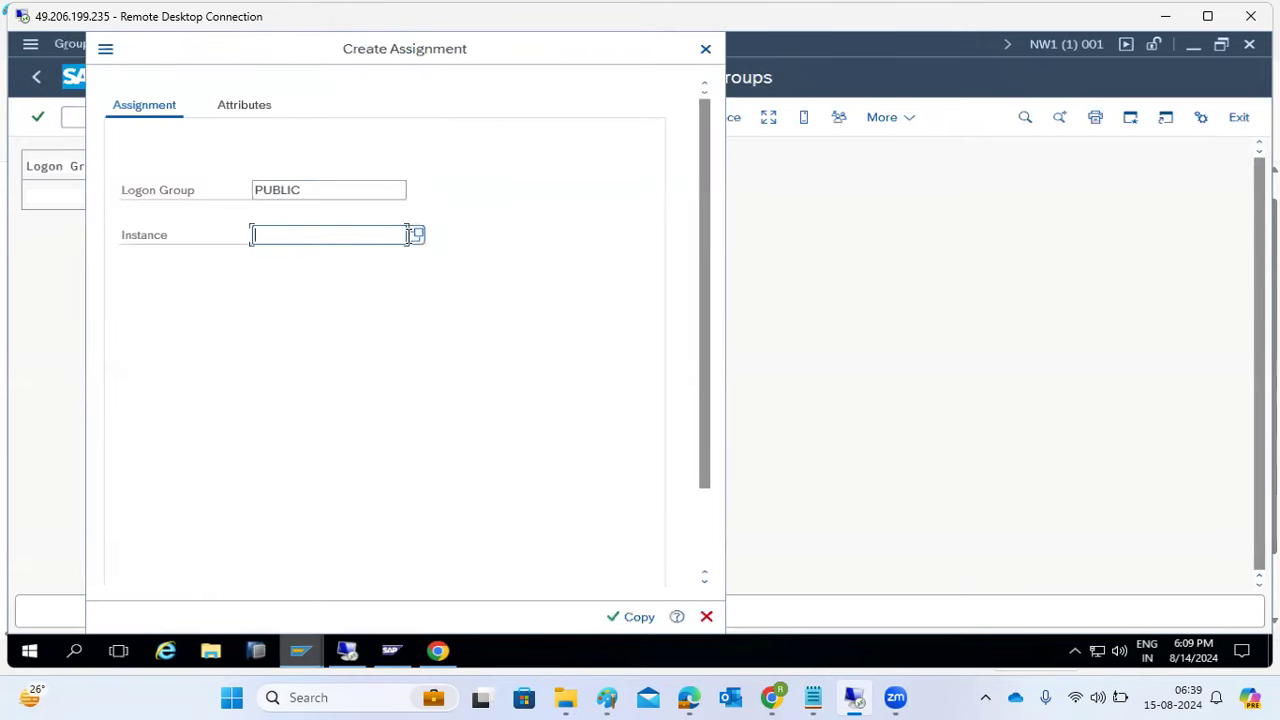
click(346, 257)
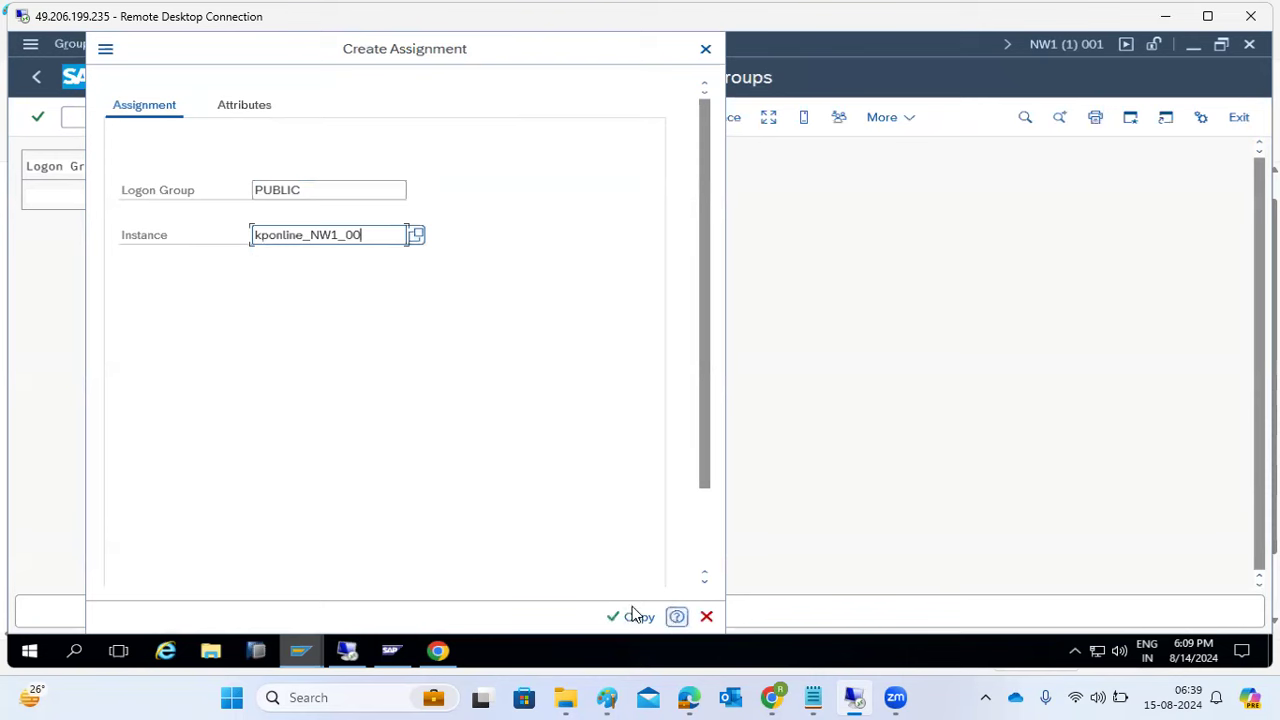
click(632, 614)
click(620, 618)
click(228, 119)
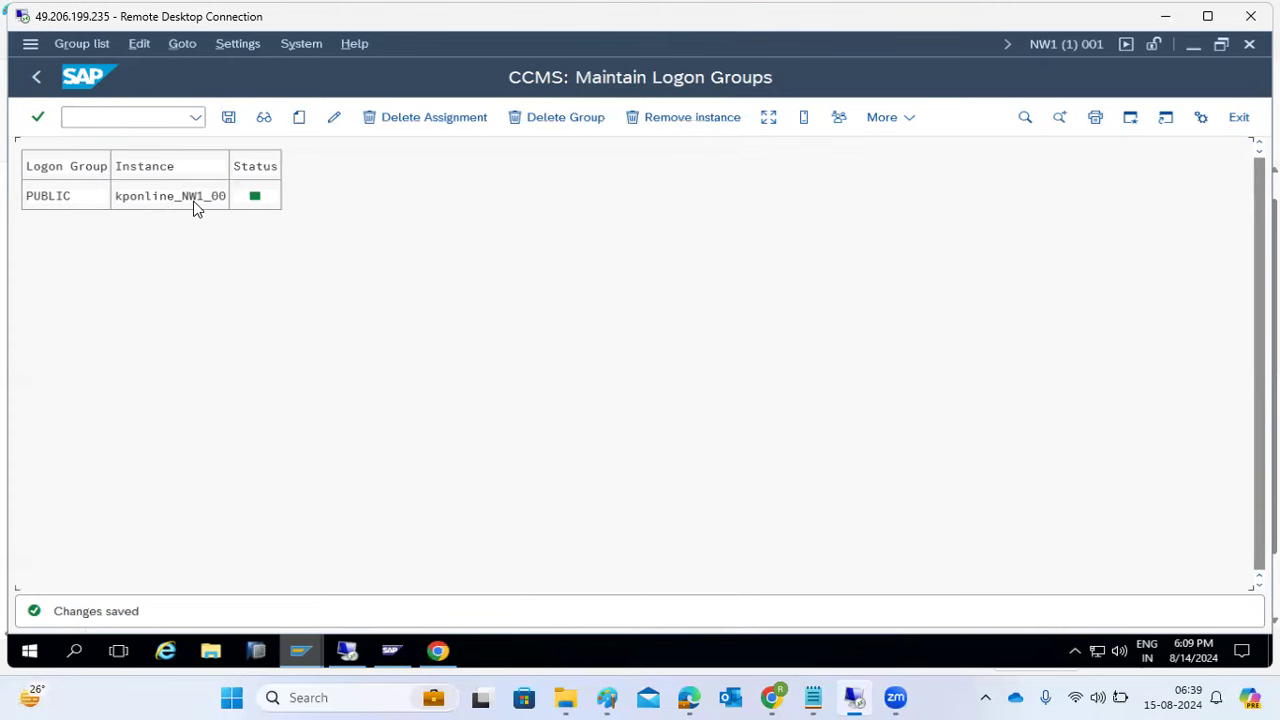
click(438, 651)
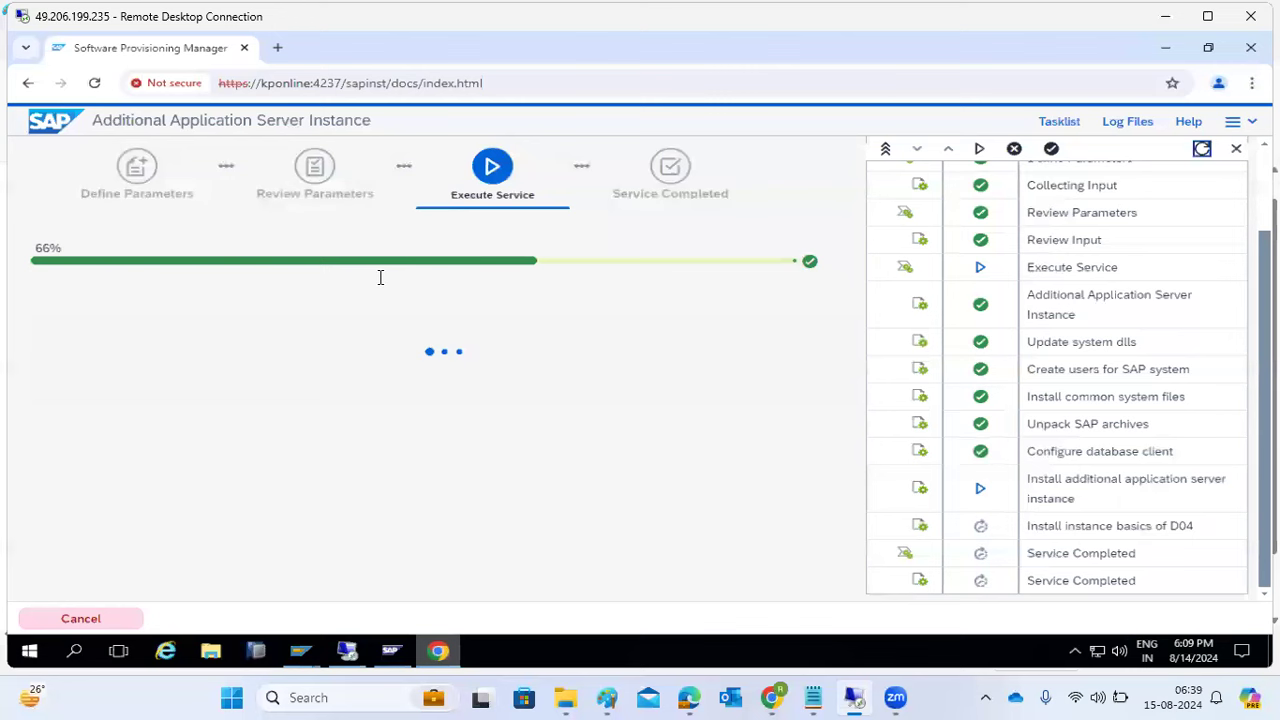
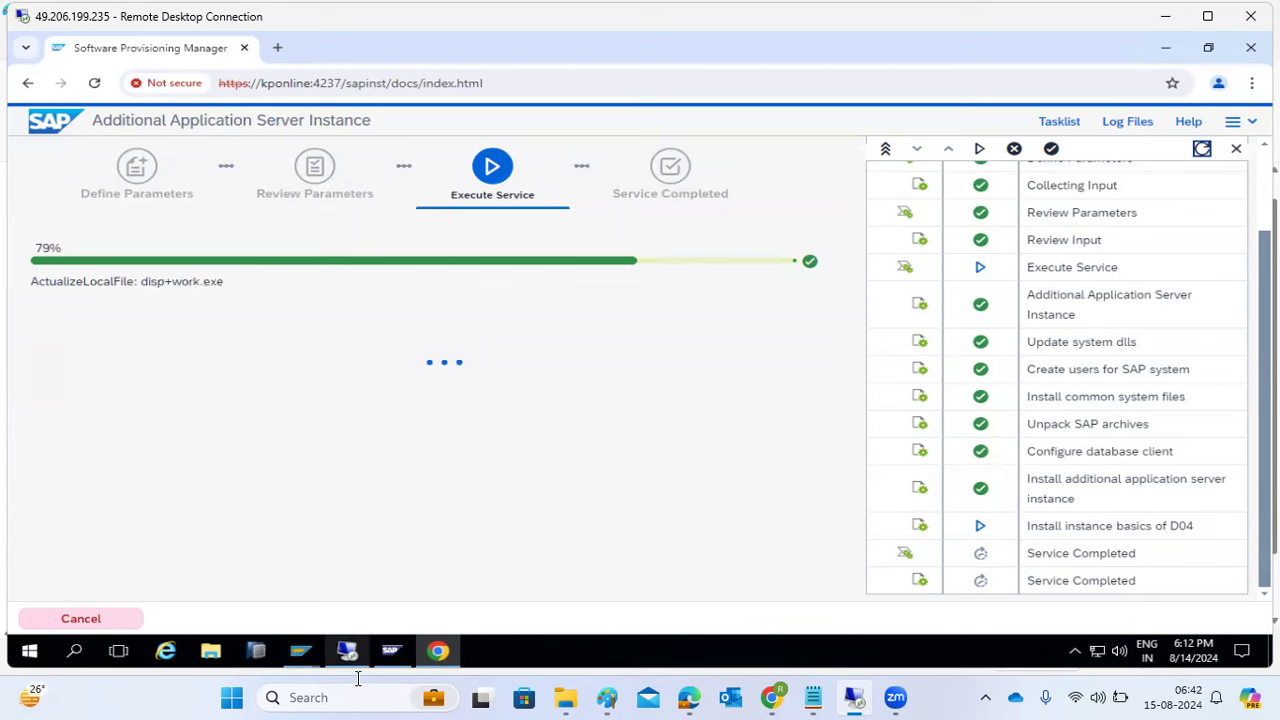
- Check the kponline 1 instance in the SAP management console, then return to the installer
click(1060, 121)
click(1060, 121)
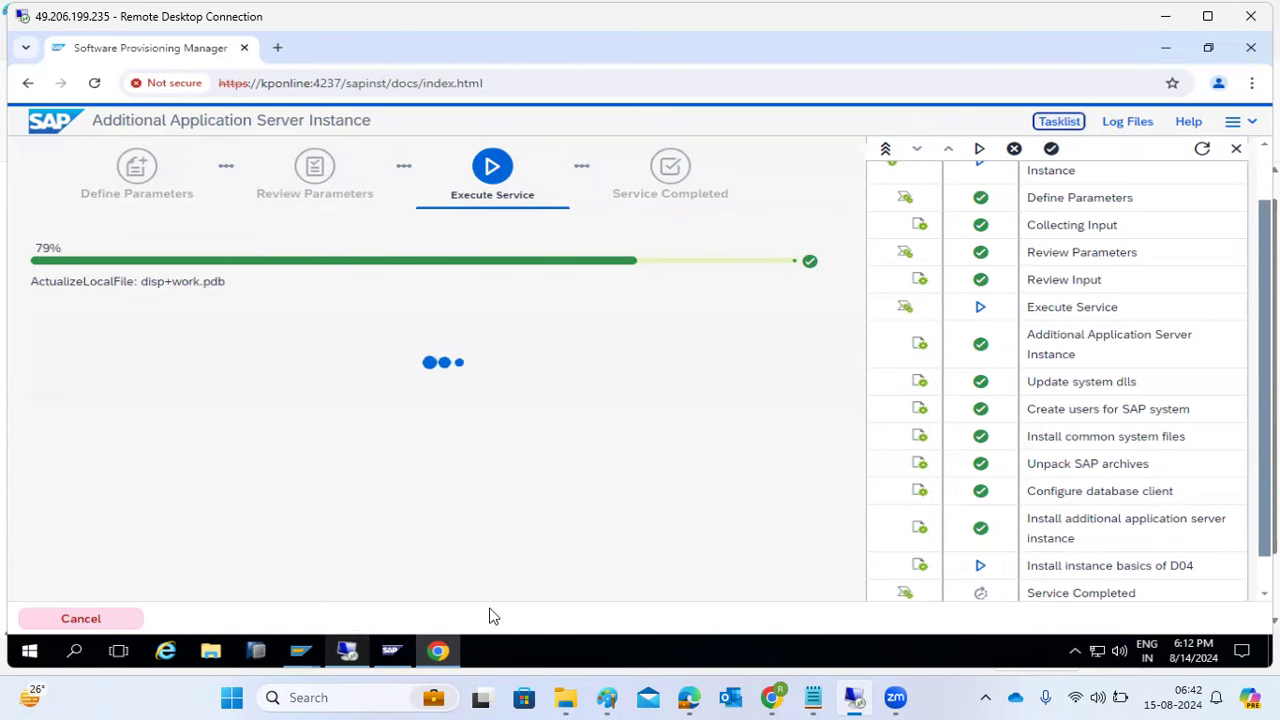
click(390, 651)
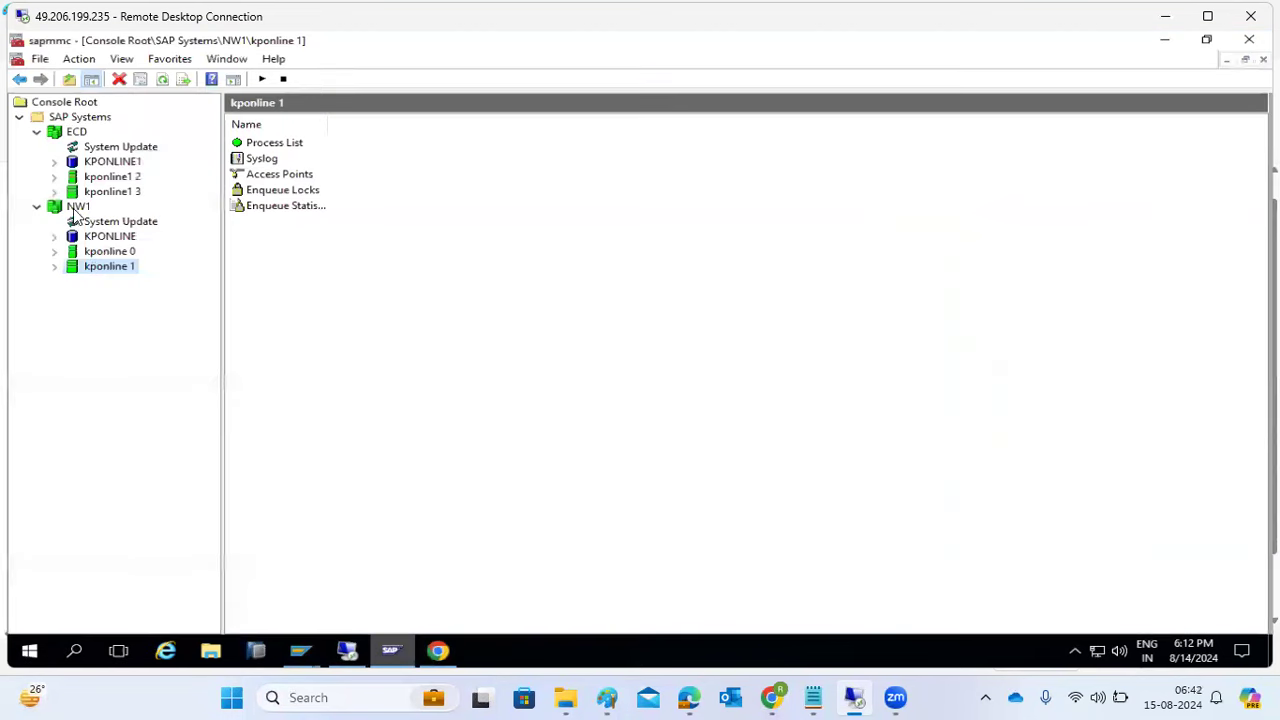
right_click(93, 271)
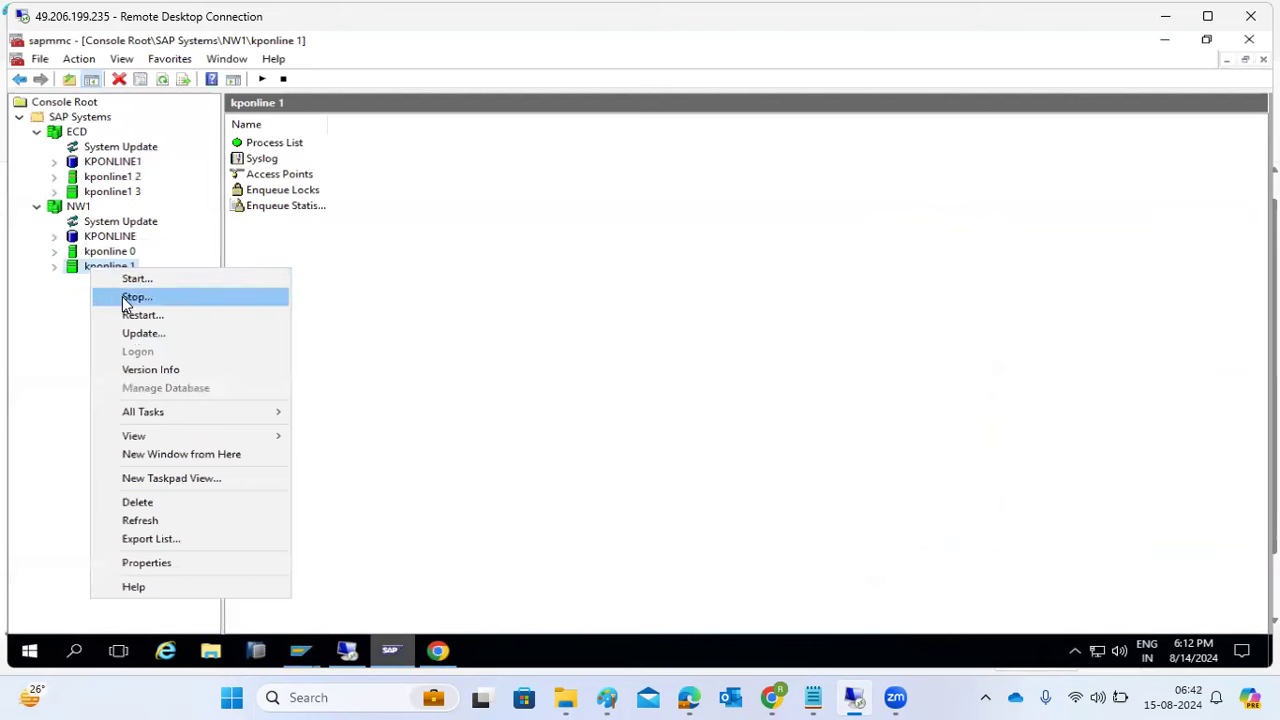
click(352, 652)
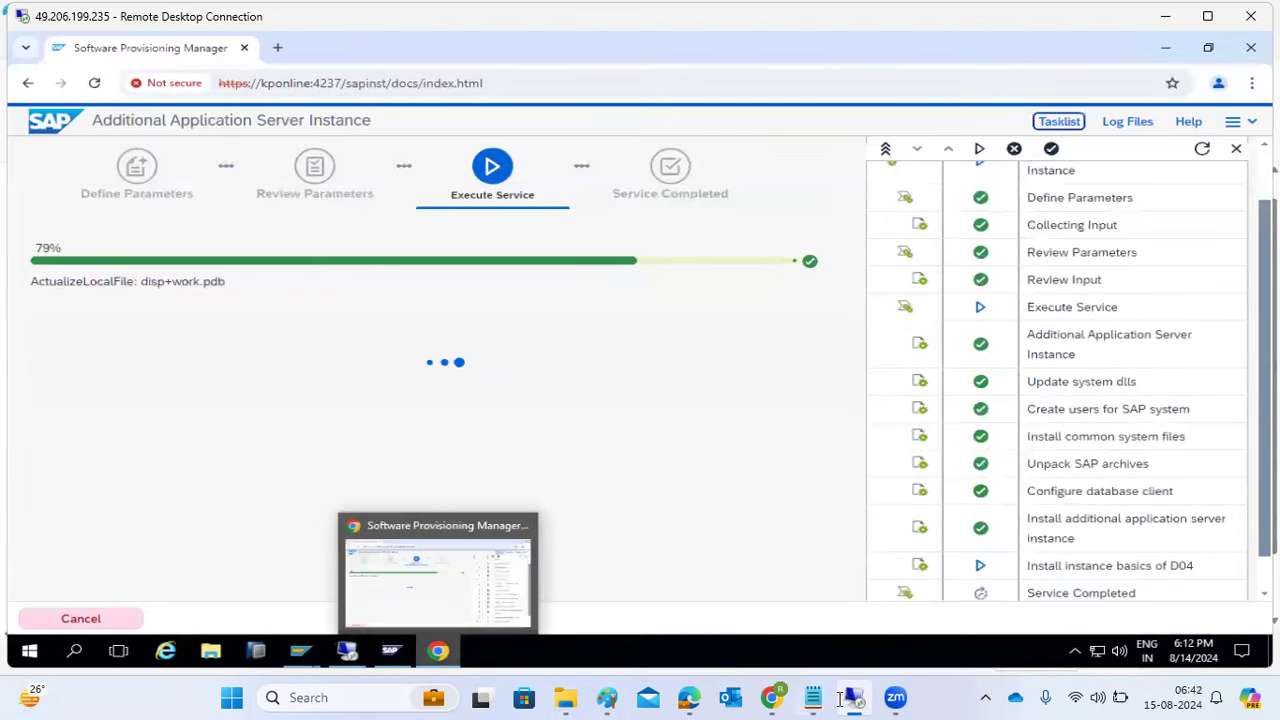
- In File Explorer, refresh the SAP (E:) drive and browse to E:\usr\sap\NW1
mouse_move(856, 699)
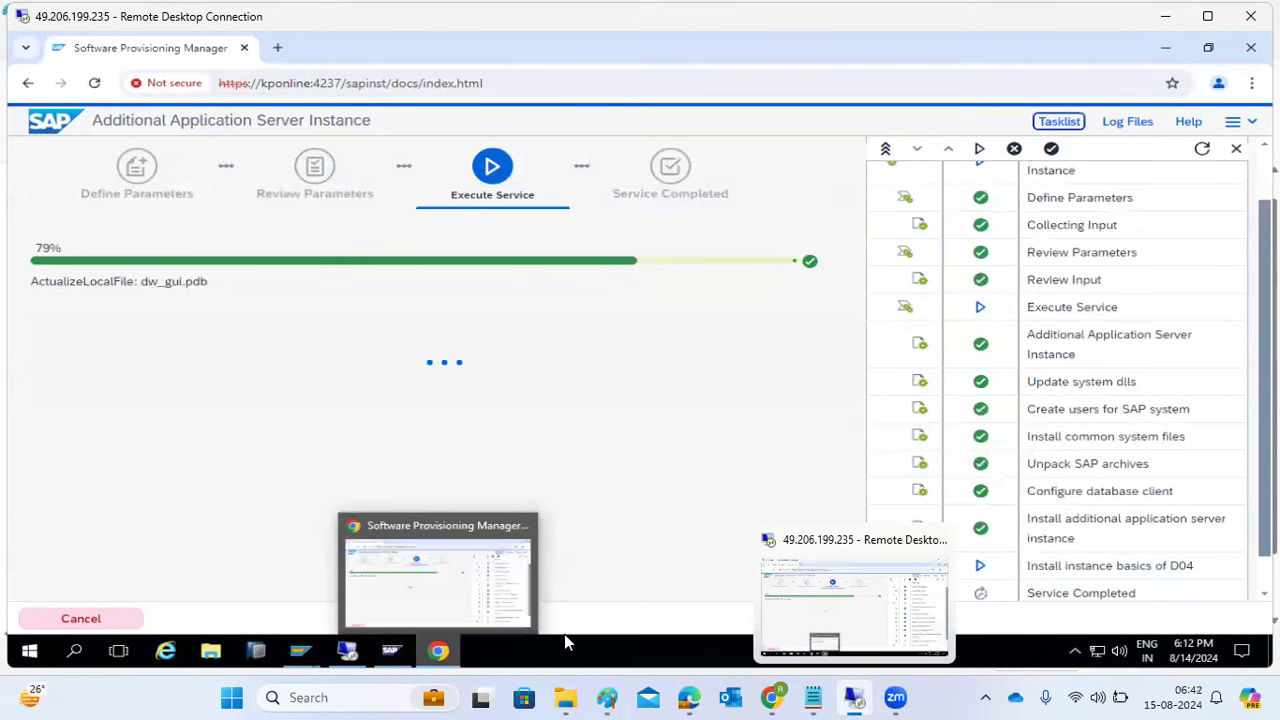
click(211, 652)
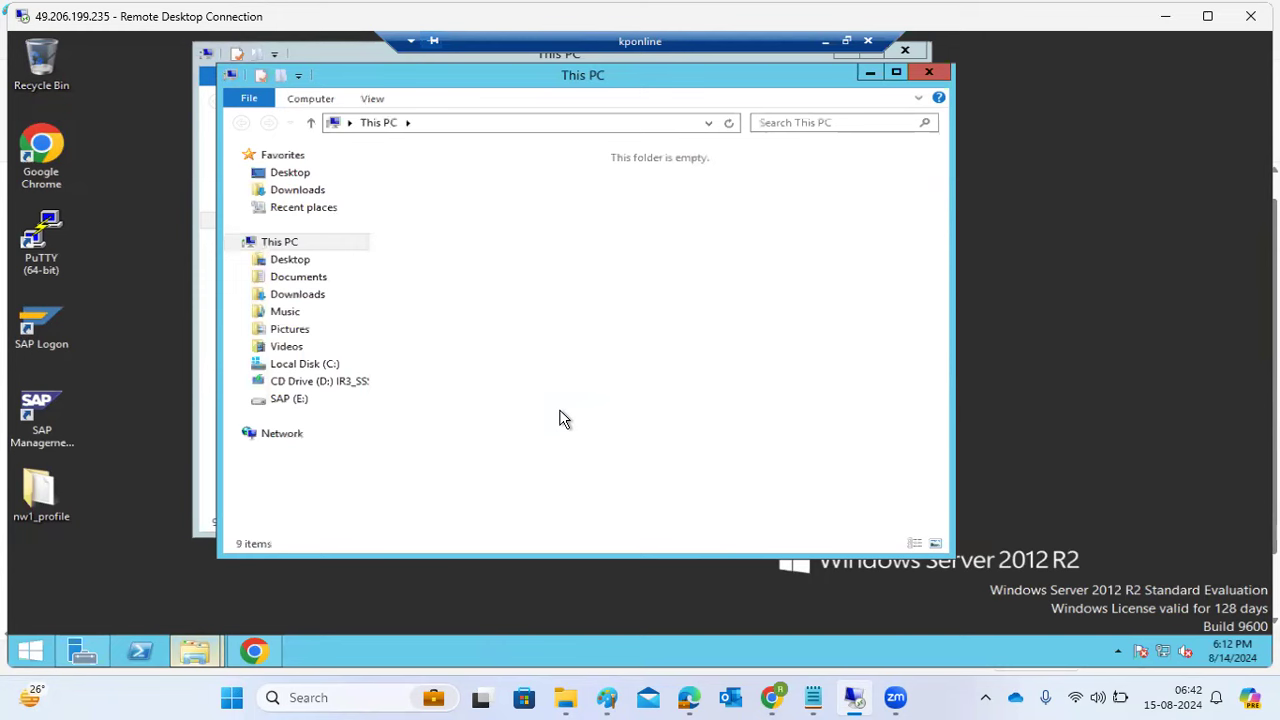
double_click(535, 397)
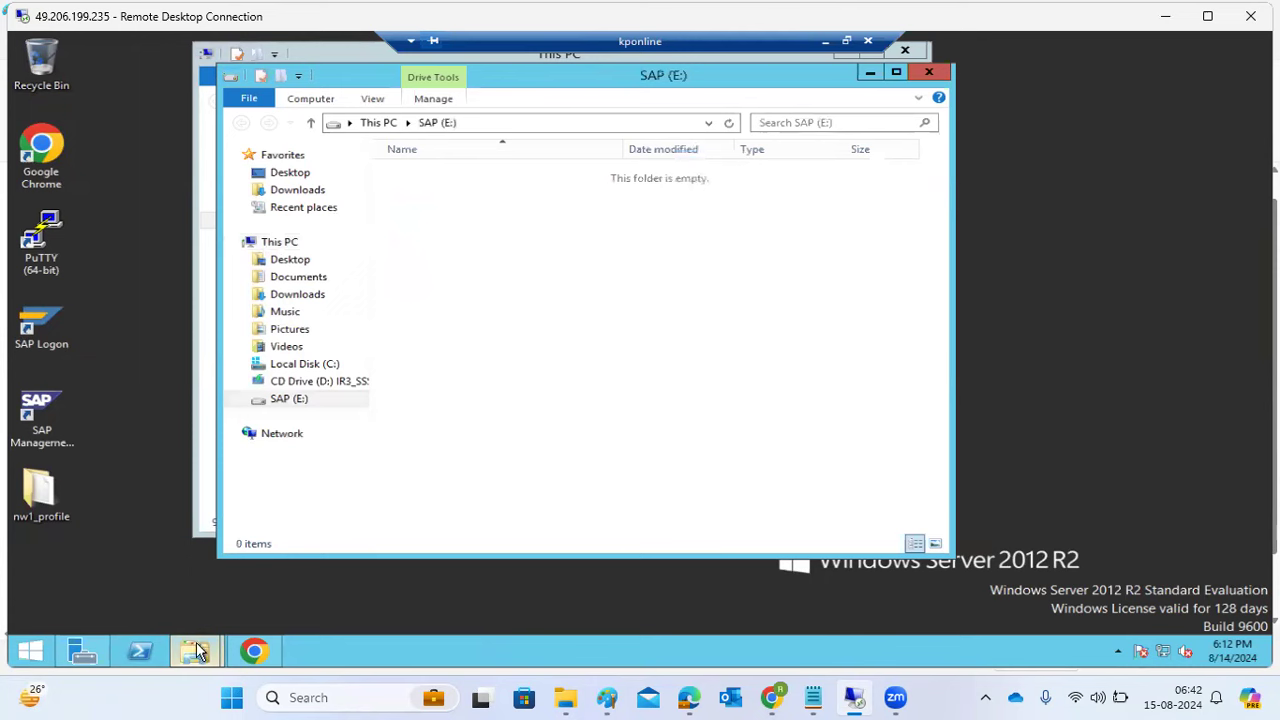
click(731, 122)
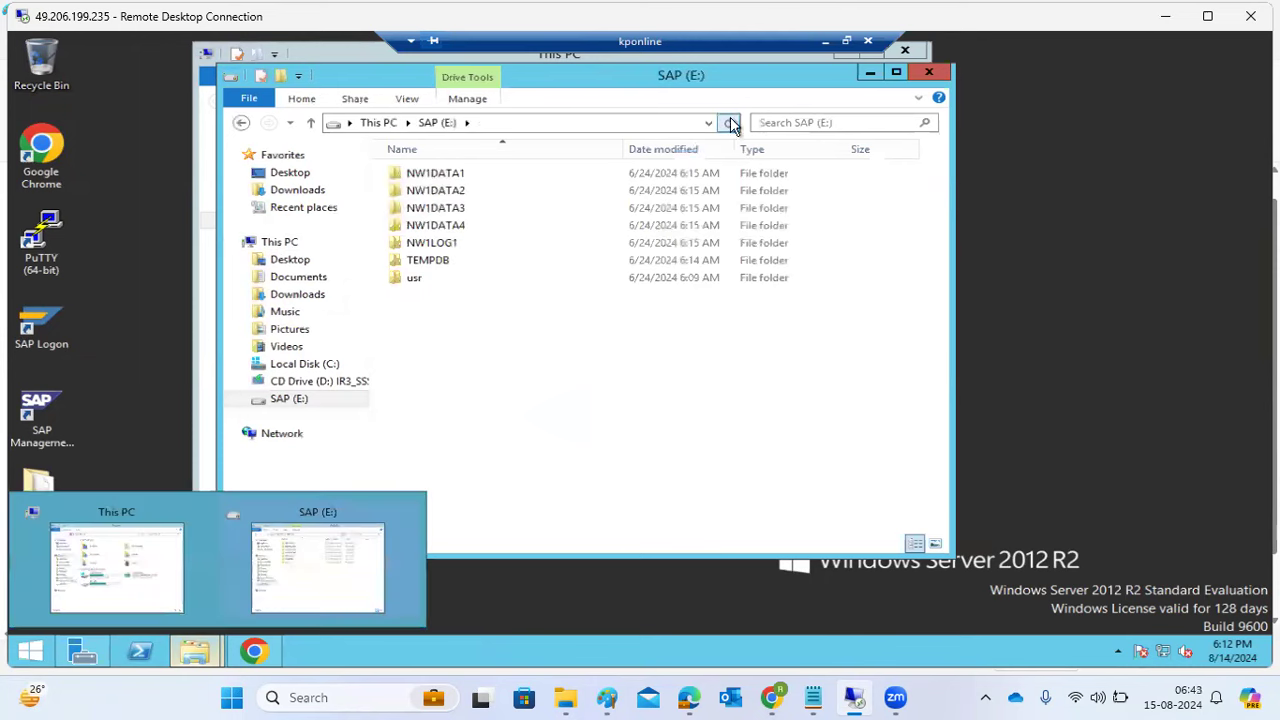
double_click(419, 278)
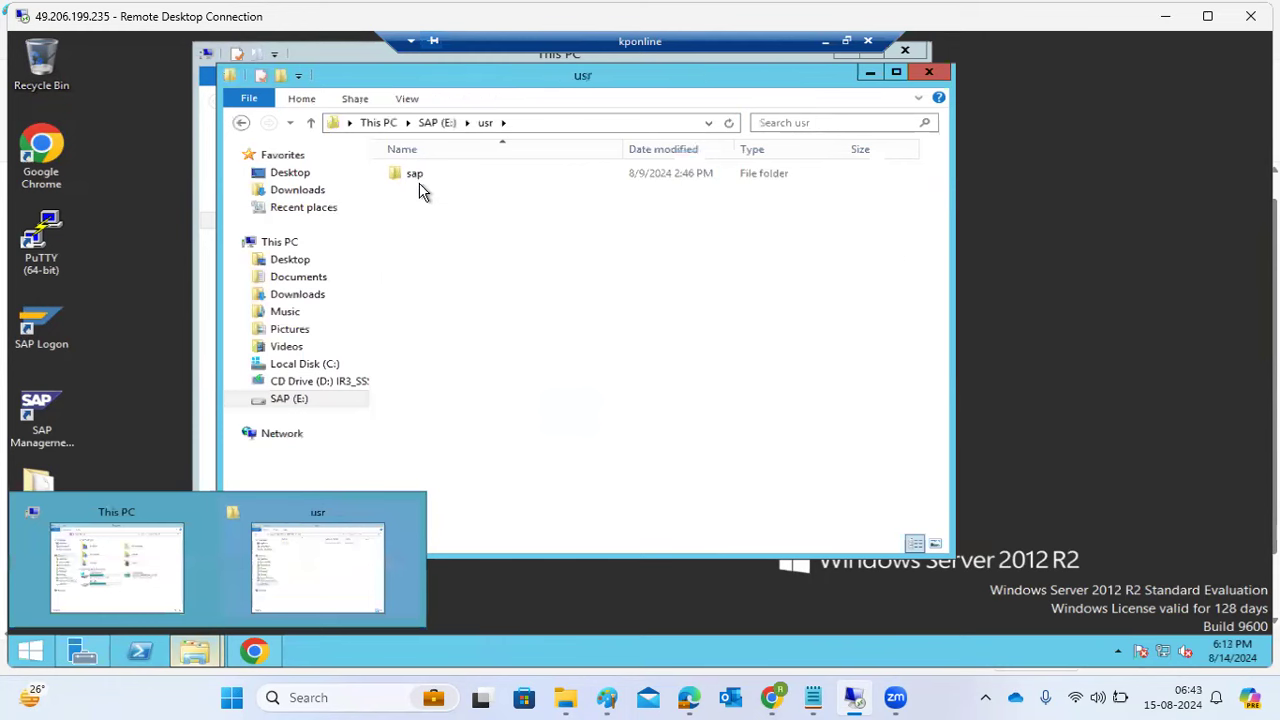
click(410, 181)
click(411, 176)
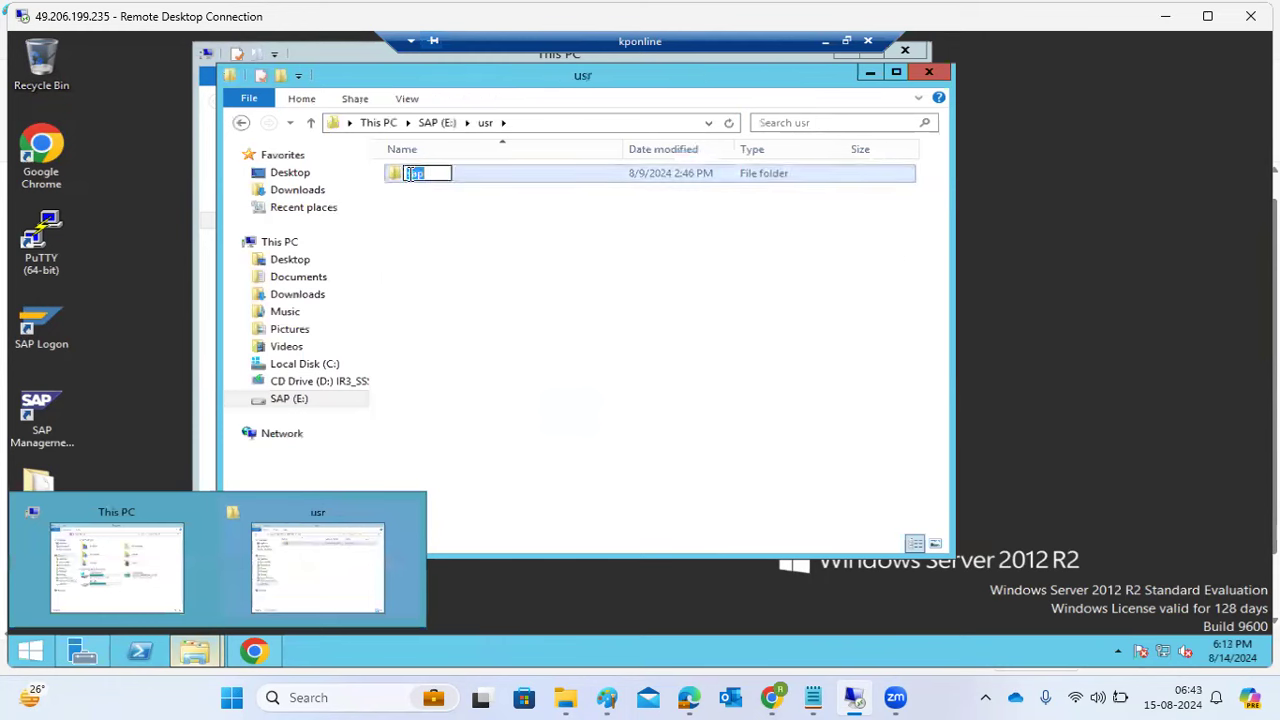
click(412, 184)
click(408, 177)
double_click(411, 178)
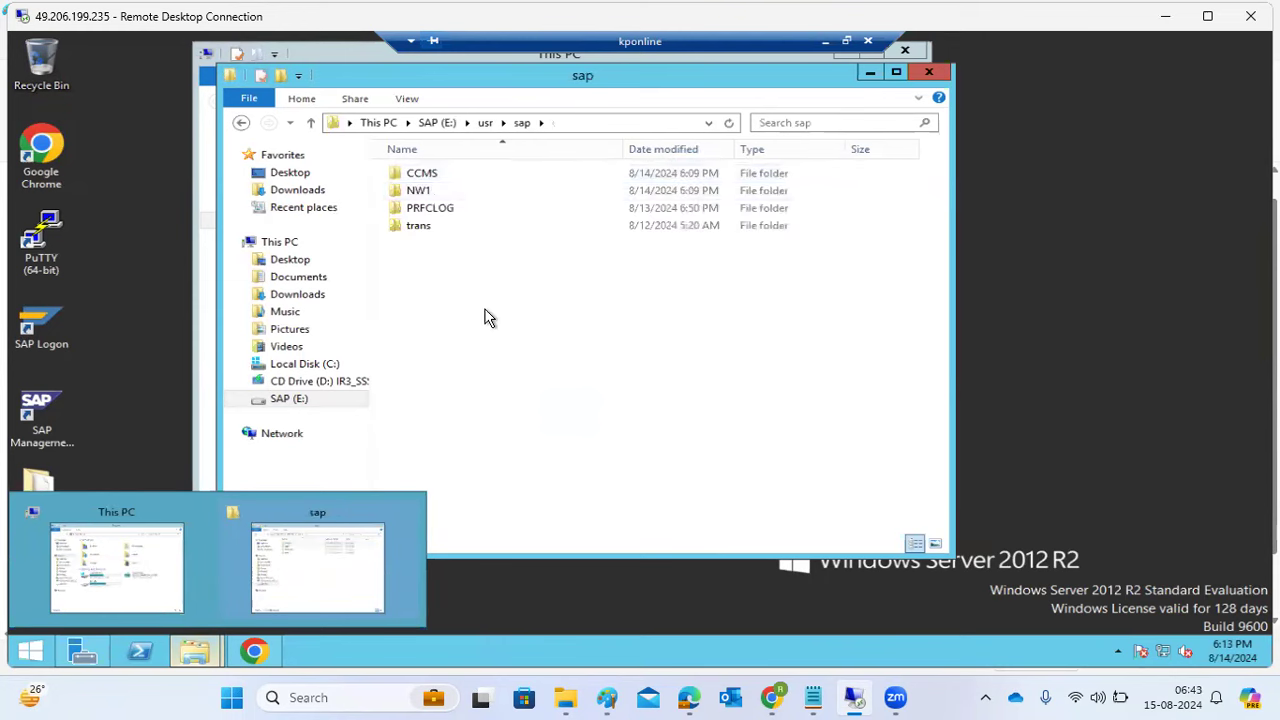
click(423, 195)
double_click(423, 195)
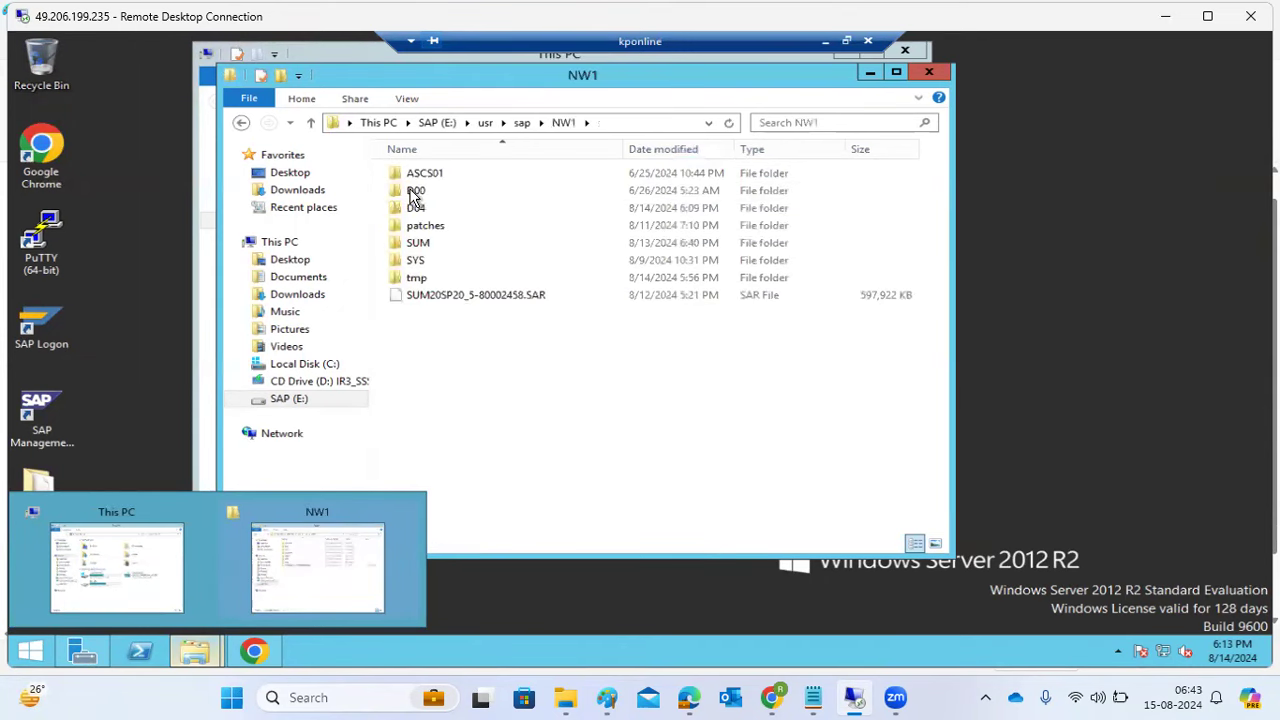
- Inspect the D00, ASCS01 and new D04 instance folders, then go back to the installer session
click(415, 197)
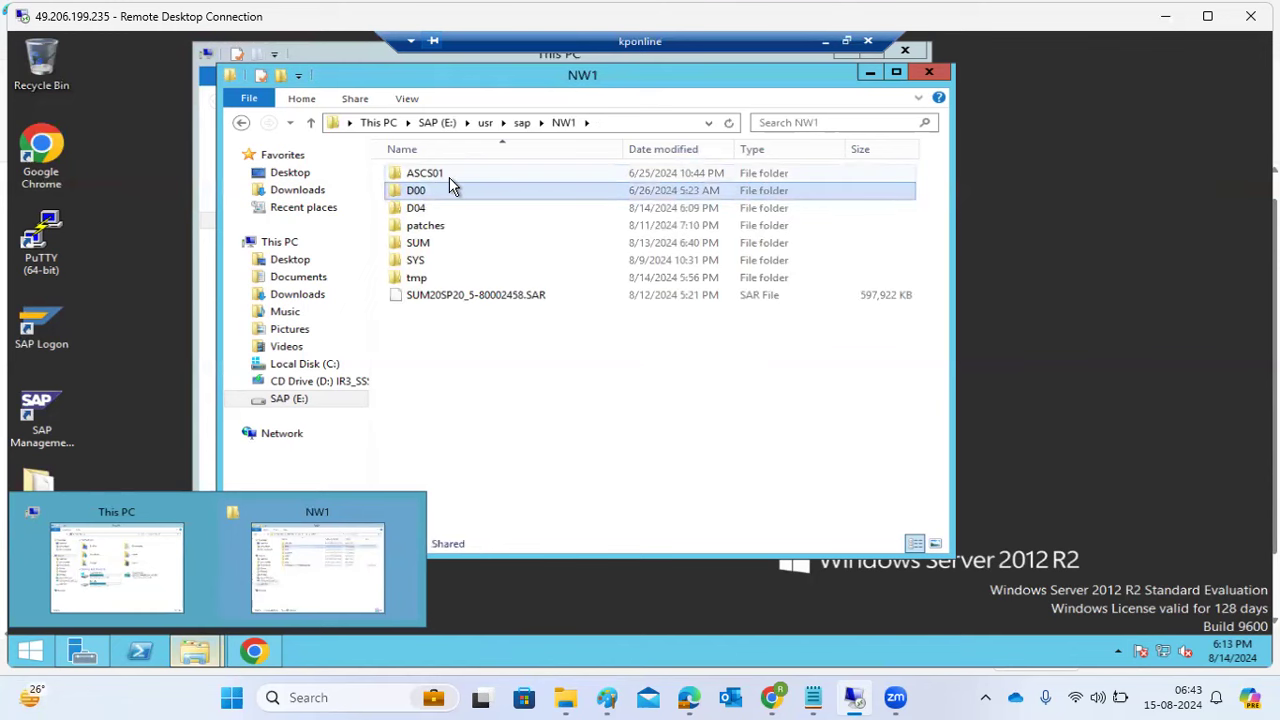
click(449, 177)
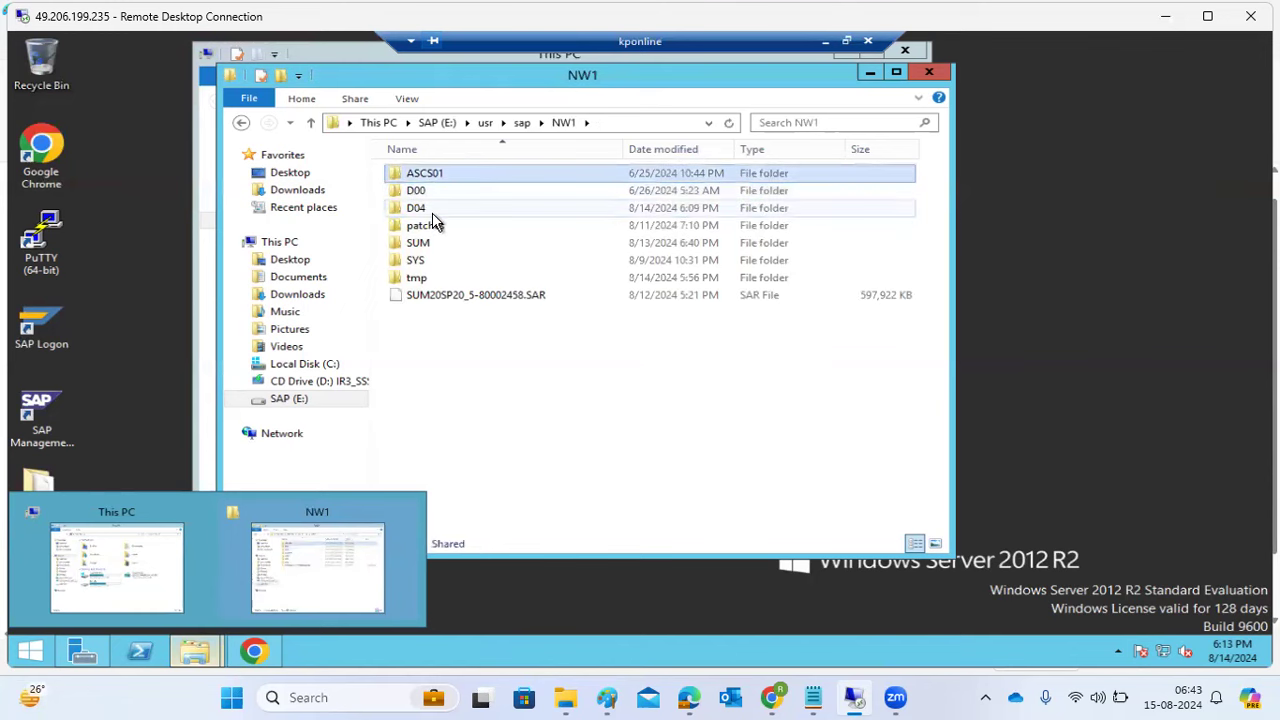
click(432, 212)
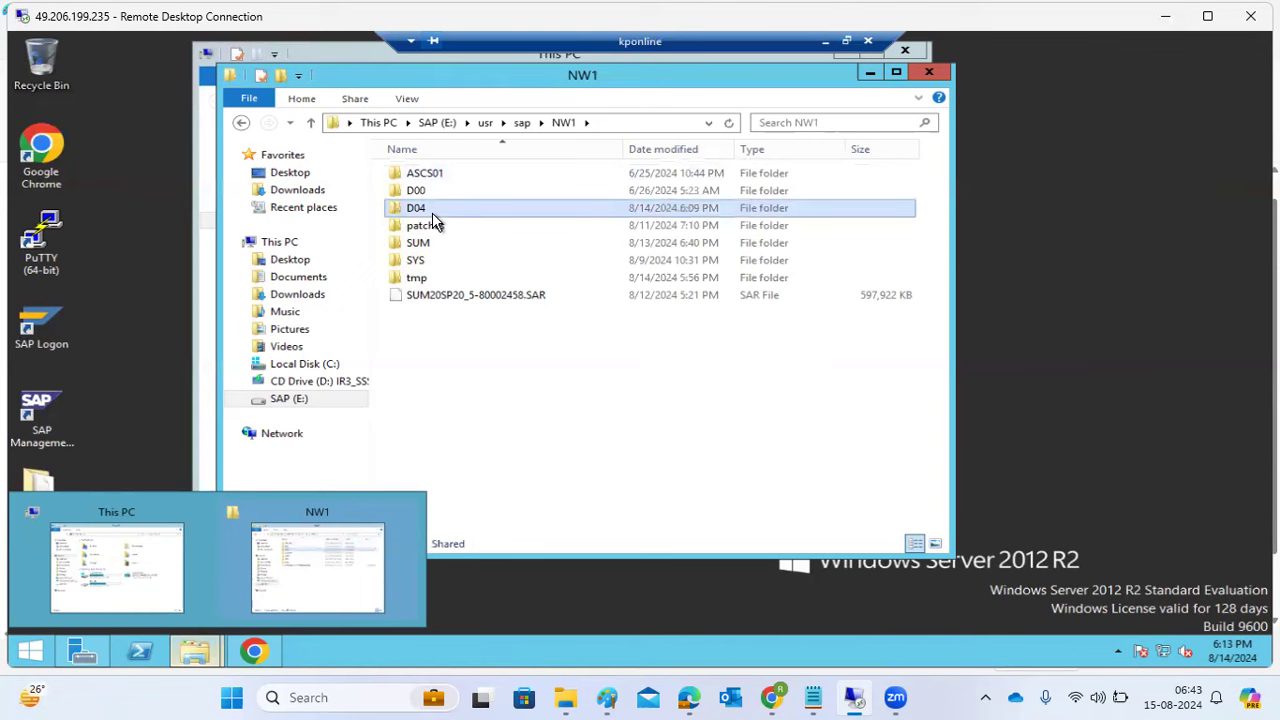
click(824, 39)
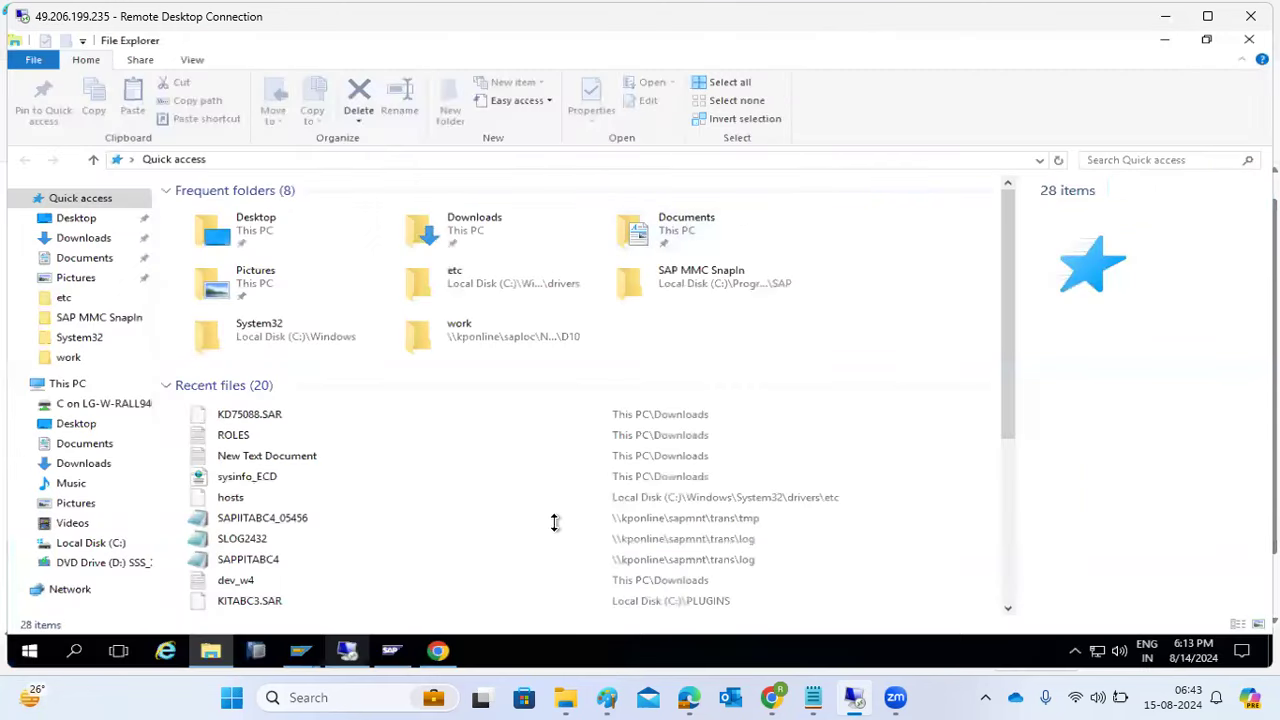
mouse_move(433, 697)
click(437, 651)
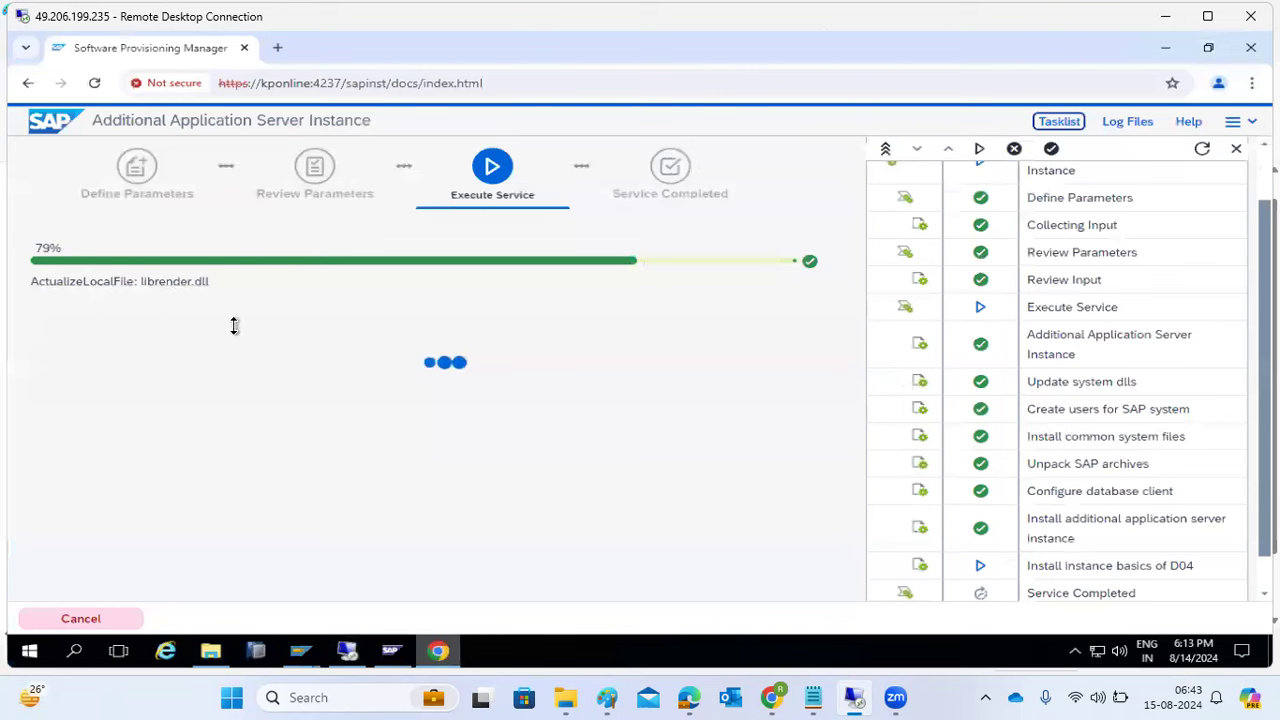
- Review sapinst.log from the installer's Log Files list, then switch back to the remote session
click(1132, 124)
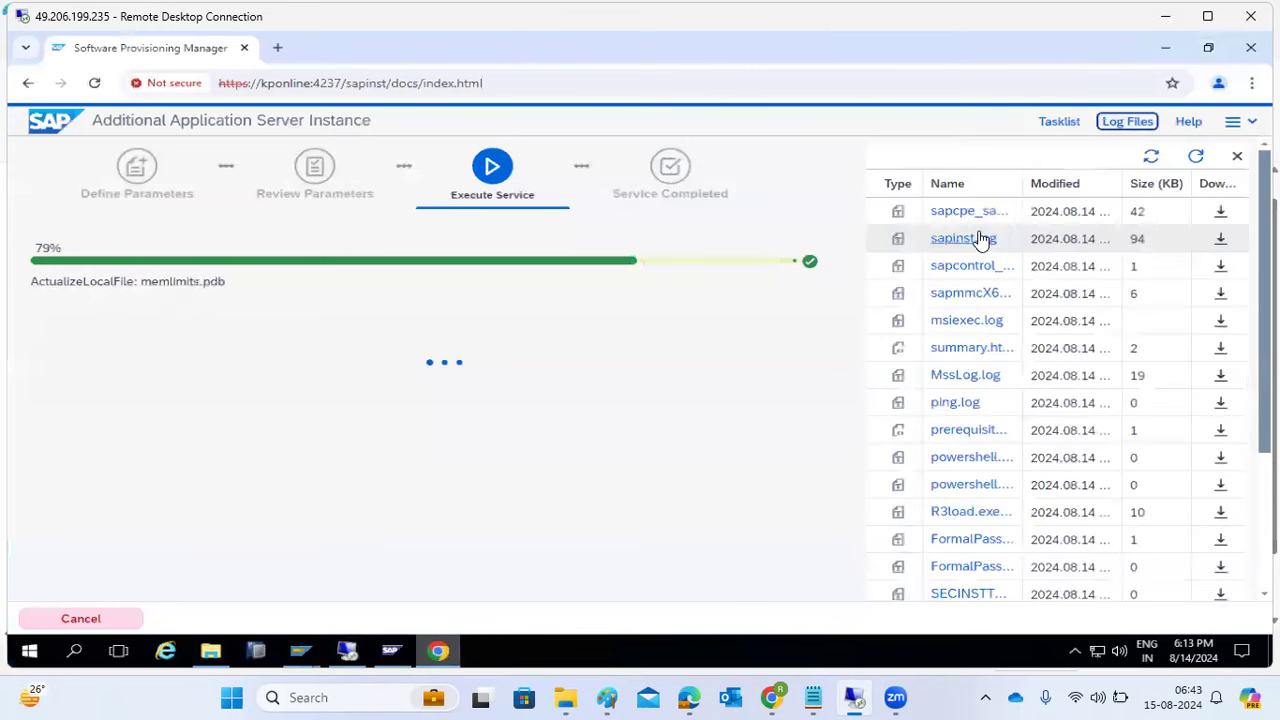
double_click(968, 248)
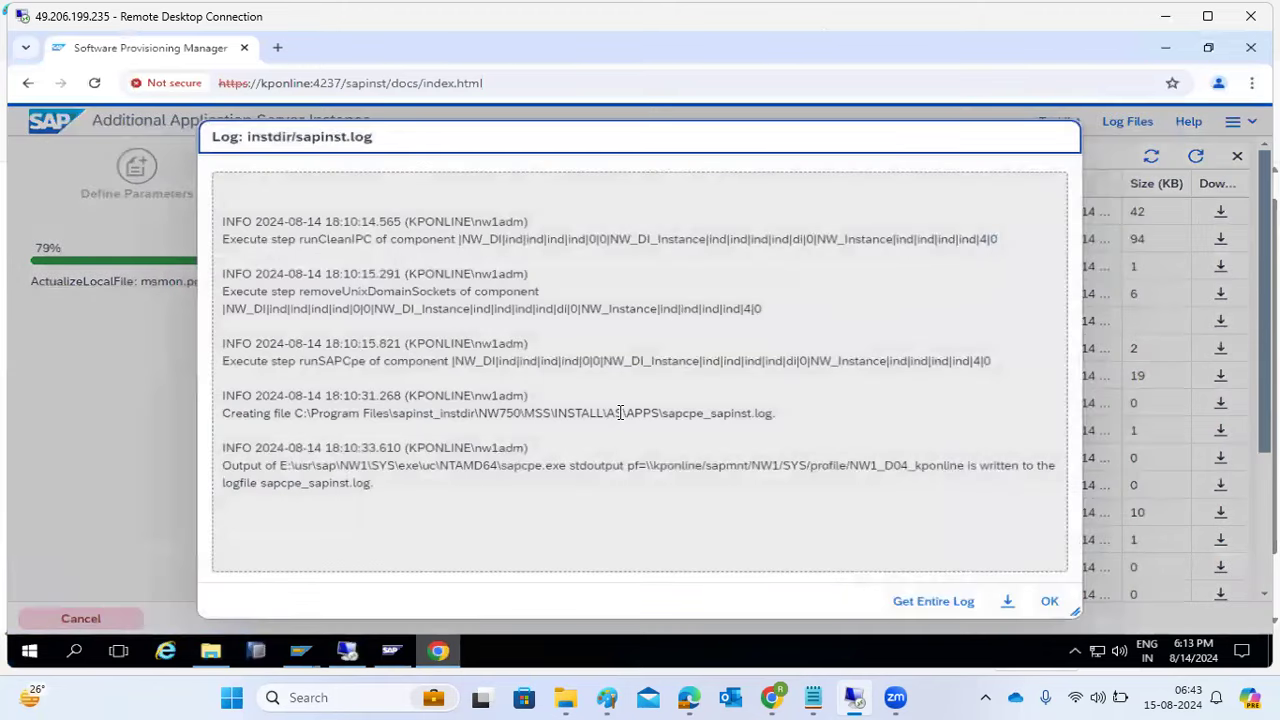
click(1045, 603)
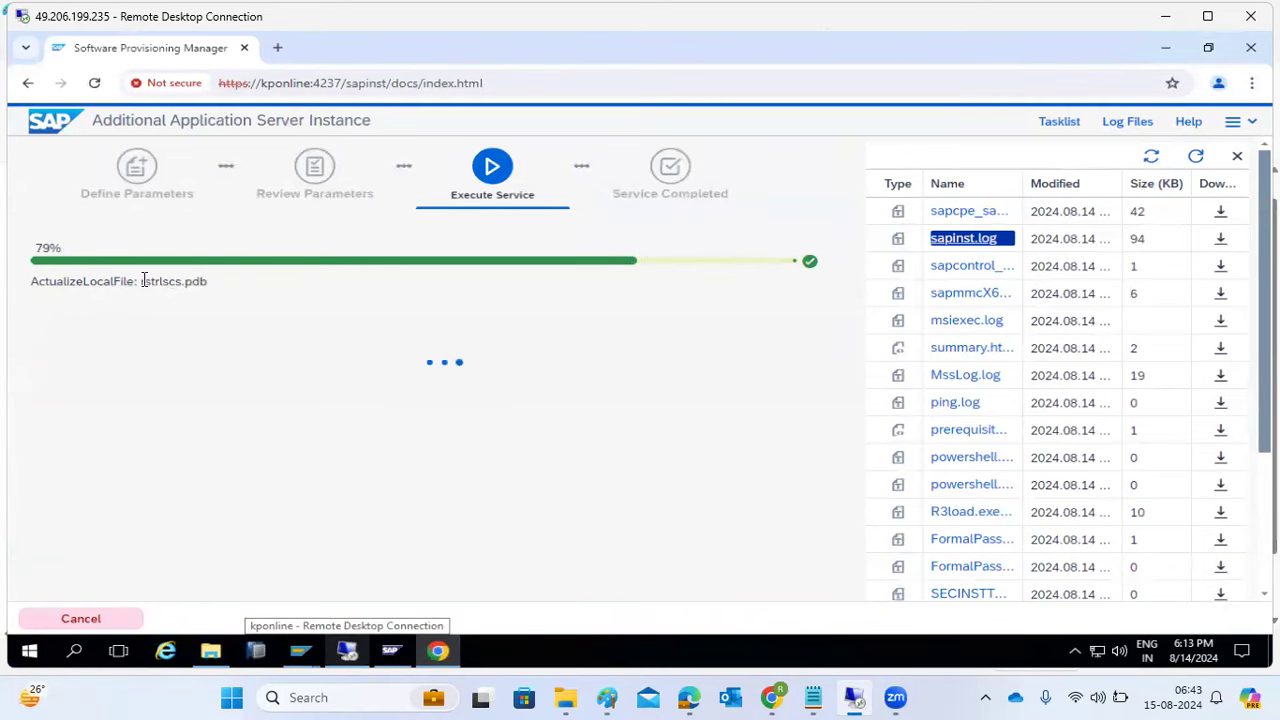
click(351, 652)
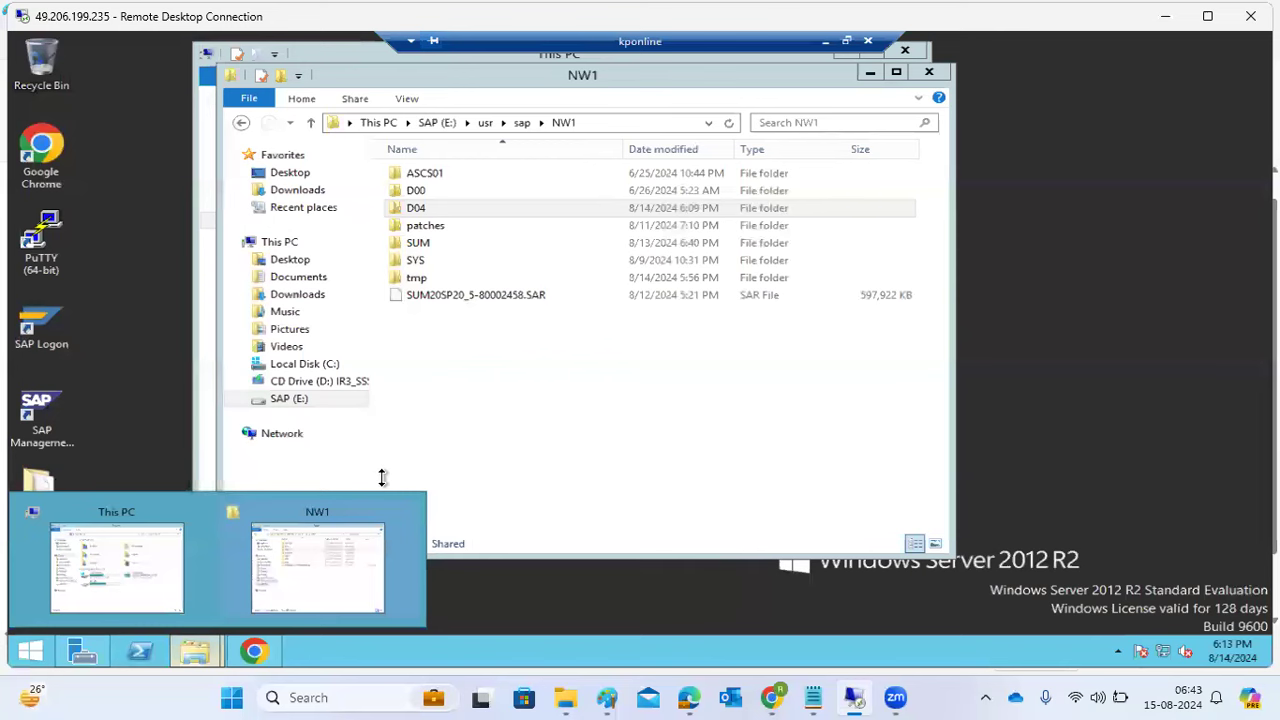
click(414, 212)
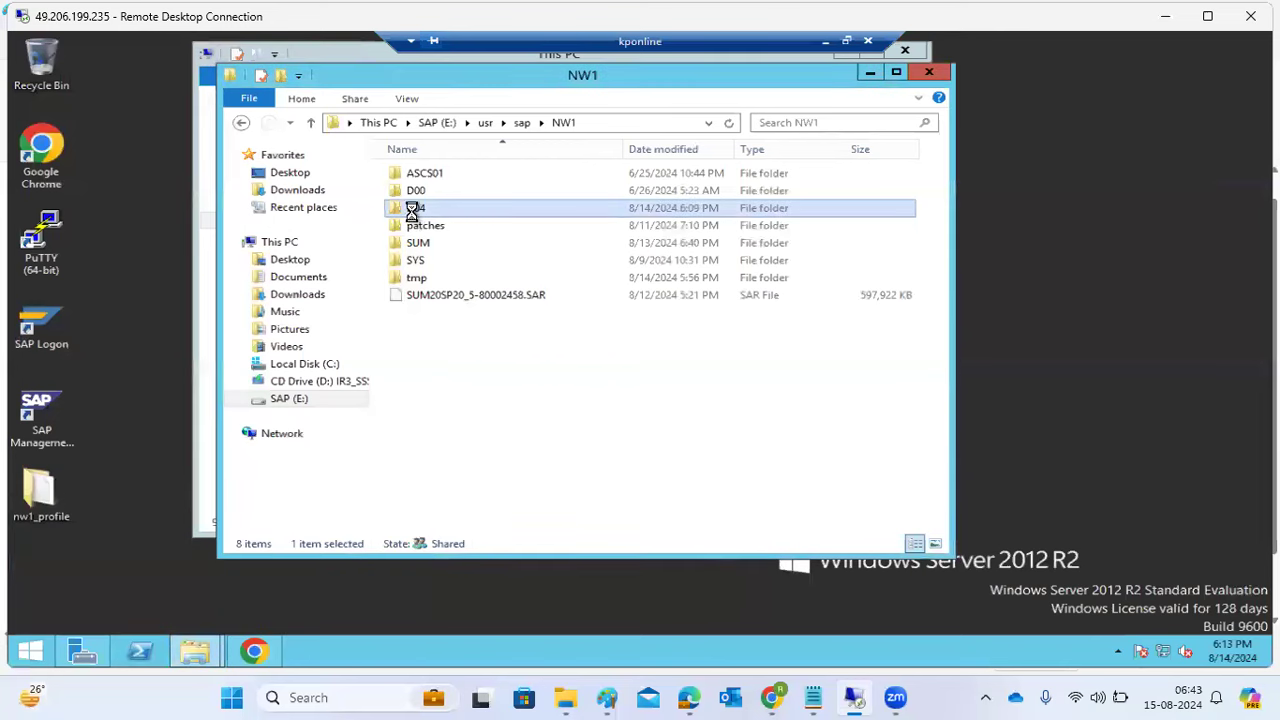
double_click(415, 210)
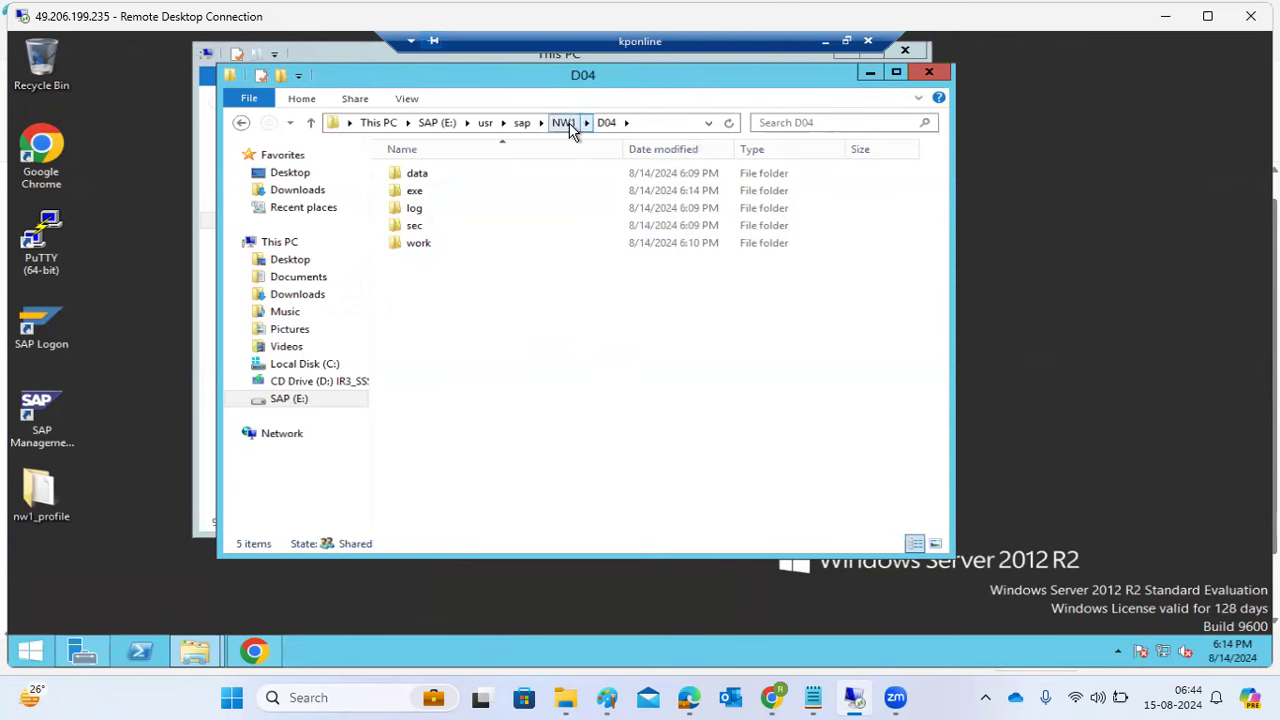
click(565, 124)
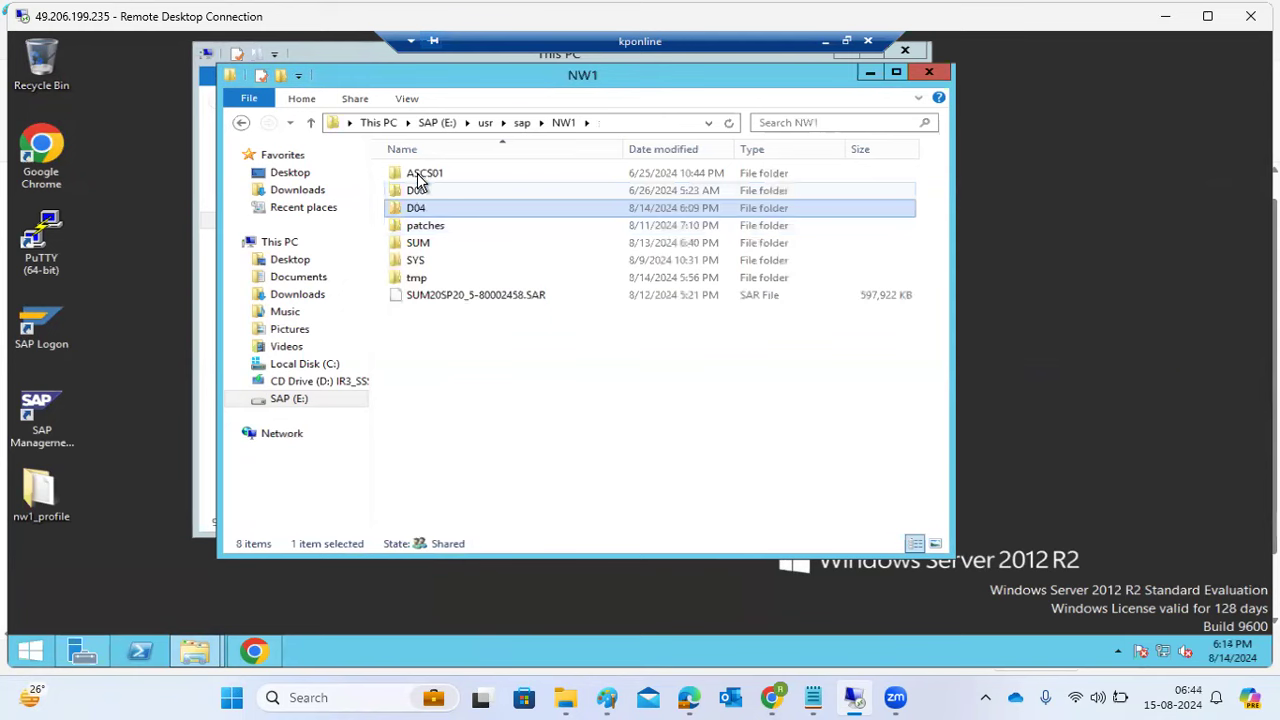
click(824, 42)
- Check the kponline 0 and kponline 1 instances in sapmmc, then minimise sapmmc and the browser
click(390, 650)
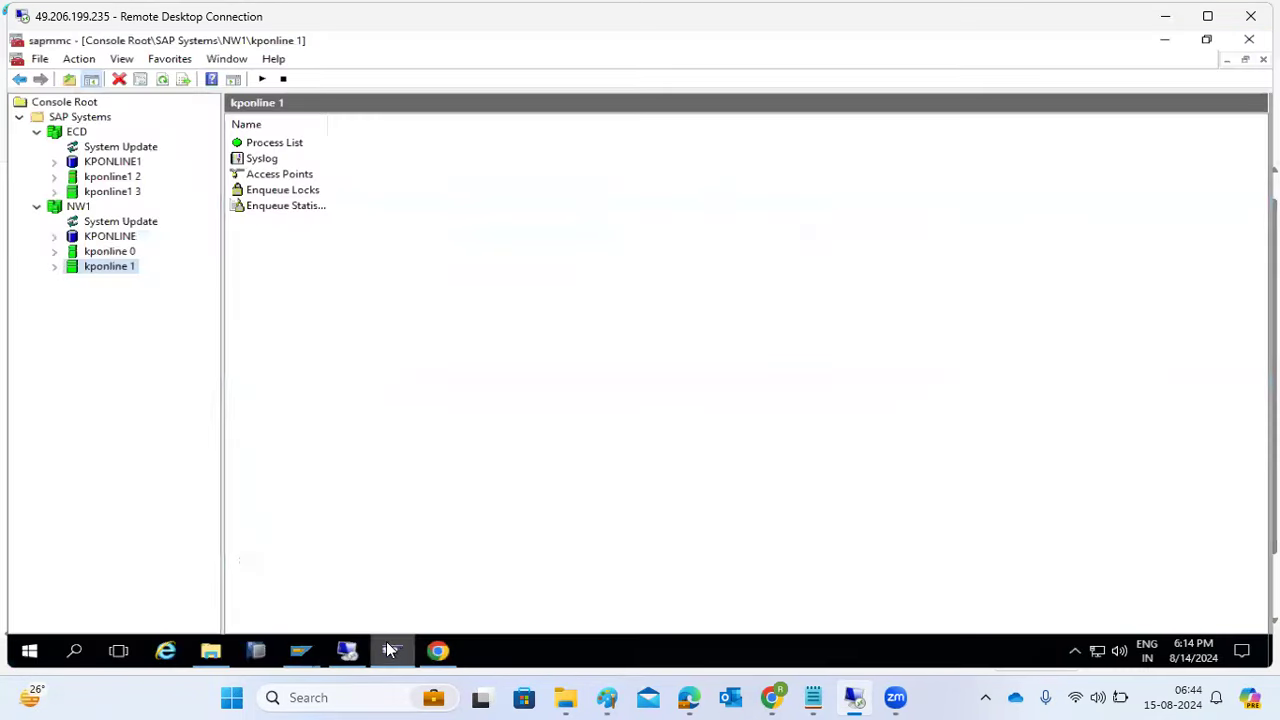
click(124, 252)
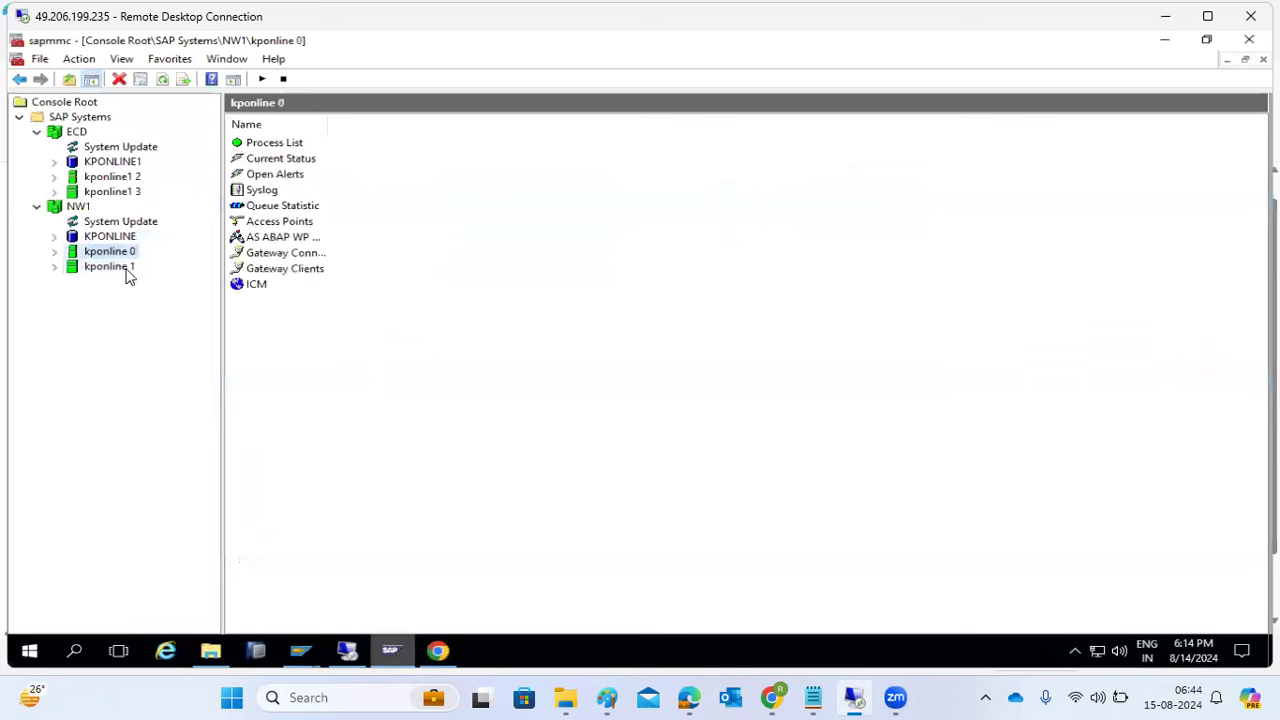
click(124, 268)
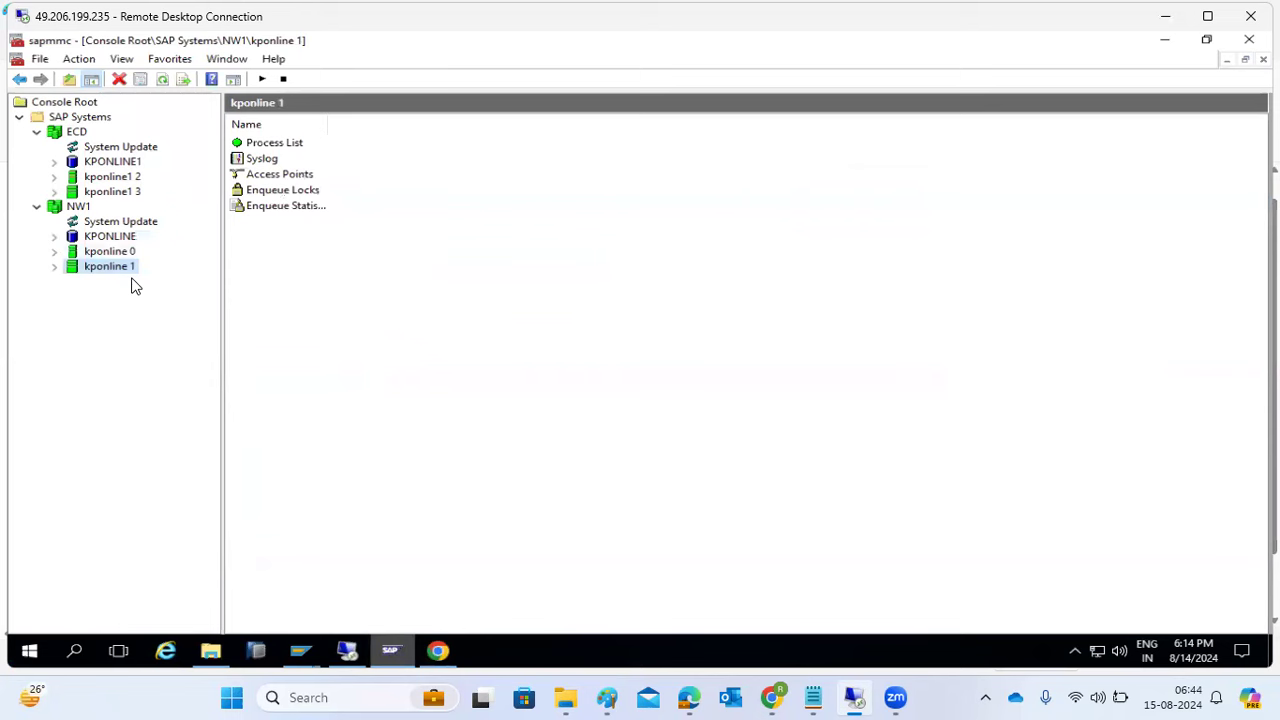
click(392, 652)
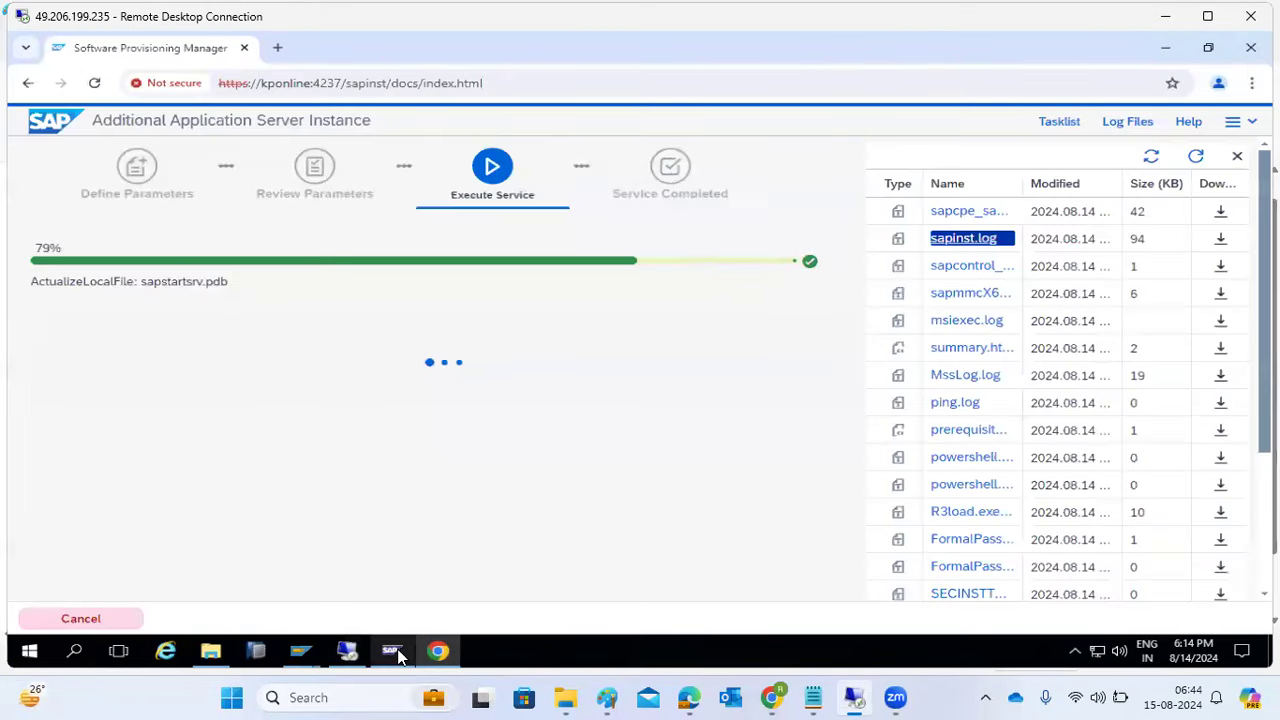
click(1160, 47)
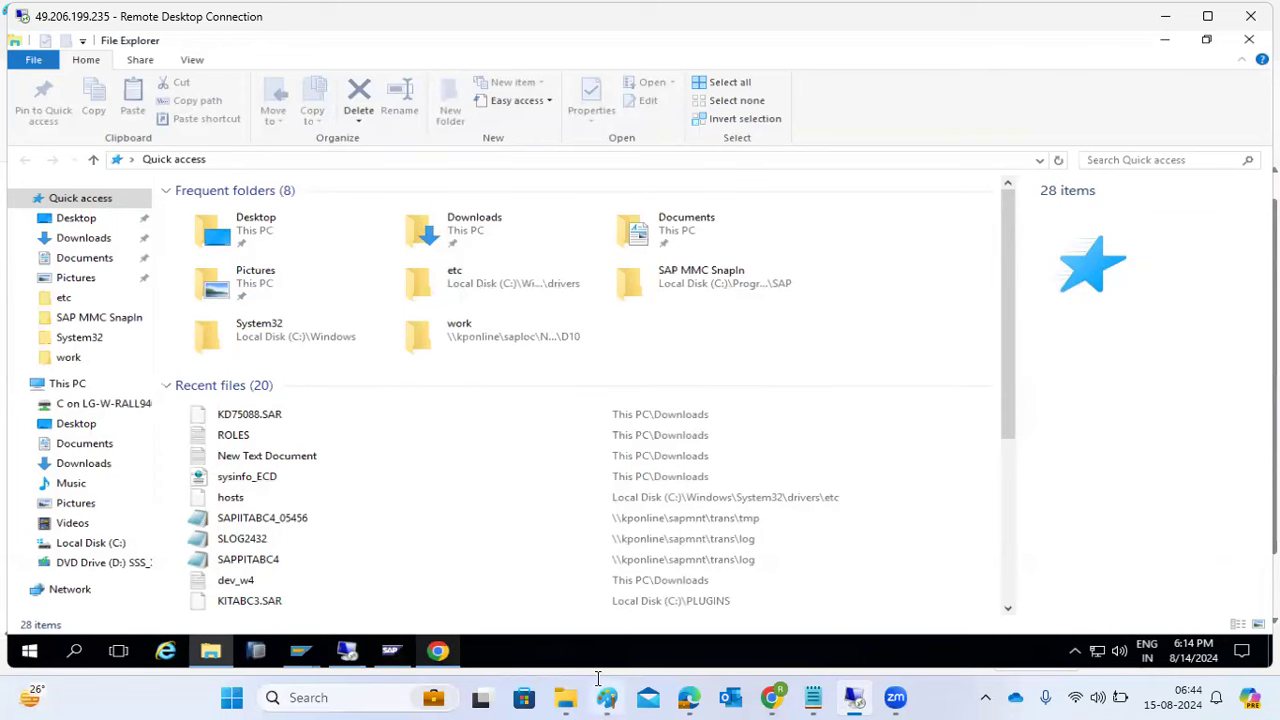
- Add a red 'STOPSAP ALL' text note below the port notes on the Paint whiteboard
click(570, 697)
click(294, 529)
drag(93, 488, 336, 546)
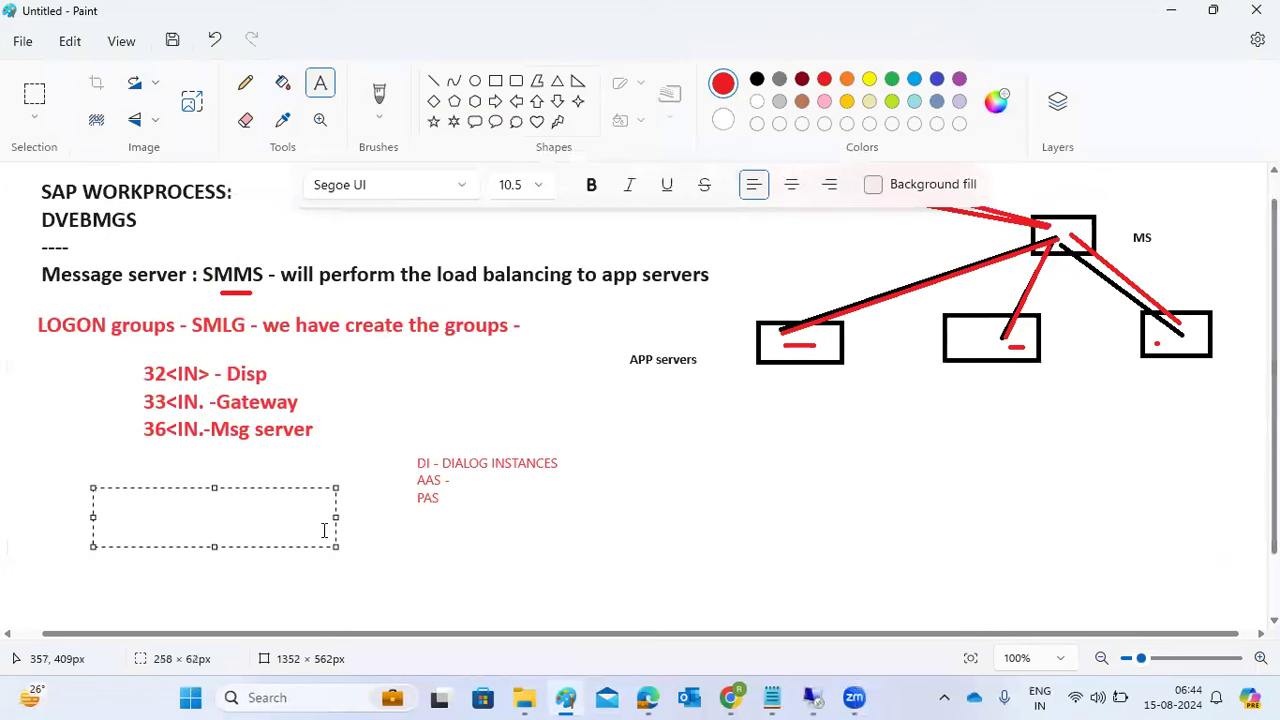
text(STOPSAP)
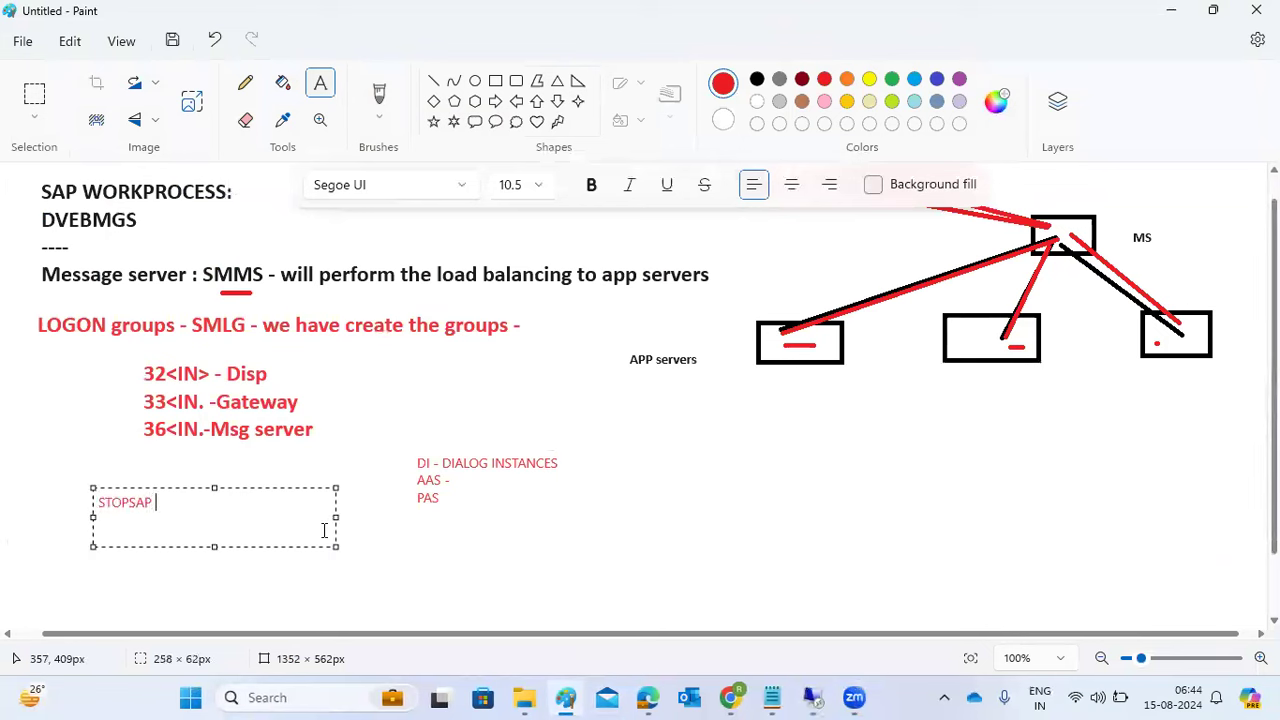
text( D04)
key(Return)
text(STOPSAP D00)
key(Return)
text(S)
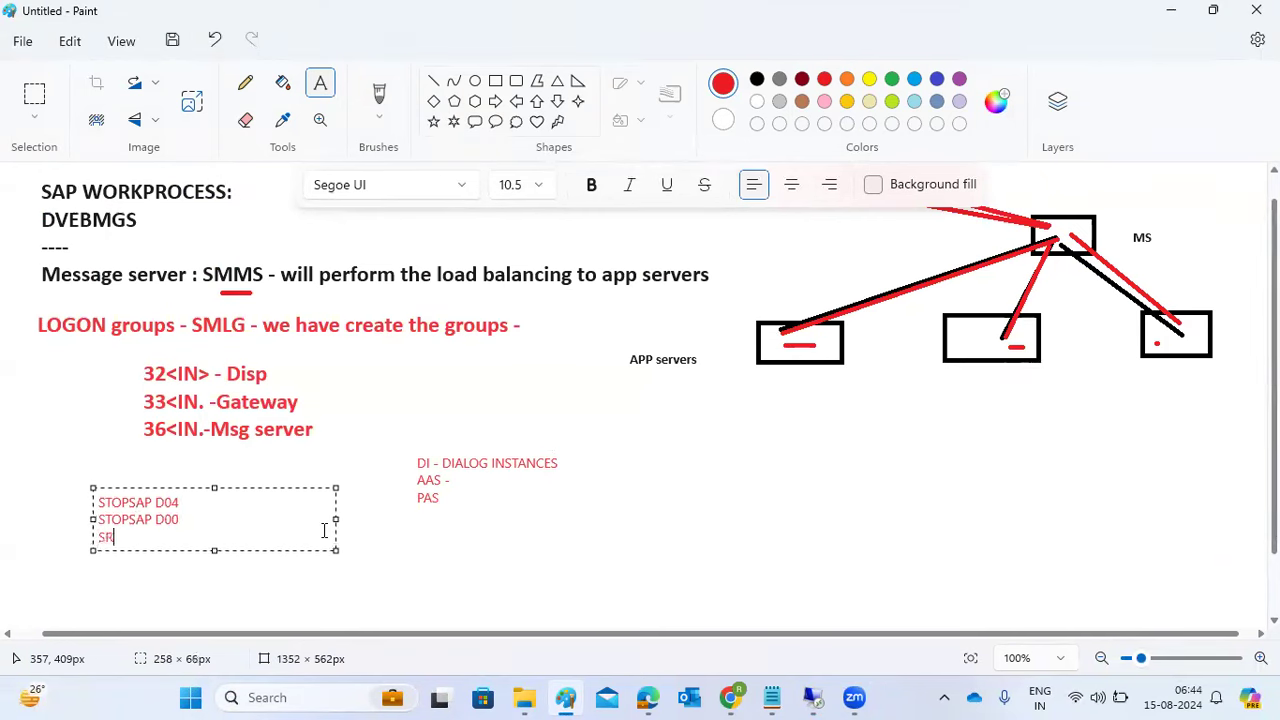
key(ctrl+a)
key(BackSpace)
text(STOPSAP)
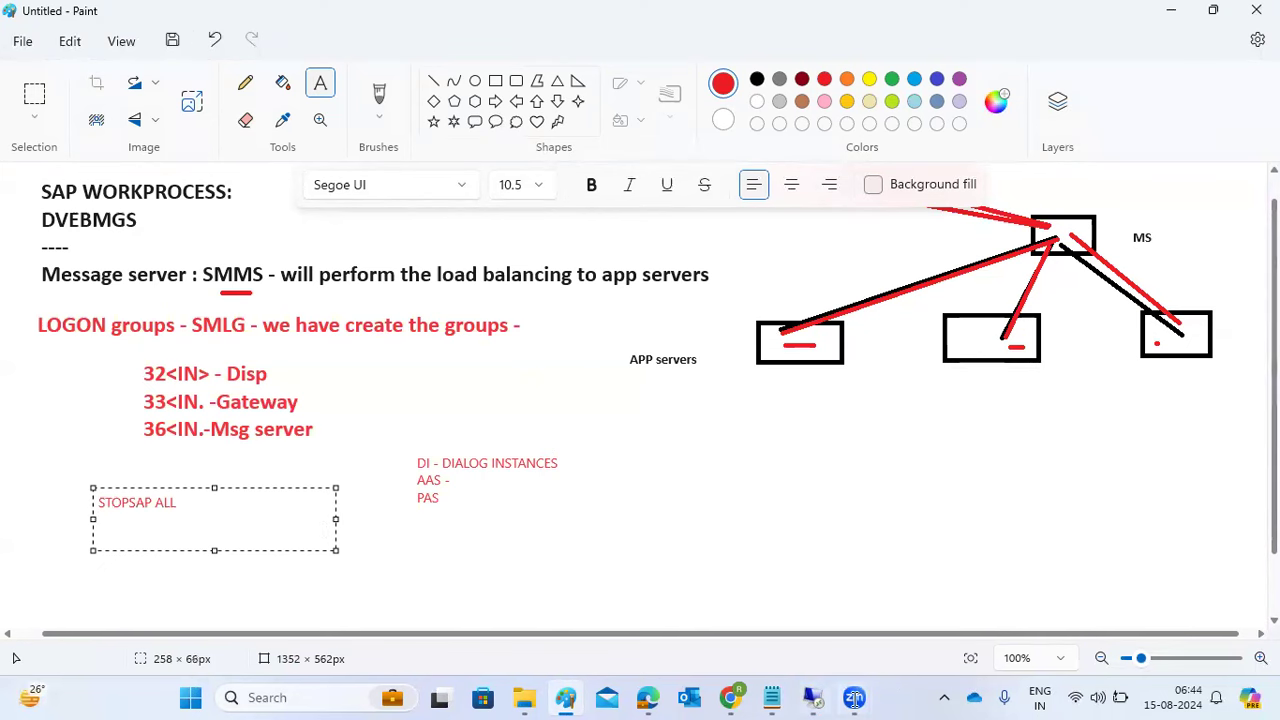
mouse_move(818, 690)
click(814, 612)
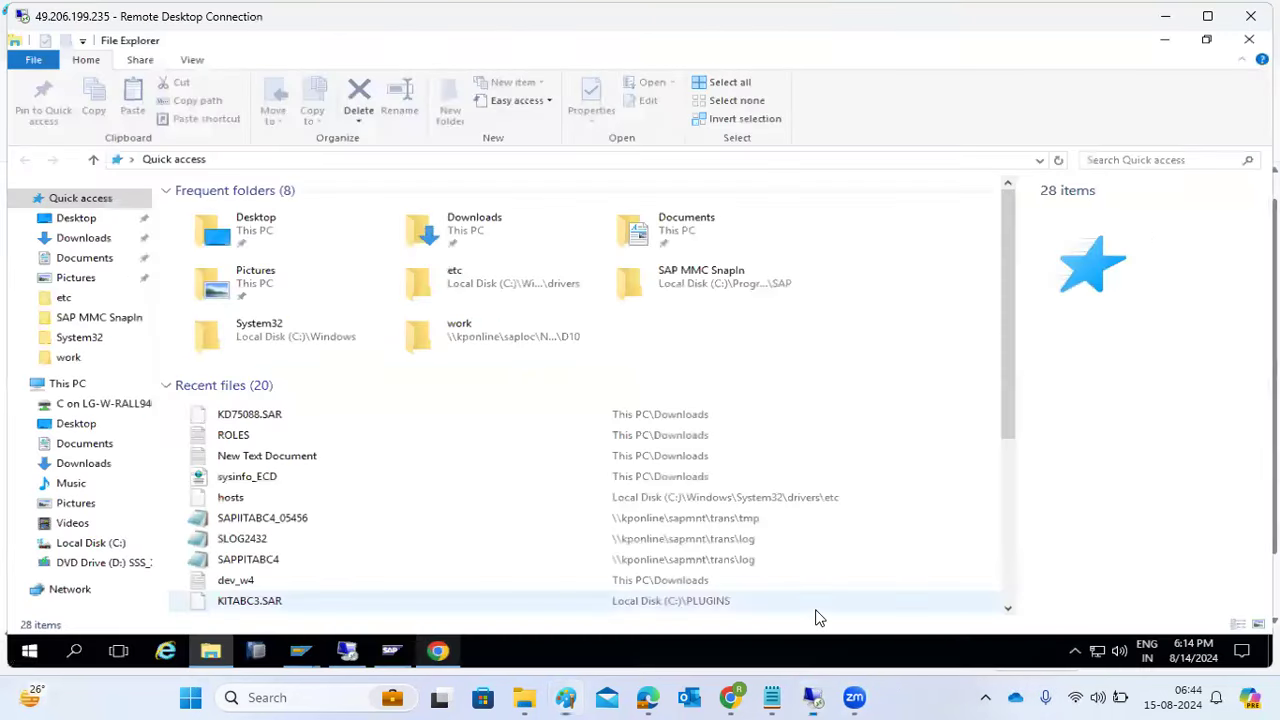
- Minimise File Explorer, leave SMLG for the Easy Access menu, and reload the installer's log list
click(1164, 40)
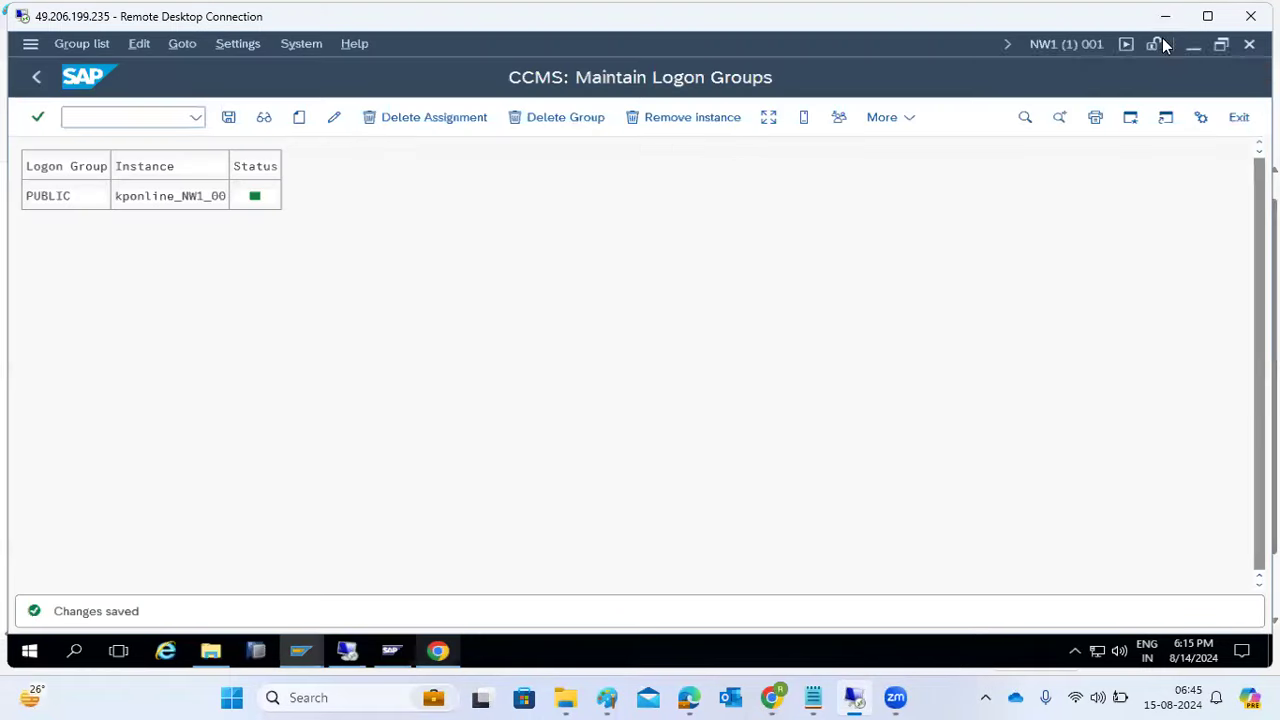
click(43, 74)
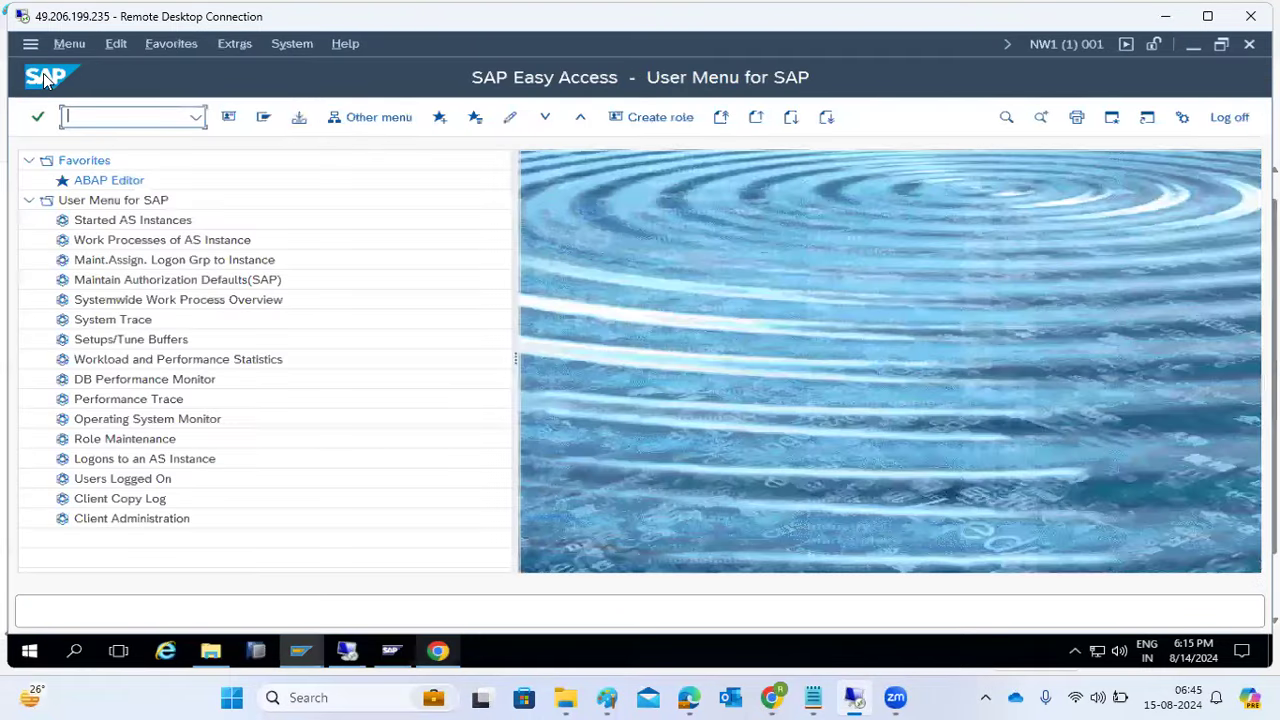
click(440, 653)
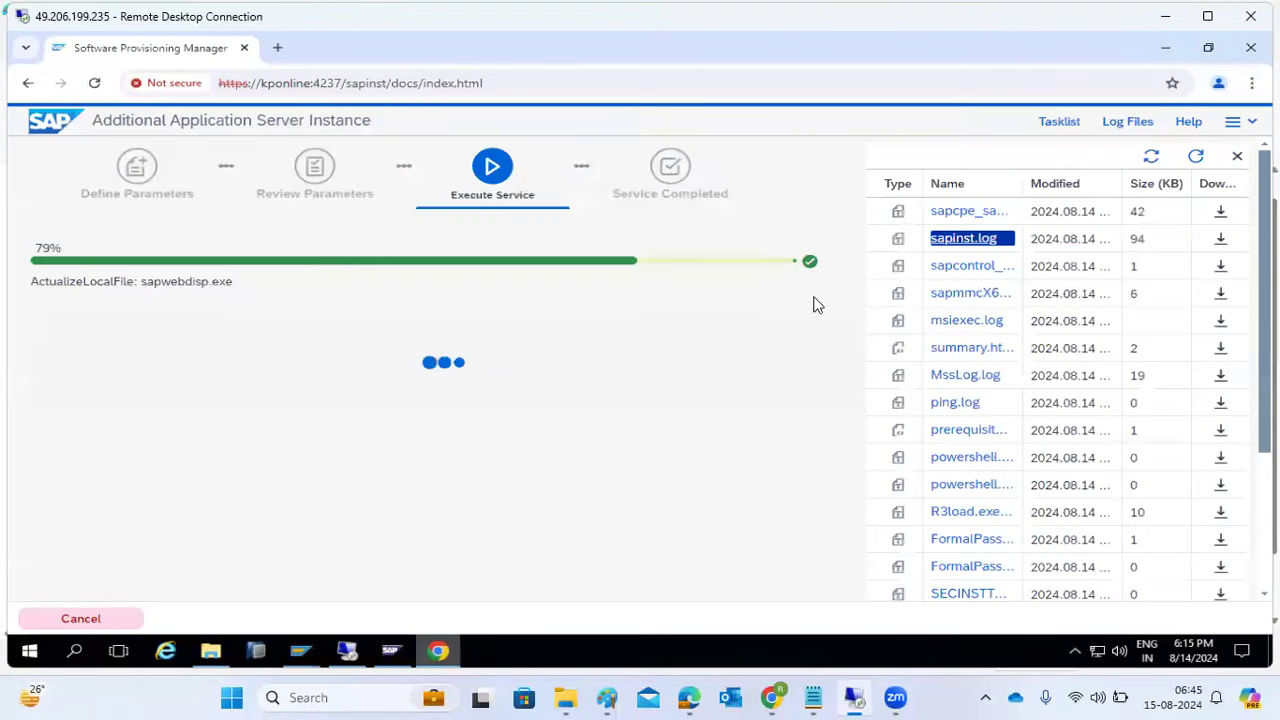
click(1193, 163)
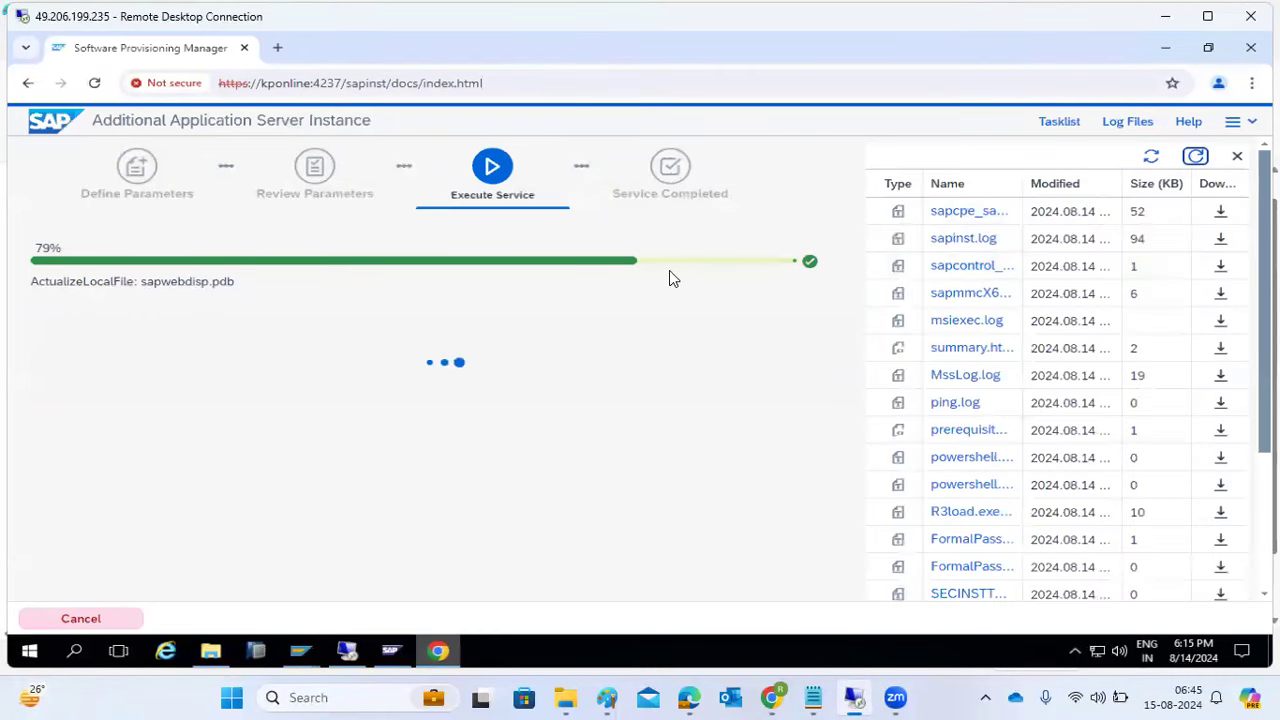
- Review sapinst.log and note the NW1_D04 profile path it references
drag(148, 282, 231, 281)
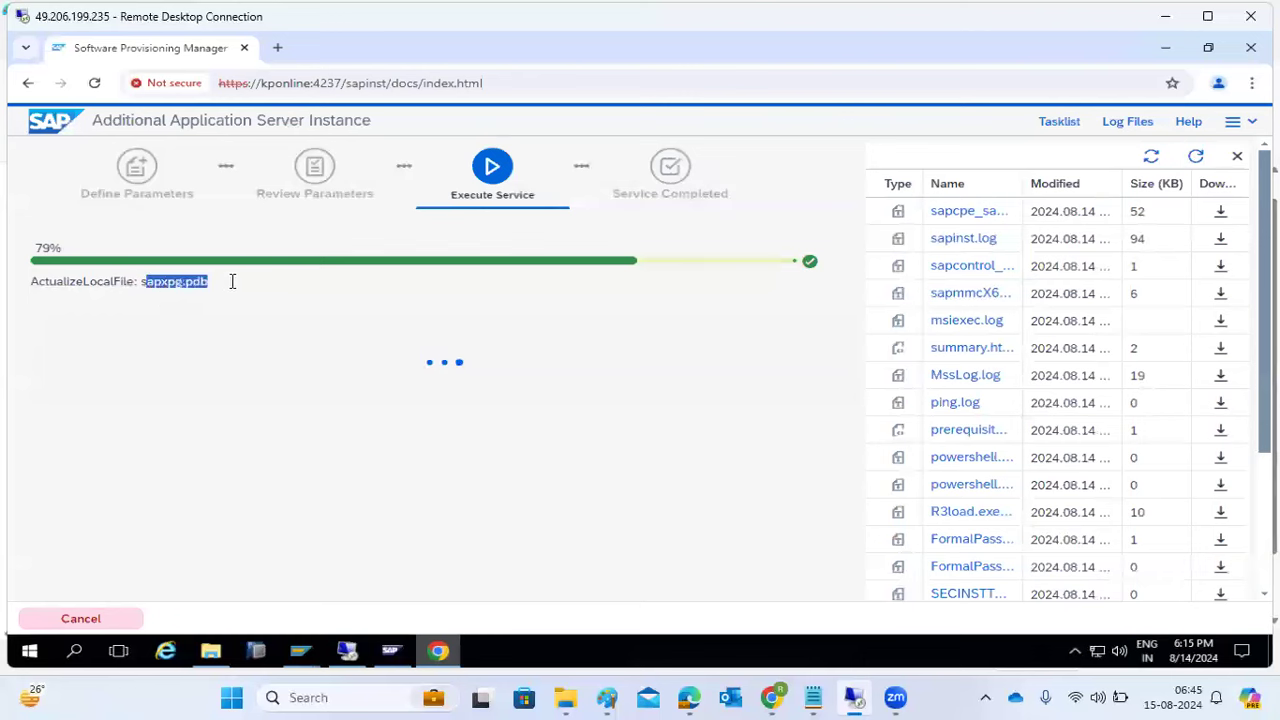
click(1196, 156)
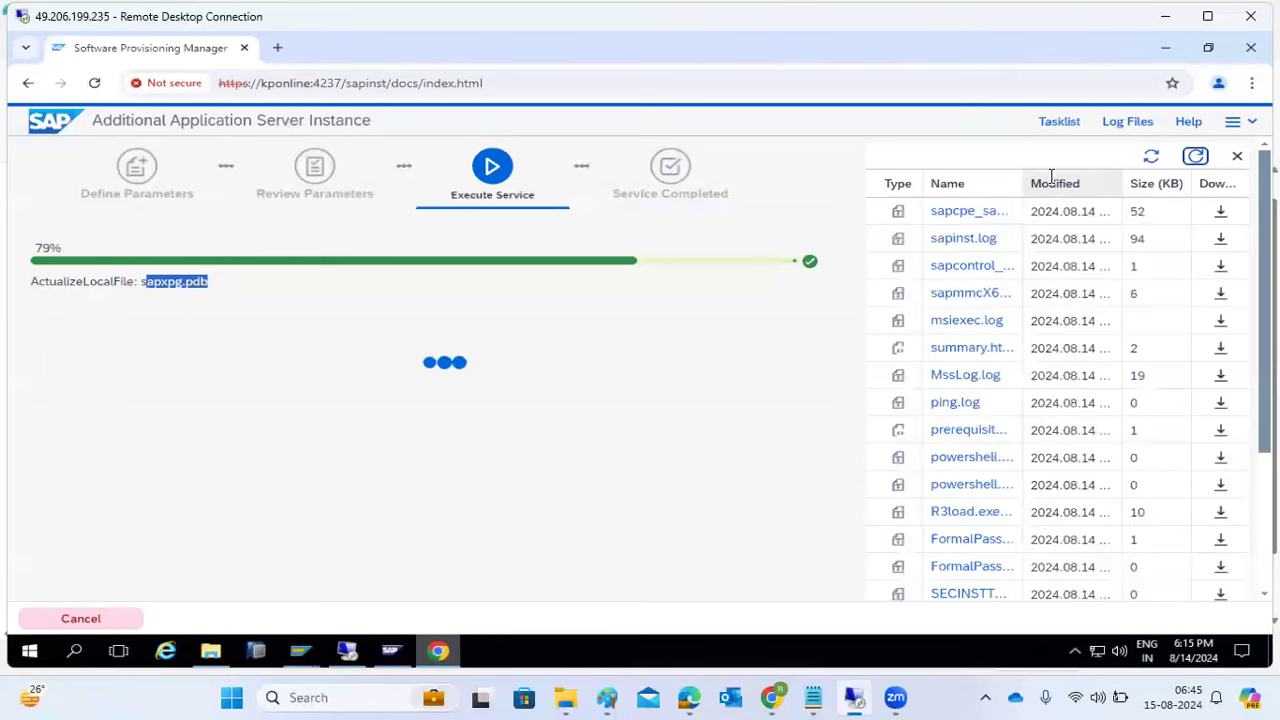
double_click(963, 238)
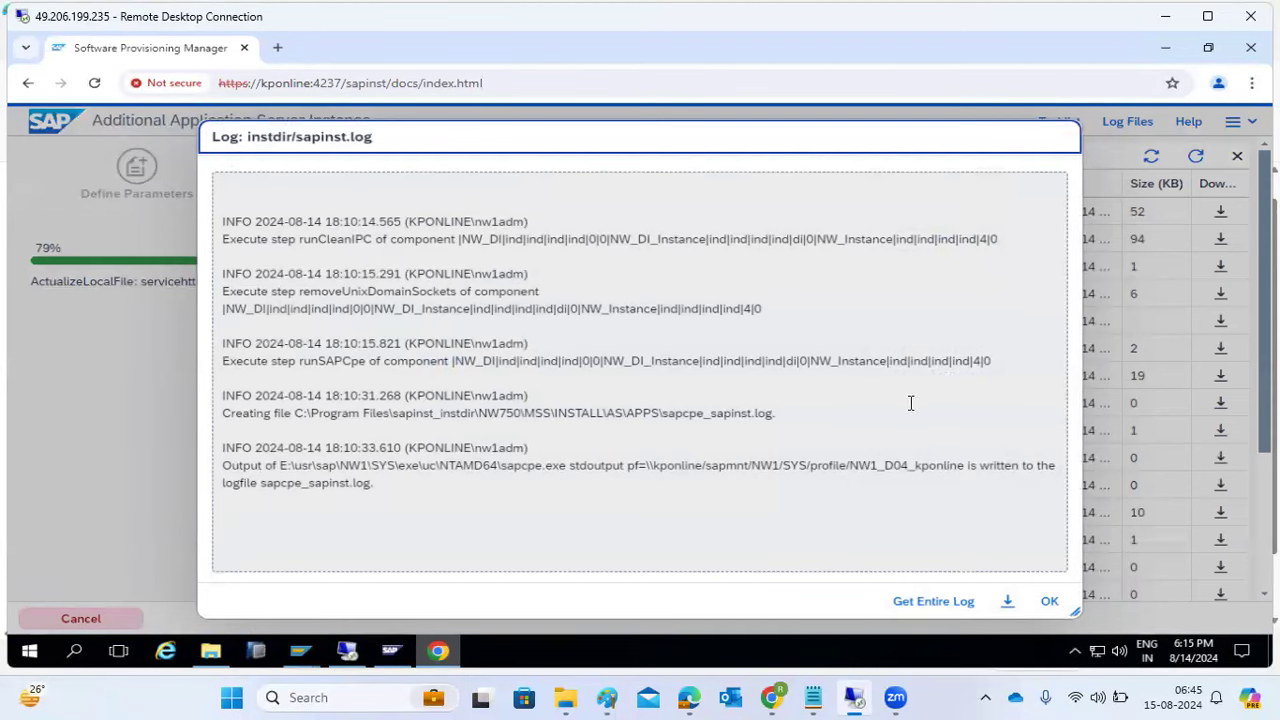
drag(851, 465, 879, 502)
click(1046, 603)
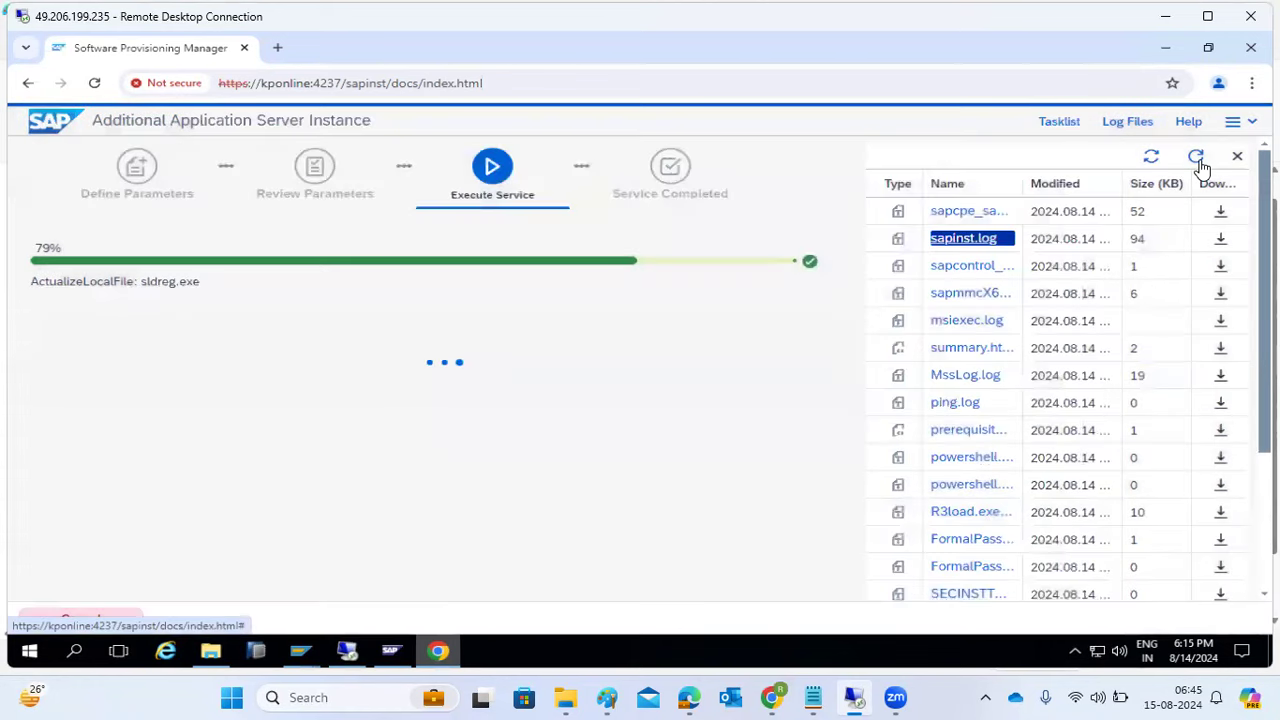
- Read sapcontrol_NW1_D04.log, then return to the installer's task list
click(1199, 160)
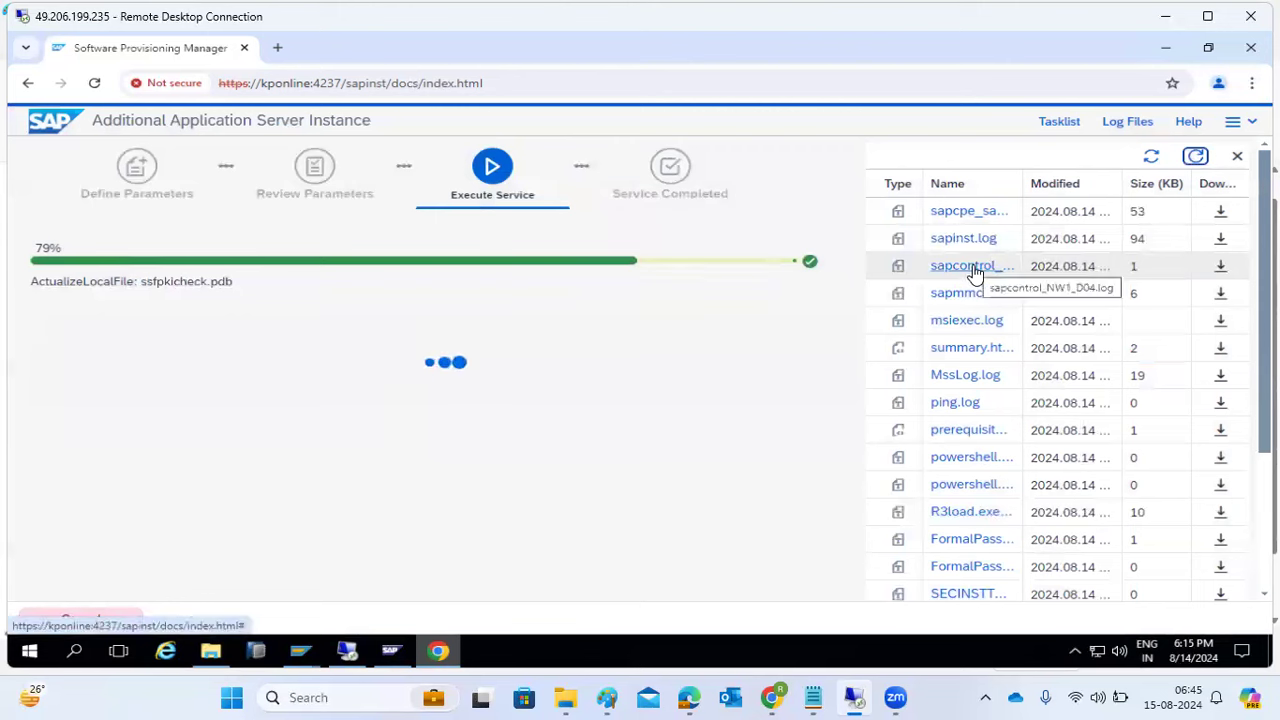
double_click(975, 267)
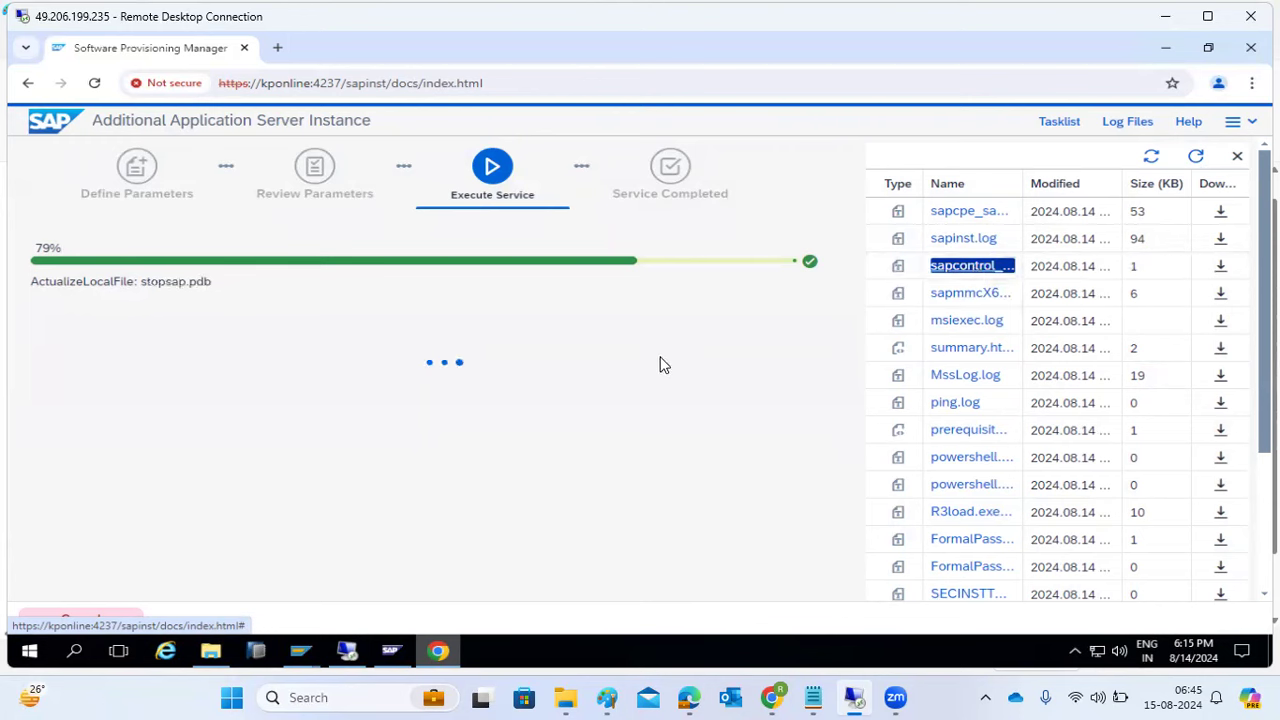
click(1197, 157)
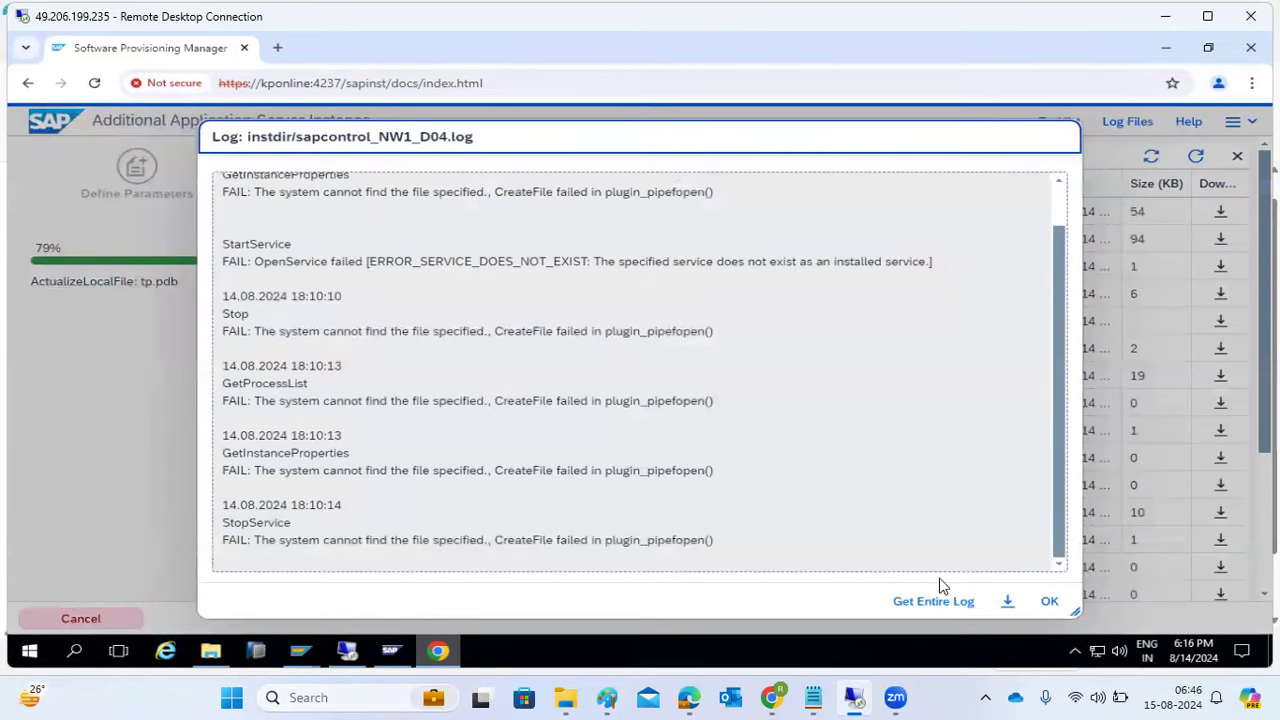
click(1049, 600)
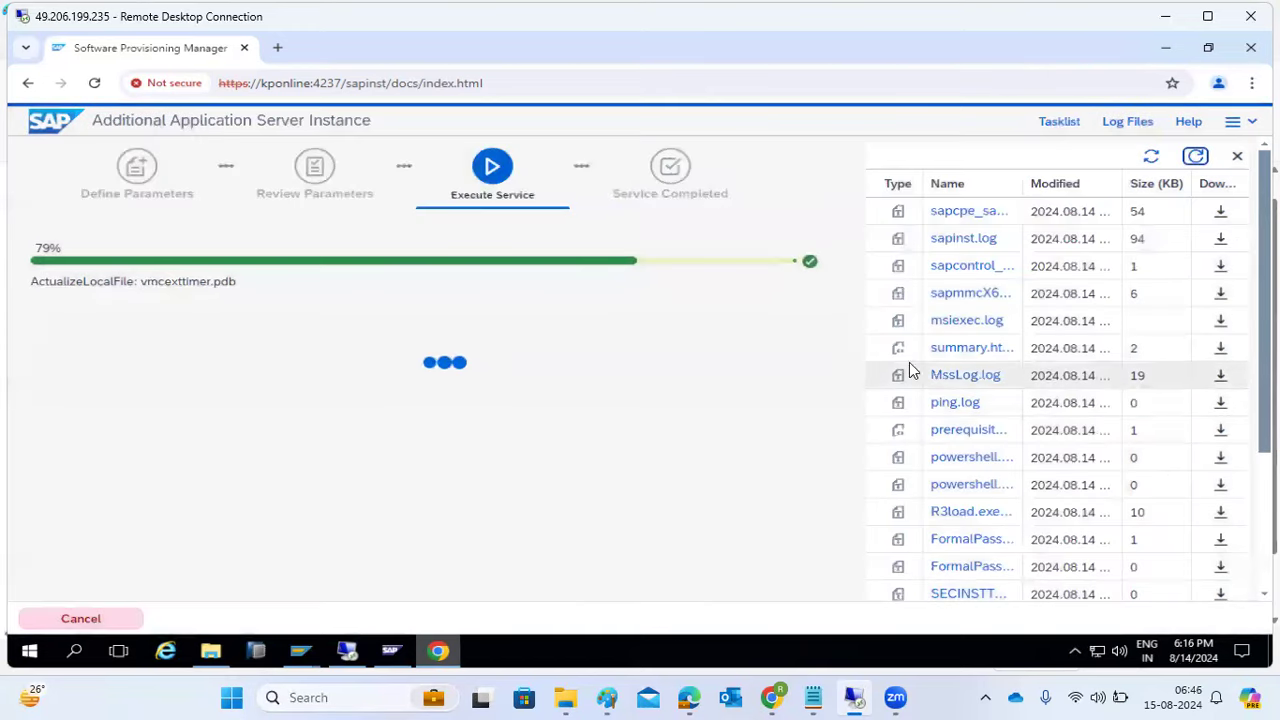
click(1060, 126)
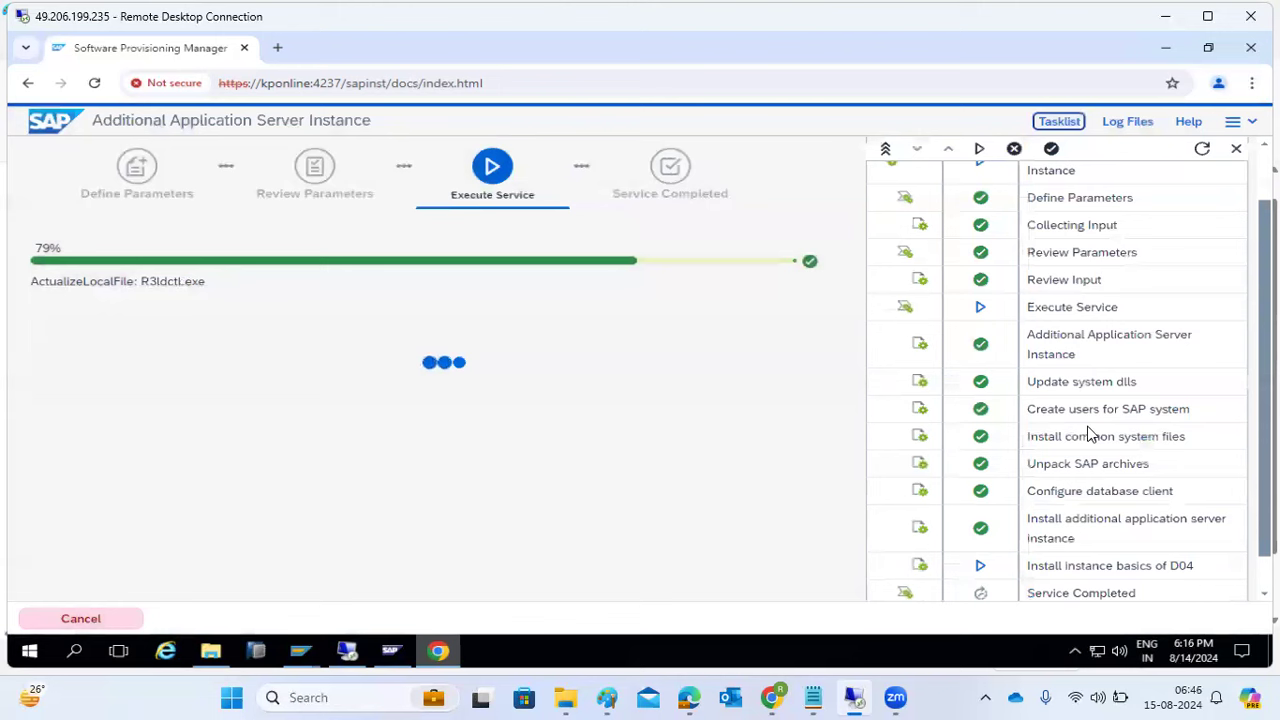
- Follow the installation as it advances to 99% and begins starting NW1/D04
drag(1042, 527, 1155, 585)
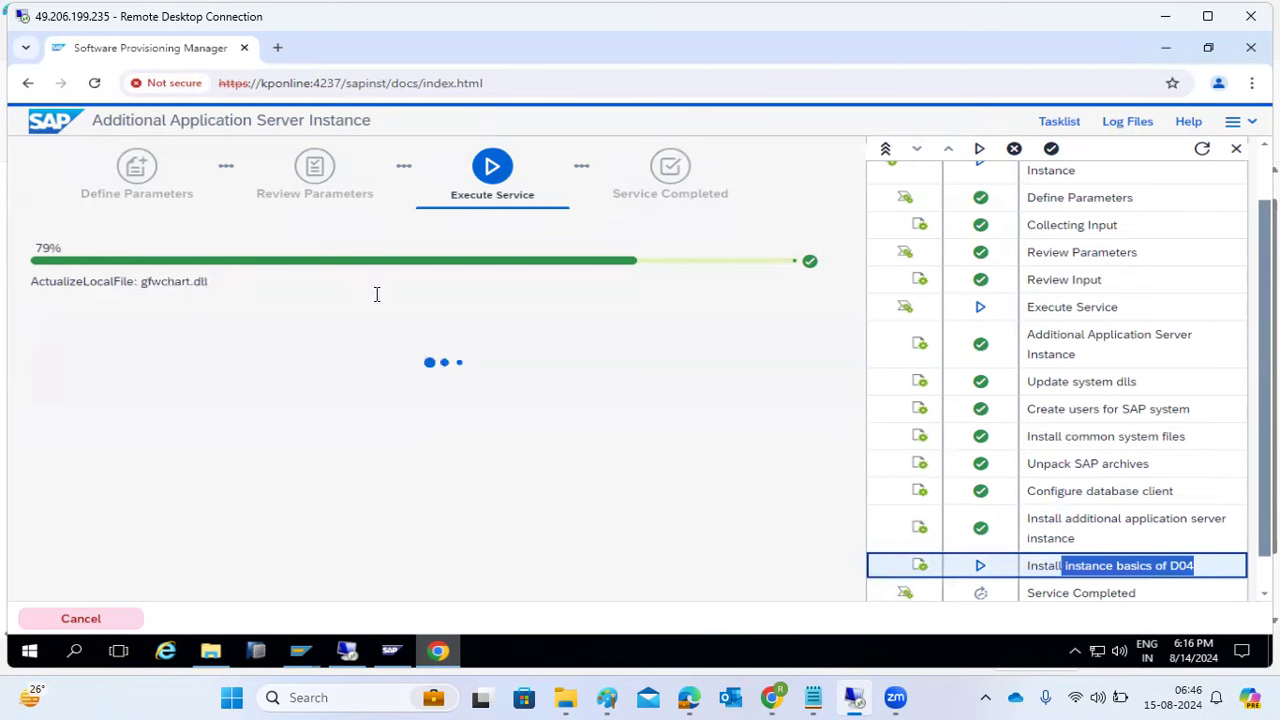
drag(137, 284, 230, 287)
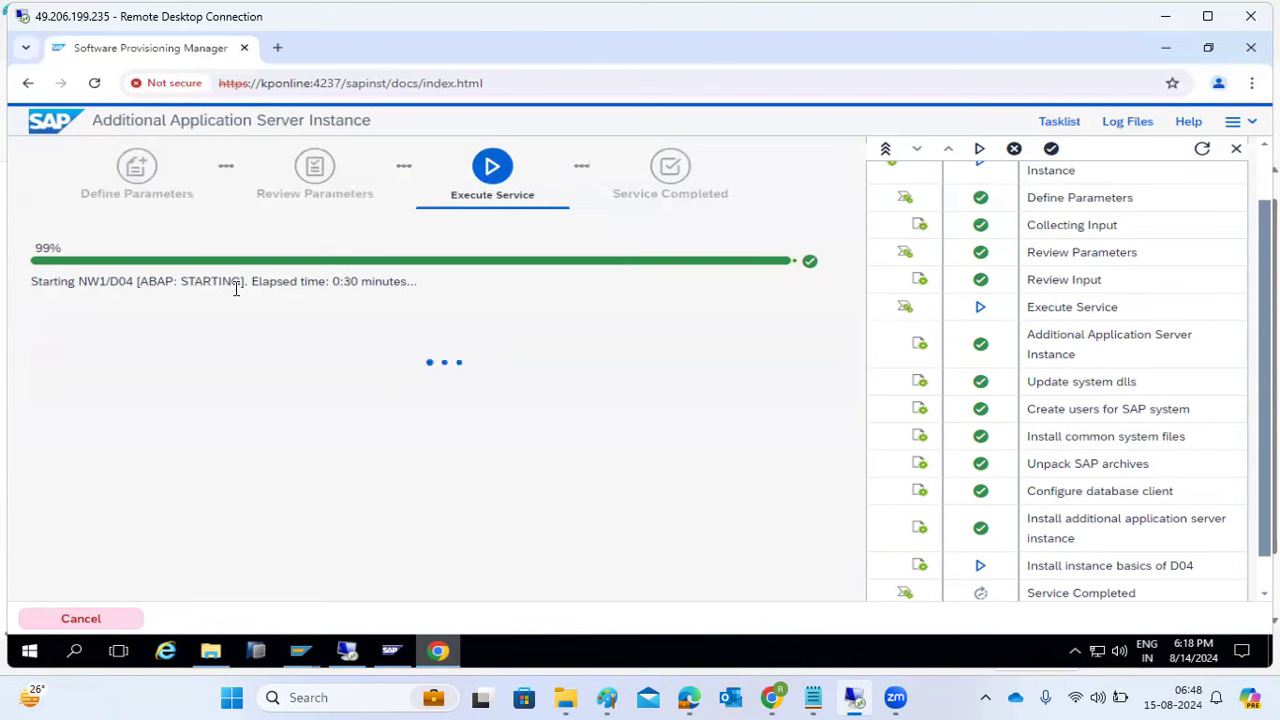
- Open Started AS Instances (SM51) from the SAP Easy Access menu
mouse_move(300, 651)
click(317, 612)
text(sm5)
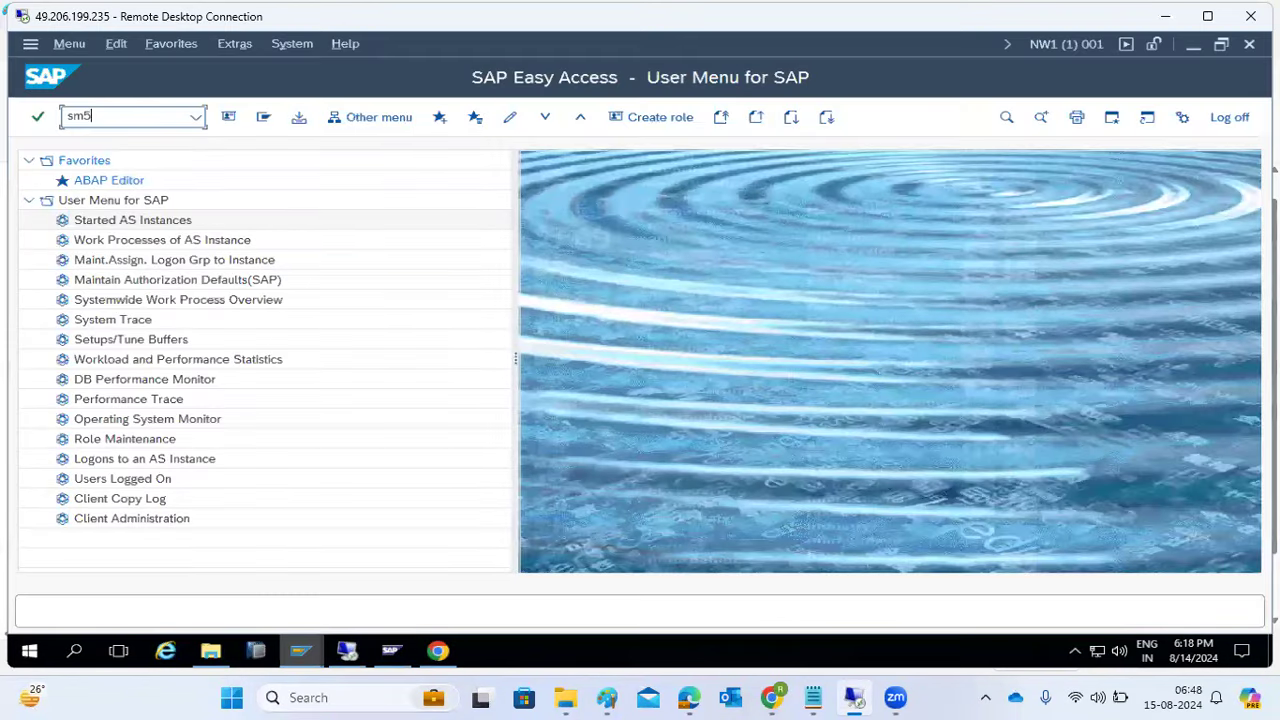
double_click(203, 219)
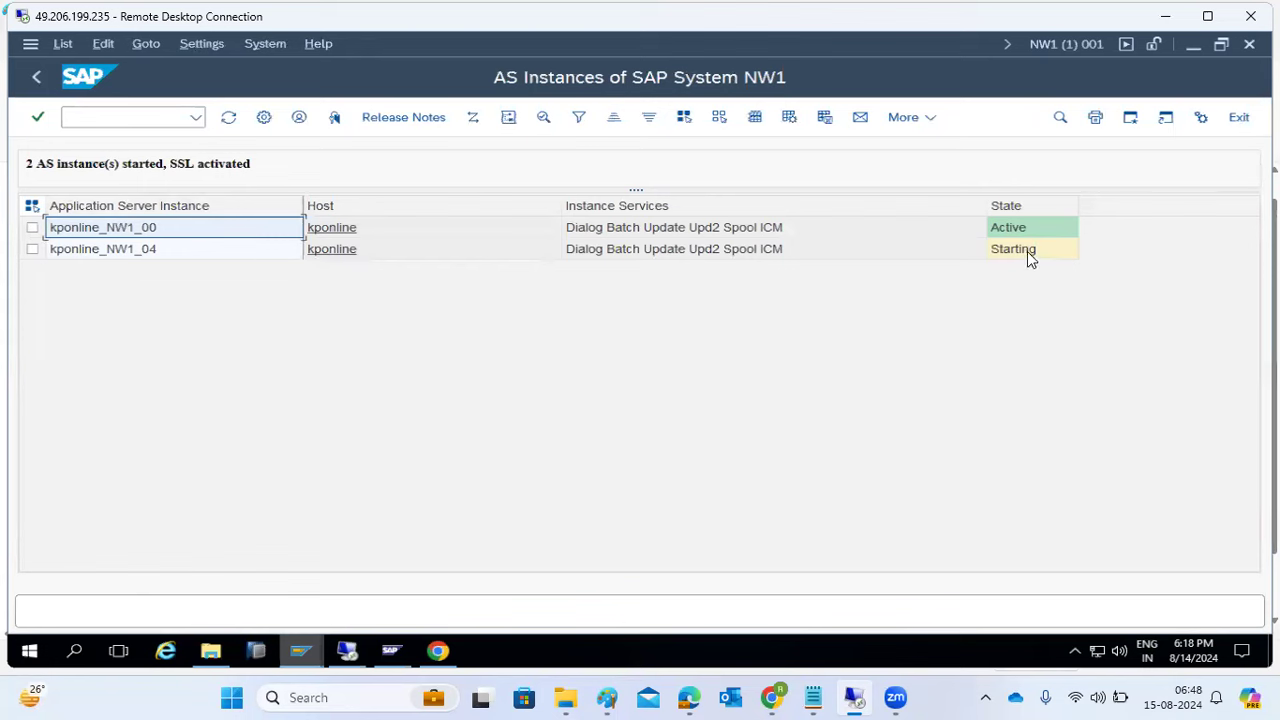
- Confirm the installer shows D04 STARTING, then refresh the SM51 instance list
click(425, 652)
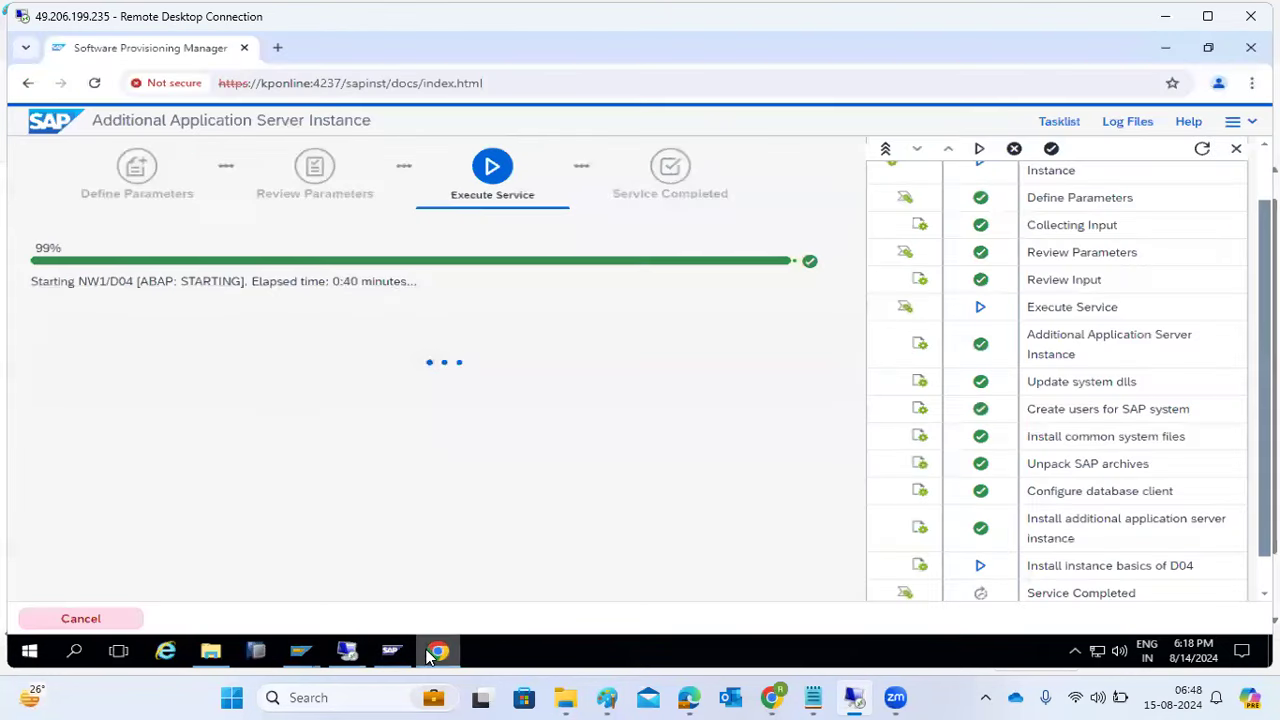
drag(181, 281, 217, 282)
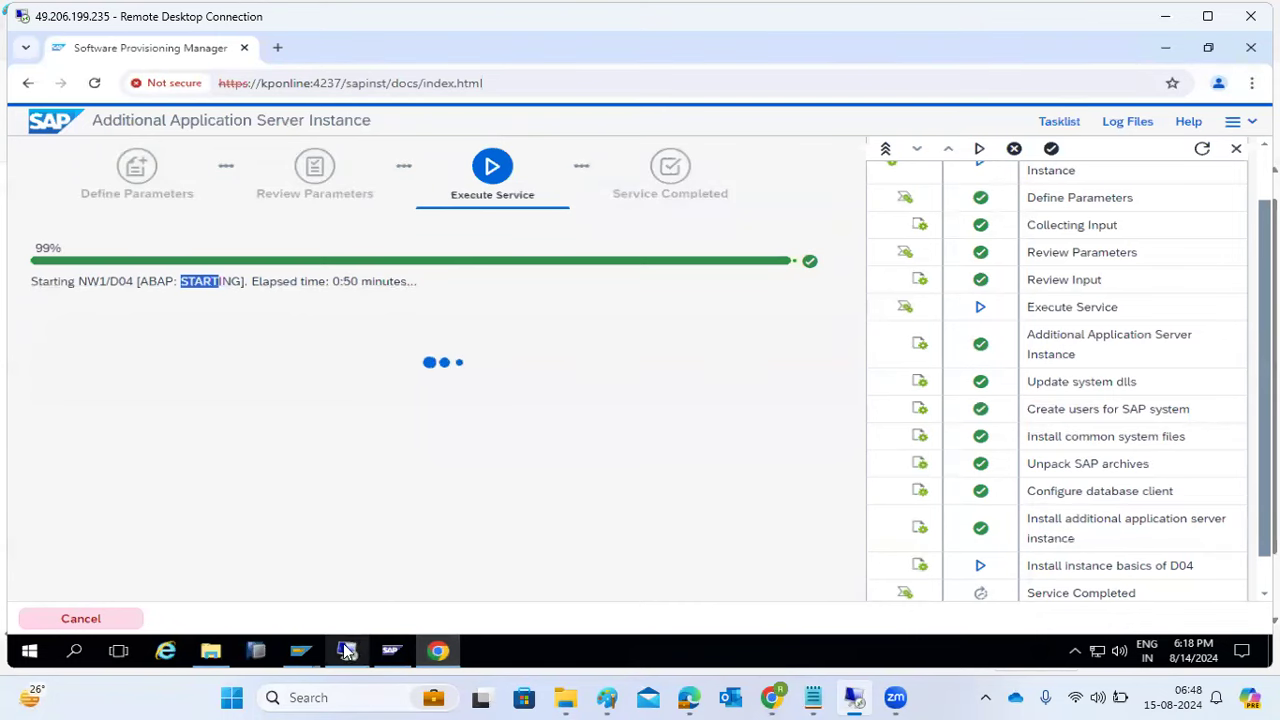
click(303, 651)
click(315, 625)
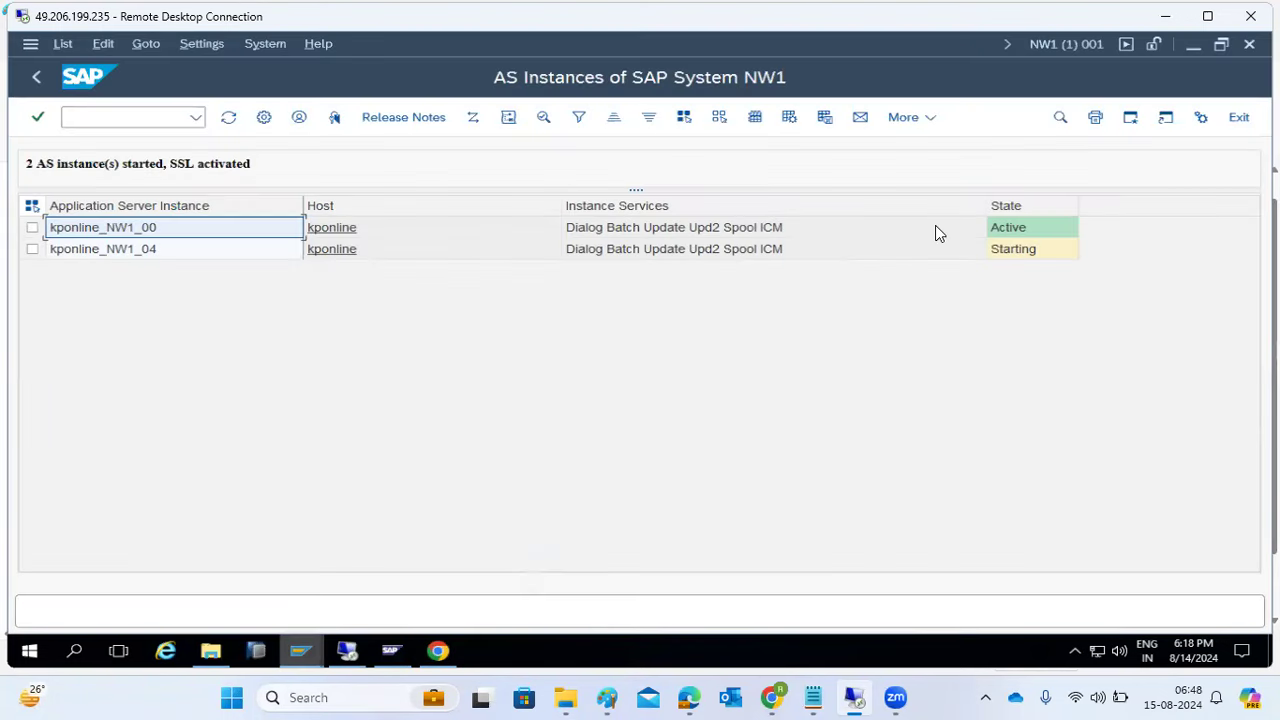
click(228, 119)
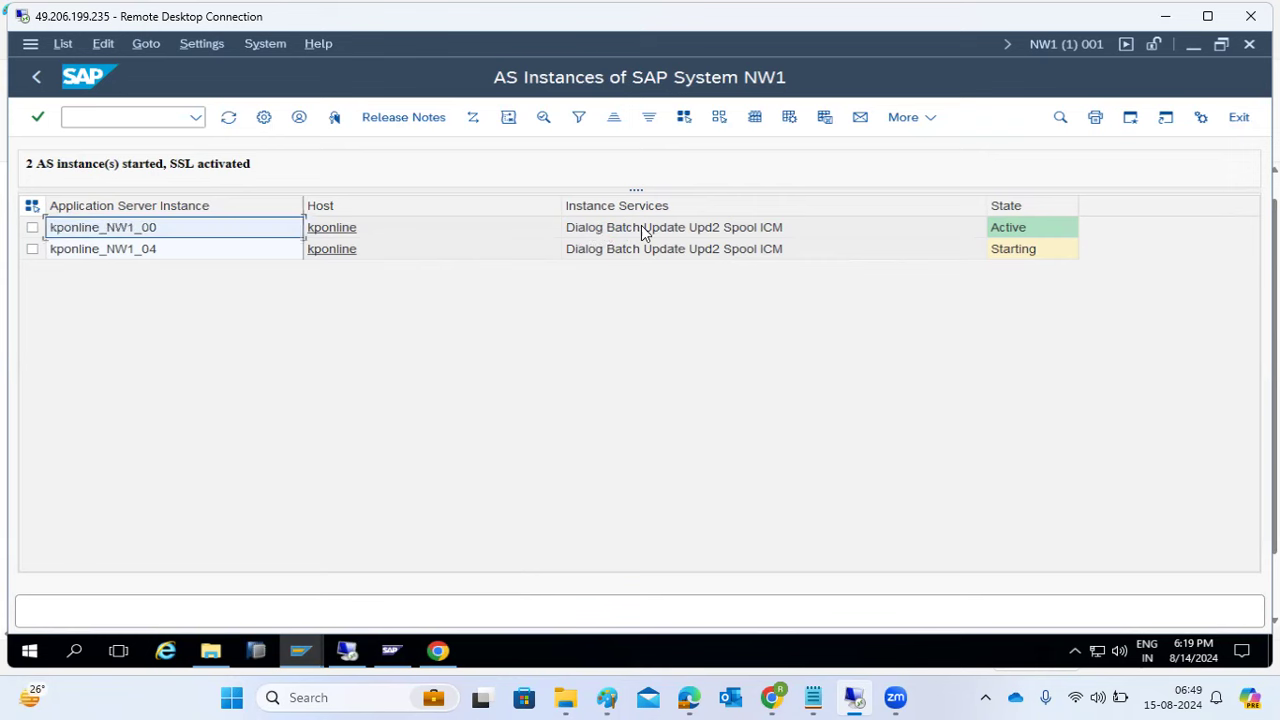
click(80, 117)
- Run /nSM50 and refresh the work process list after checking the installer
text(/nsm50)
key(Return)
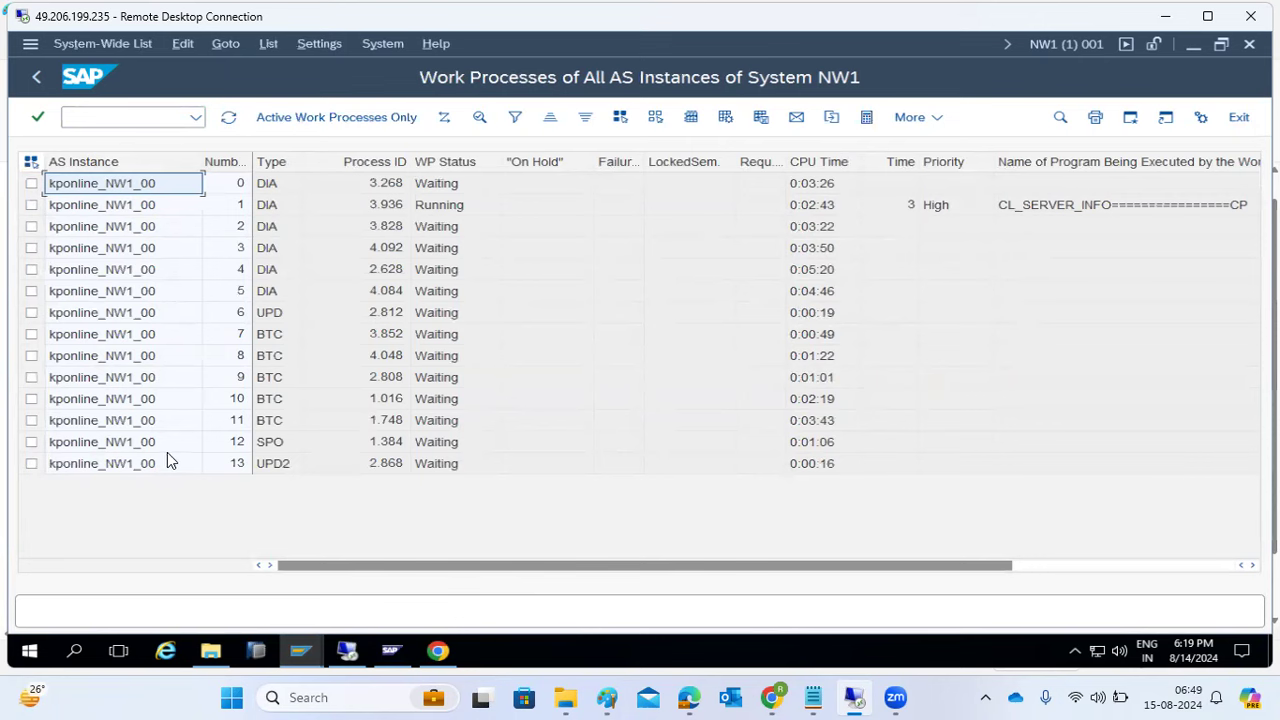
click(438, 652)
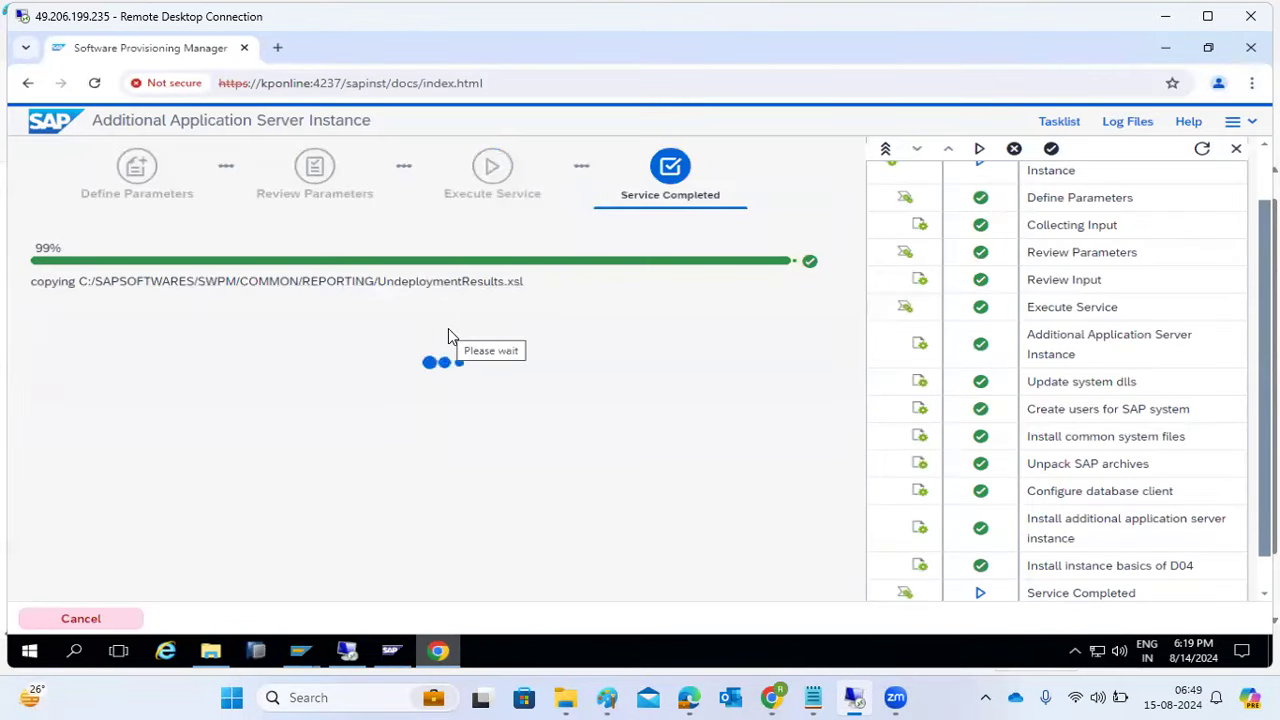
click(438, 652)
click(230, 118)
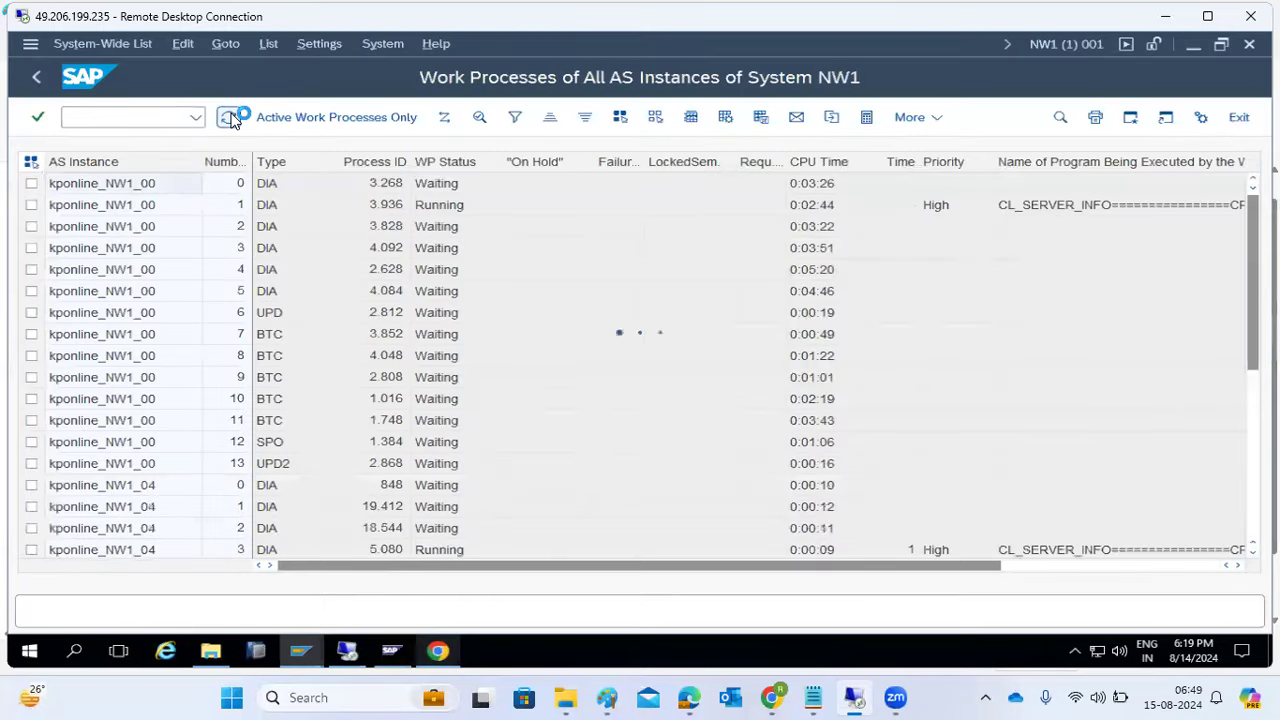
- Compare the kponline_NW1_00 and kponline_NW1_04 process rows and their running times
click(150, 485)
click(146, 466)
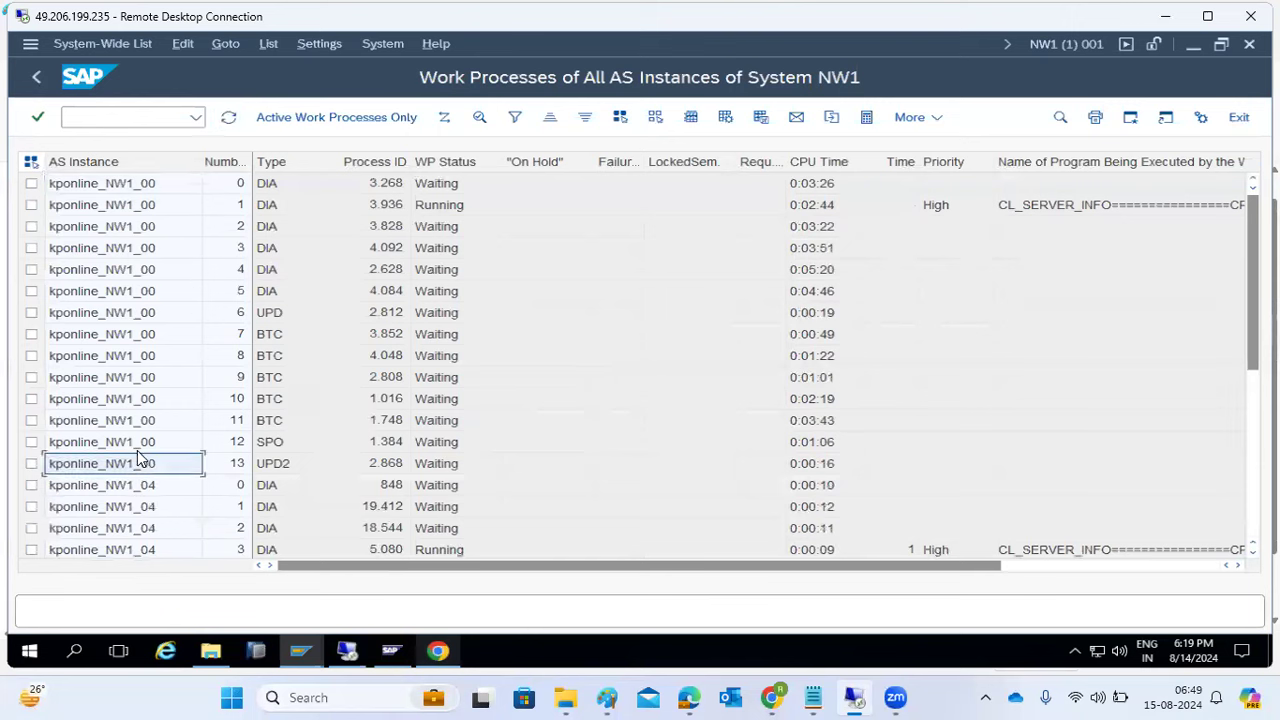
scroll(167, 437, down, 5)
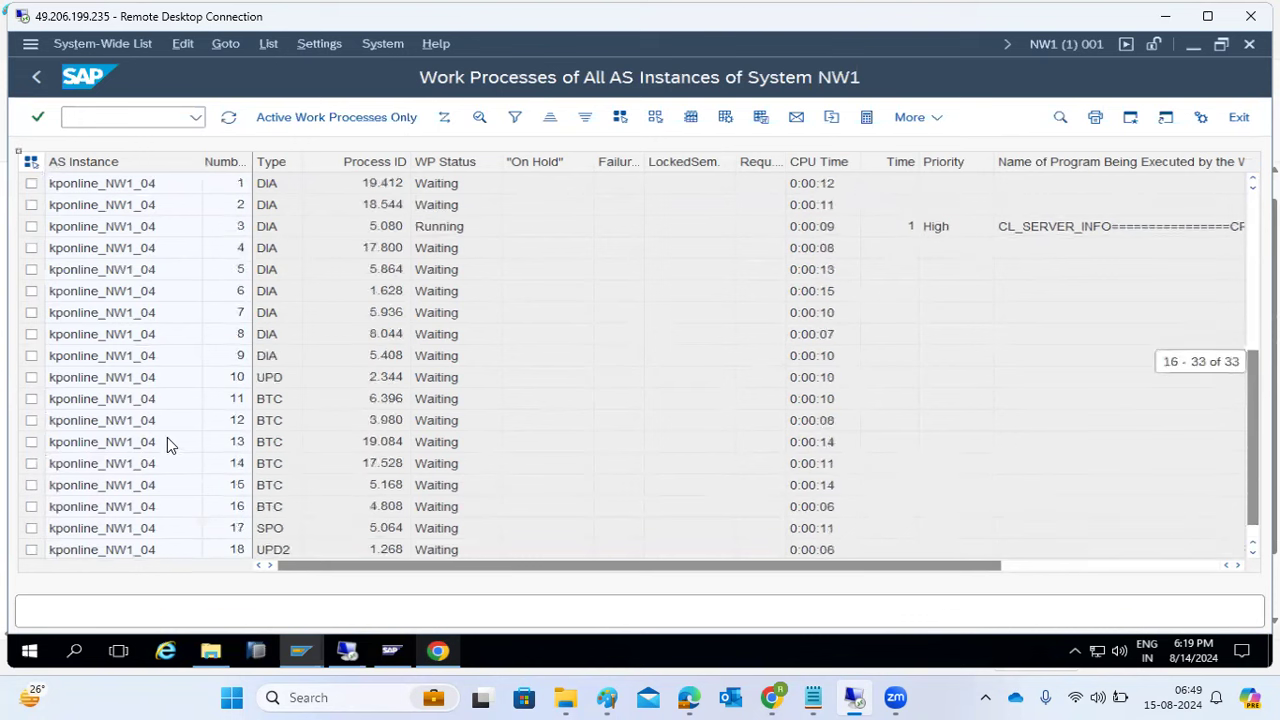
scroll(146, 465, up, 5)
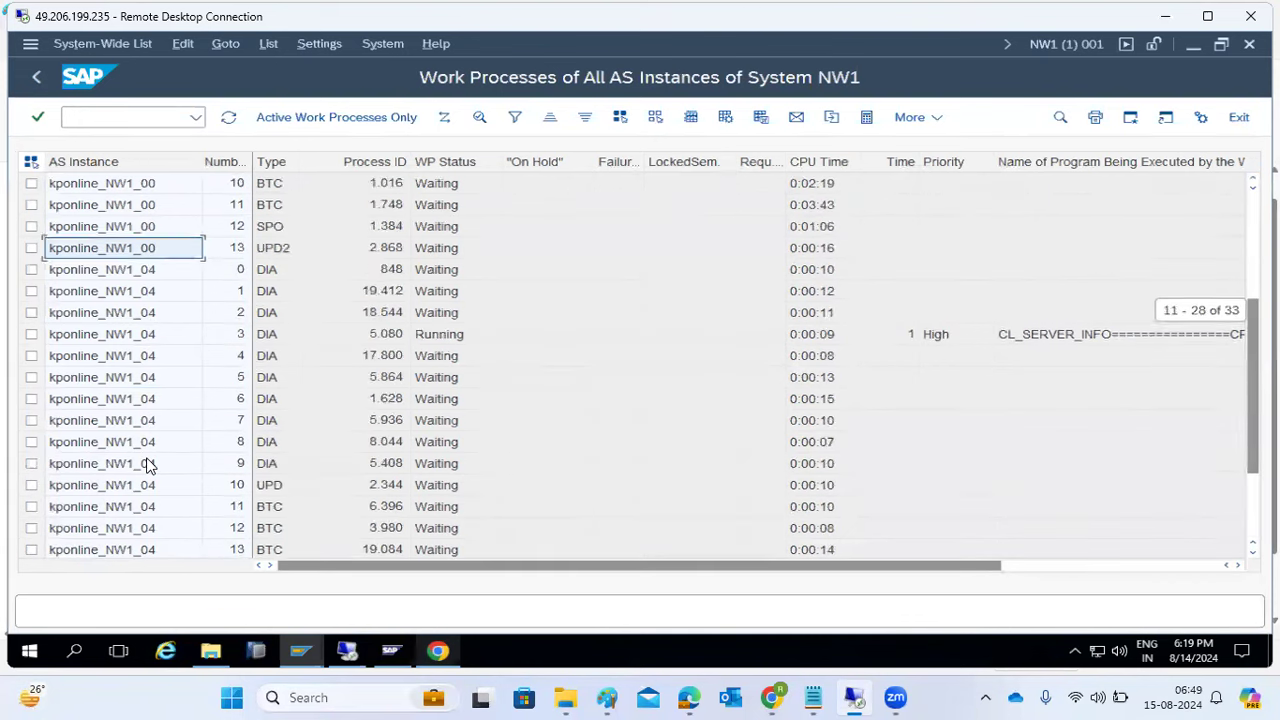
scroll(146, 465, down, 2)
scroll(146, 465, up, 1)
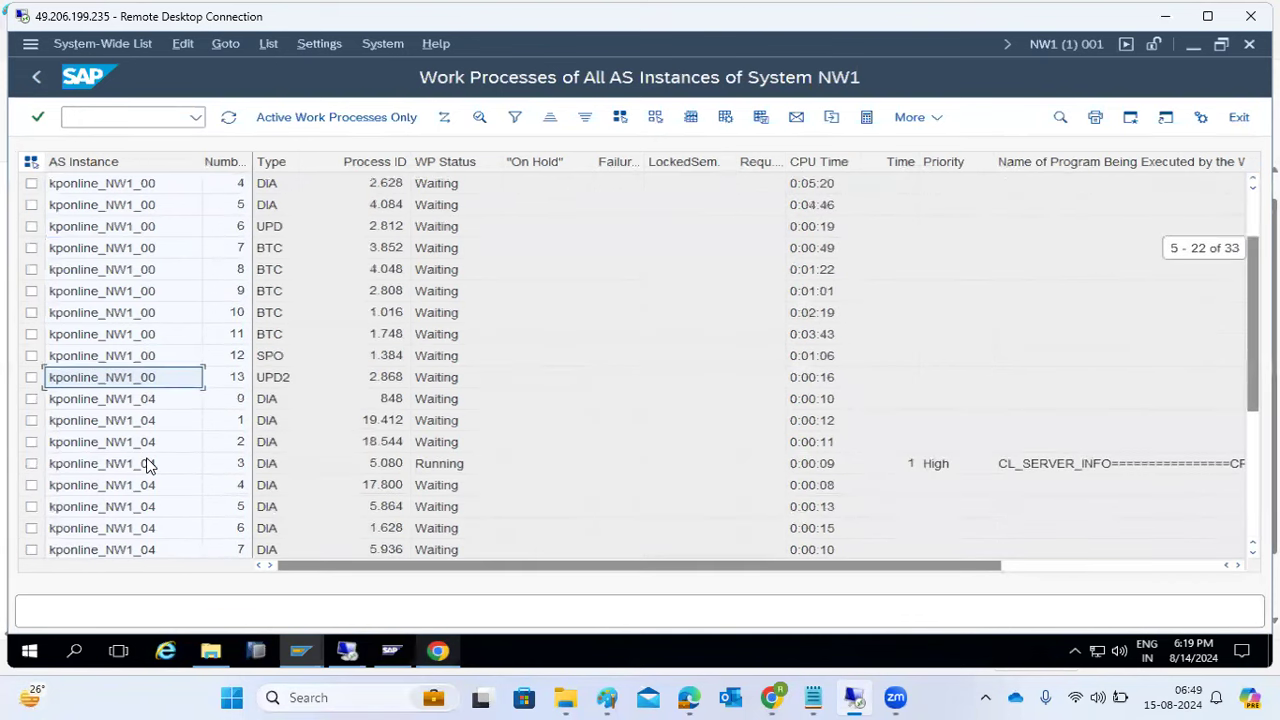
scroll(146, 465, up, 2)
click(920, 205)
click(895, 547)
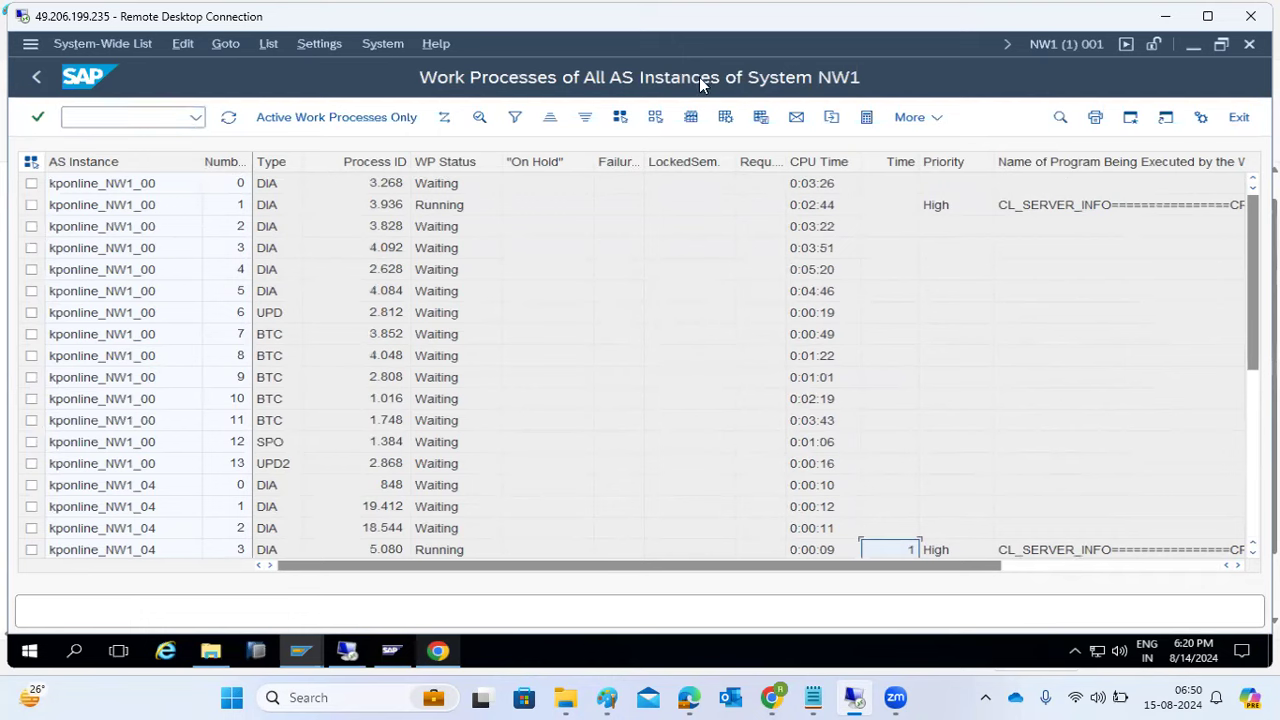
- Go back to Easy Access and rerun the SM50 transaction from the command field
click(36, 77)
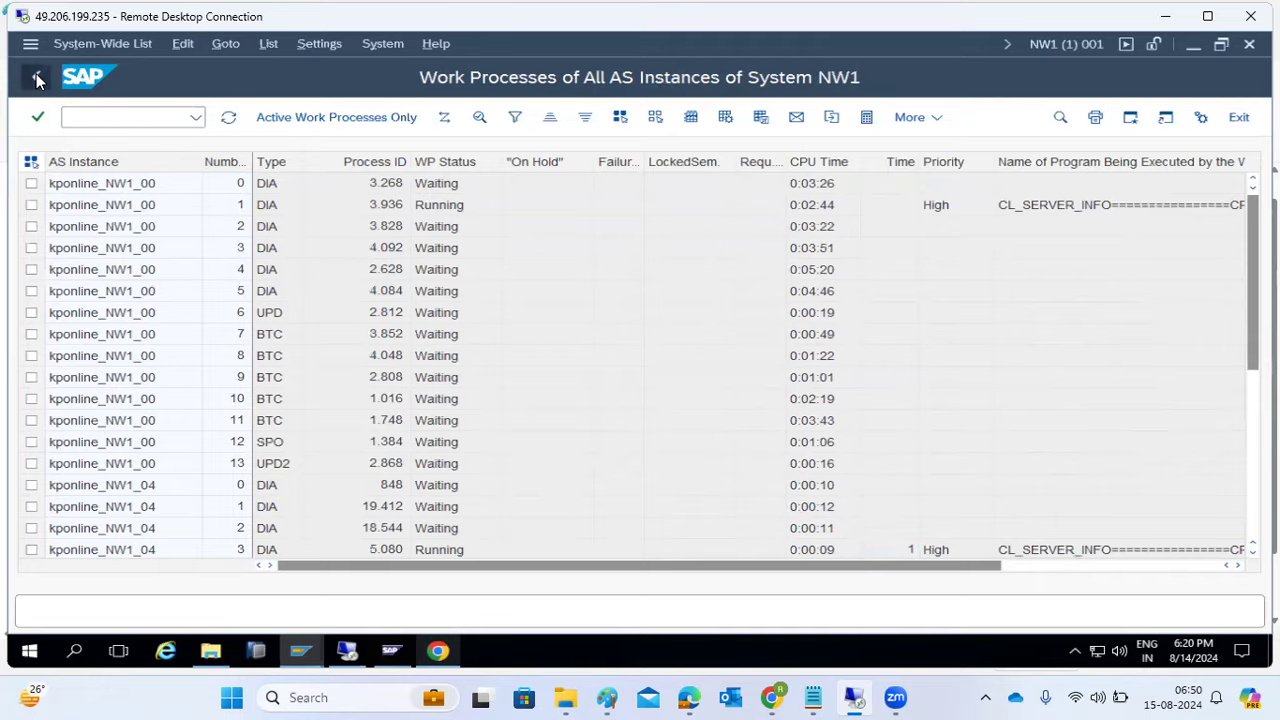
text(sm5)
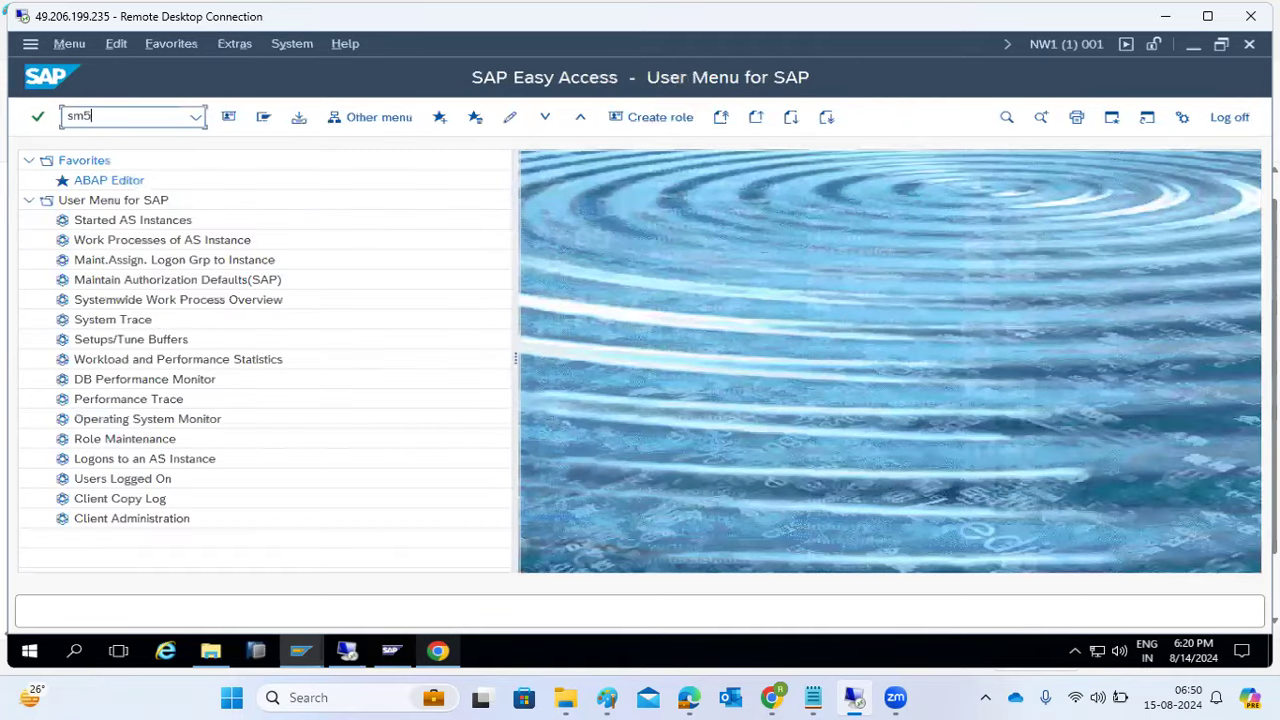
text(0)
key(Return)
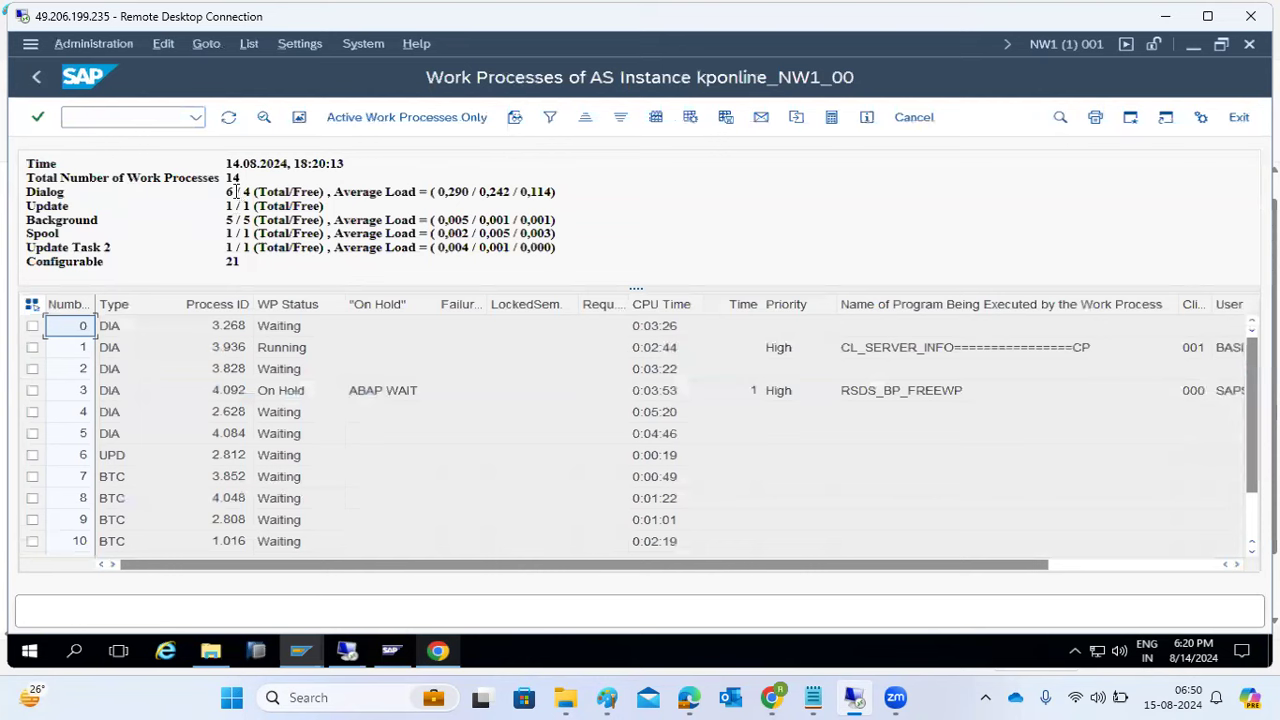
click(112, 117)
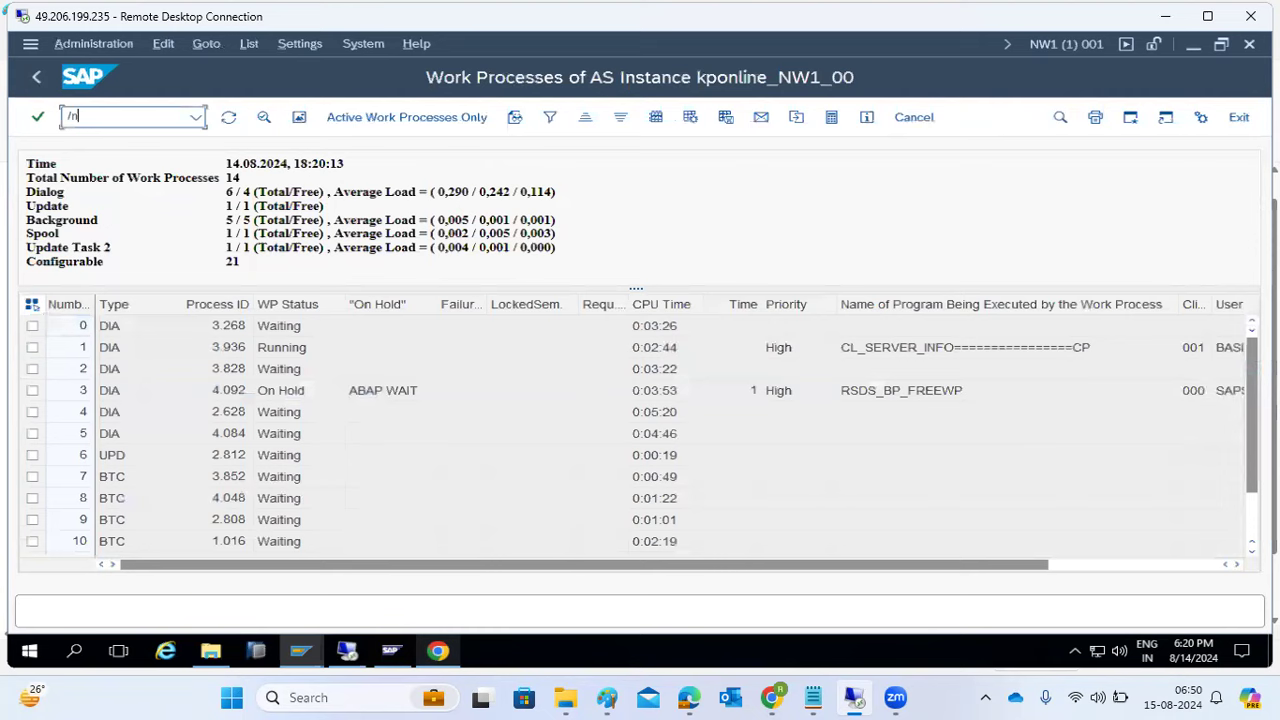
text(/nsm50)
key(Return)
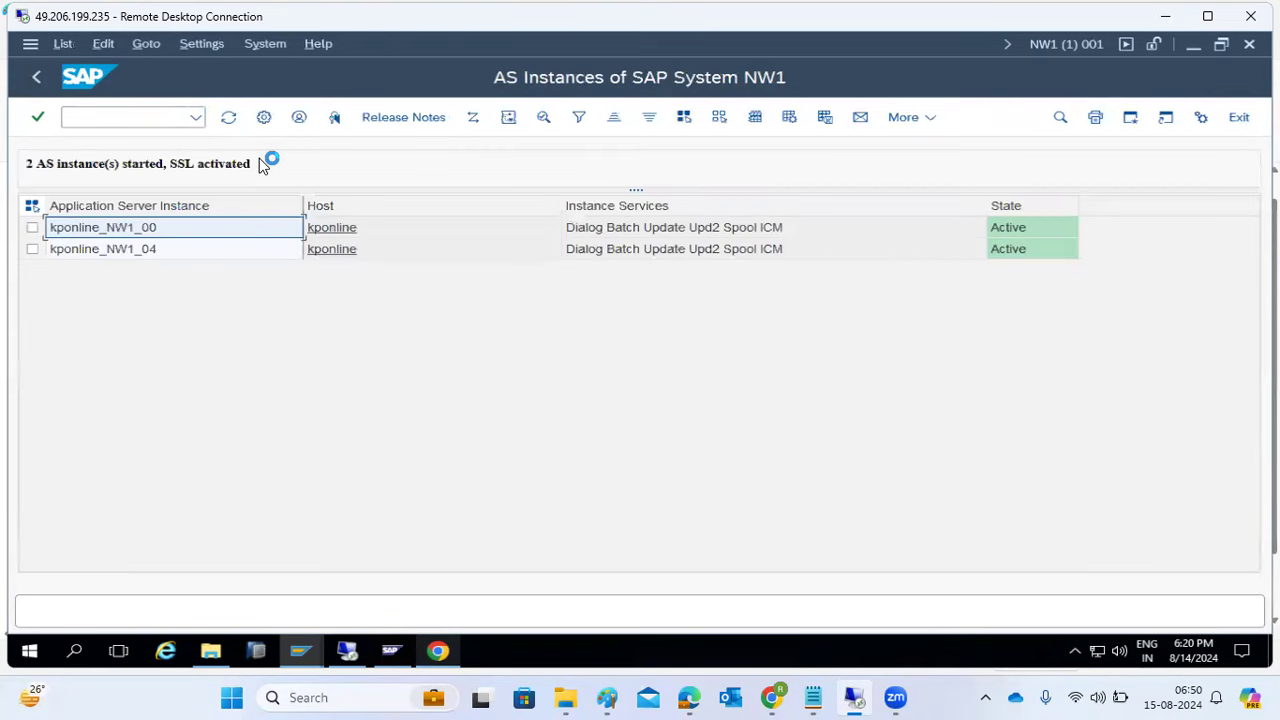
- Review kponline_NW1_04's work processes, then open the system-wide overview with /nSM66
click(108, 250)
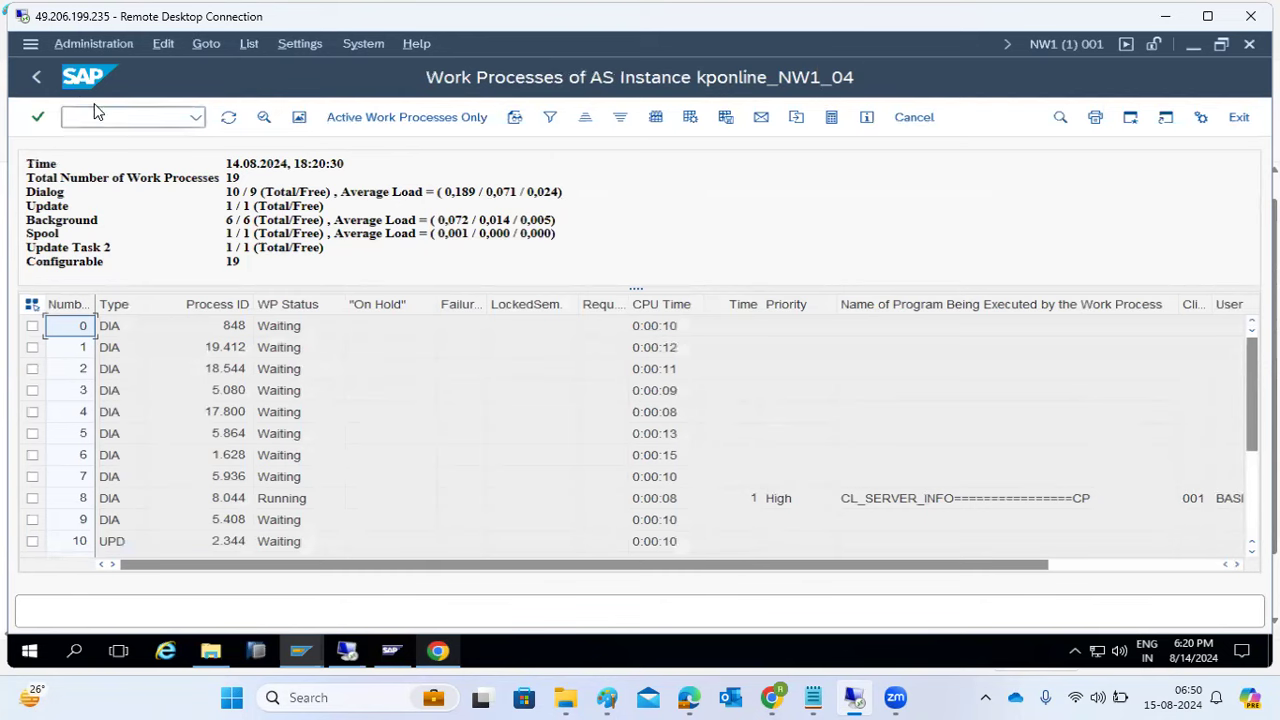
click(45, 73)
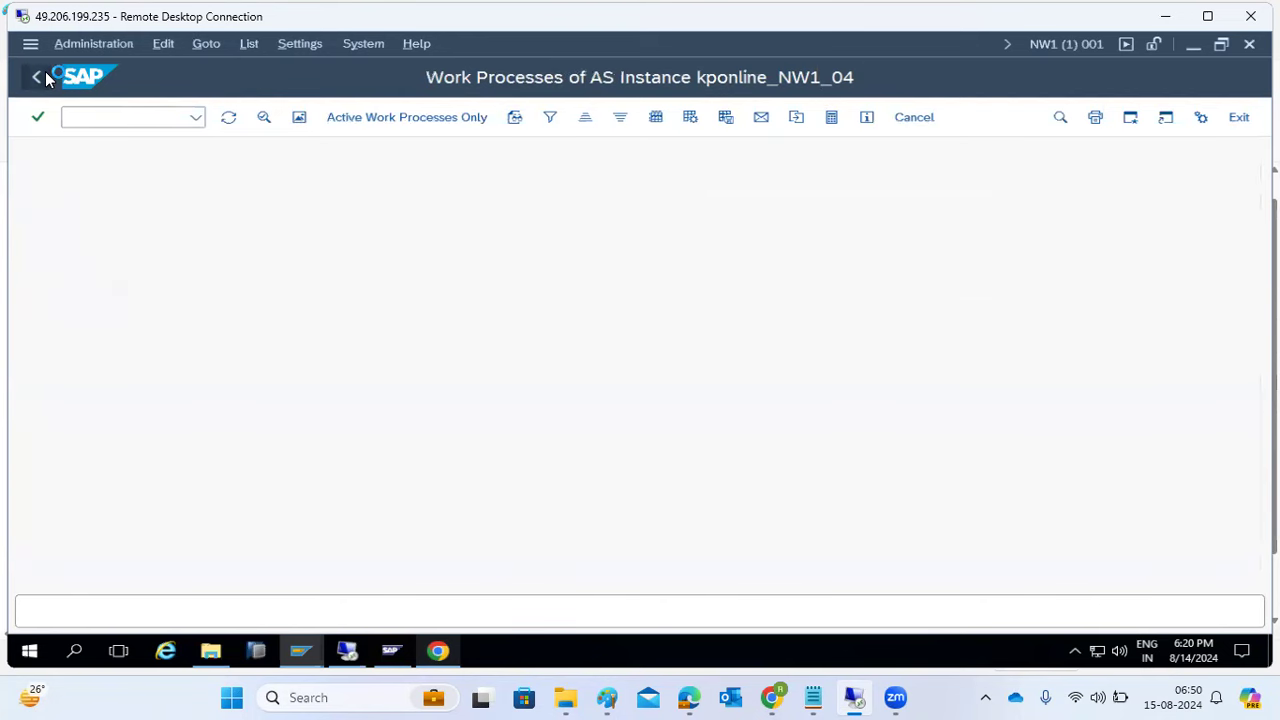
click(86, 119)
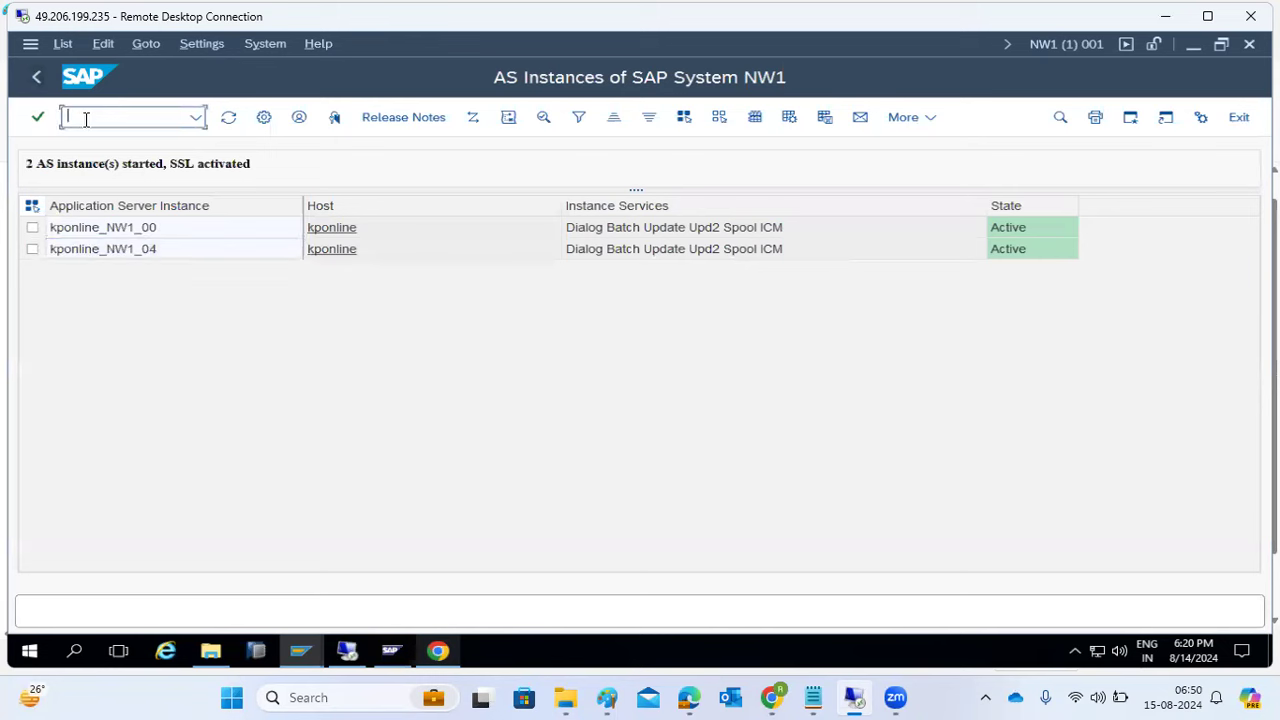
text(/nsm66)
key(Return)
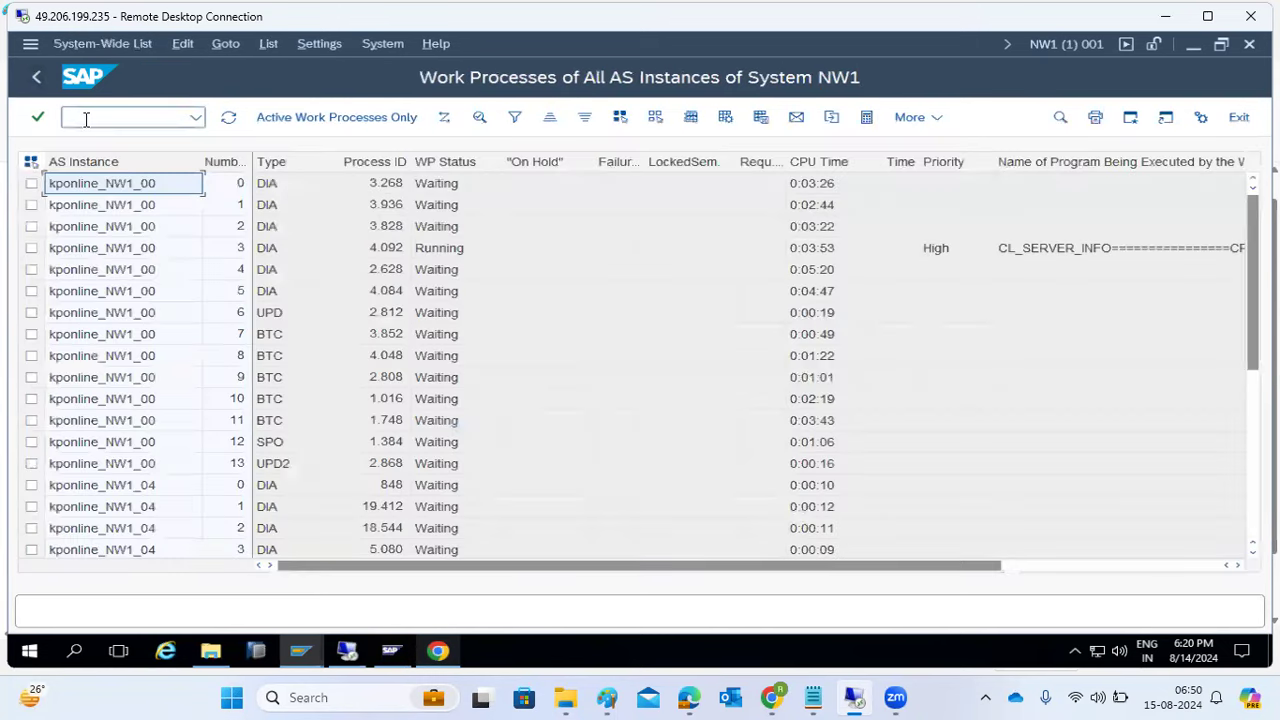
- Select a kponline_NW1_04 process row, then list kponline_NW1_00's 8 user sessions
scroll(108, 302, down, 5)
scroll(120, 308, up, 5)
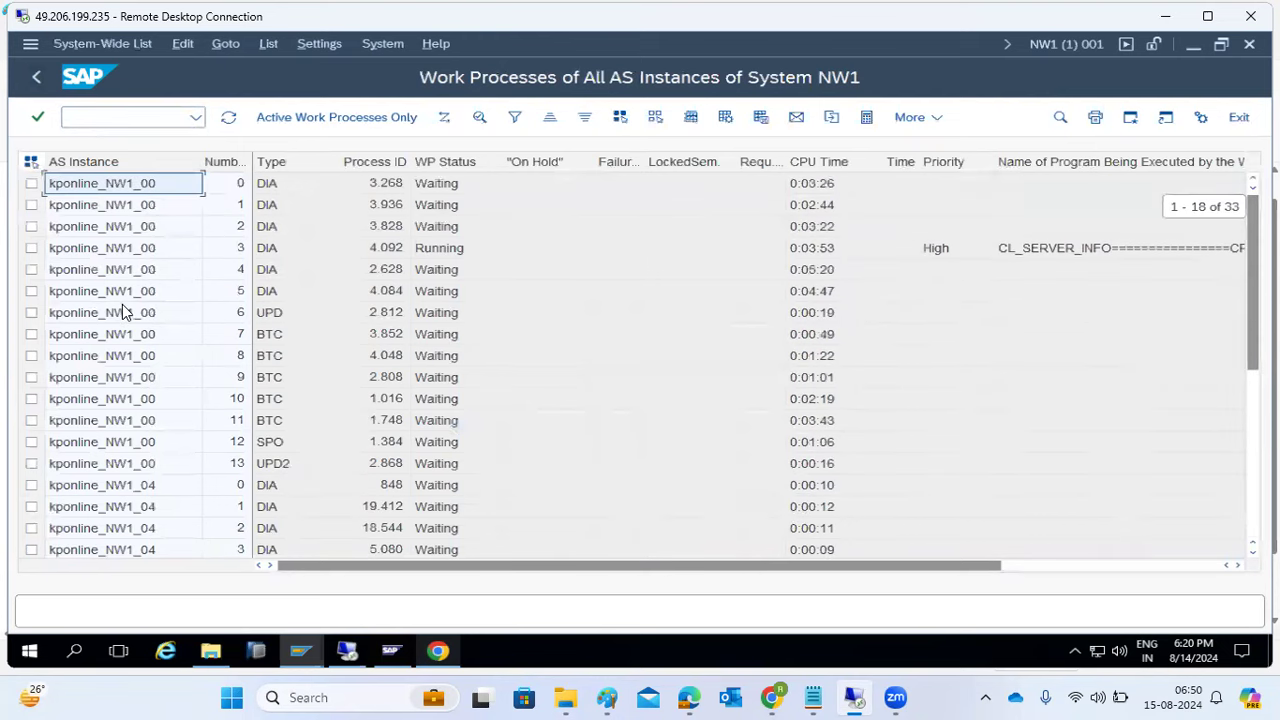
click(138, 489)
click(99, 118)
text(/nsm50)
key(Return)
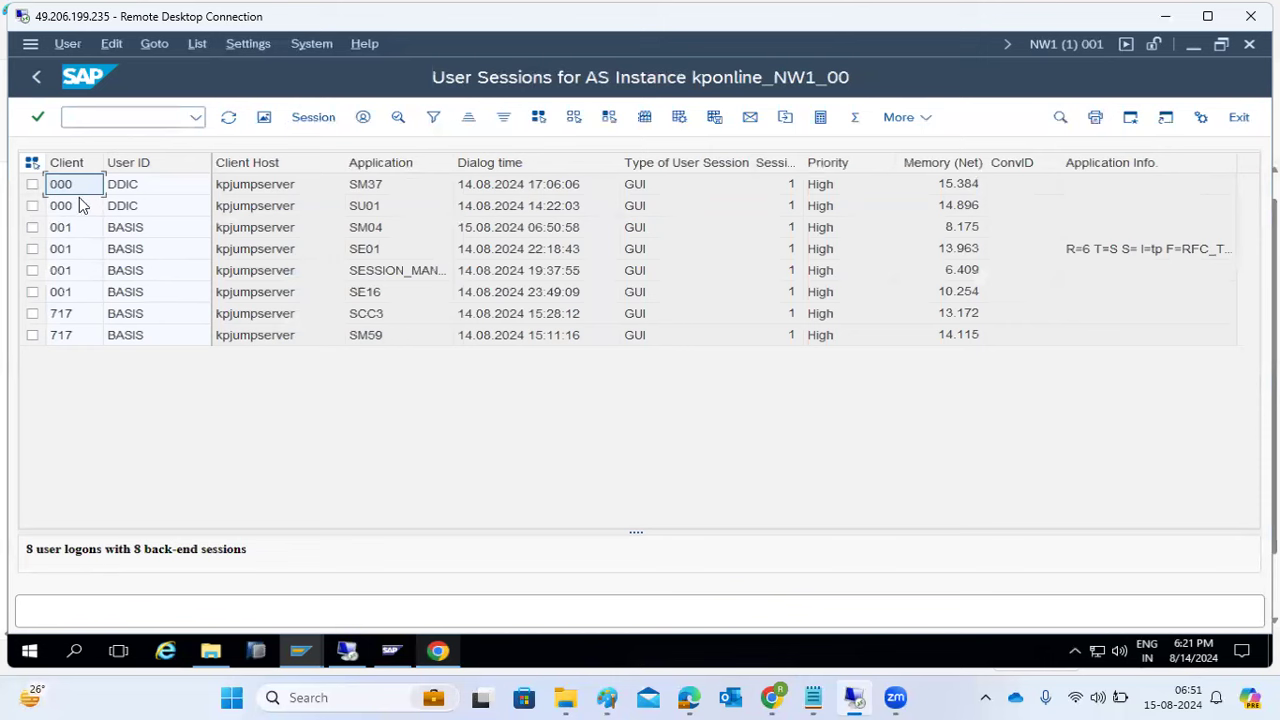
- Check the kponline_NW1_04 session's user and client in the AL08 list, then refresh the list
click(124, 118)
text(/)
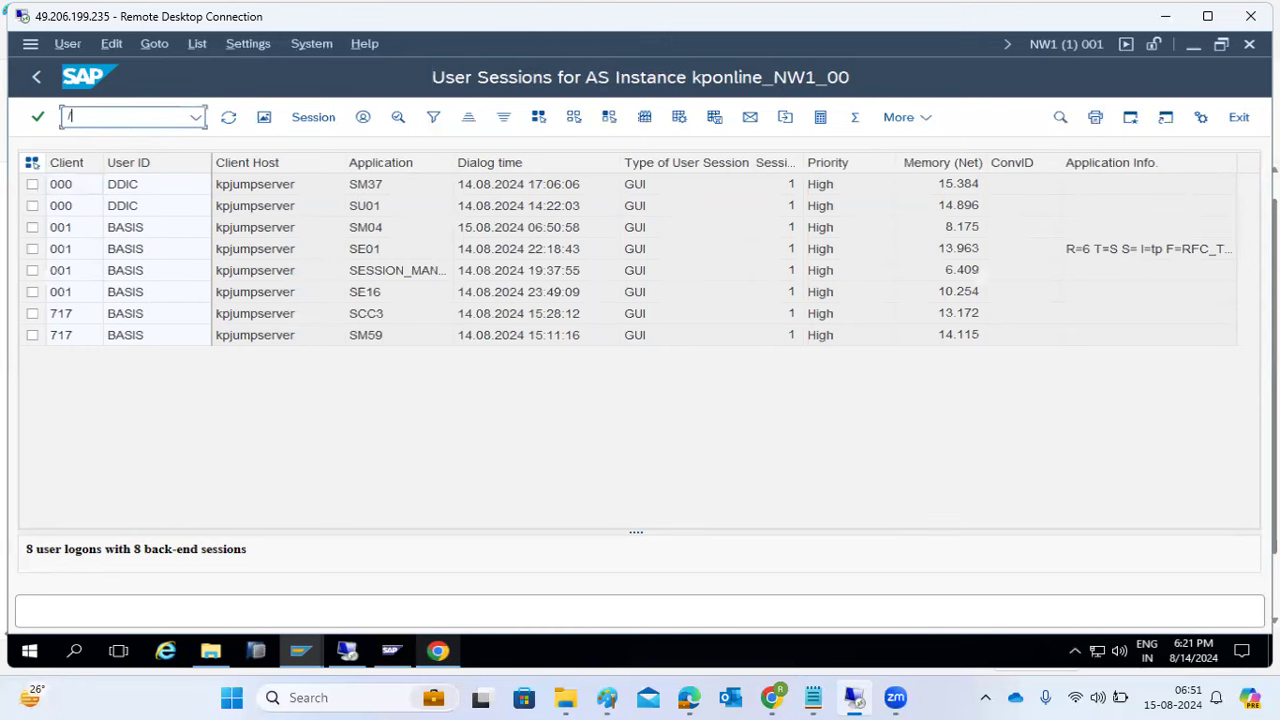
text(nal08)
key(Return)
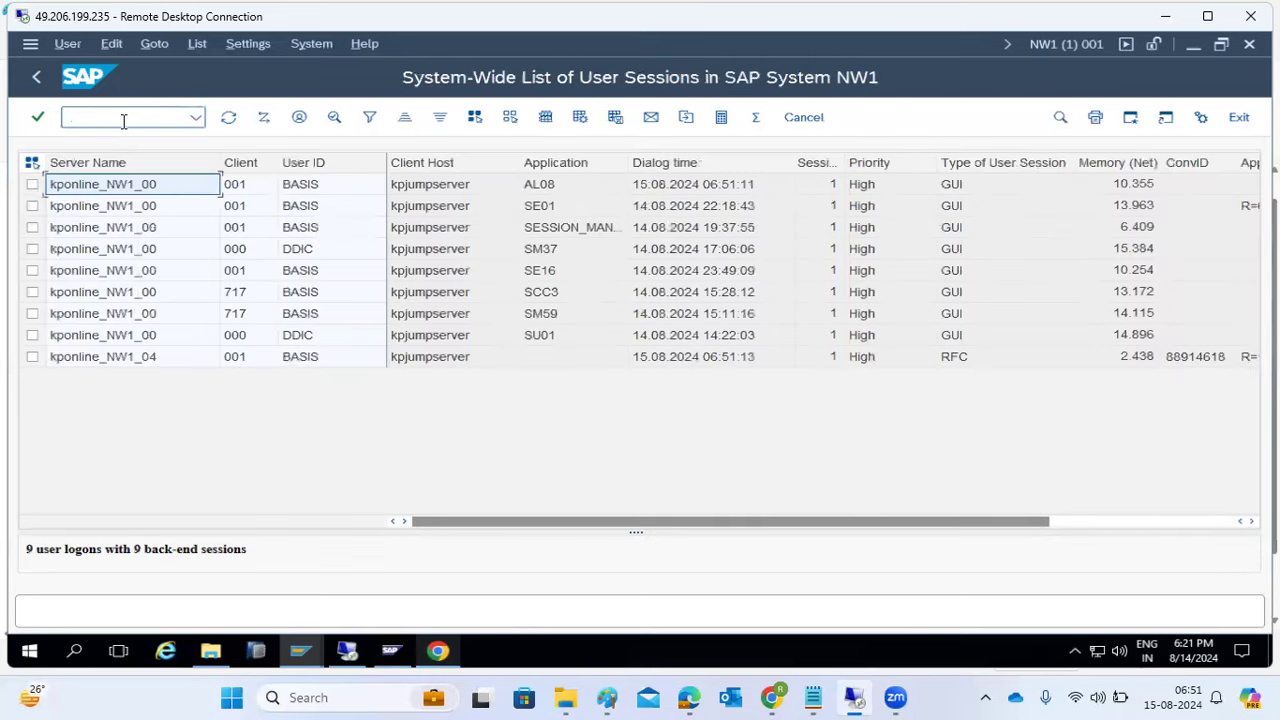
click(148, 356)
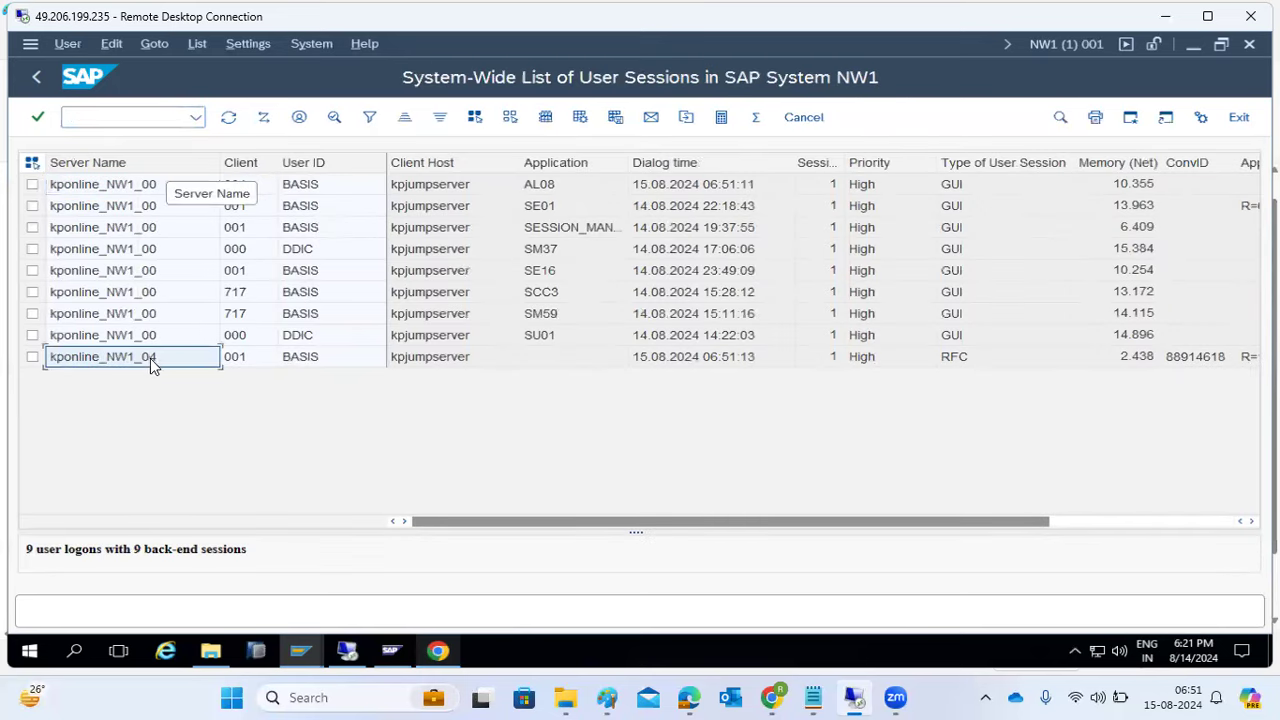
click(315, 358)
click(80, 364)
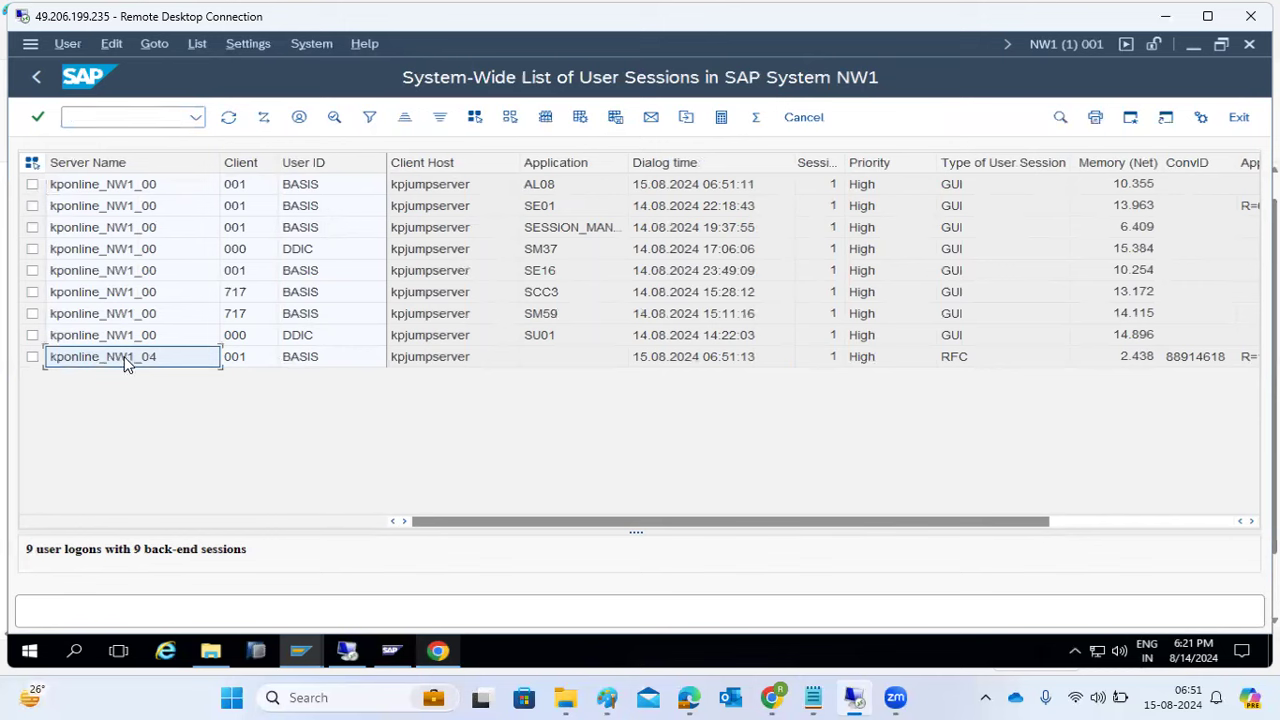
click(226, 358)
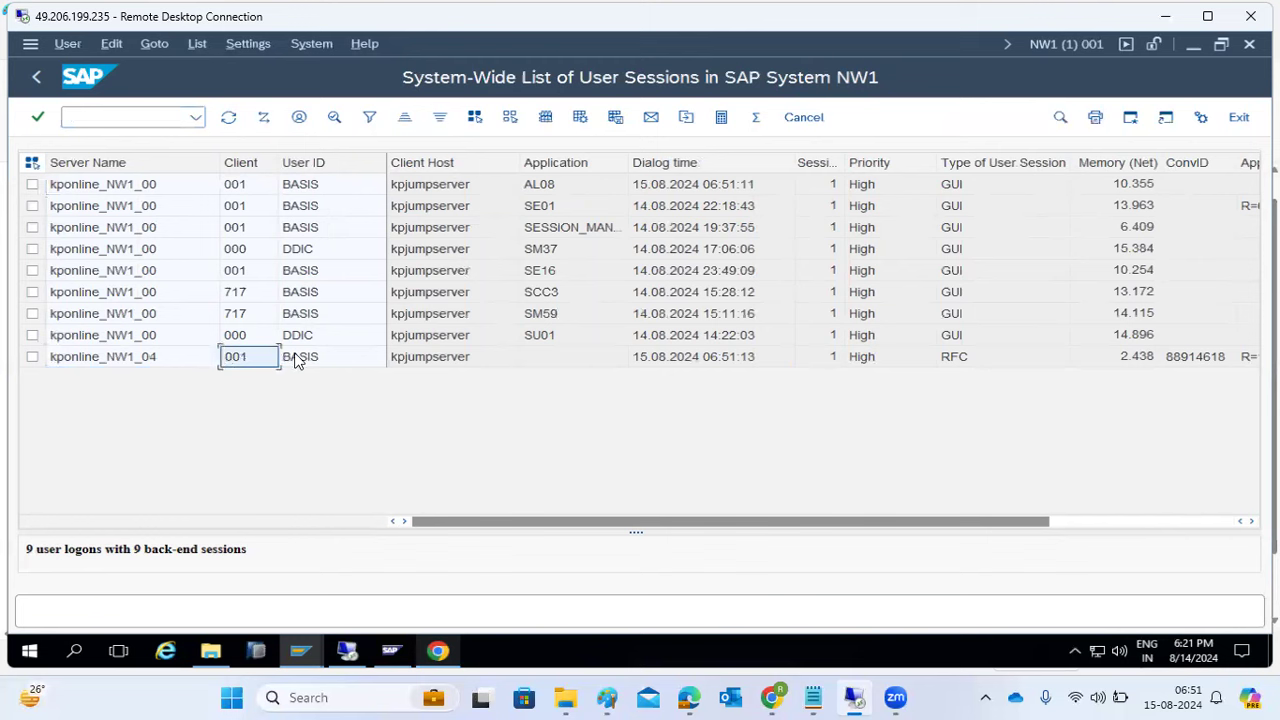
click(227, 118)
- Open logon group maintenance with /nSMLG, showing PUBLIC on kponline_NW1_00 and ungrouped kponline_NW1_04
click(95, 118)
text(/nsmlg)
key(Return)
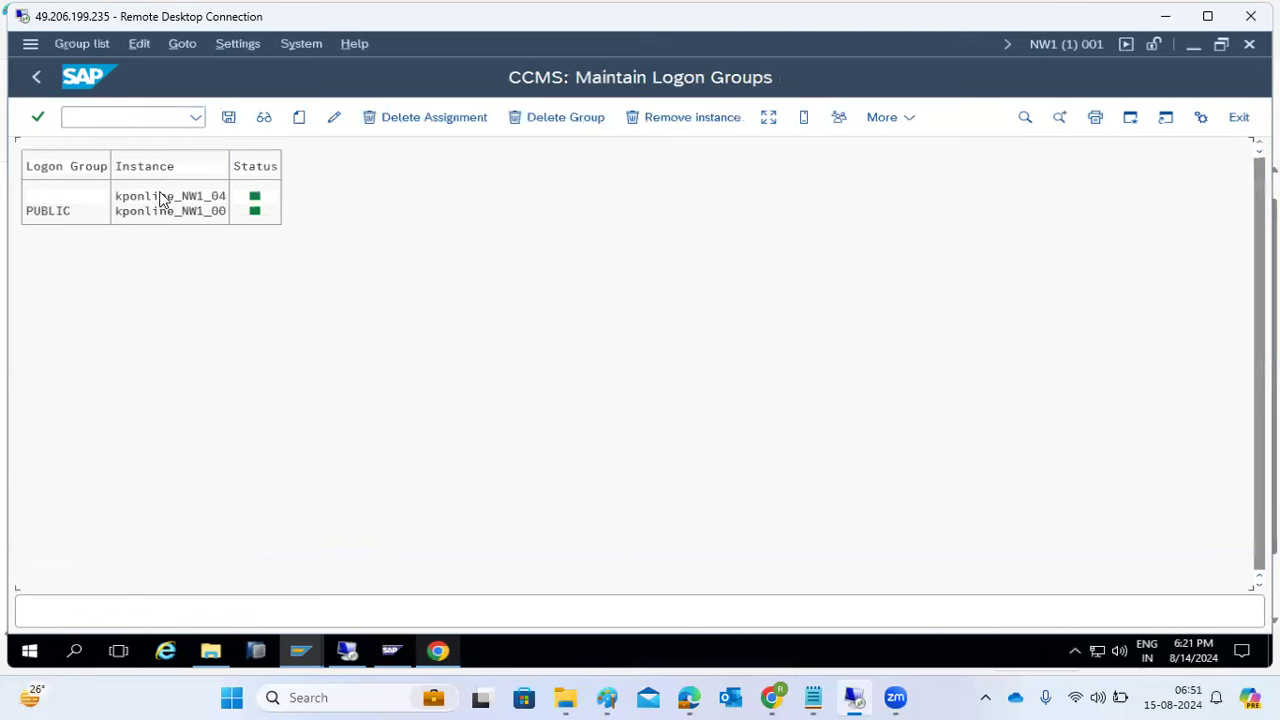
- Assign instance kponline_NW1_04 to the PUBLIC logon group and save
click(298, 118)
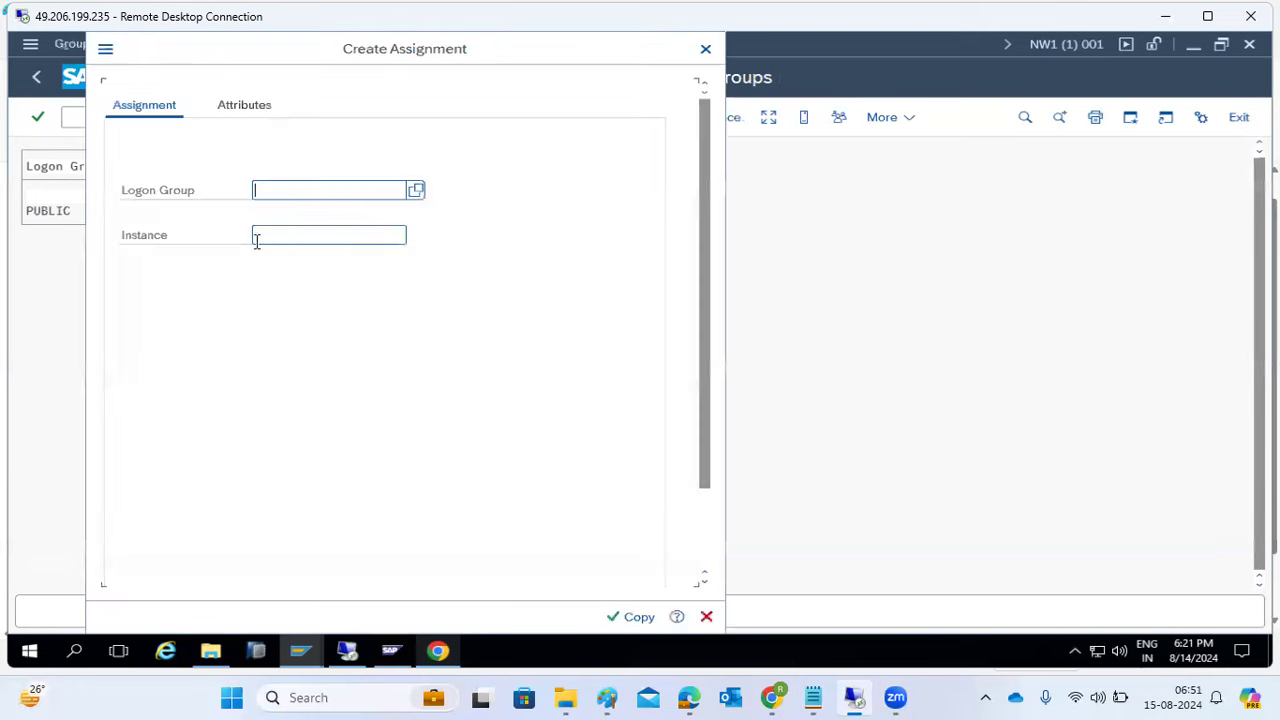
click(266, 191)
click(289, 213)
click(318, 231)
click(415, 237)
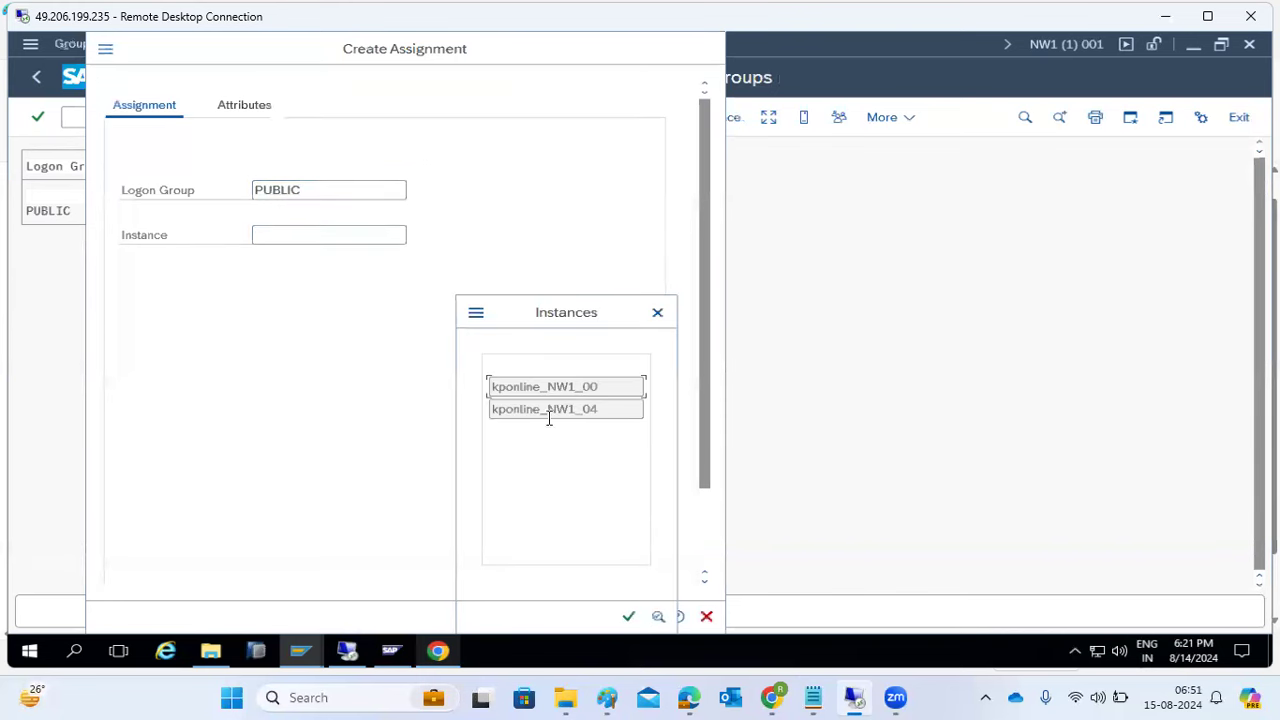
double_click(548, 411)
click(634, 618)
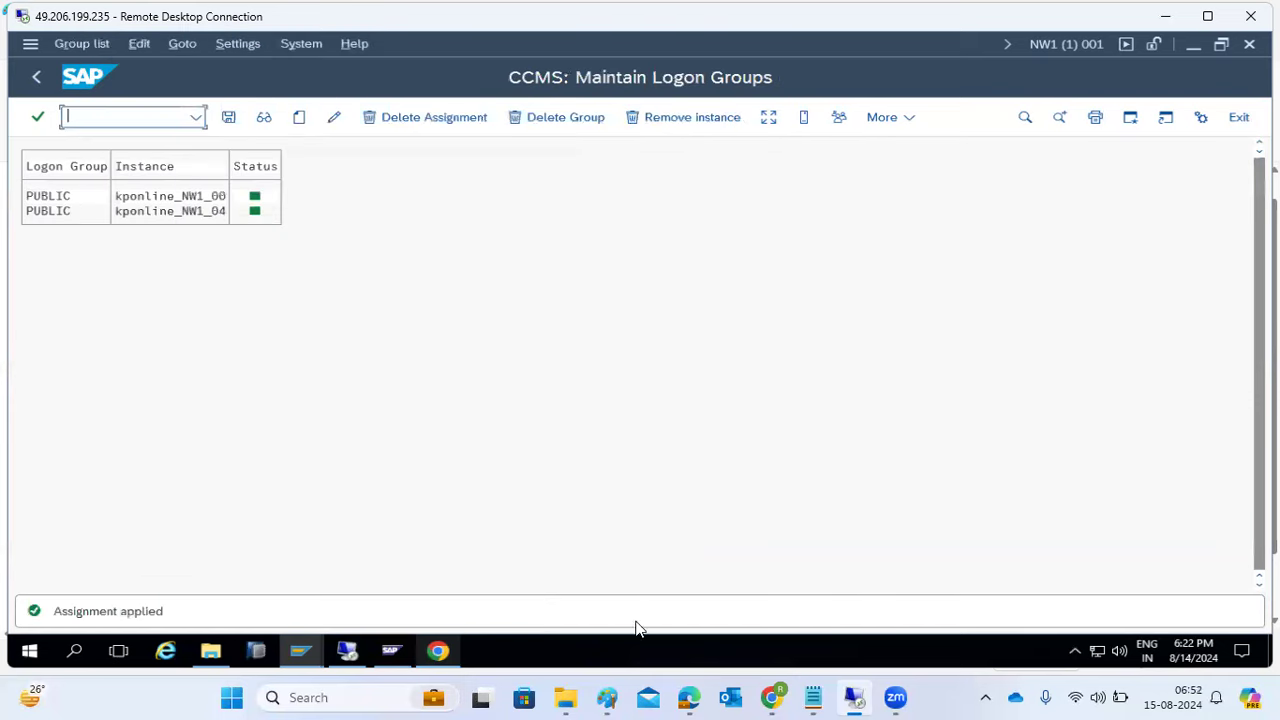
click(229, 120)
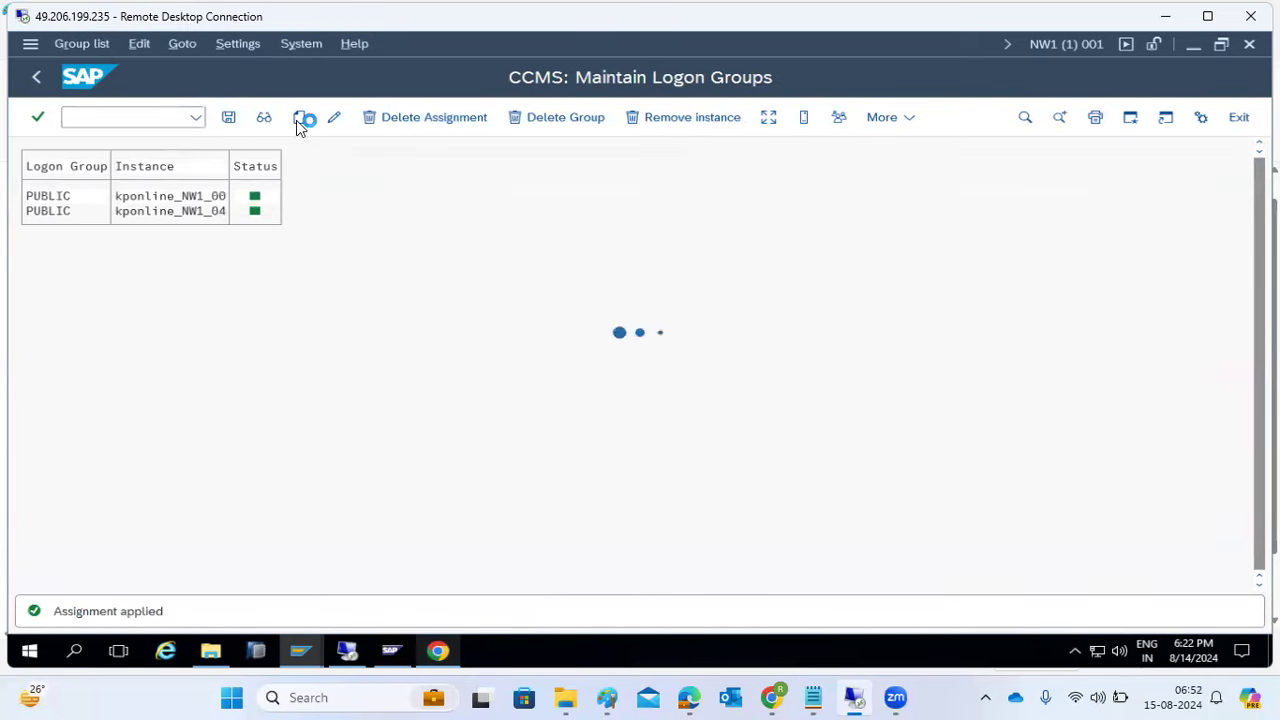
- Assign instance kponline_NW1_04 to a new USA logon group and save
click(297, 120)
click(366, 194)
text(USA)
click(374, 236)
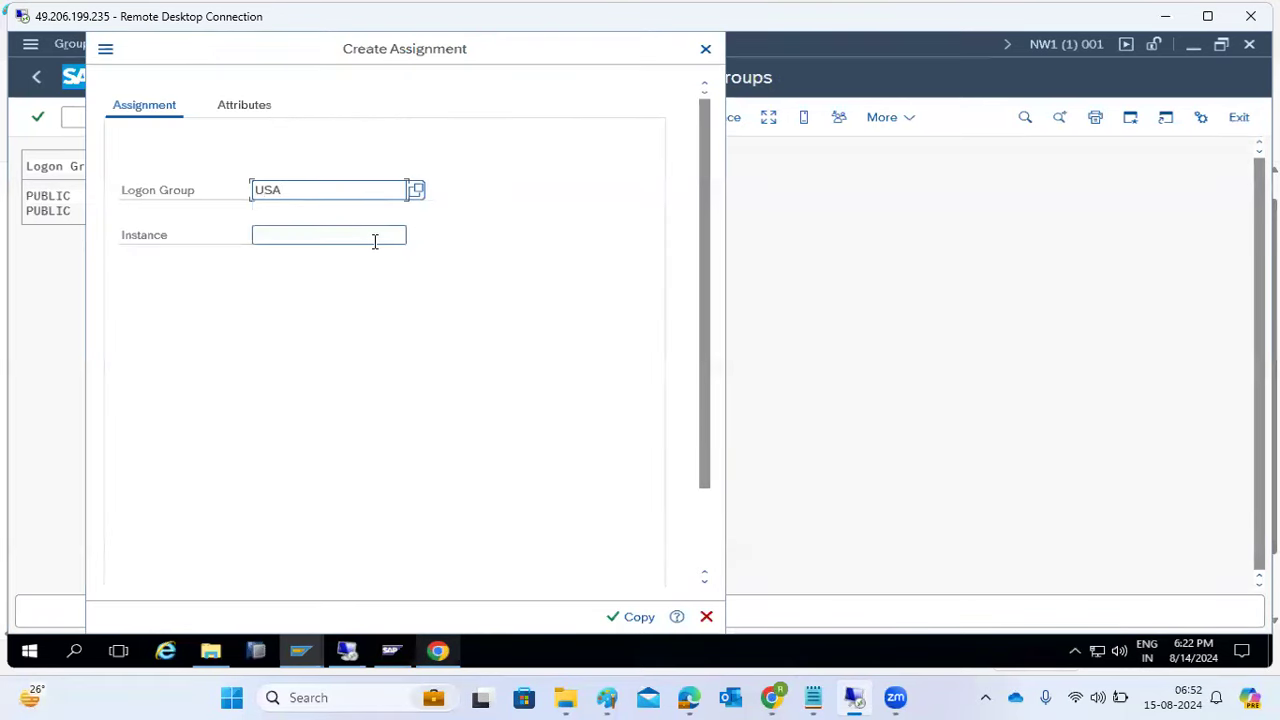
click(415, 236)
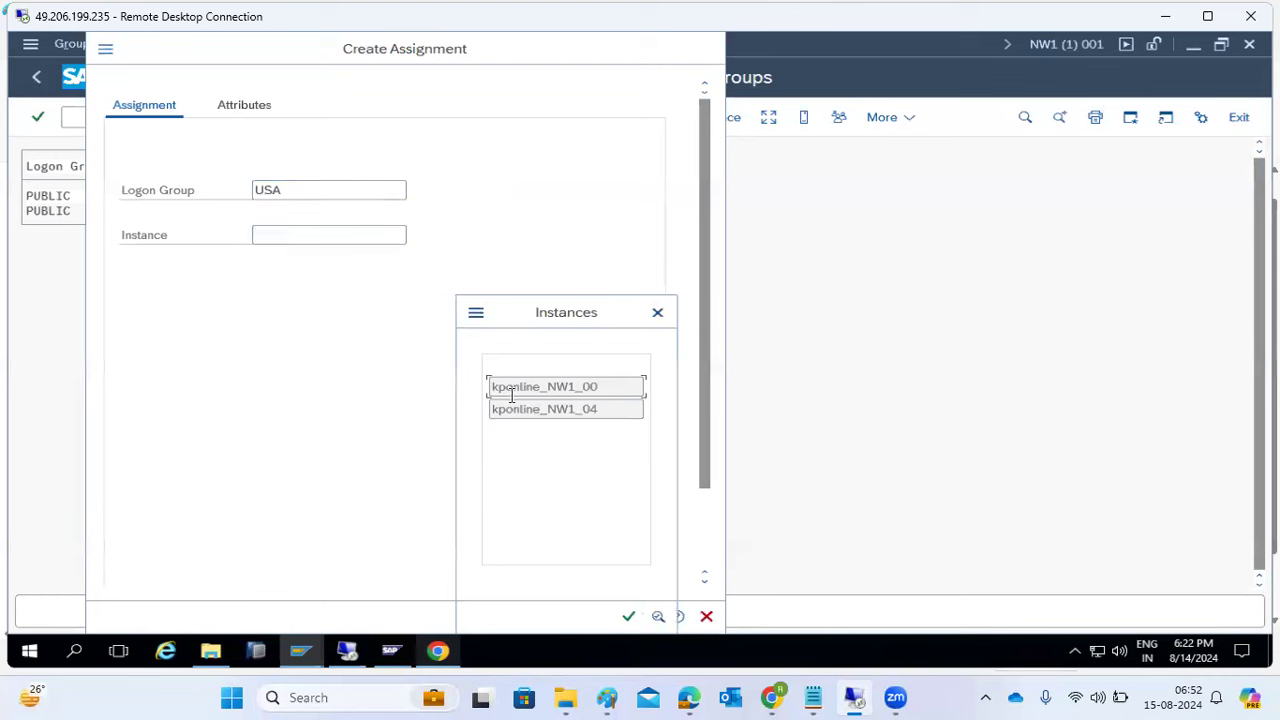
double_click(553, 411)
click(628, 619)
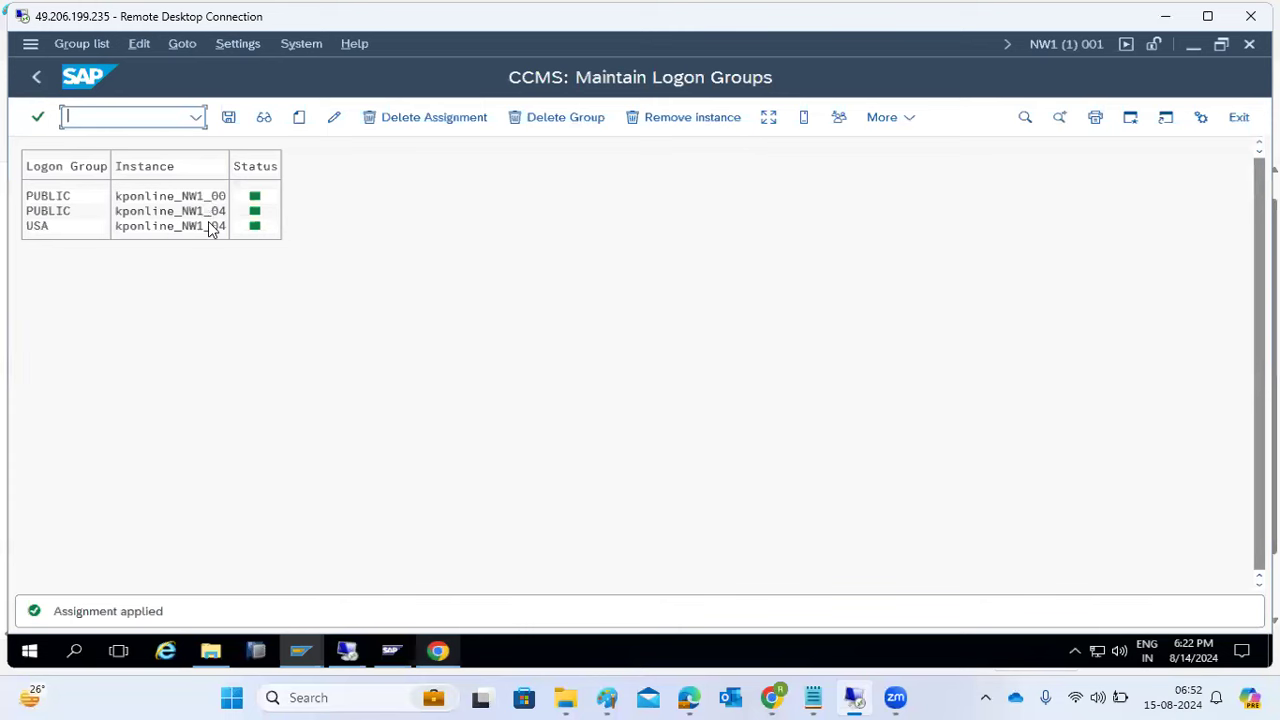
click(228, 118)
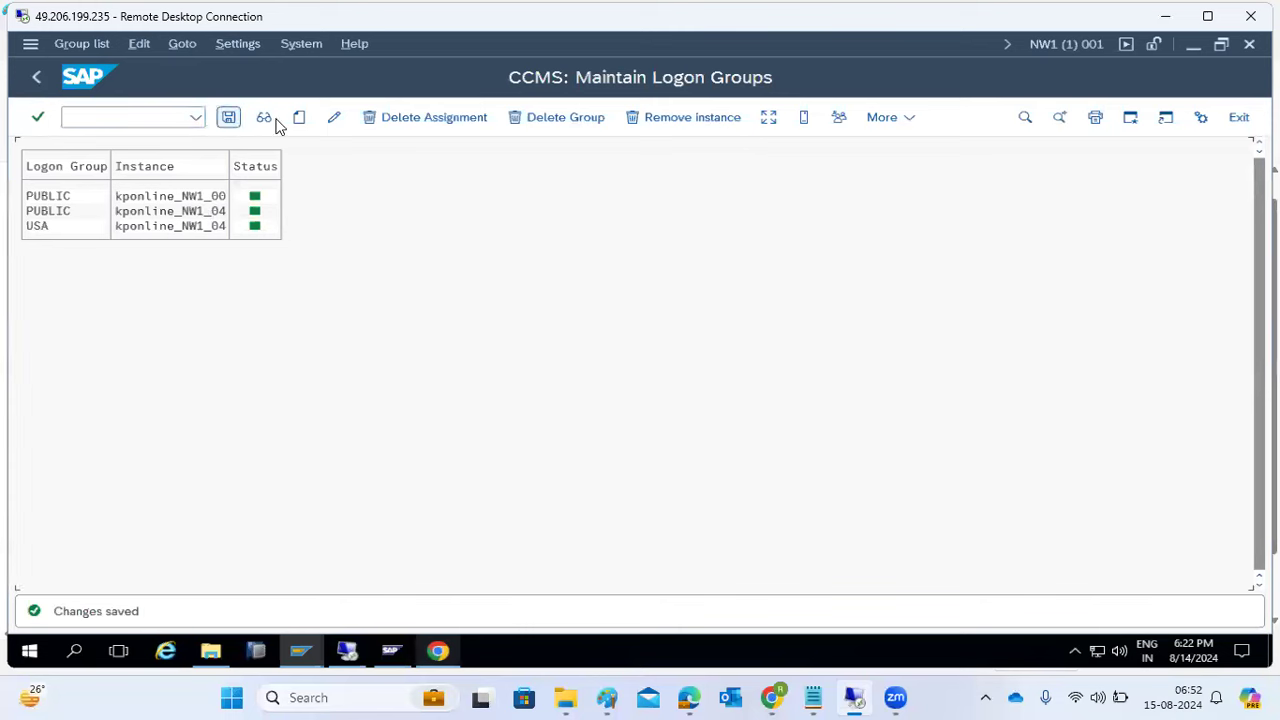
- Review load distribution for kponline_NW1_04 (PUBLIC, SPACE, USA), then return to the Easy Access menu
click(767, 120)
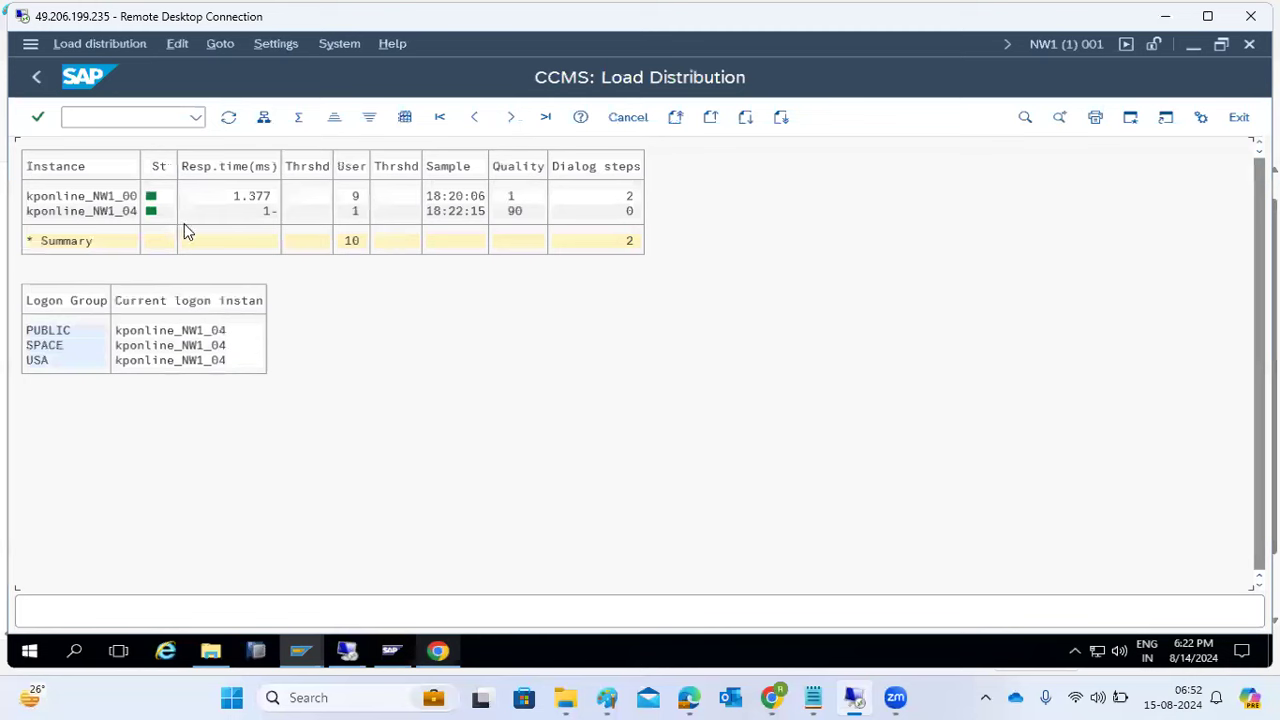
click(106, 214)
click(38, 77)
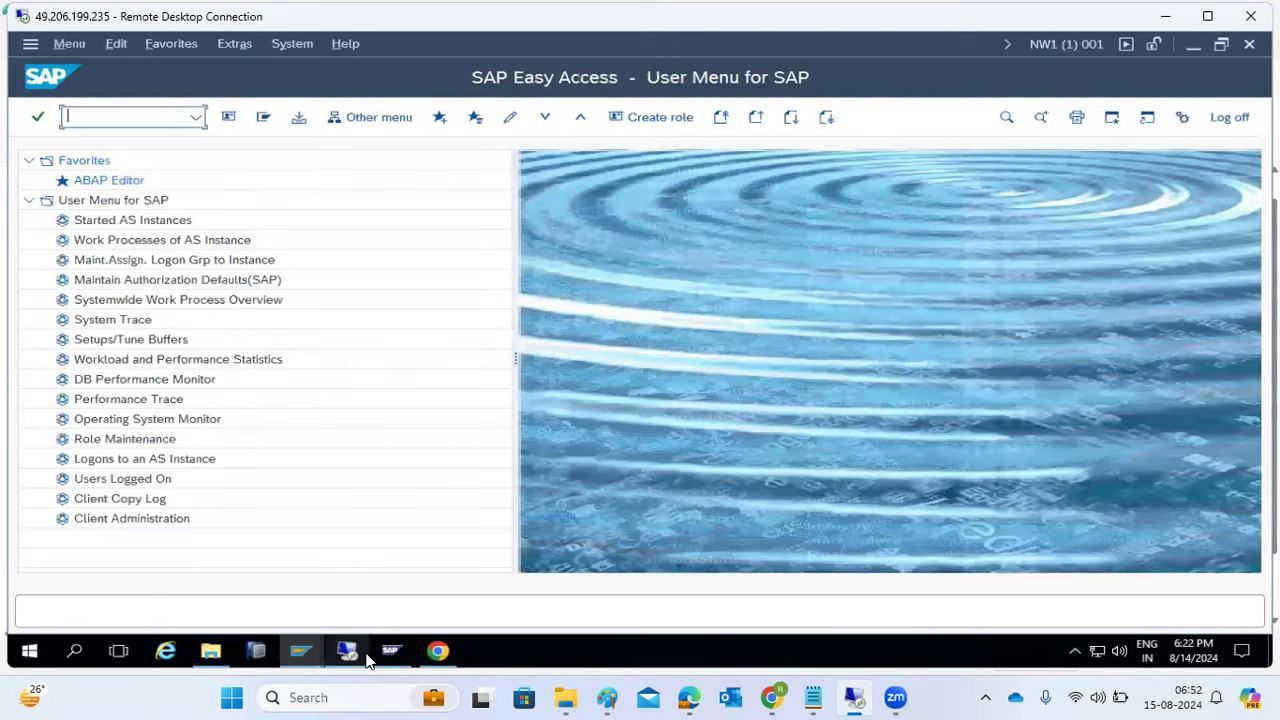
- Attempt a logon as sap* in client 001 through the SAP NW1 GROUPS connection
mouse_move(308, 655)
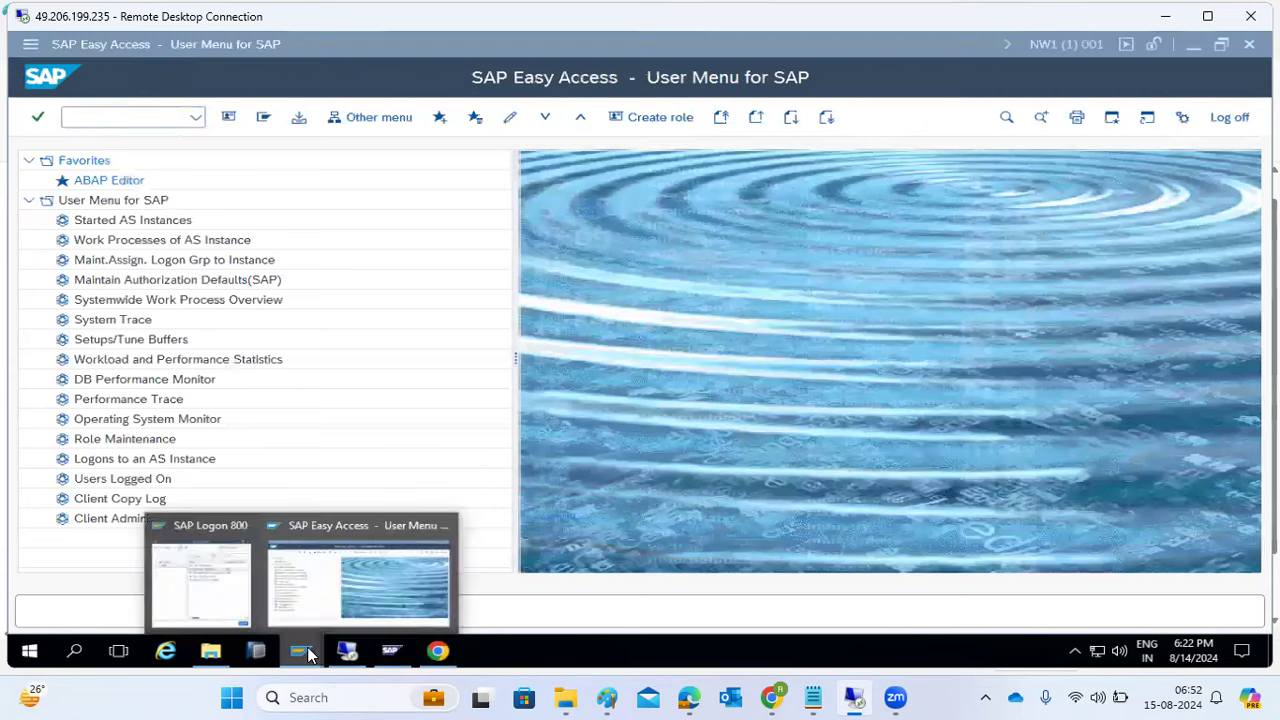
click(195, 585)
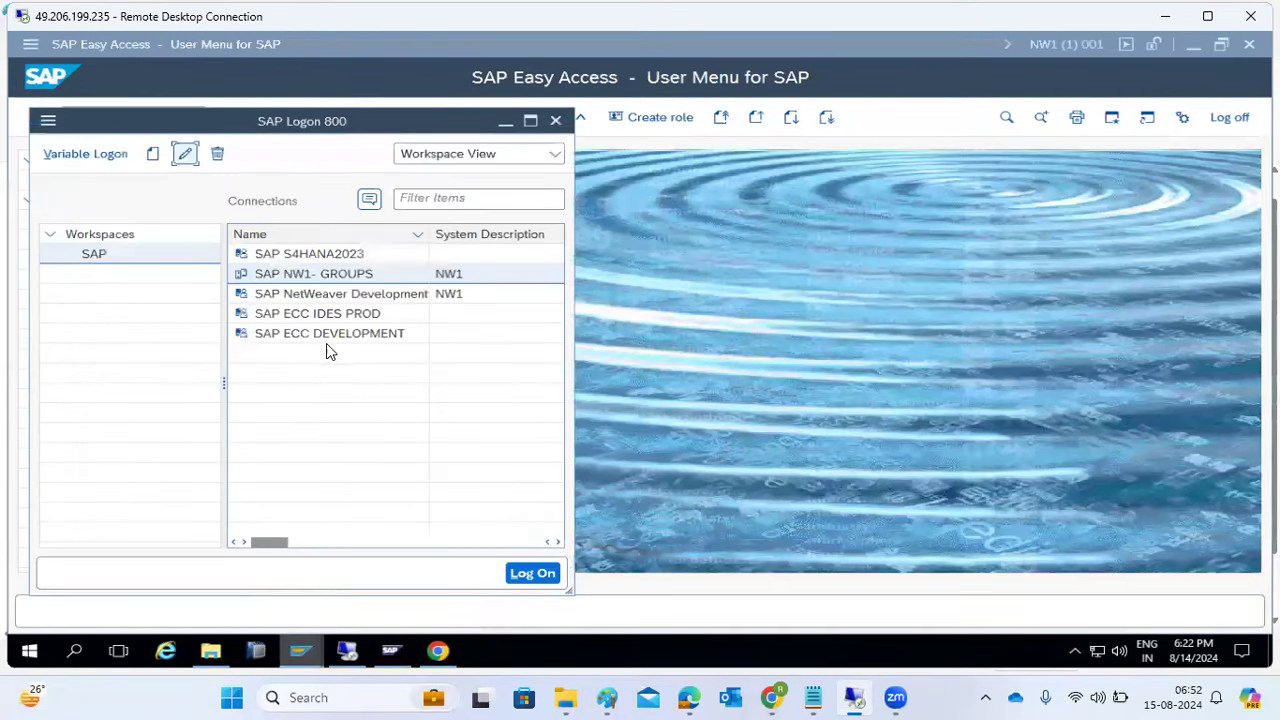
double_click(296, 274)
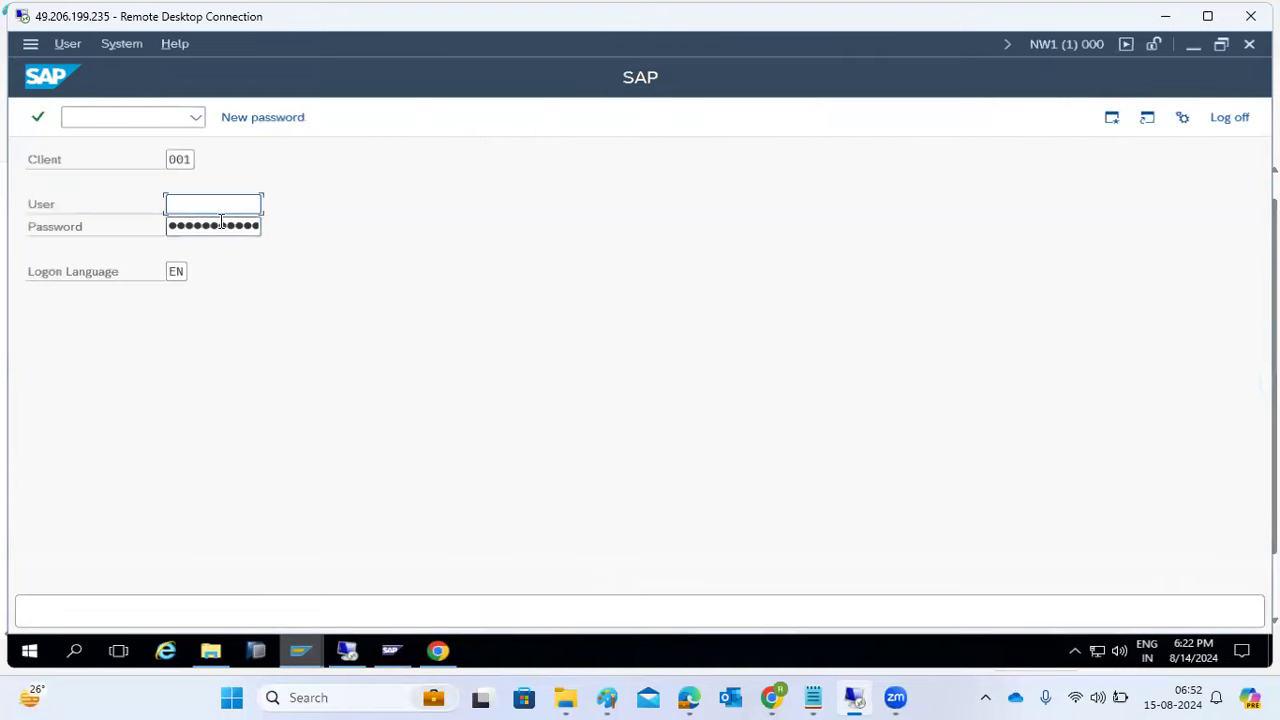
text(sap*)
key(Tab)
key(Return)
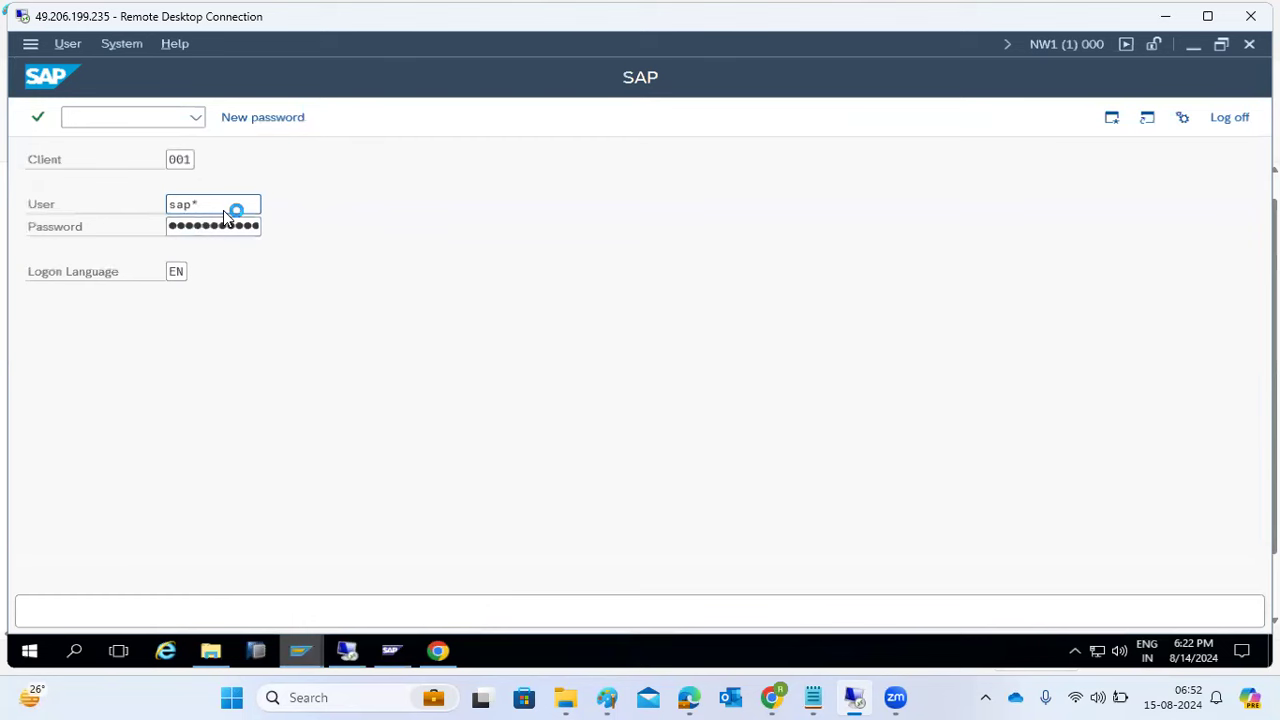
- Open a fresh NW1 GROUPS logon screen and enter user DDIC with its password
mouse_move(300, 651)
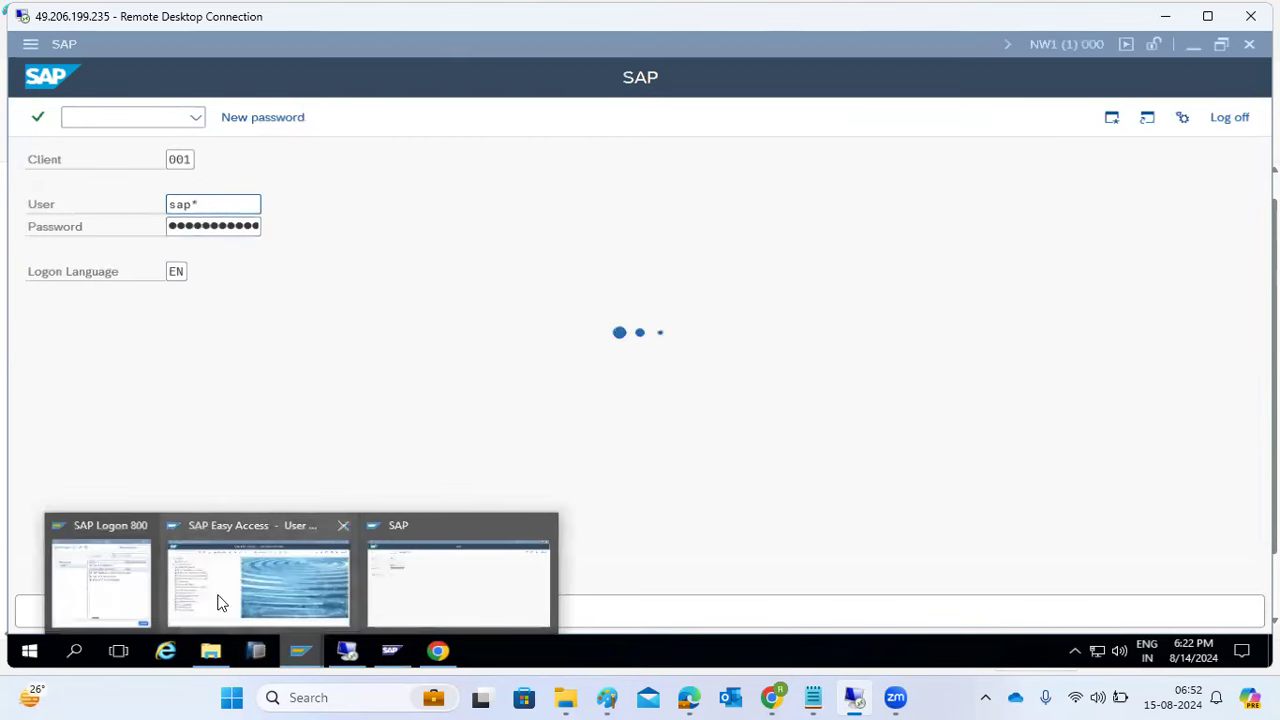
click(134, 557)
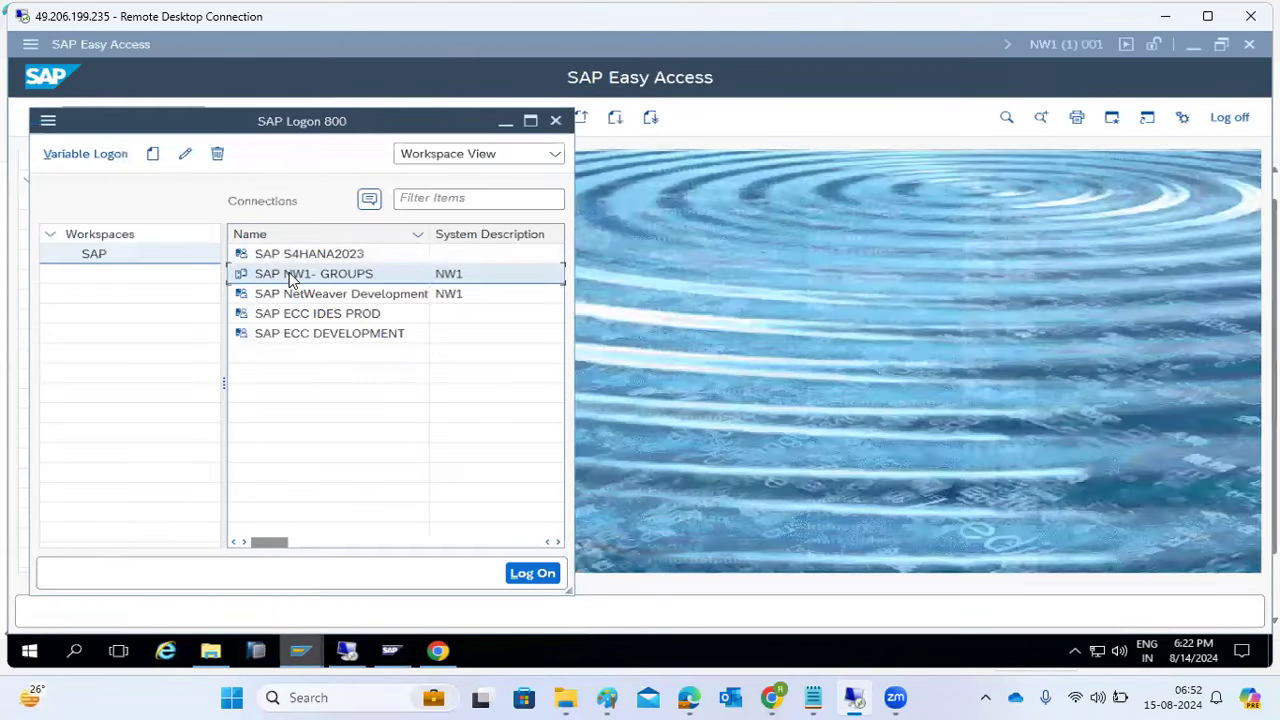
double_click(289, 276)
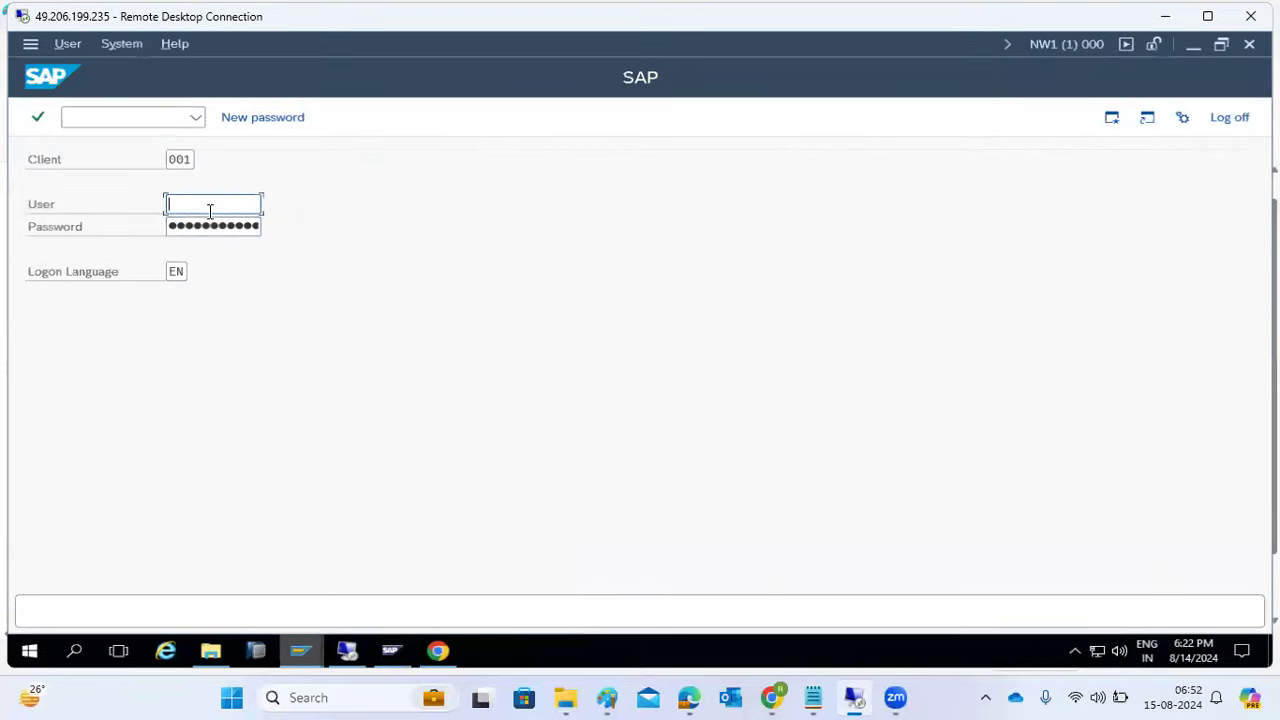
text(ddic)
key(Tab)
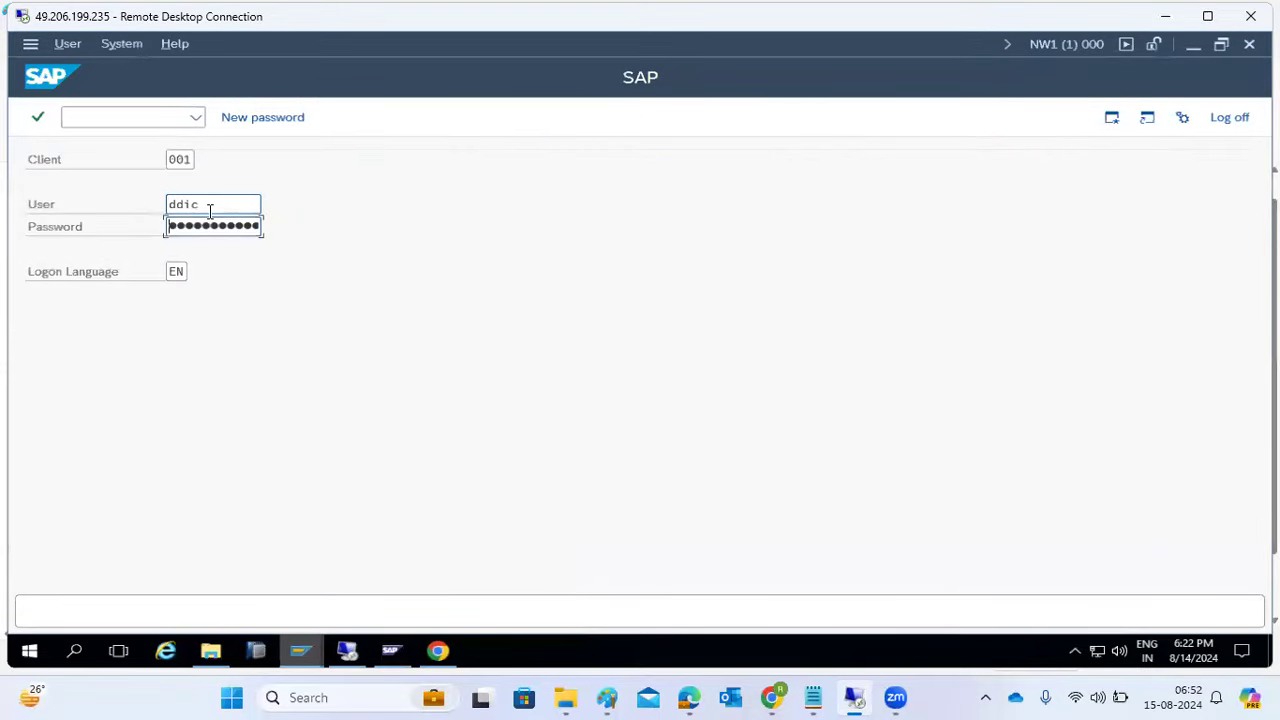
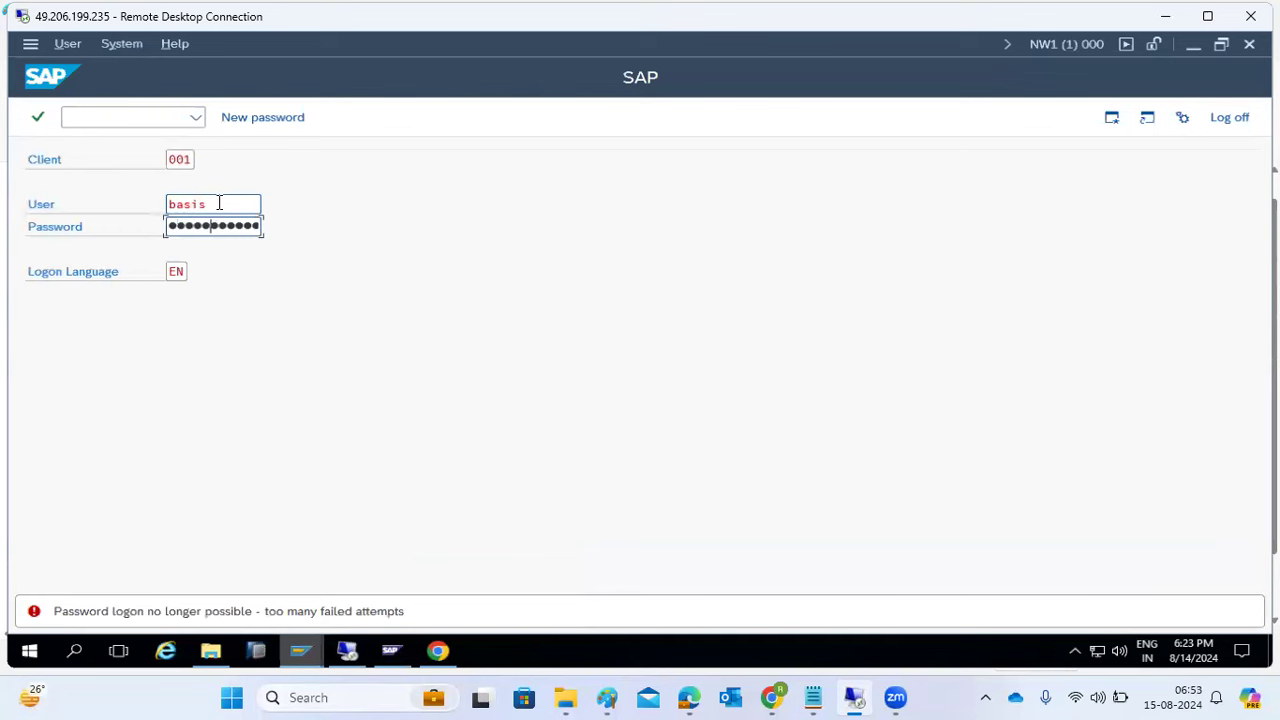
- Complete the DDIC logon, then log a second NW1 GROUPS session on as basis1
key(Return)
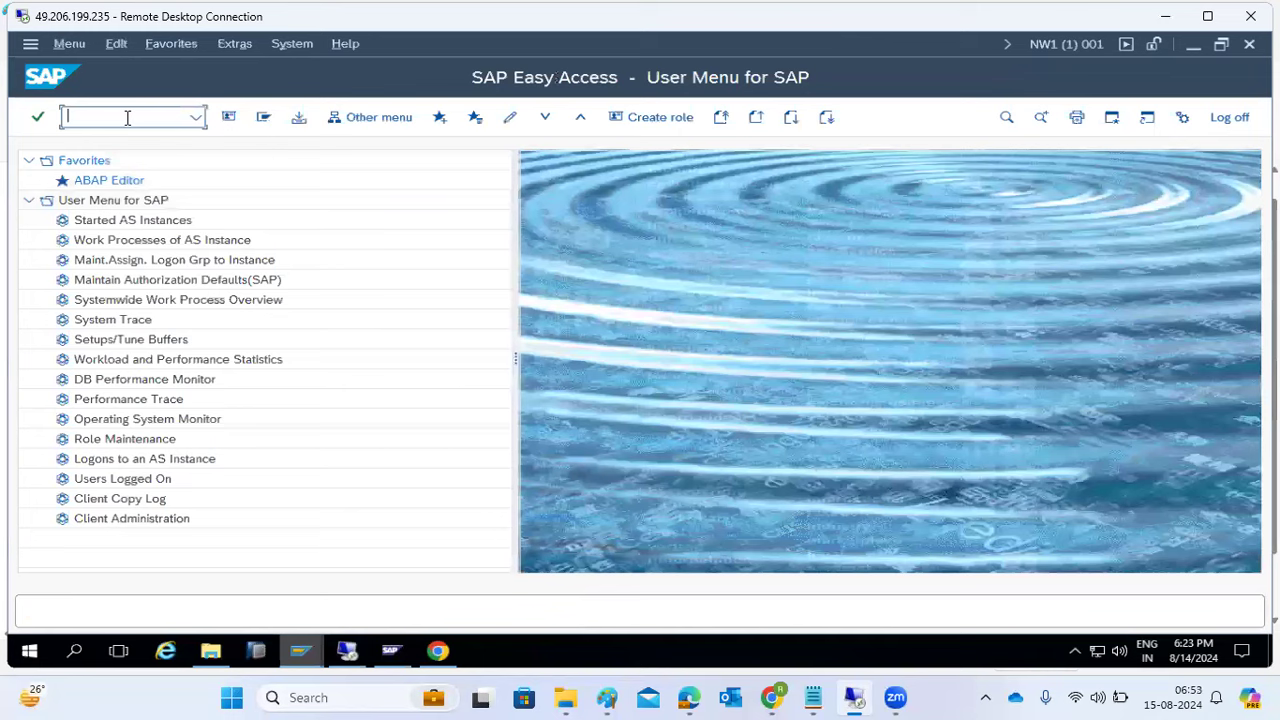
mouse_move(300, 660)
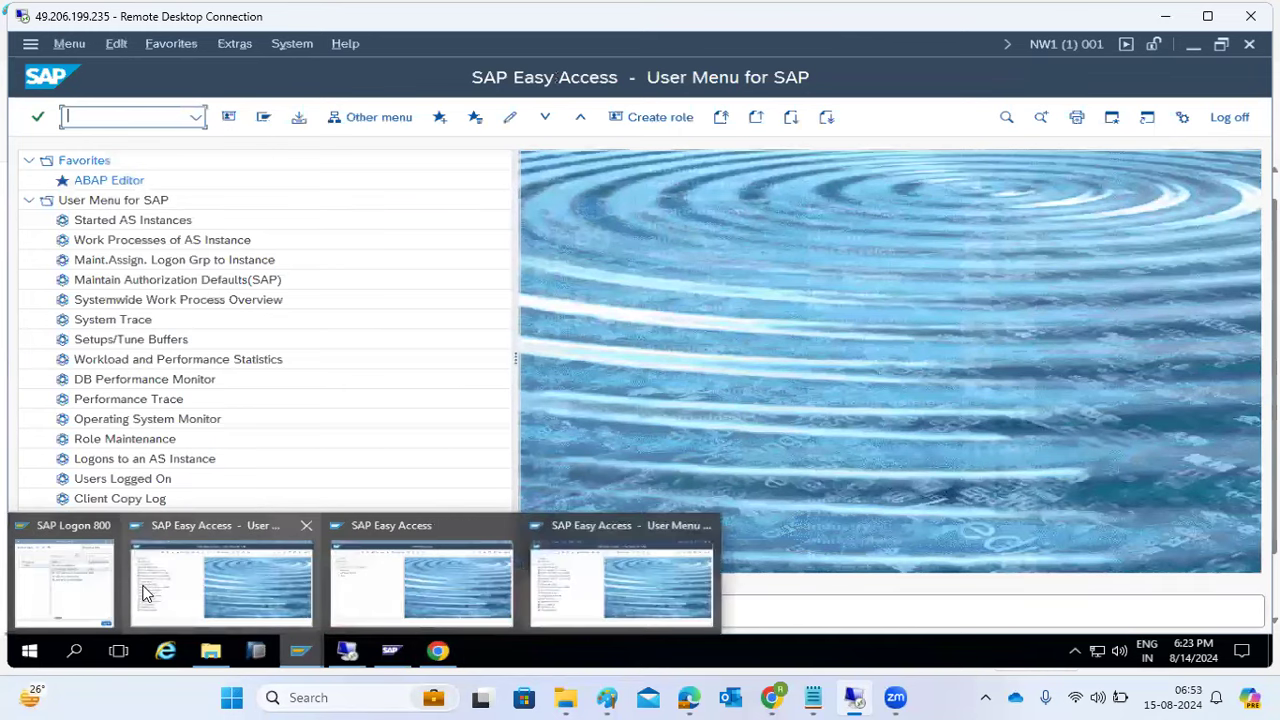
click(80, 582)
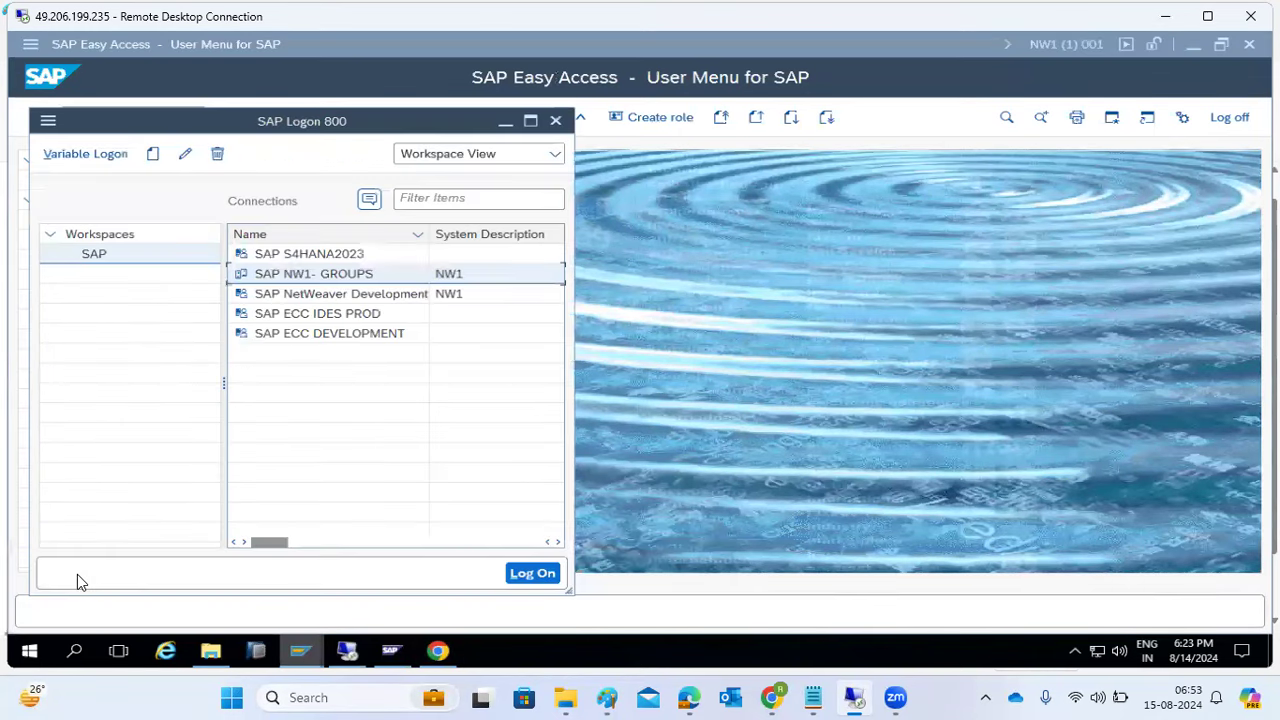
double_click(324, 285)
text(basis1)
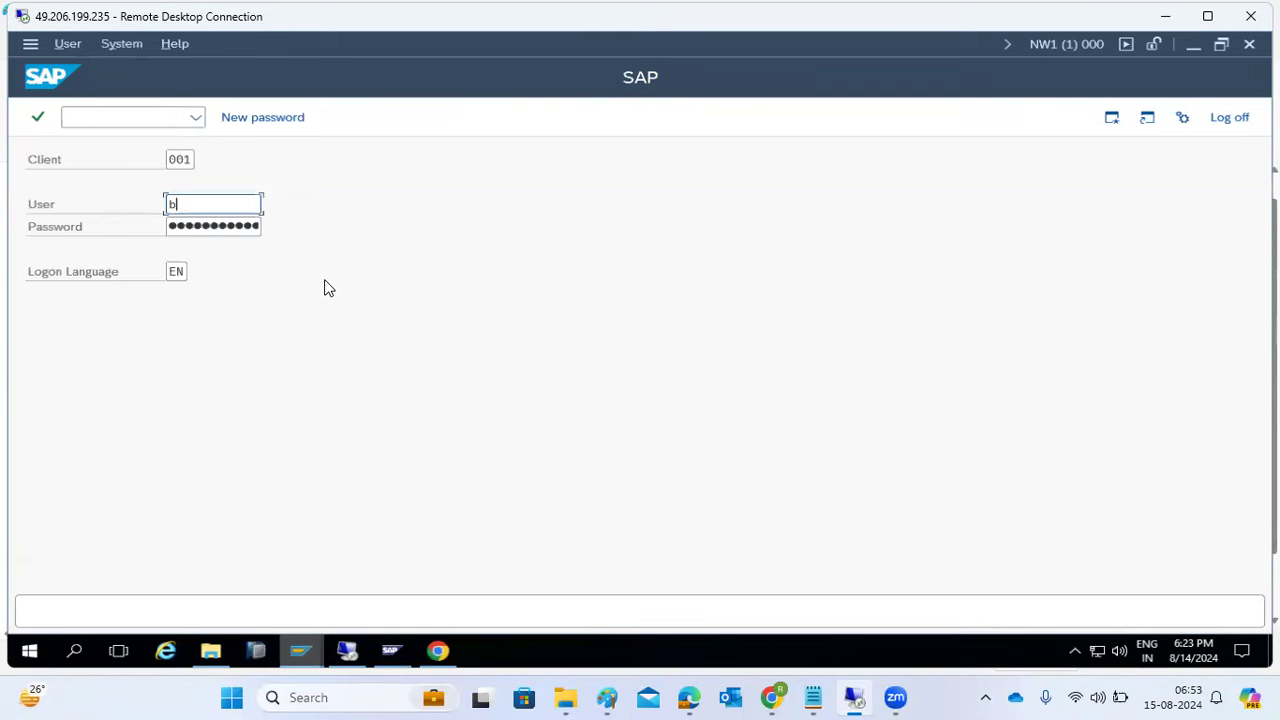
key(Tab)
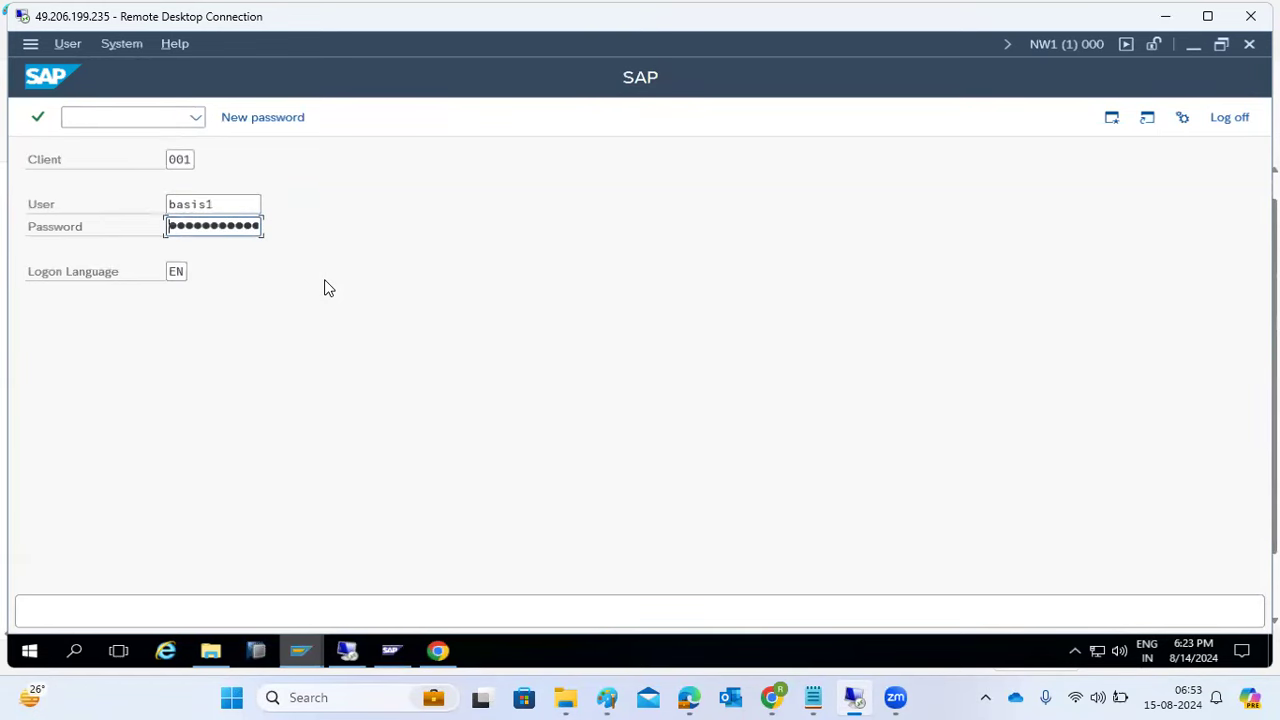
key(Return)
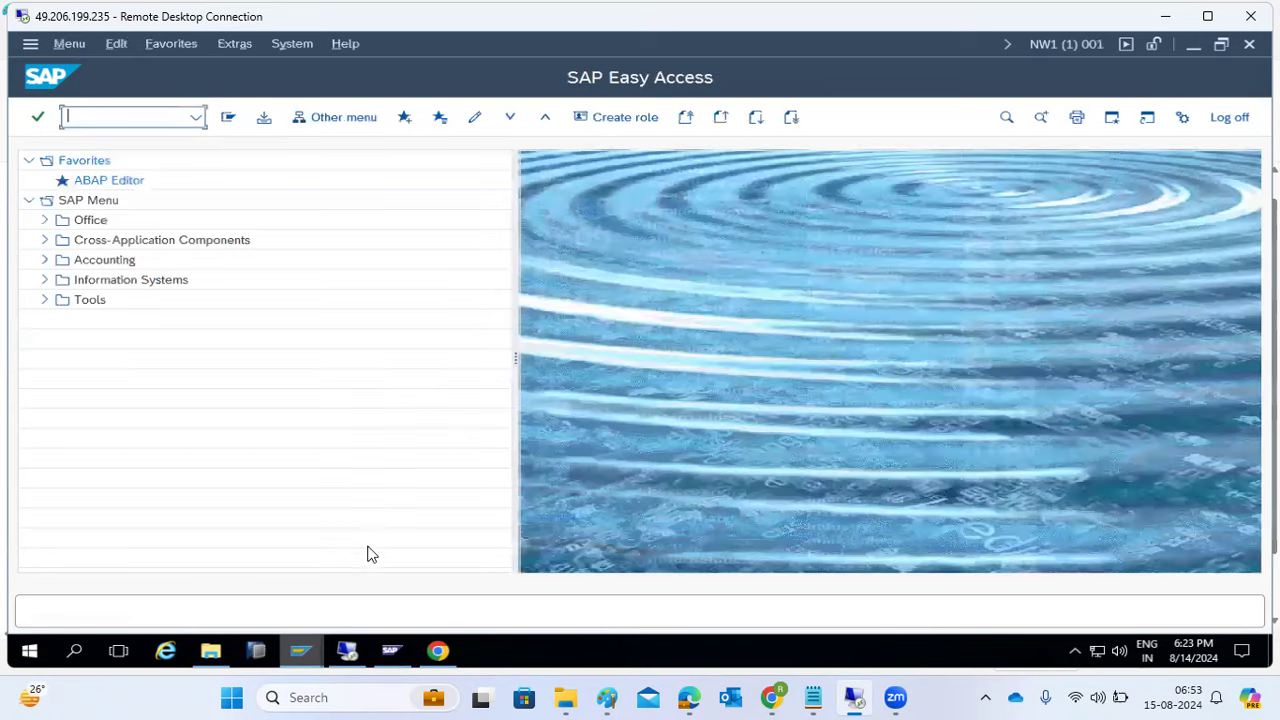
- Back in the user menu session, run AL08 to list logged-on users
mouse_move(308, 652)
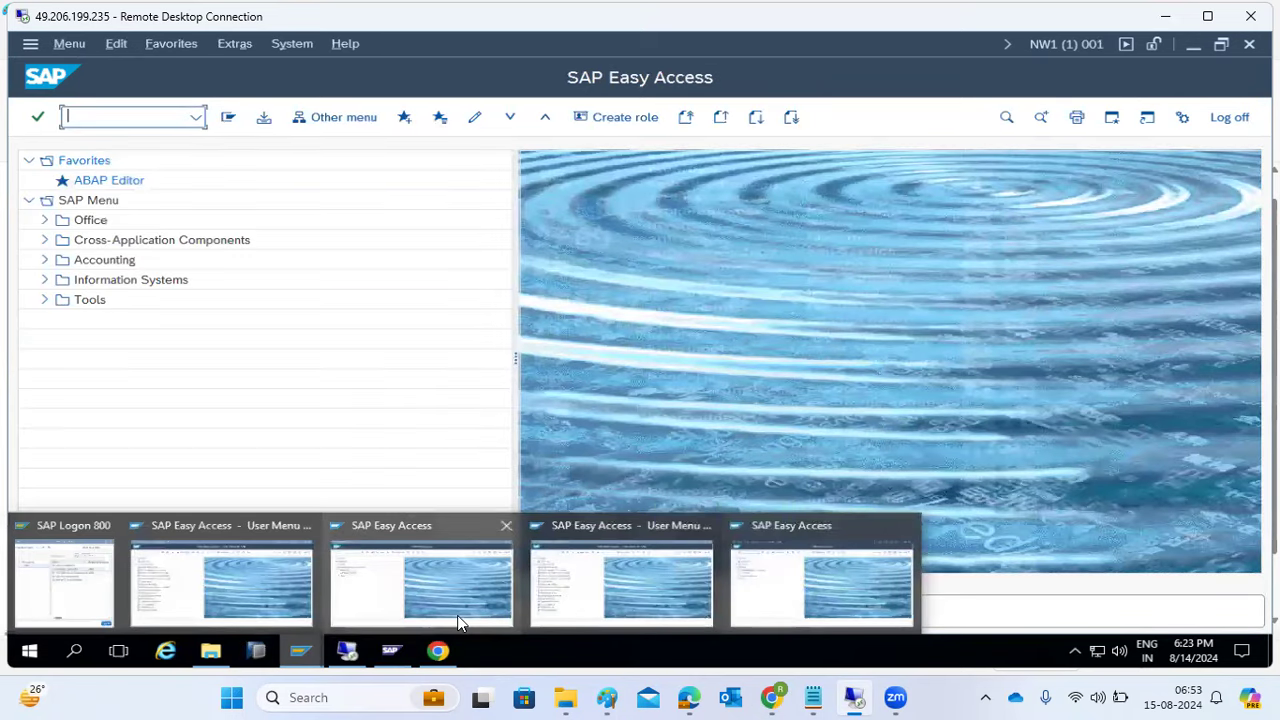
click(177, 574)
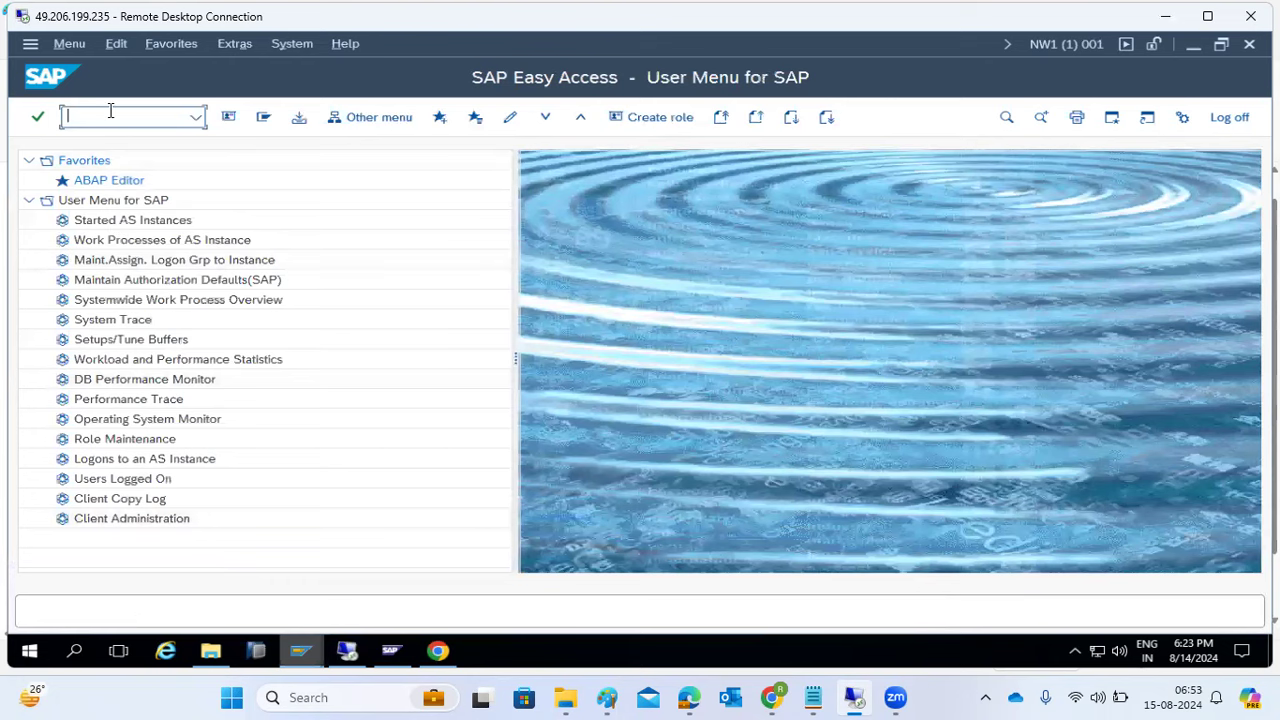
text(al08)
key(Return)
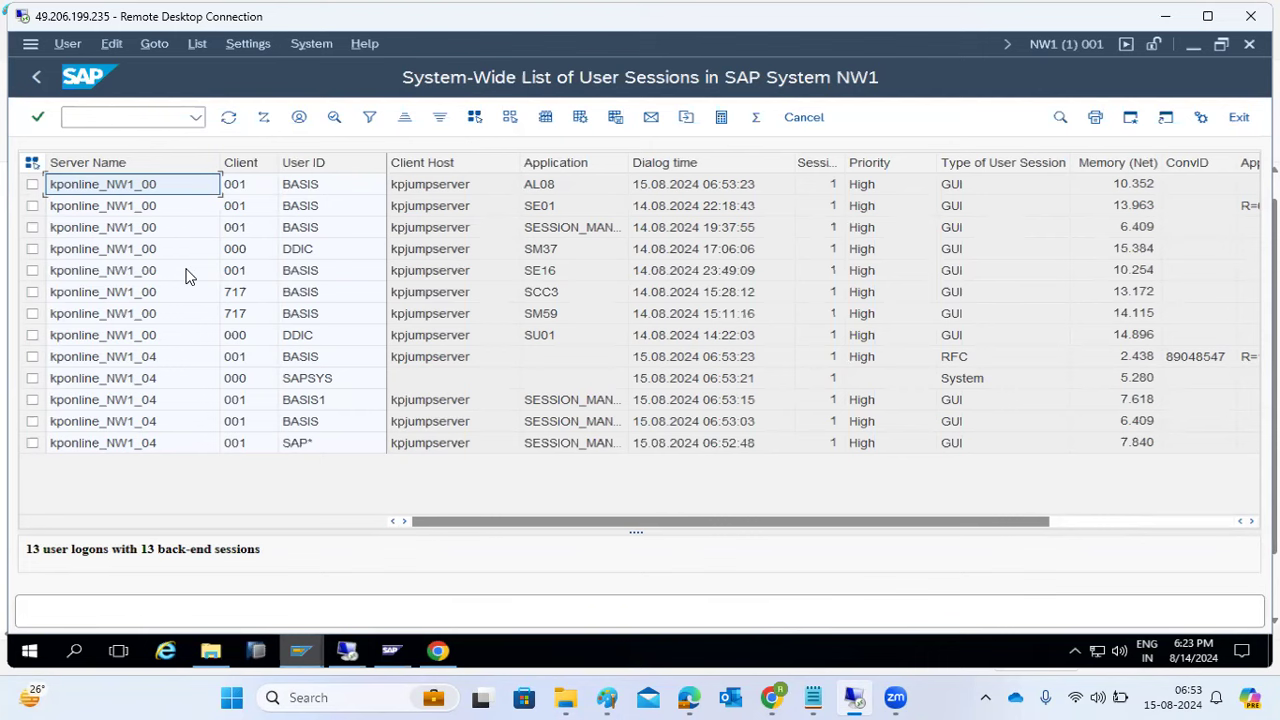
- Check the NW1 GROUPS connection properties, then close the management console without saving
click(300, 651)
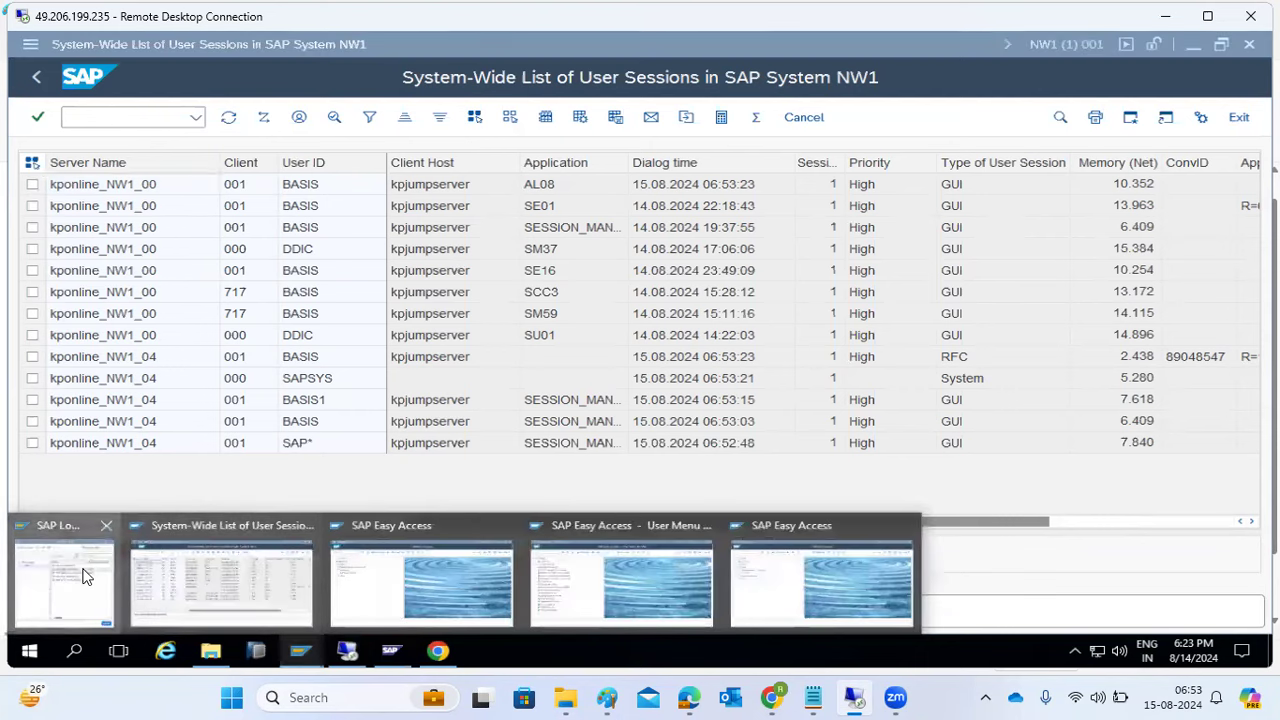
click(85, 577)
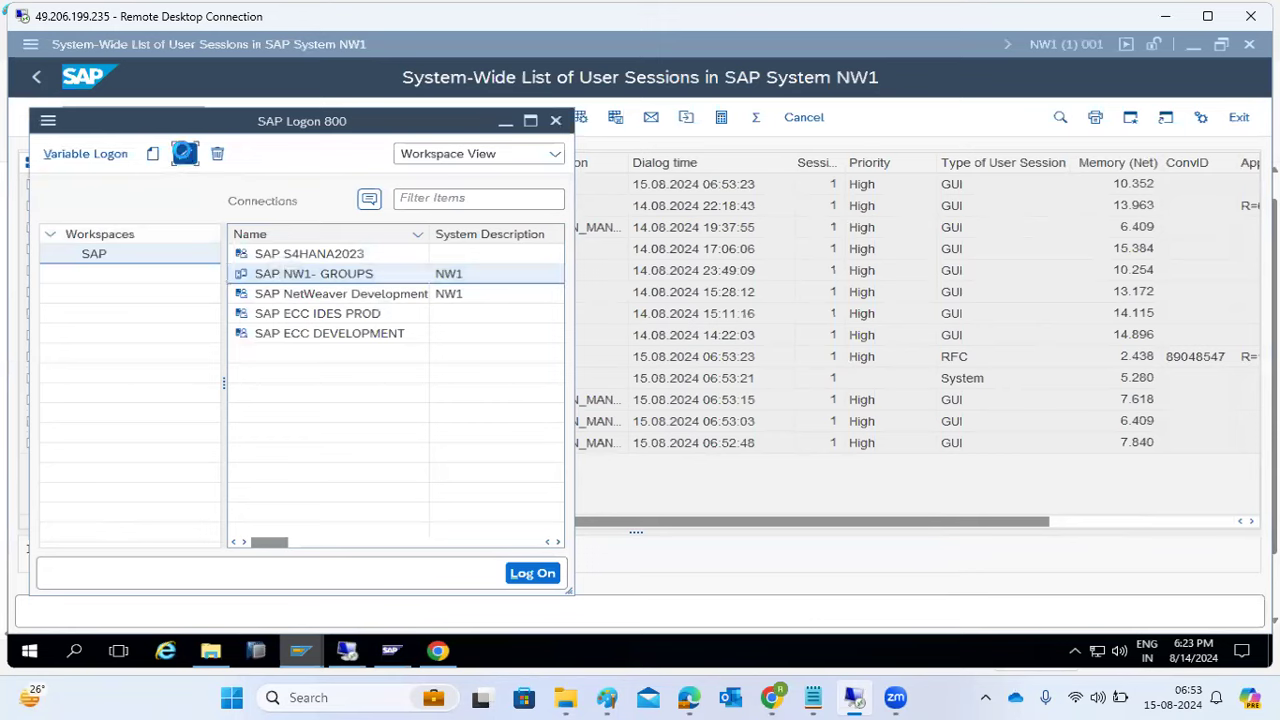
click(184, 152)
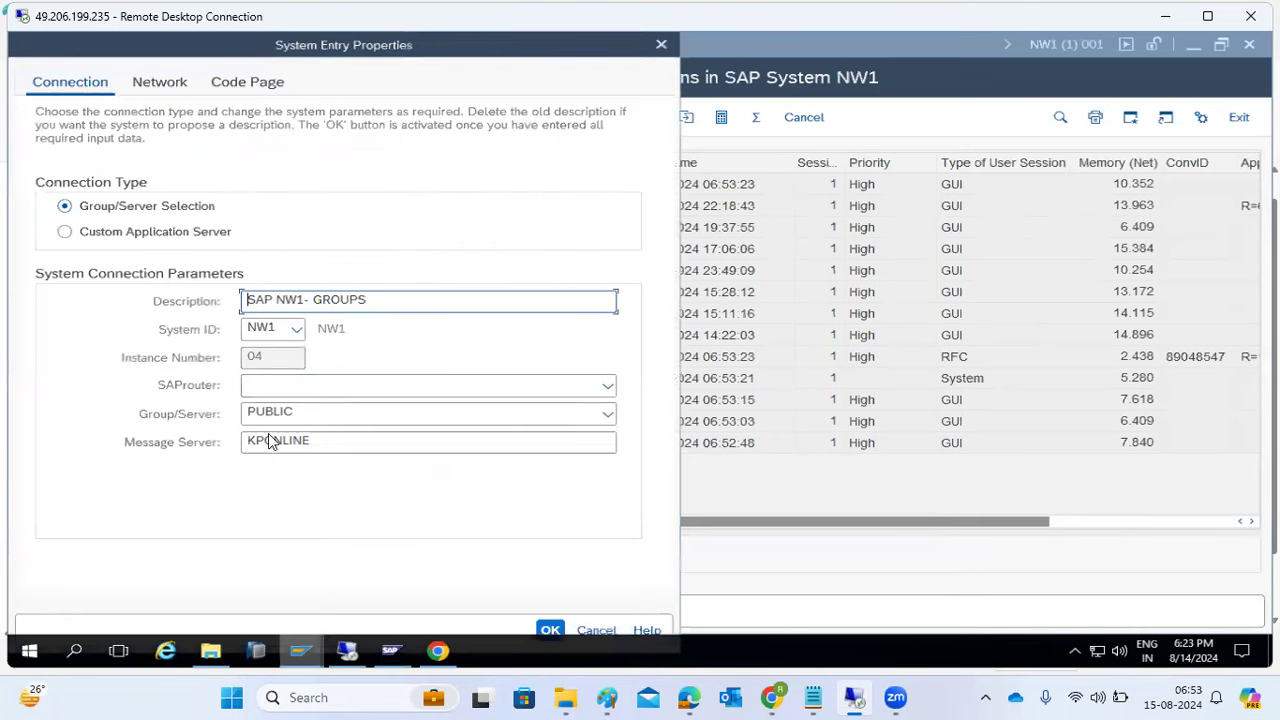
click(400, 651)
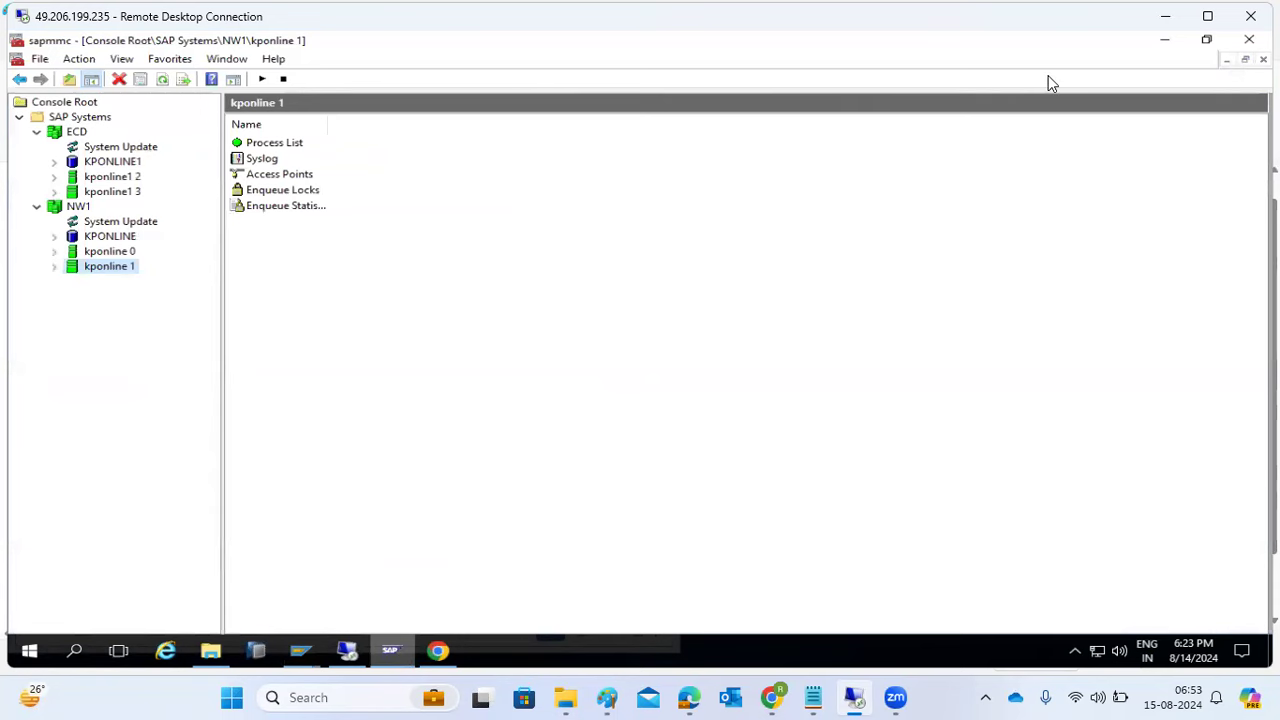
key(alt+F4)
click(638, 378)
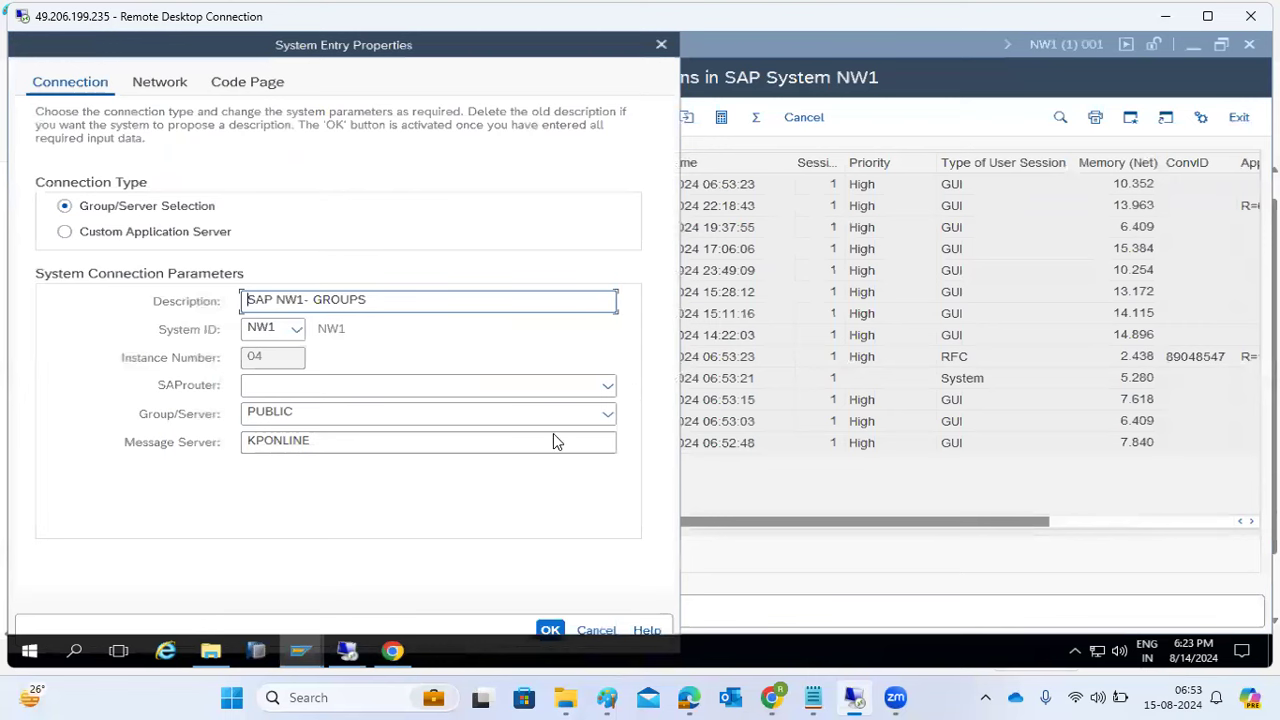
click(545, 624)
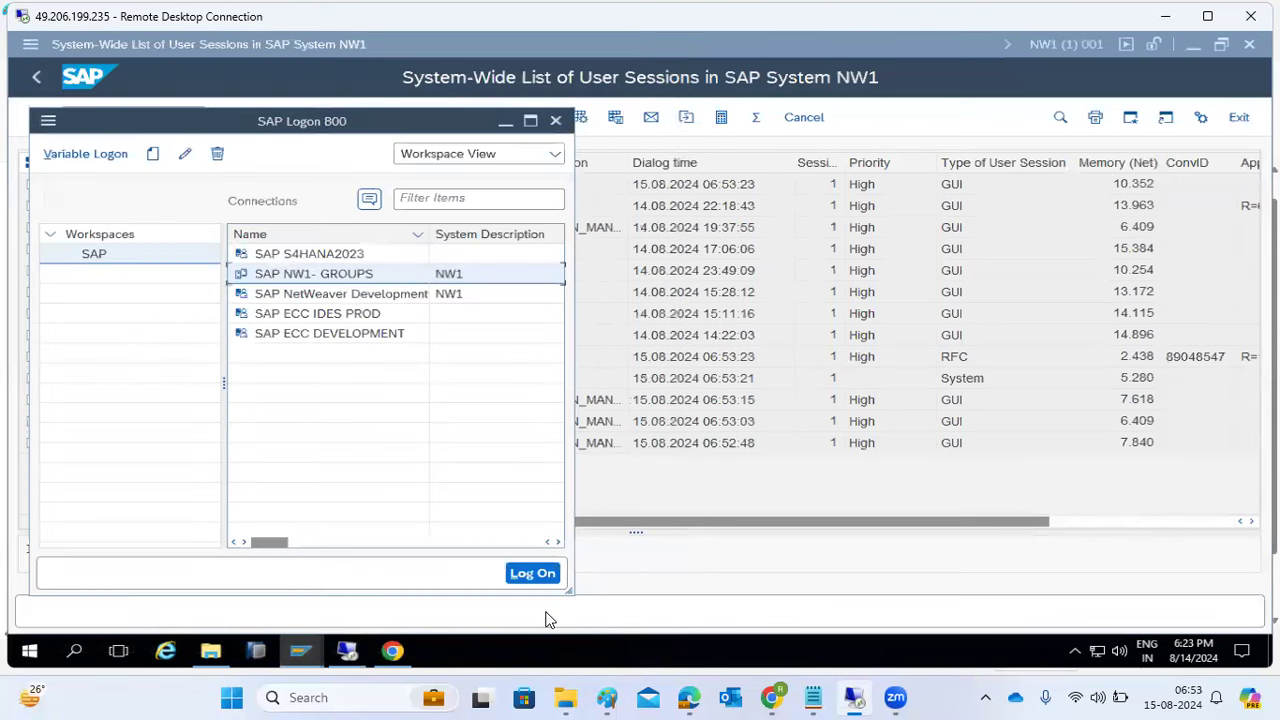
- Refresh the AL08 user session list twice, then enter SMLG
click(612, 610)
click(228, 117)
click(228, 117)
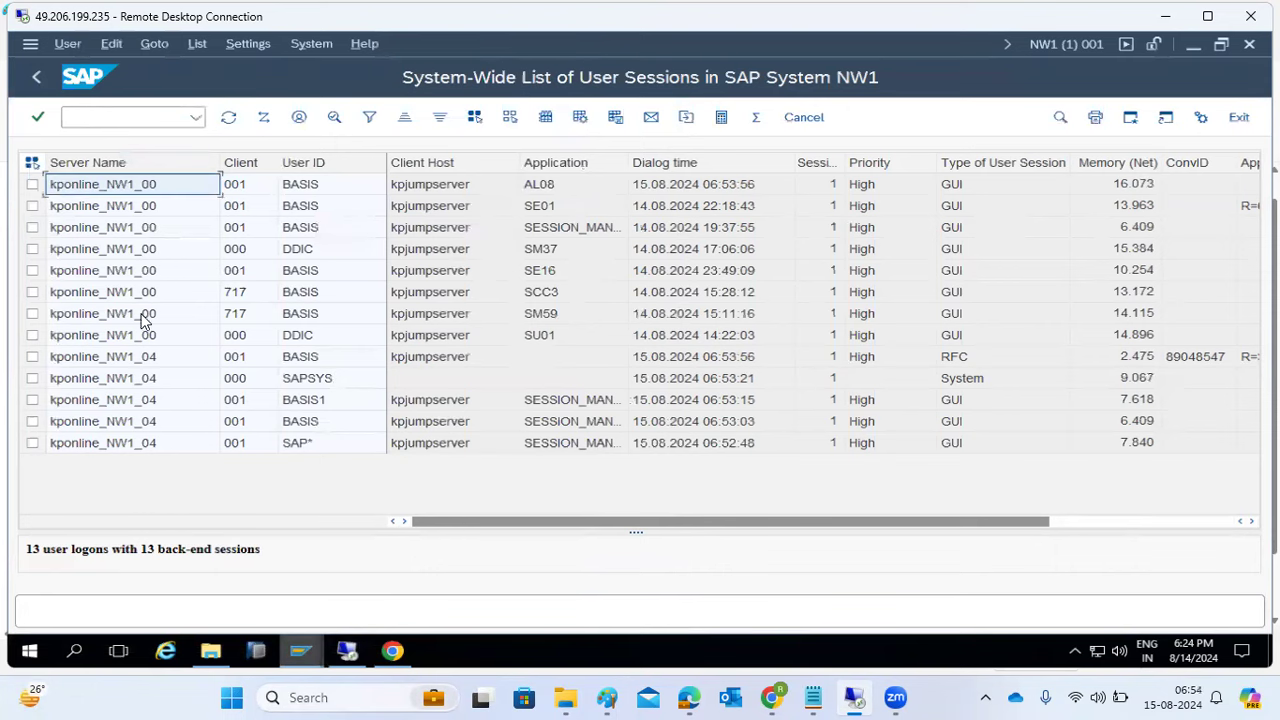
text(smlg)
key(Return)
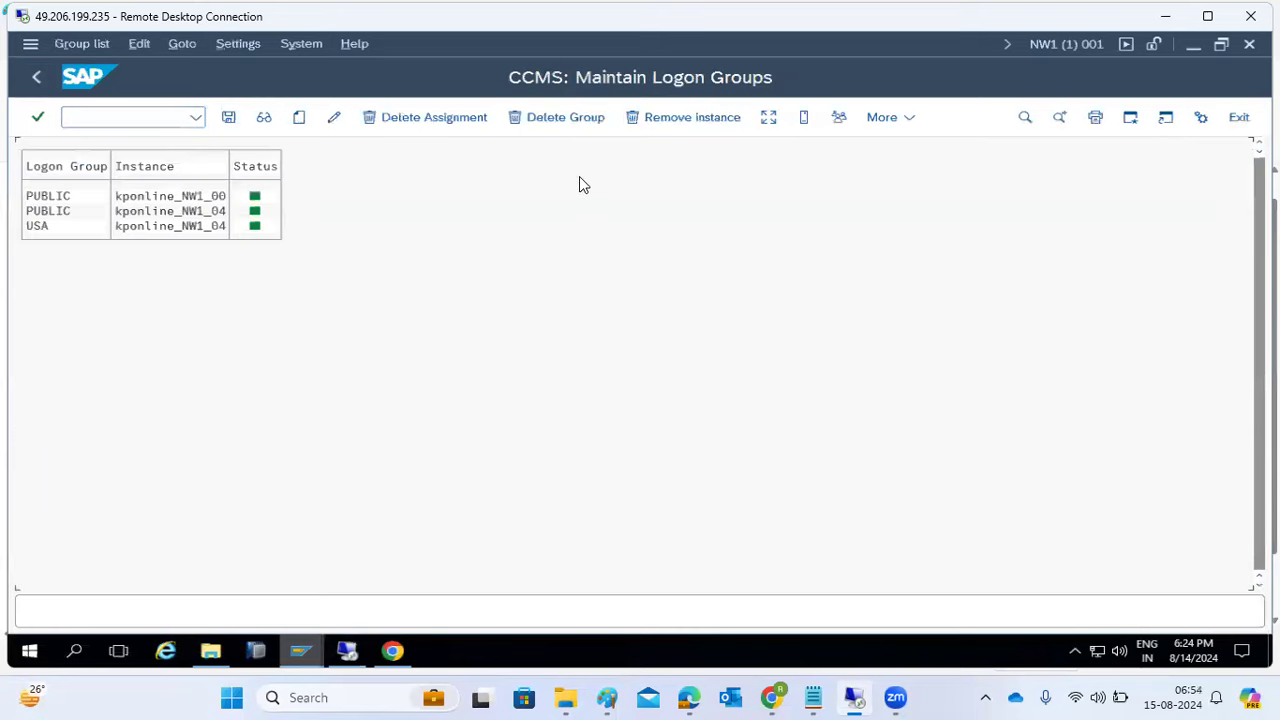
click(764, 120)
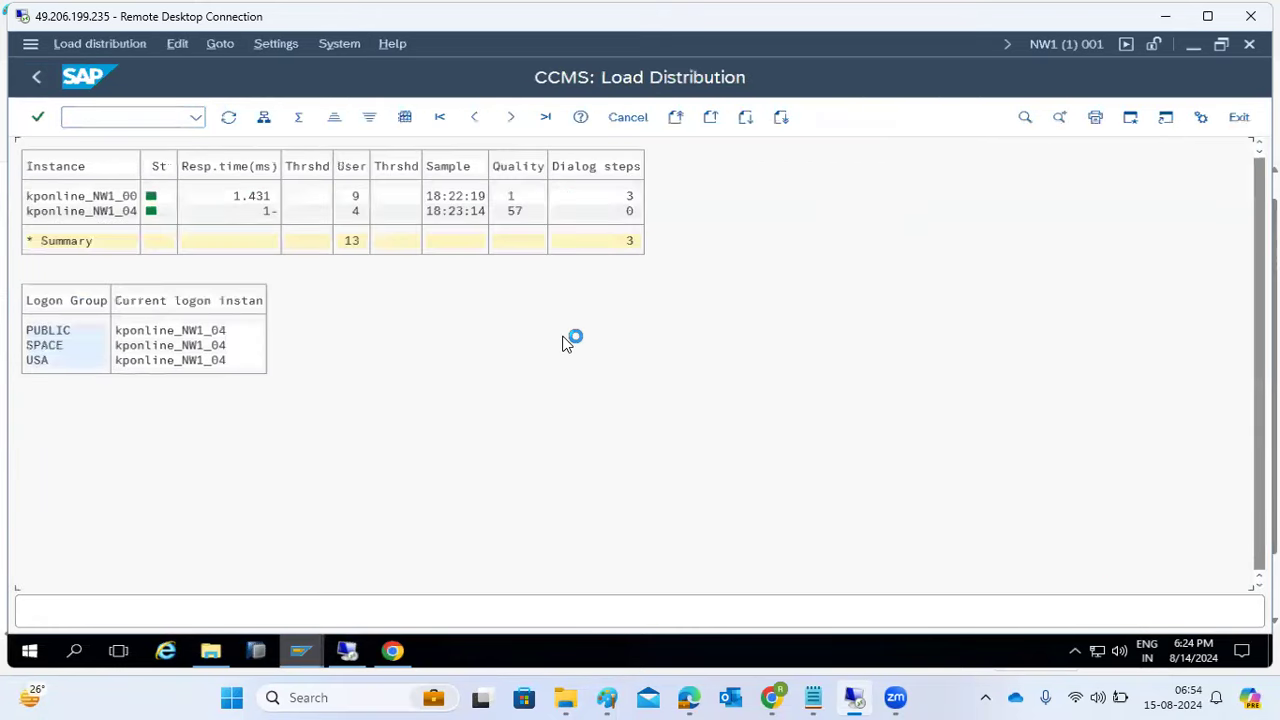
click(70, 213)
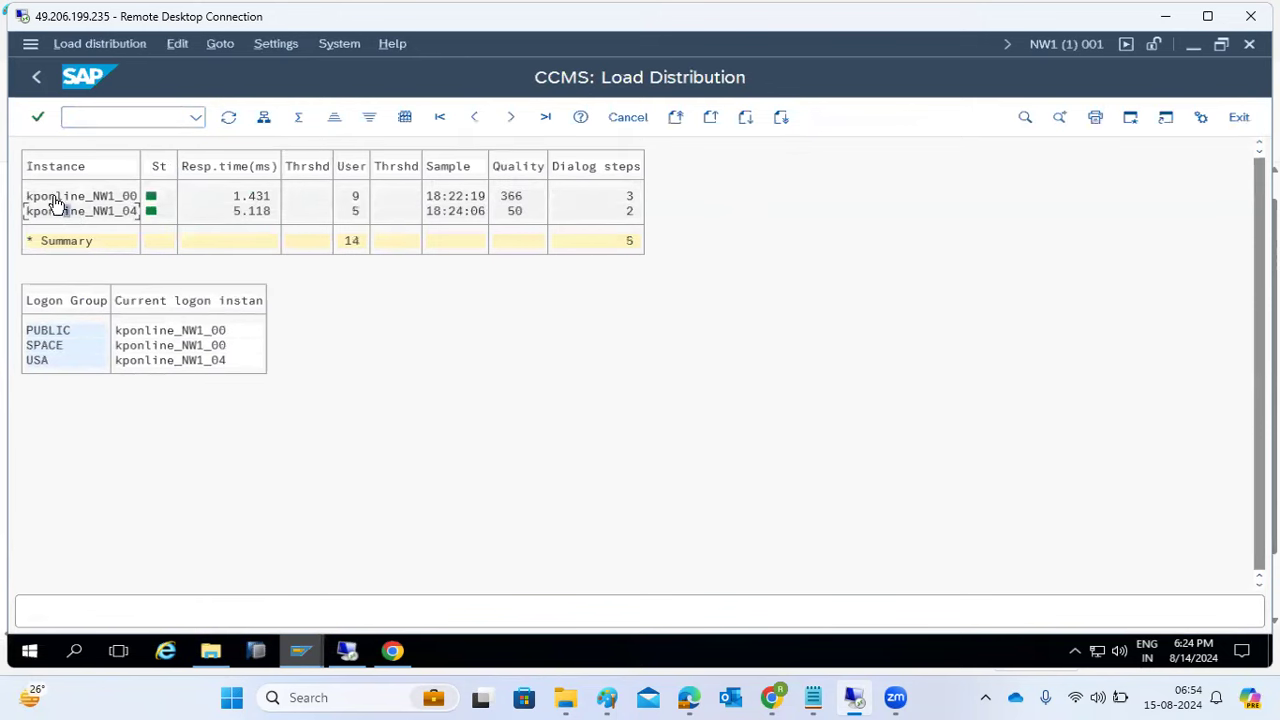
click(70, 200)
click(362, 212)
click(231, 216)
click(232, 200)
click(102, 214)
click(228, 118)
click(37, 78)
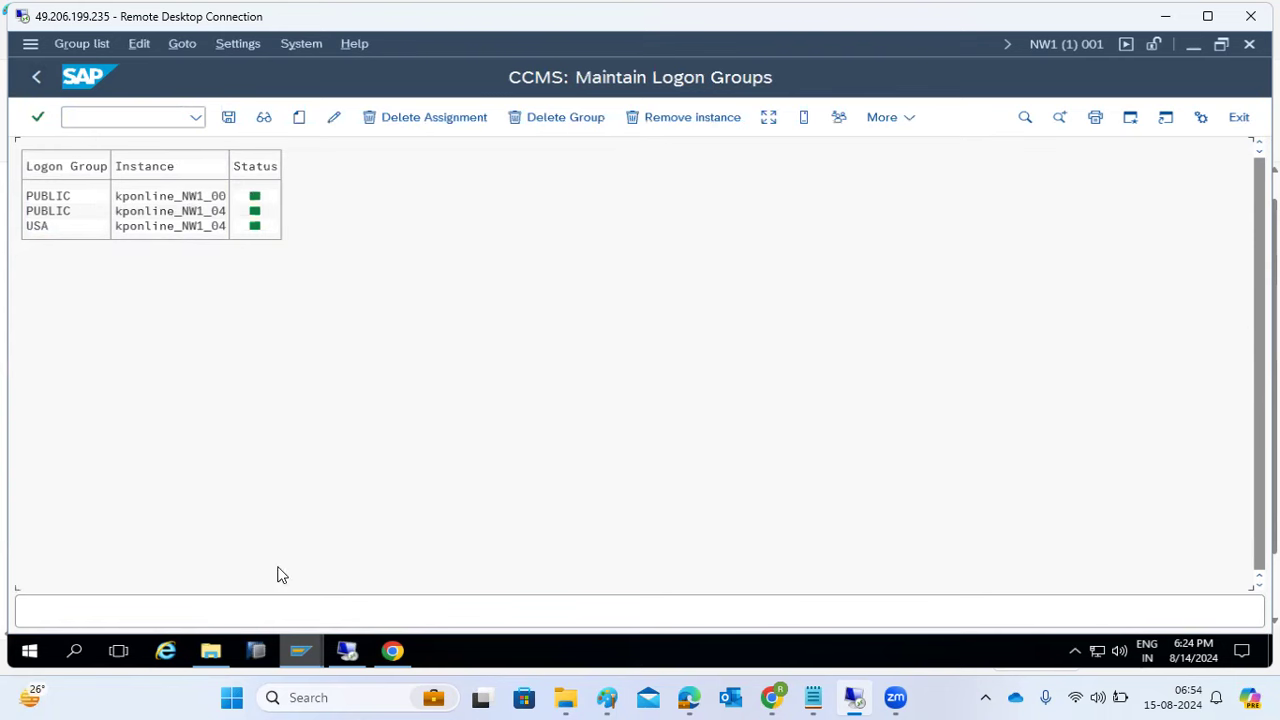
- Delete the PUBLIC to kponline_NW1_04 logon group assignment and save
click(152, 212)
click(185, 211)
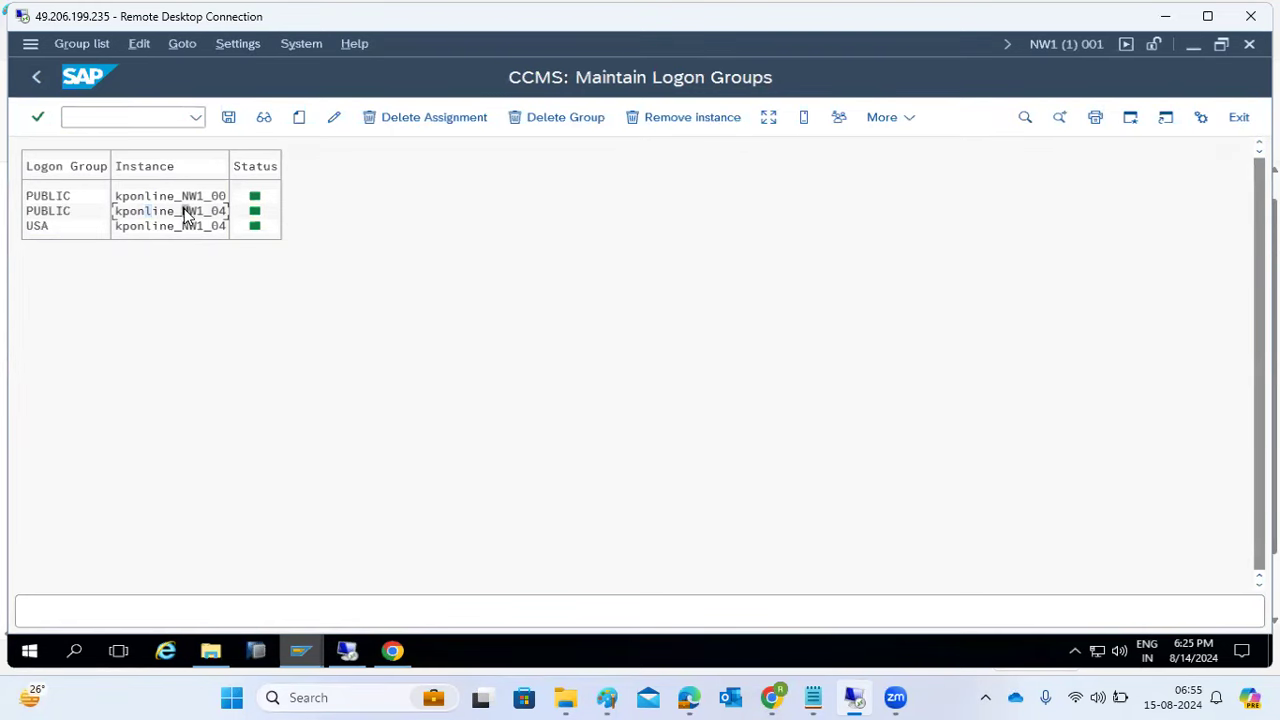
click(411, 117)
click(645, 617)
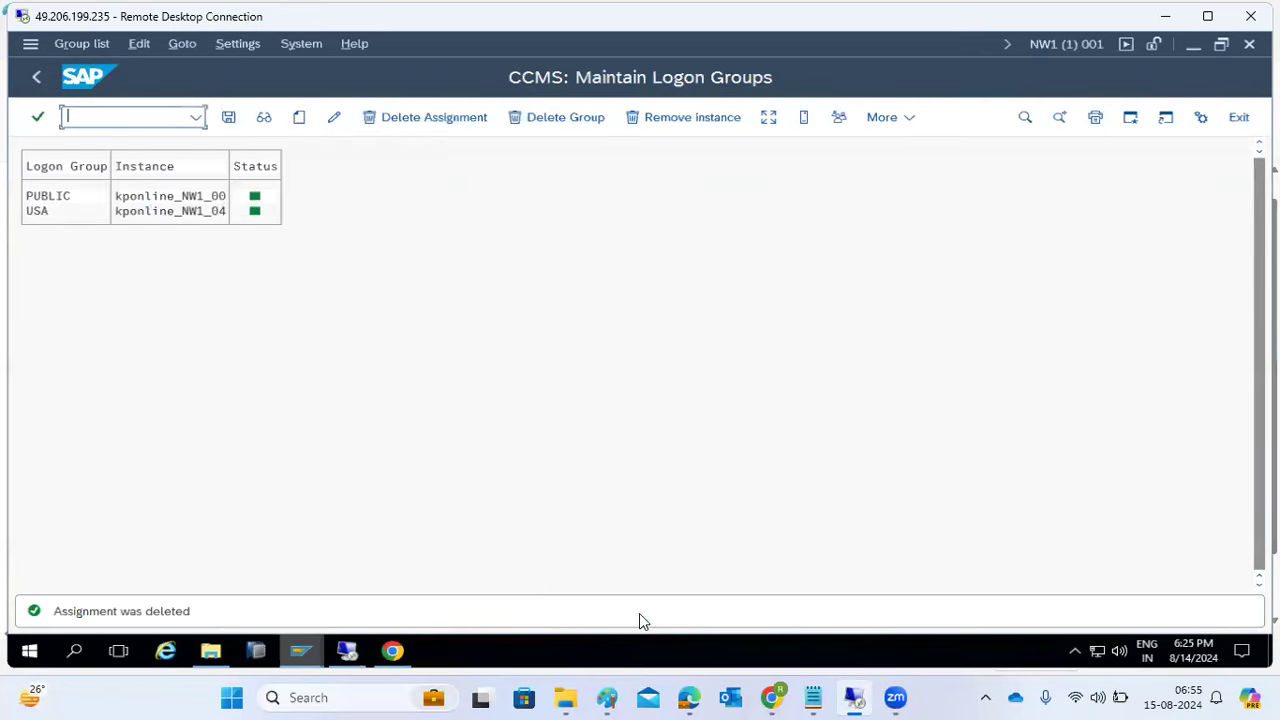
click(228, 117)
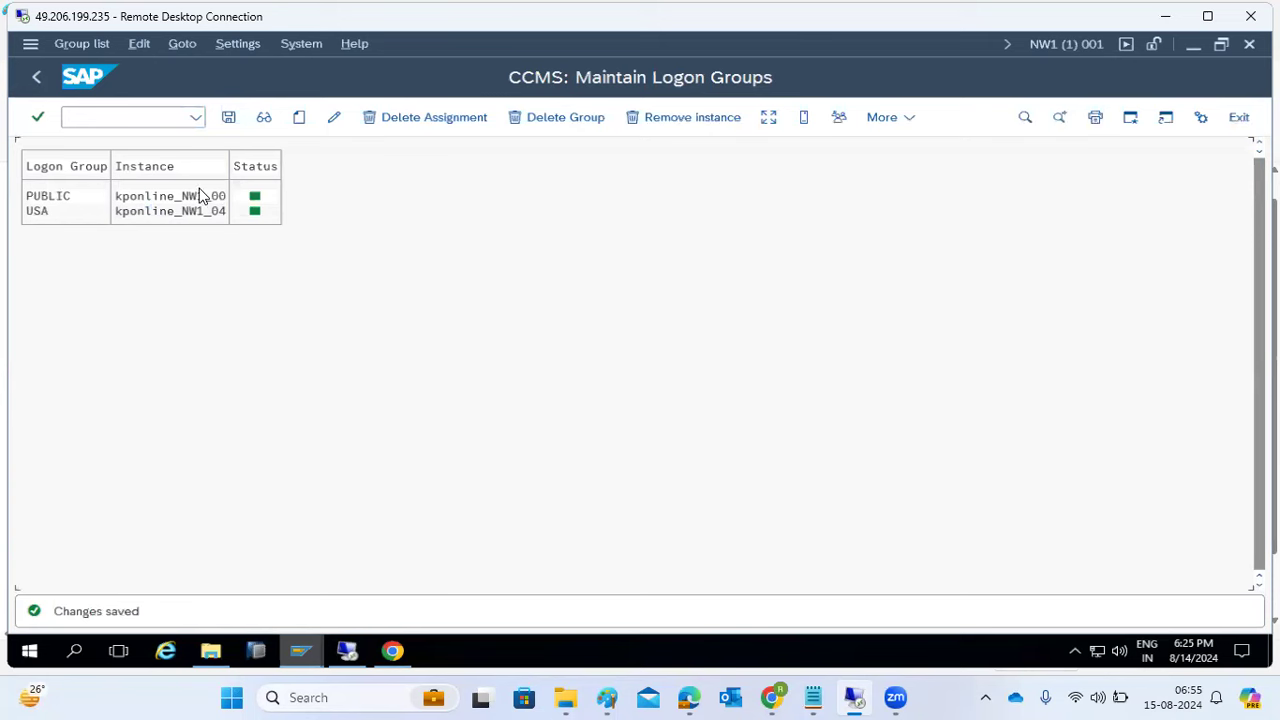
- Create a new PUBLIC to kponline_NW1_04 assignment, save it, and go back to Easy Access
click(299, 117)
click(304, 200)
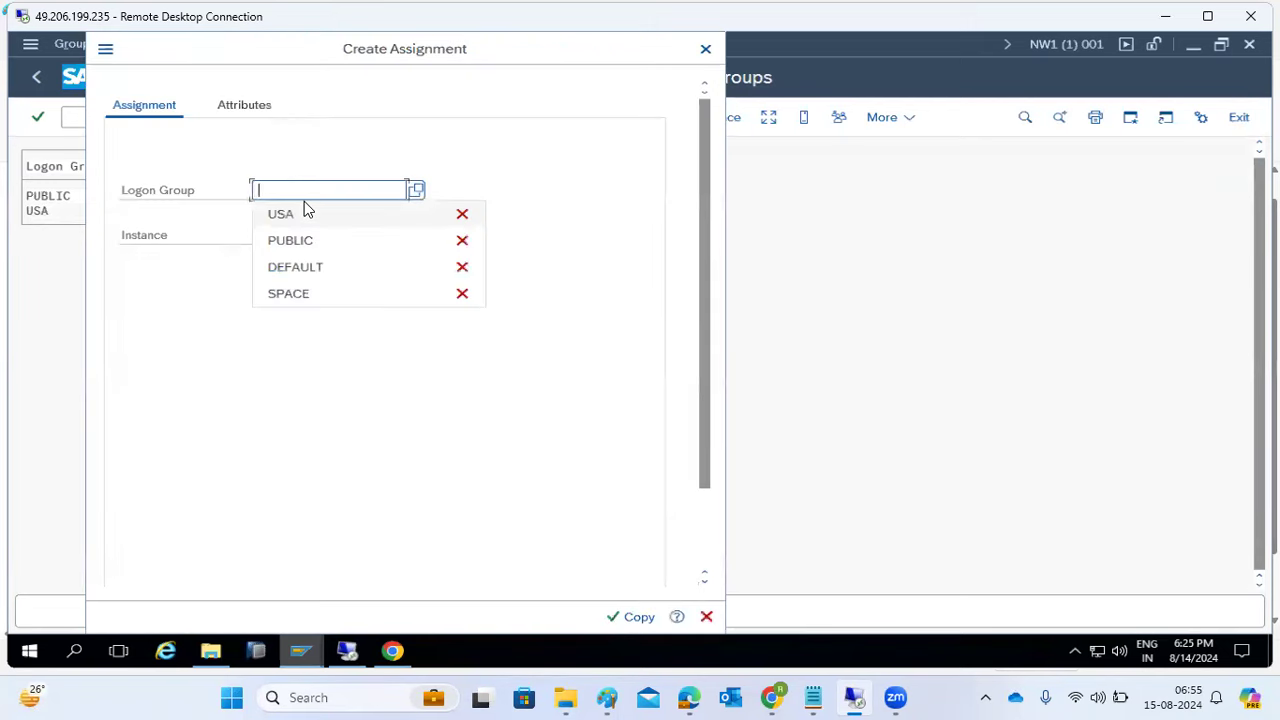
click(300, 241)
click(305, 233)
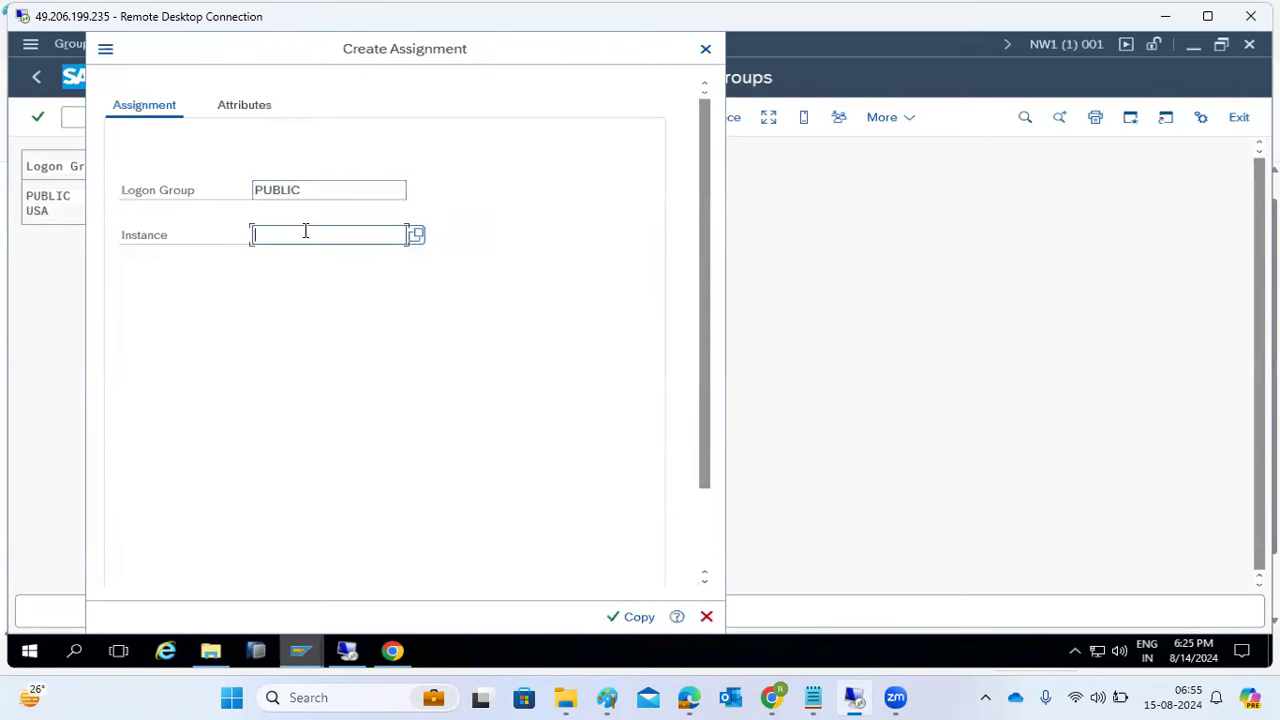
click(306, 258)
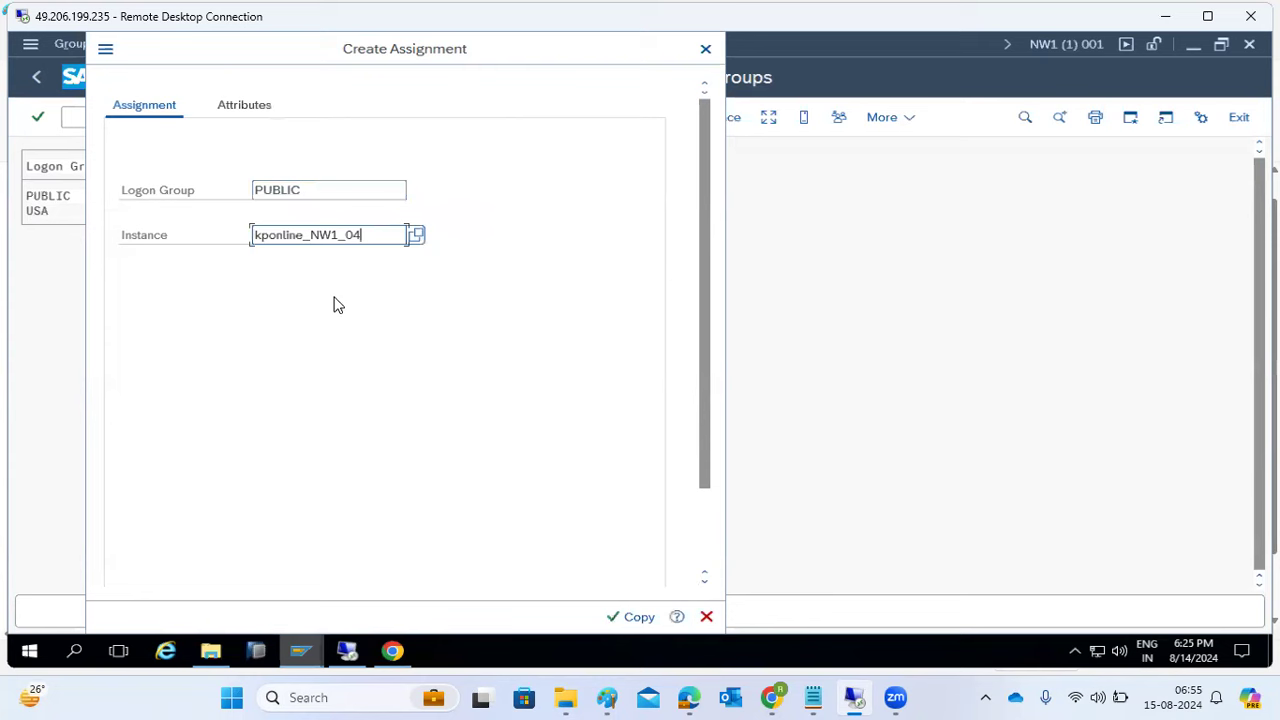
click(624, 614)
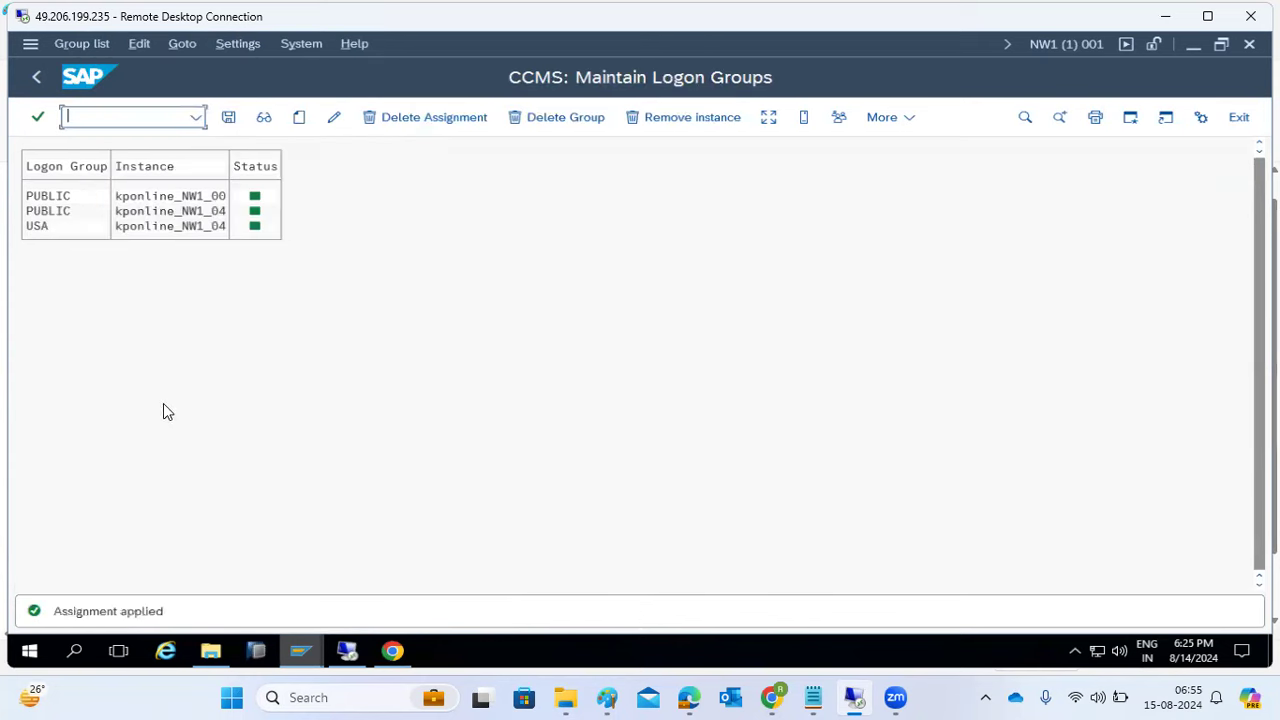
click(226, 118)
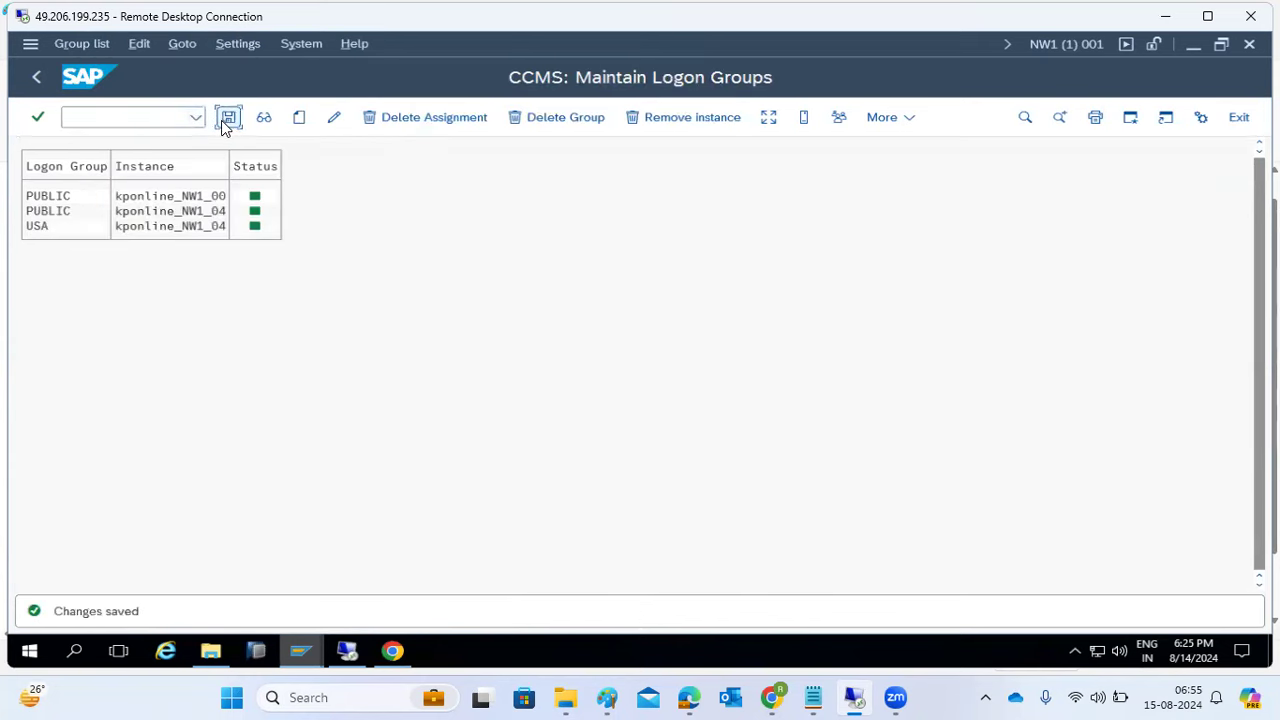
click(36, 80)
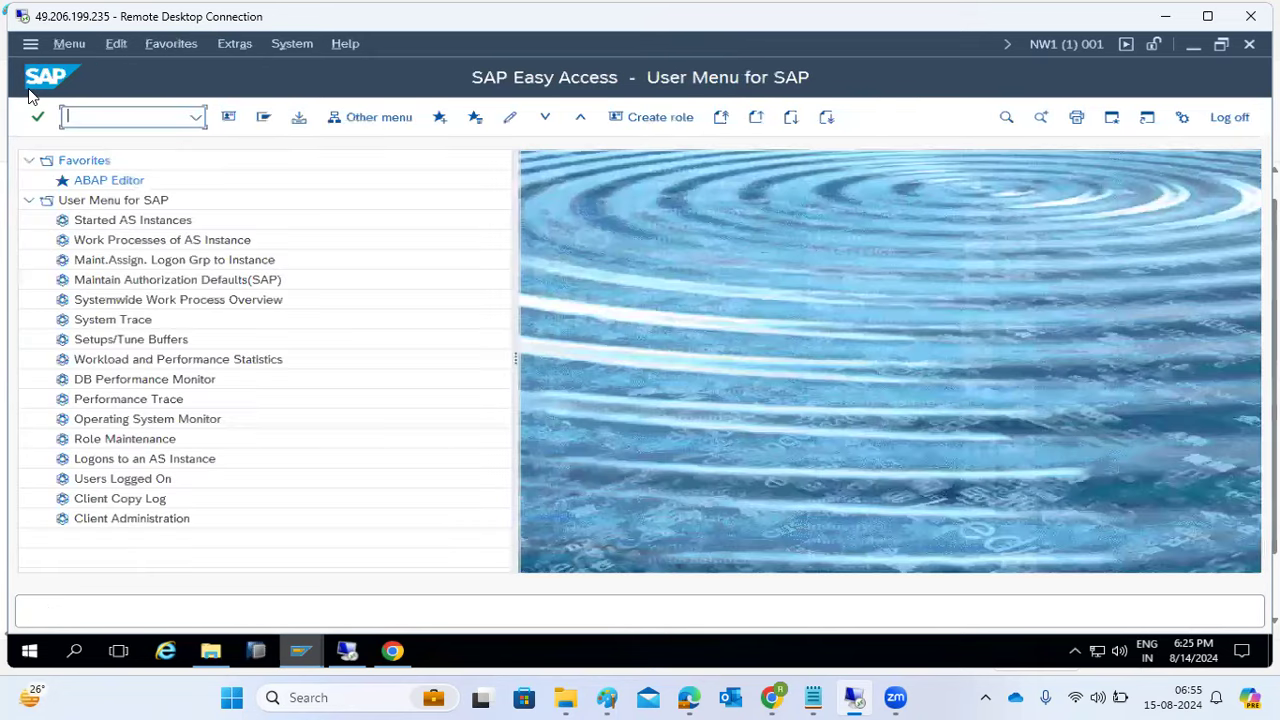
- Run SM66 and scroll to the kponline_NW1_04 work processes
text(sm66)
key(Return)
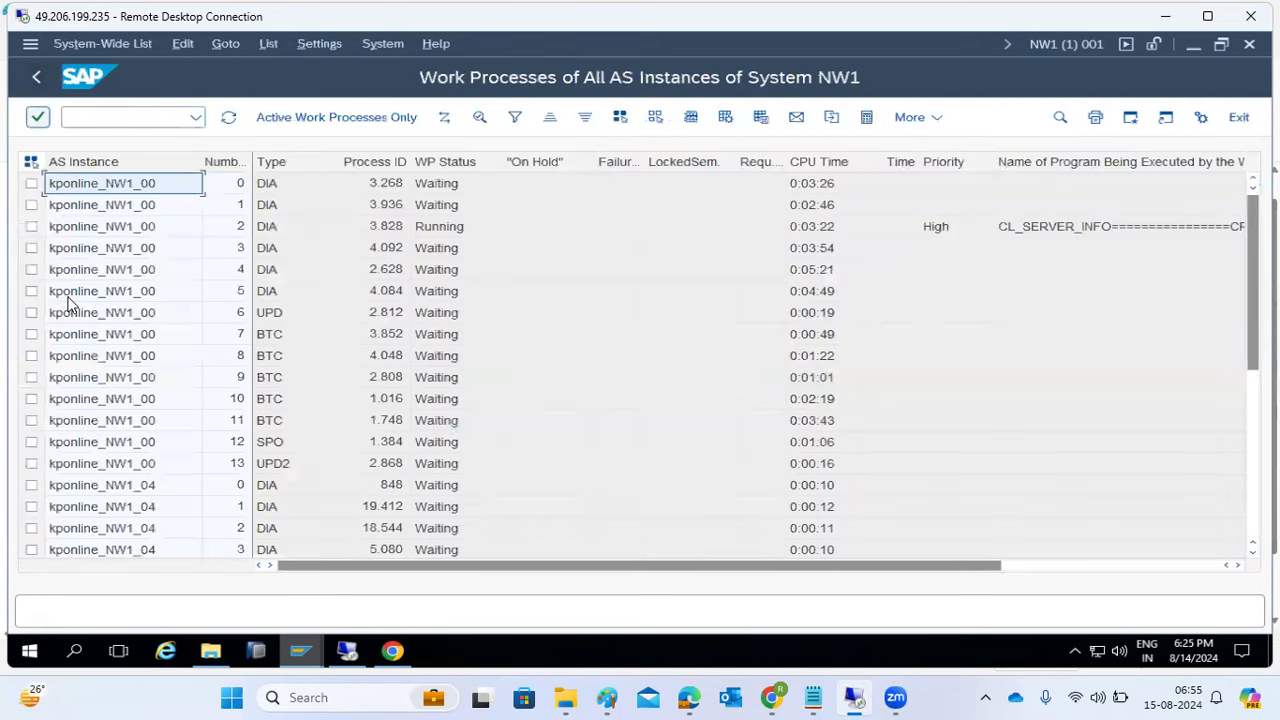
scroll(154, 426, down, 5)
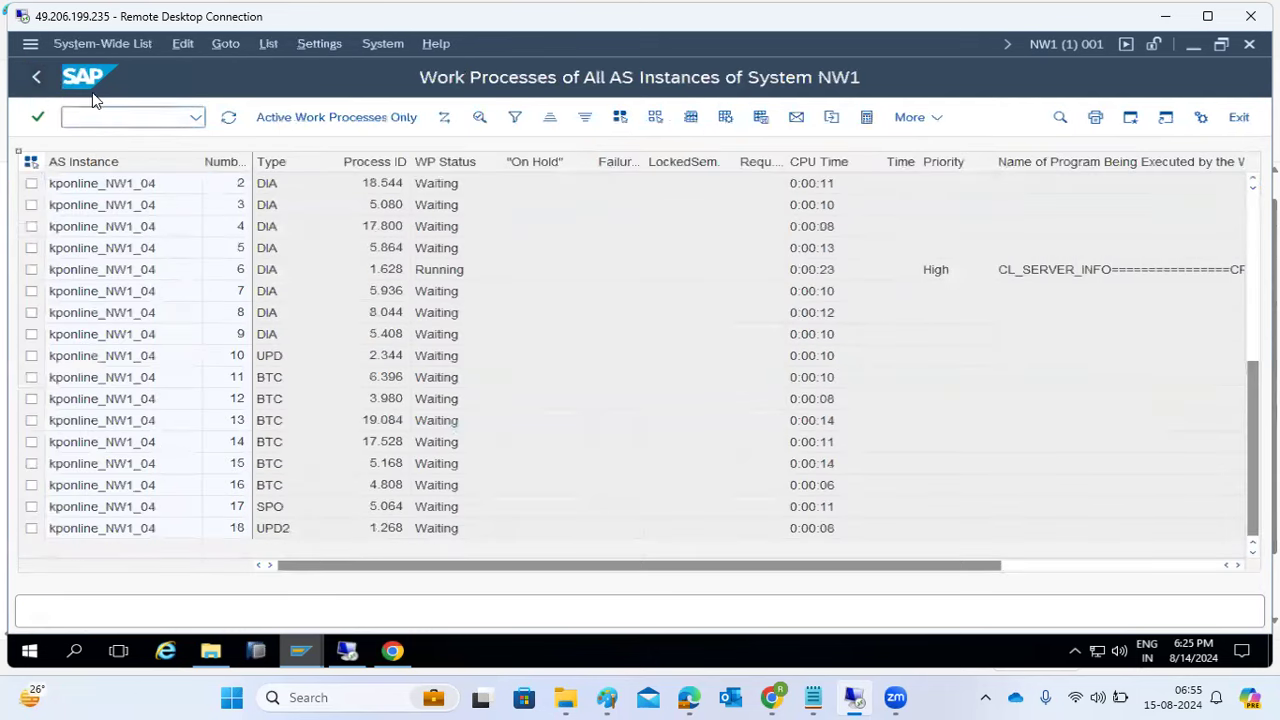
- Switch to /nAL08 to view the system-wide user session list
click(84, 120)
text(/nal08)
key(Return)
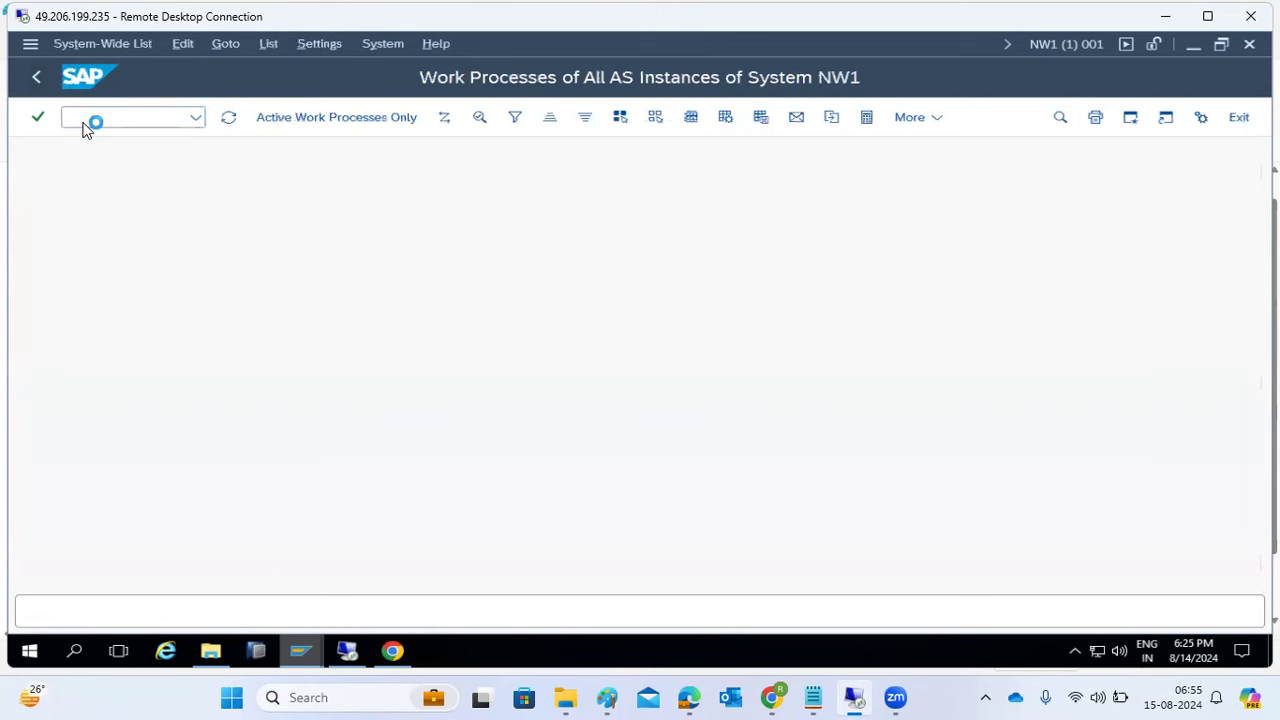